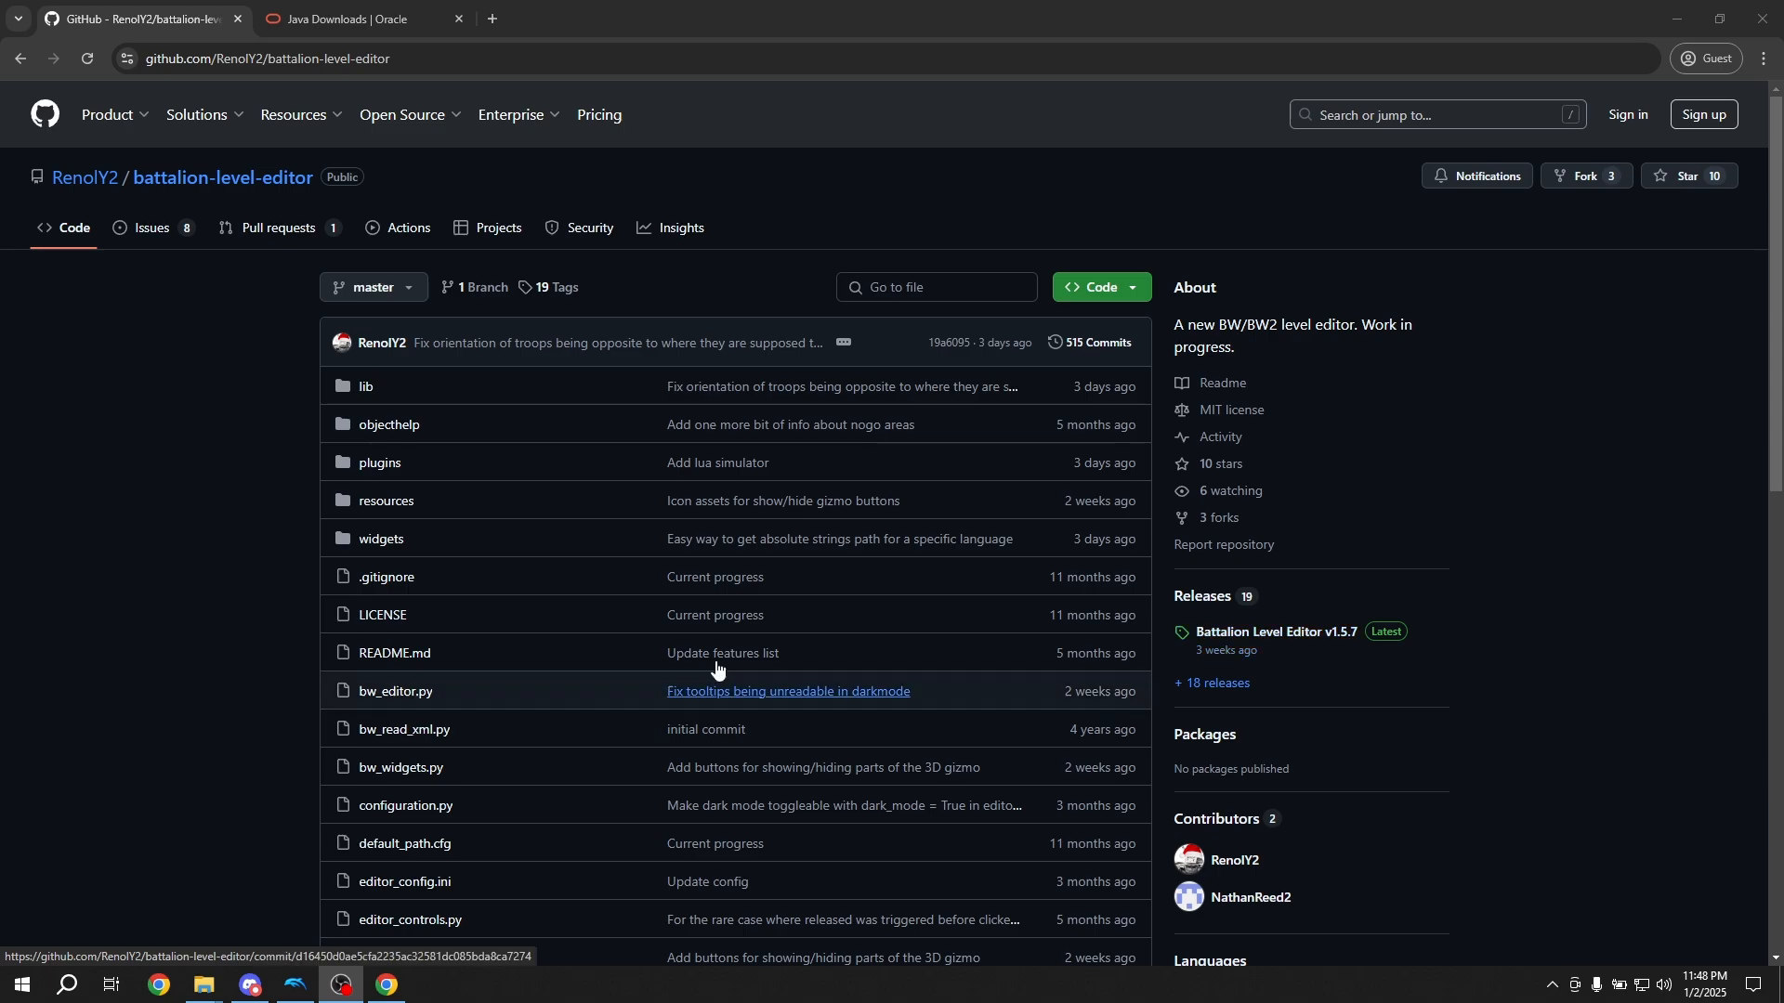
# Examine the JDK 23 downloads for Windows on Oracle's Java Downloads page
pyautogui.click(322, 4)
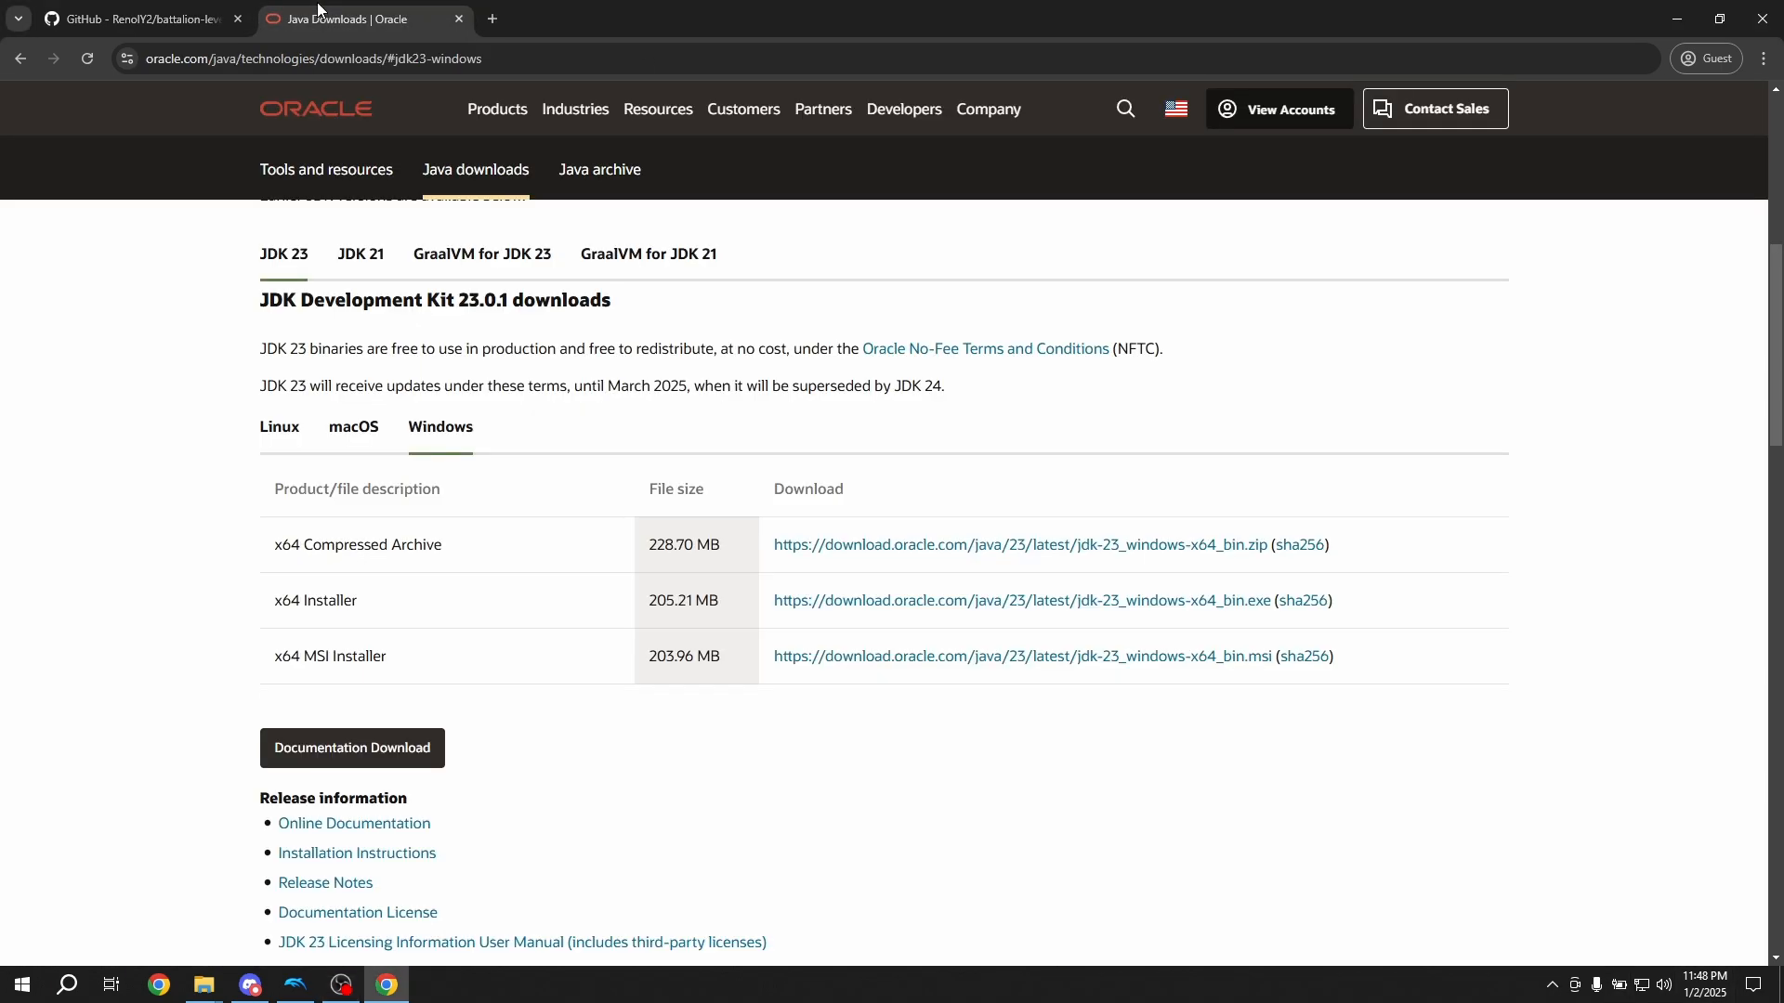
pyautogui.scroll(1, 321, 455)
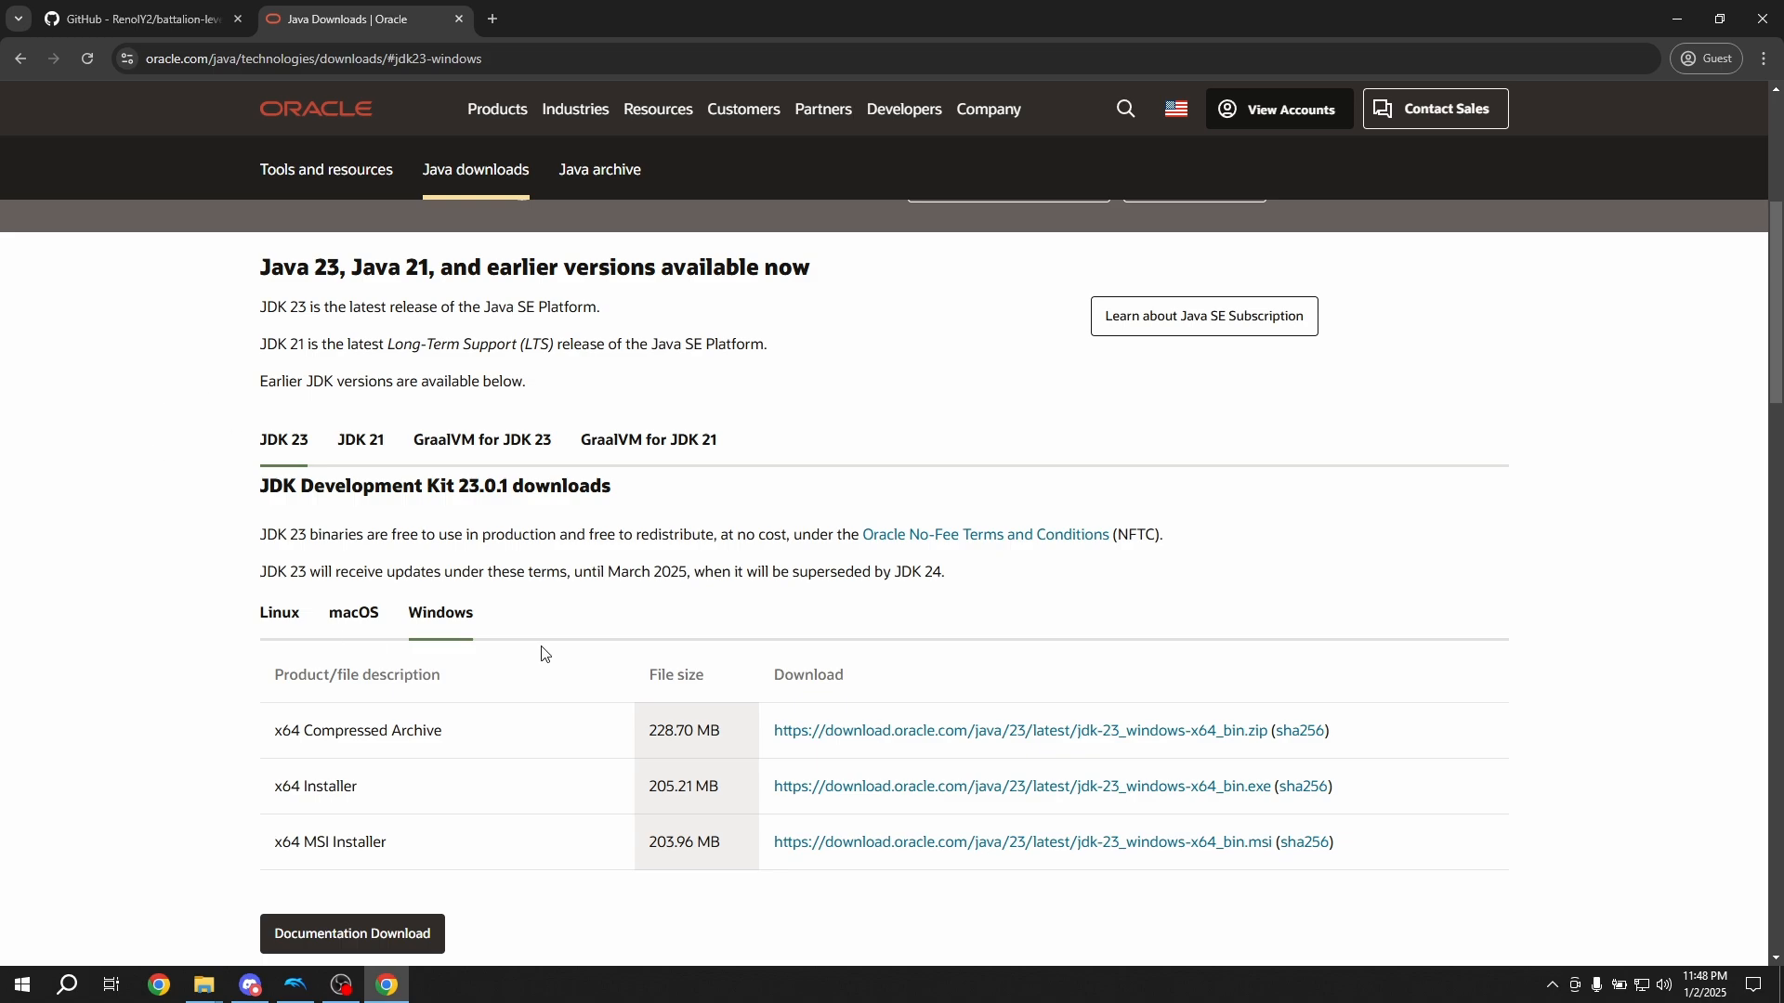
pyautogui.scroll(1, 311, 373)
pyautogui.moveTo(239, 283); pyautogui.dragTo(860, 275)
pyautogui.click(279, 437)
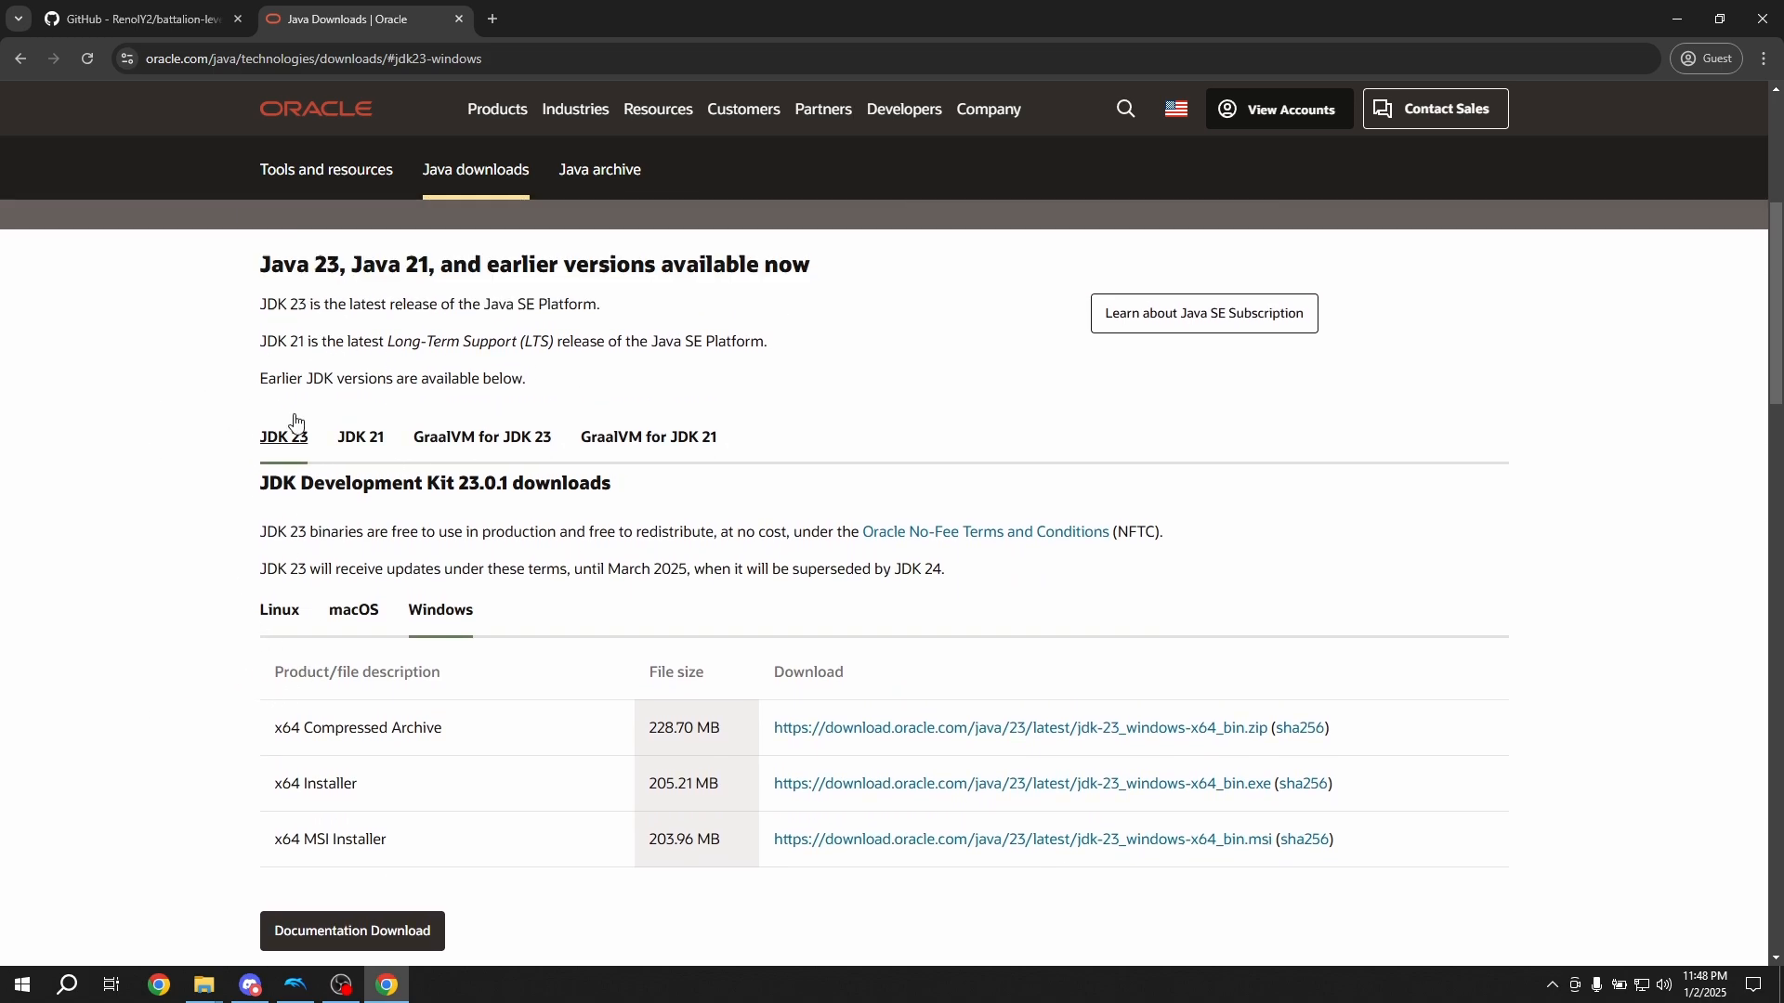
pyautogui.scroll(-2, 279, 437)
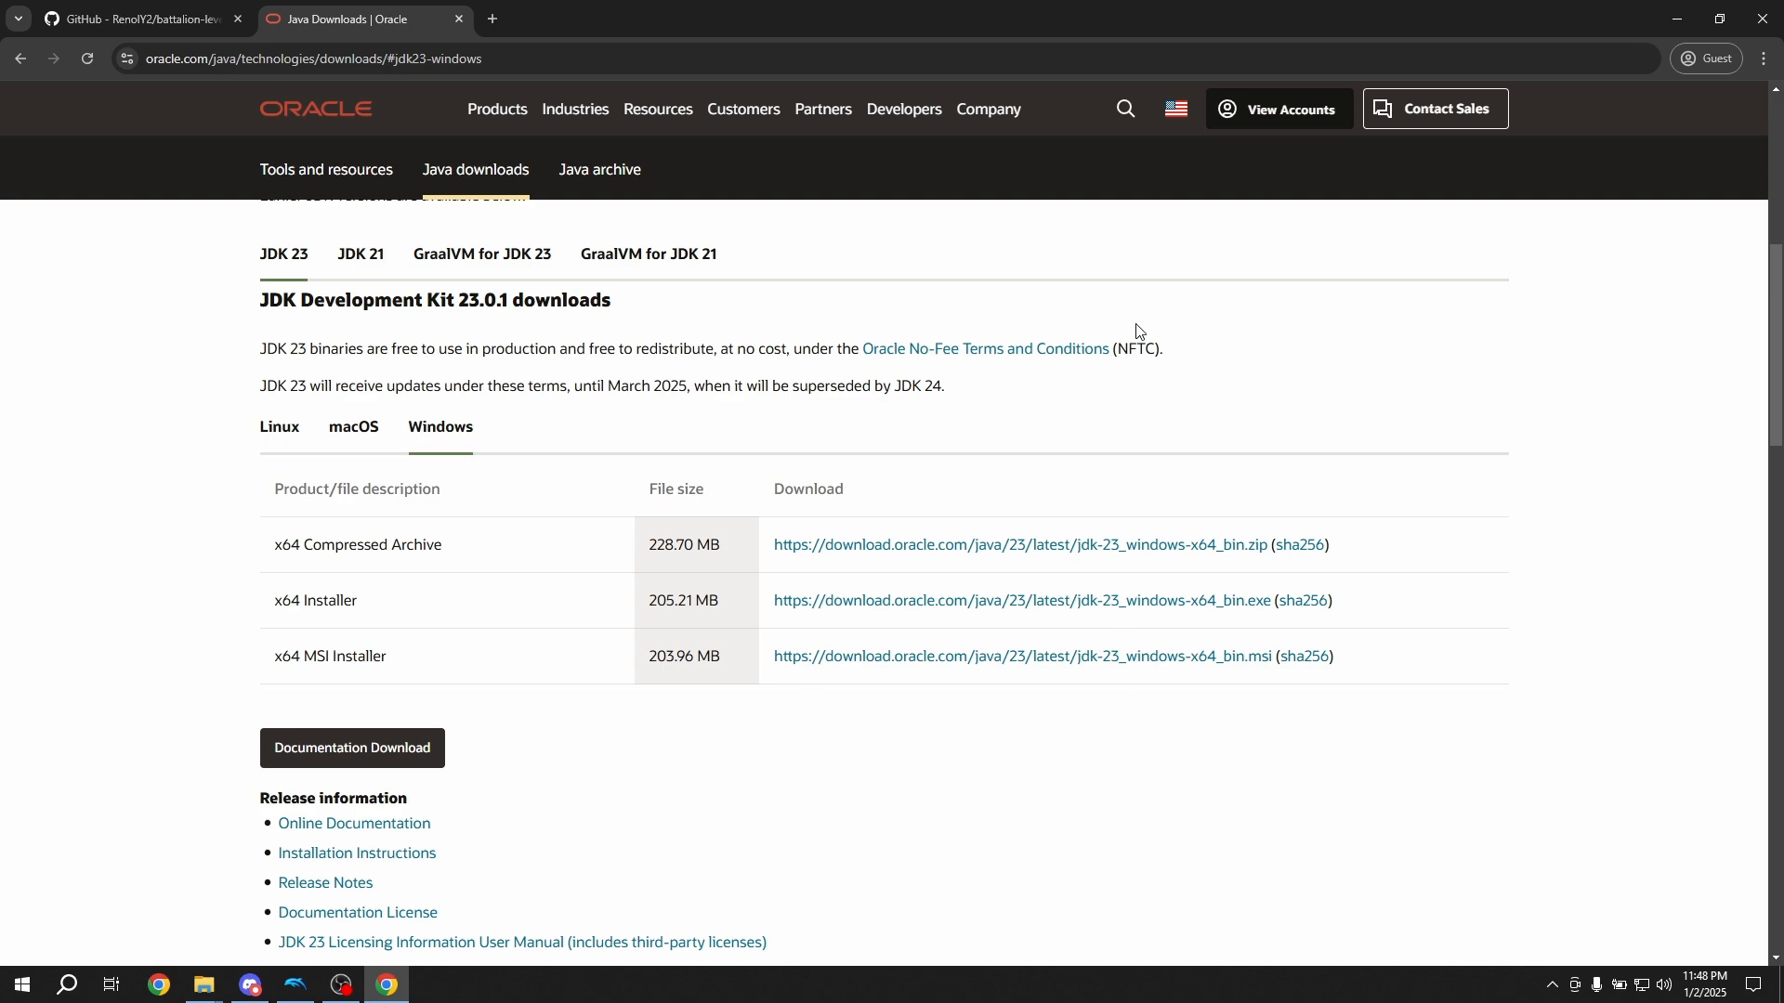
# Minimize the browser and launch bw_editor.exe from the battalion-level-editor folder on the desktop
pyautogui.click(1675, 13)
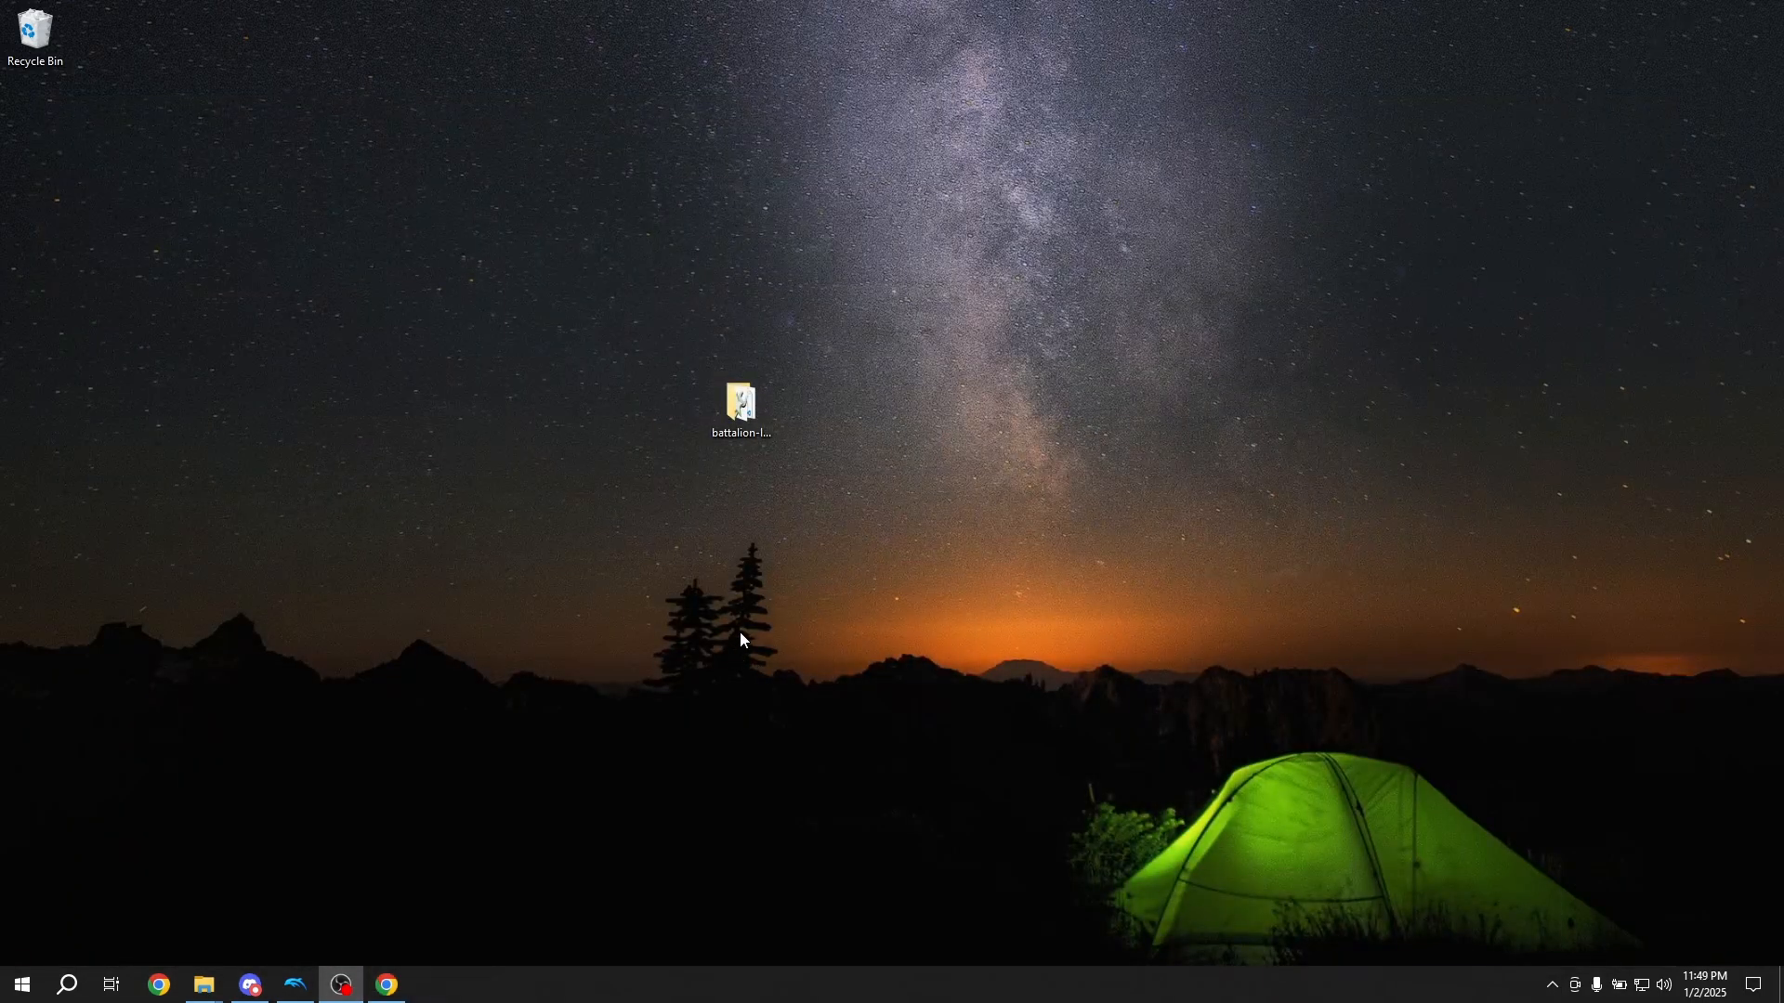
pyautogui.doubleClick(743, 395)
pyautogui.doubleClick(738, 454)
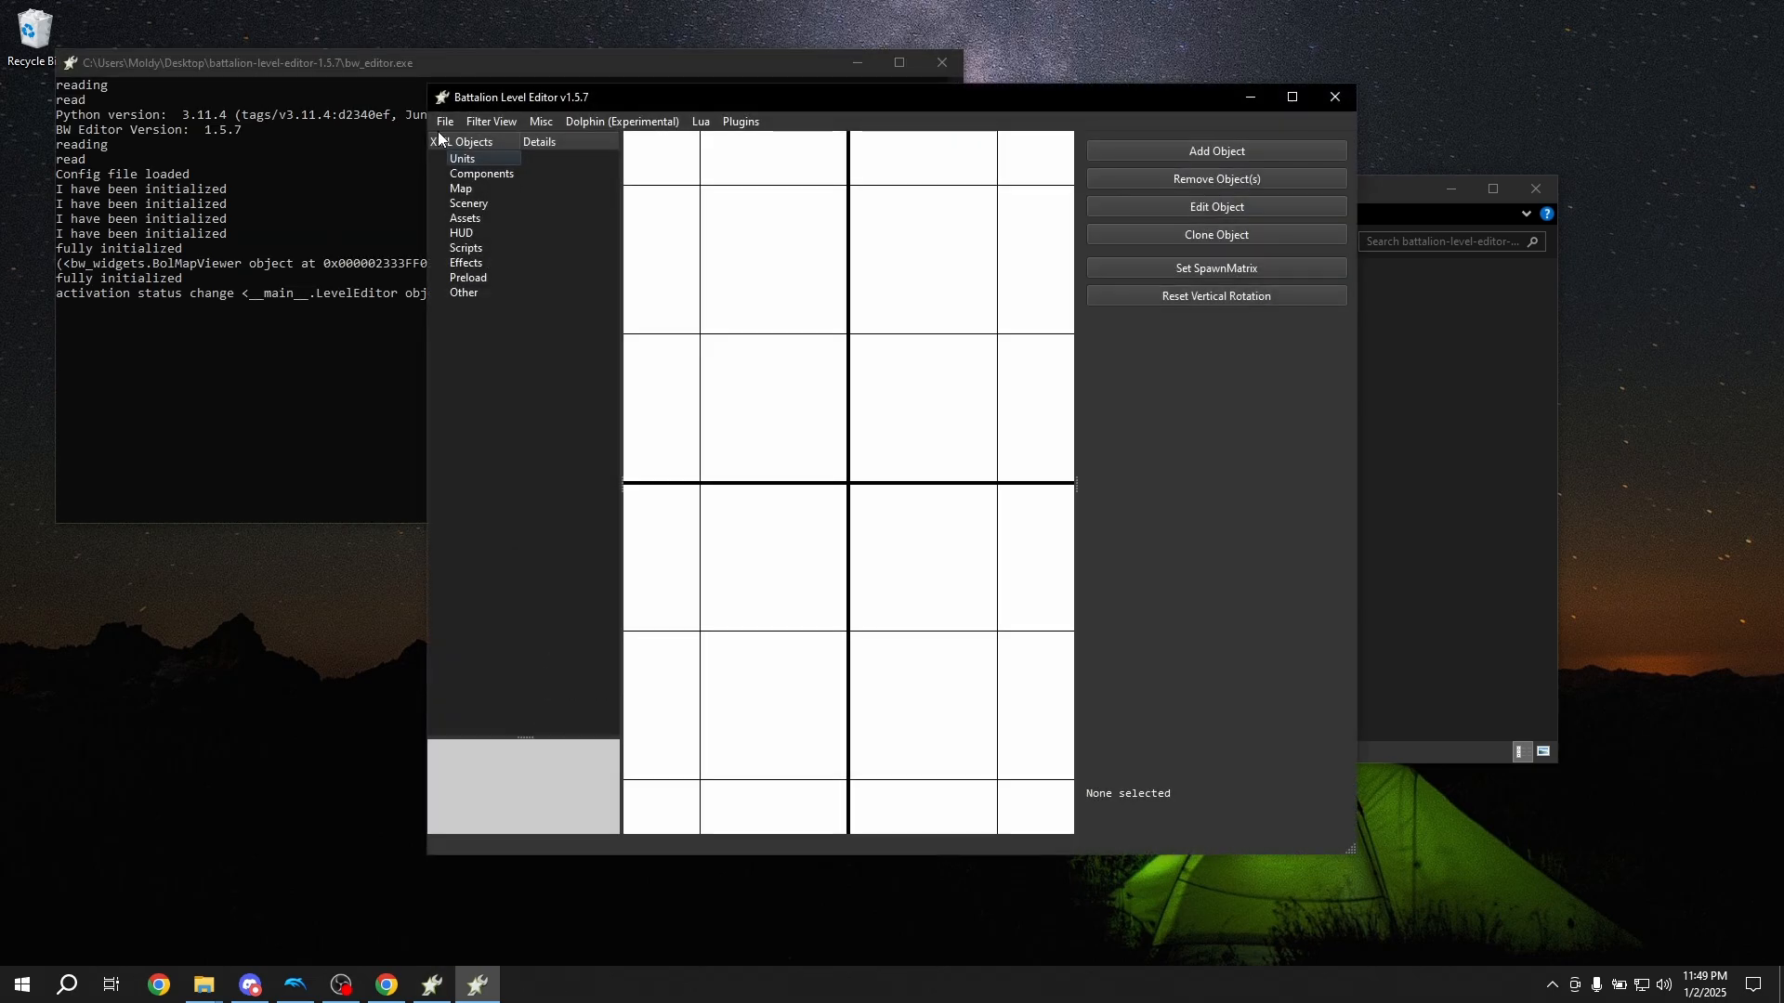
# Load the level file MP1.xml from the CompoundFiles folder
pyautogui.click(445, 122)
pyautogui.click(493, 135)
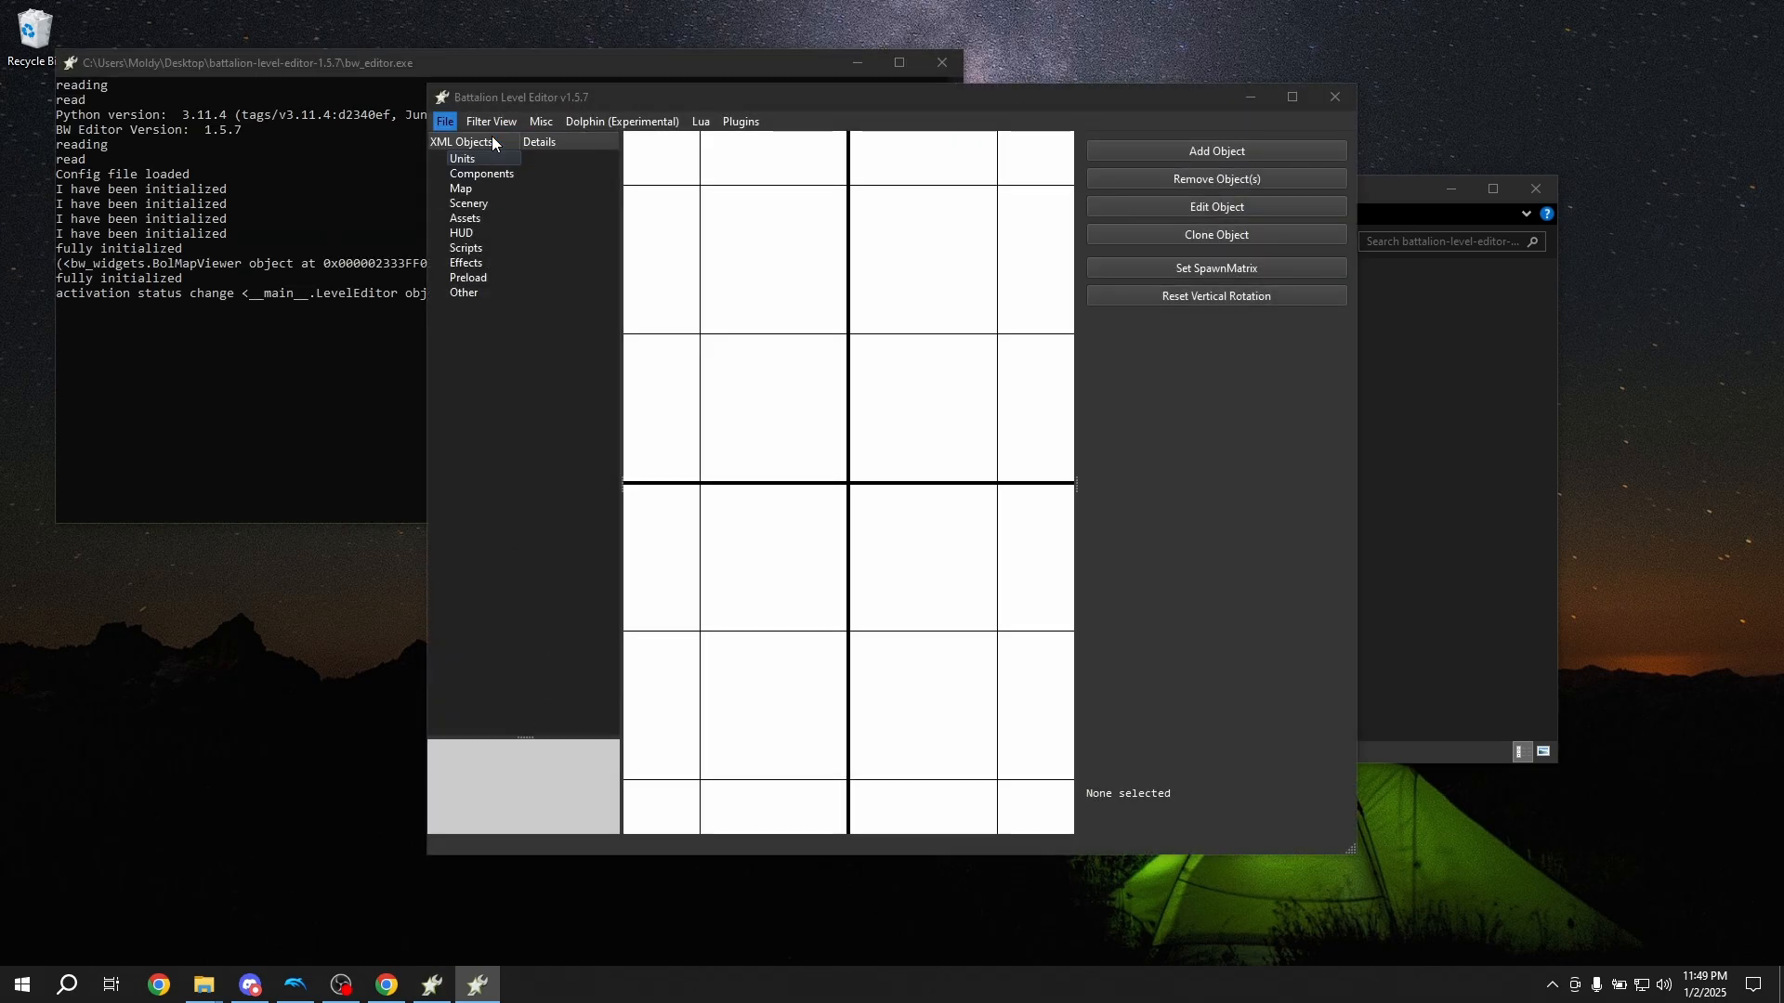
pyautogui.scroll(-3, 724, 355)
pyautogui.scroll(-5, 664, 391)
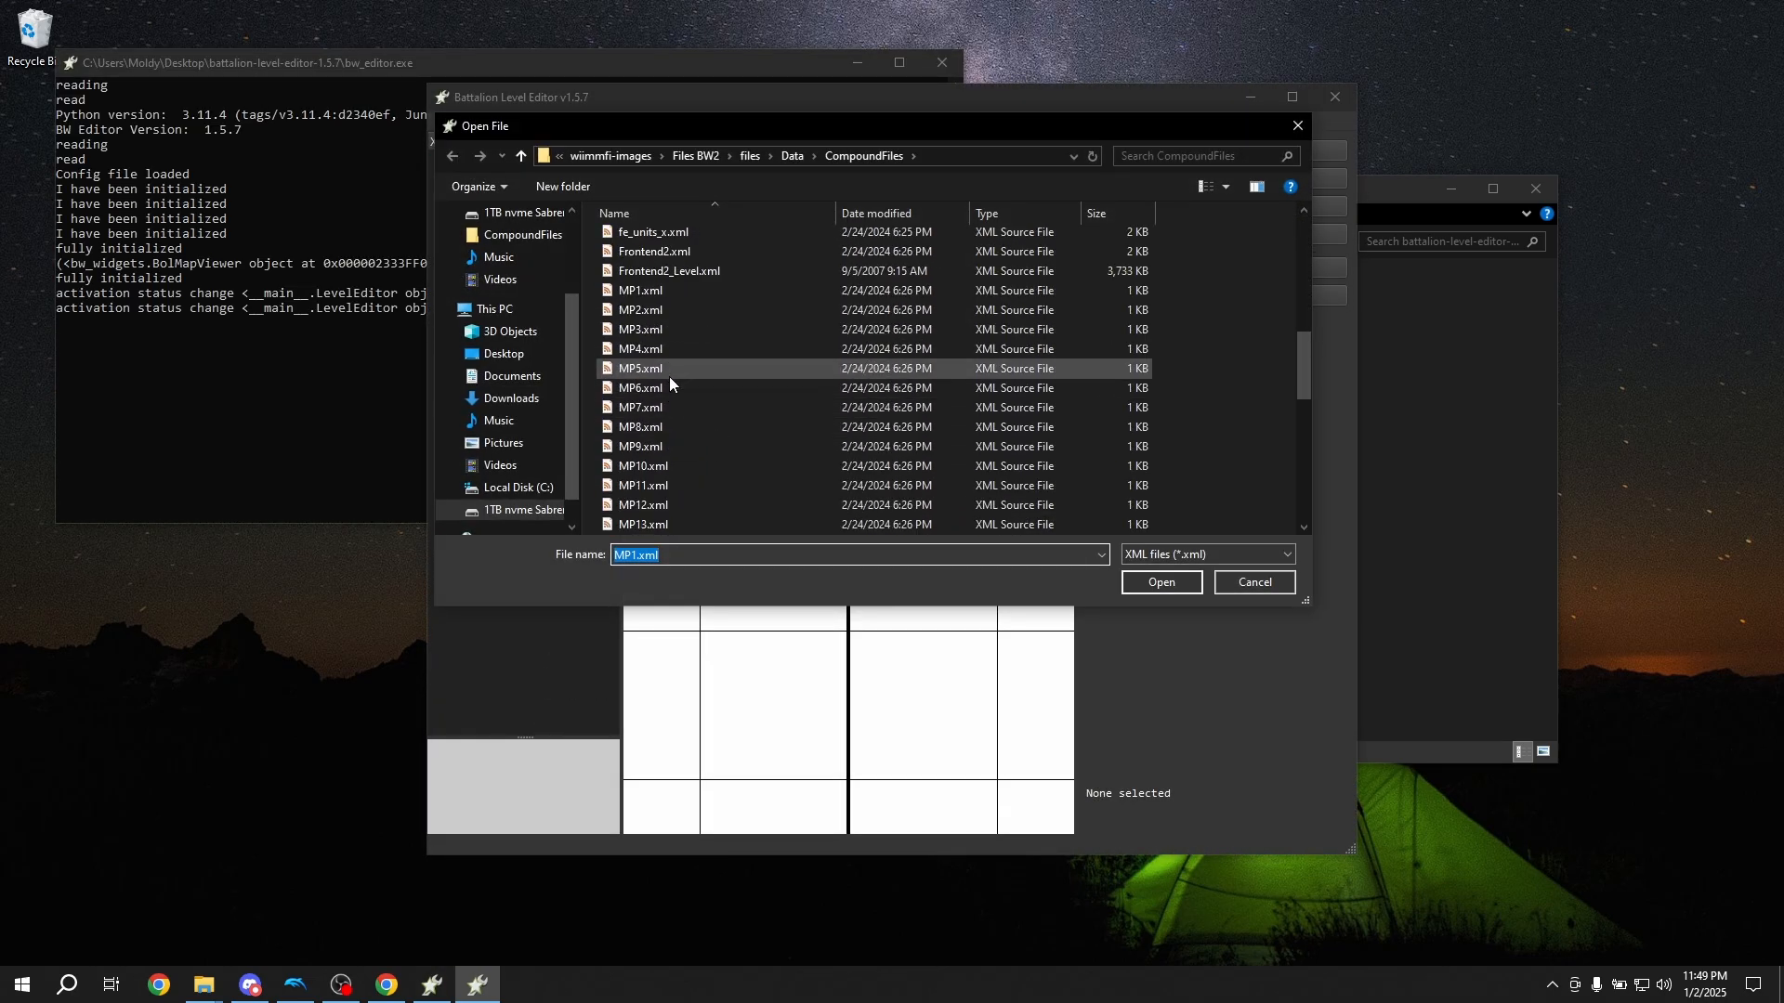
pyautogui.doubleClick(666, 286)
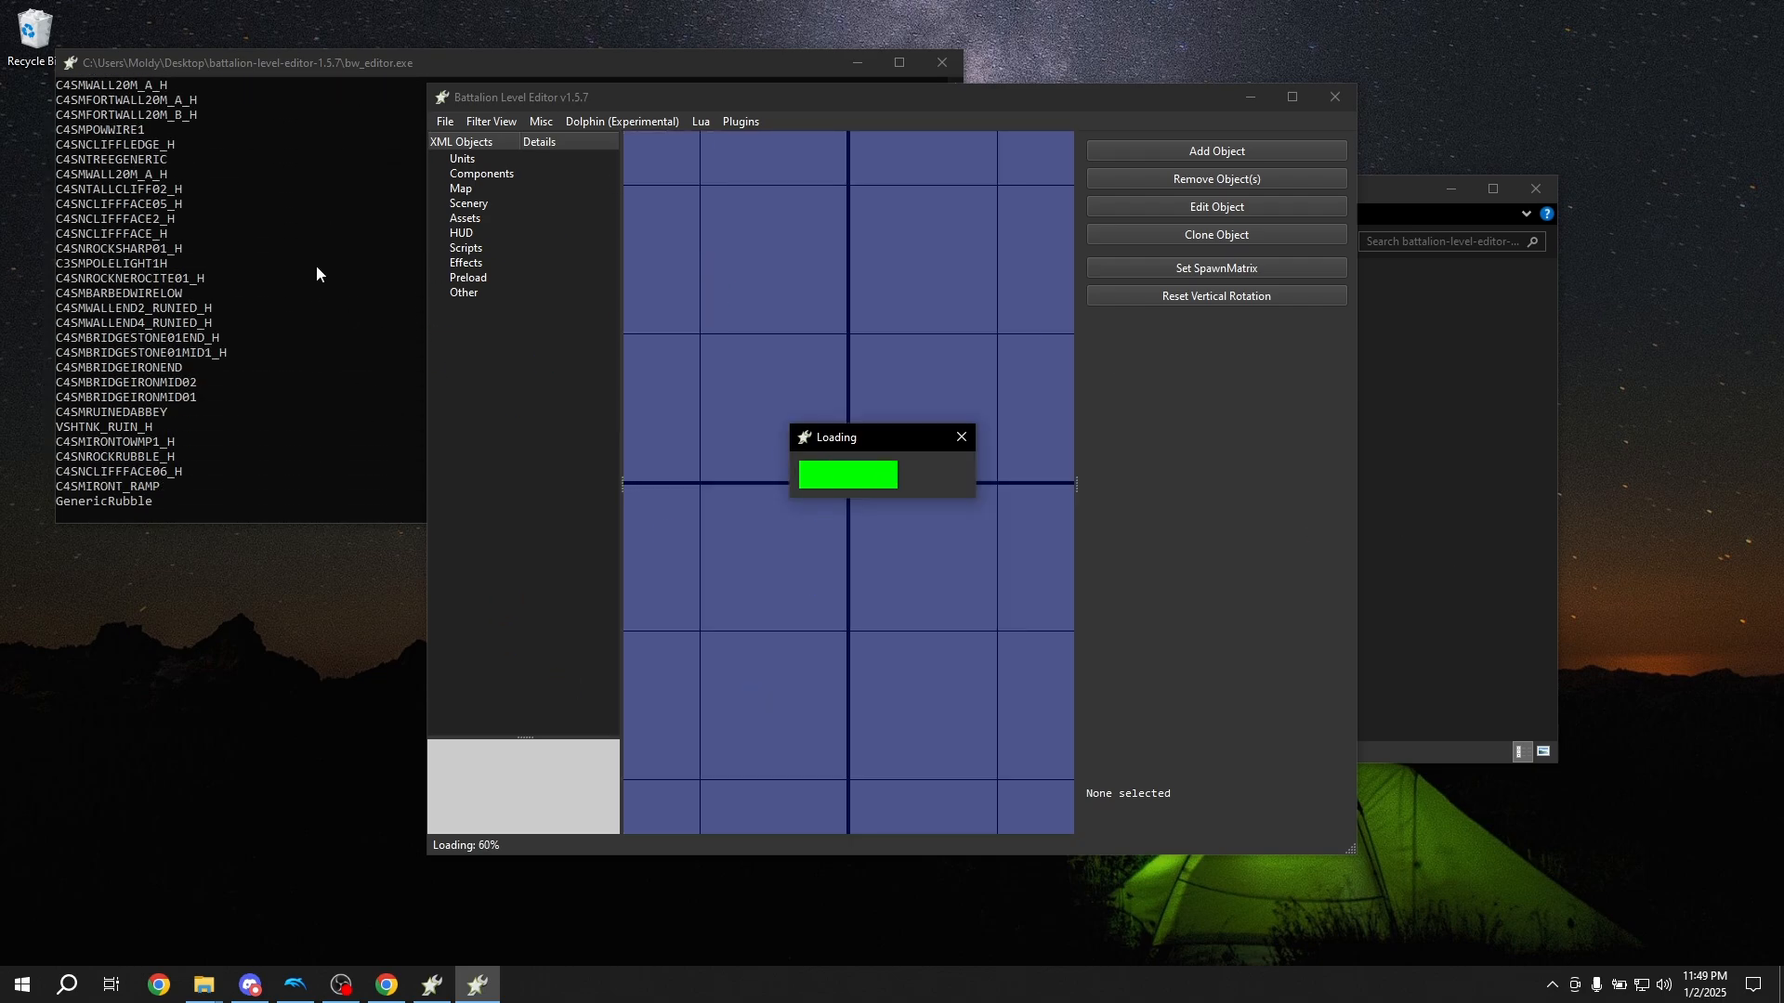
# Examine the level loading output in the bw_editor.exe console window
pyautogui.click(308, 398)
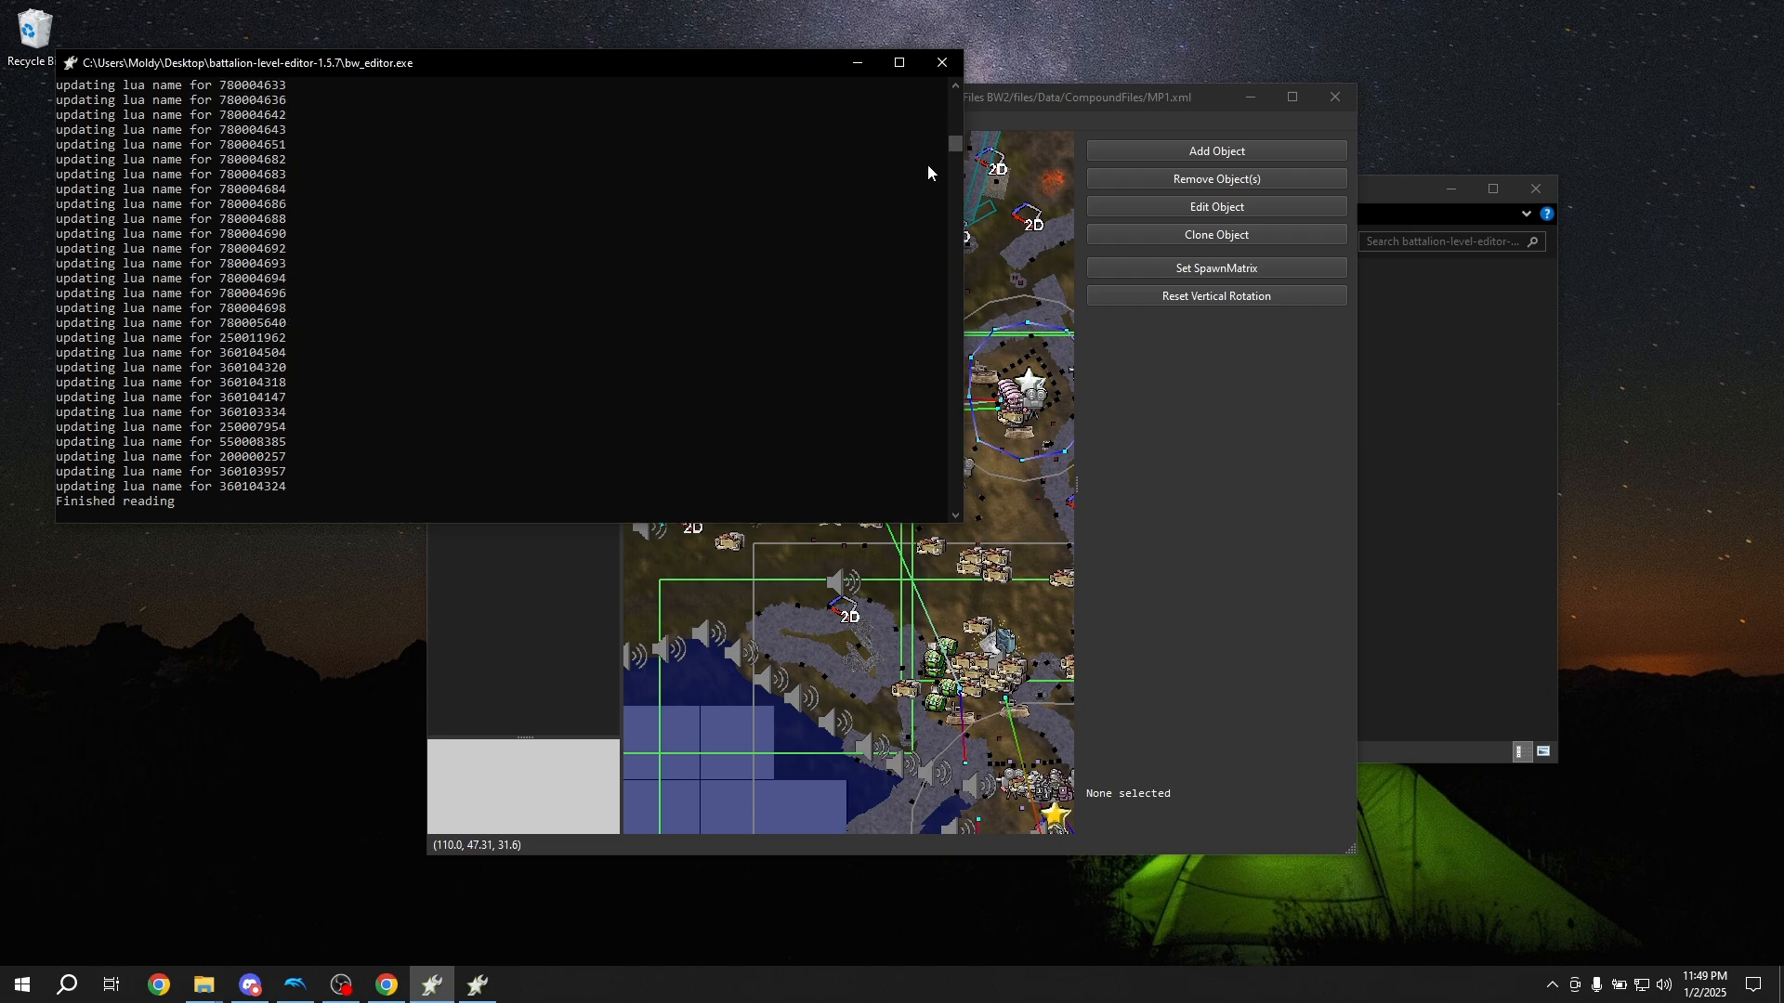
pyautogui.moveTo(961, 149); pyautogui.dragTo(949, 108)
pyautogui.scroll(10, 465, 399)
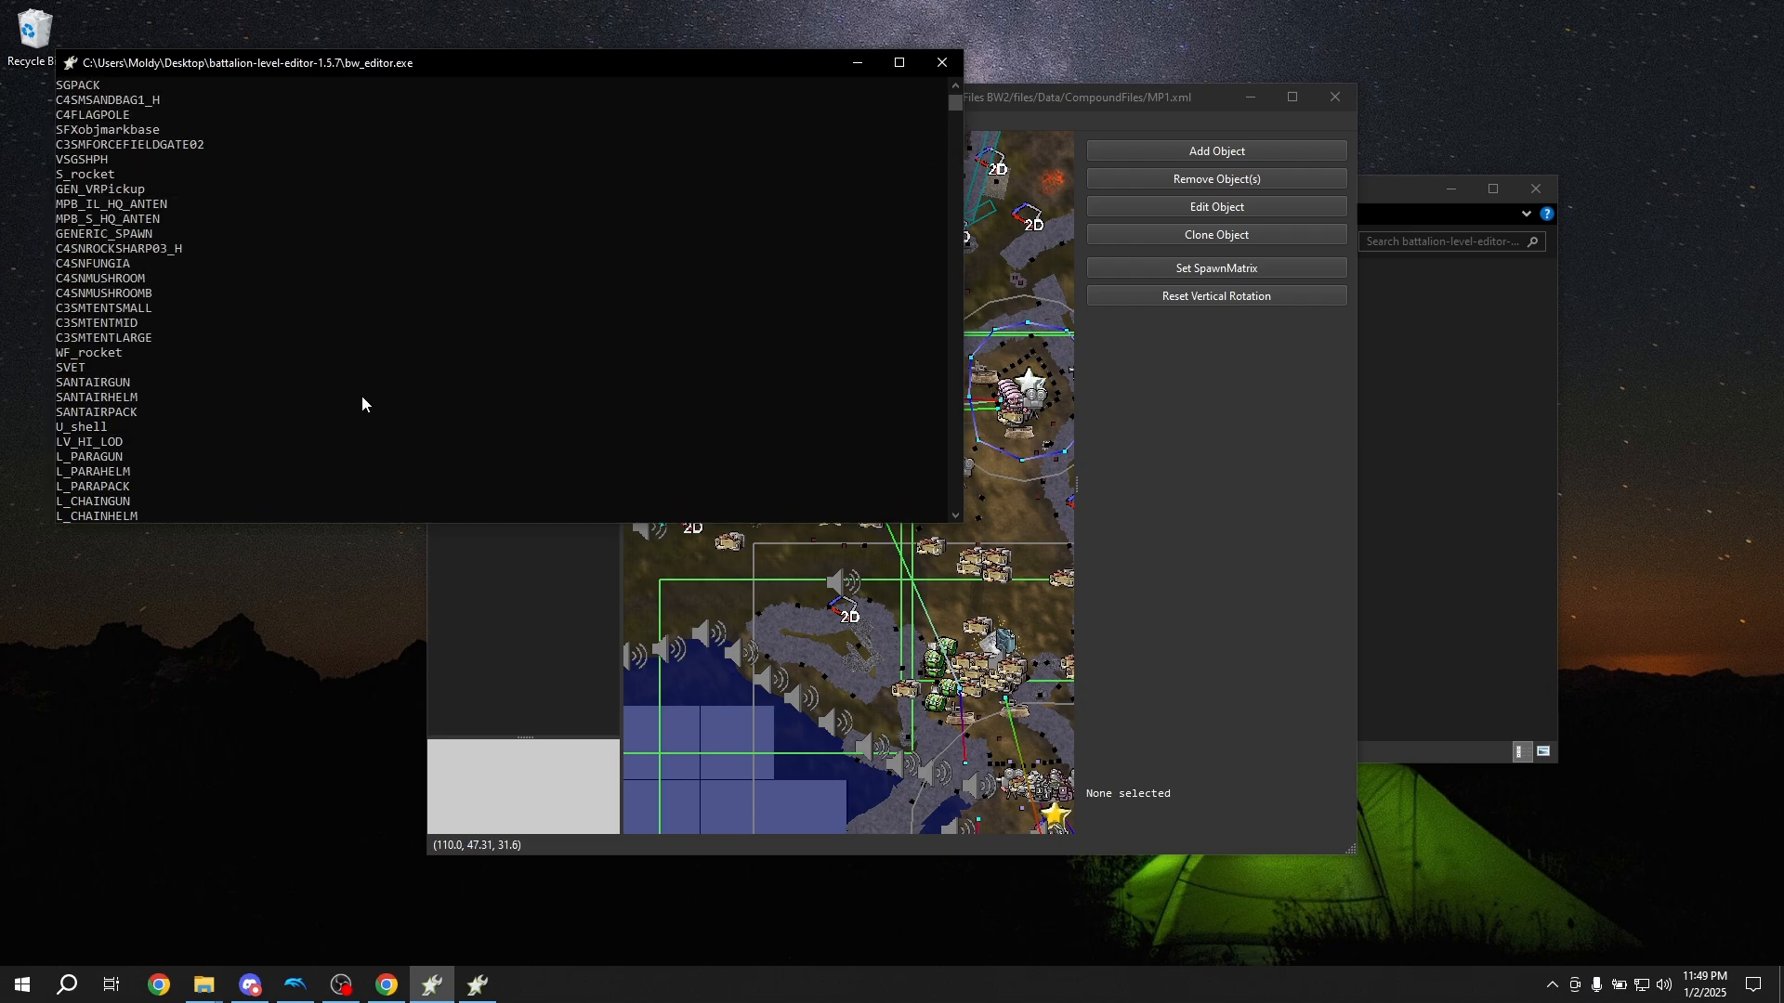
pyautogui.moveTo(63, 296); pyautogui.dragTo(616, 331)
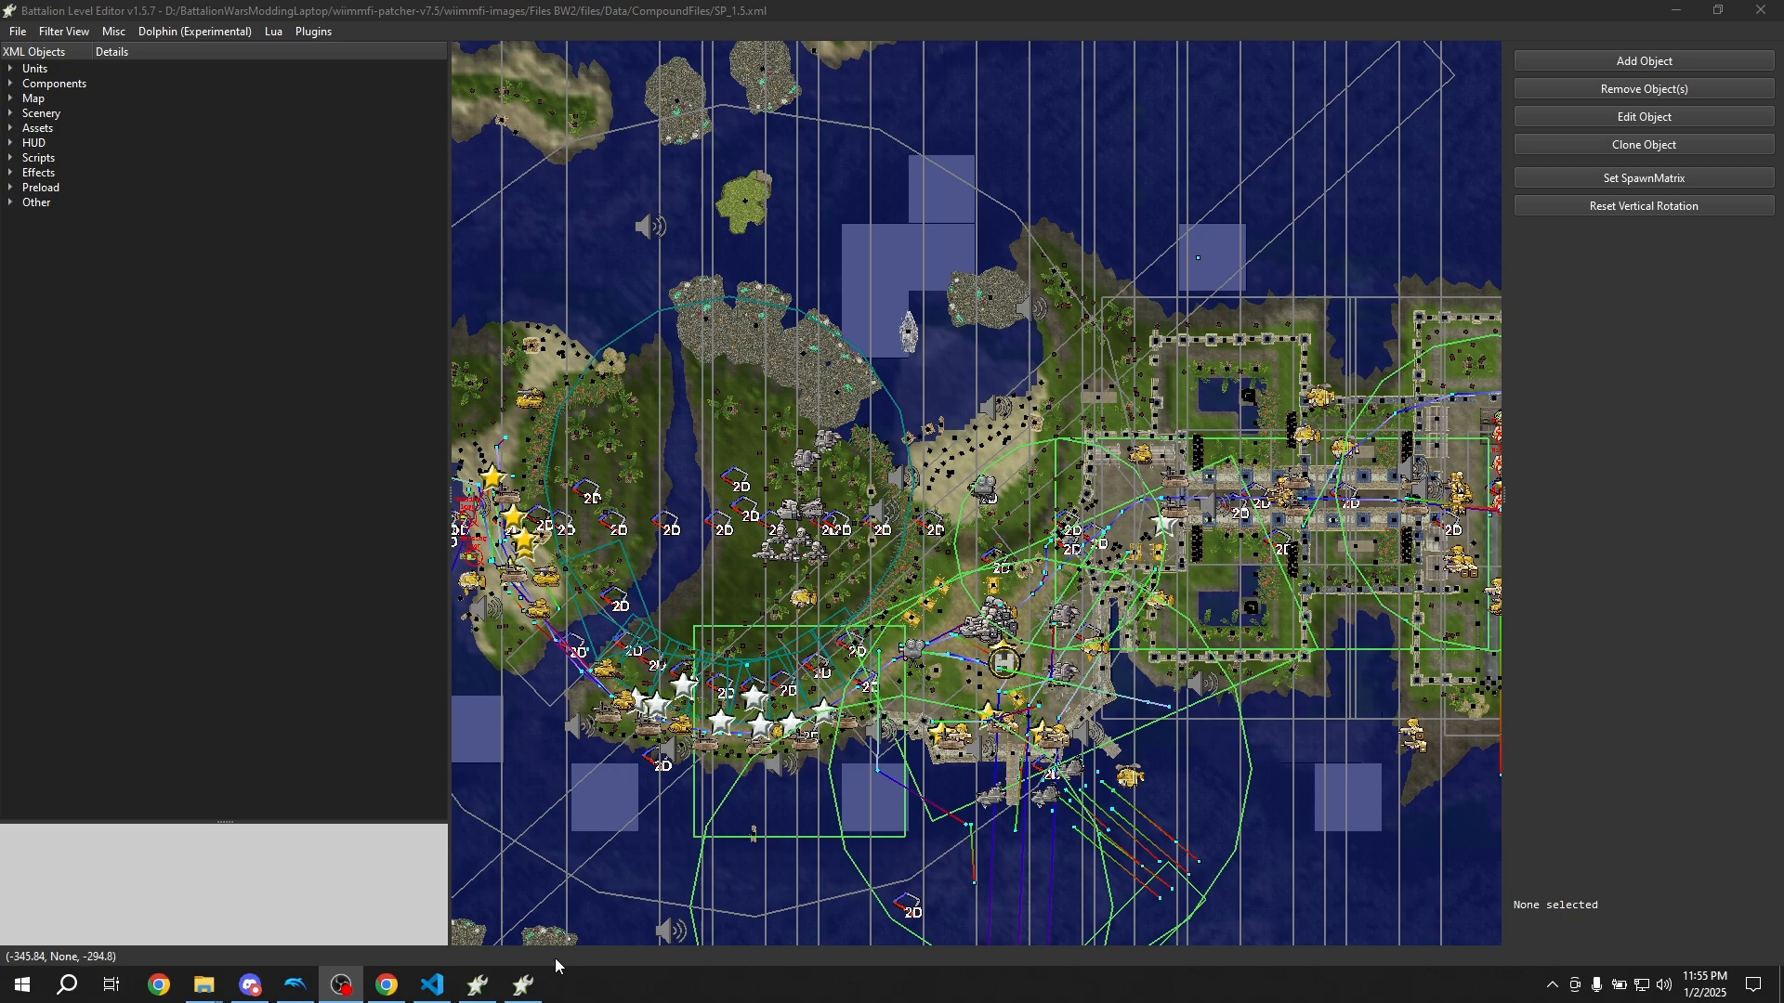
# Switch to Dolphin, boot the US version of Battalion Wars 2, dismiss the gaming overlay prompt and fast-forward the startup
pyautogui.click(302, 990)
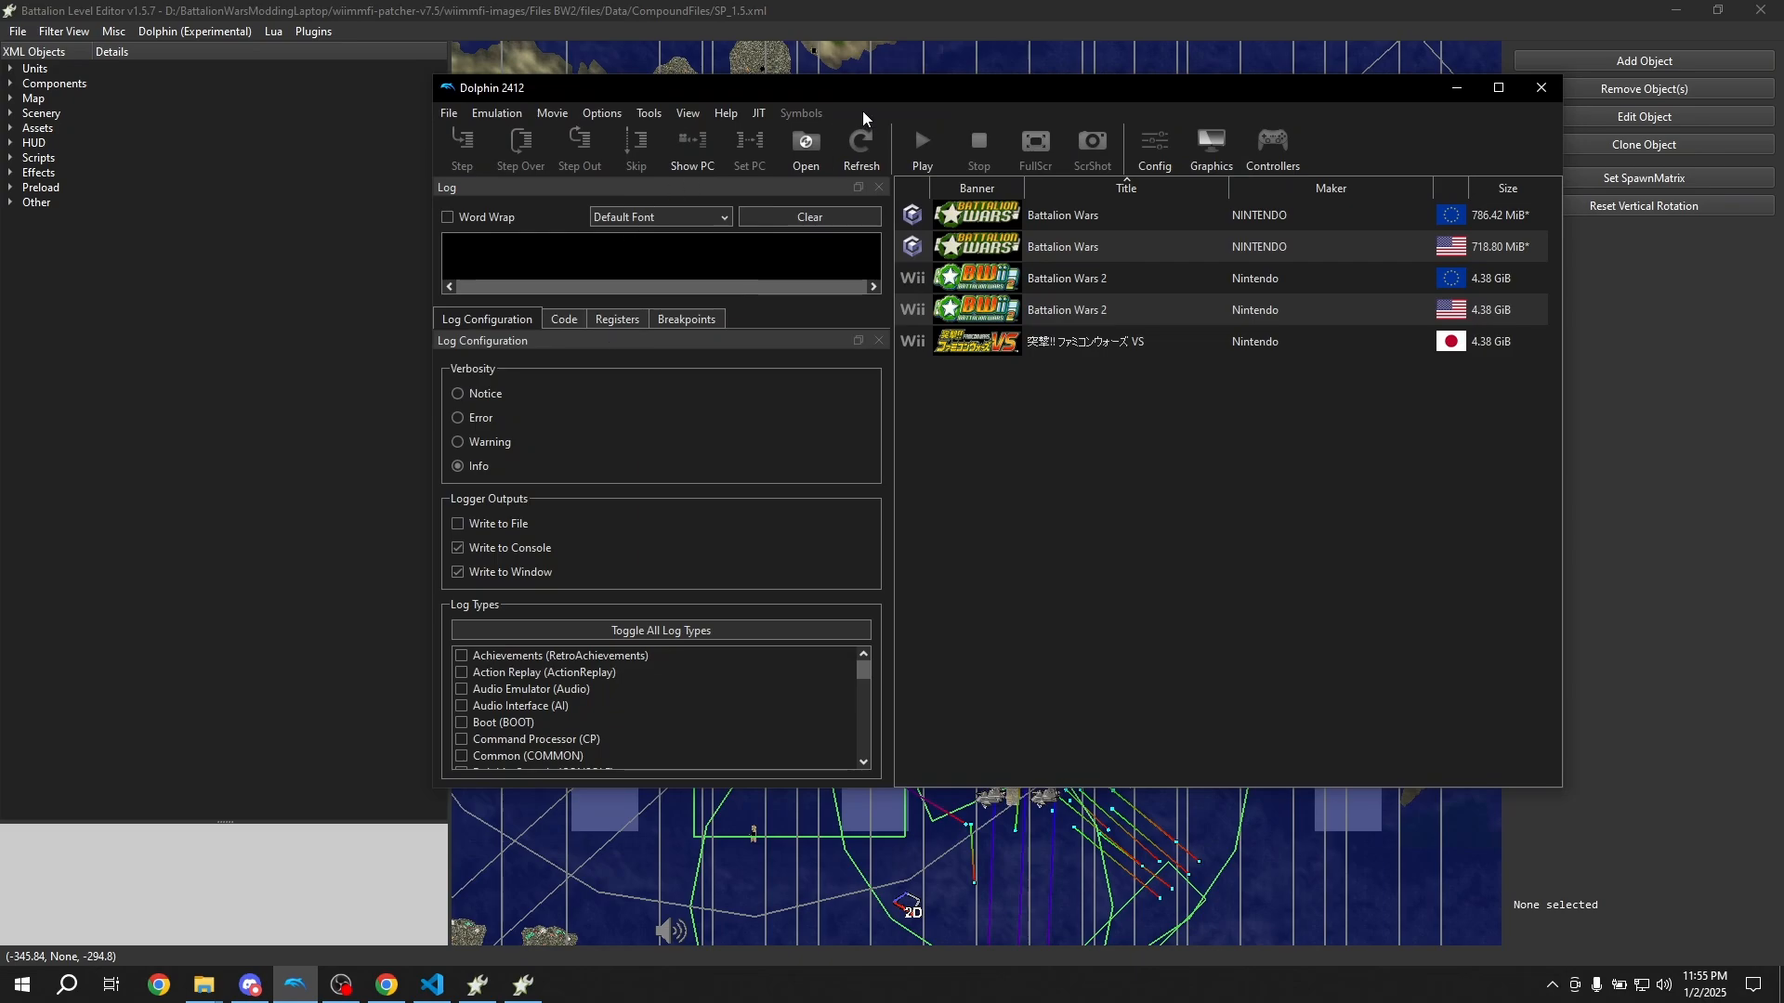
pyautogui.click(804, 153)
pyautogui.click(1302, 117)
pyautogui.doubleClick(1137, 316)
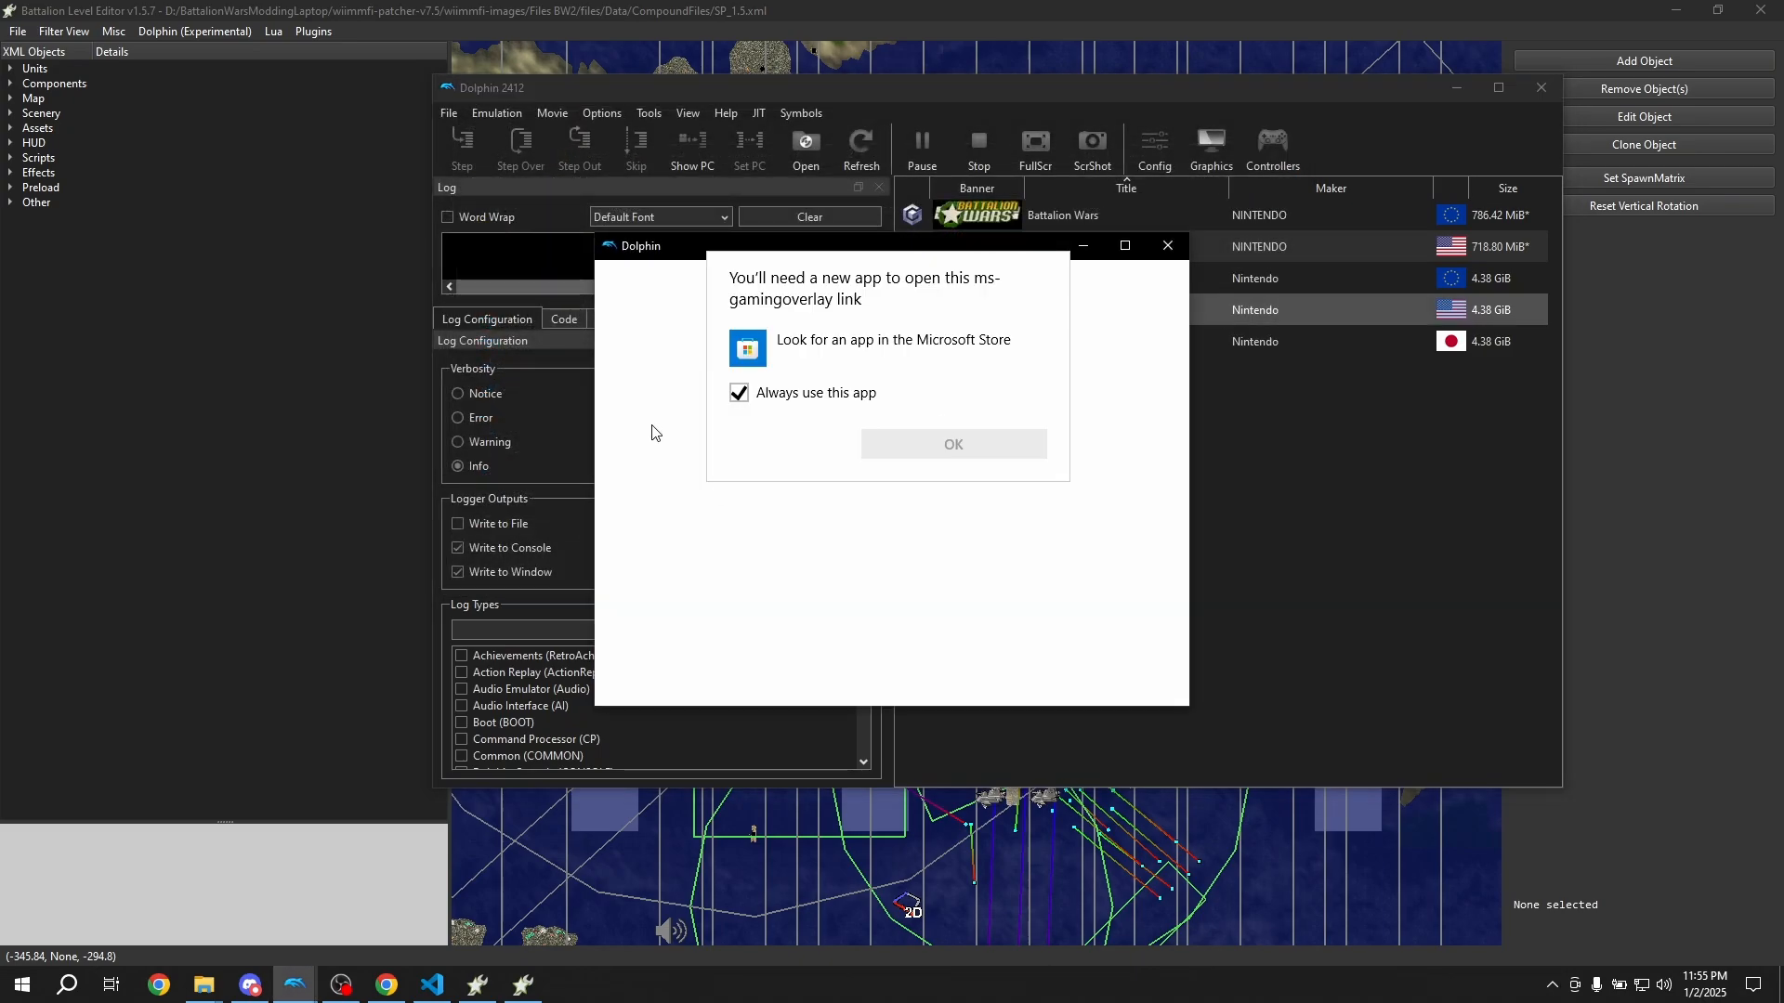
pyautogui.click(1022, 444)
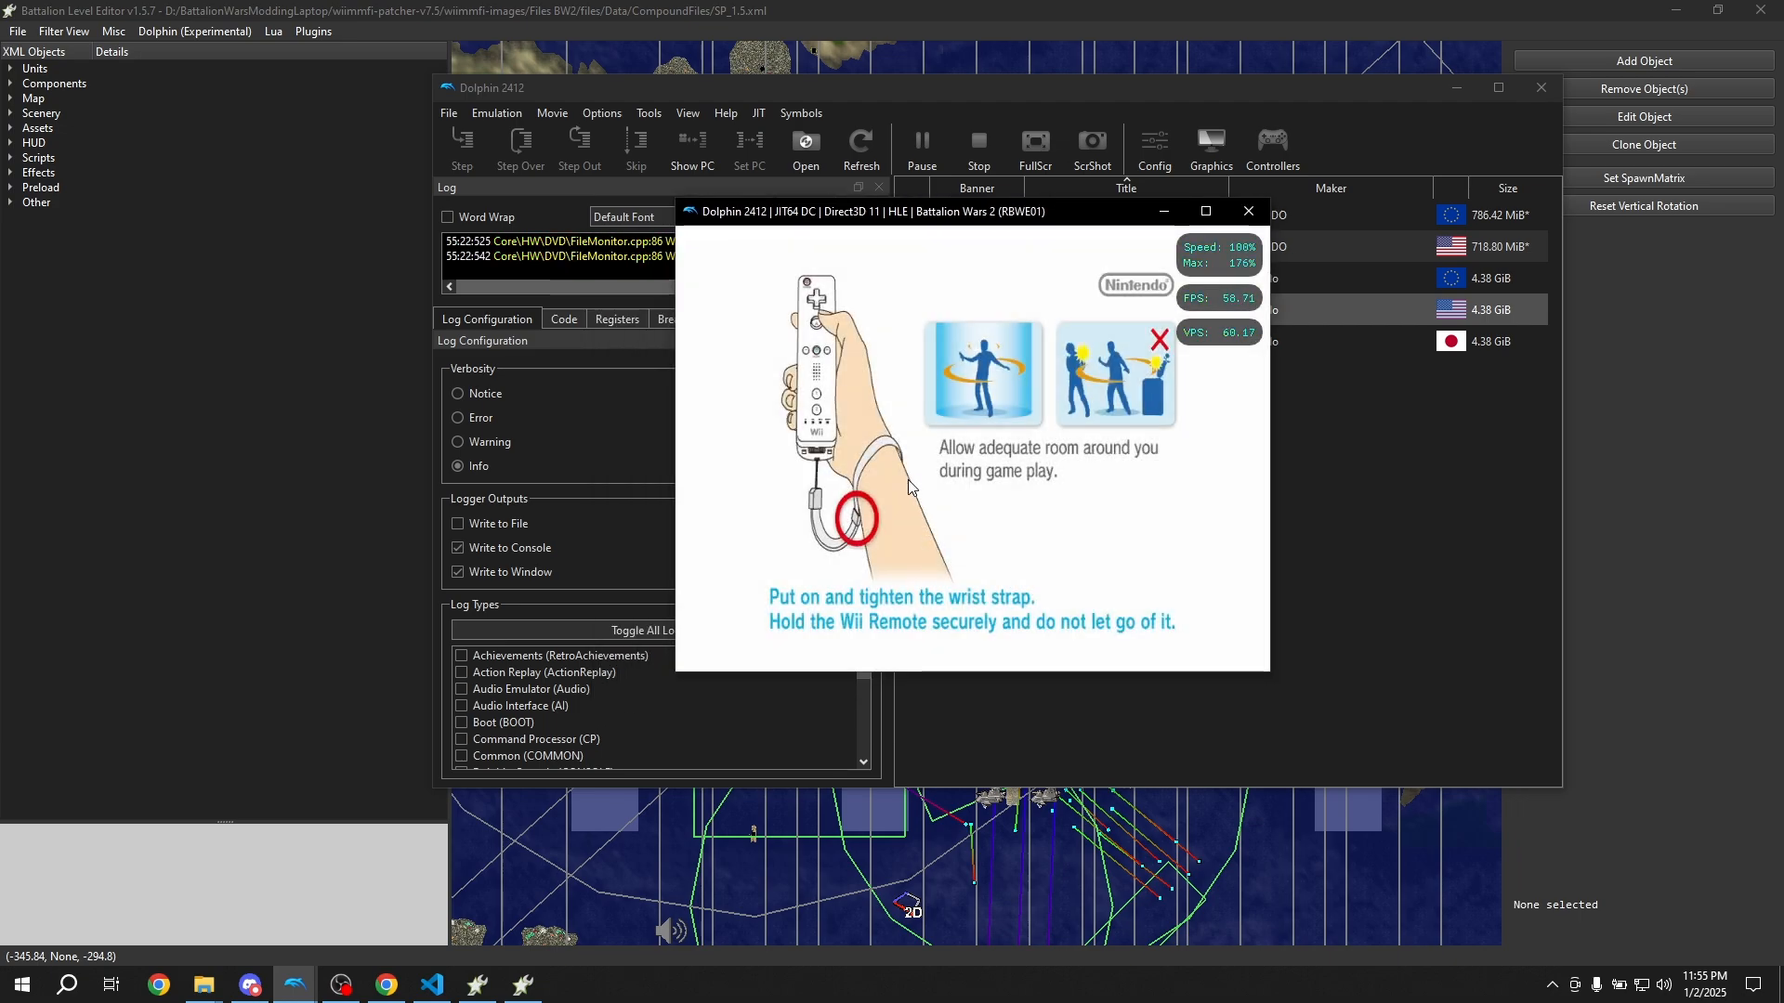
pyautogui.press('Tab')
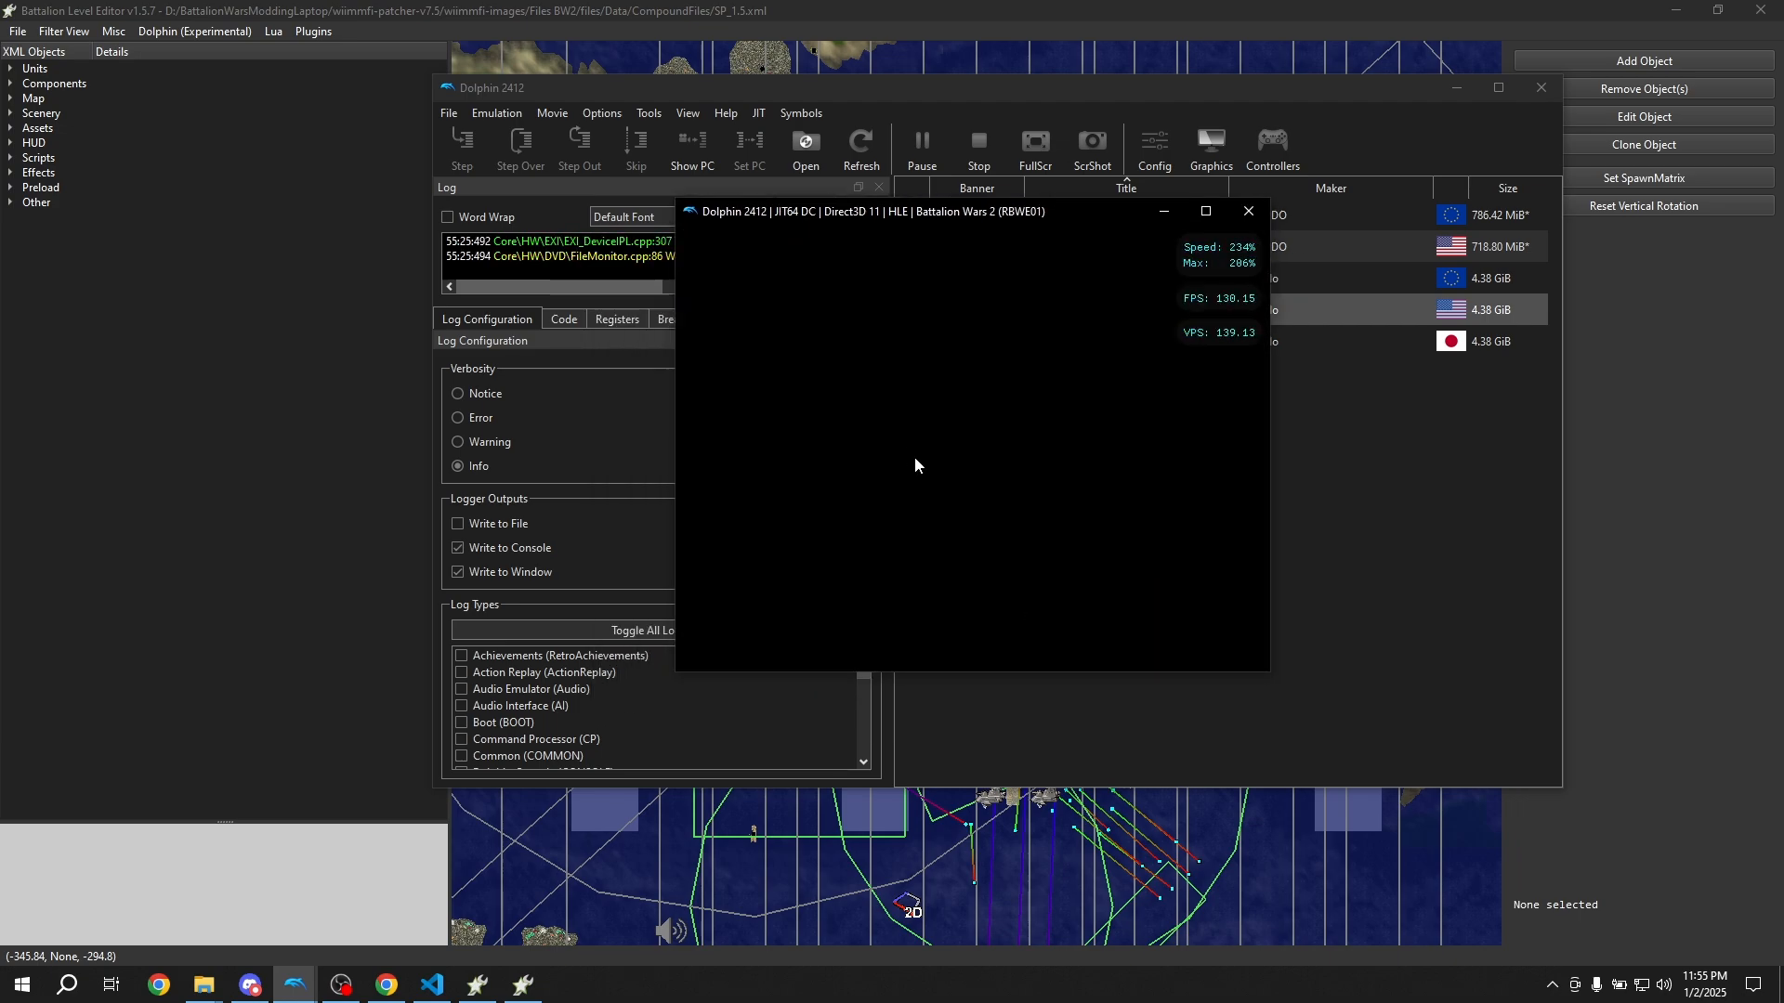
# In Battalion Level Editor, show the Freelist info with the advanced entries included and enlarge its window over the map
pyautogui.click(197, 32)
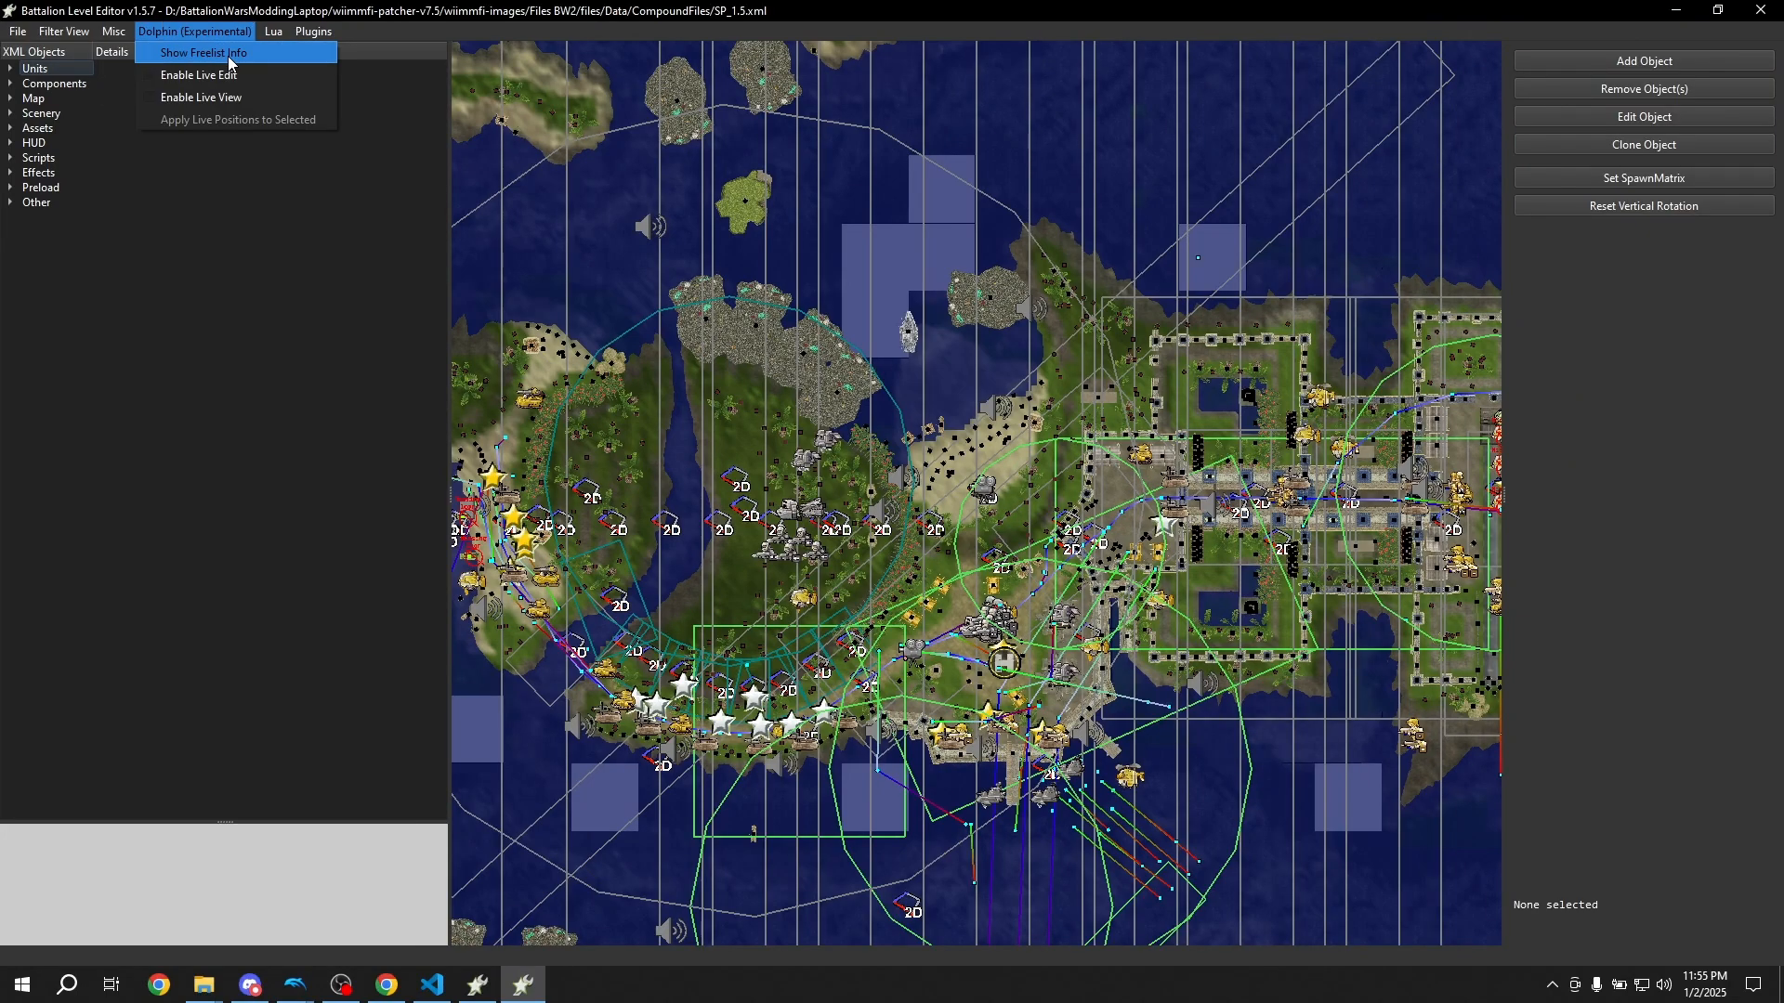
pyautogui.click(229, 60)
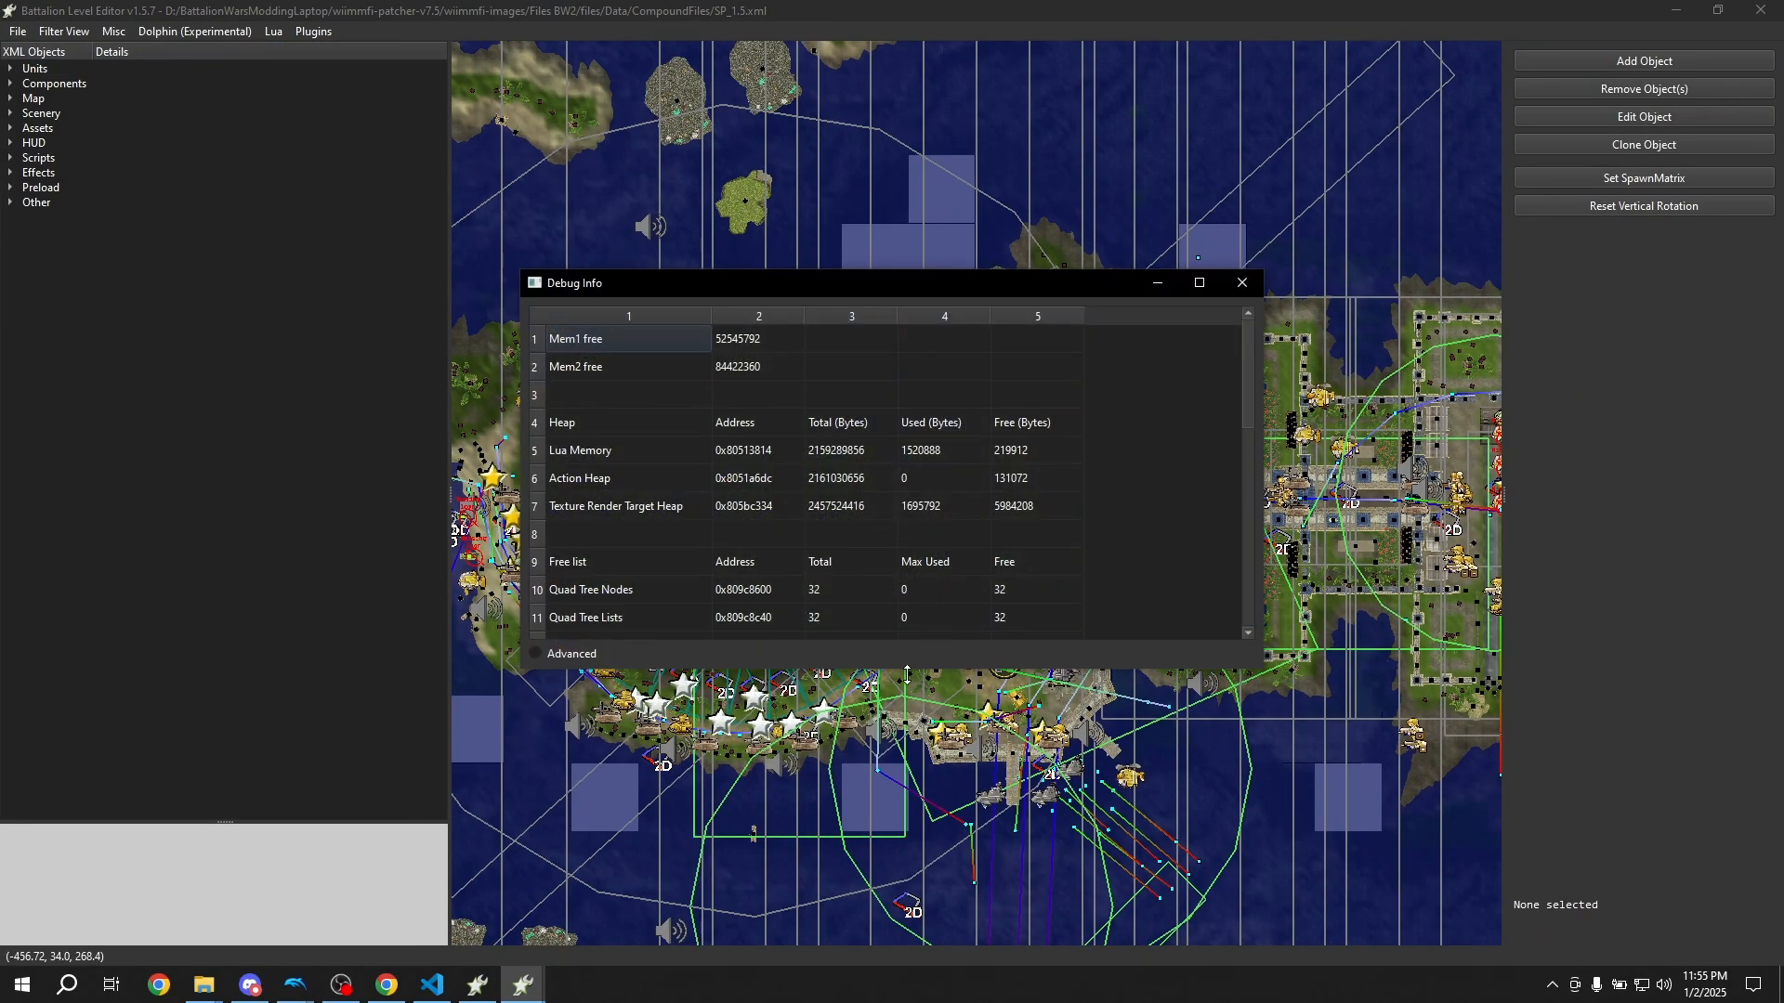
pyautogui.moveTo(908, 675); pyautogui.dragTo(870, 974)
pyautogui.moveTo(800, 286); pyautogui.dragTo(778, 96)
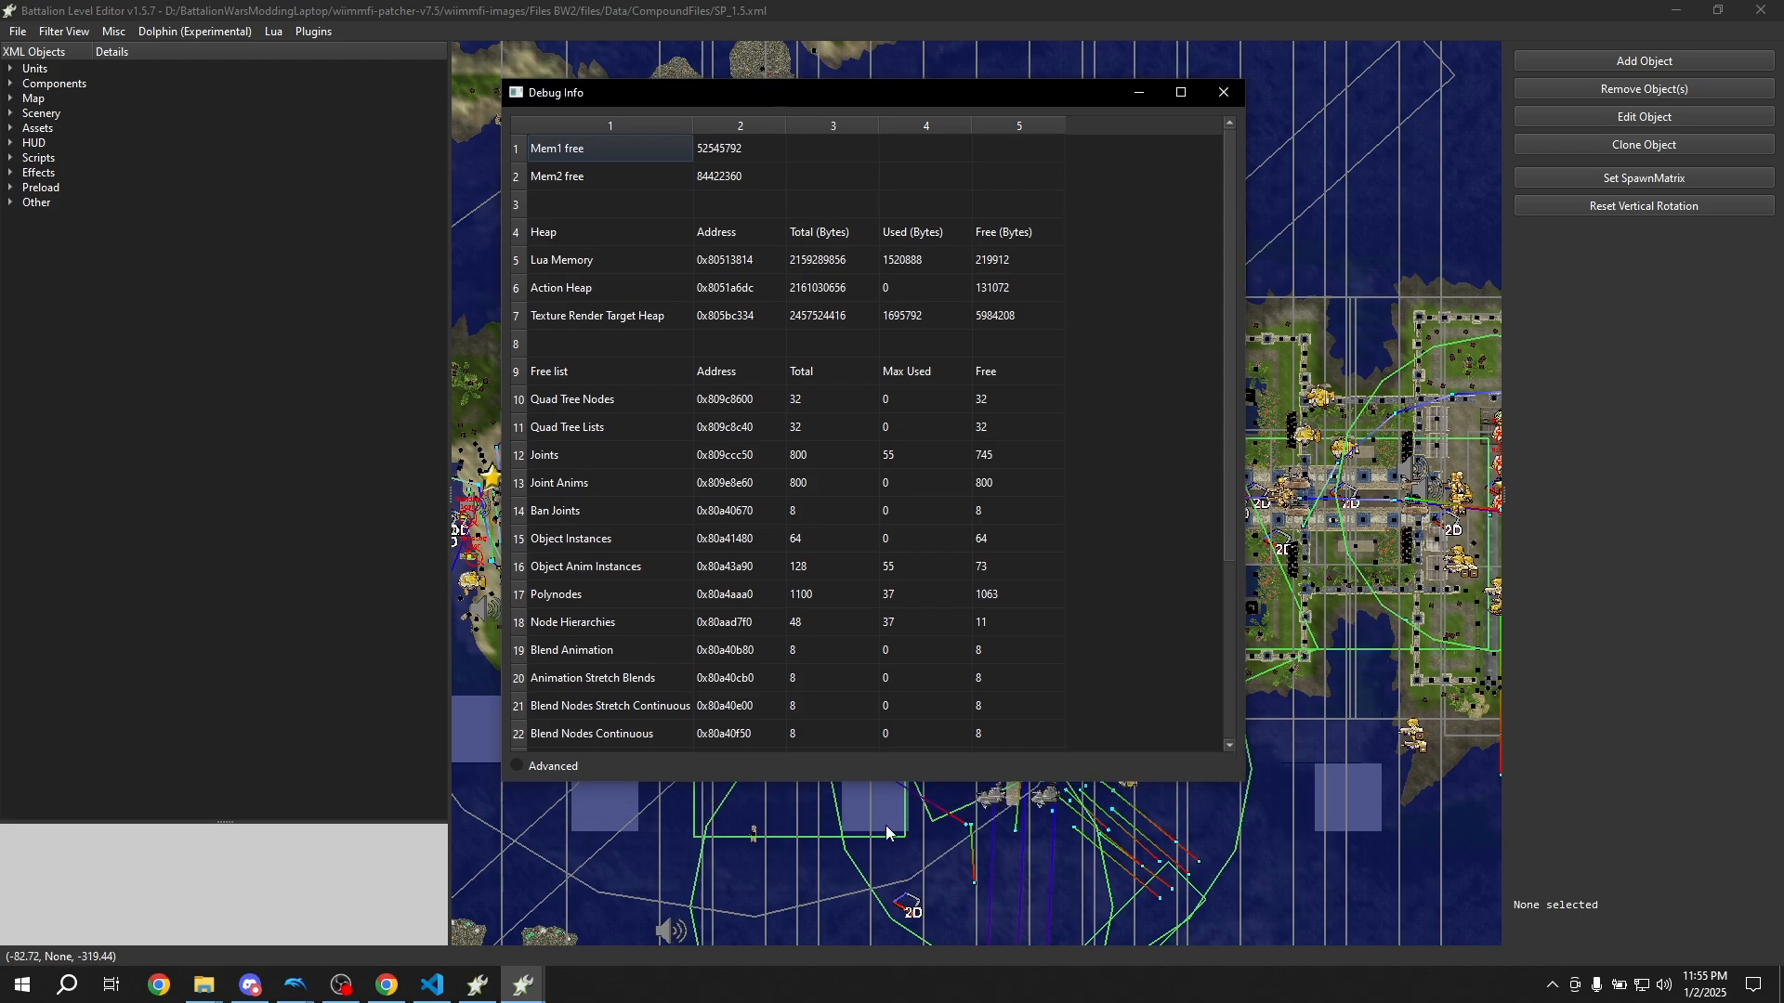
pyautogui.moveTo(870, 783); pyautogui.dragTo(870, 880)
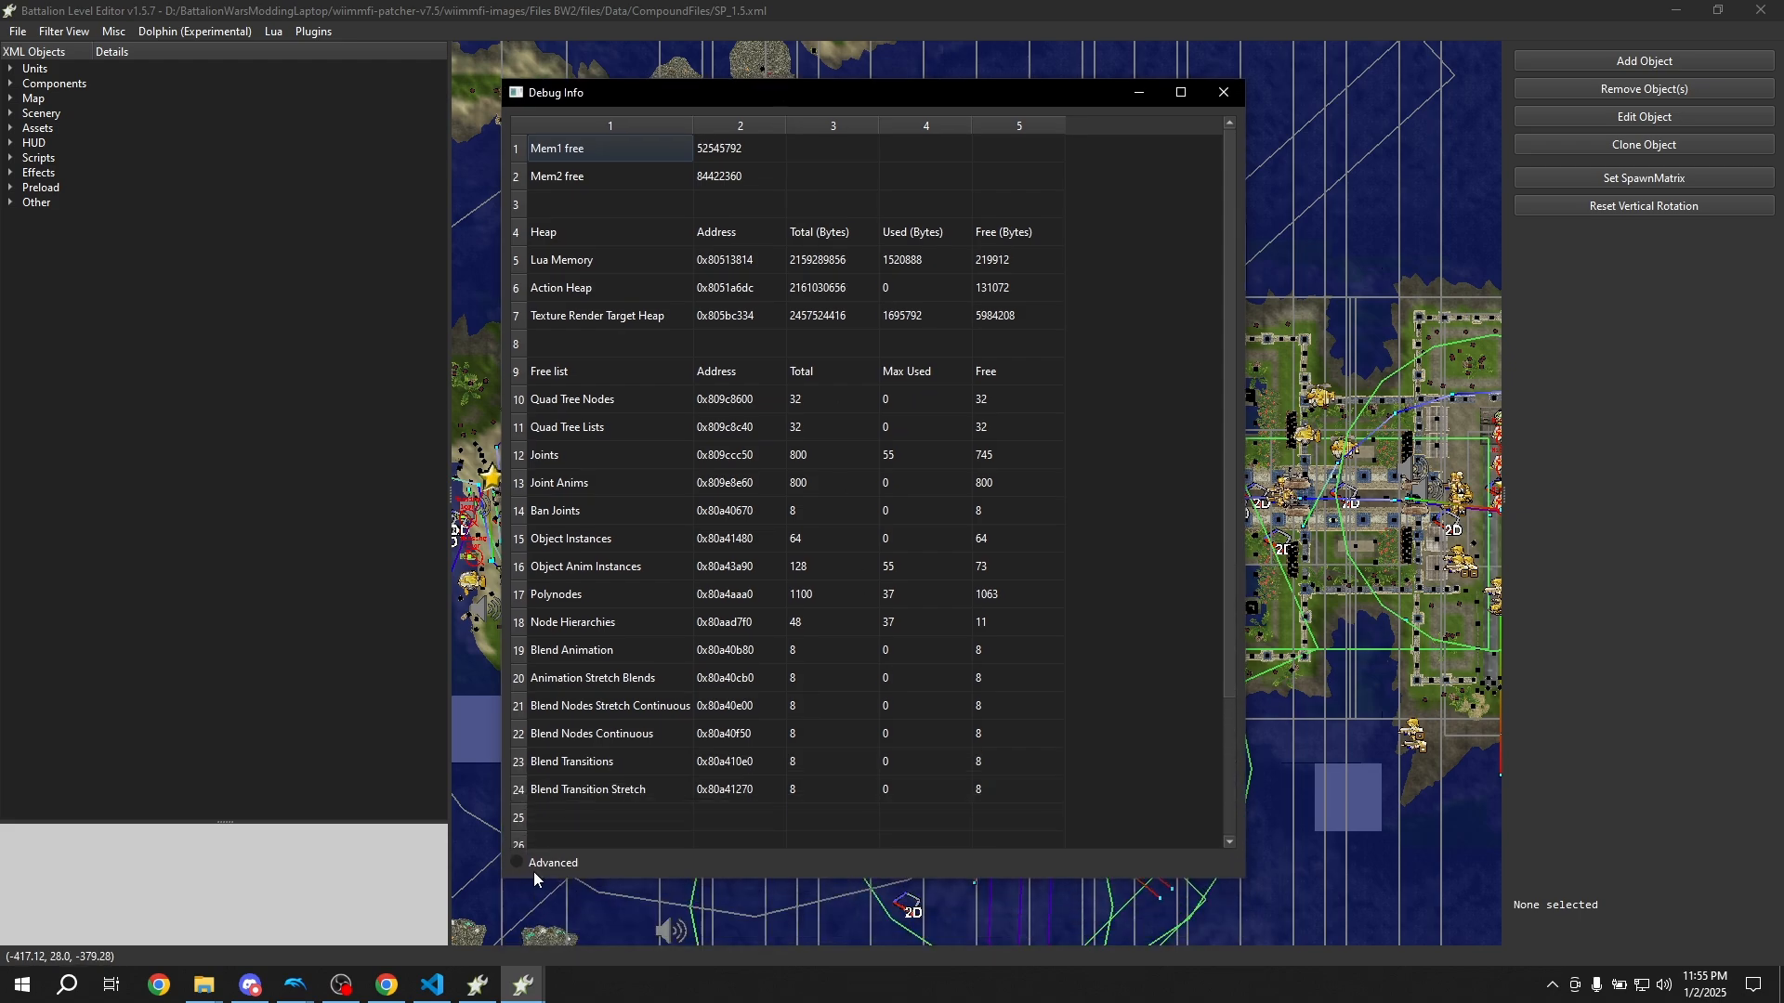
pyautogui.moveTo(636, 92); pyautogui.dragTo(604, 0)
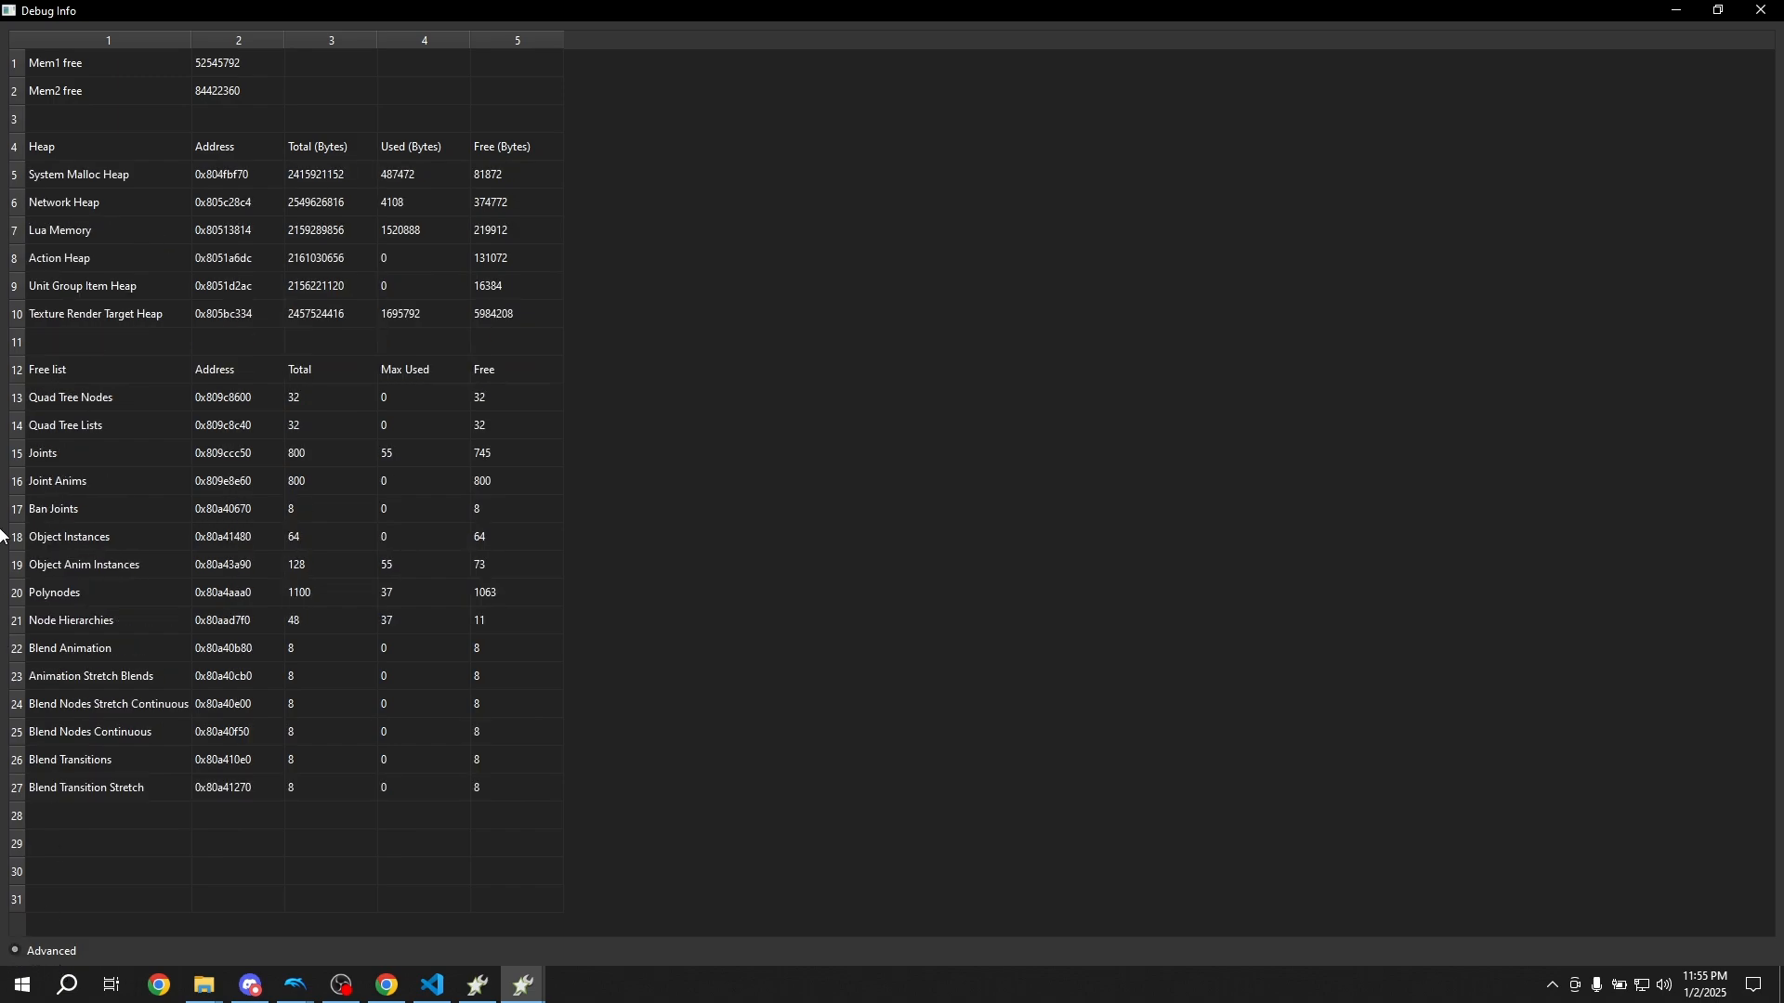
pyautogui.moveTo(388, 7); pyautogui.dragTo(582, 81)
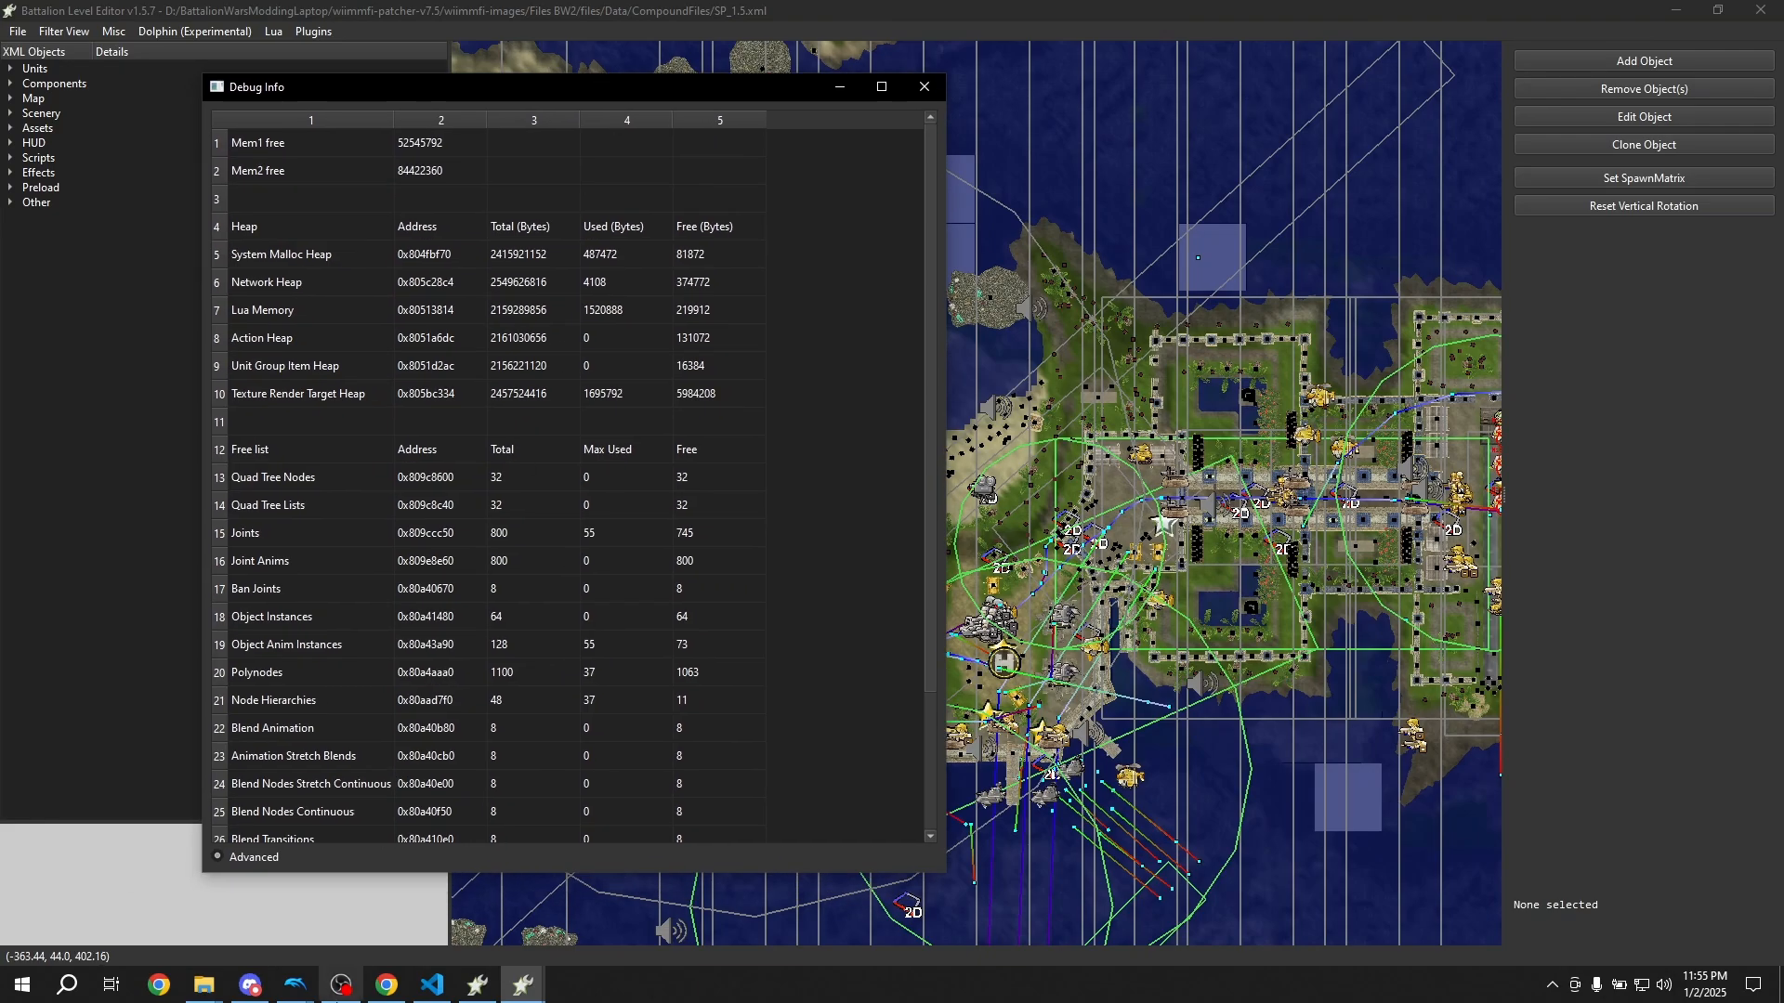
# In the running game, load the first save profile, start Campaign 1 mission 5, Repel the Enemy, and place the game beside Debug Info
pyautogui.click(293, 991)
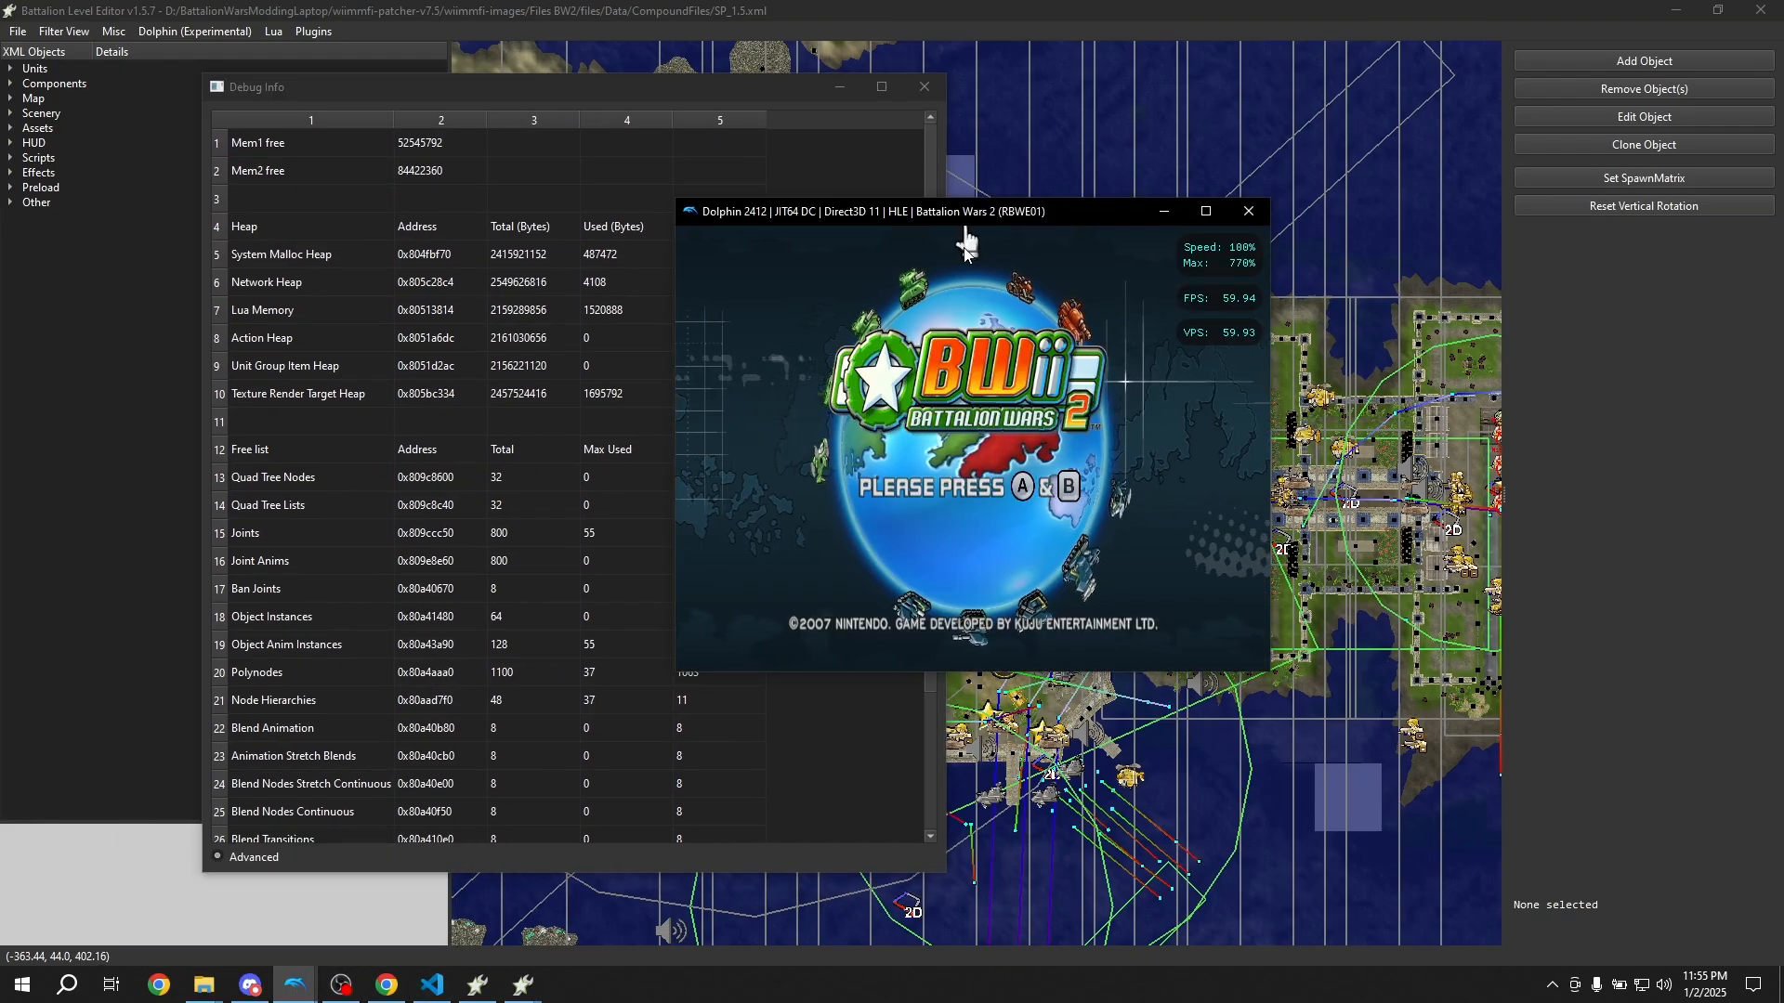
pyautogui.click(960, 510)
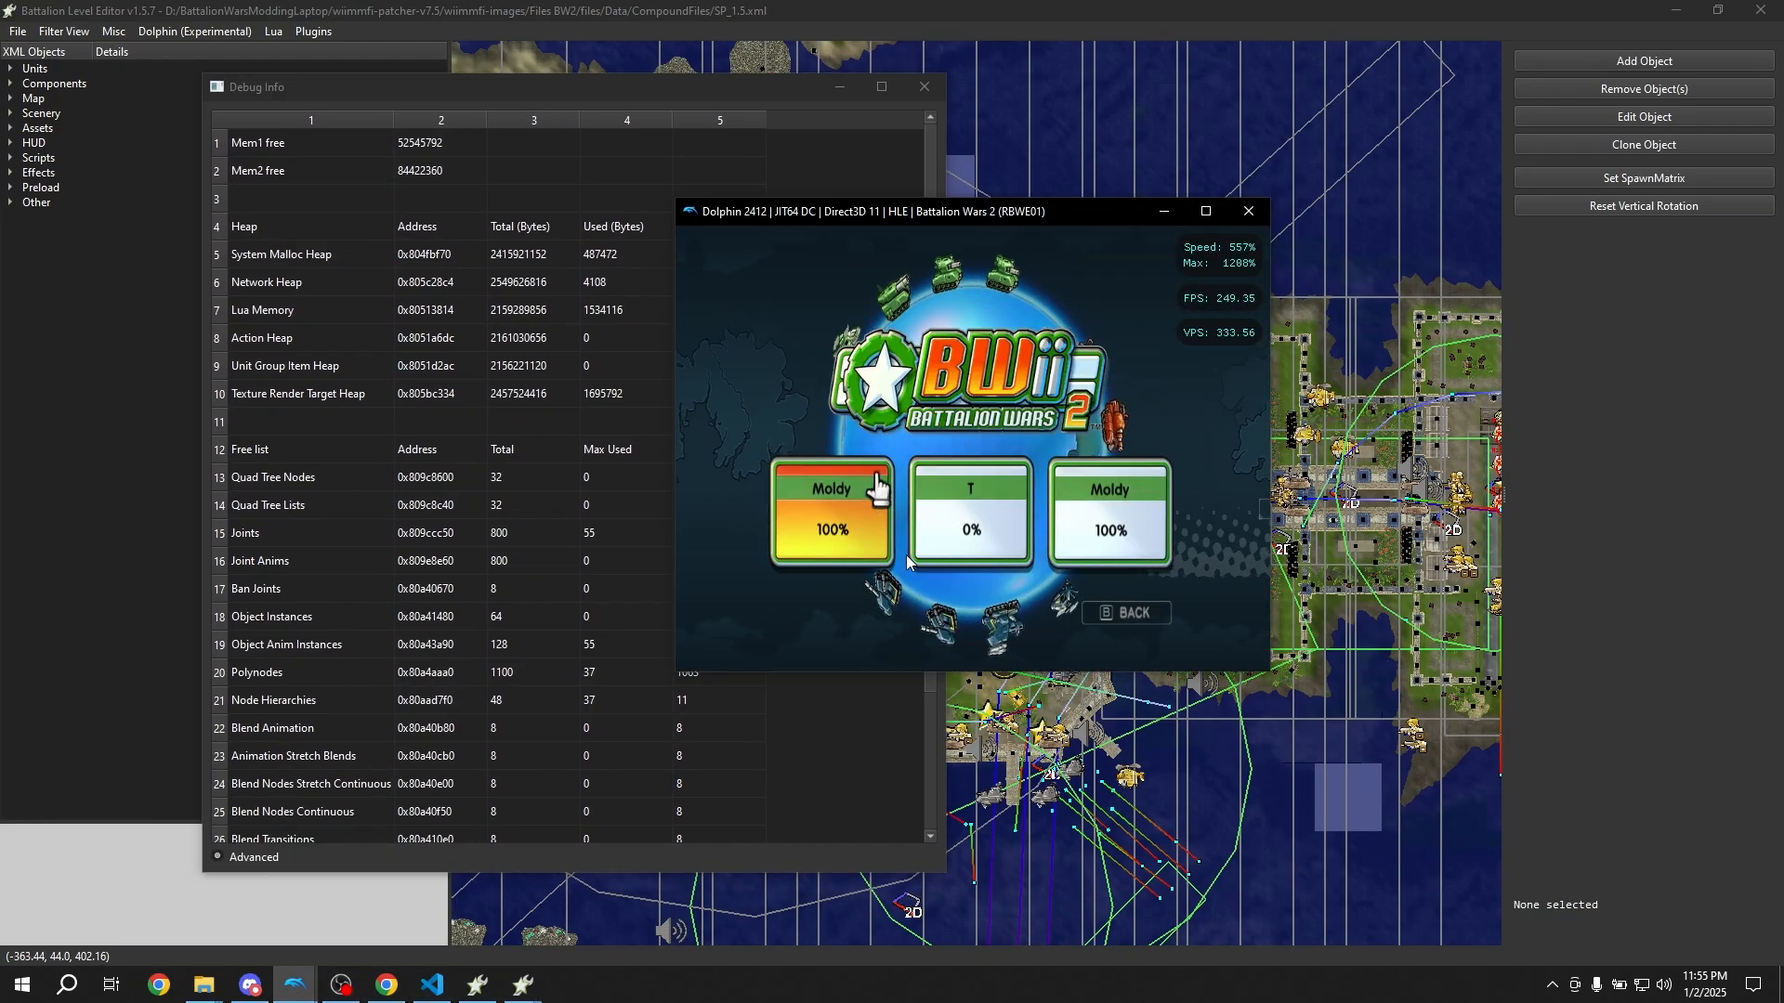
pyautogui.click(890, 502)
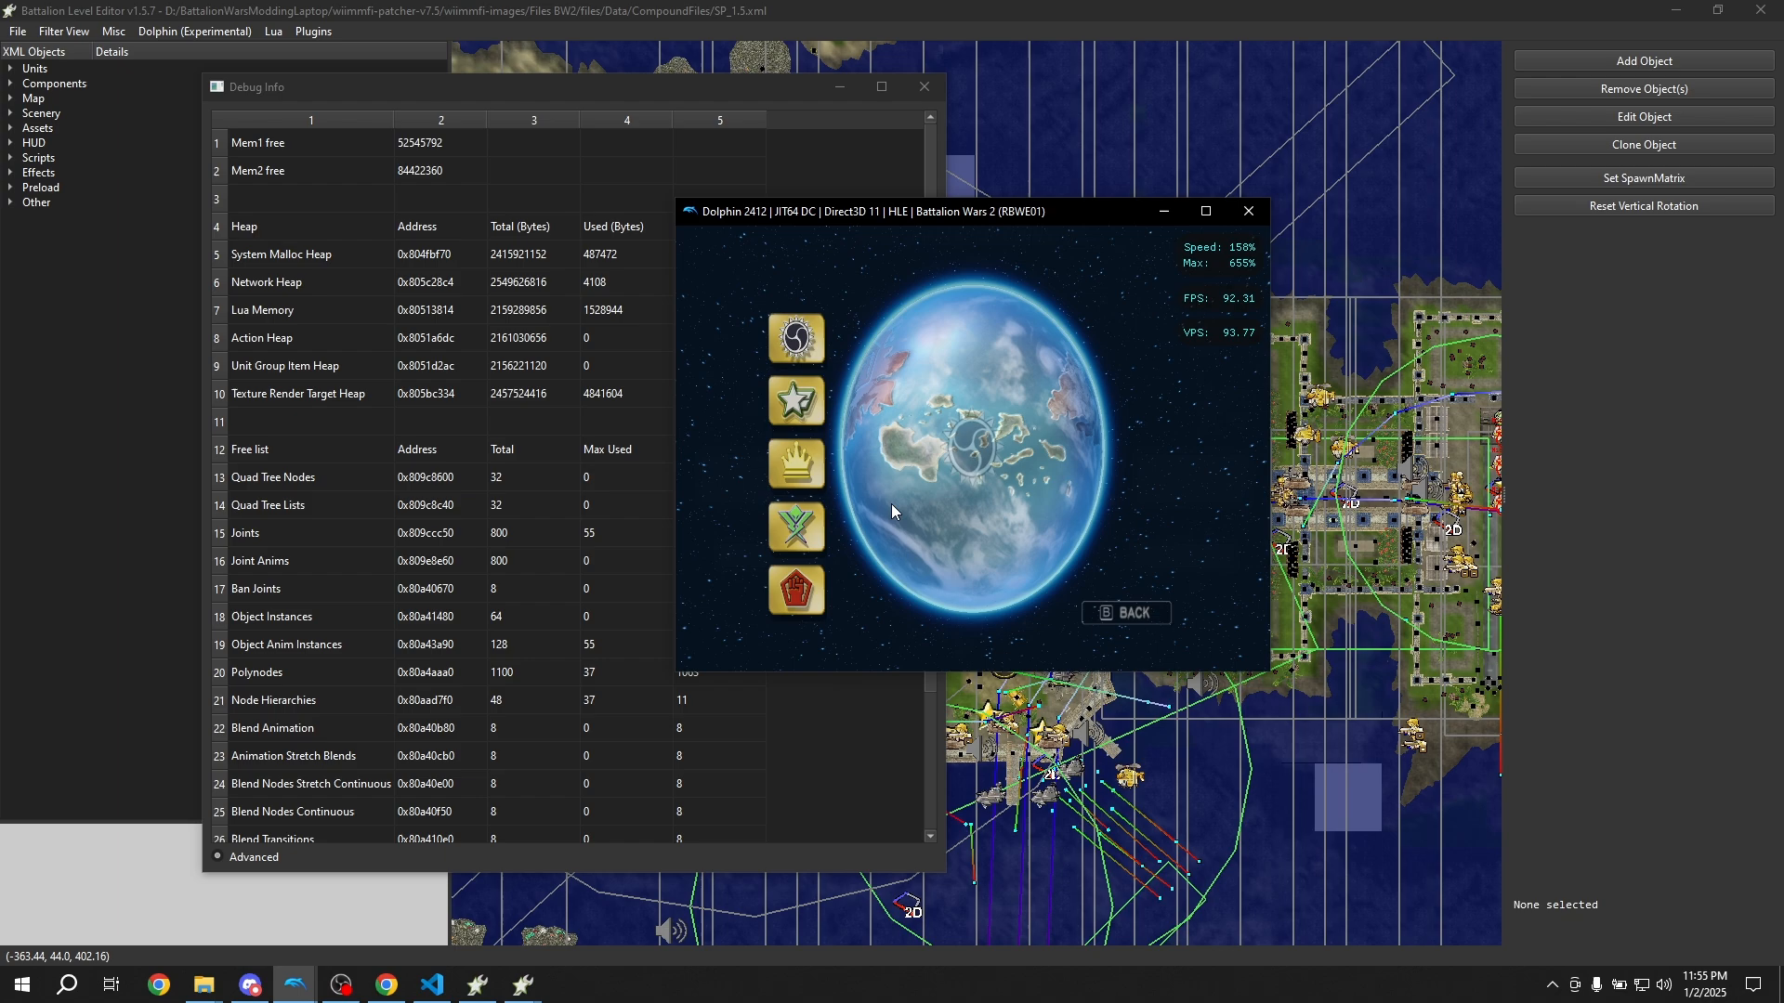
pyautogui.click(858, 448)
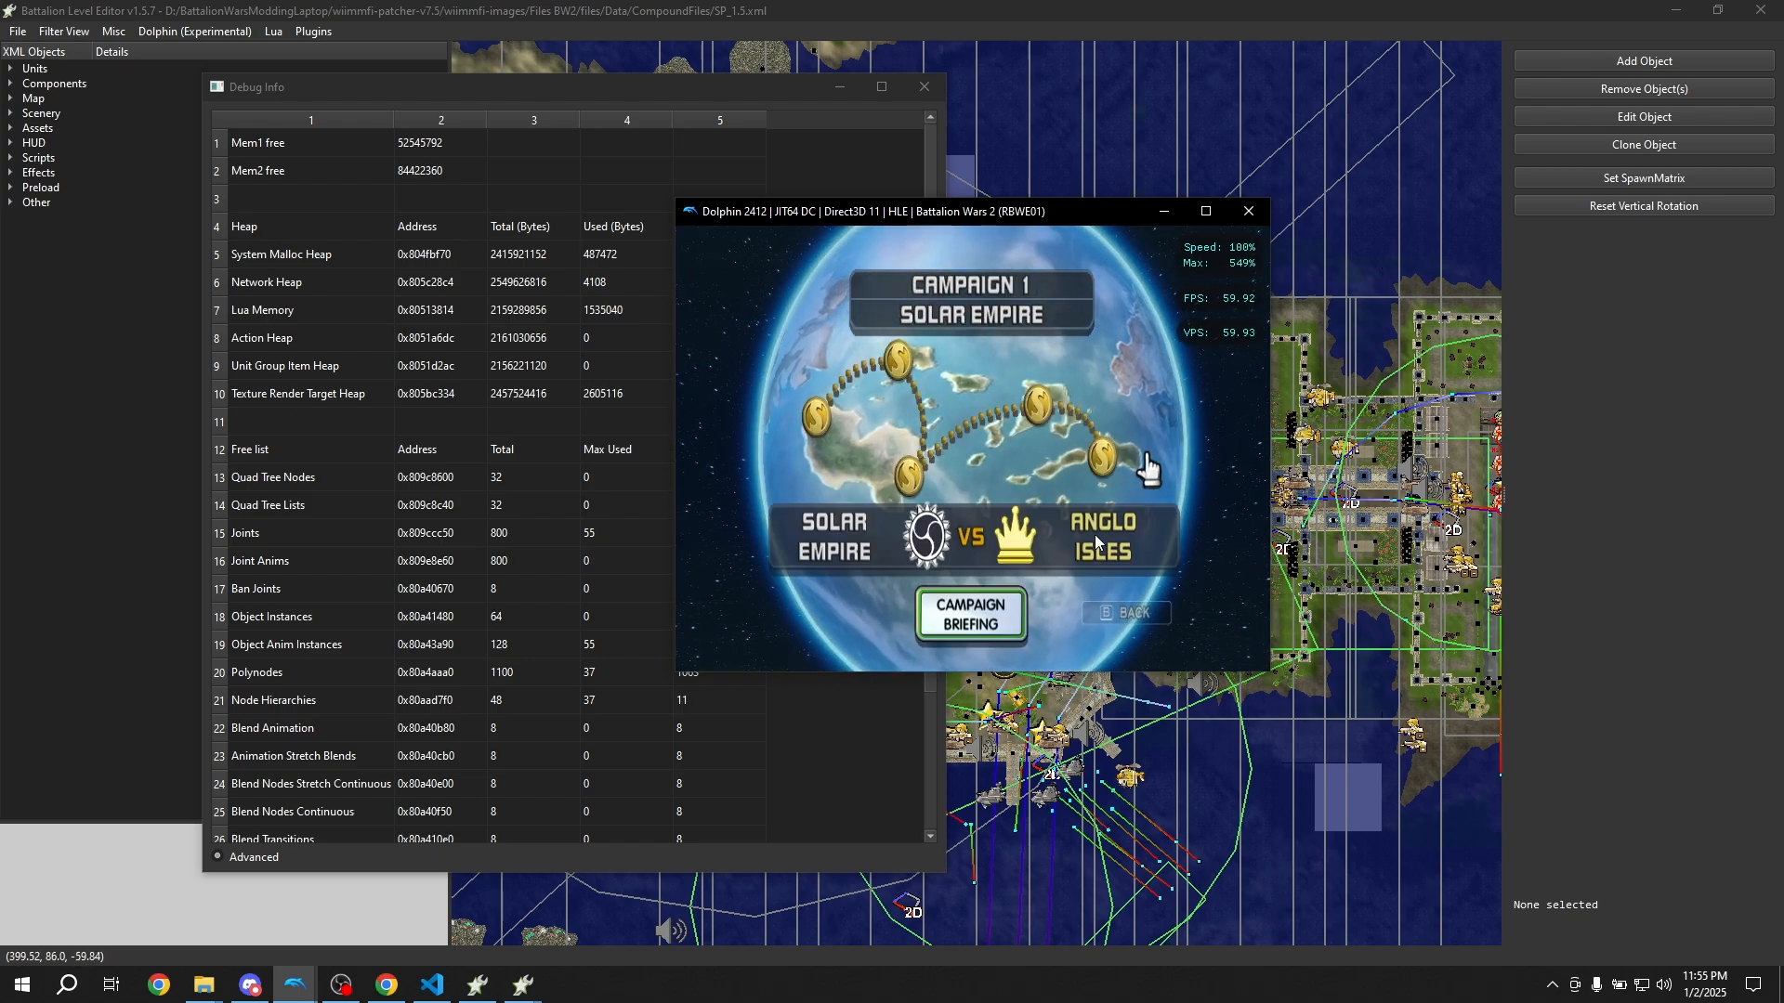
pyautogui.click(1050, 537)
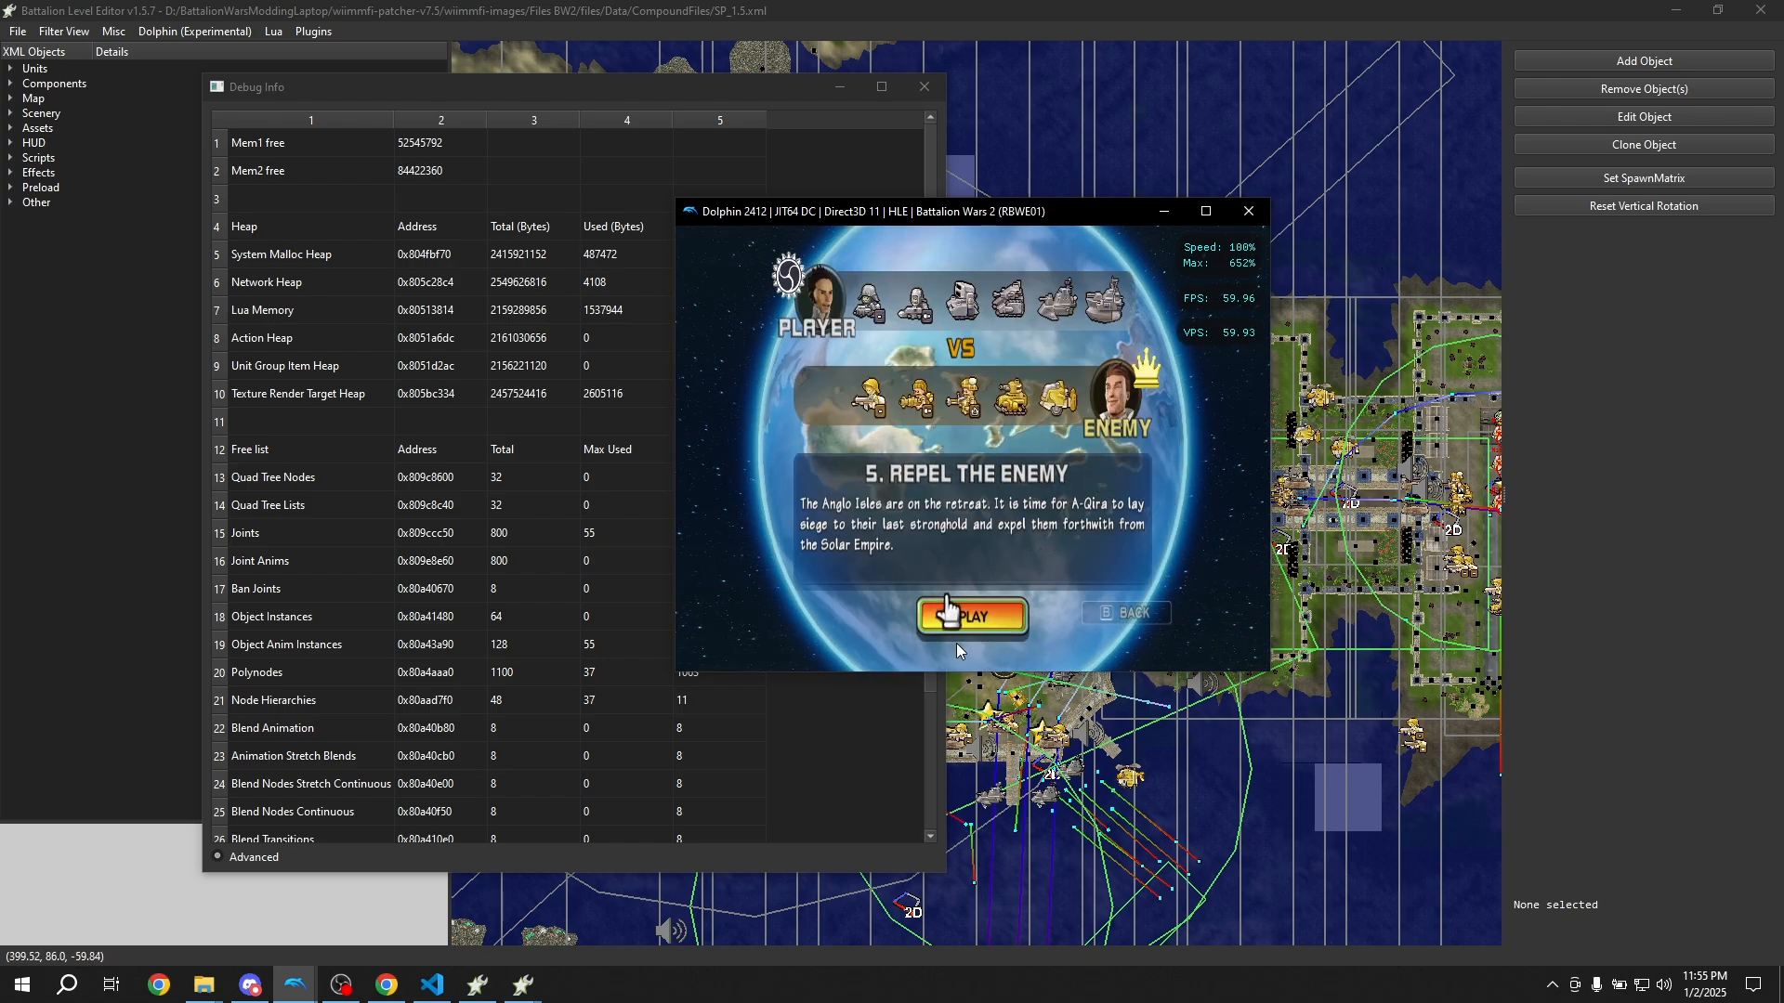
pyautogui.click(956, 621)
pyautogui.moveTo(823, 220); pyautogui.dragTo(1084, 162)
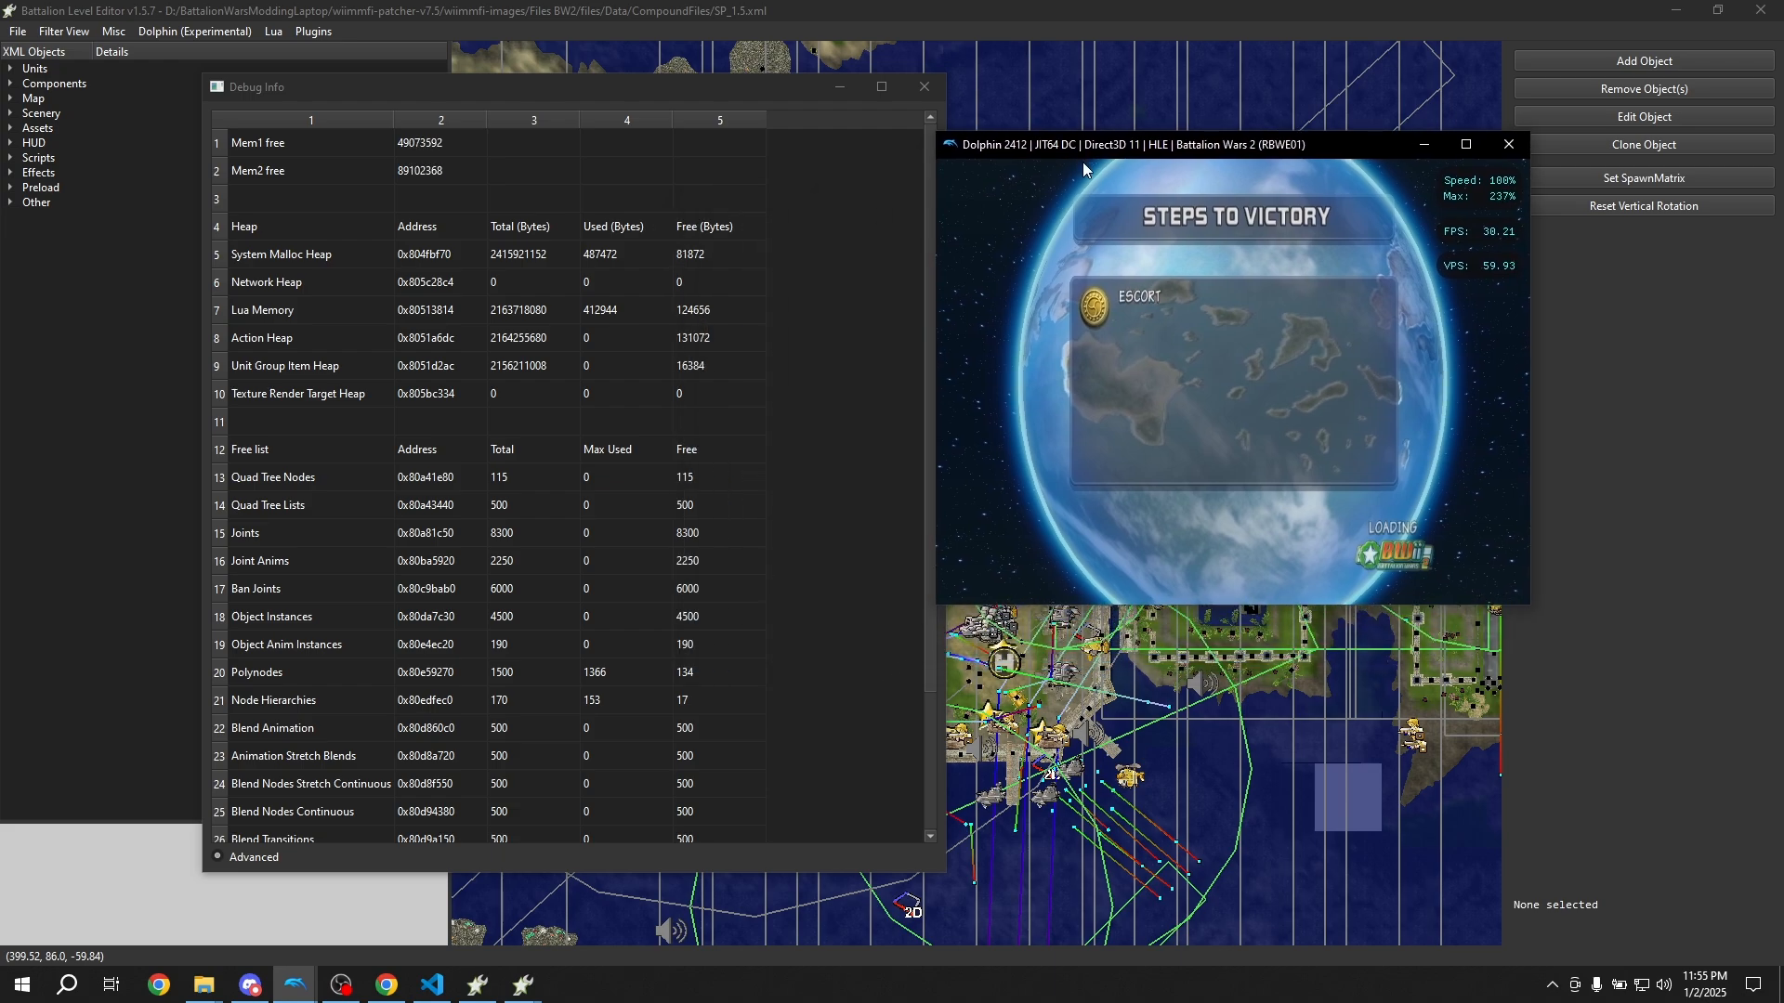
# Examine the heap and free list usage in Debug Info while the mission loads and plays
pyautogui.scroll(-2, 669, 444)
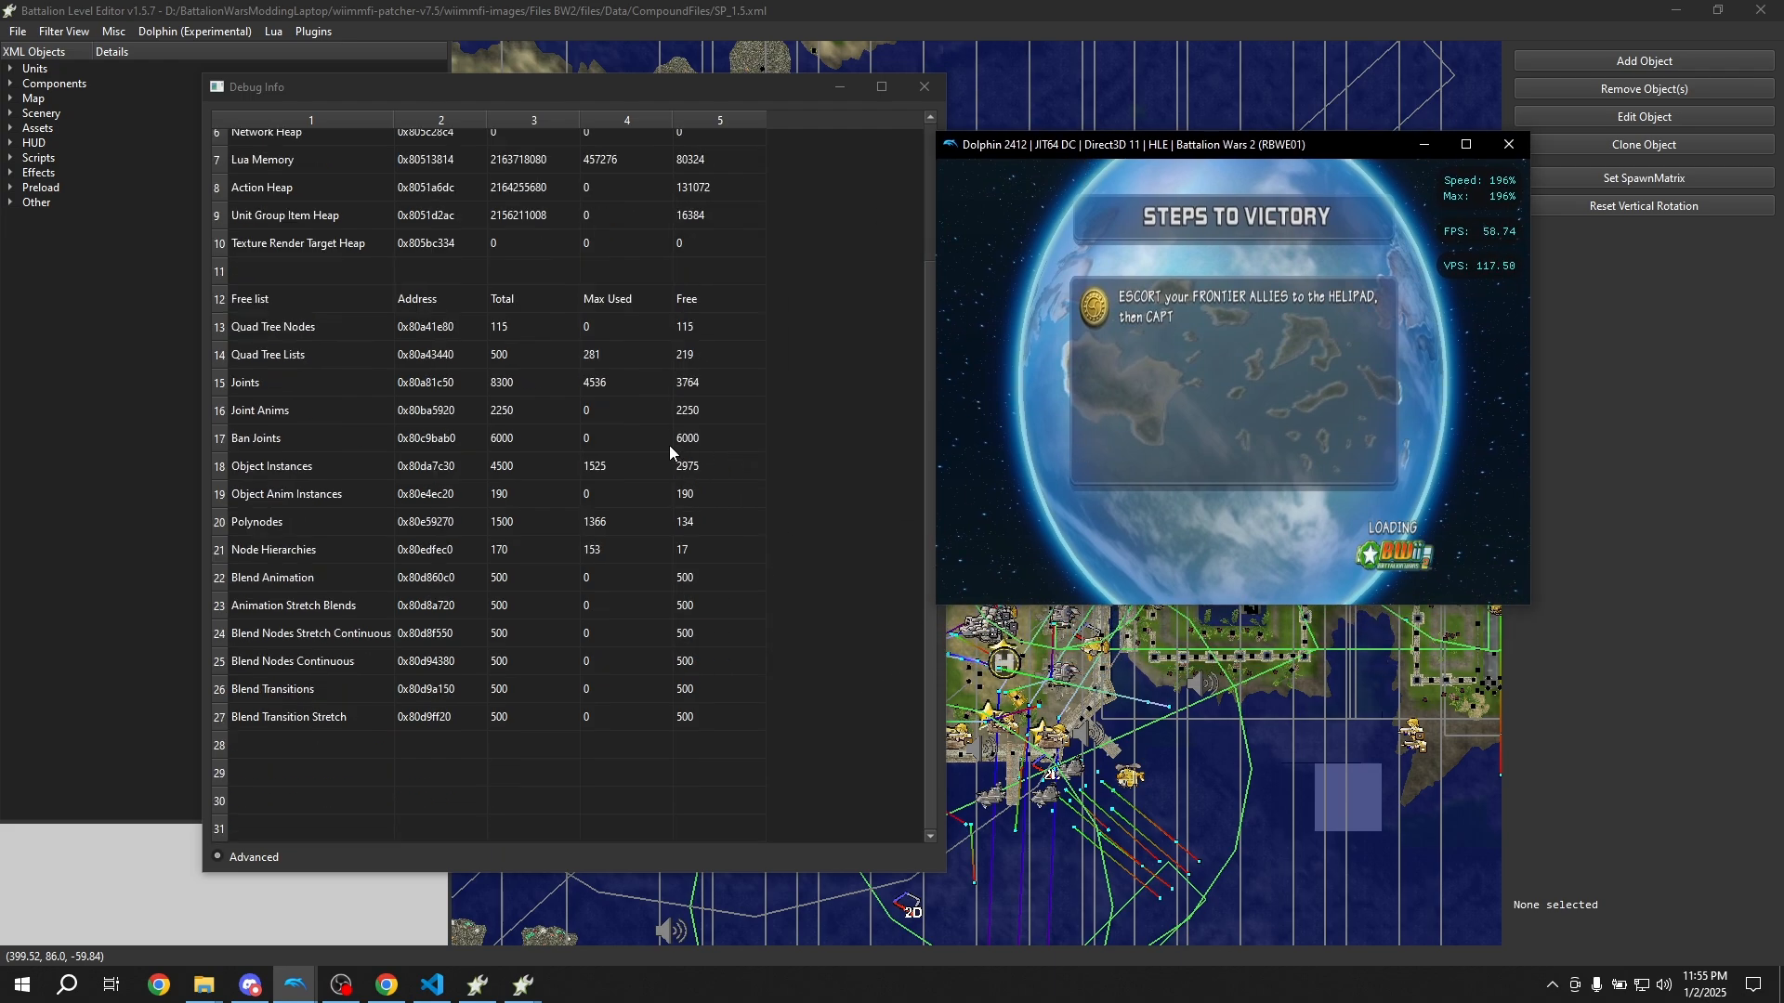
pyautogui.scroll(1, 688, 483)
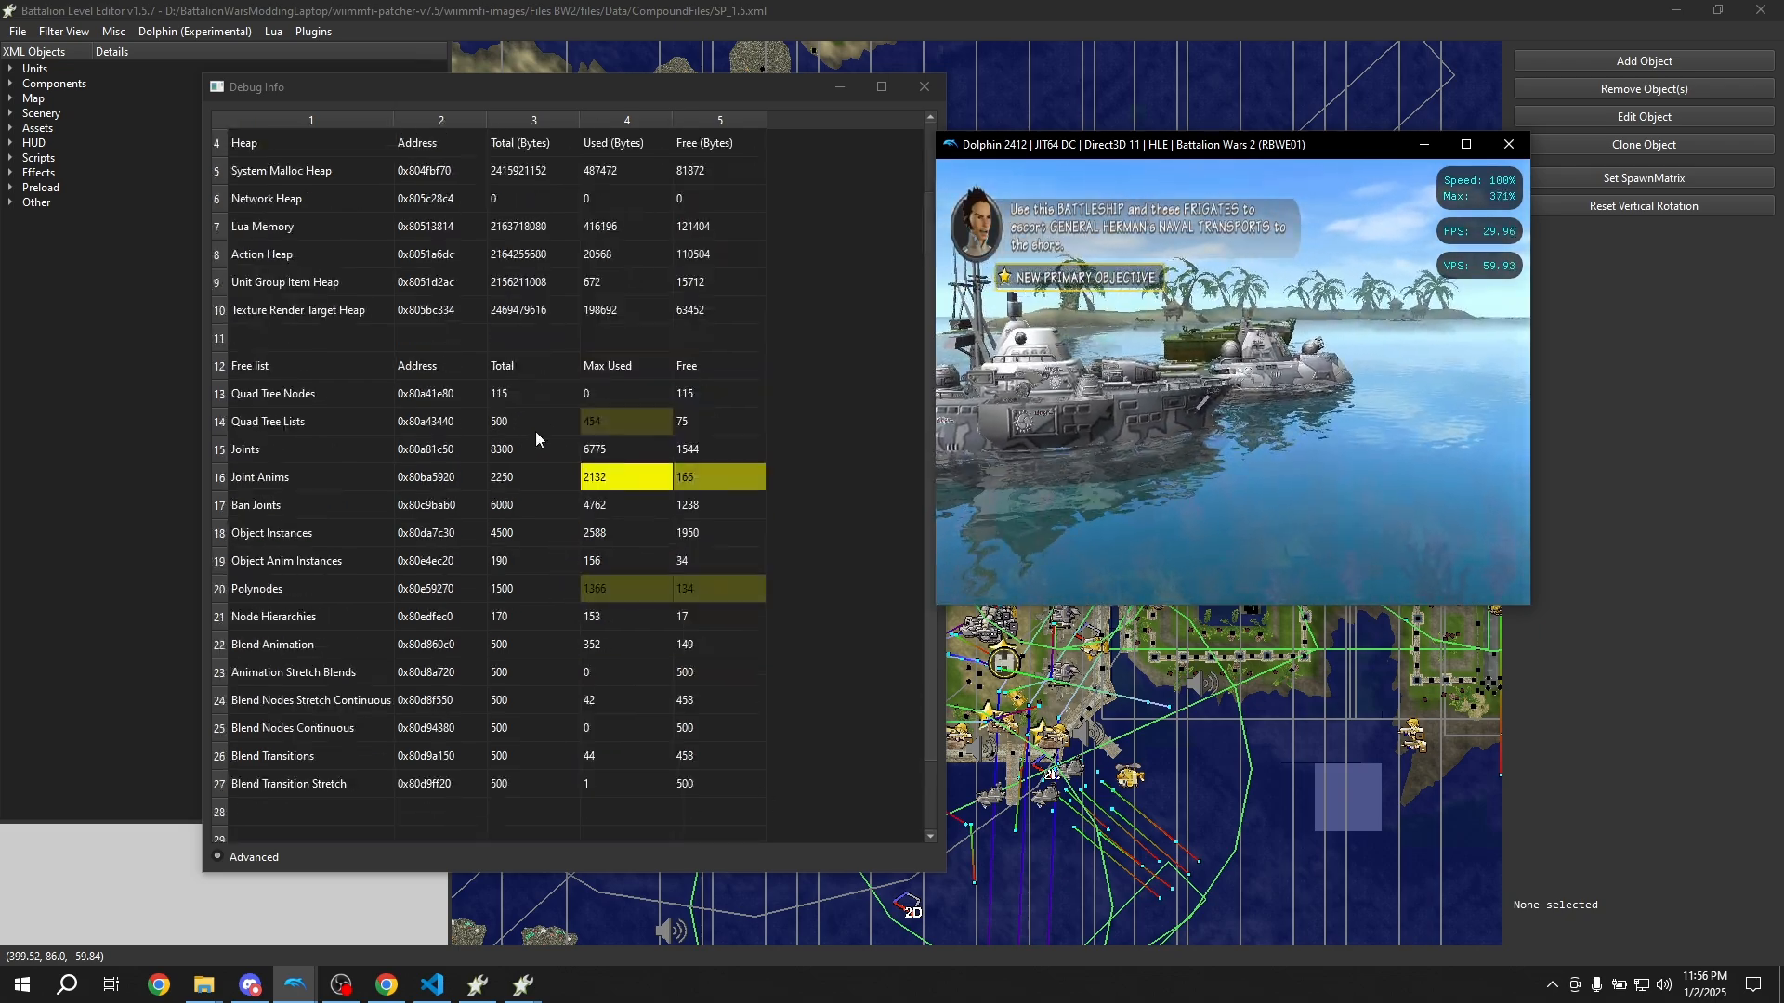
pyautogui.scroll(1, 606, 282)
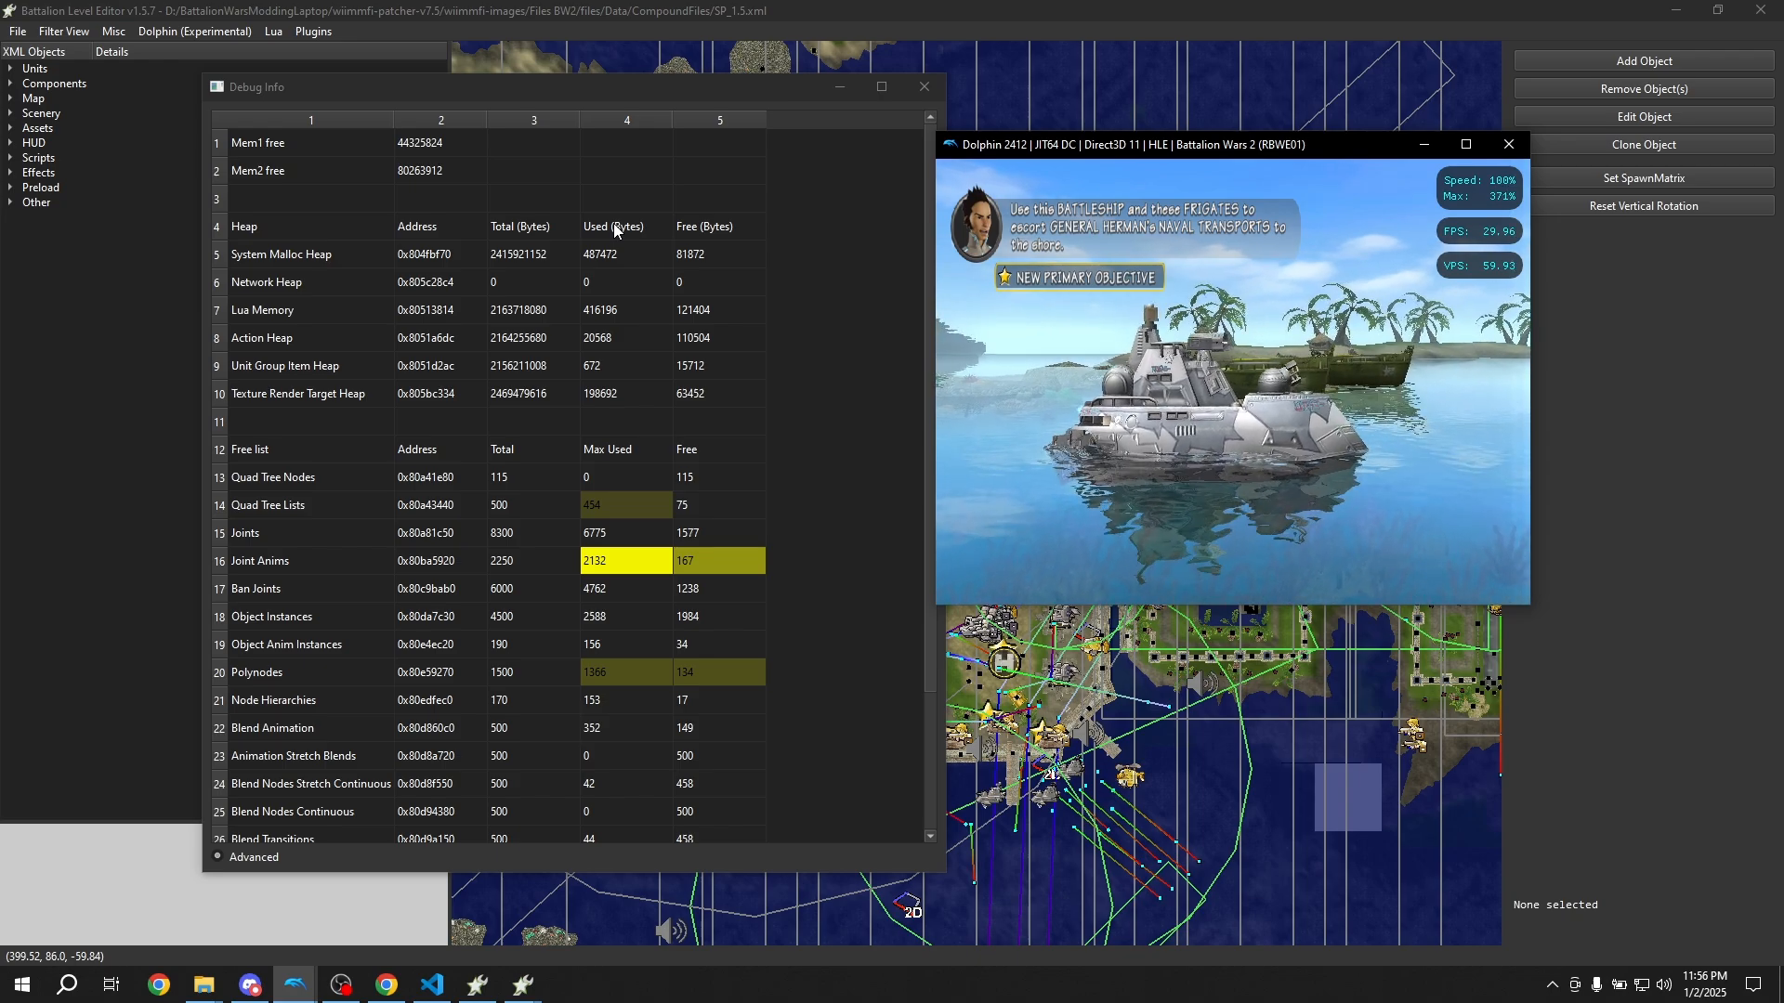
pyautogui.scroll(-1, 613, 223)
pyautogui.scroll(1, 694, 583)
pyautogui.scroll(-2, 618, 456)
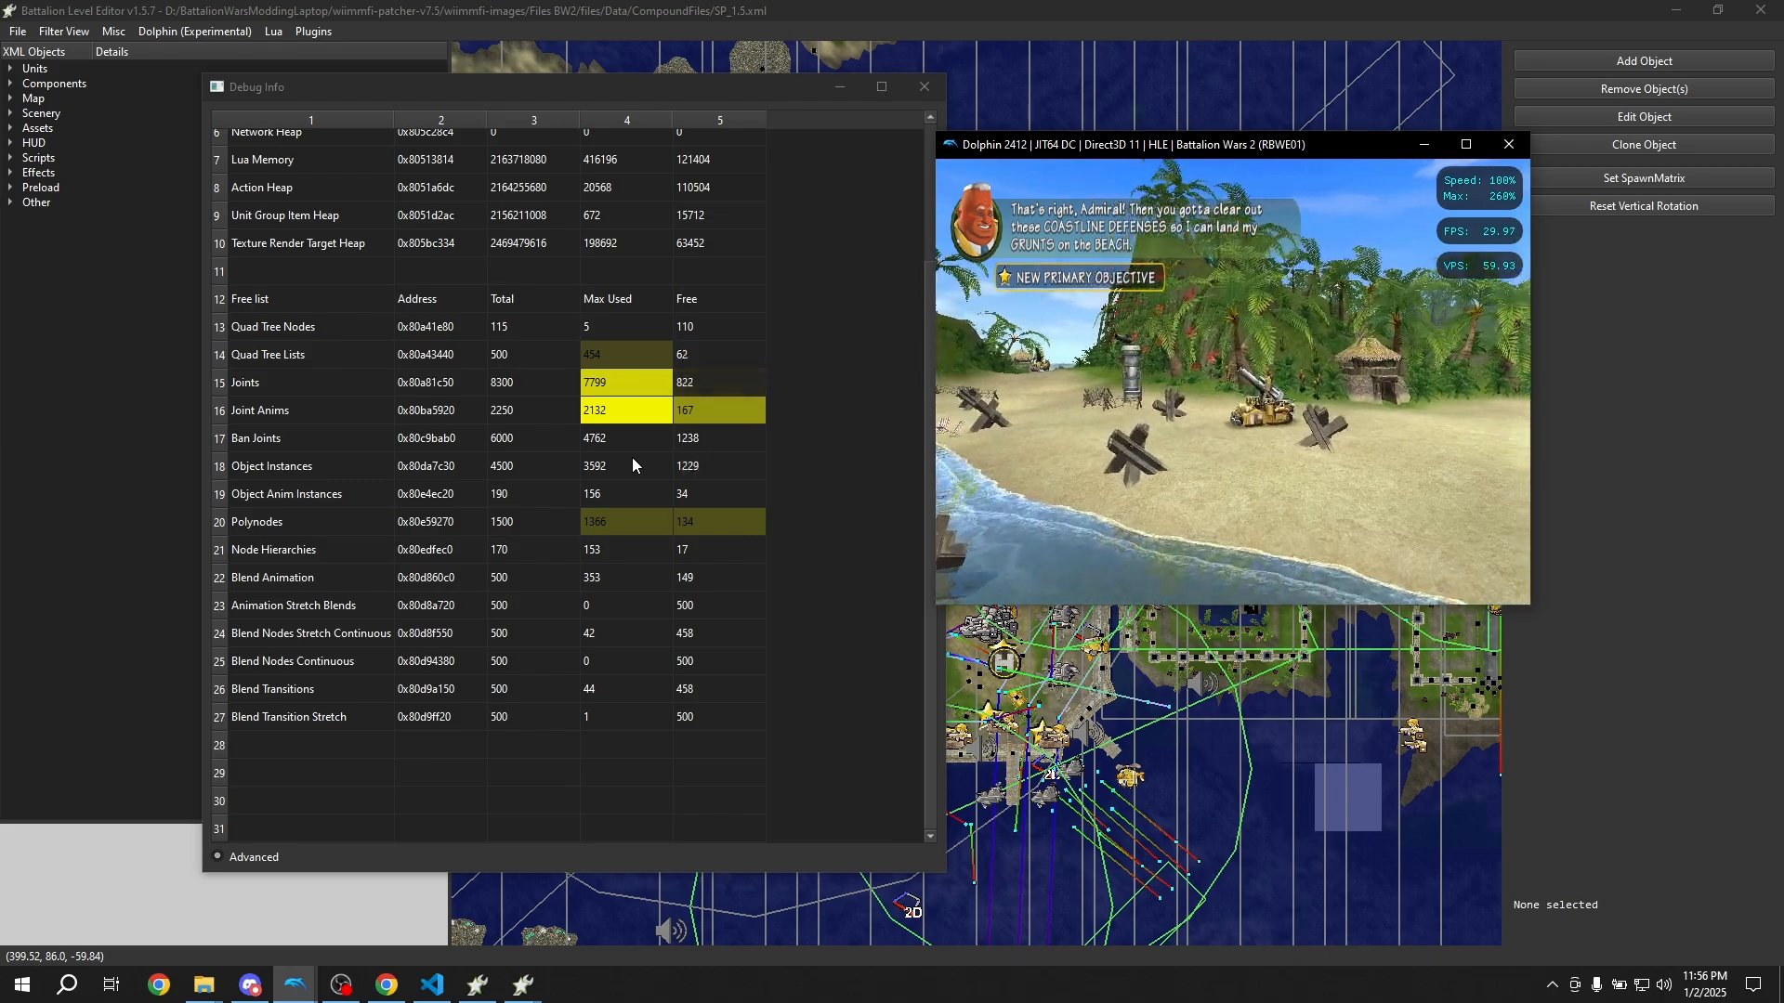
pyautogui.click(723, 327)
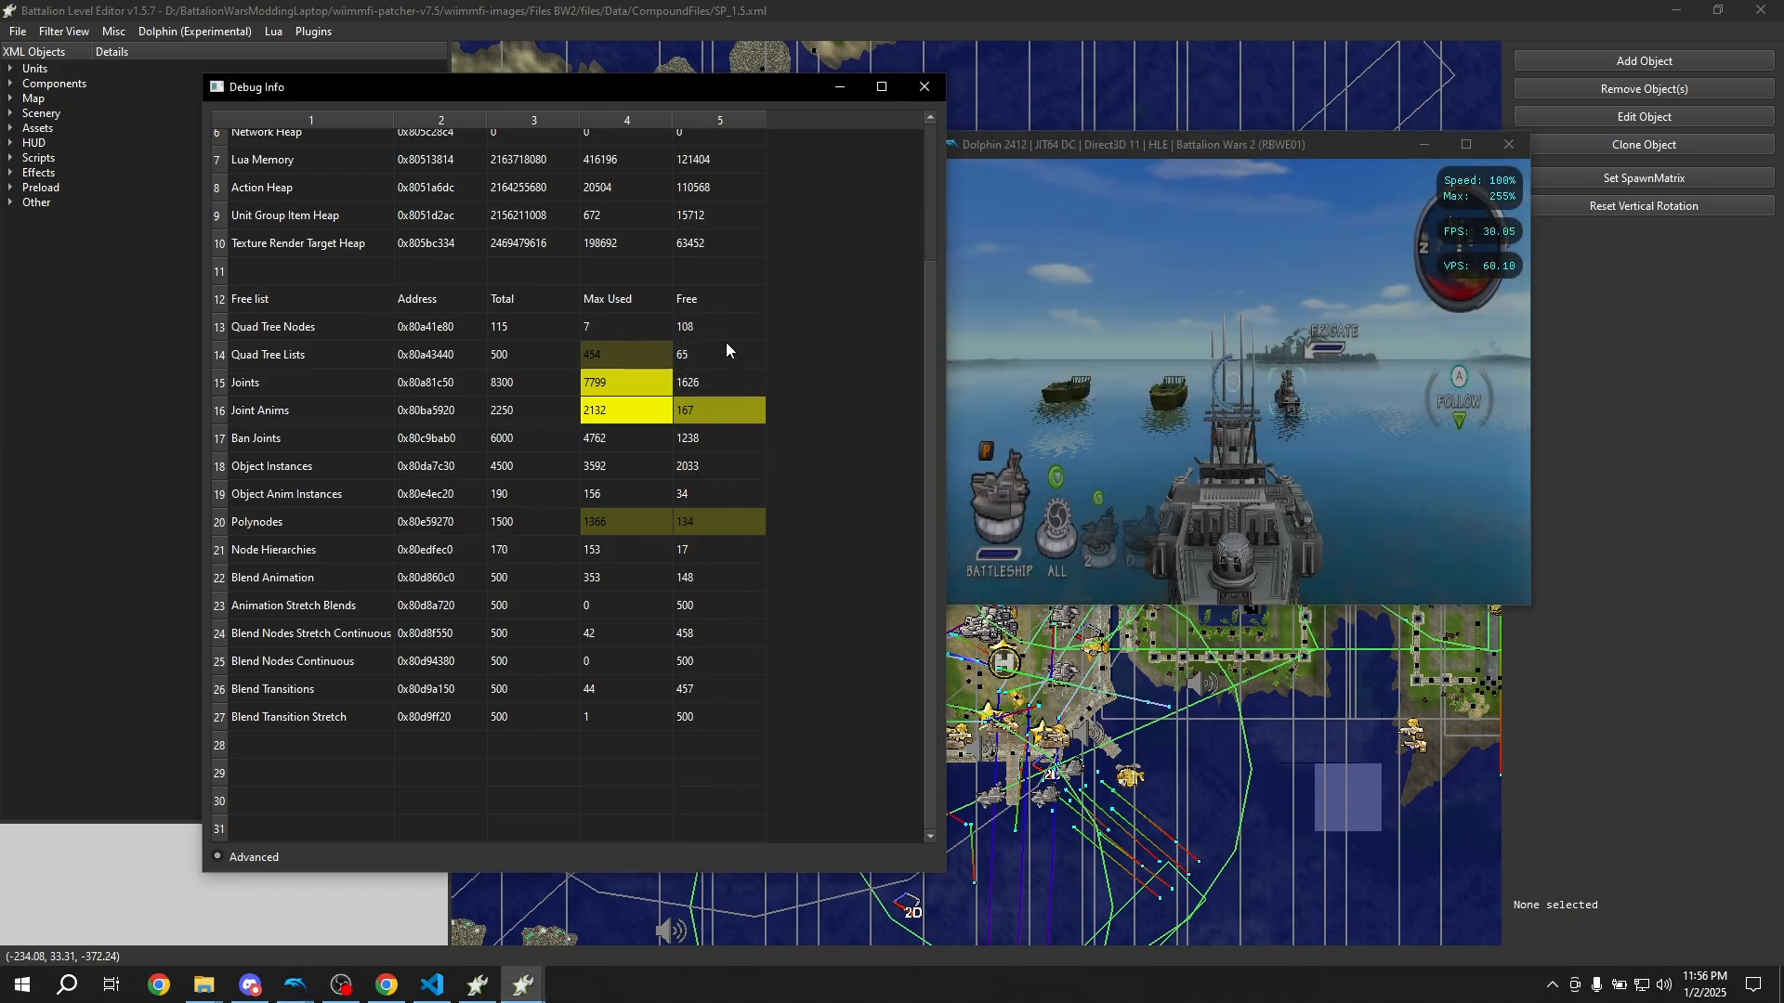
pyautogui.click(1266, 401)
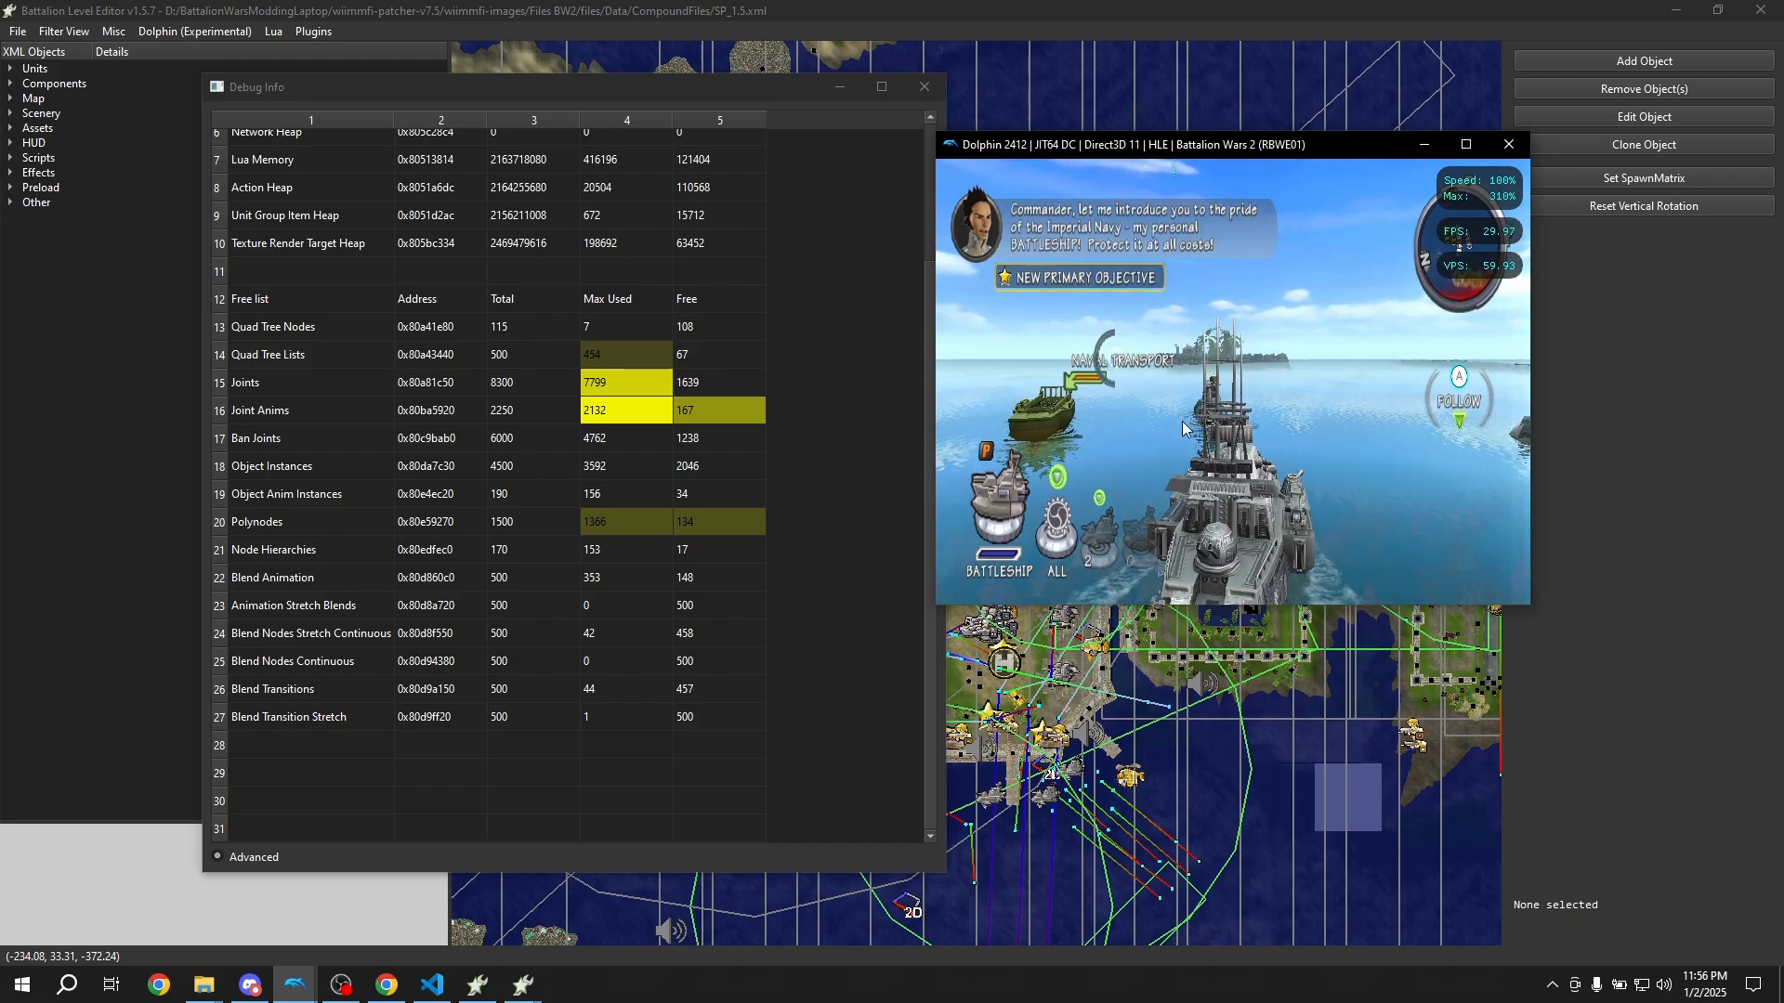
pyautogui.press('h')
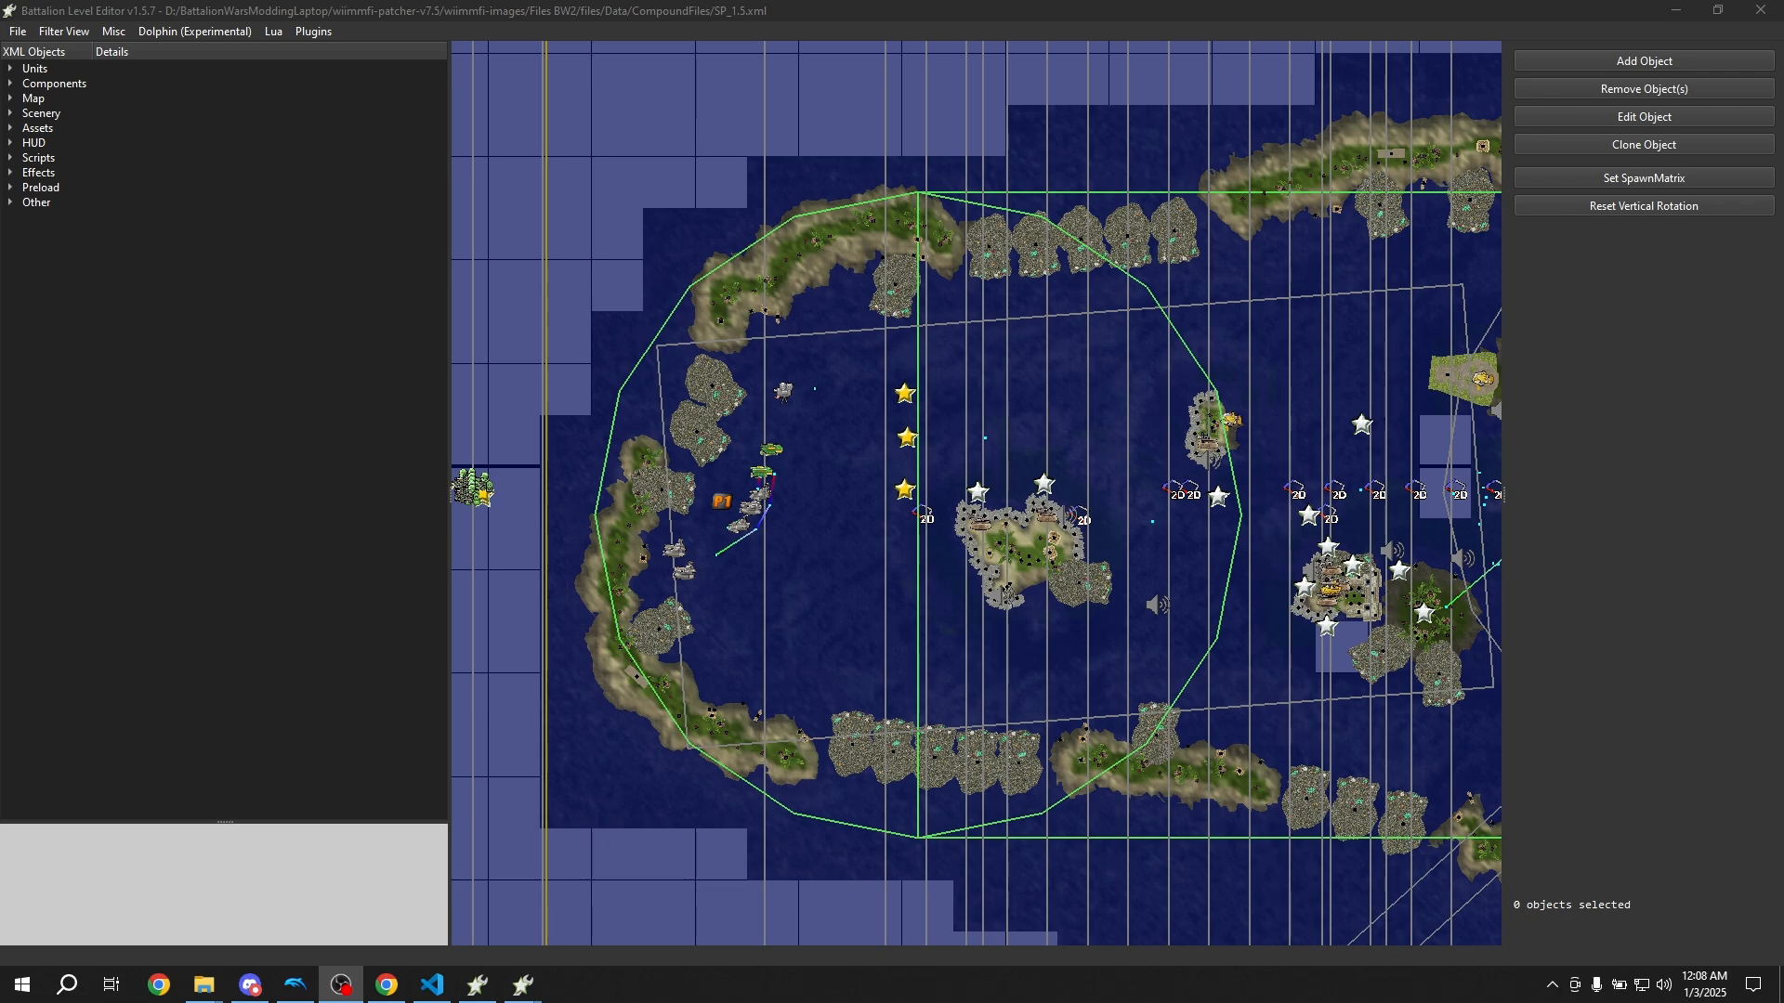
# Examine the player's starting ships and their waypoint paths on the western side of the SP_1.5 map
pyautogui.click(195, 31)
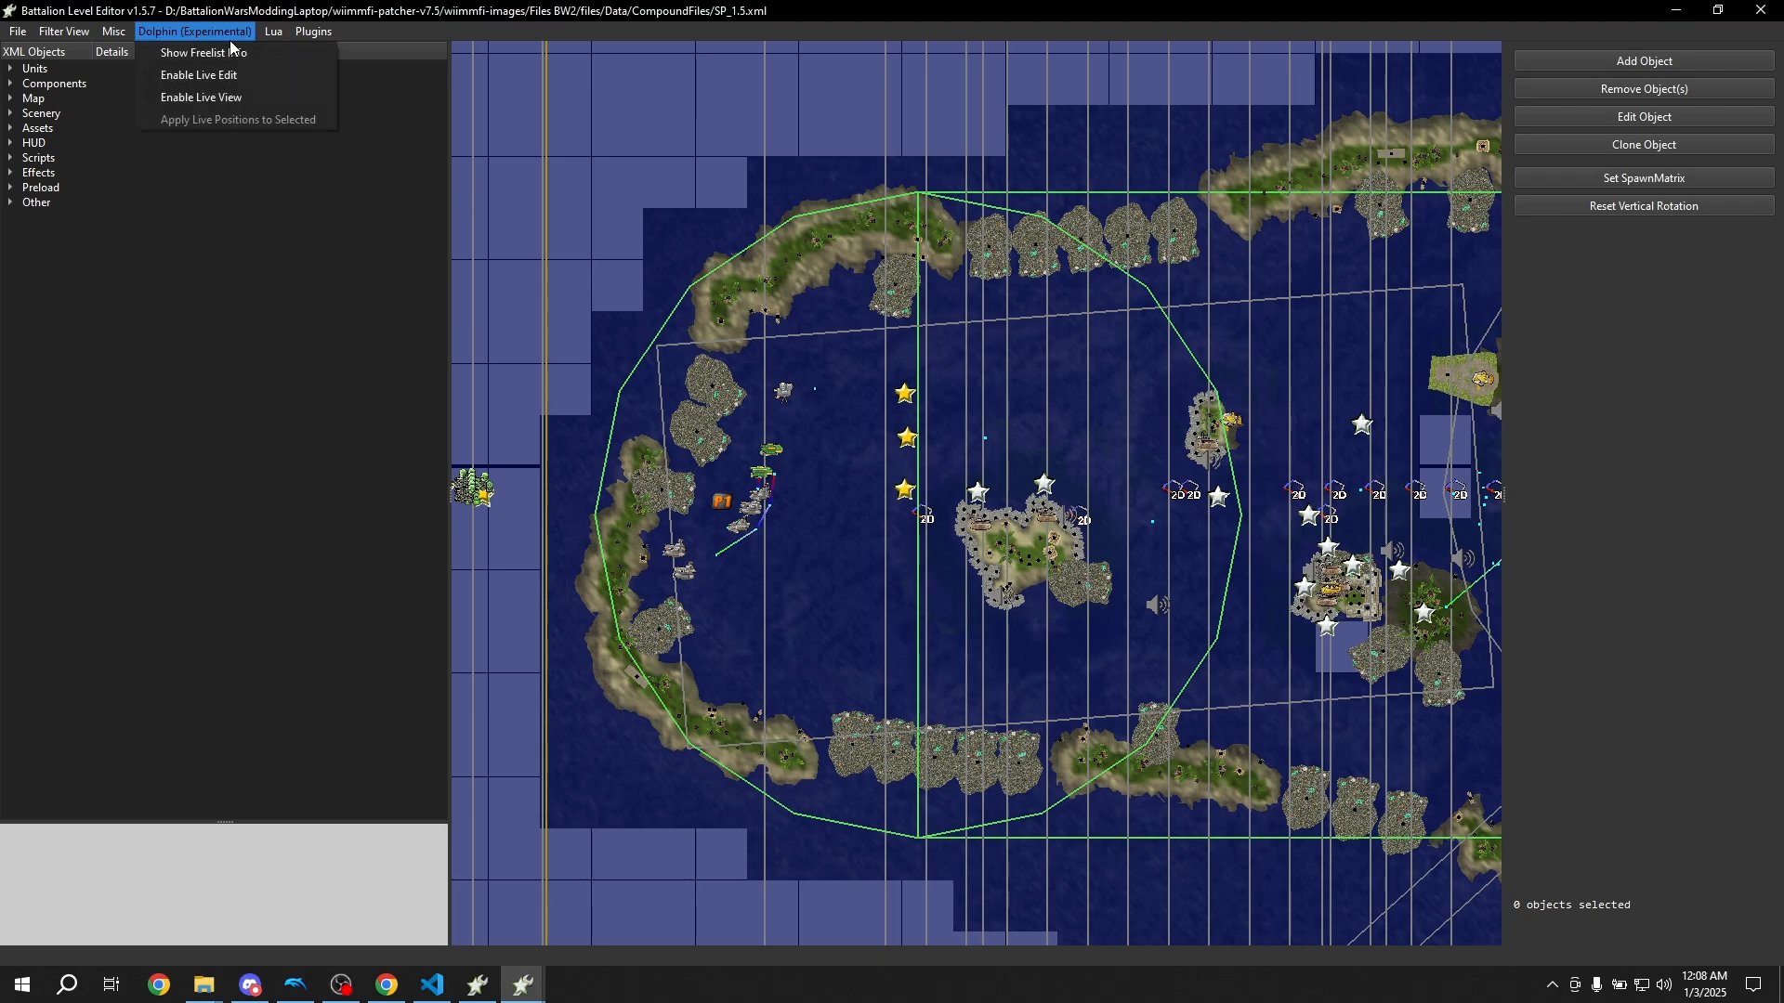
pyautogui.click(211, 31)
pyautogui.scroll(9, 793, 563)
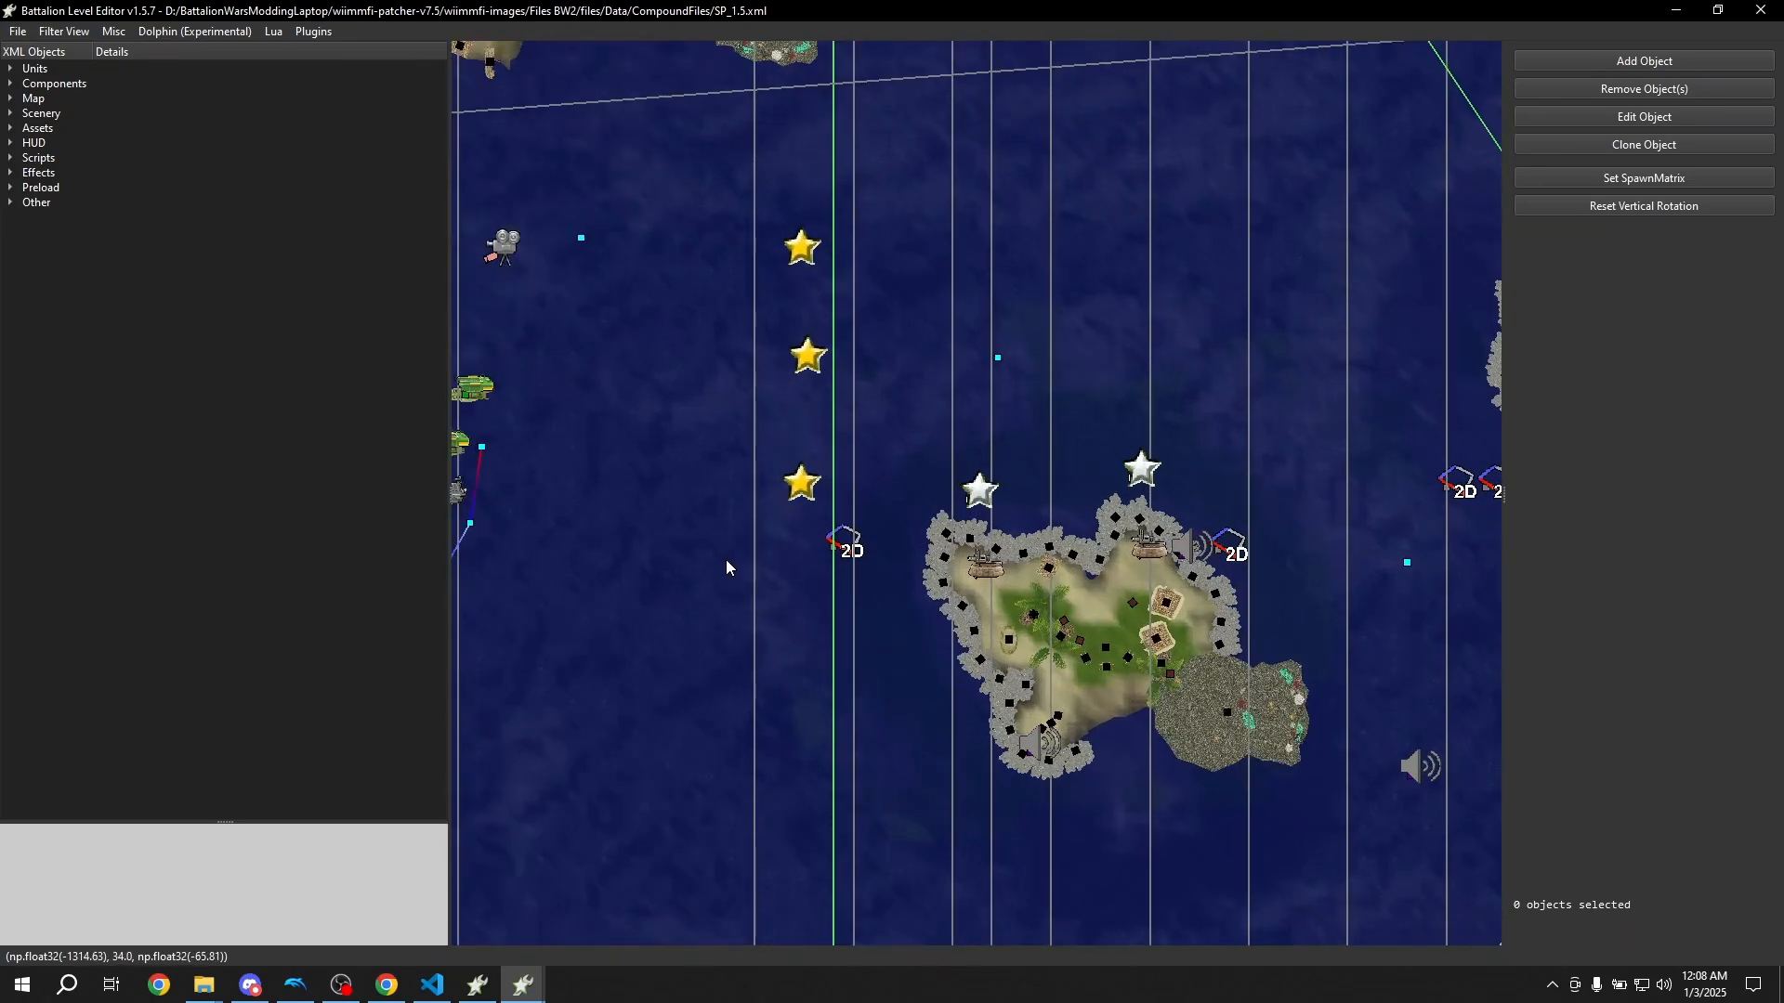
pyautogui.moveTo(670, 576); pyautogui.dragTo(1061, 528, button='middle')
pyautogui.scroll(1, 1022, 522)
pyautogui.moveTo(678, 481); pyautogui.dragTo(1075, 530, button='middle')
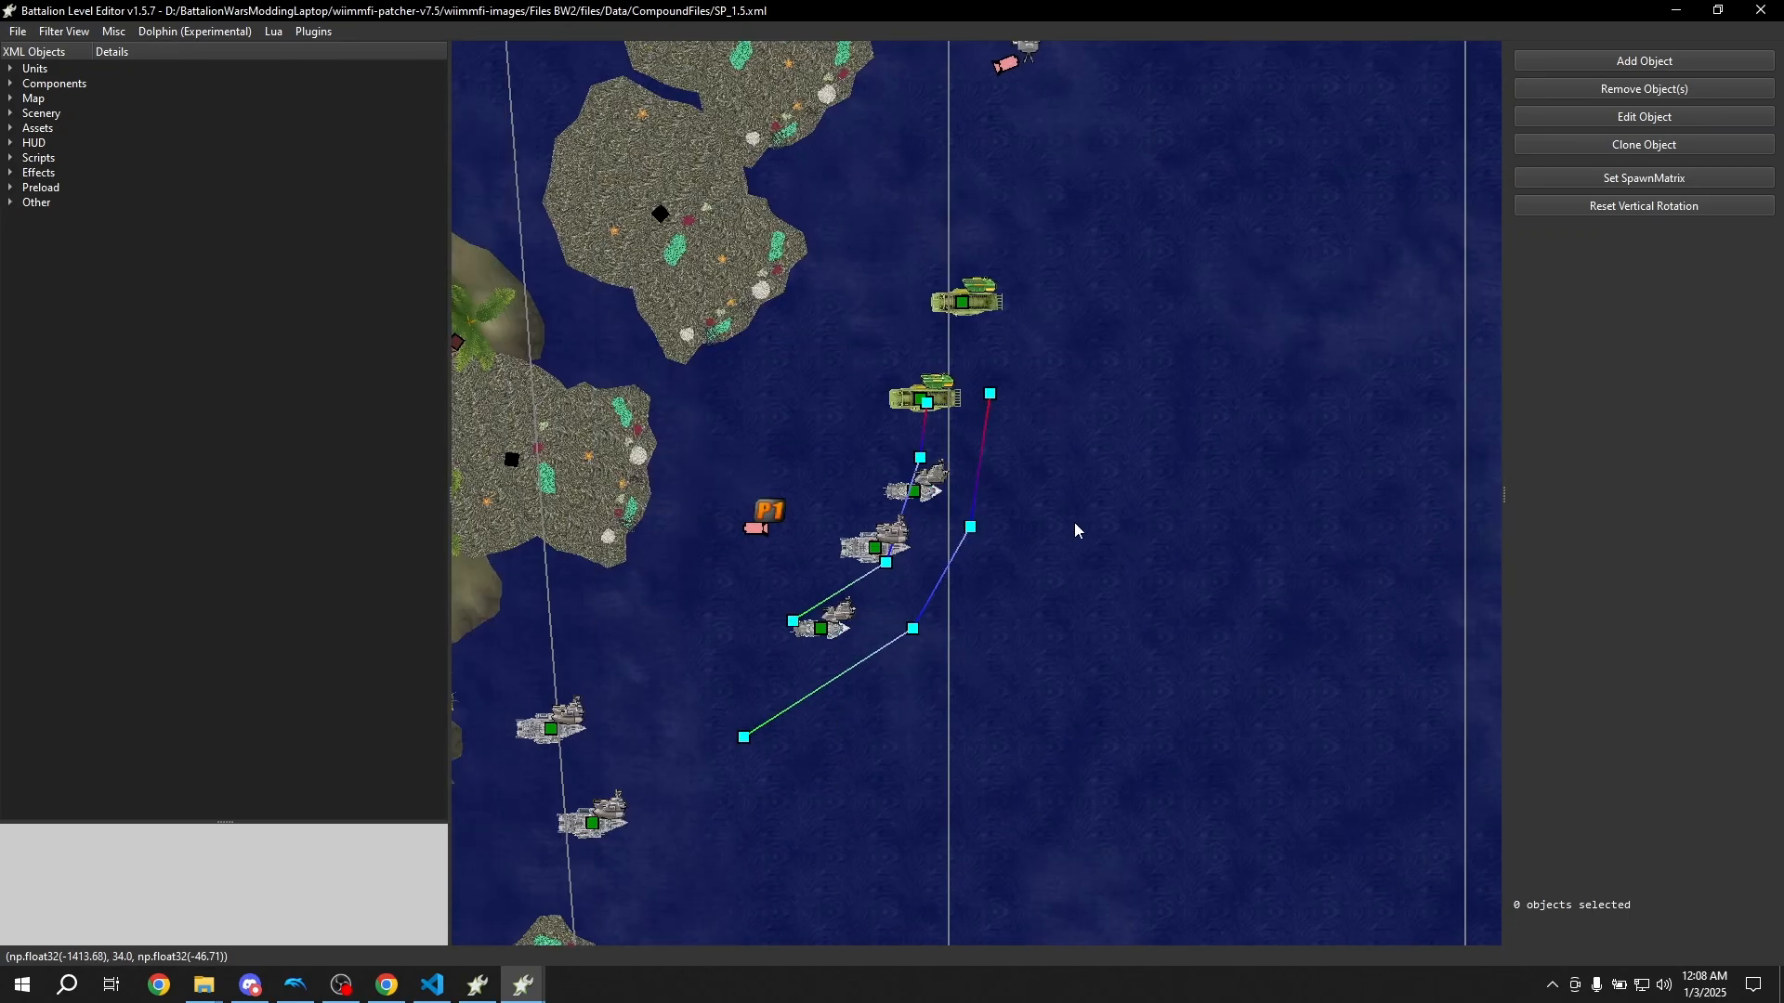
pyautogui.click(17, 32)
pyautogui.click(1103, 597)
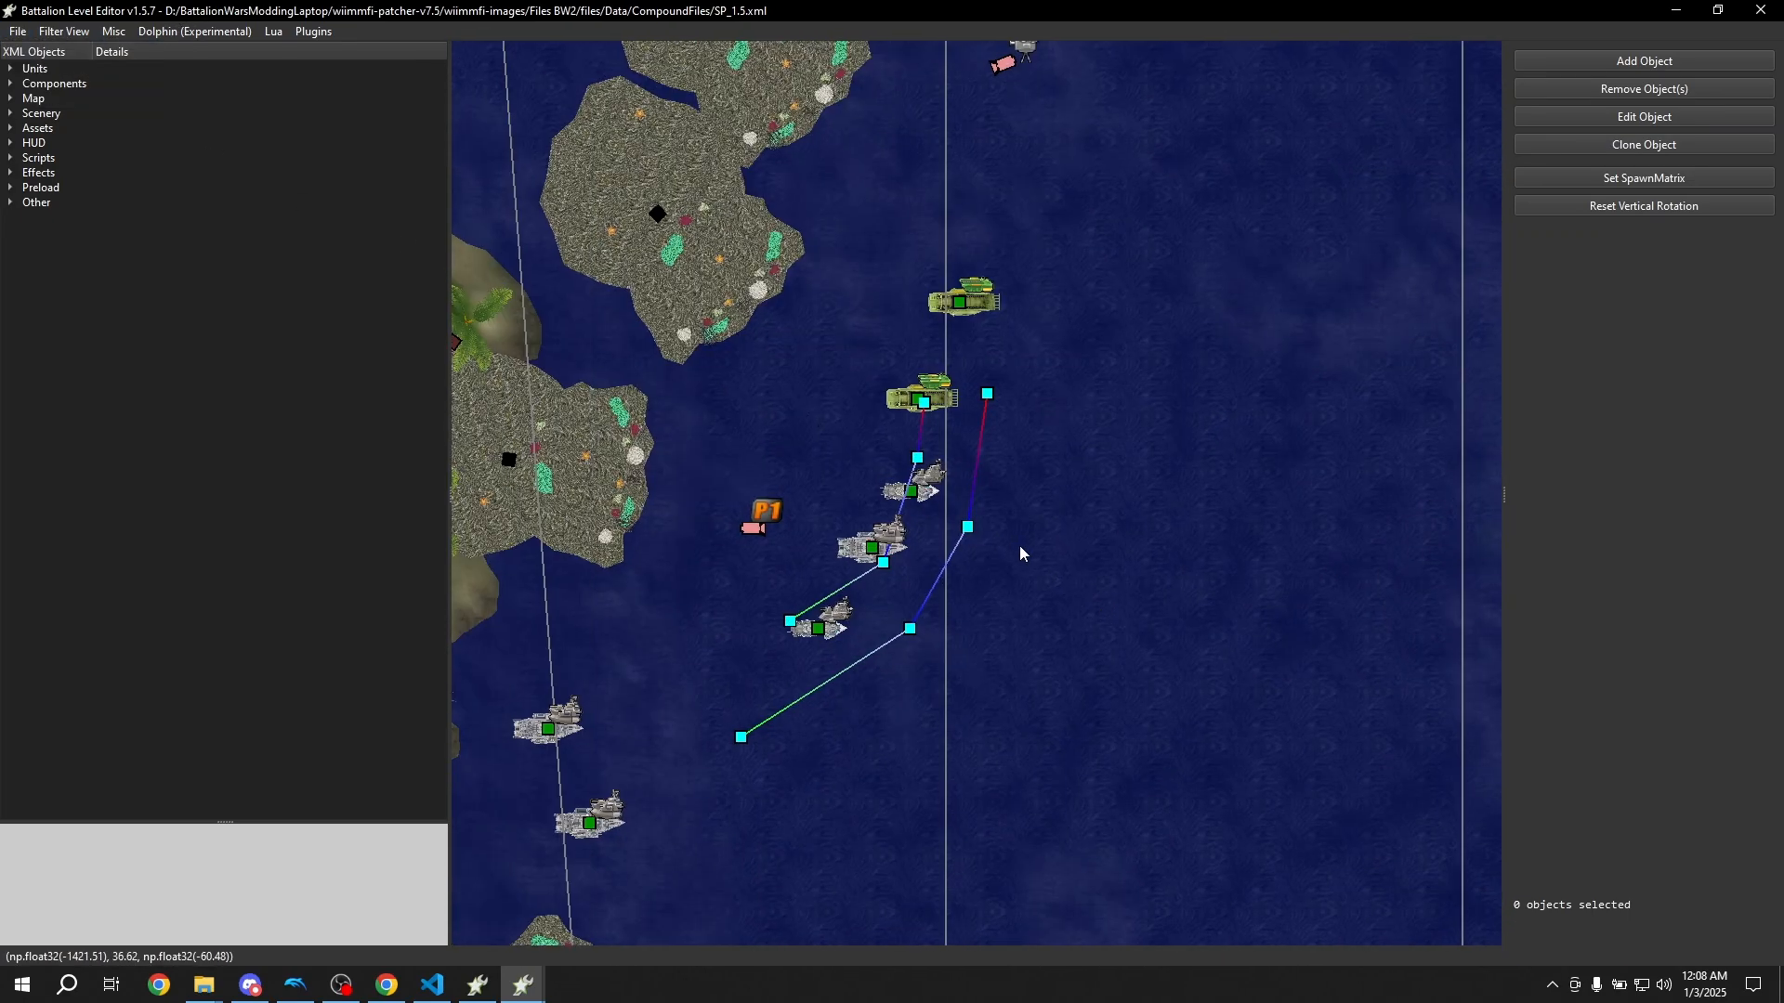
# Load the level file SP_3.3.xml from the CompoundFiles folder
pyautogui.click(20, 35)
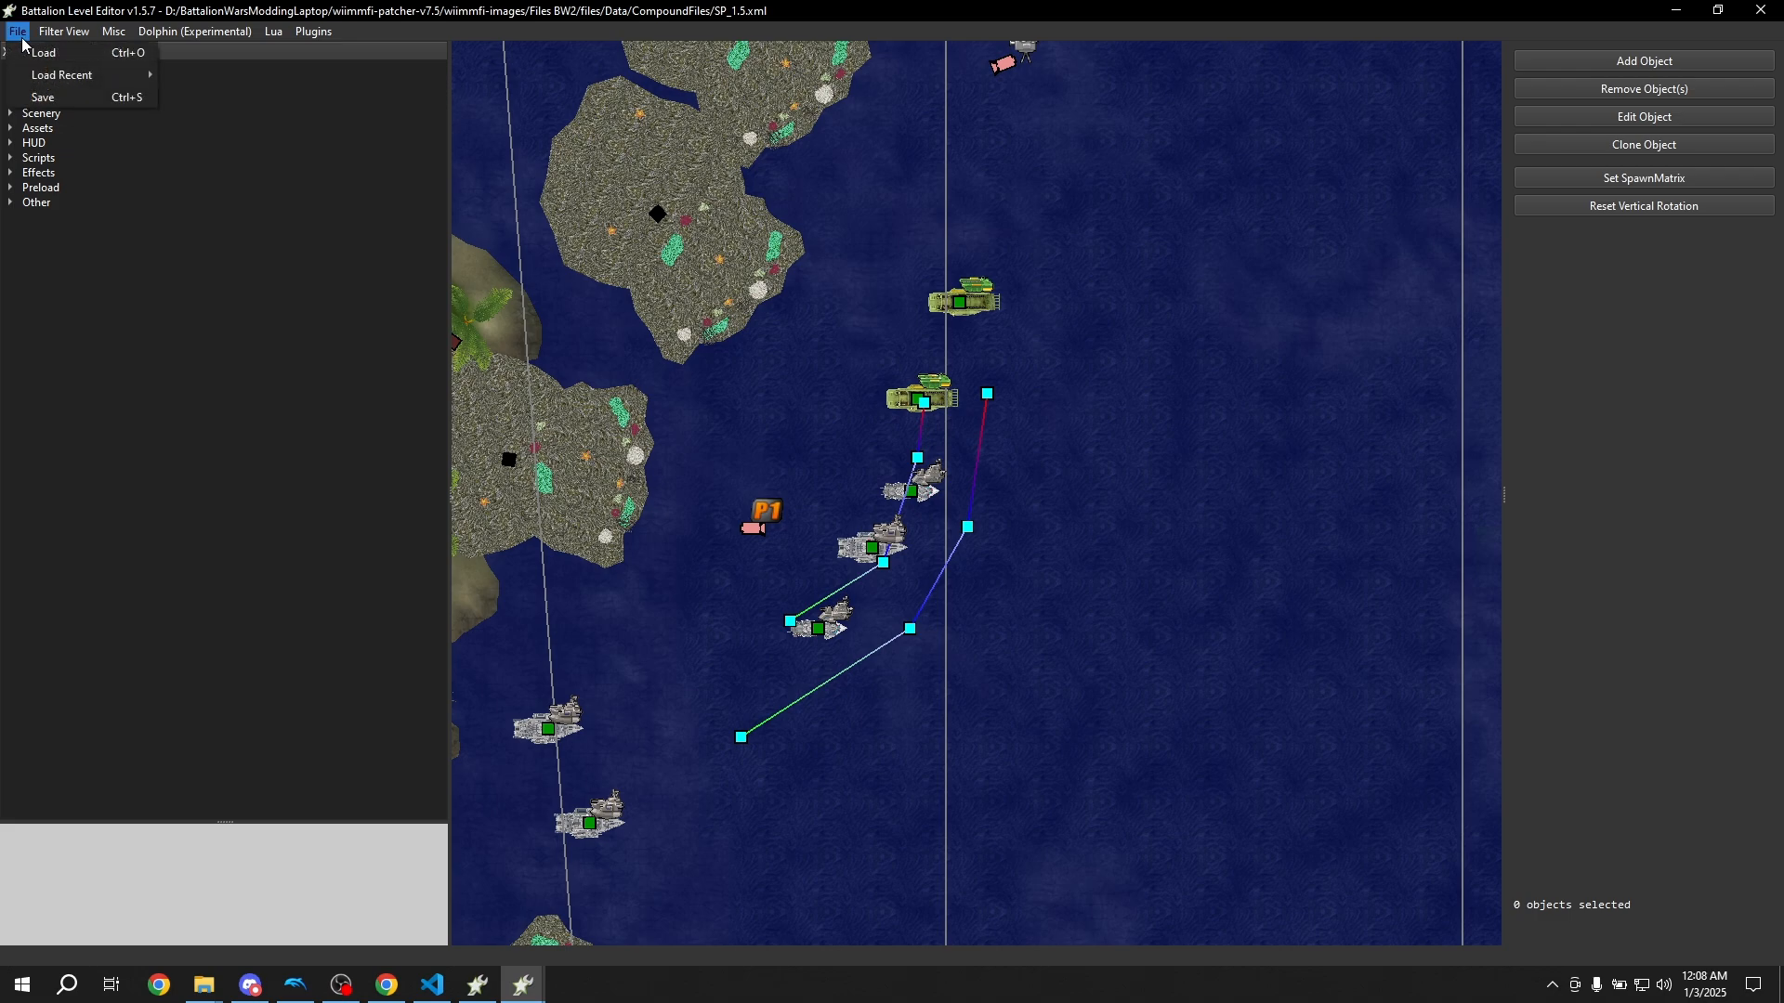
pyautogui.click(42, 52)
pyautogui.scroll(-5, 478, 249)
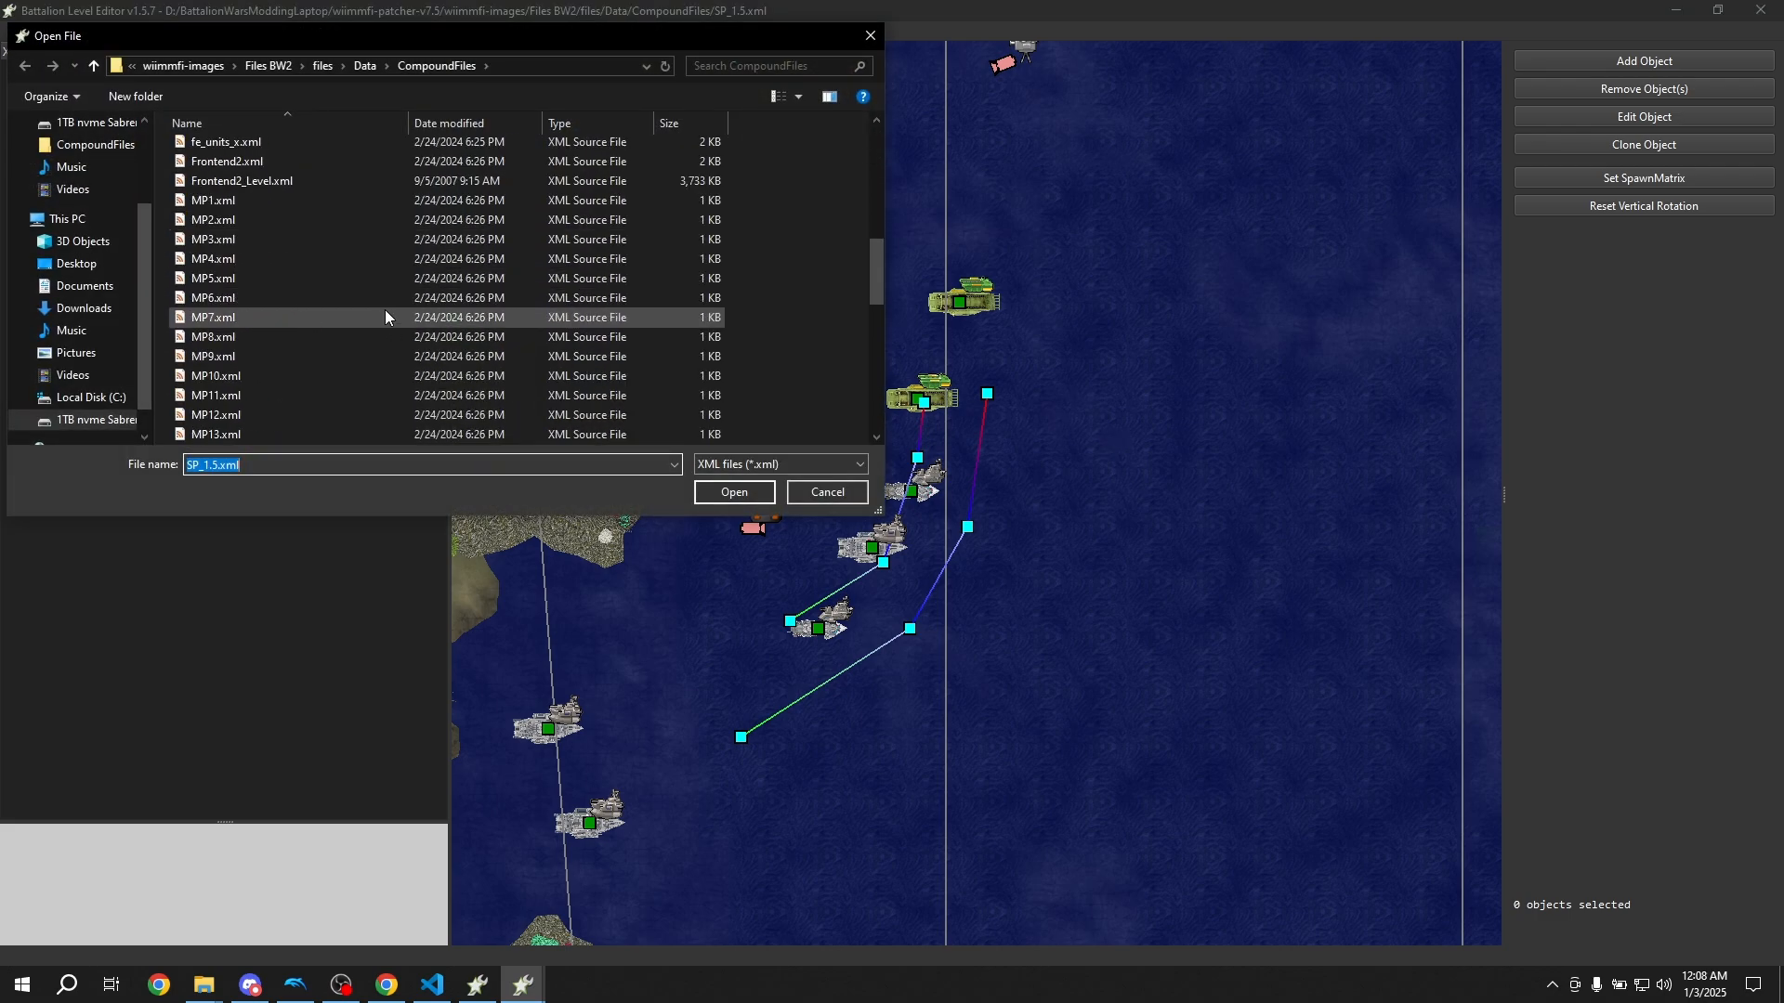
pyautogui.scroll(-9, 371, 342)
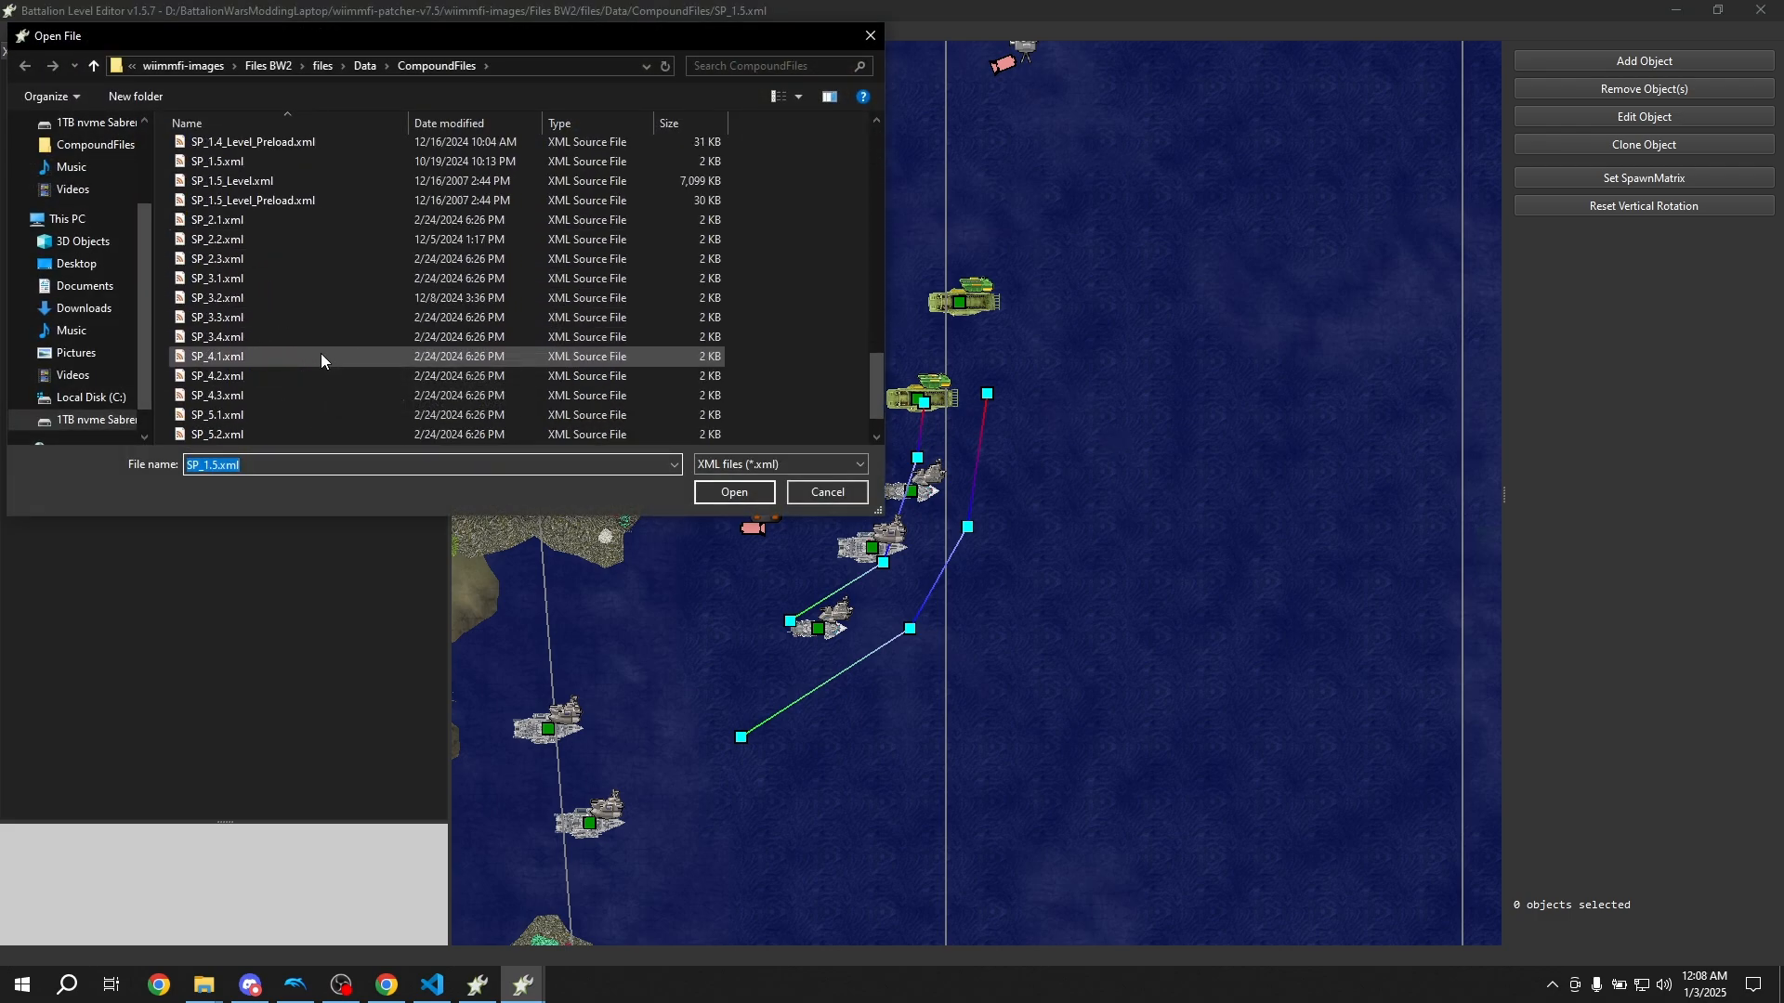
pyautogui.doubleClick(242, 320)
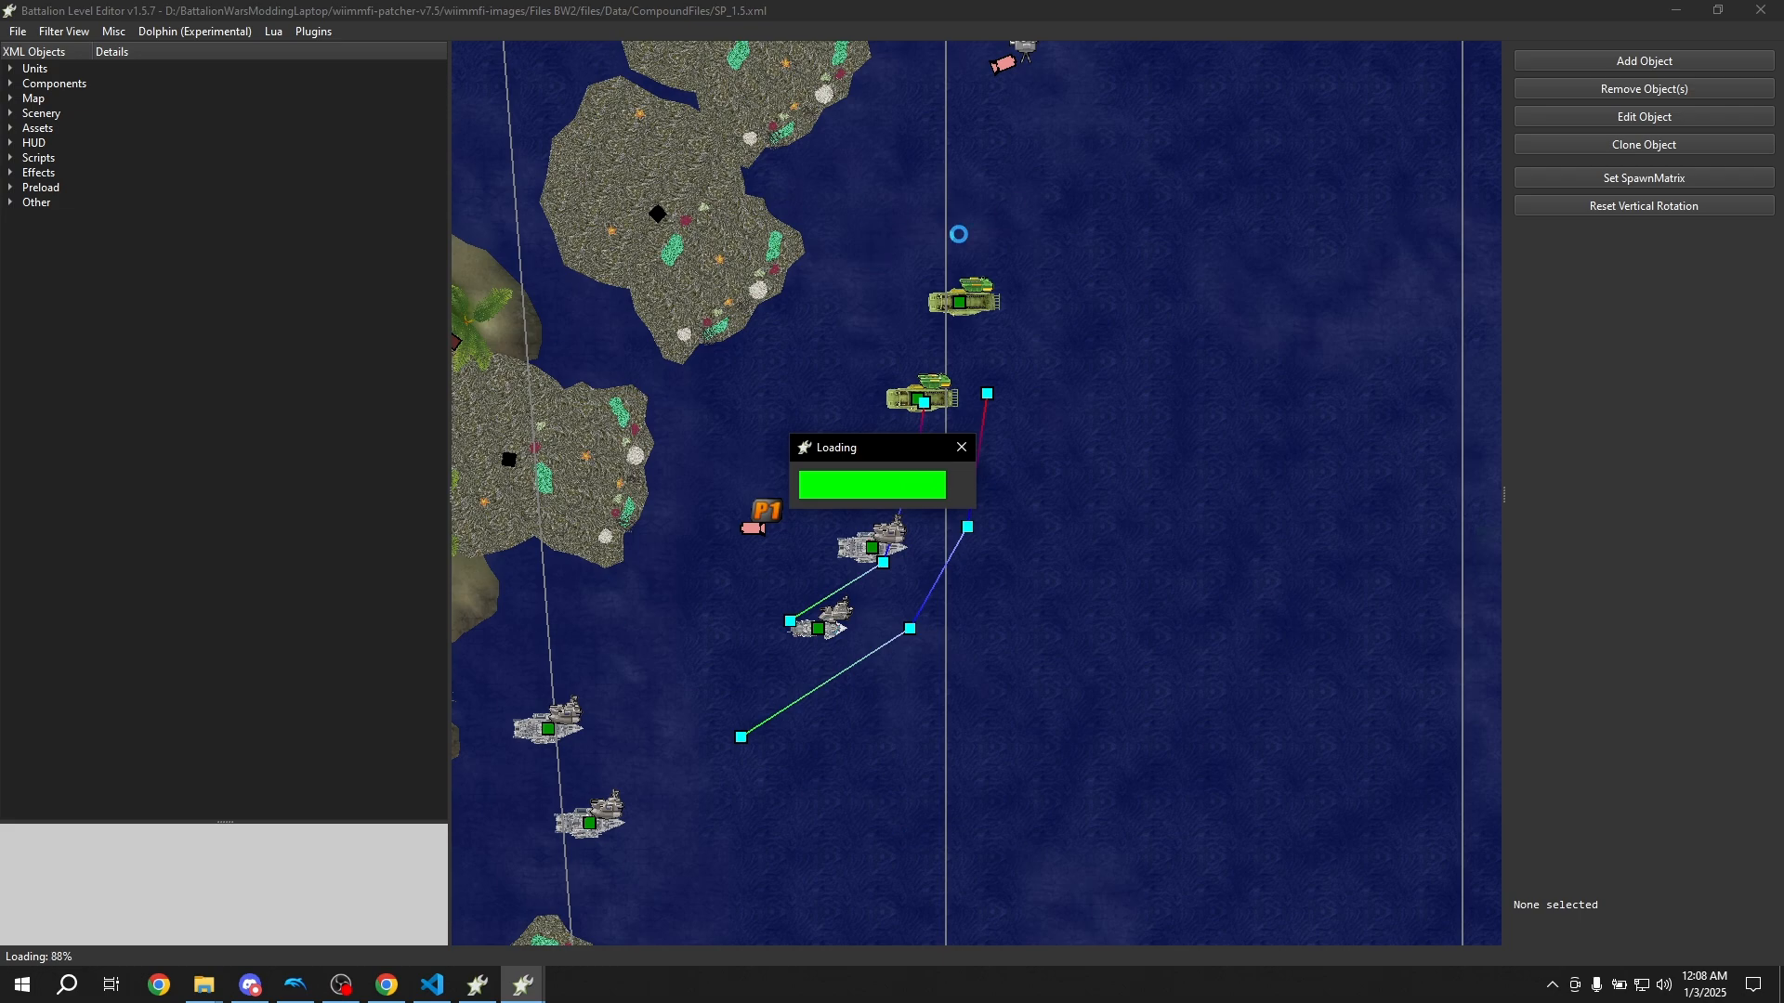
# Select the dreadnought beside the yellow star in the water just east of the harbour
pyautogui.scroll(-5, 1167, 484)
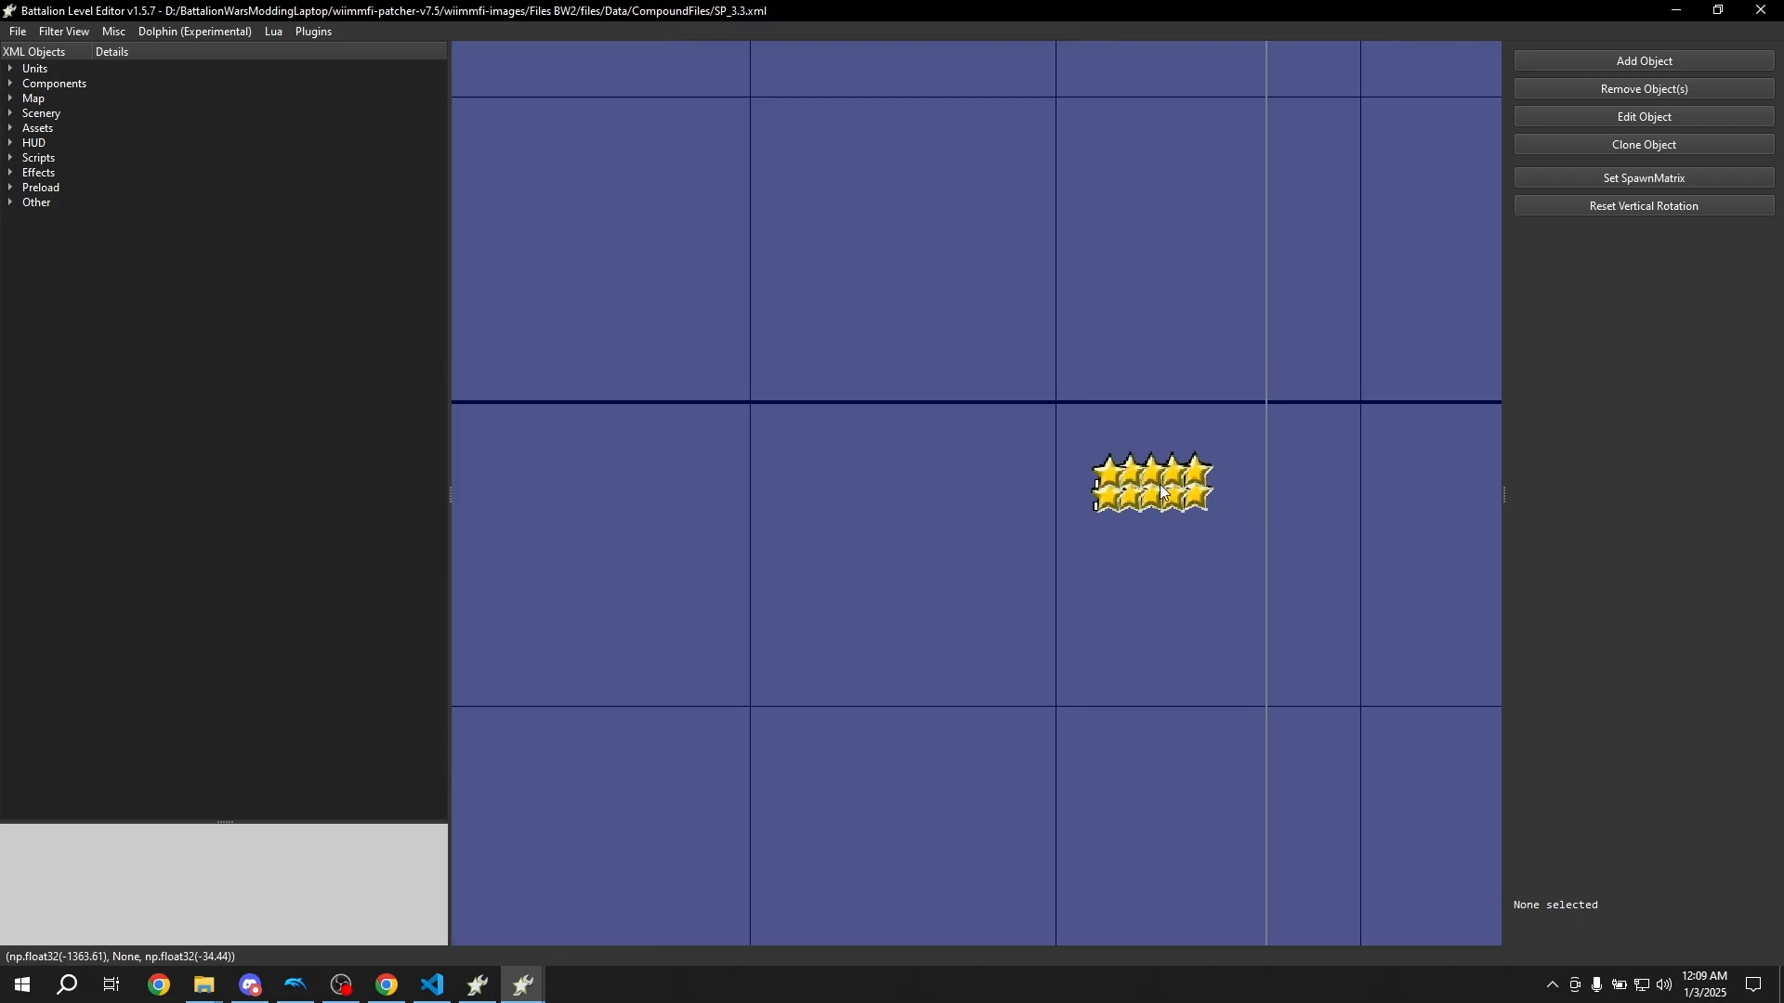
pyautogui.scroll(-3, 1190, 626)
pyautogui.scroll(6, 1151, 387)
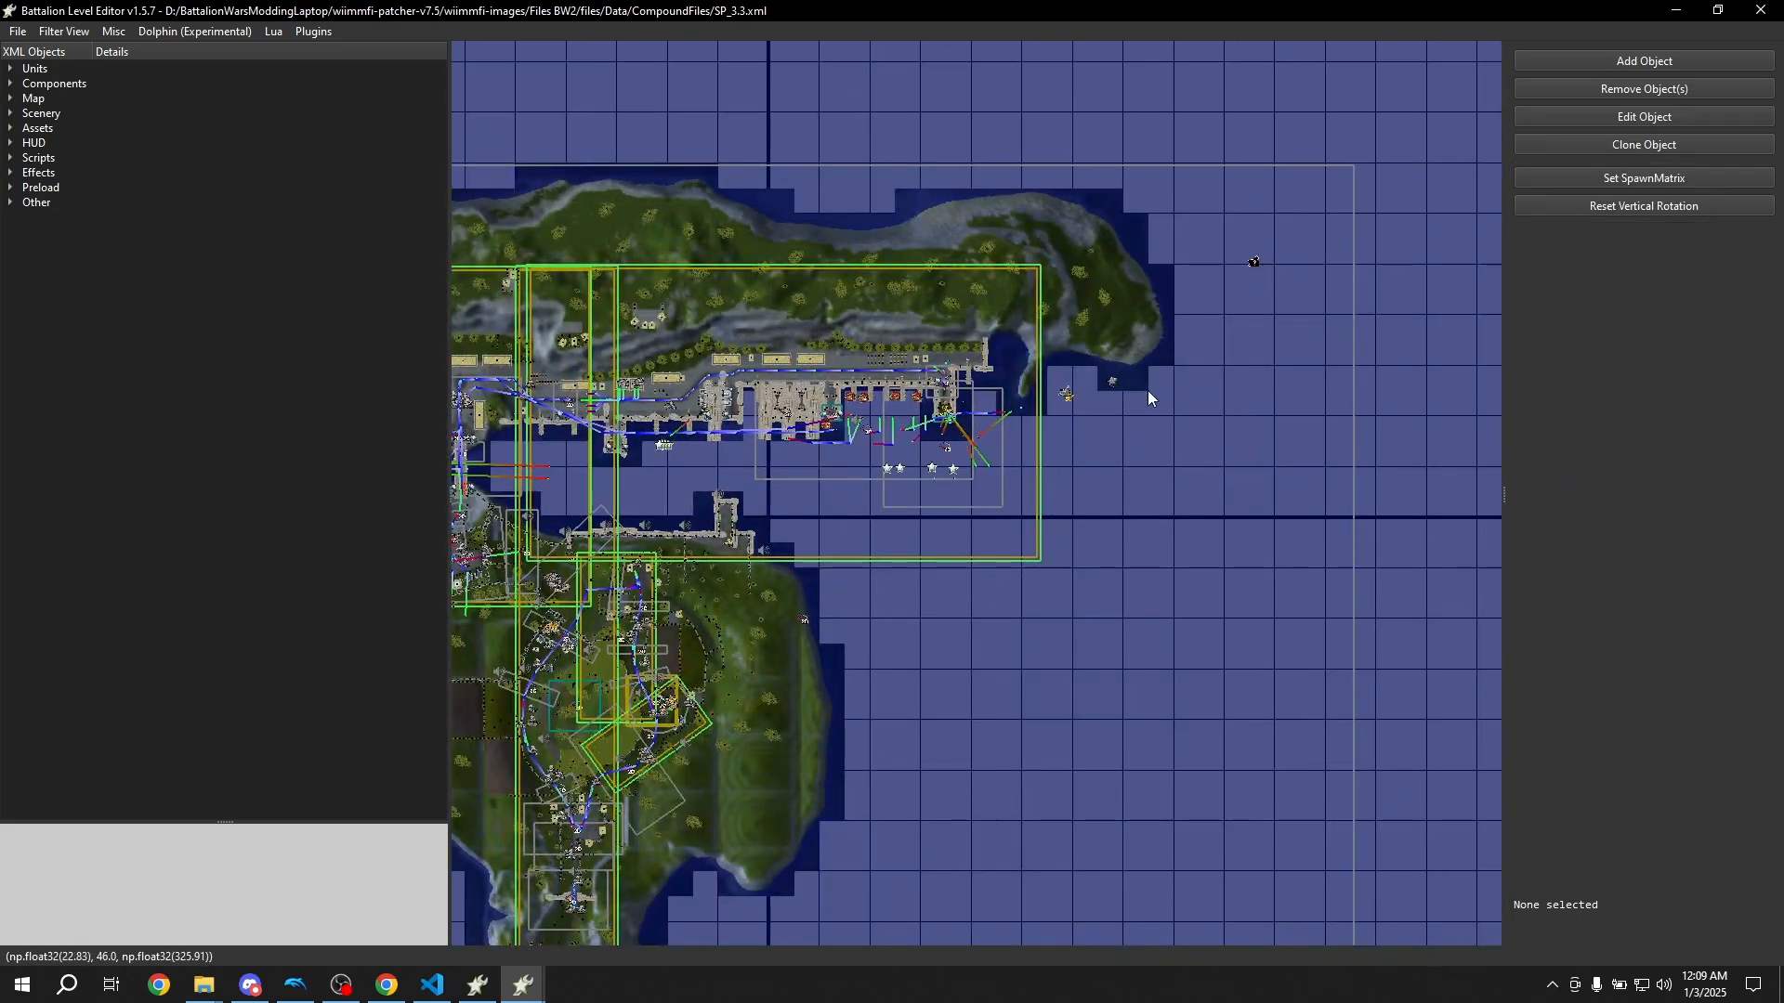
pyautogui.scroll(4, 849, 705)
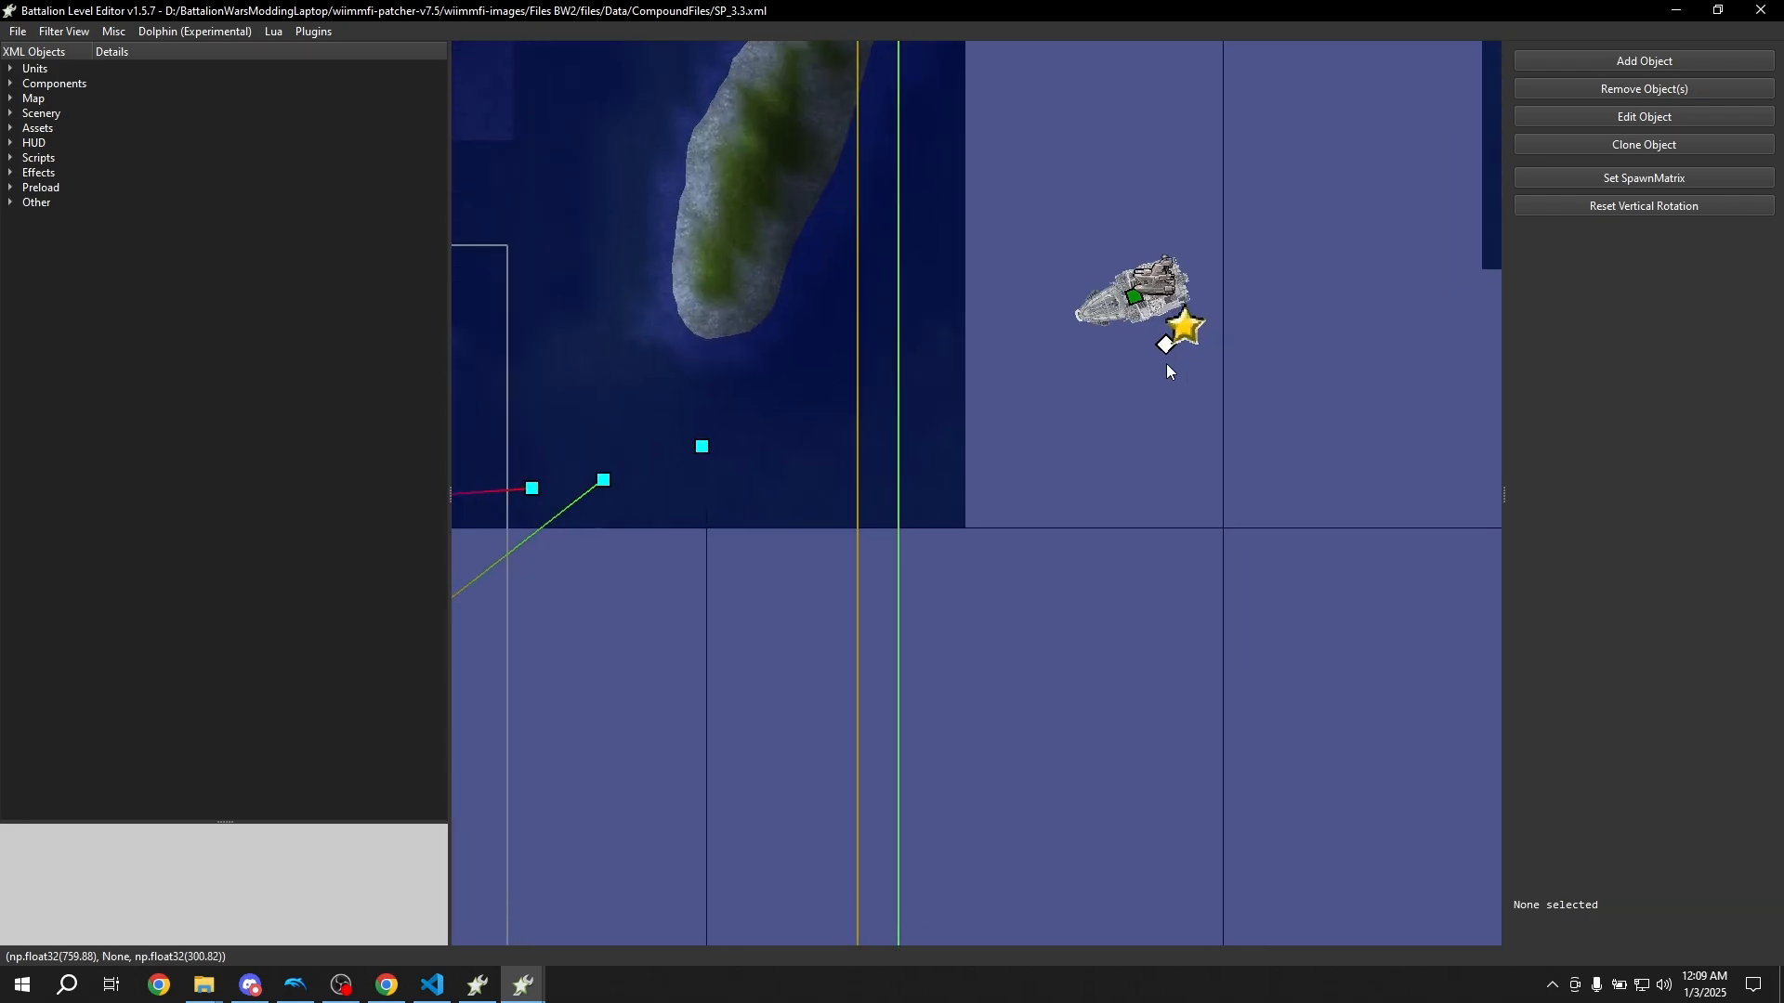
pyautogui.click(1134, 304)
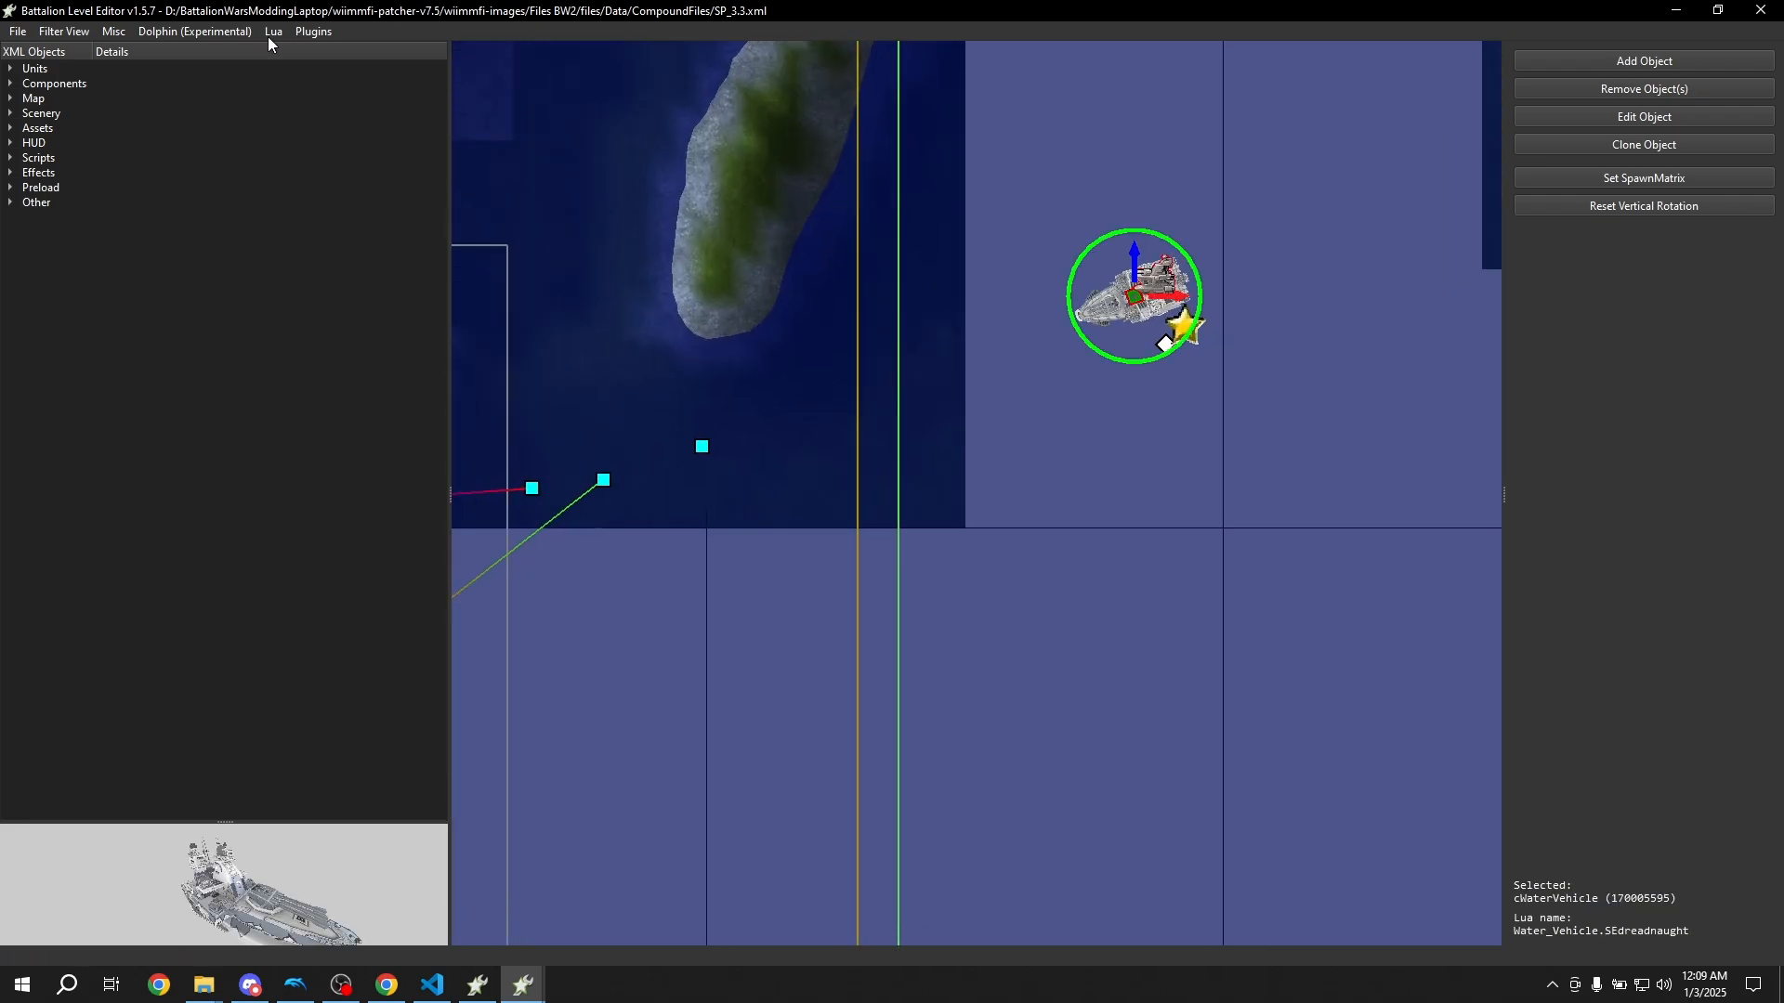
pyautogui.click(314, 31)
pyautogui.moveTo(355, 121)
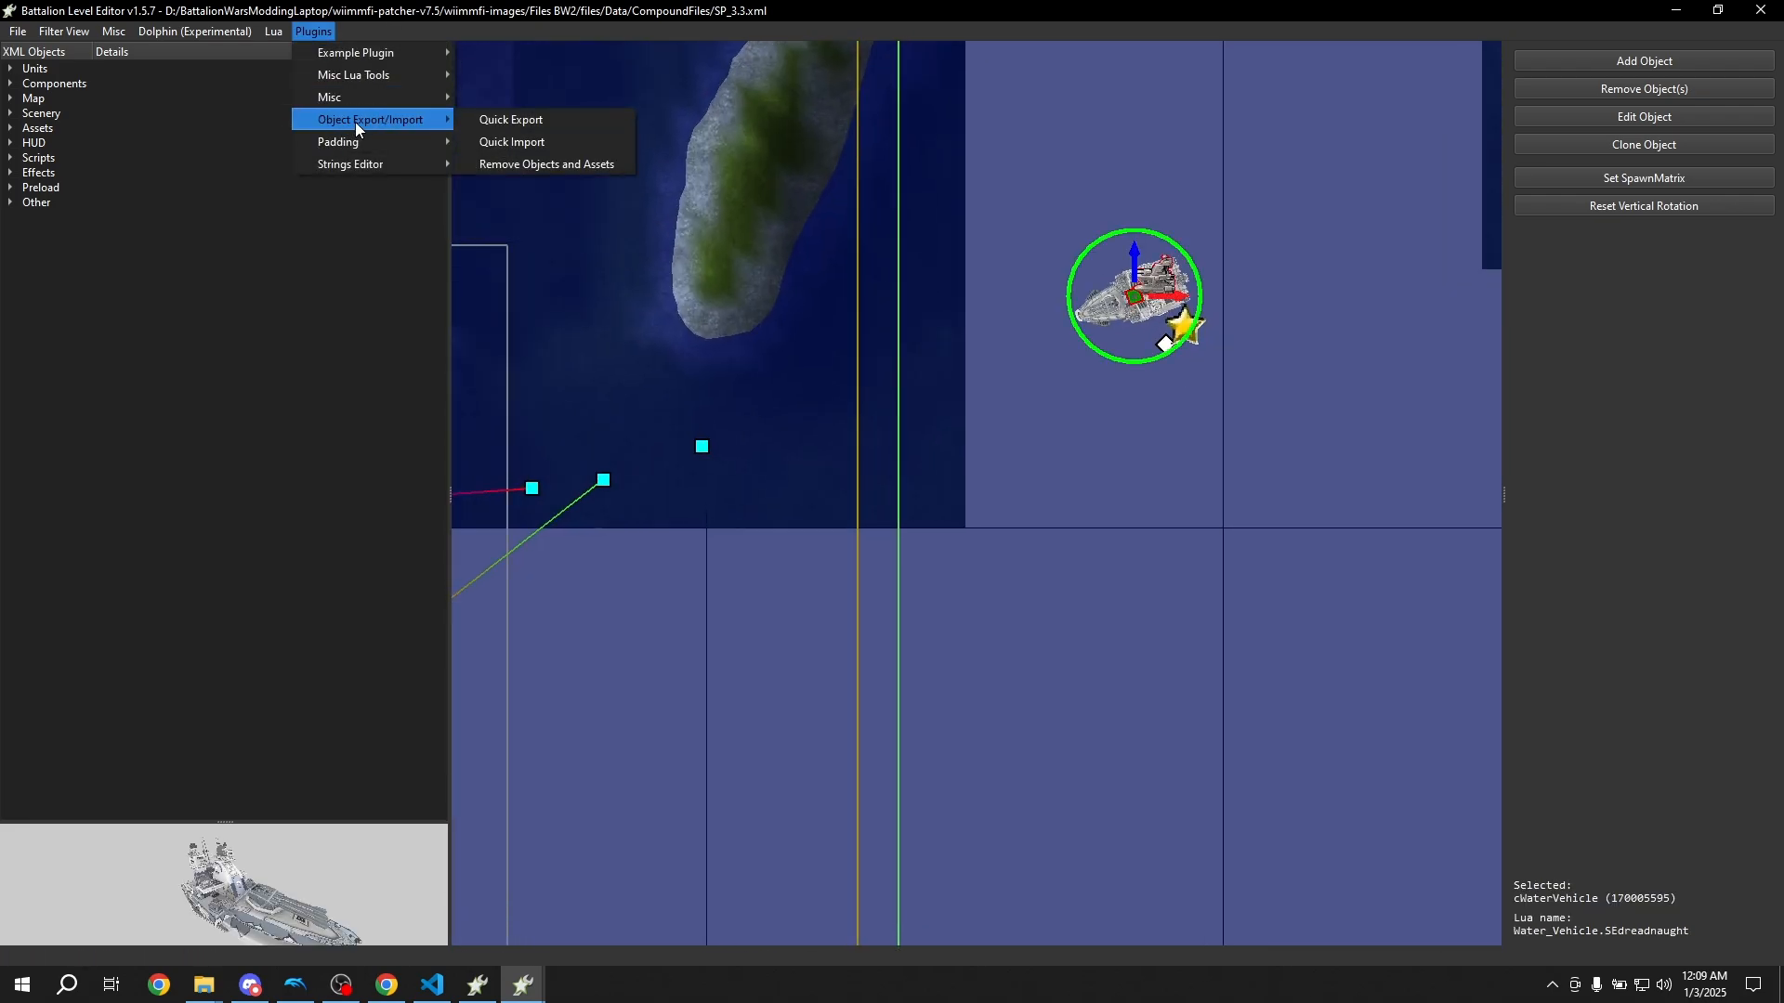
pyautogui.click(522, 119)
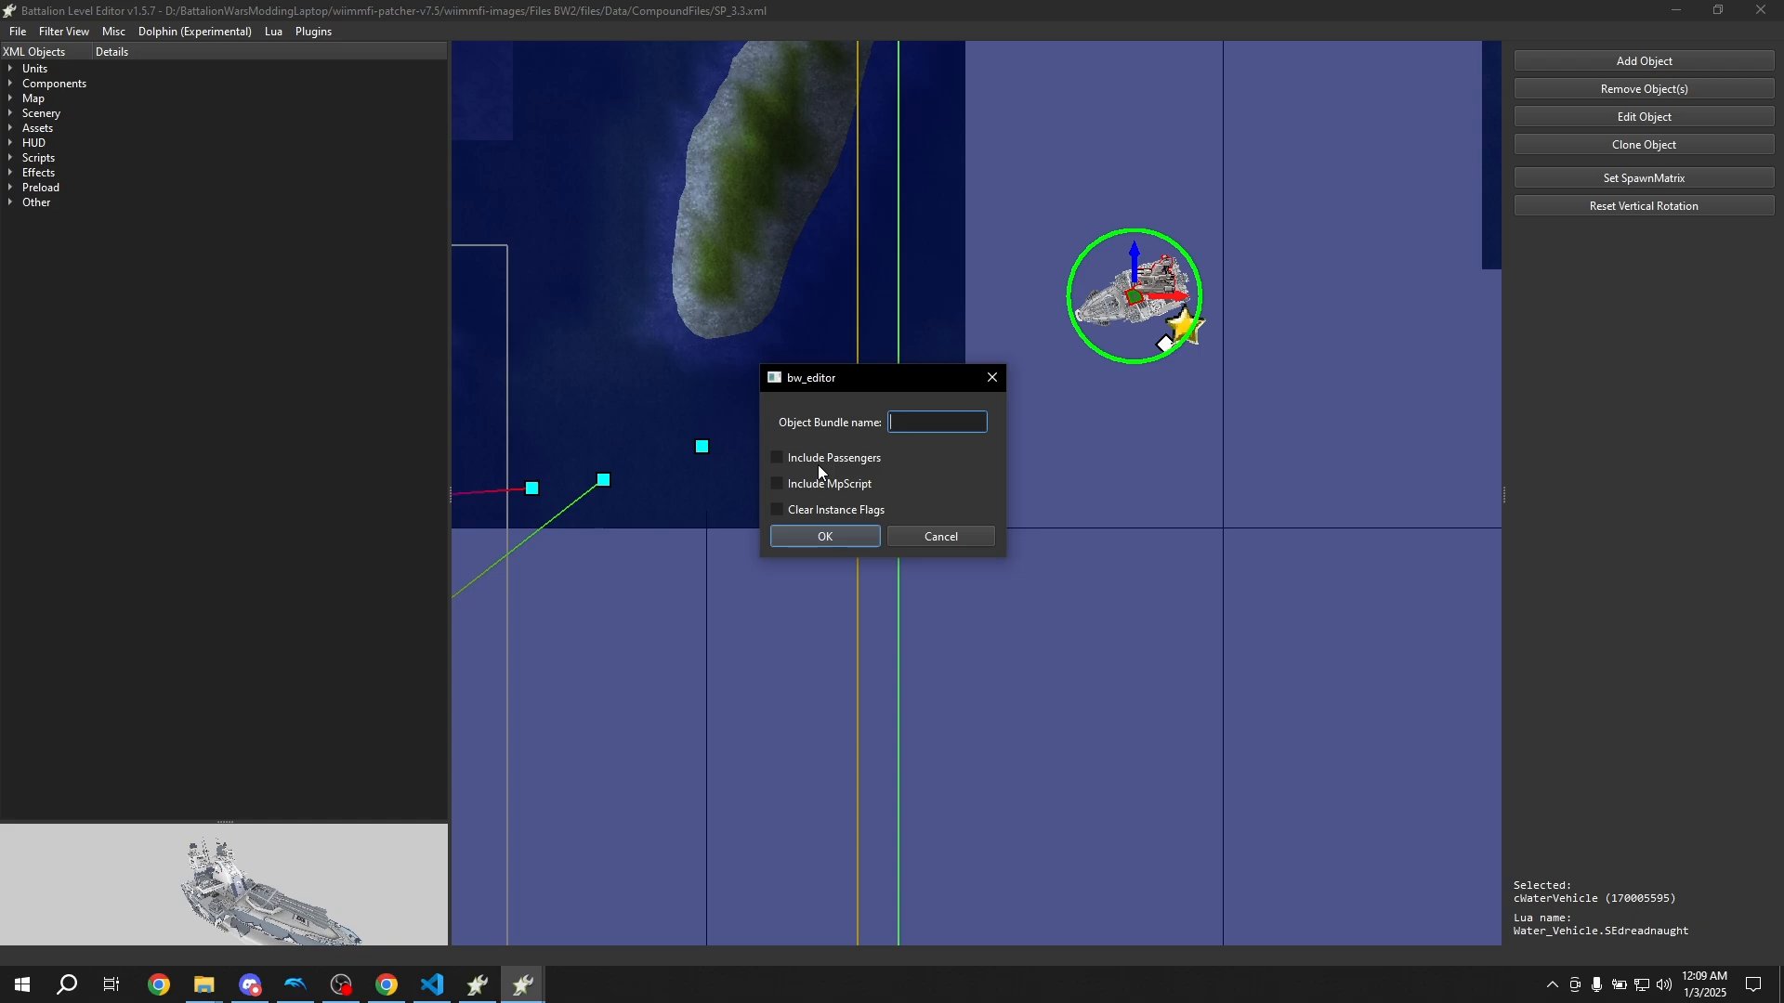
pyautogui.click(972, 536)
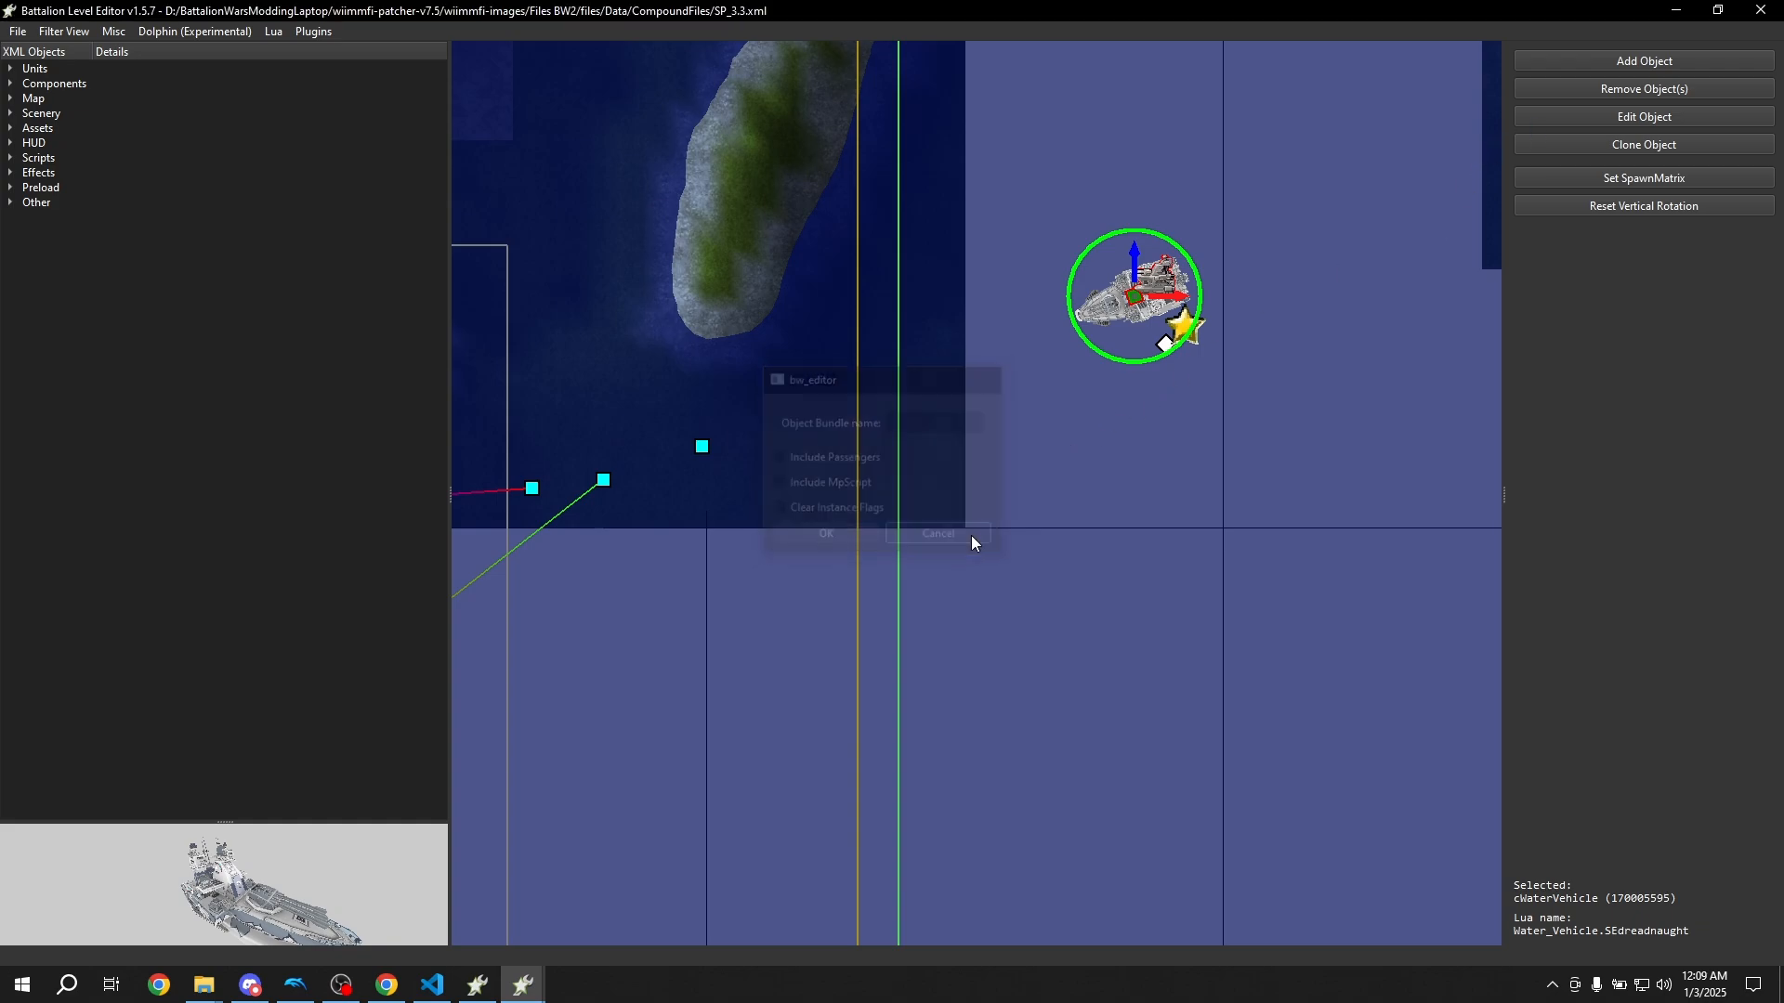
# Examine the mPassenger entries in the selected dreadnought's XML data and close its edit window
pyautogui.click(1627, 119)
pyautogui.scroll(-8, 234, 306)
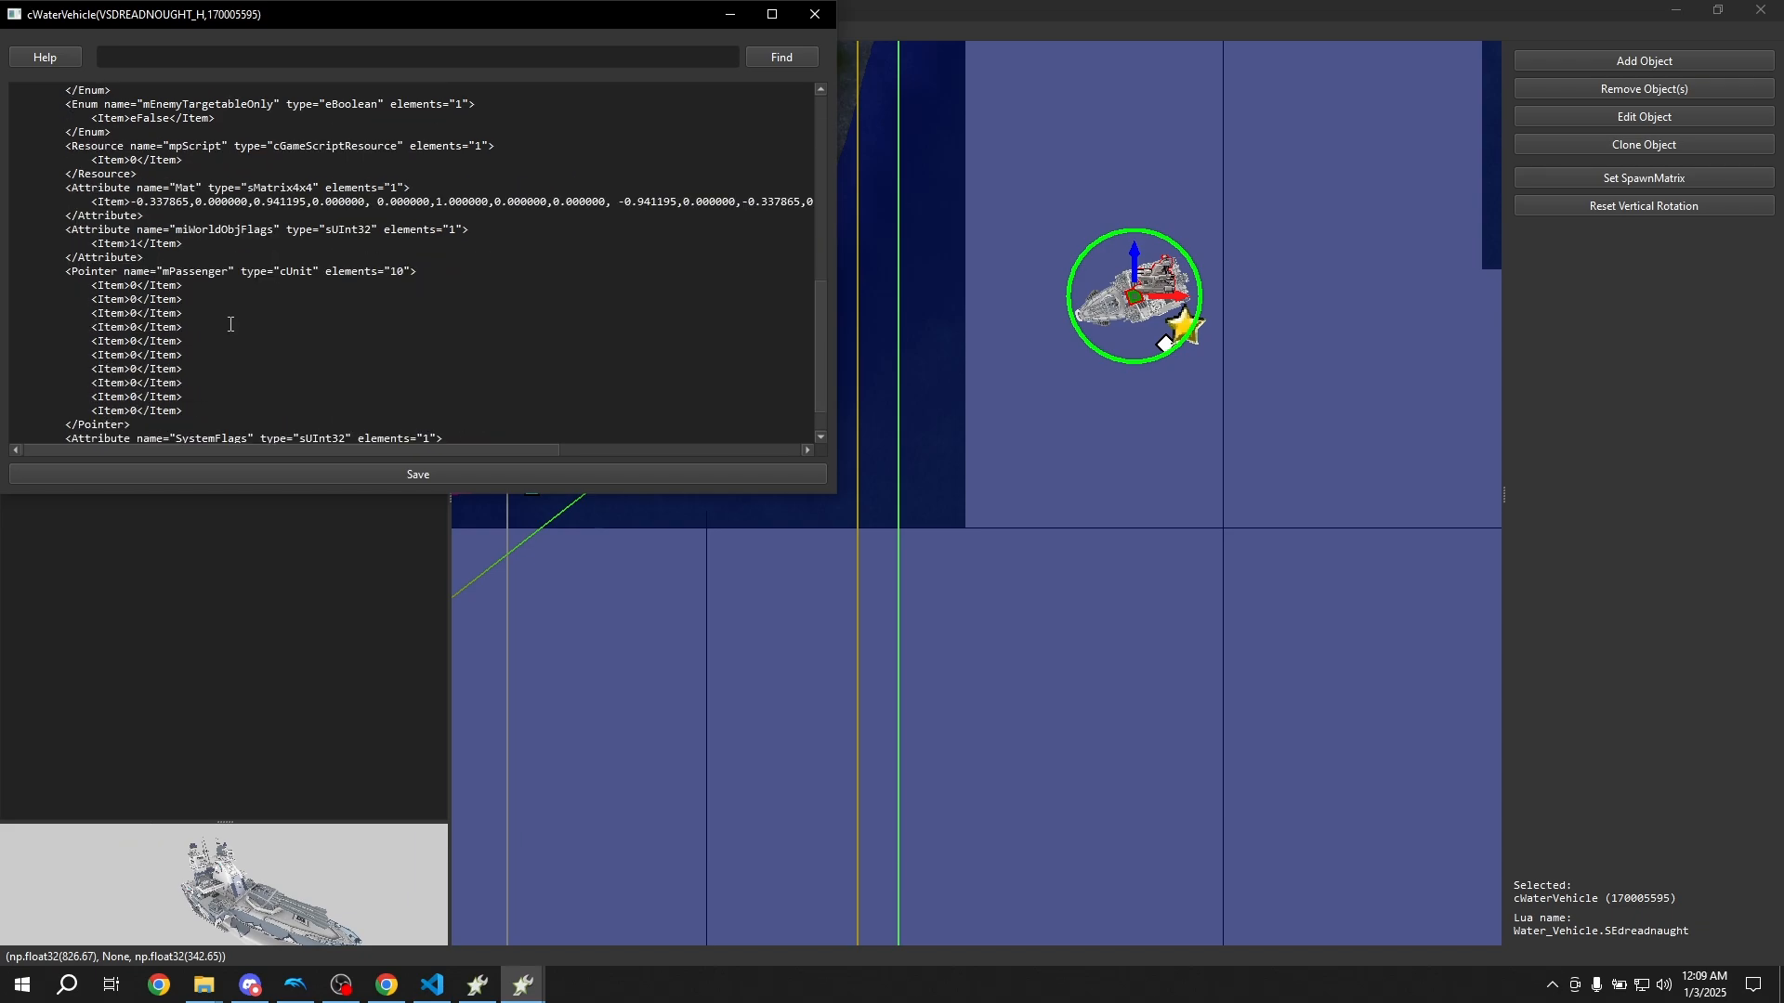
pyautogui.moveTo(61, 273); pyautogui.dragTo(218, 411)
pyautogui.click(218, 411)
pyautogui.click(728, 16)
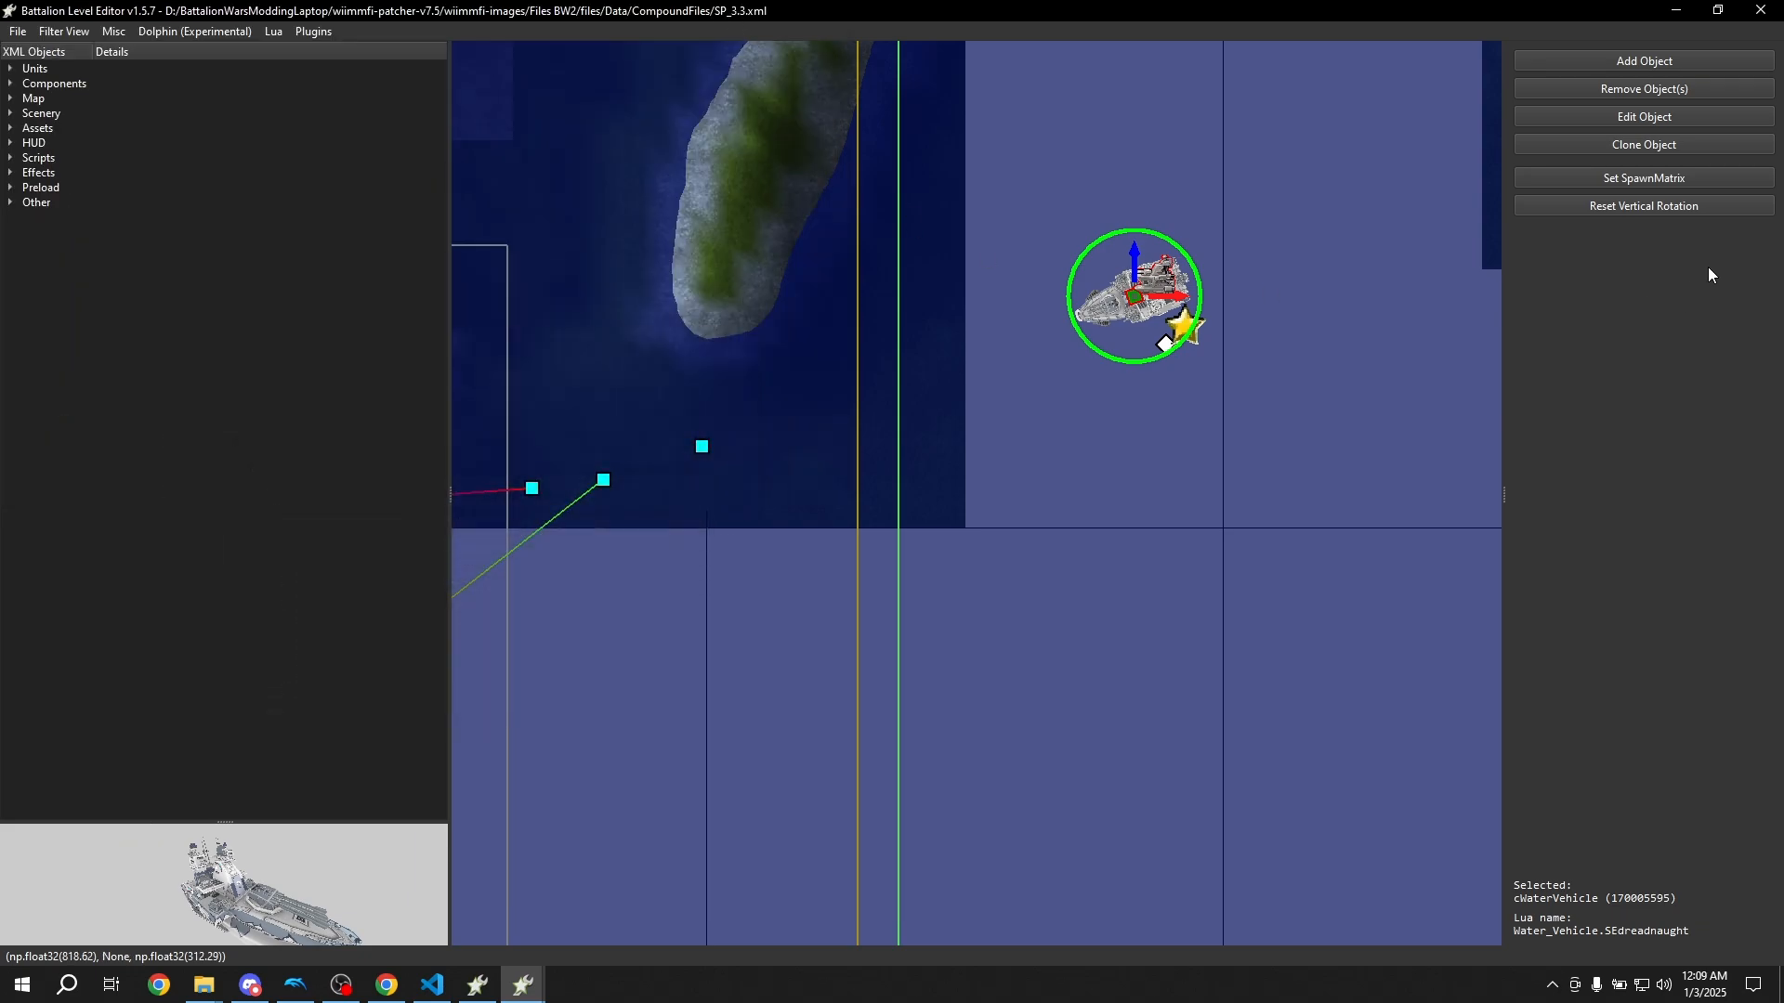
pyautogui.click(1637, 121)
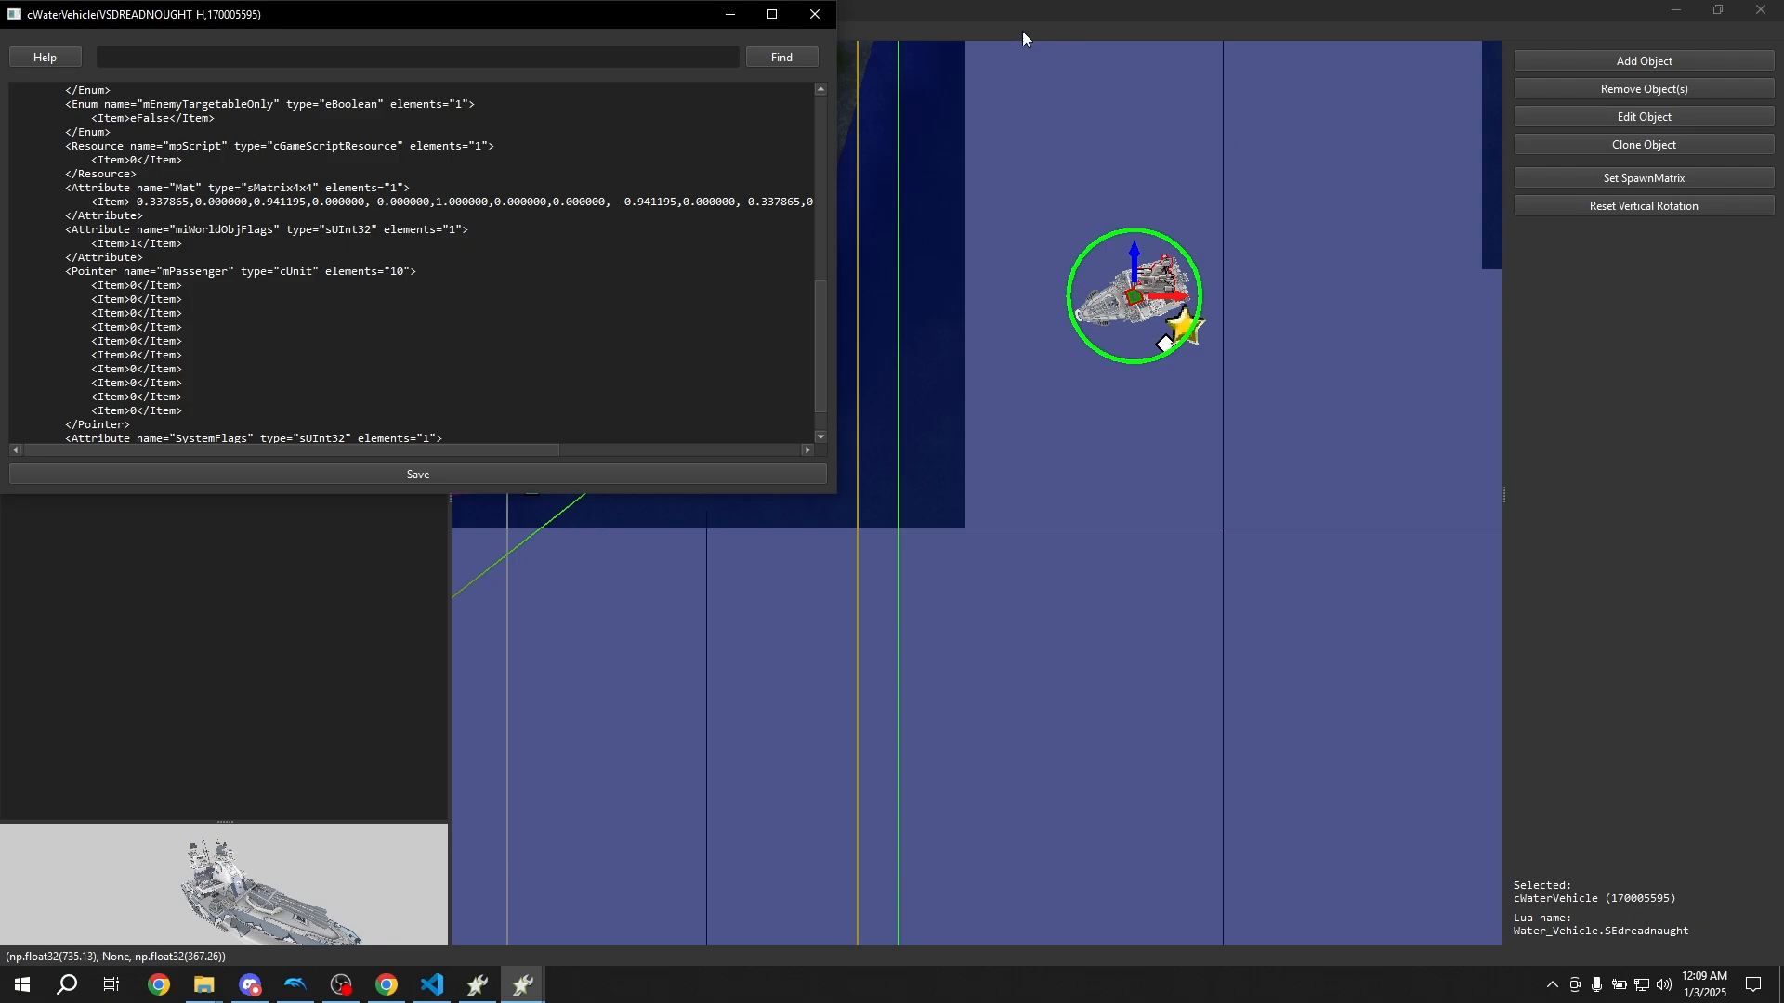
pyautogui.click(816, 14)
pyautogui.click(1635, 116)
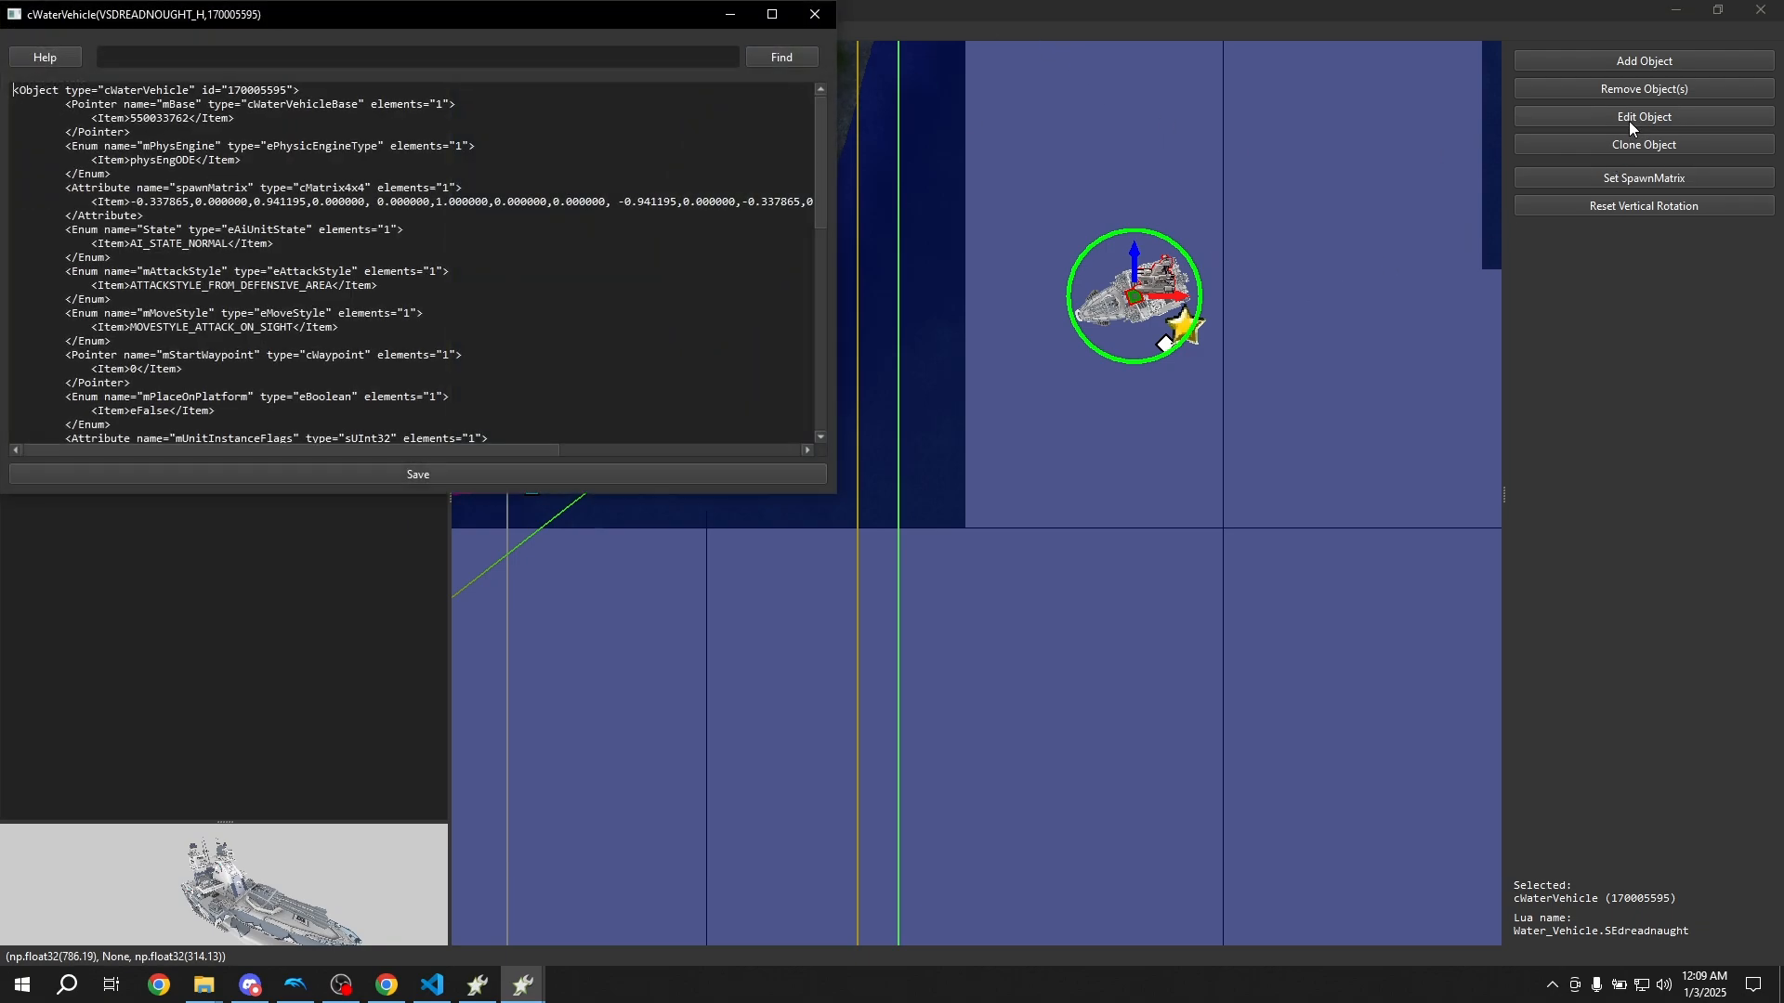
pyautogui.click(814, 14)
# Quick Export the dreadnought as an object bundle named Solar Dreadnoght, with only Clear Instance Flags enabled
pyautogui.click(313, 32)
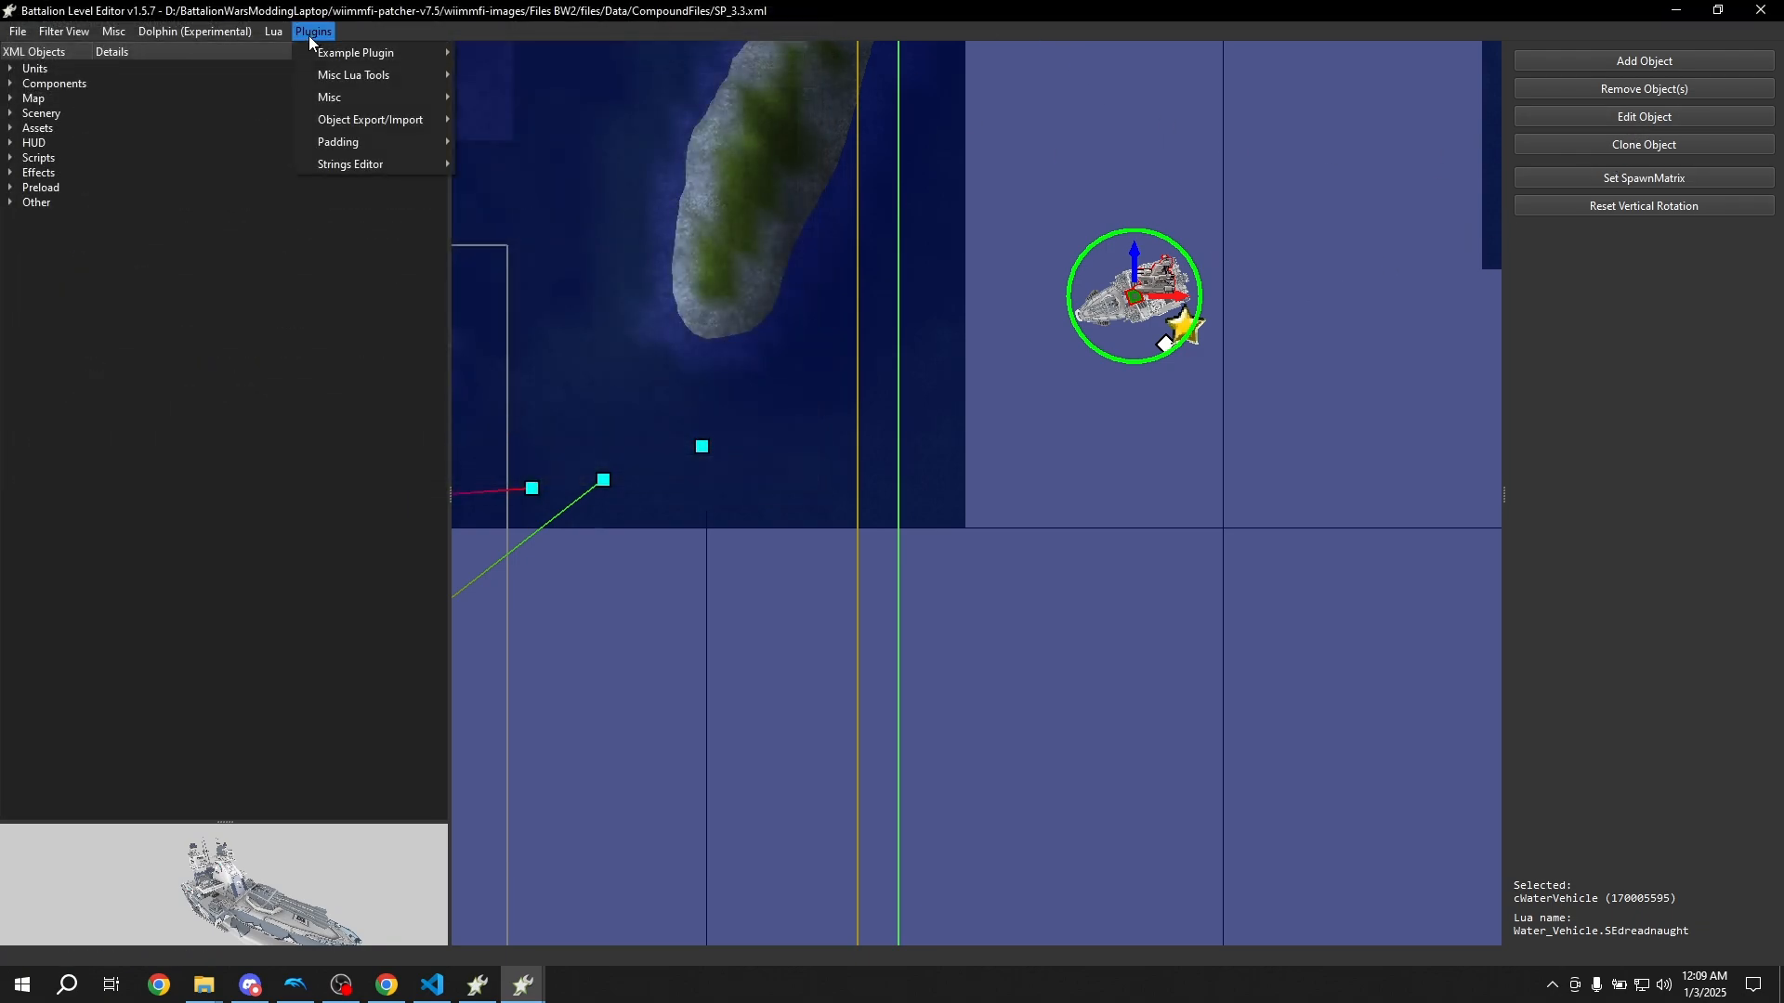
pyautogui.moveTo(342, 118)
pyautogui.click(505, 119)
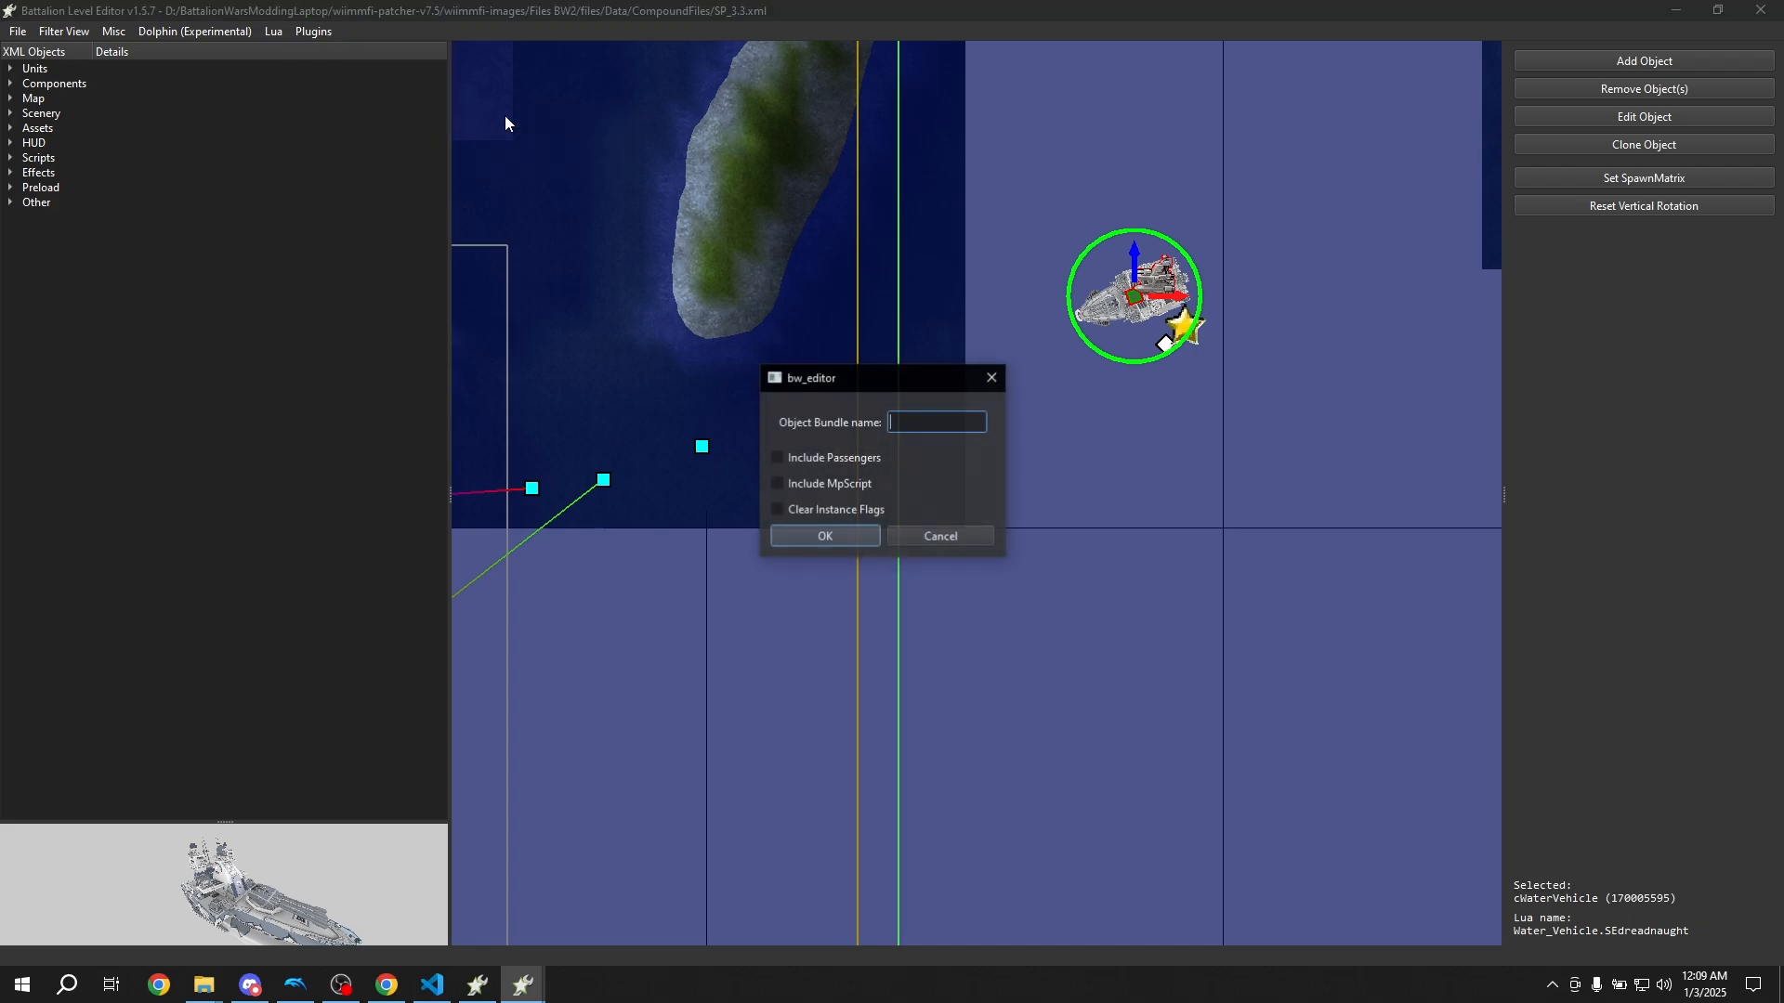
pyautogui.click(817, 459)
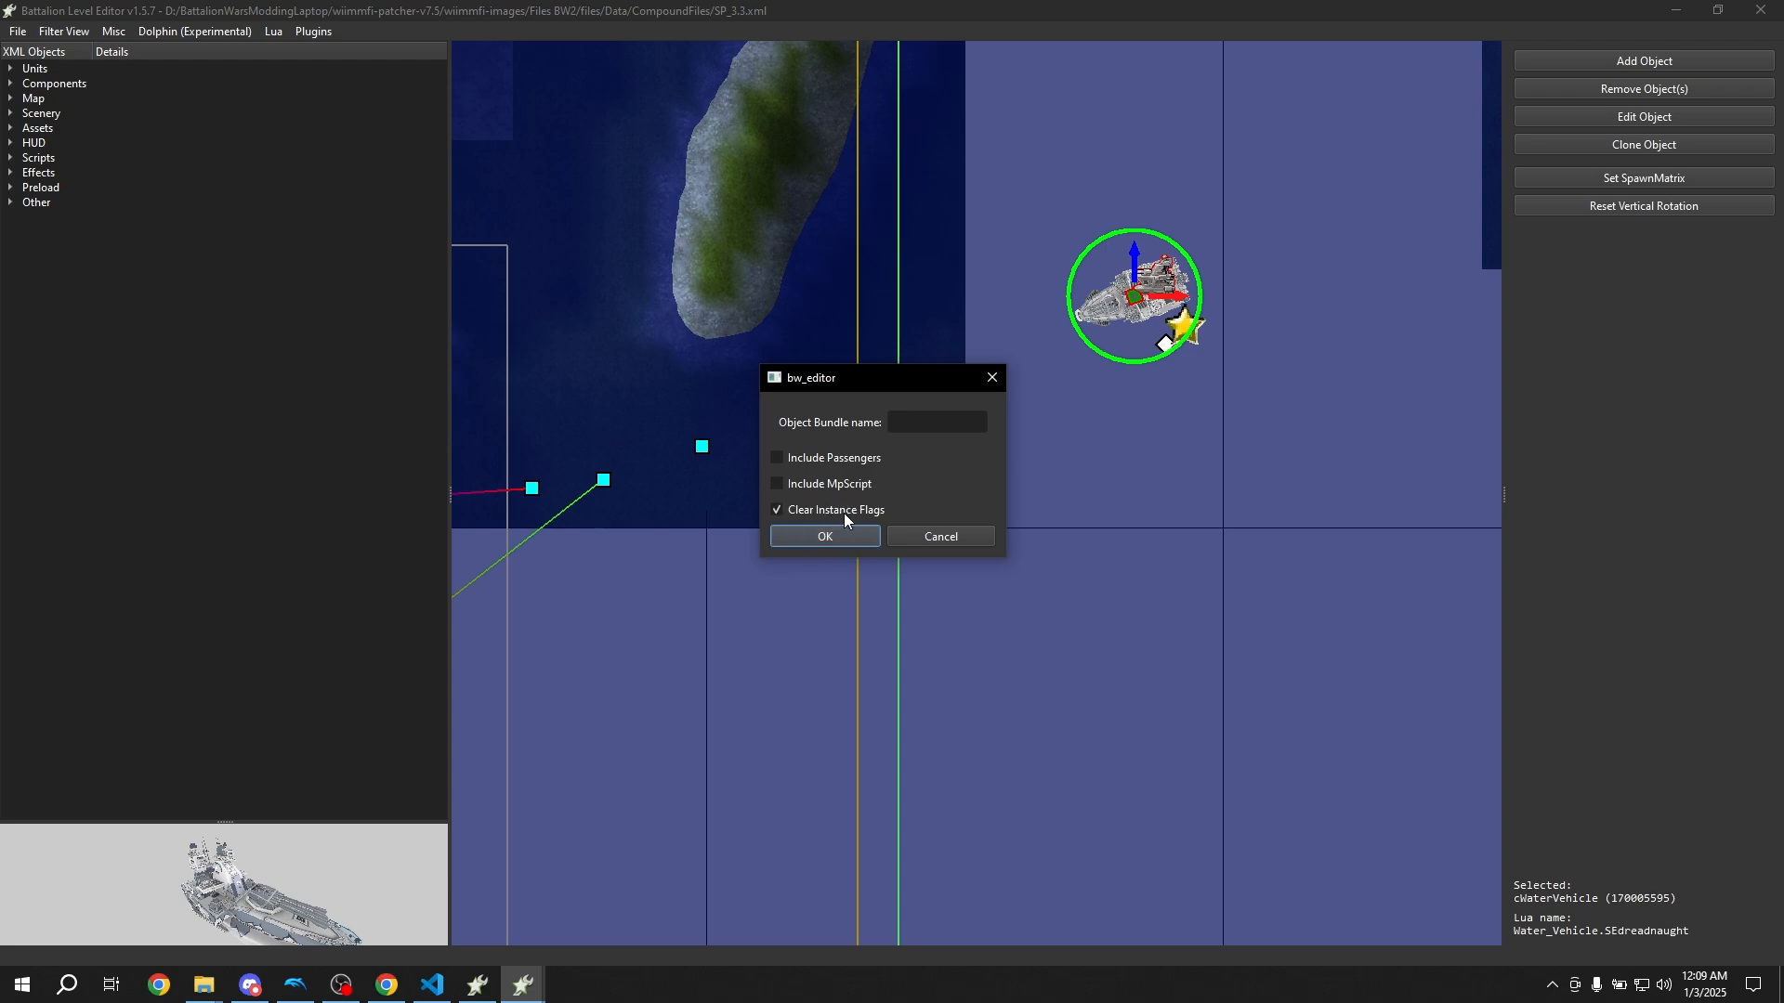
pyautogui.click(901, 421)
pyautogui.write('S')
pyautogui.press('capslock')
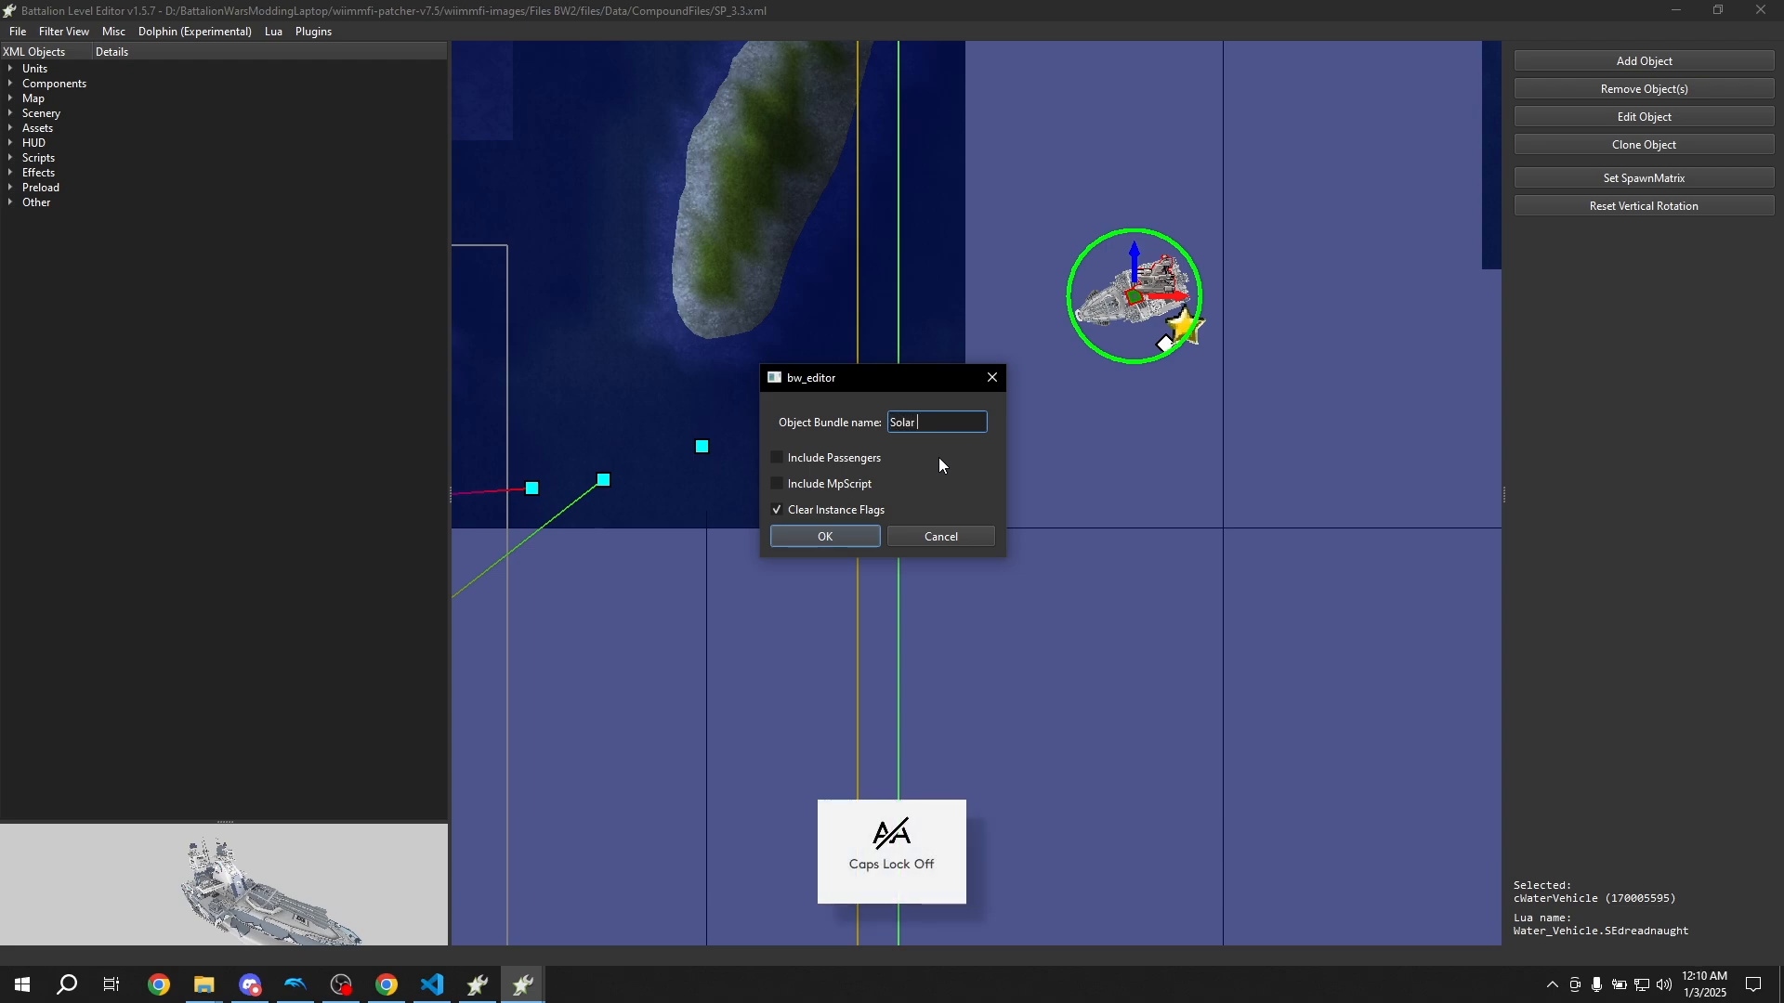
pyautogui.write('olar Dreadnoght')
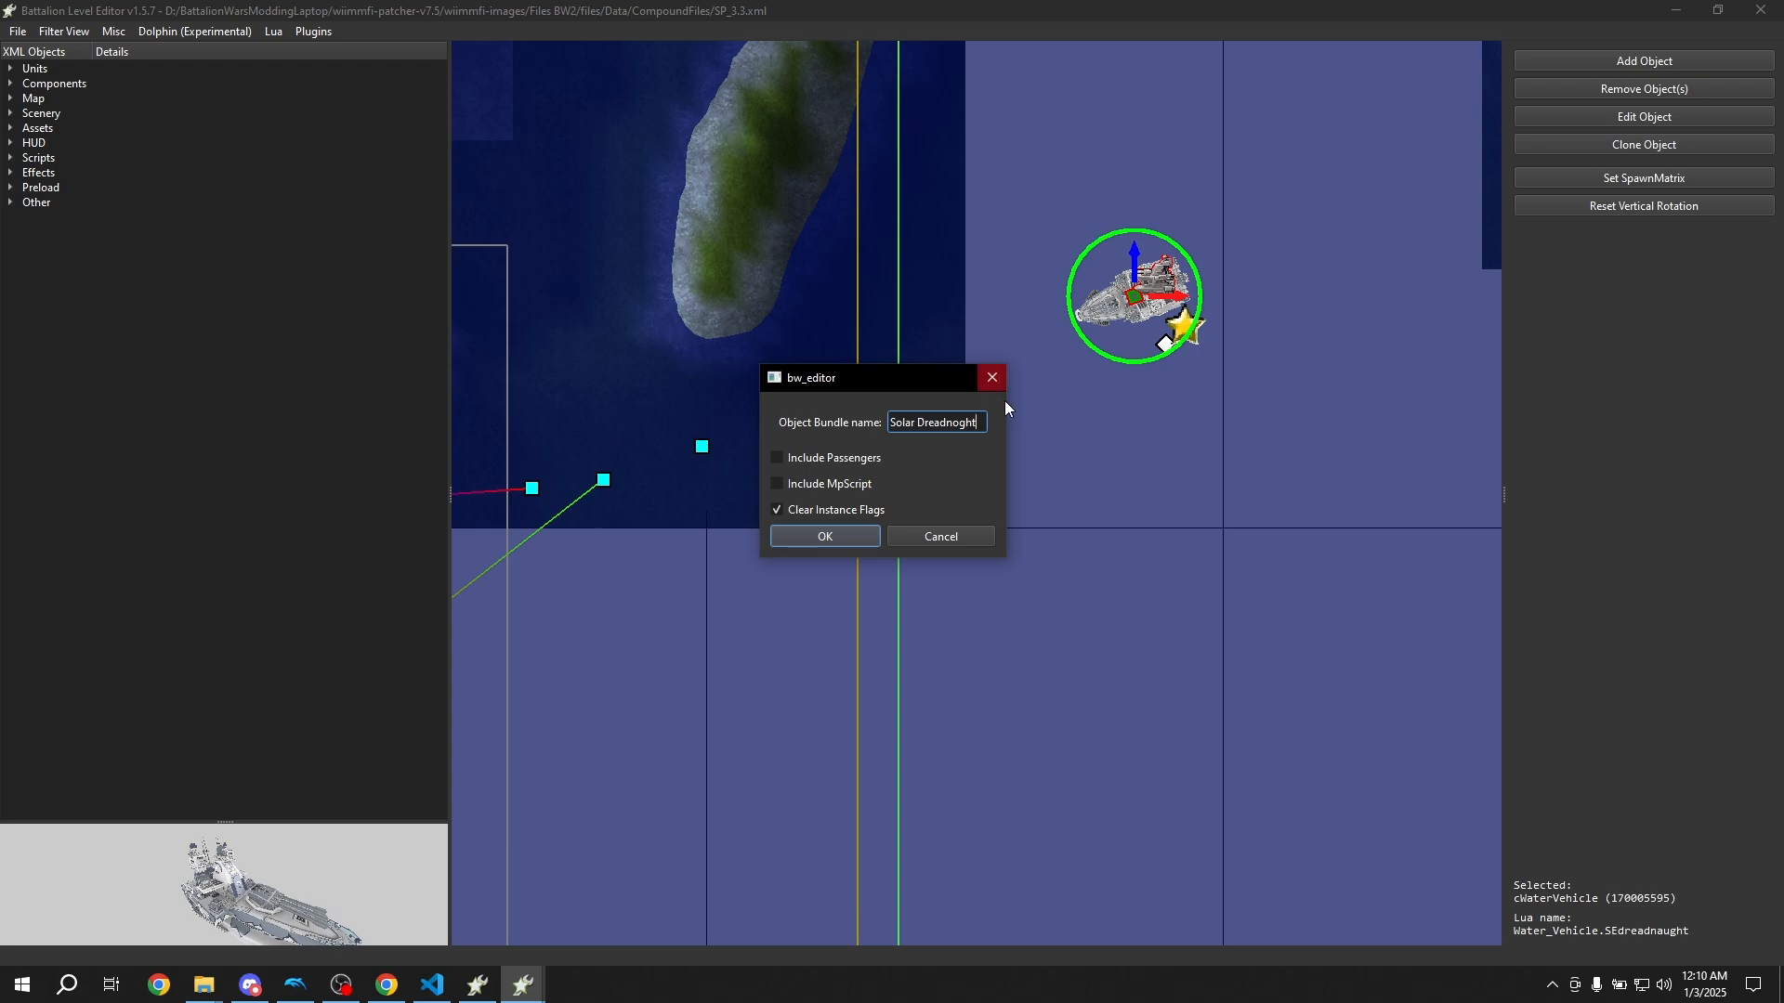
pyautogui.click(834, 538)
pyautogui.click(1084, 513)
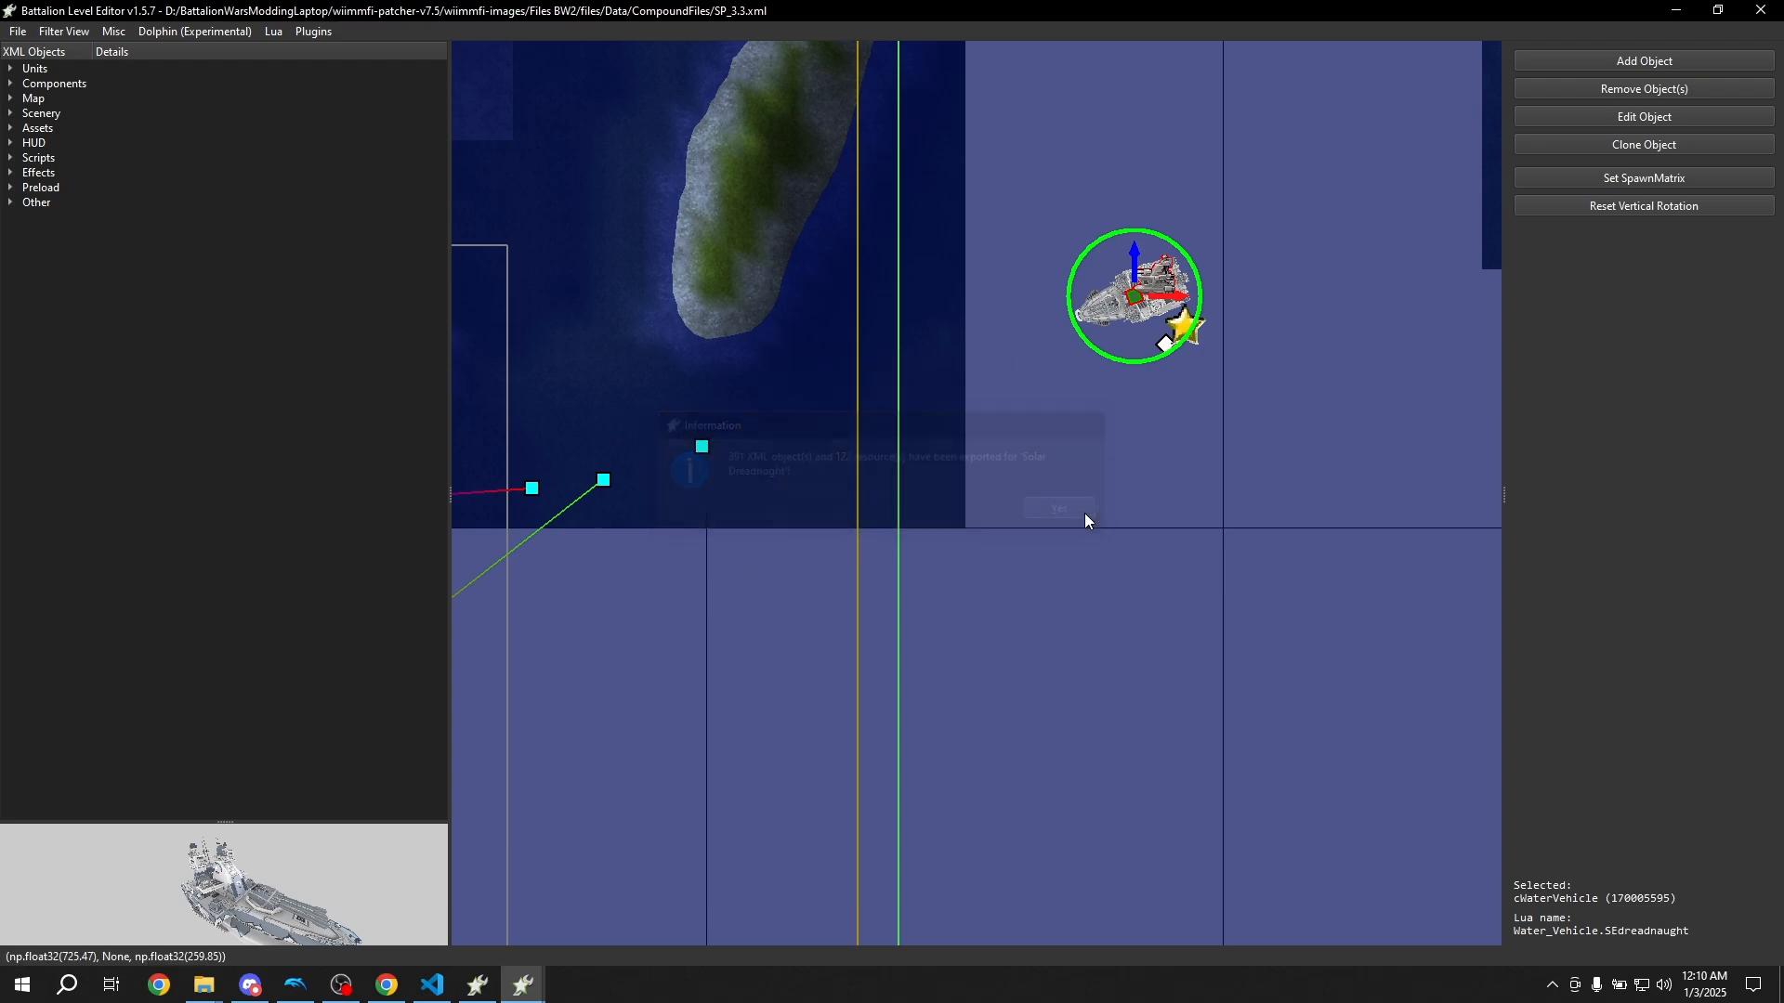
# Load the level file SP_1.5.xml as the destination for the dreadnought
pyautogui.click(18, 31)
pyautogui.click(28, 49)
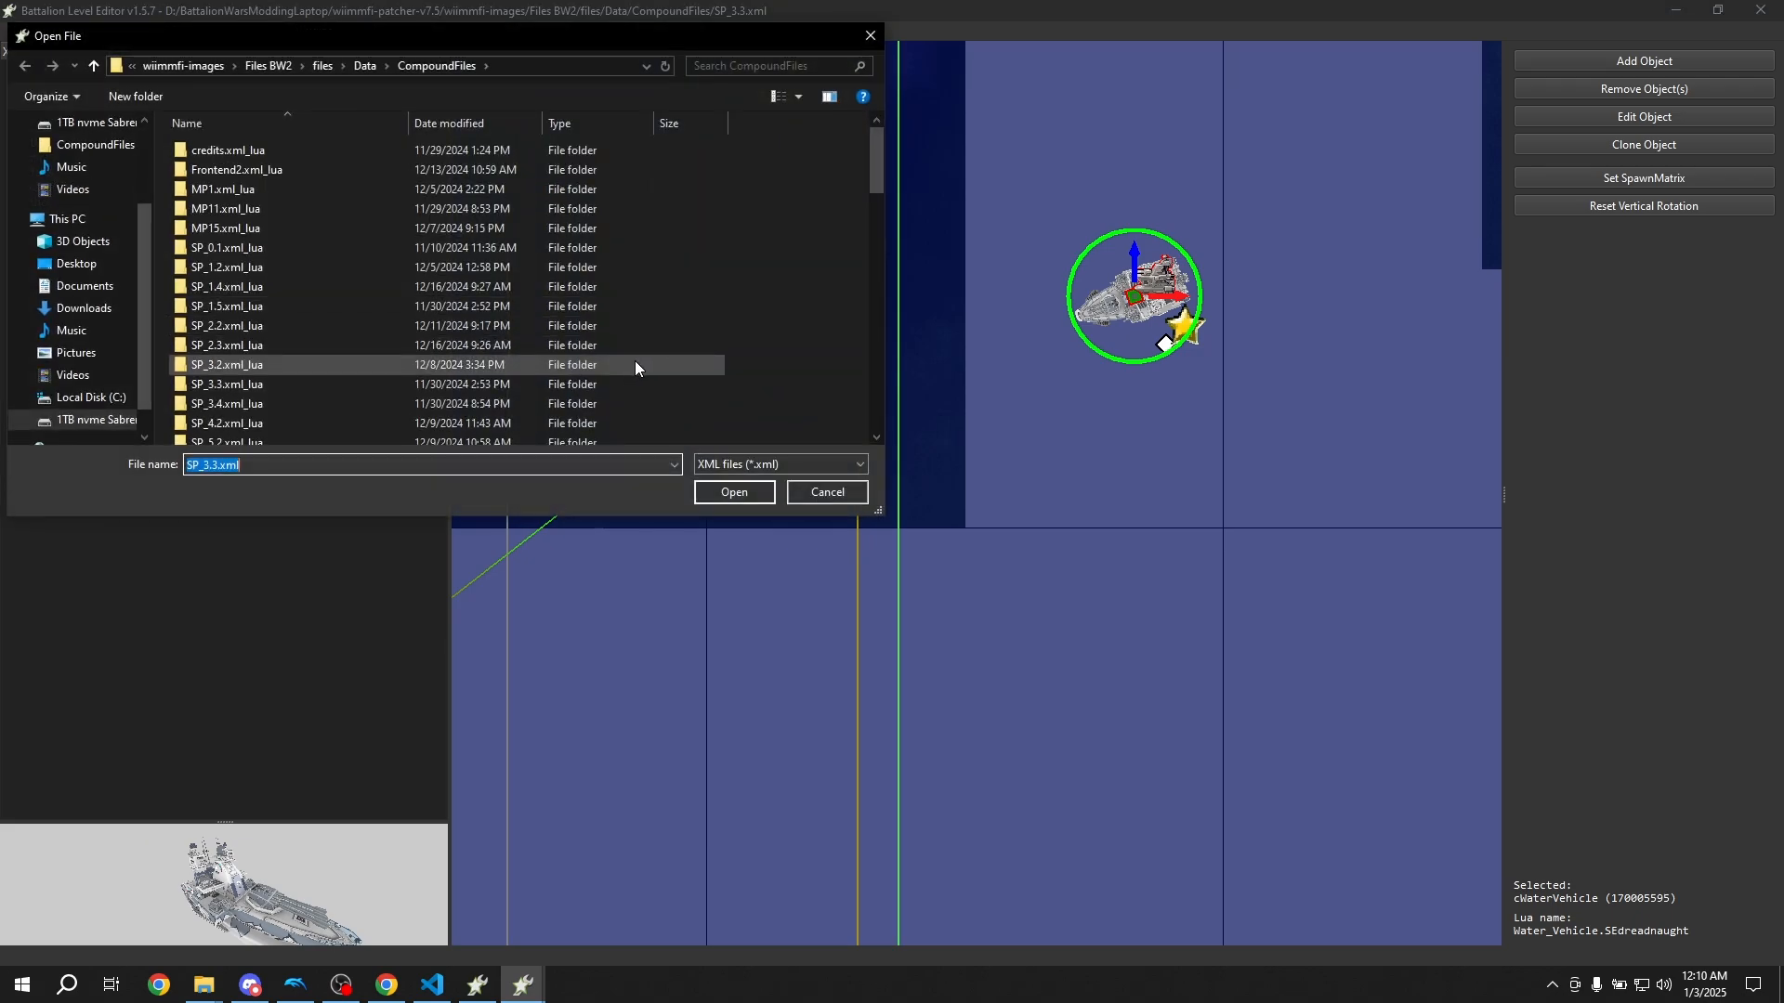
pyautogui.scroll(-10, 354, 340)
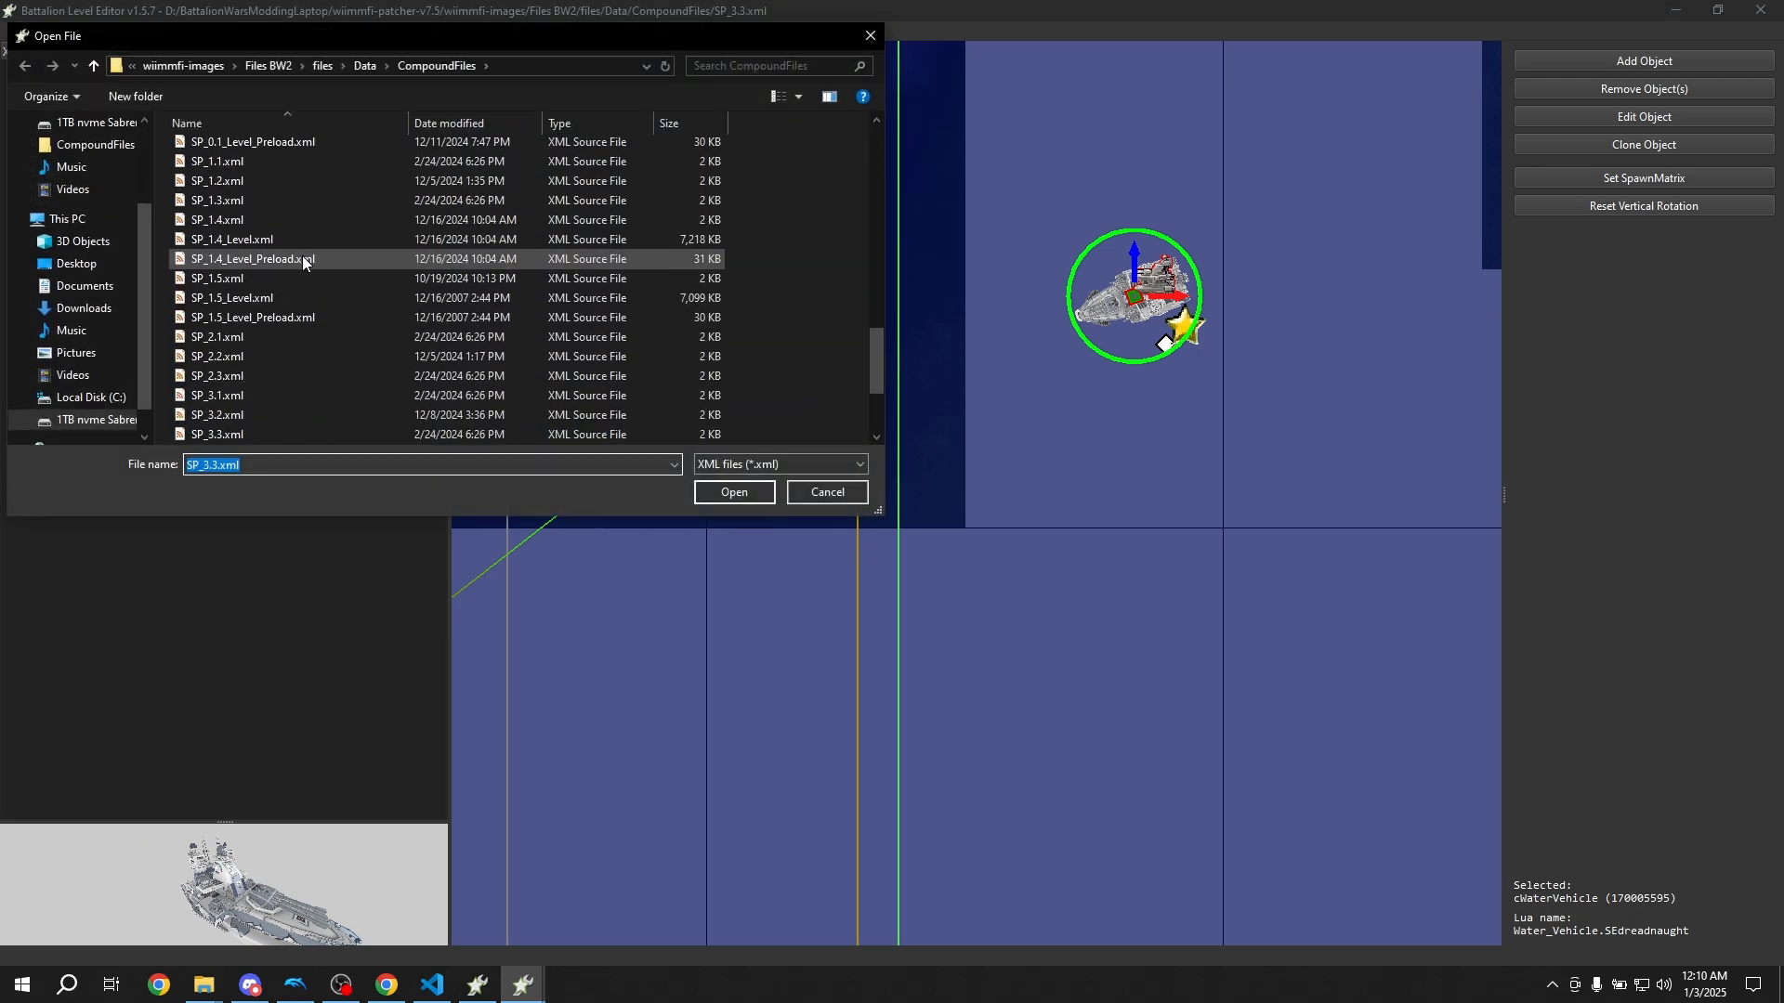
pyautogui.doubleClick(219, 283)
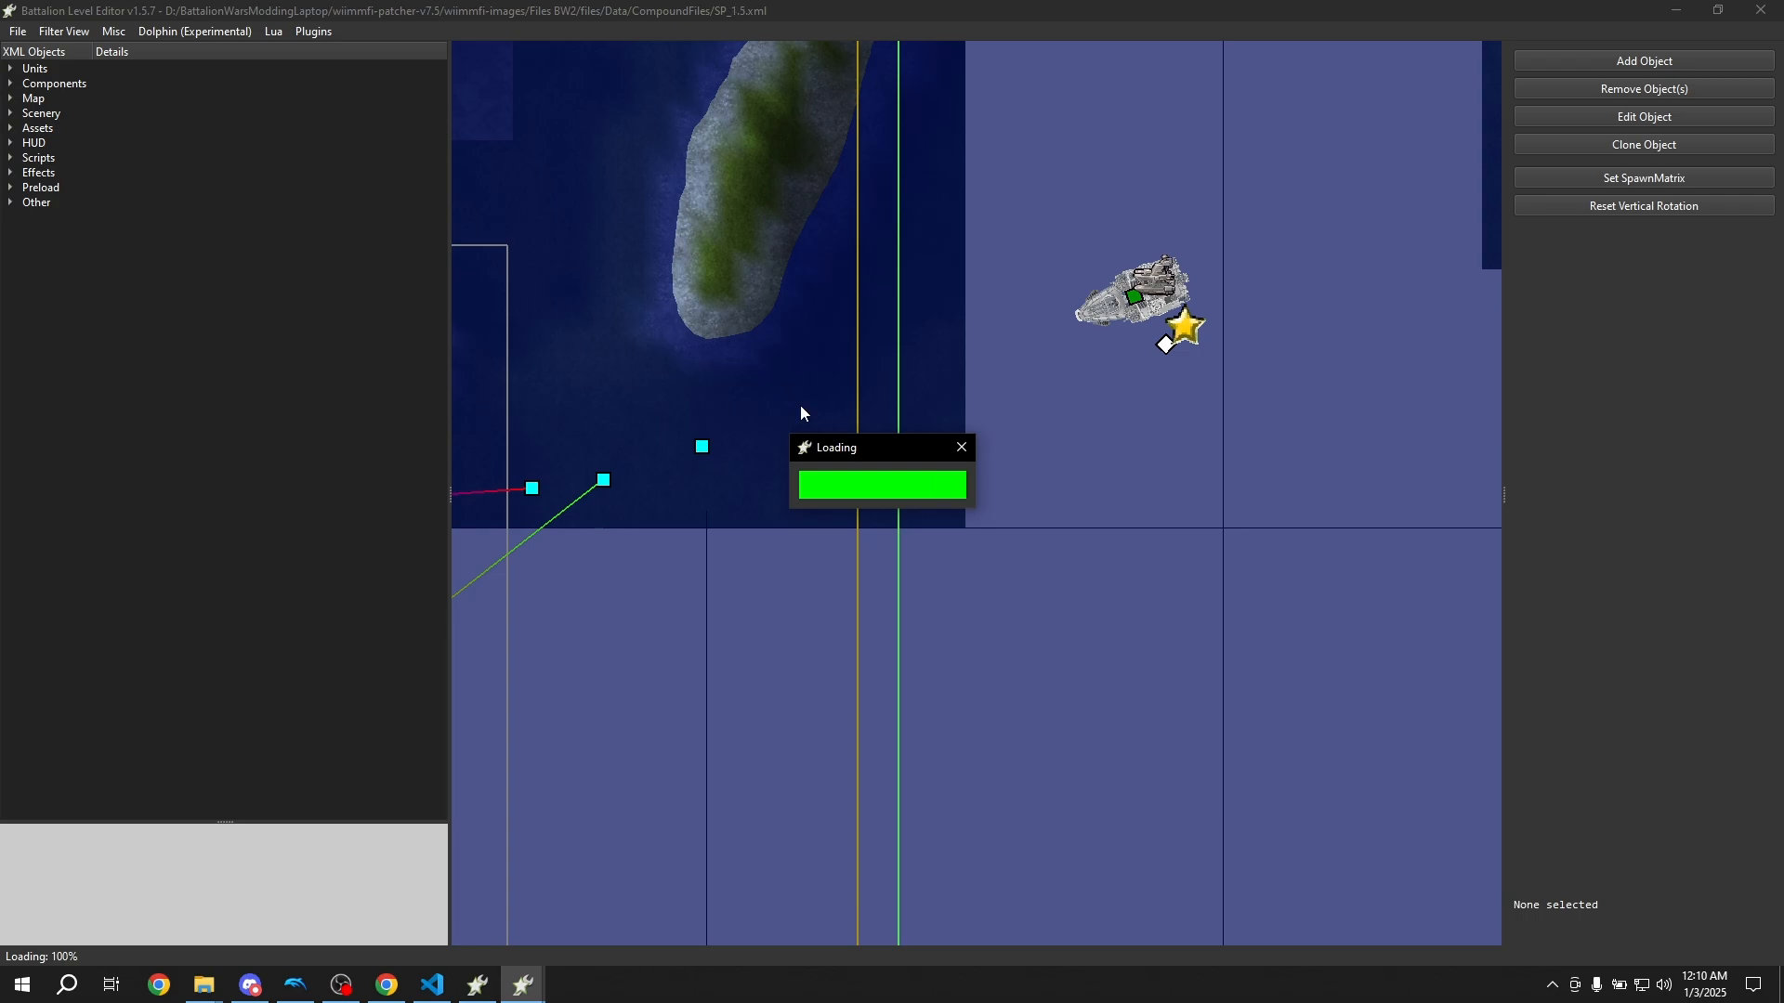
pyautogui.scroll(-4, 801, 444)
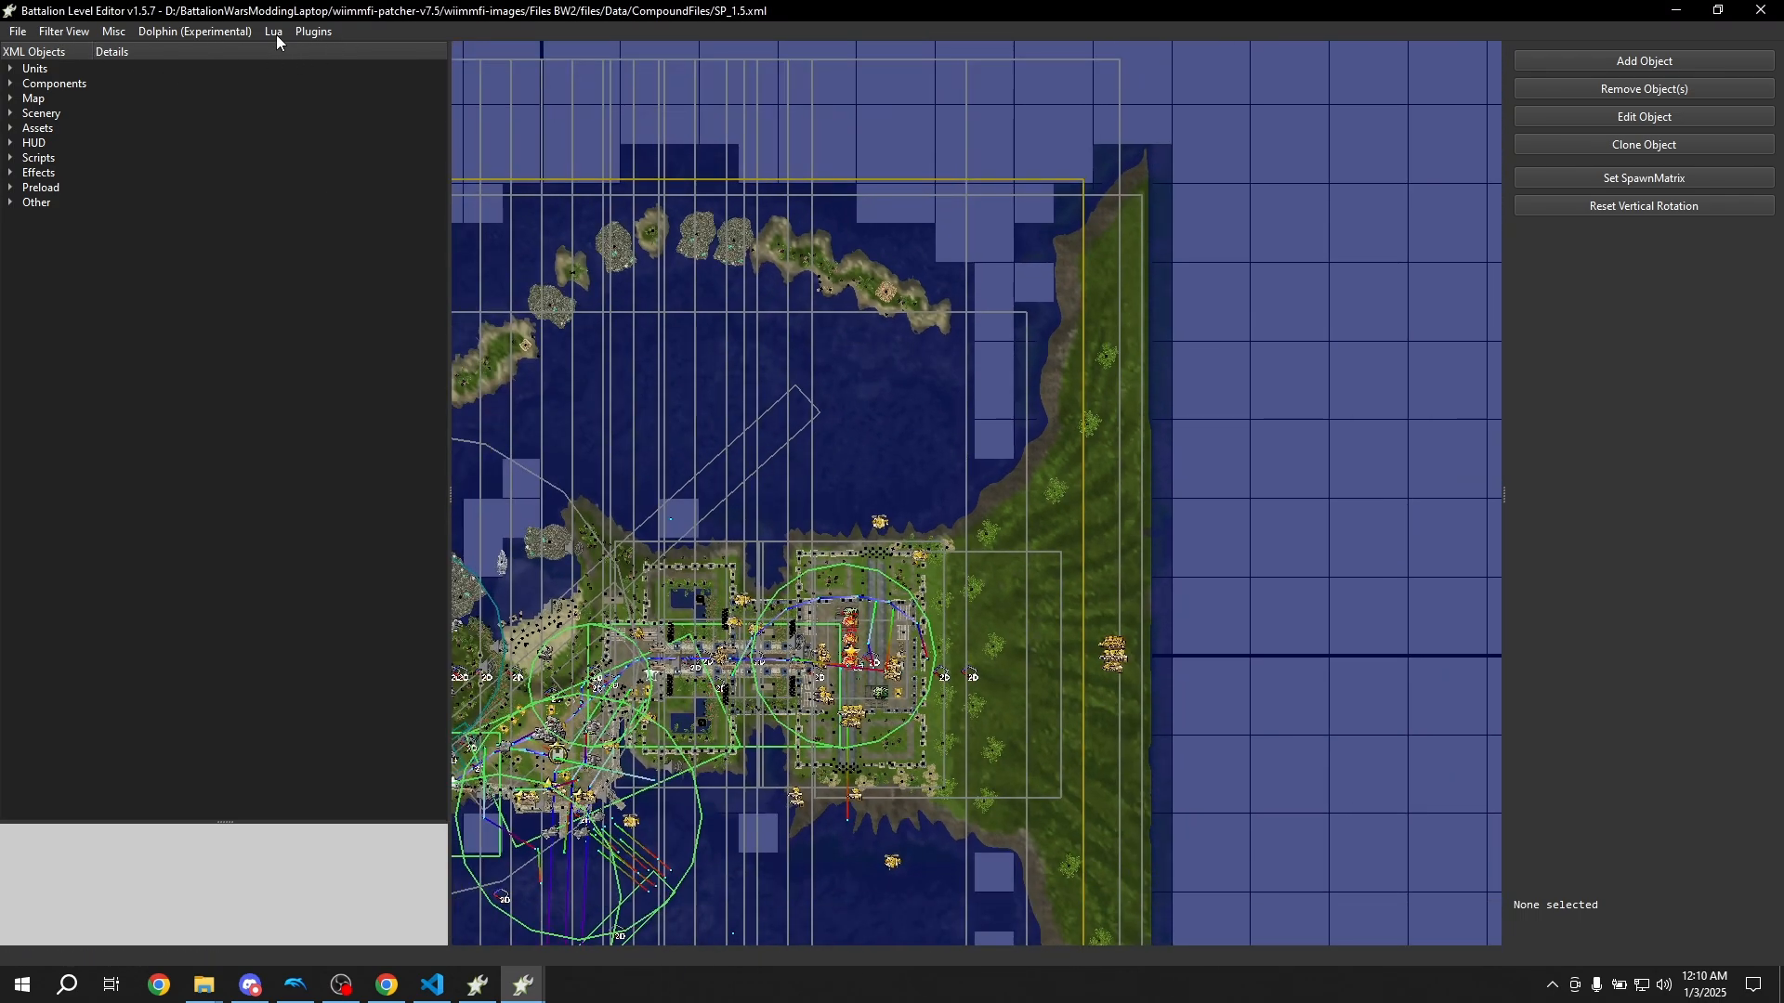
# Quick Import the Solar Dreadnought bundle from the bw2 objects folder and select the imported ship on the map
pyautogui.click(314, 32)
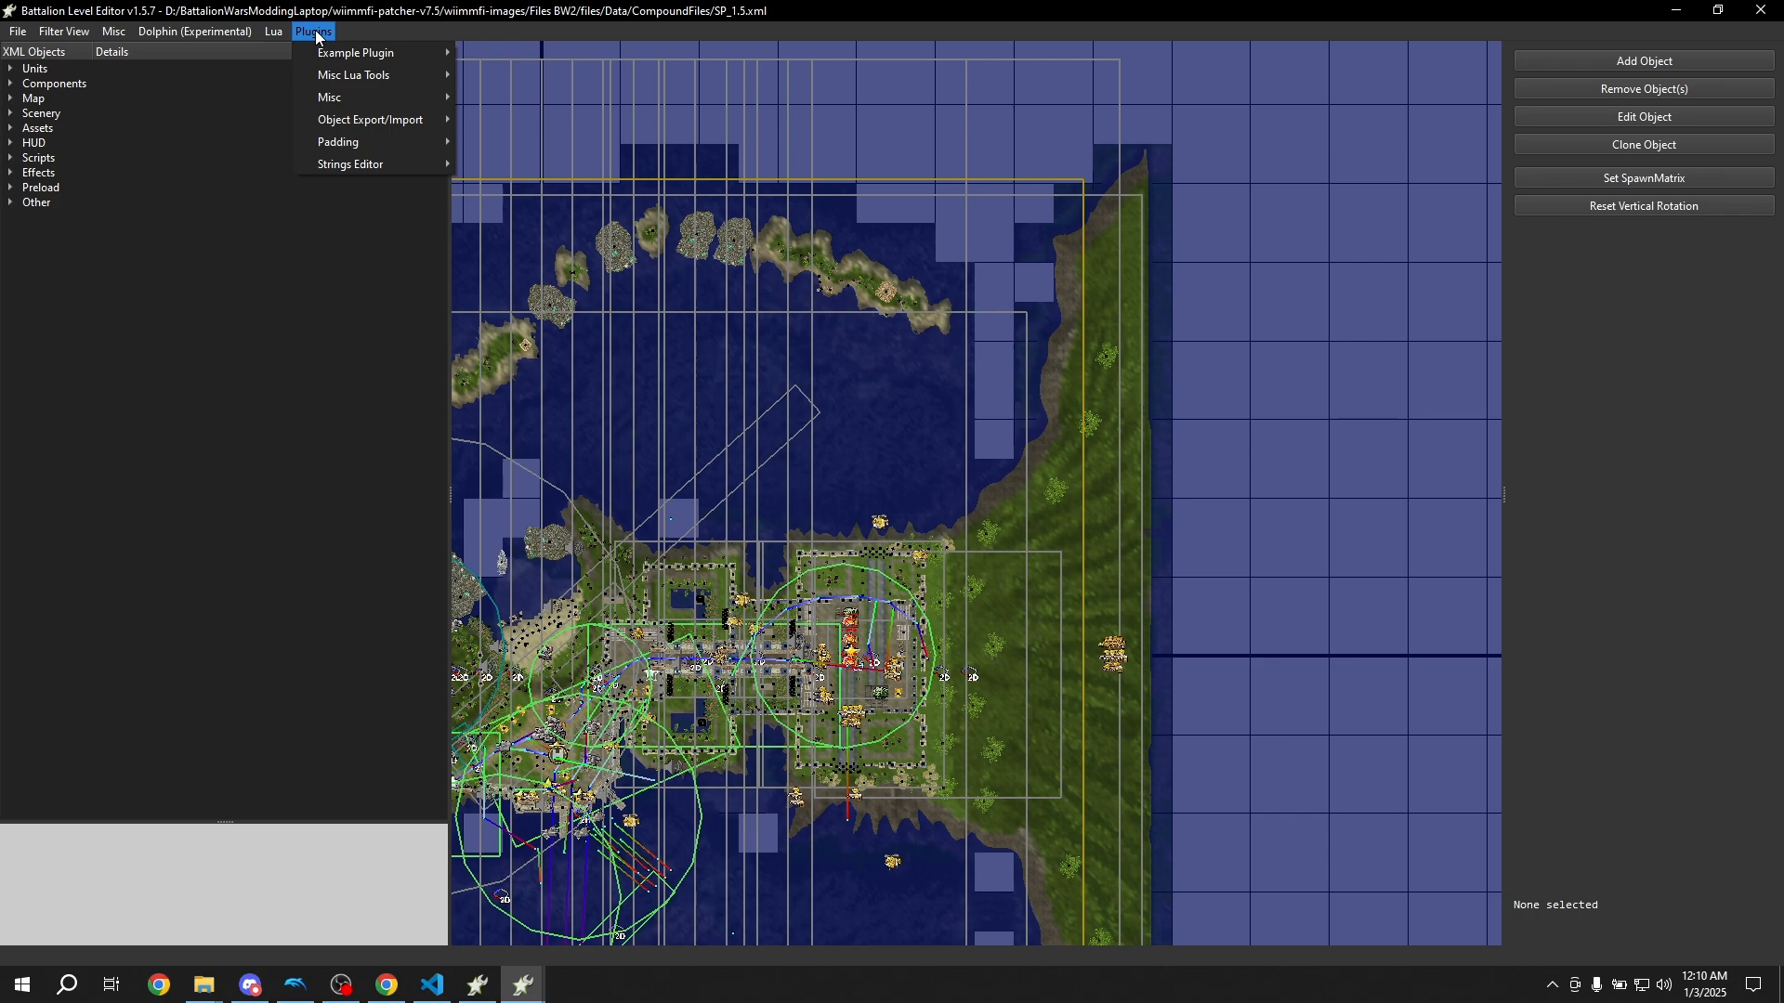
pyautogui.moveTo(379, 121)
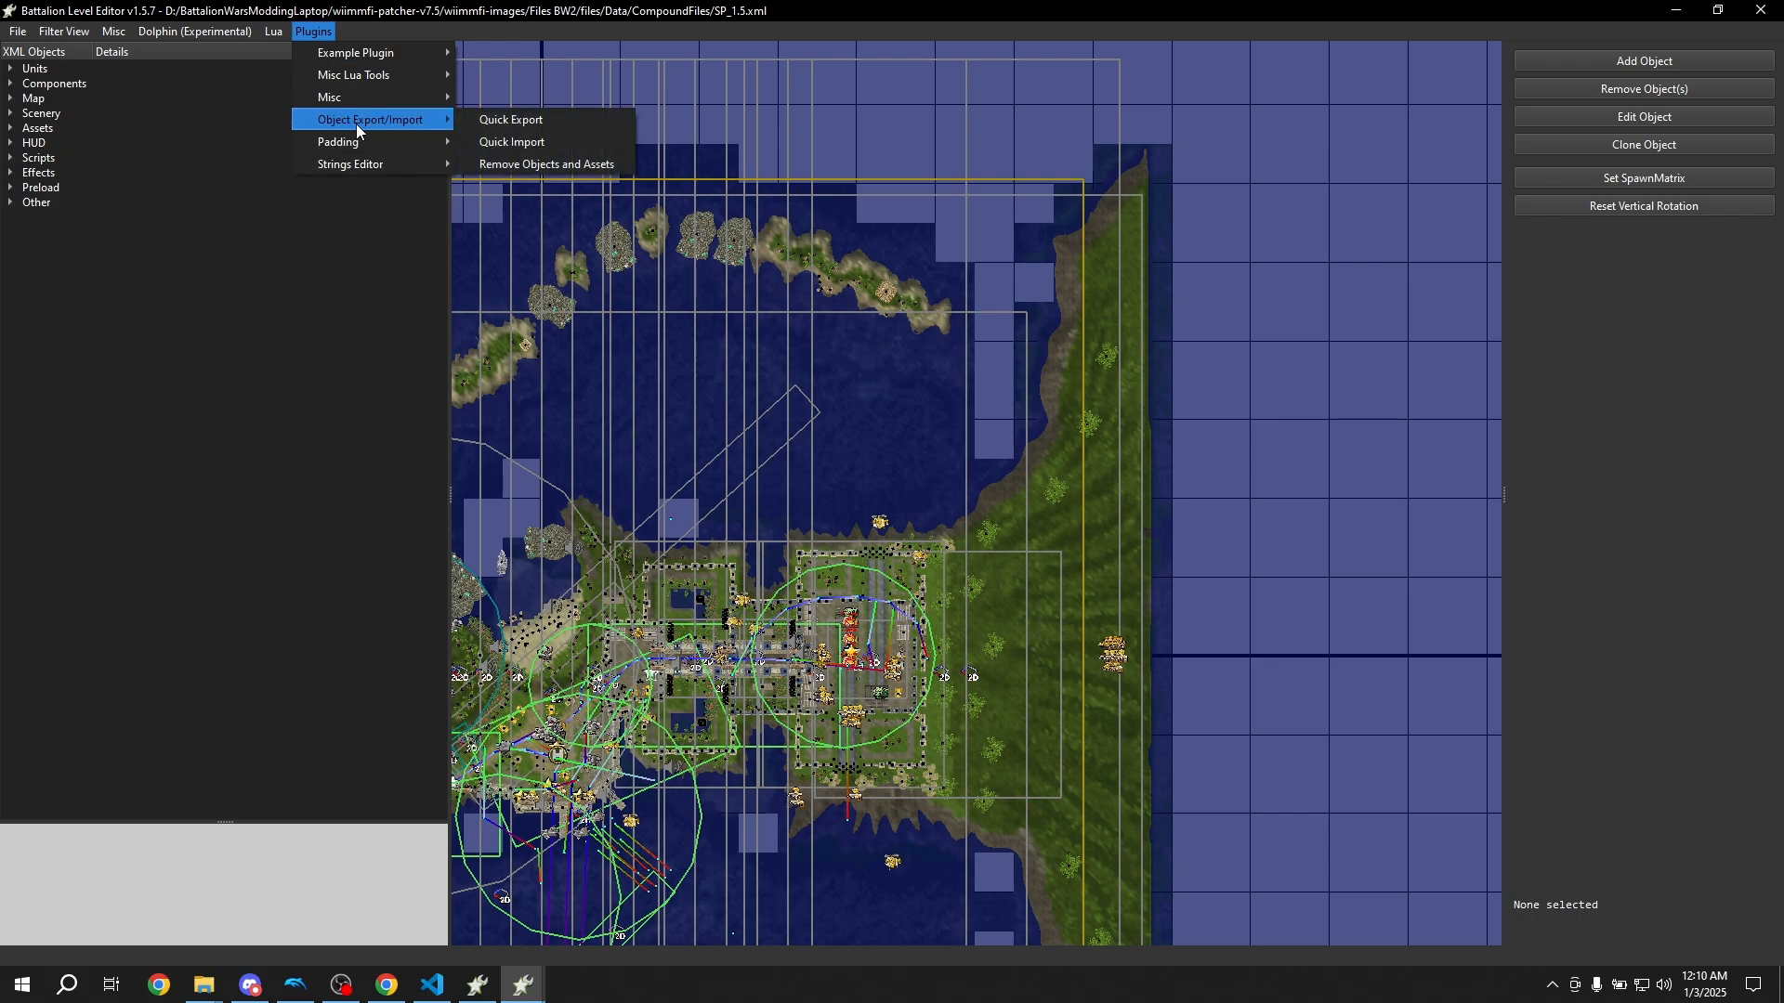
pyautogui.click(512, 144)
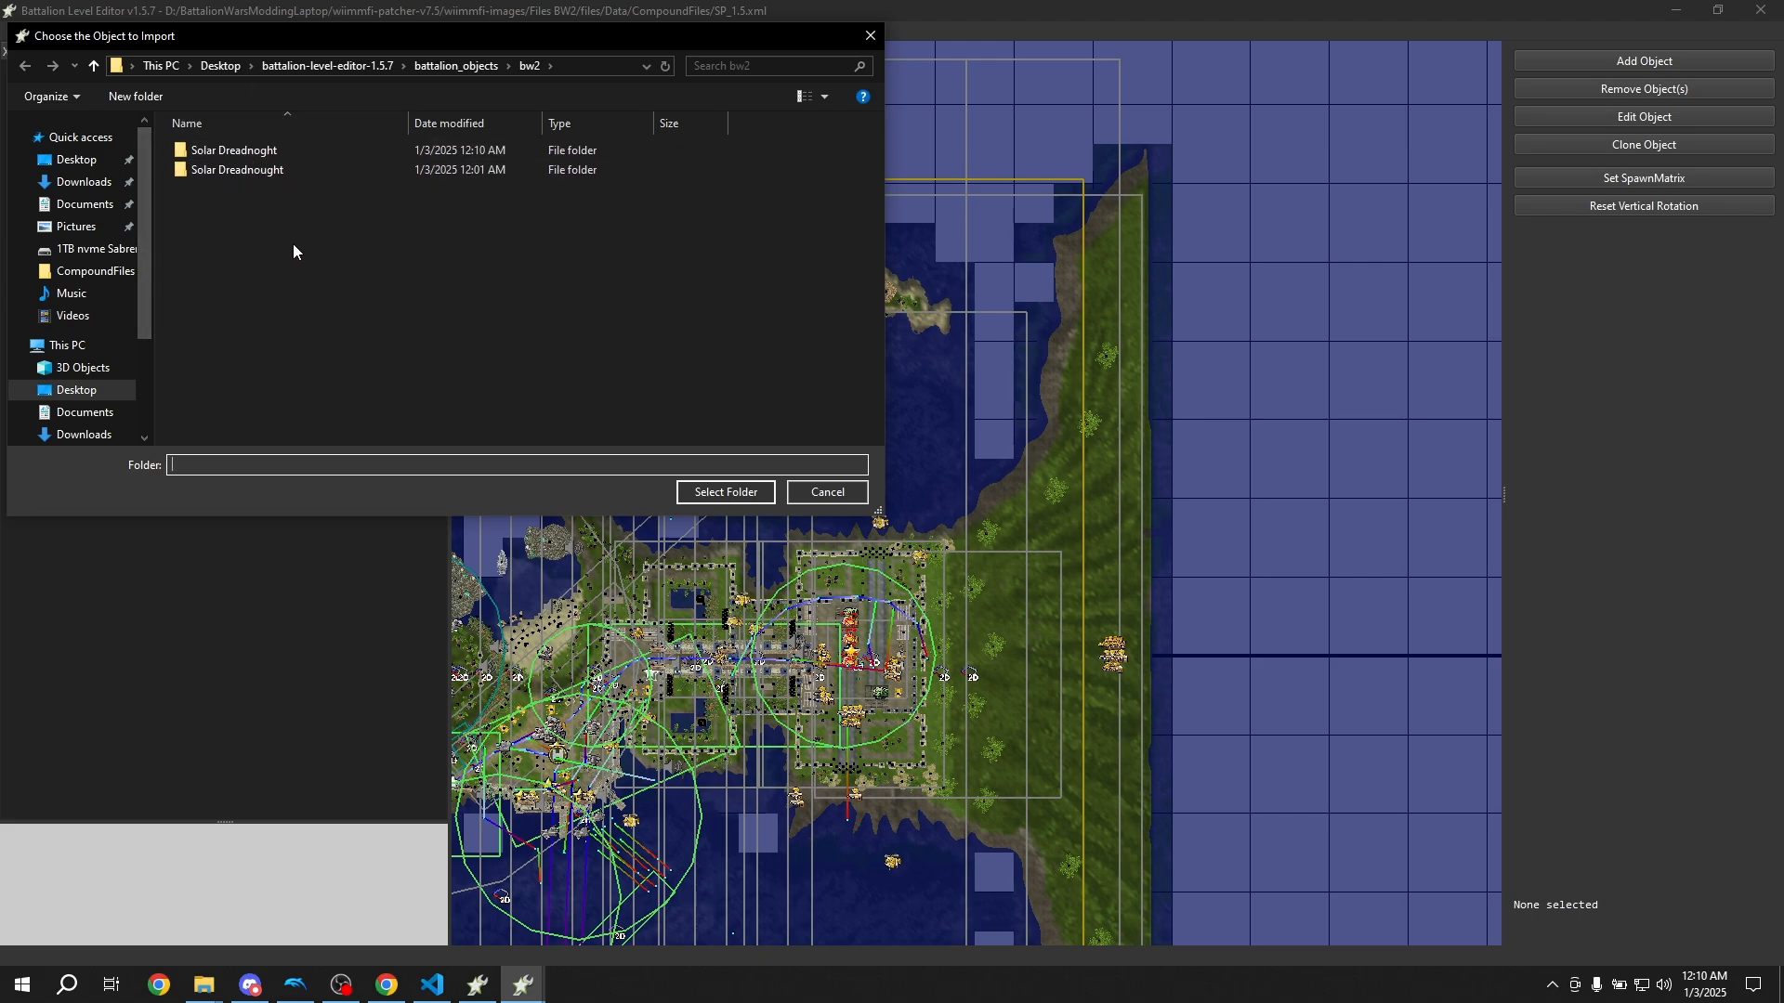
pyautogui.doubleClick(247, 167)
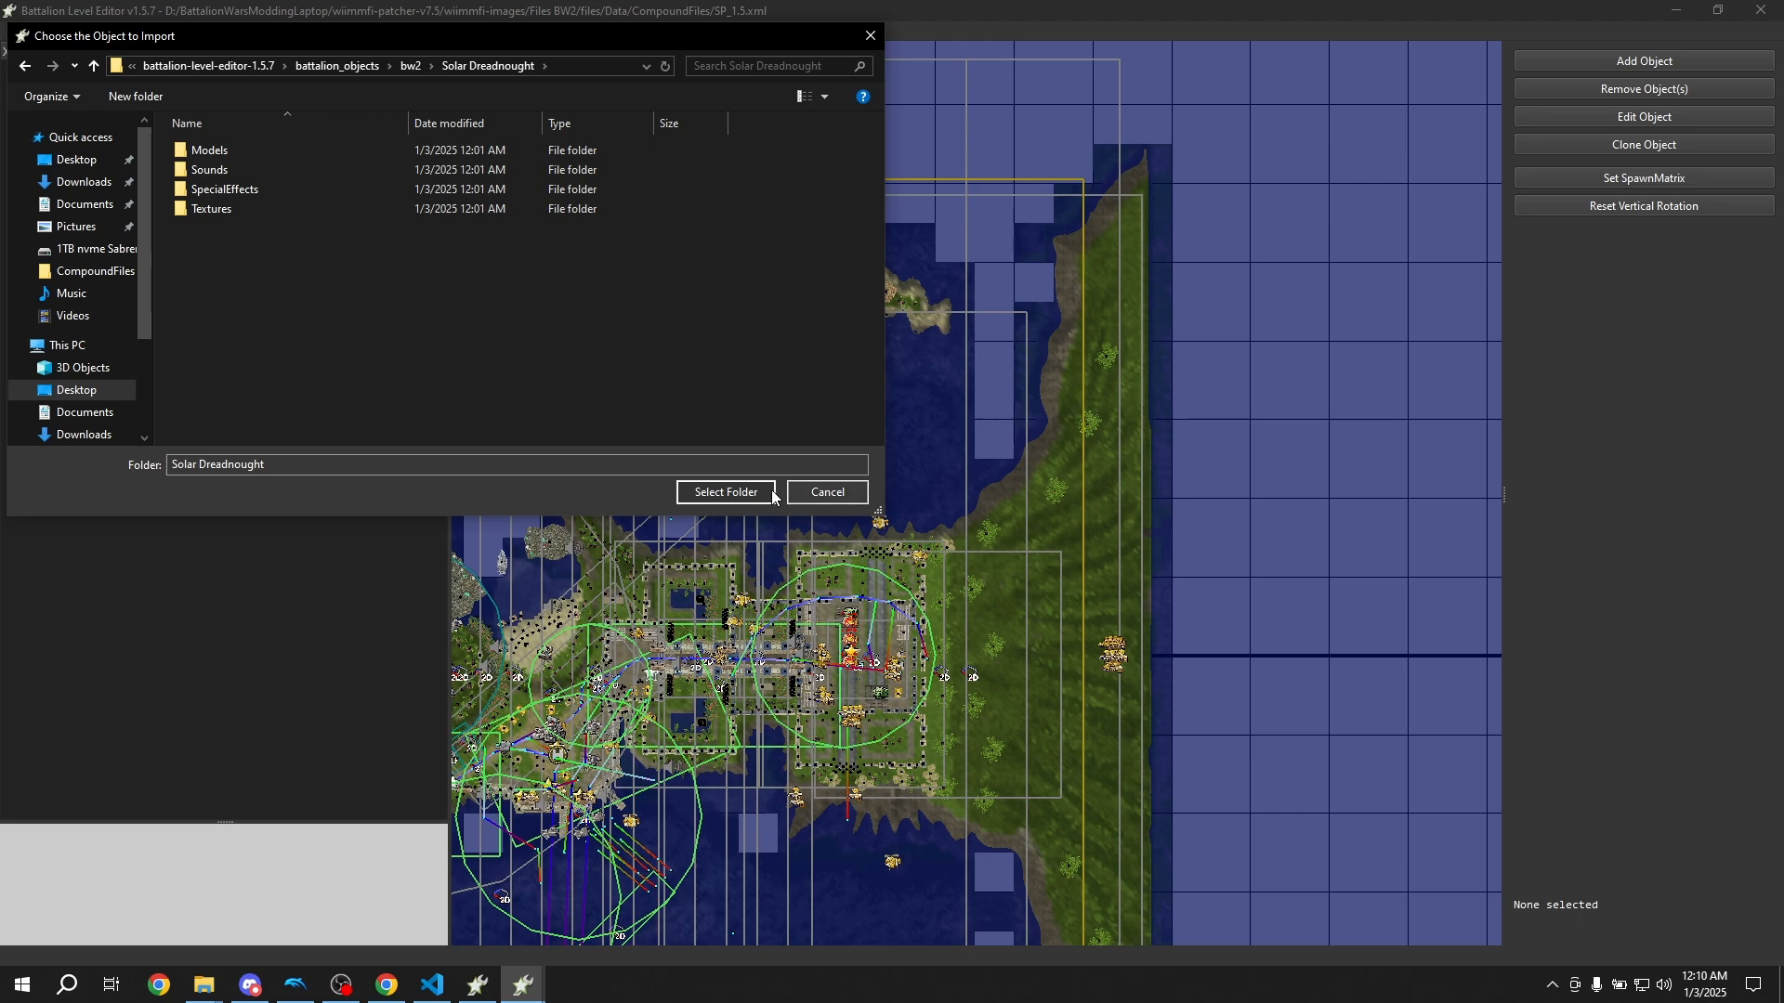
pyautogui.click(25, 66)
pyautogui.click(713, 493)
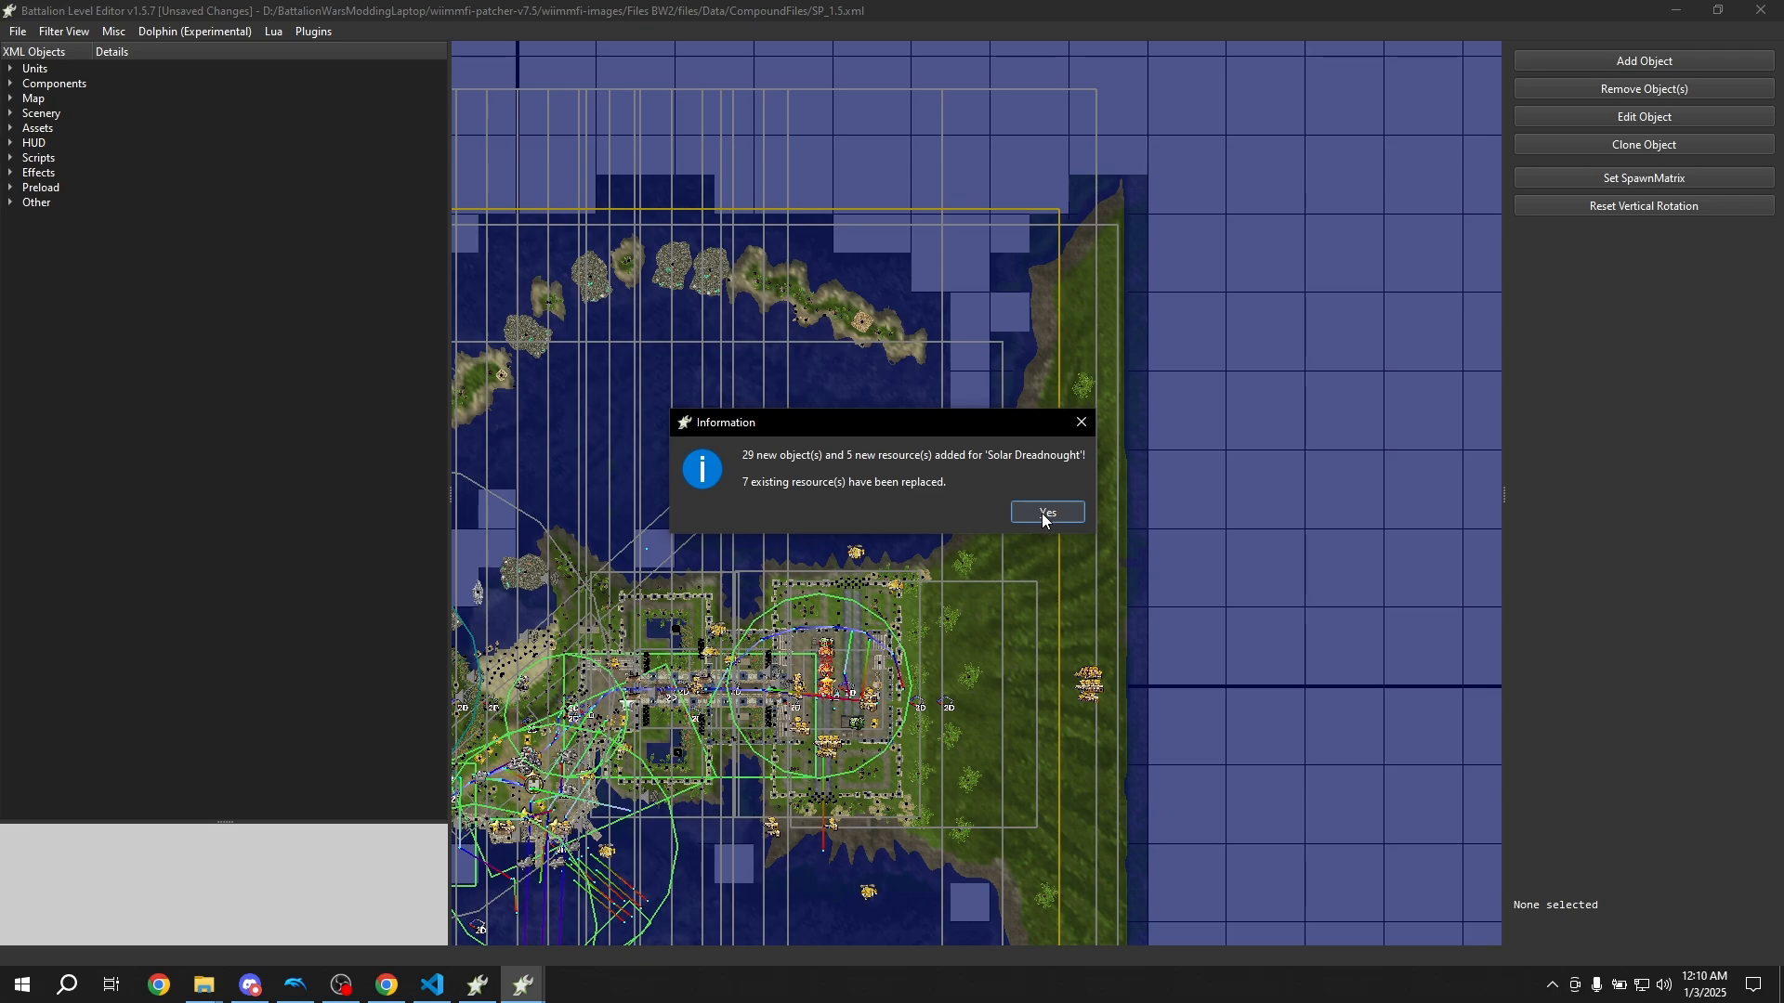
pyautogui.click(1044, 512)
pyautogui.scroll(8, 979, 609)
pyautogui.click(980, 488)
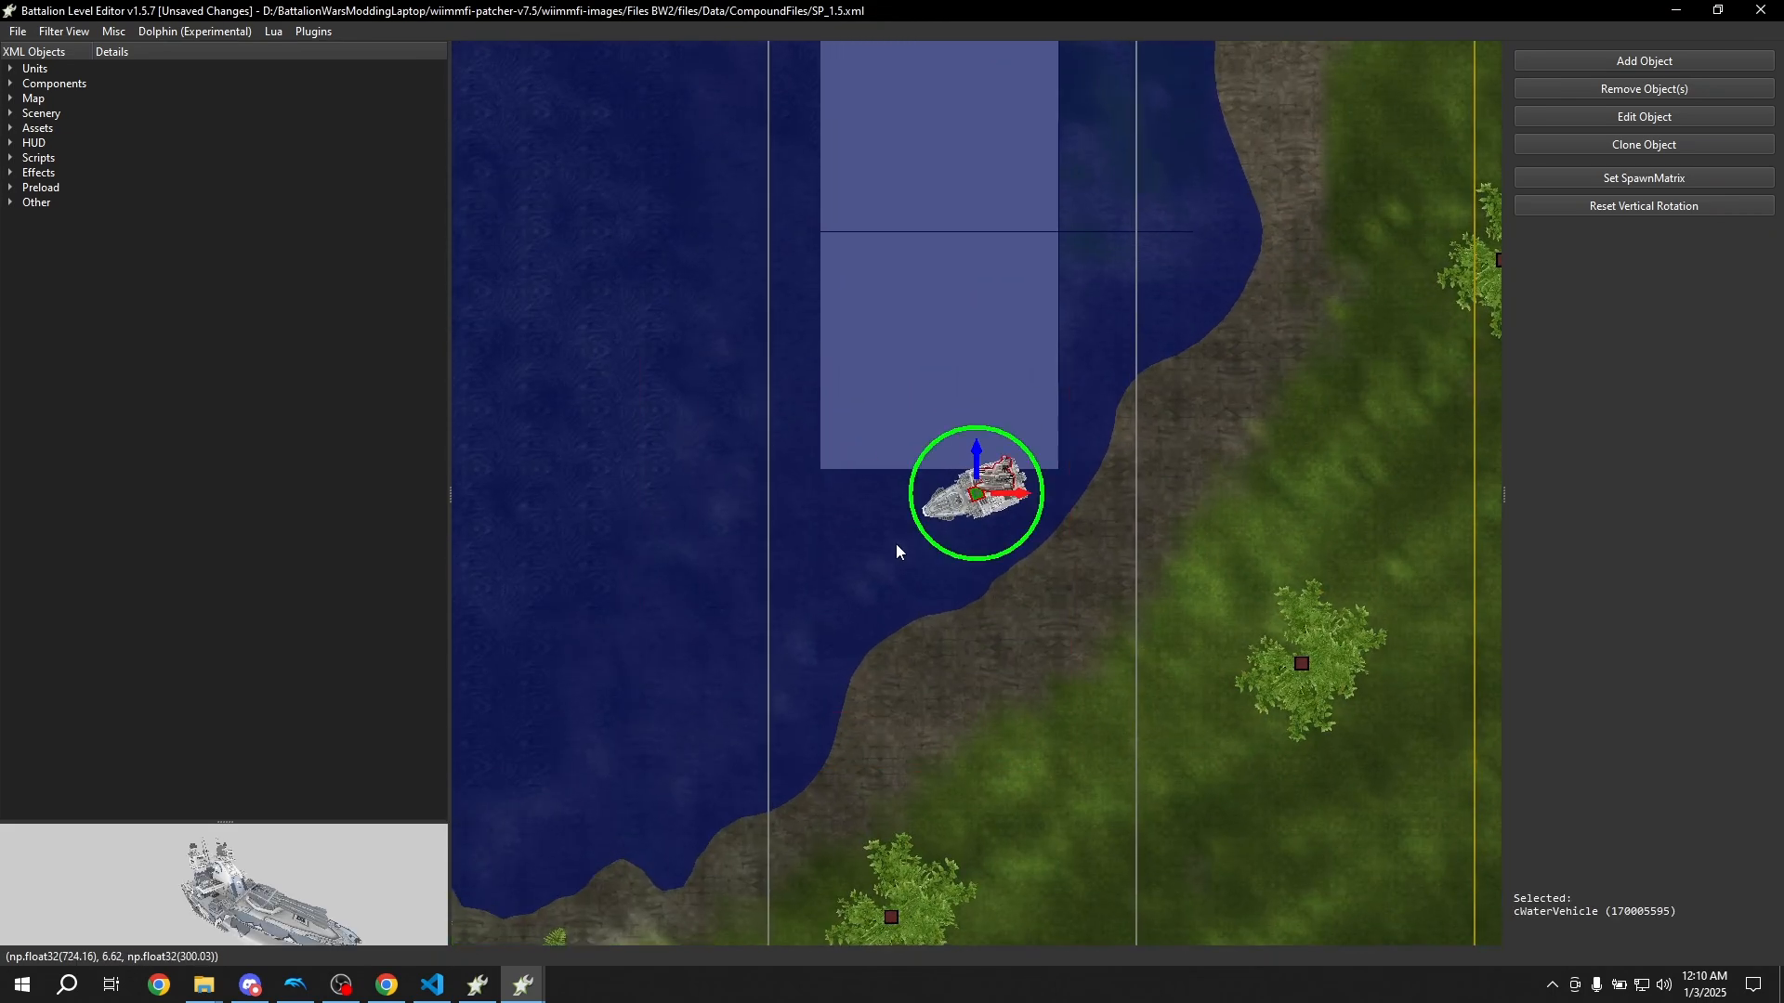
# Move the imported dreadnought across the map to open water beside the group of ships near the P1 start
pyautogui.scroll(-8, 915, 562)
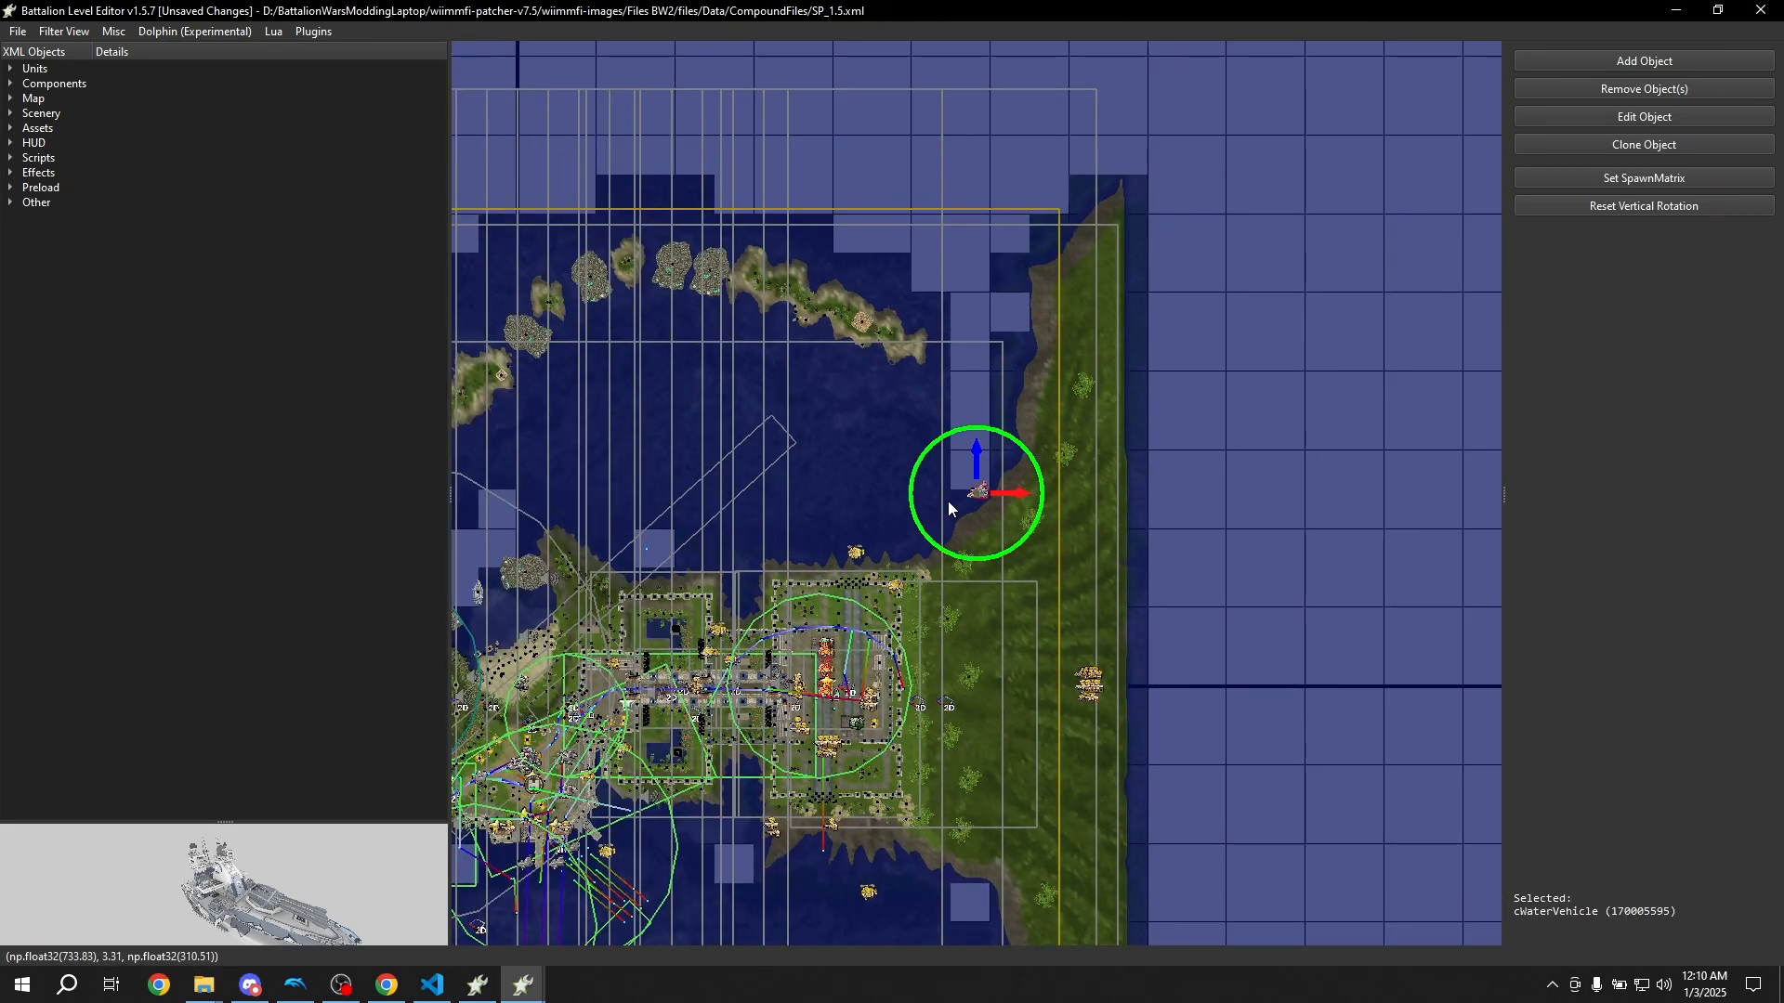
pyautogui.moveTo(975, 493); pyautogui.dragTo(564, 472)
pyautogui.moveTo(877, 460); pyautogui.dragTo(1429, 230, button='middle')
pyautogui.moveTo(957, 300); pyautogui.dragTo(1098, 232, button='middle')
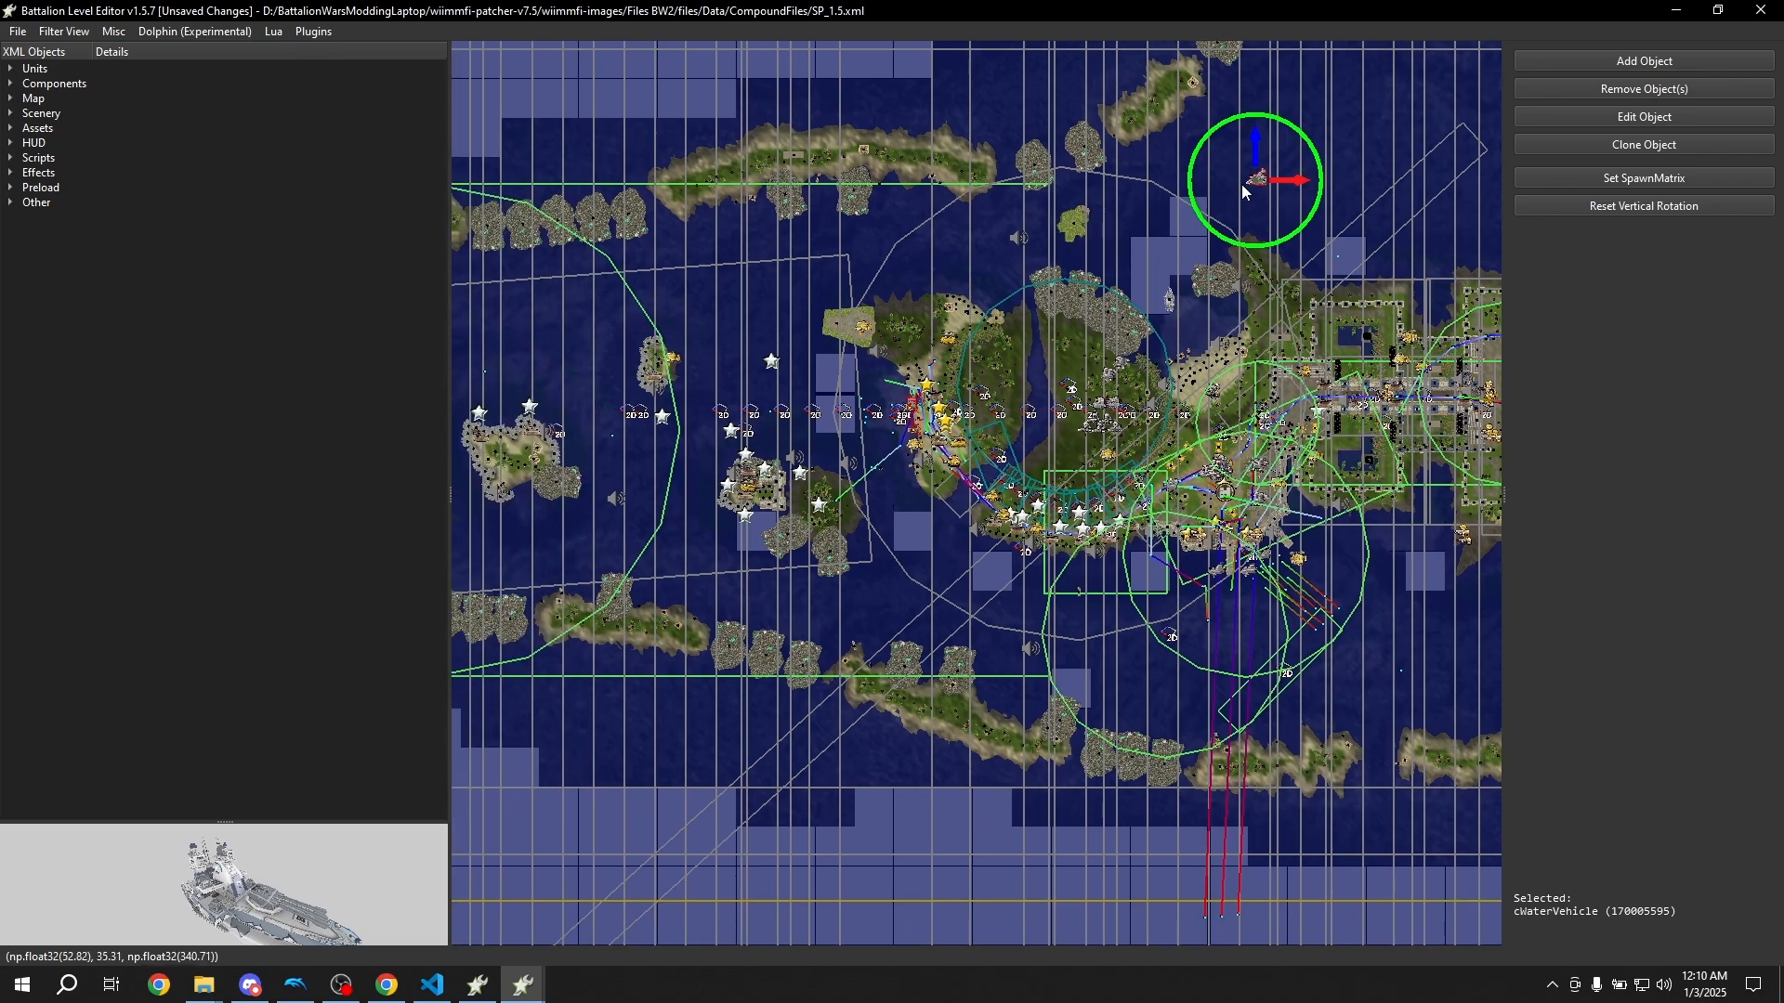
pyautogui.moveTo(1254, 181); pyautogui.dragTo(554, 331)
pyautogui.moveTo(656, 379); pyautogui.dragTo(1473, 272, button='middle')
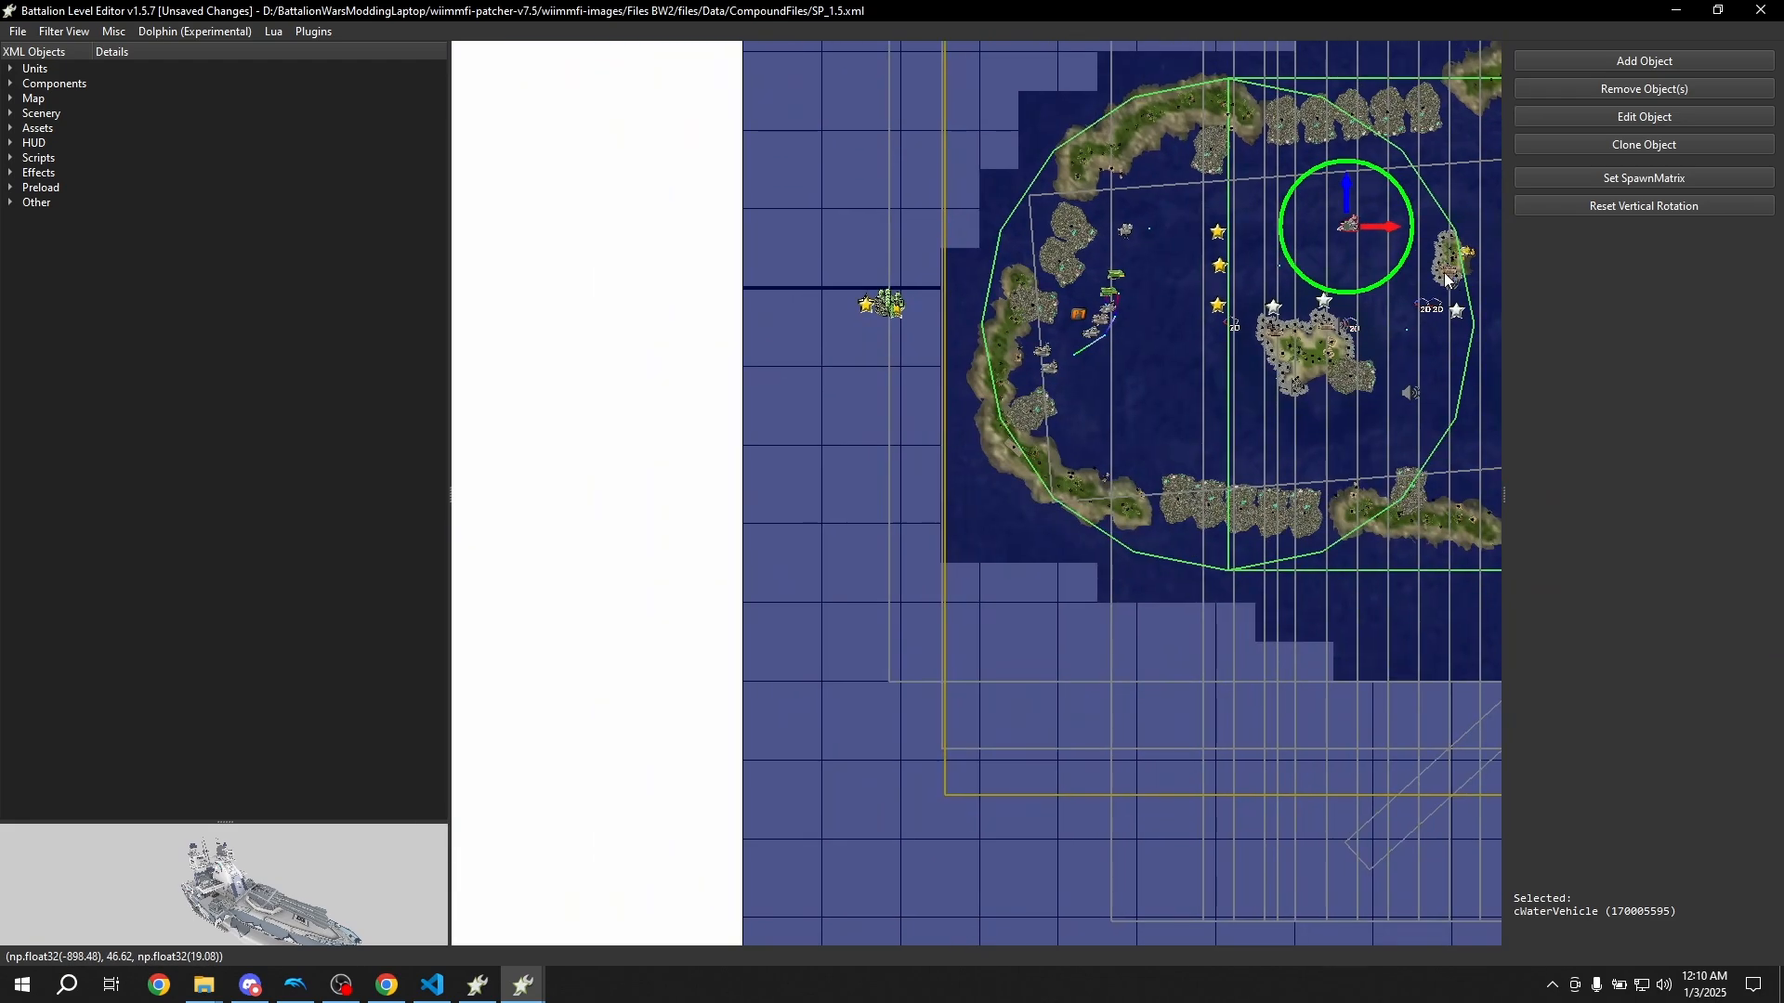
pyautogui.moveTo(1347, 225); pyautogui.dragTo(1149, 318)
pyautogui.scroll(8, 1149, 319)
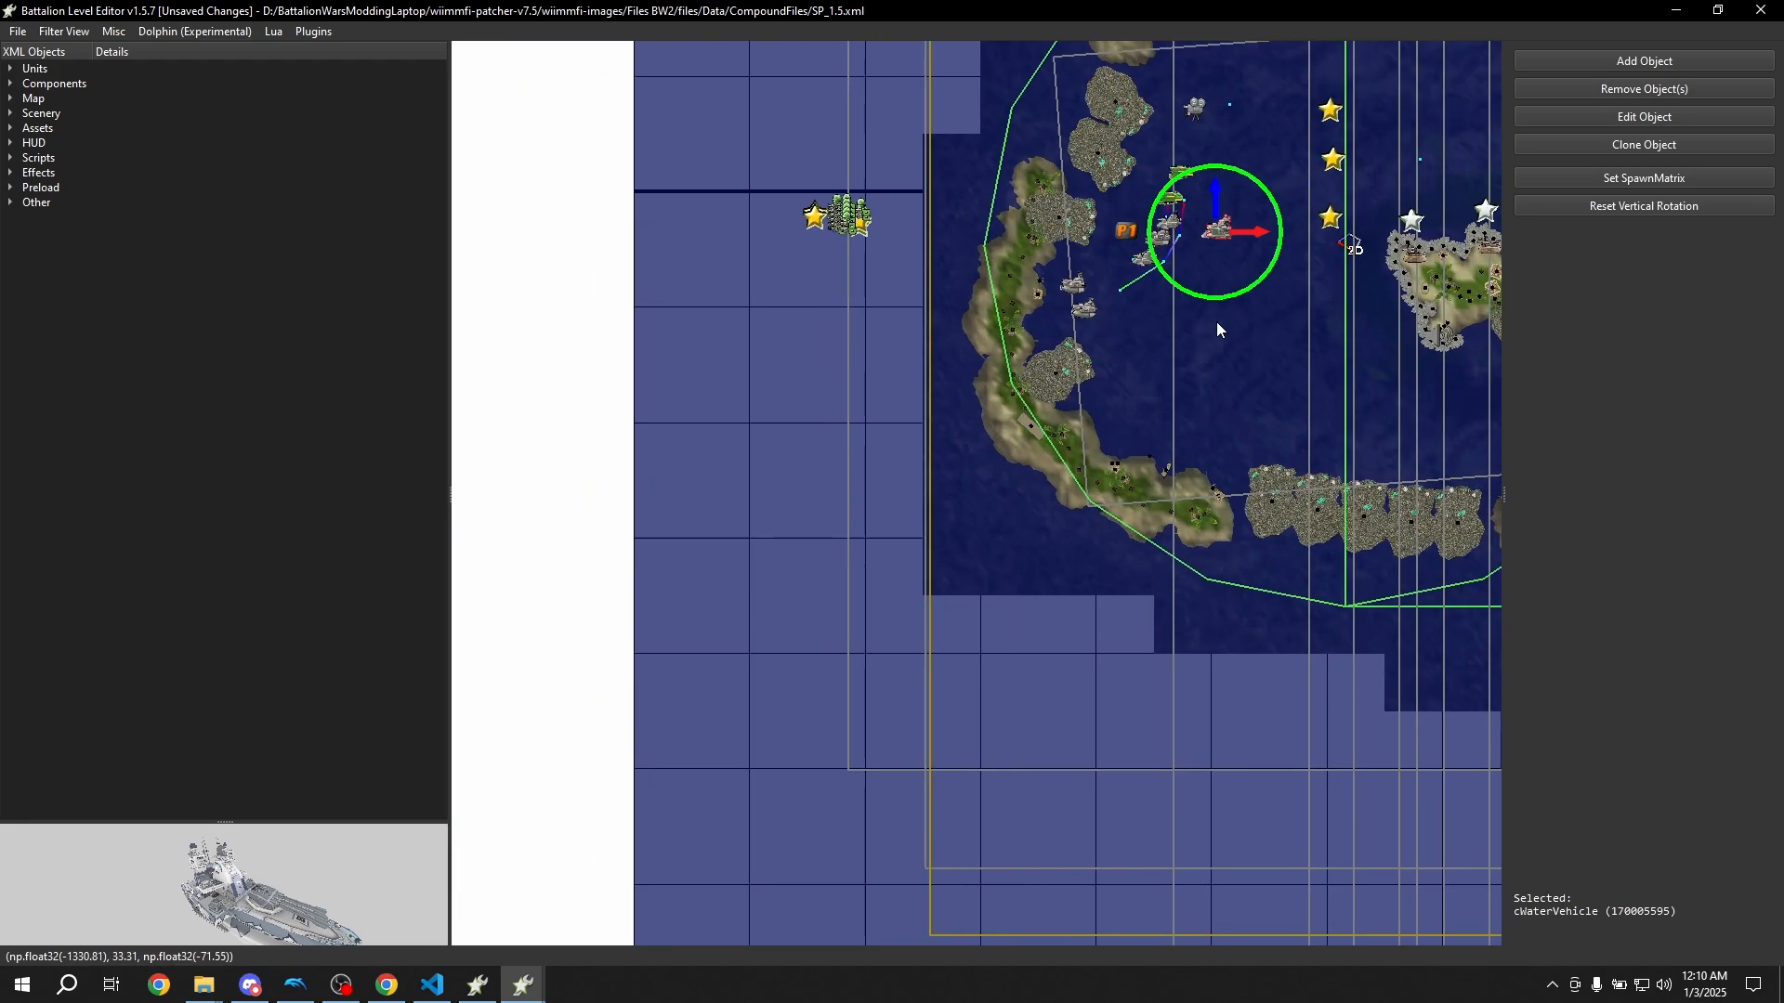
pyautogui.moveTo(1217, 322); pyautogui.dragTo(1063, 462, button='middle')
pyautogui.scroll(2, 1003, 479)
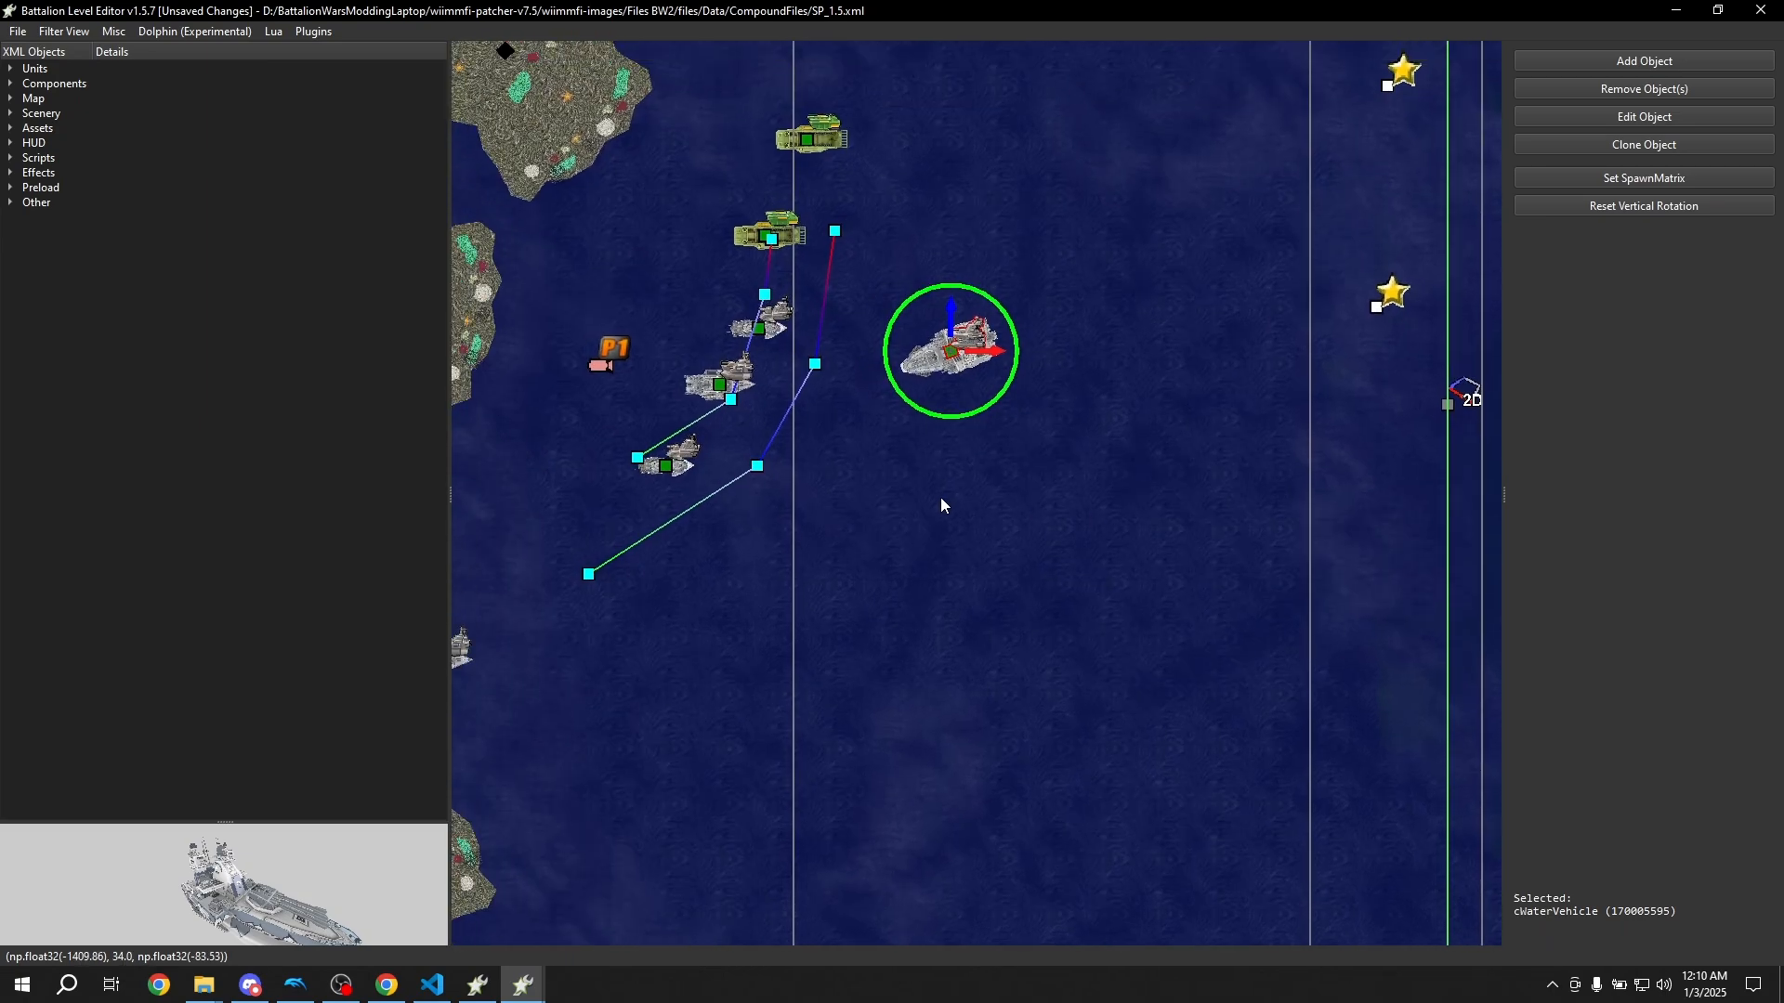
# Set the dreadnought's mUnitInstanceFlags to 0 in its XML data, save the object and close its edit window
pyautogui.click(1570, 117)
pyautogui.scroll(-4, 158, 335)
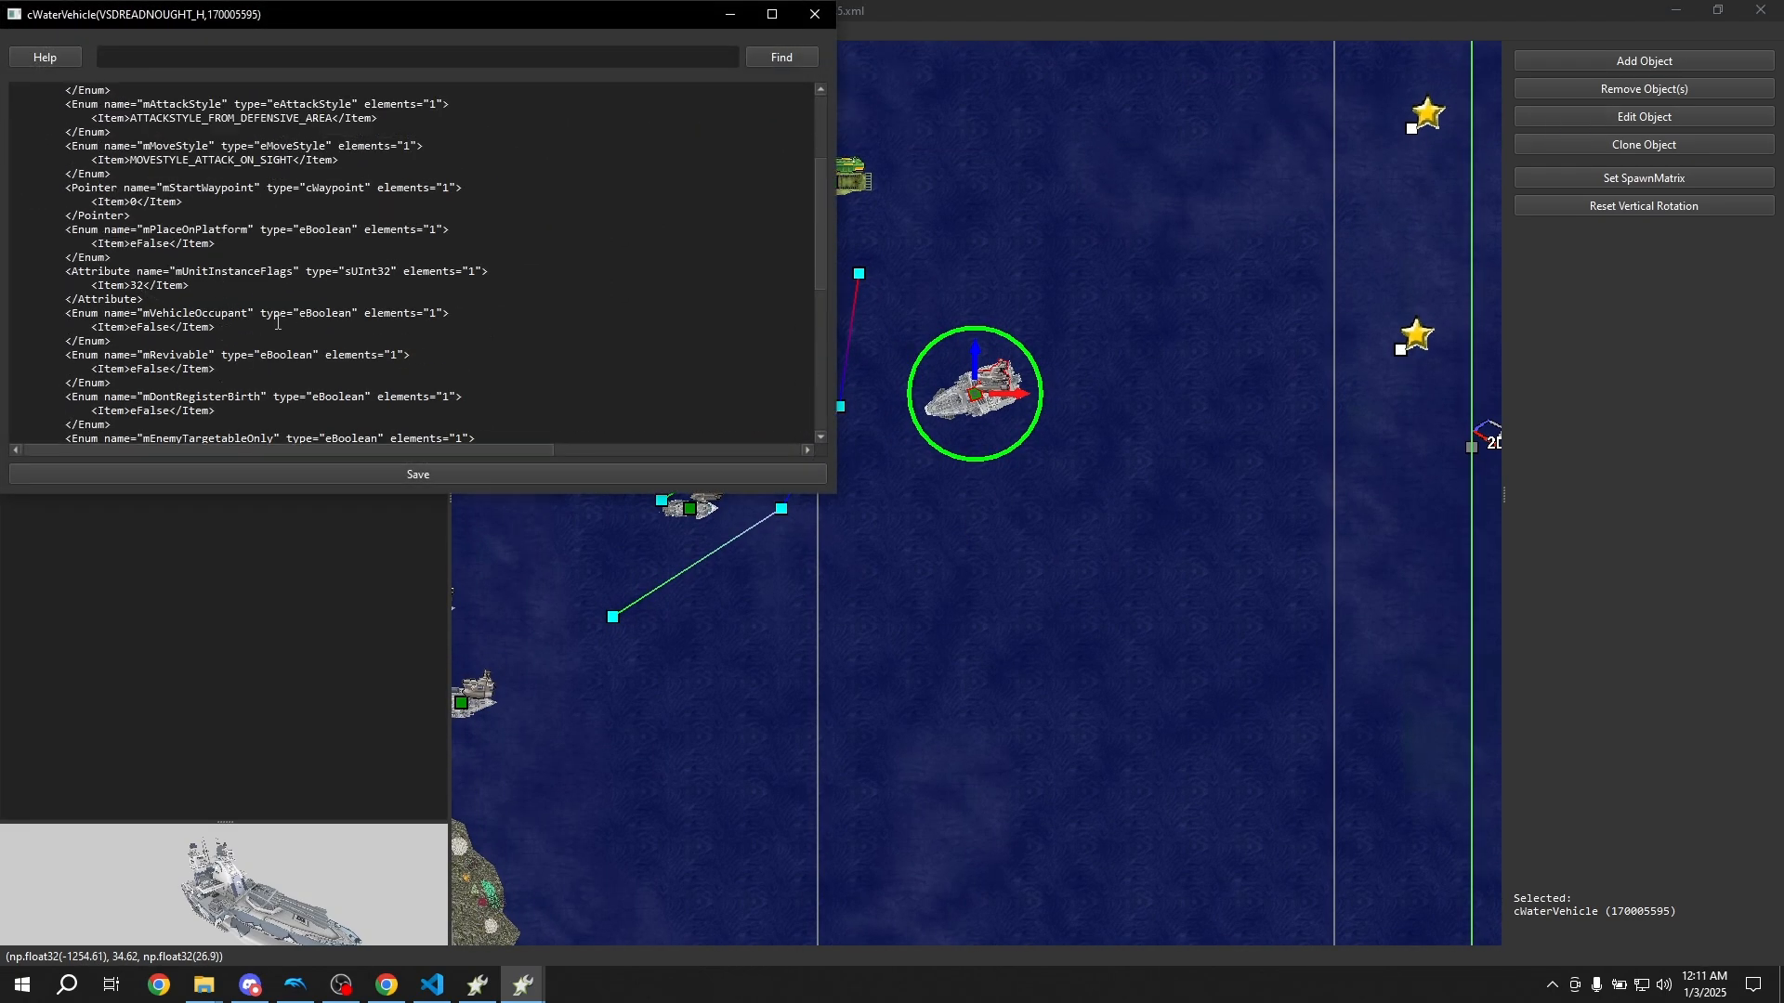
pyautogui.press('BackSpace')
pyautogui.press('BackSpace')
pyautogui.write('0')
pyautogui.click(438, 477)
pyautogui.click(815, 14)
# Save the SP_1.5.xml level with the relocated dreadnought
pyautogui.scroll(4, 1140, 390)
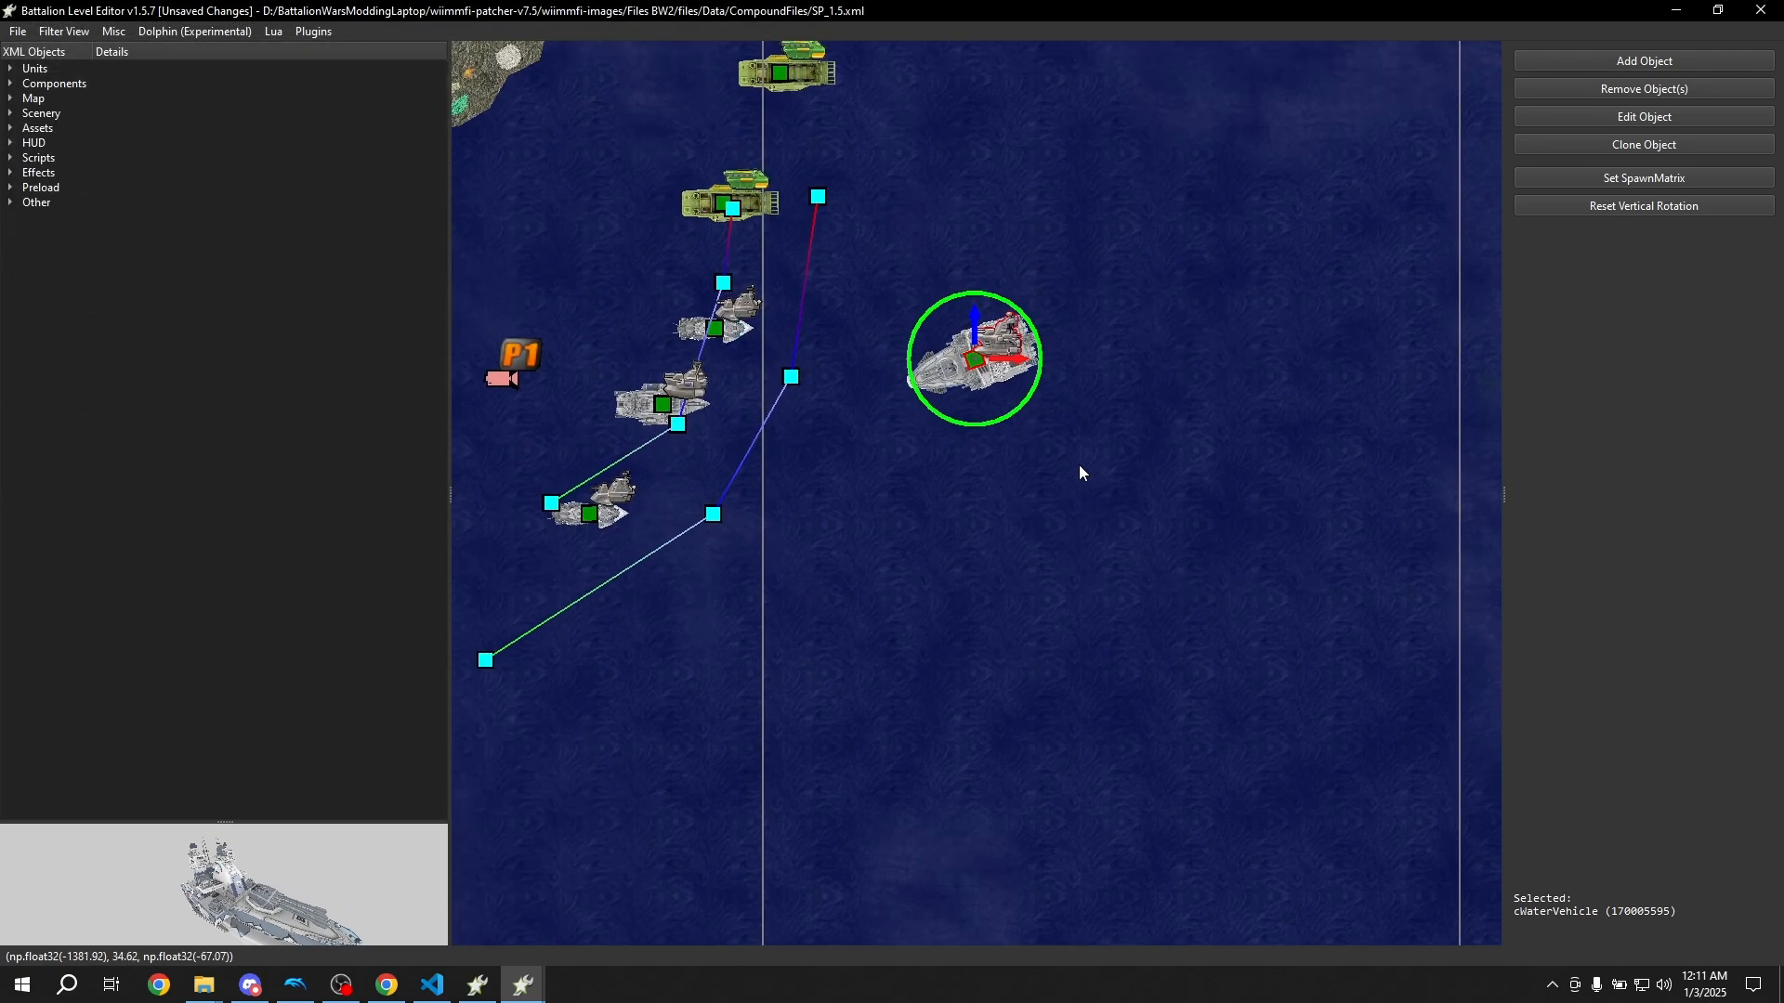
pyautogui.scroll(-3, 934, 401)
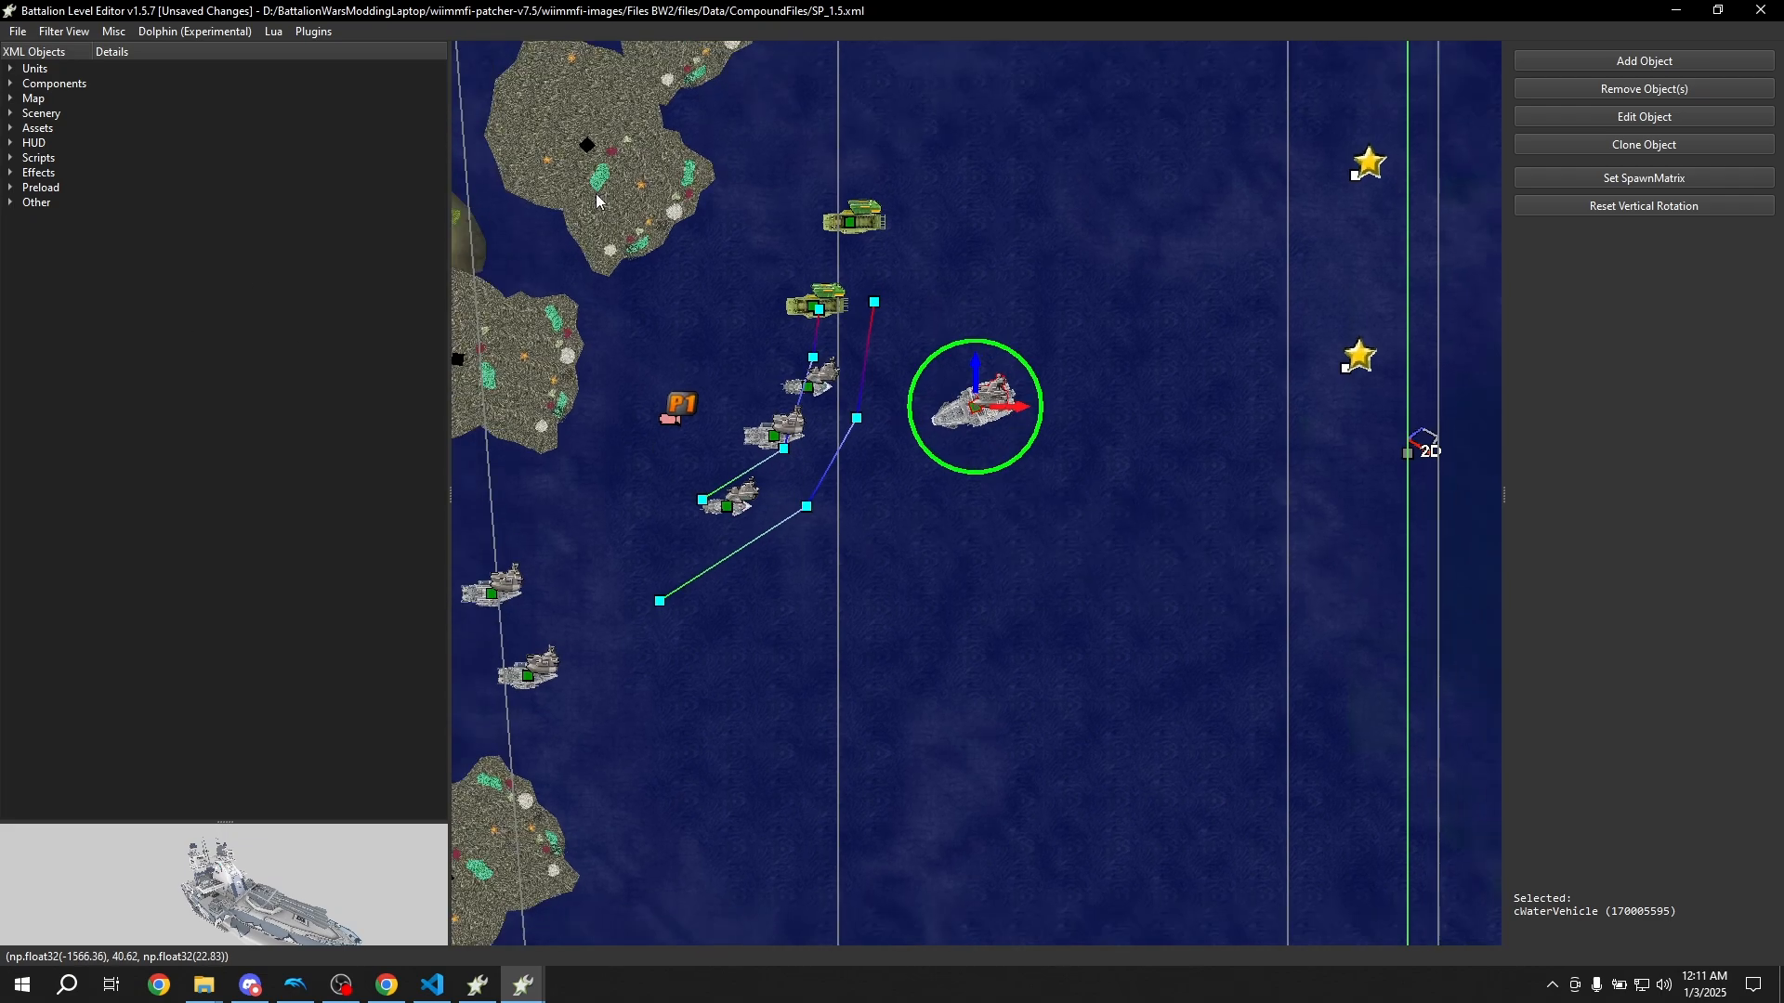
pyautogui.click(17, 32)
pyautogui.click(43, 98)
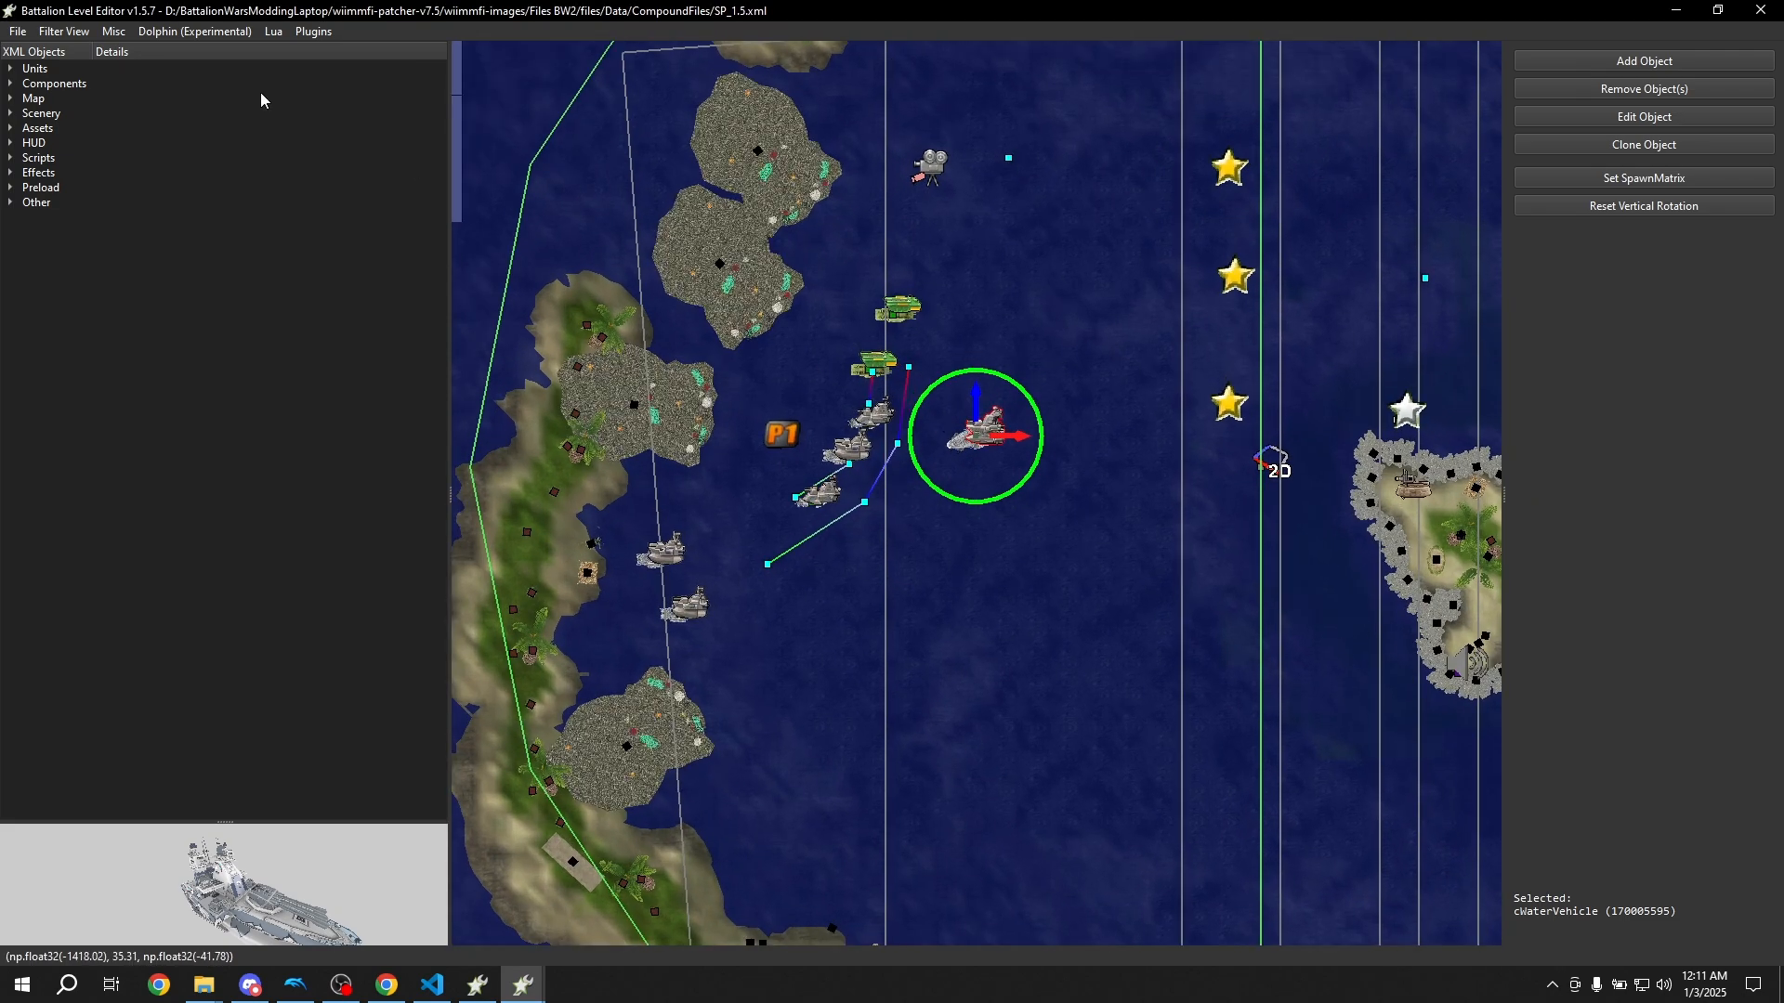
pyautogui.scroll(2, 1074, 483)
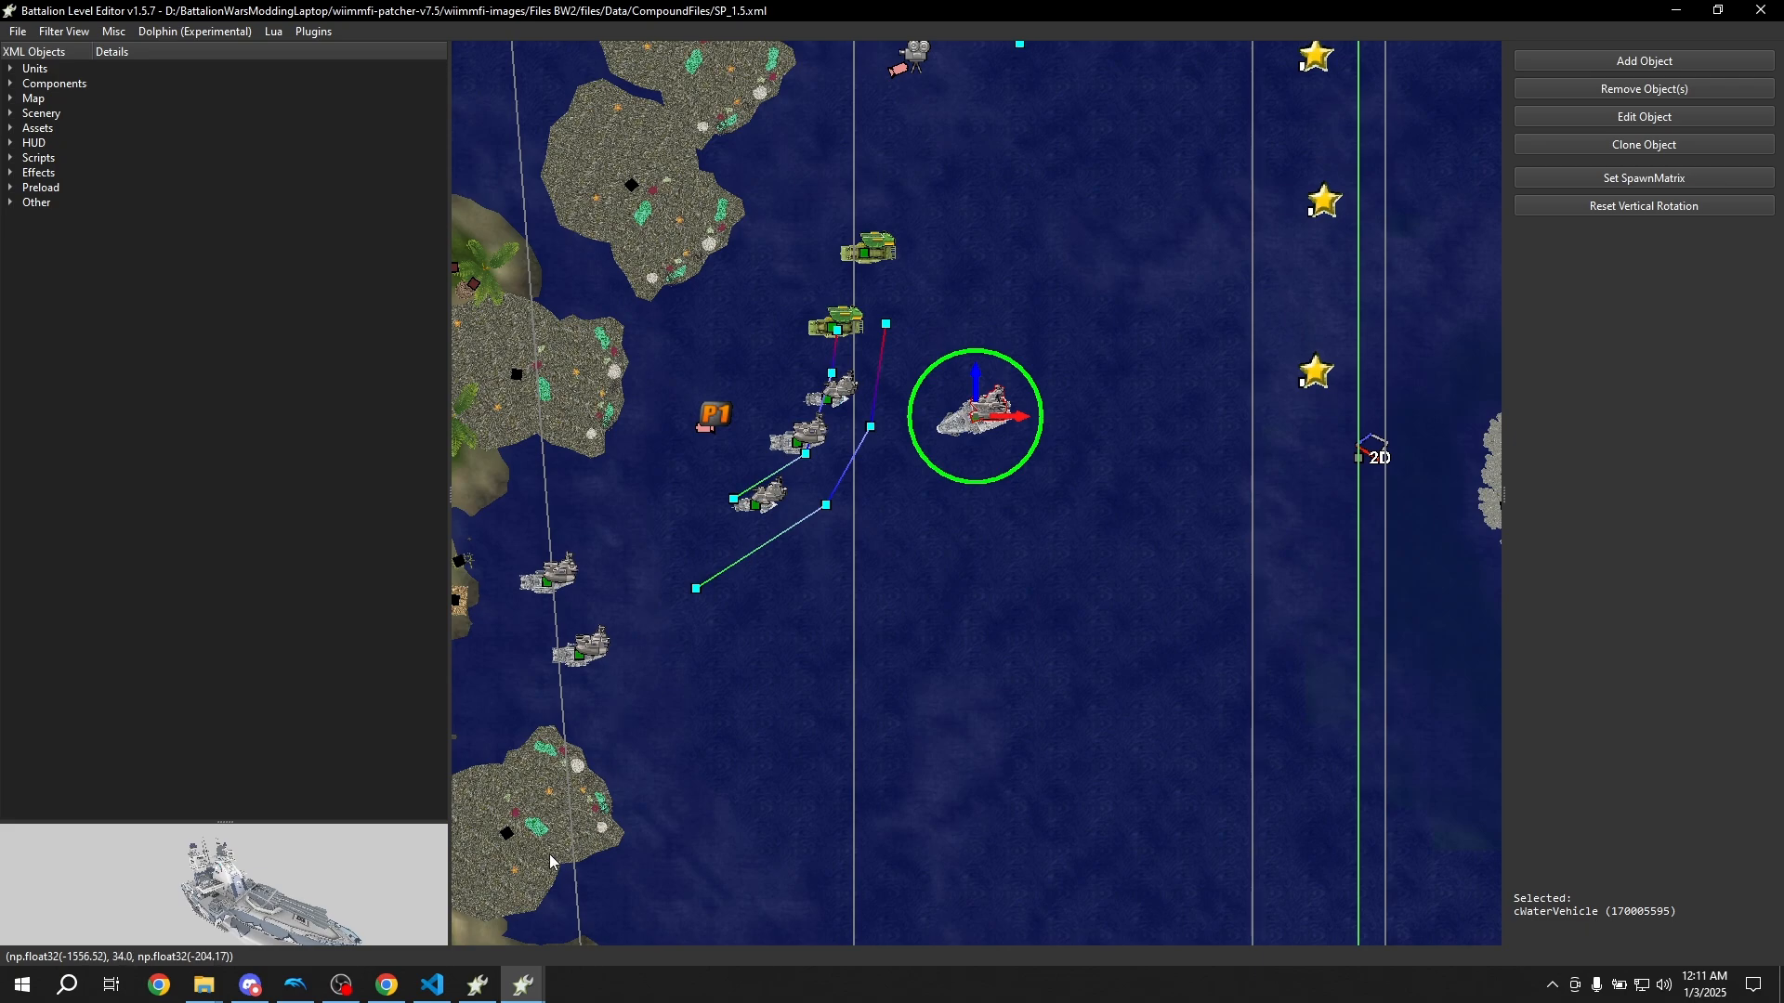
# Switch to Dolphin and boot Battalion Wars 2 from main.dol in the sys folder of Files BW2
pyautogui.click(295, 985)
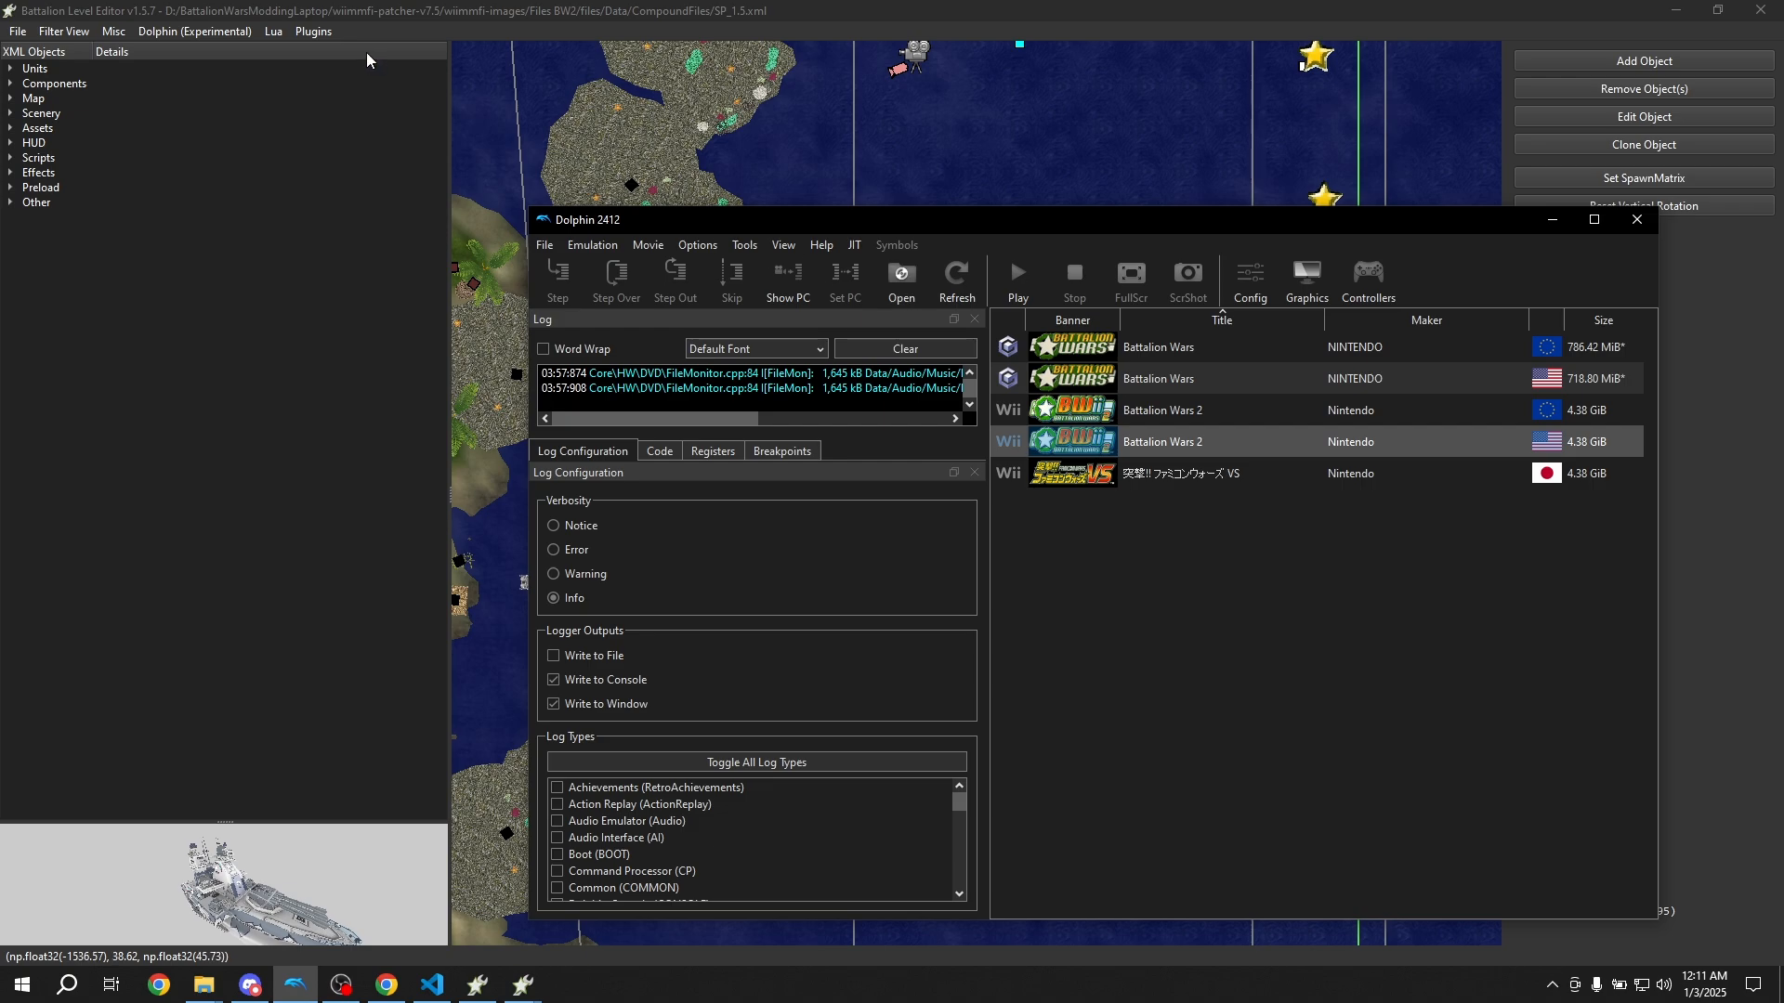
pyautogui.click(194, 31)
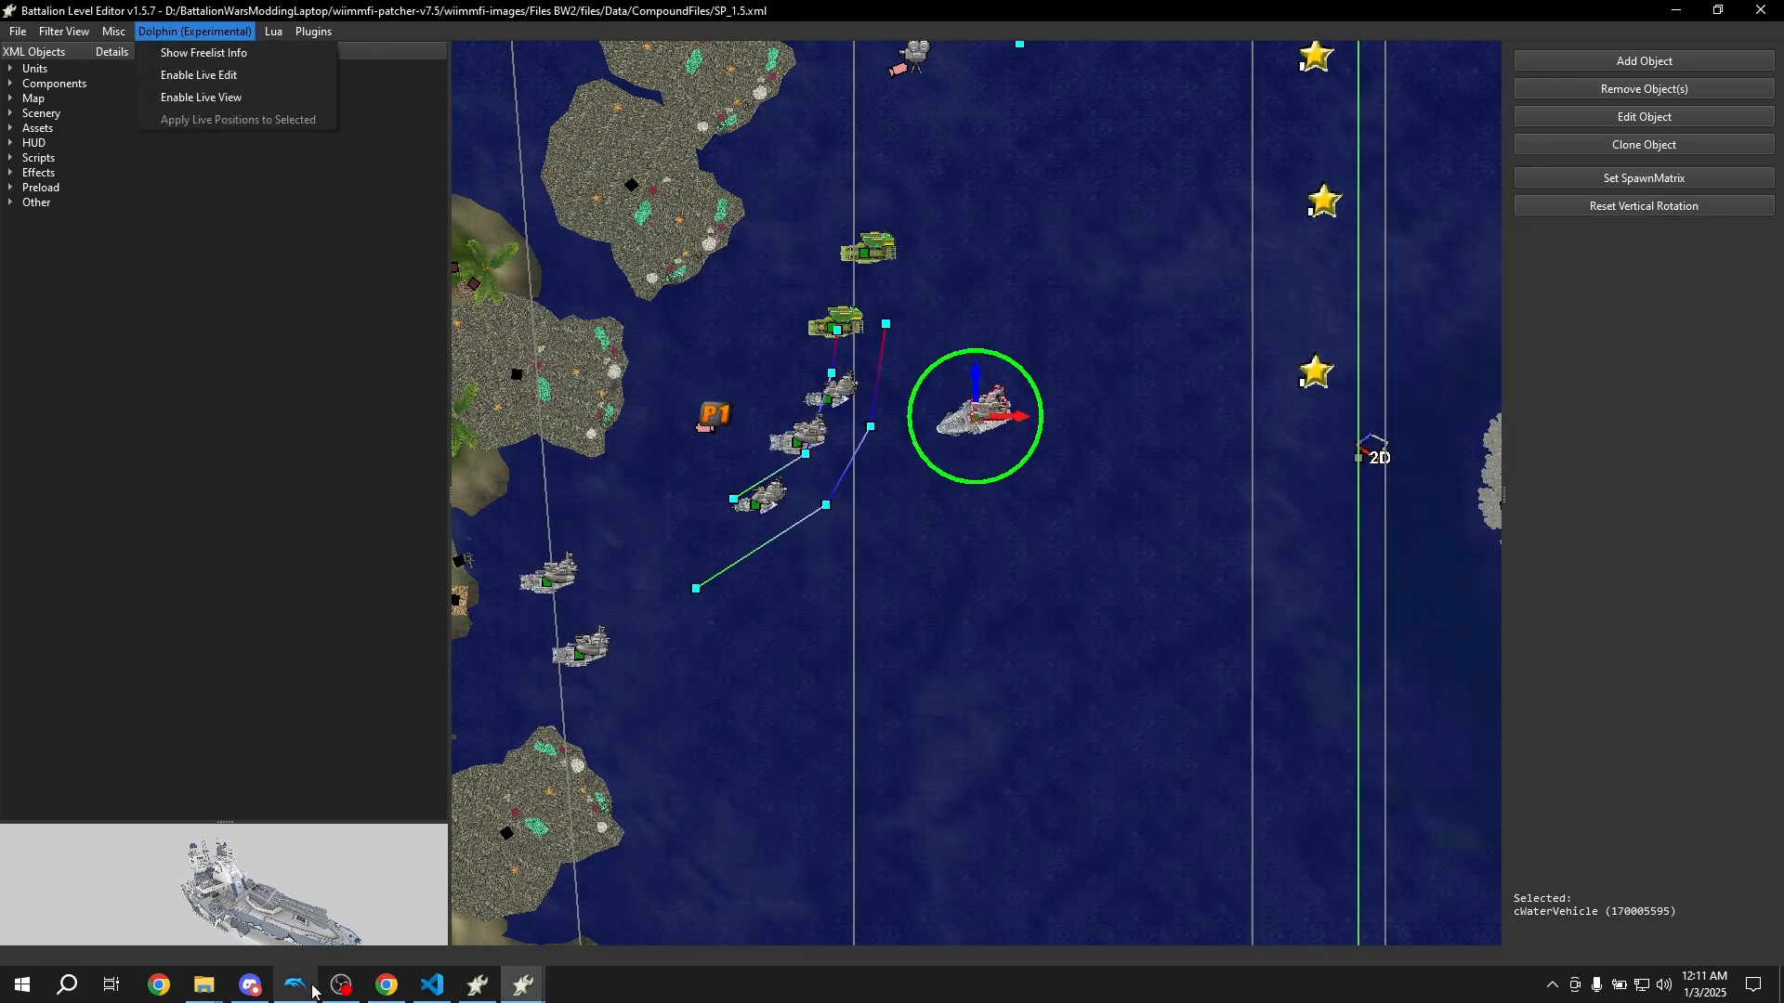
pyautogui.click(196, 53)
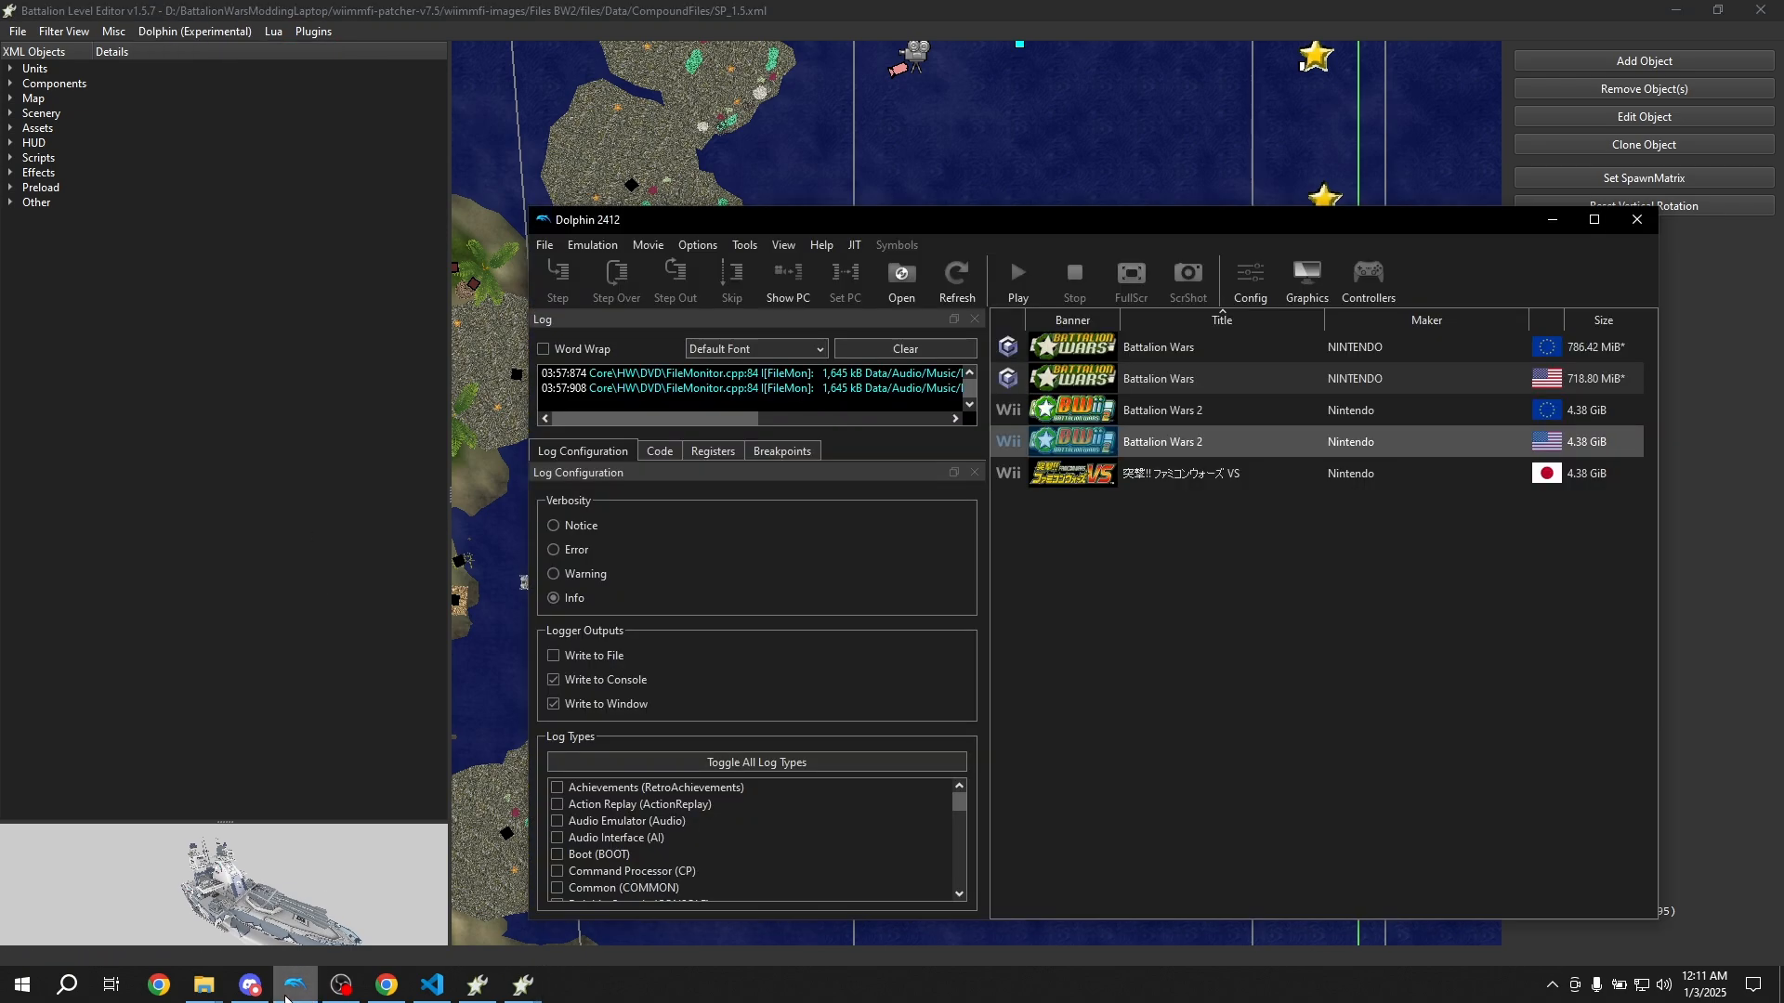
pyautogui.rightClick(1197, 442)
pyautogui.click(890, 278)
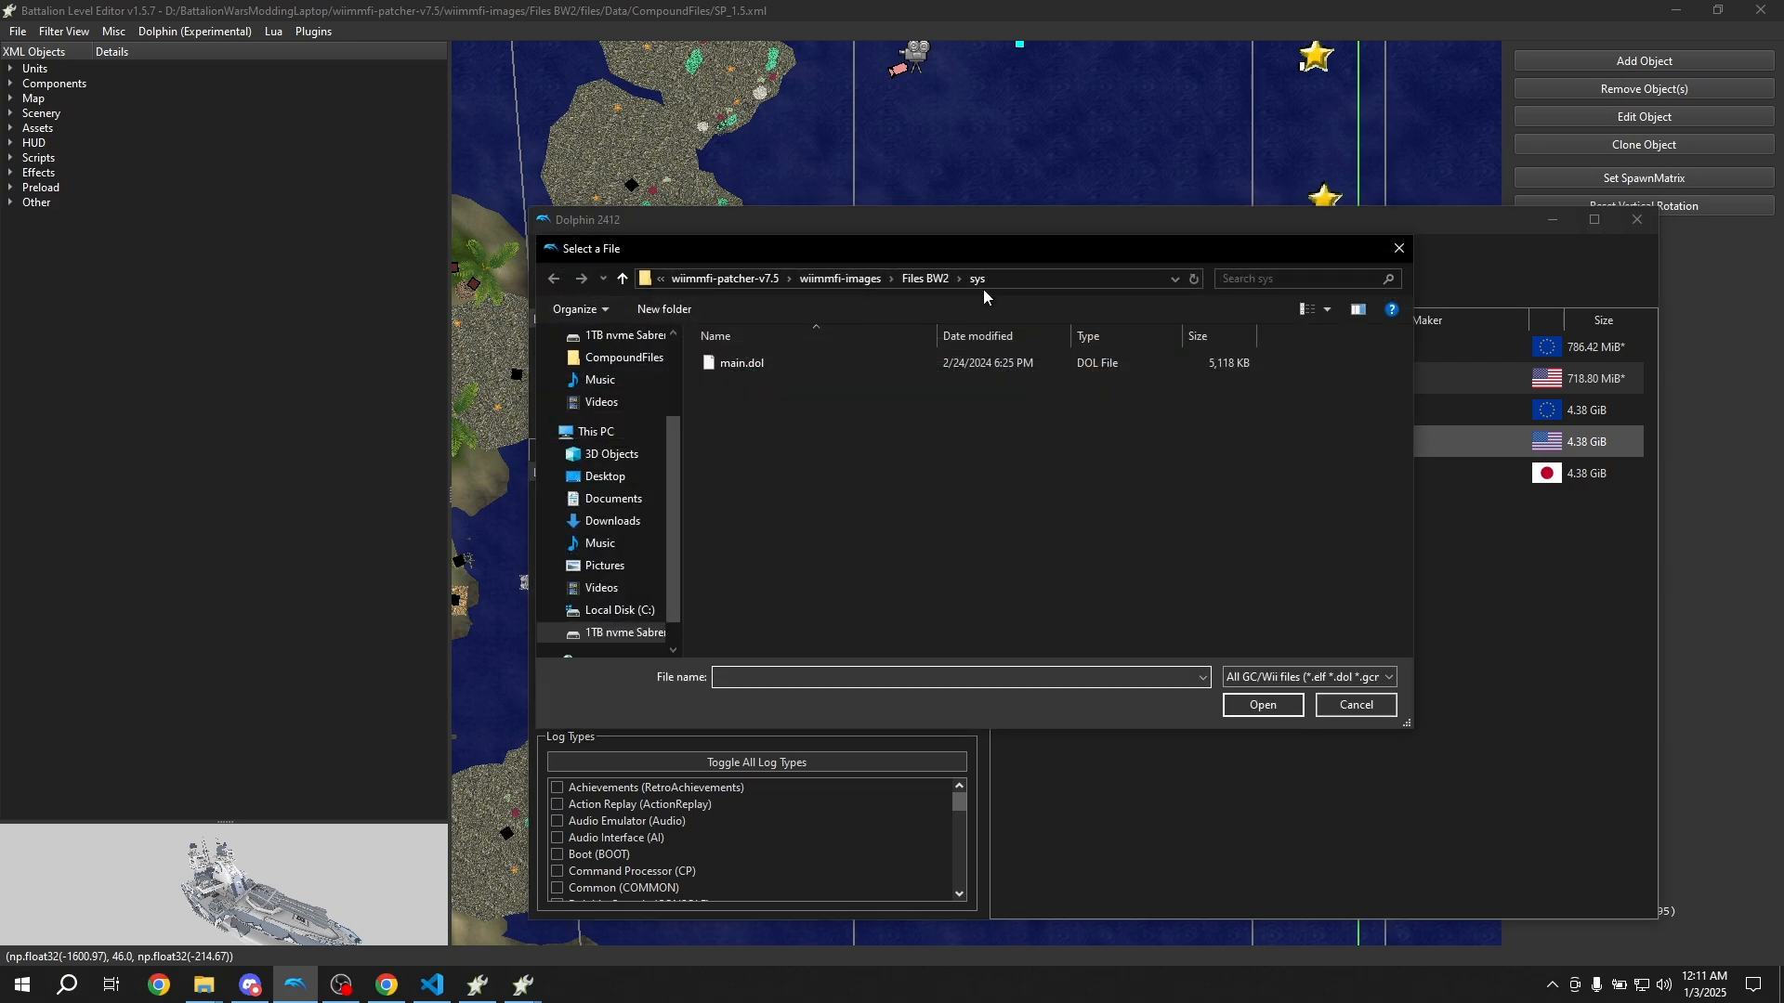
pyautogui.doubleClick(888, 365)
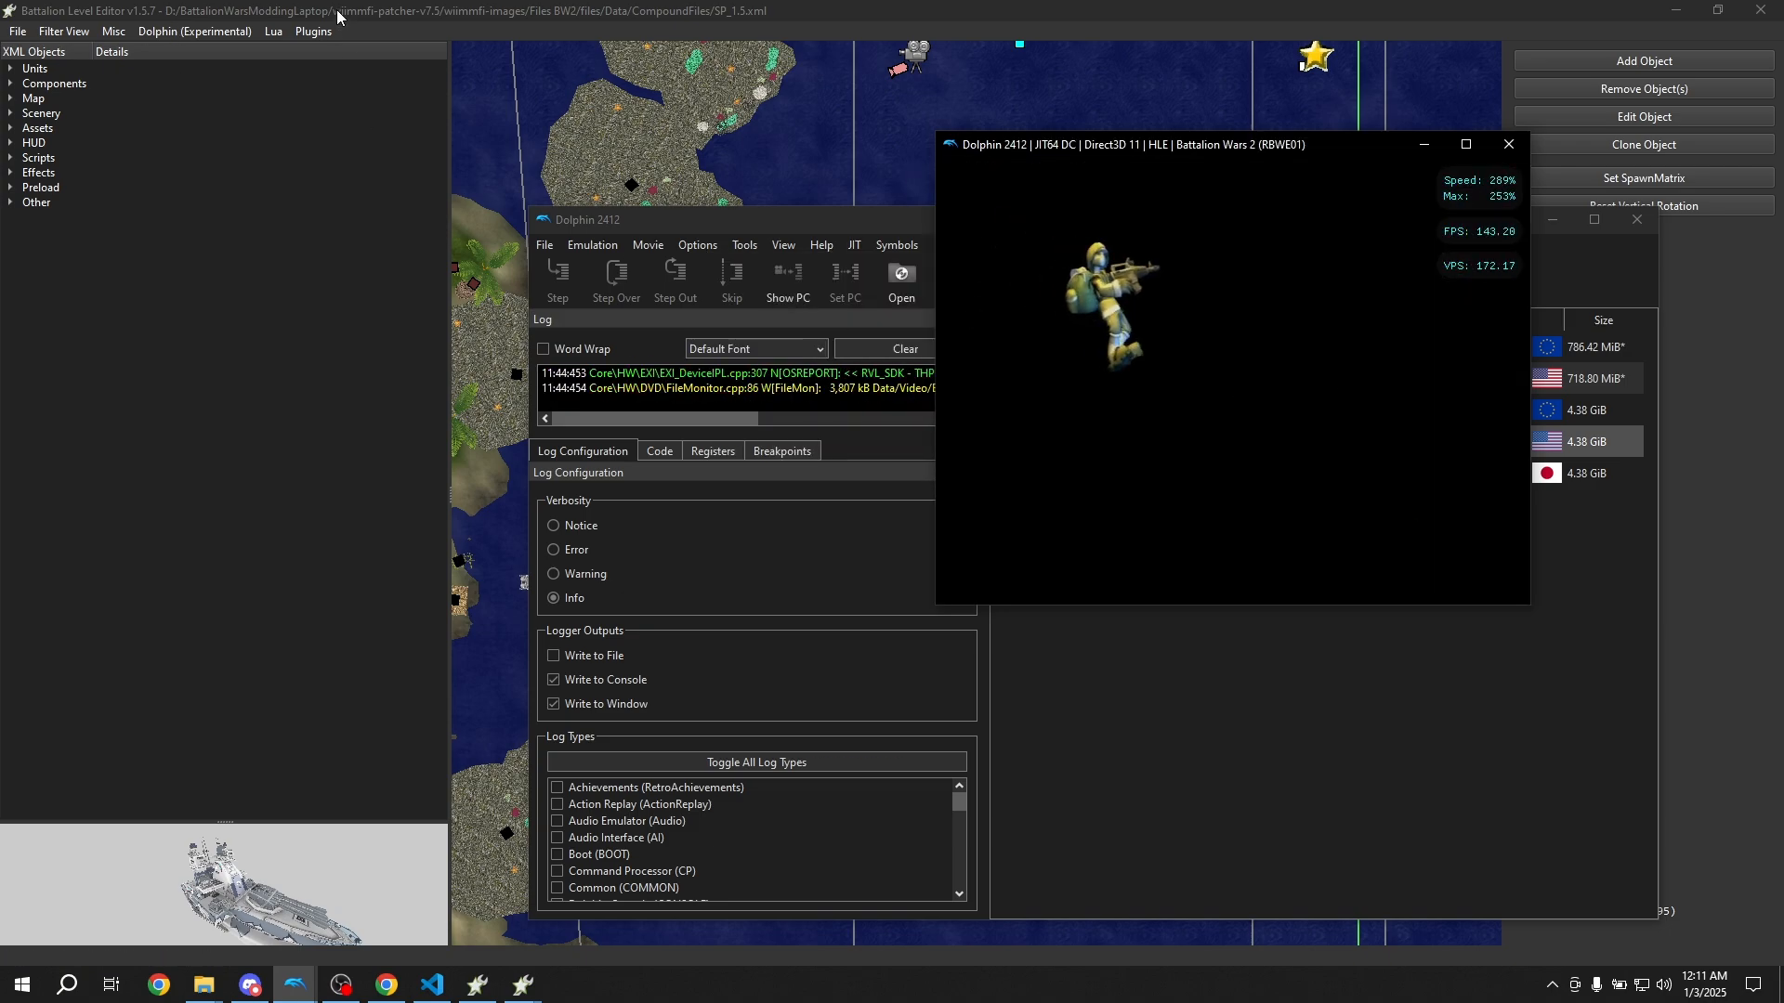
# Show the editor's freelist info for the running game and enable the Advanced entries
pyautogui.click(196, 32)
pyautogui.click(207, 53)
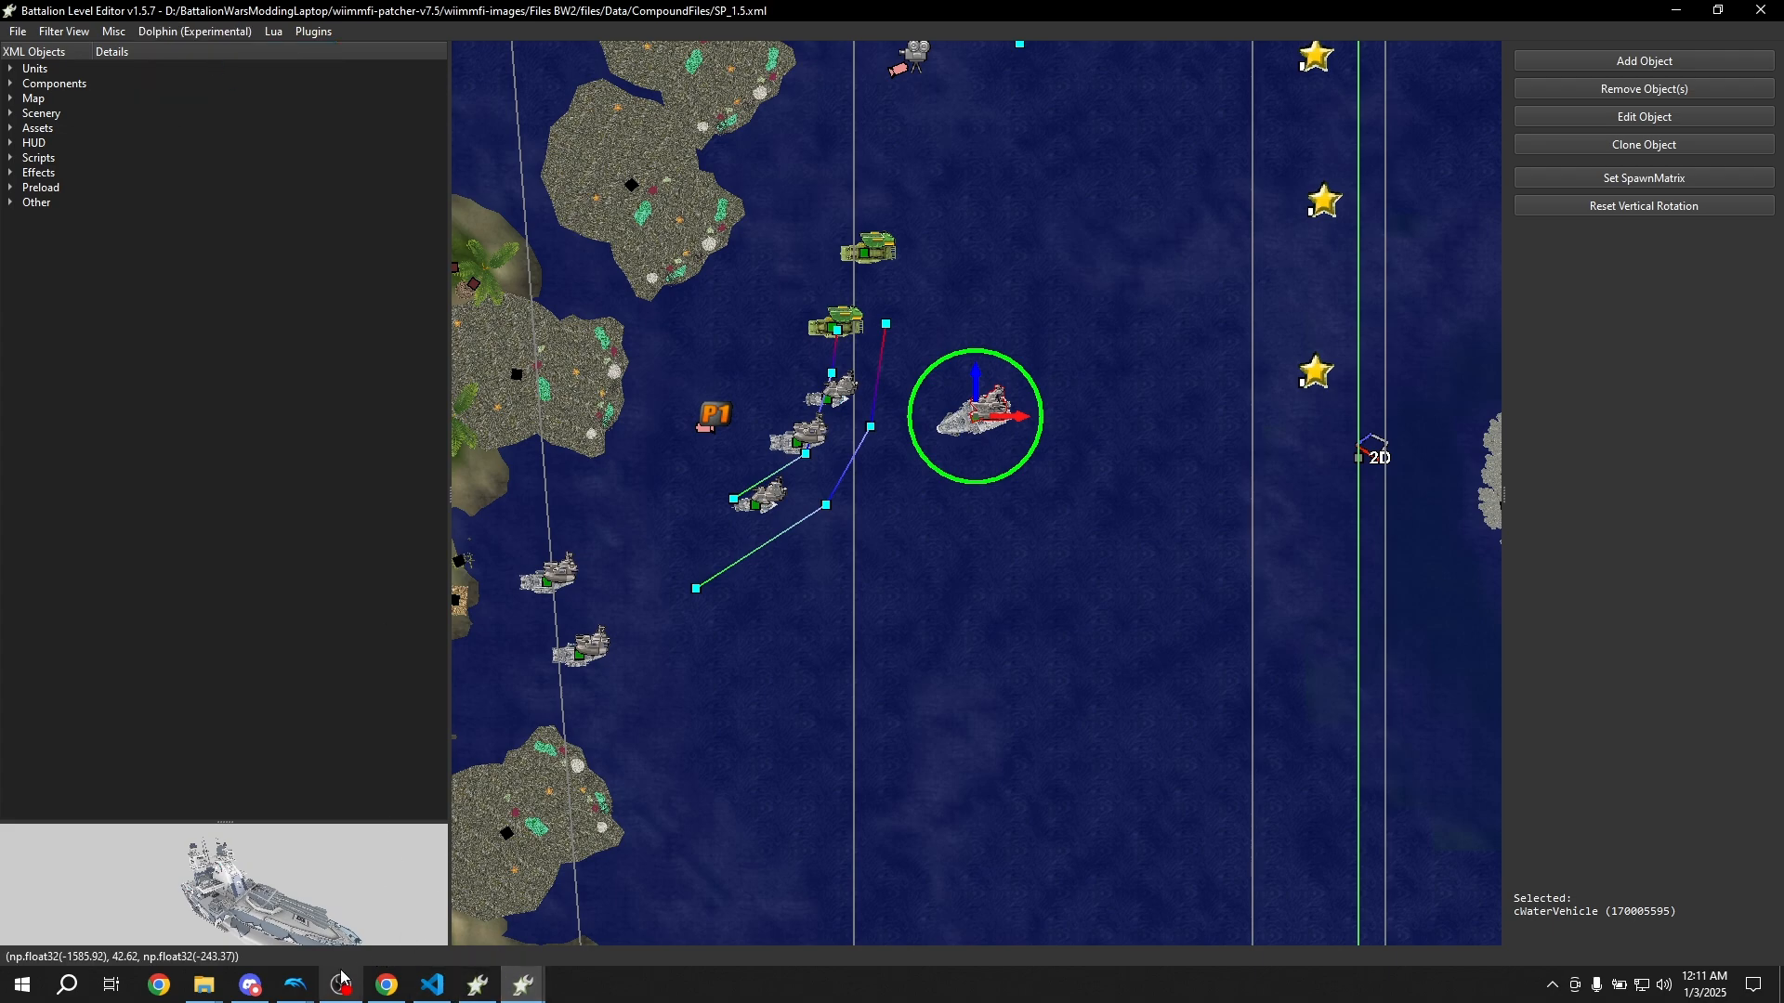
pyautogui.click(524, 985)
pyautogui.click(596, 954)
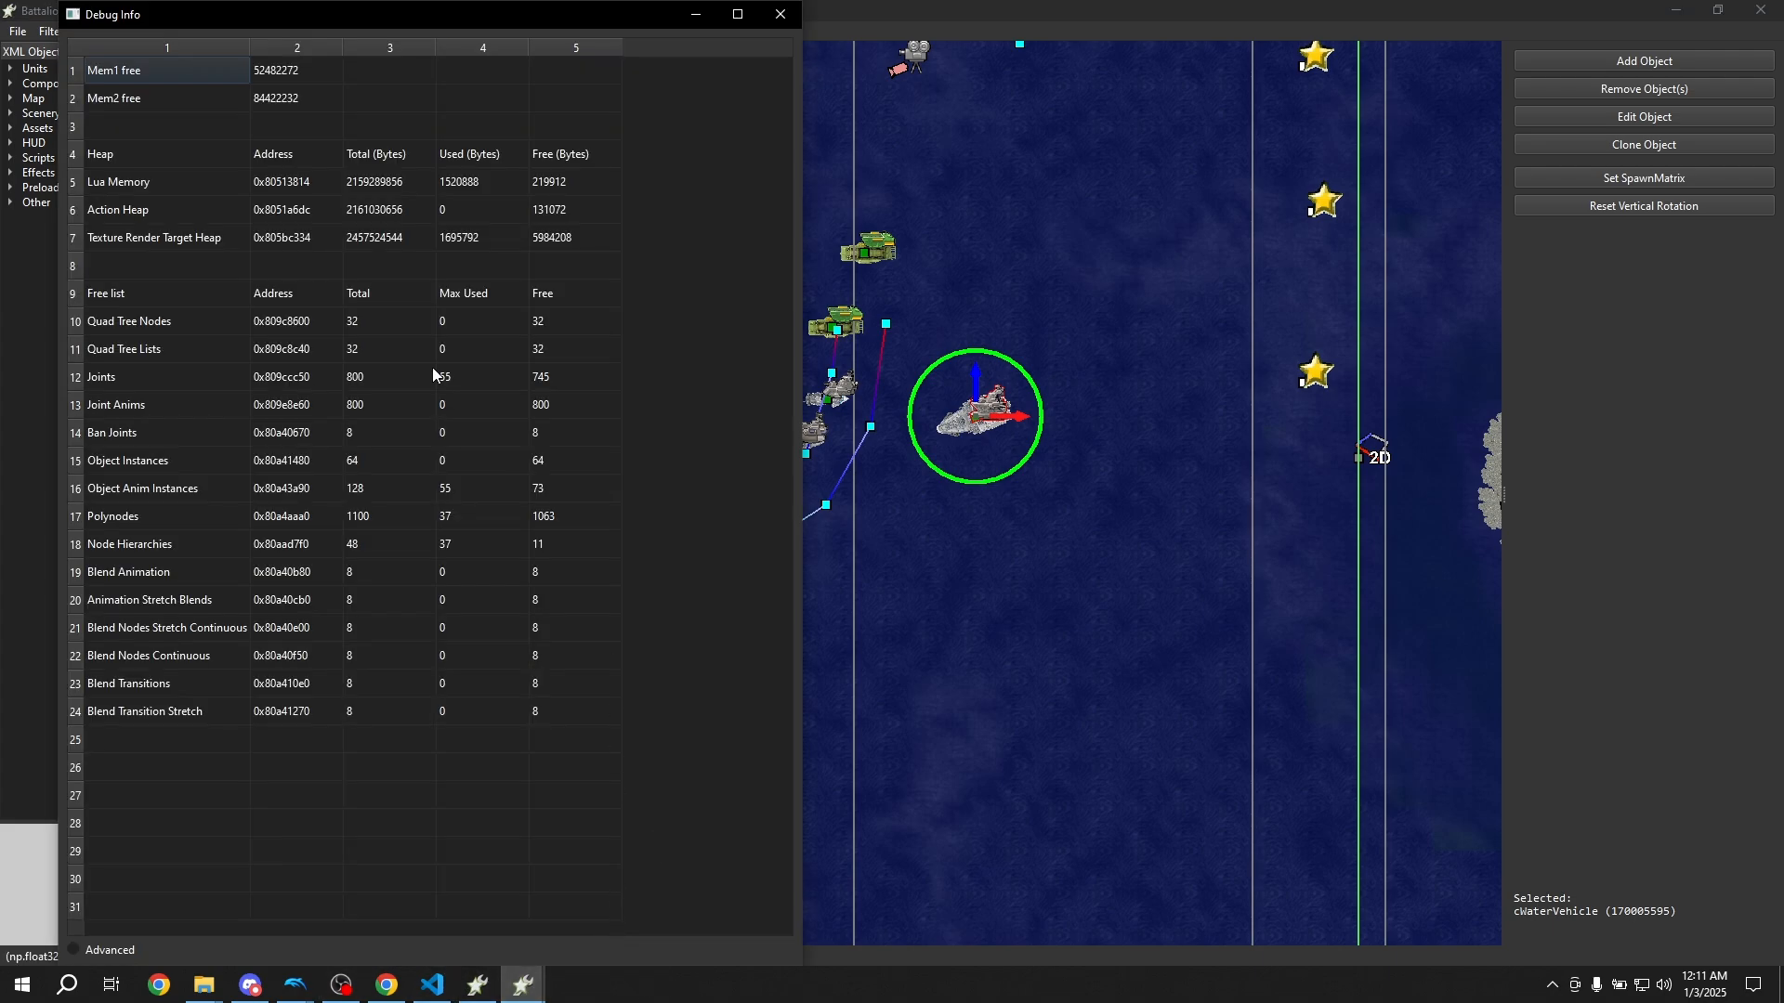
pyautogui.click(101, 957)
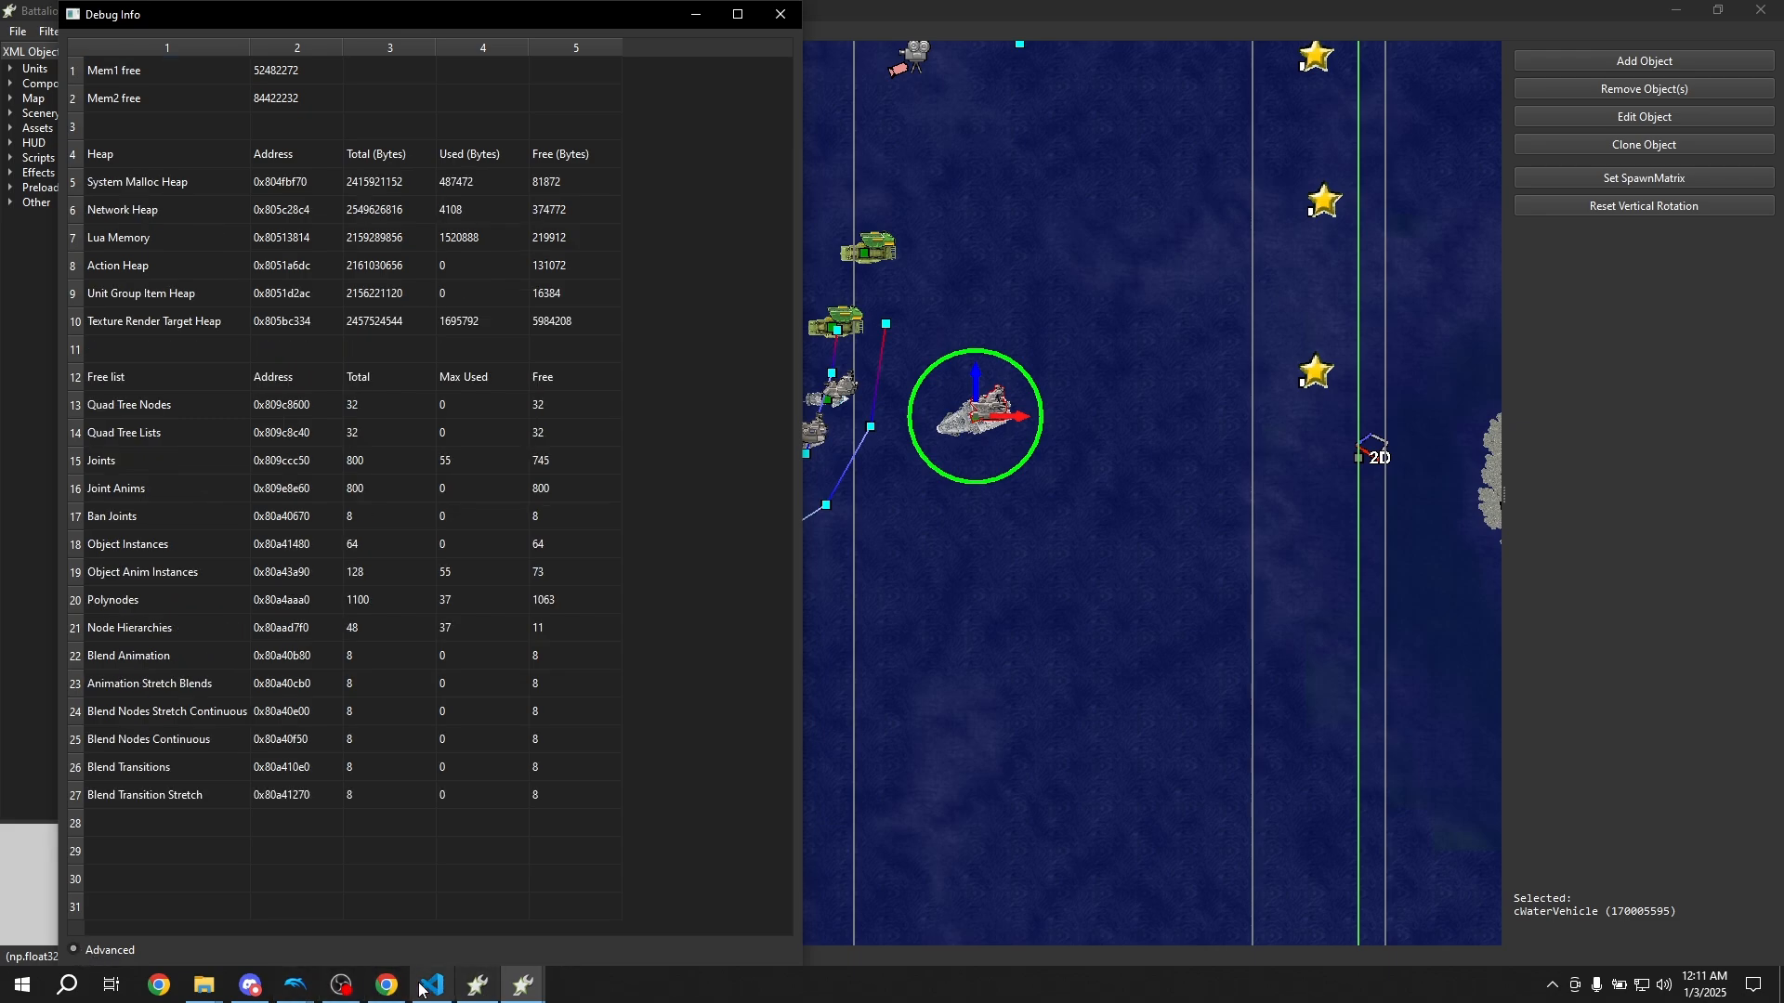
# Return to the Dolphin game window, pass the title screen and launch the edited level from Campaign 1, Solar Empire
pyautogui.click(296, 984)
pyautogui.click(391, 931)
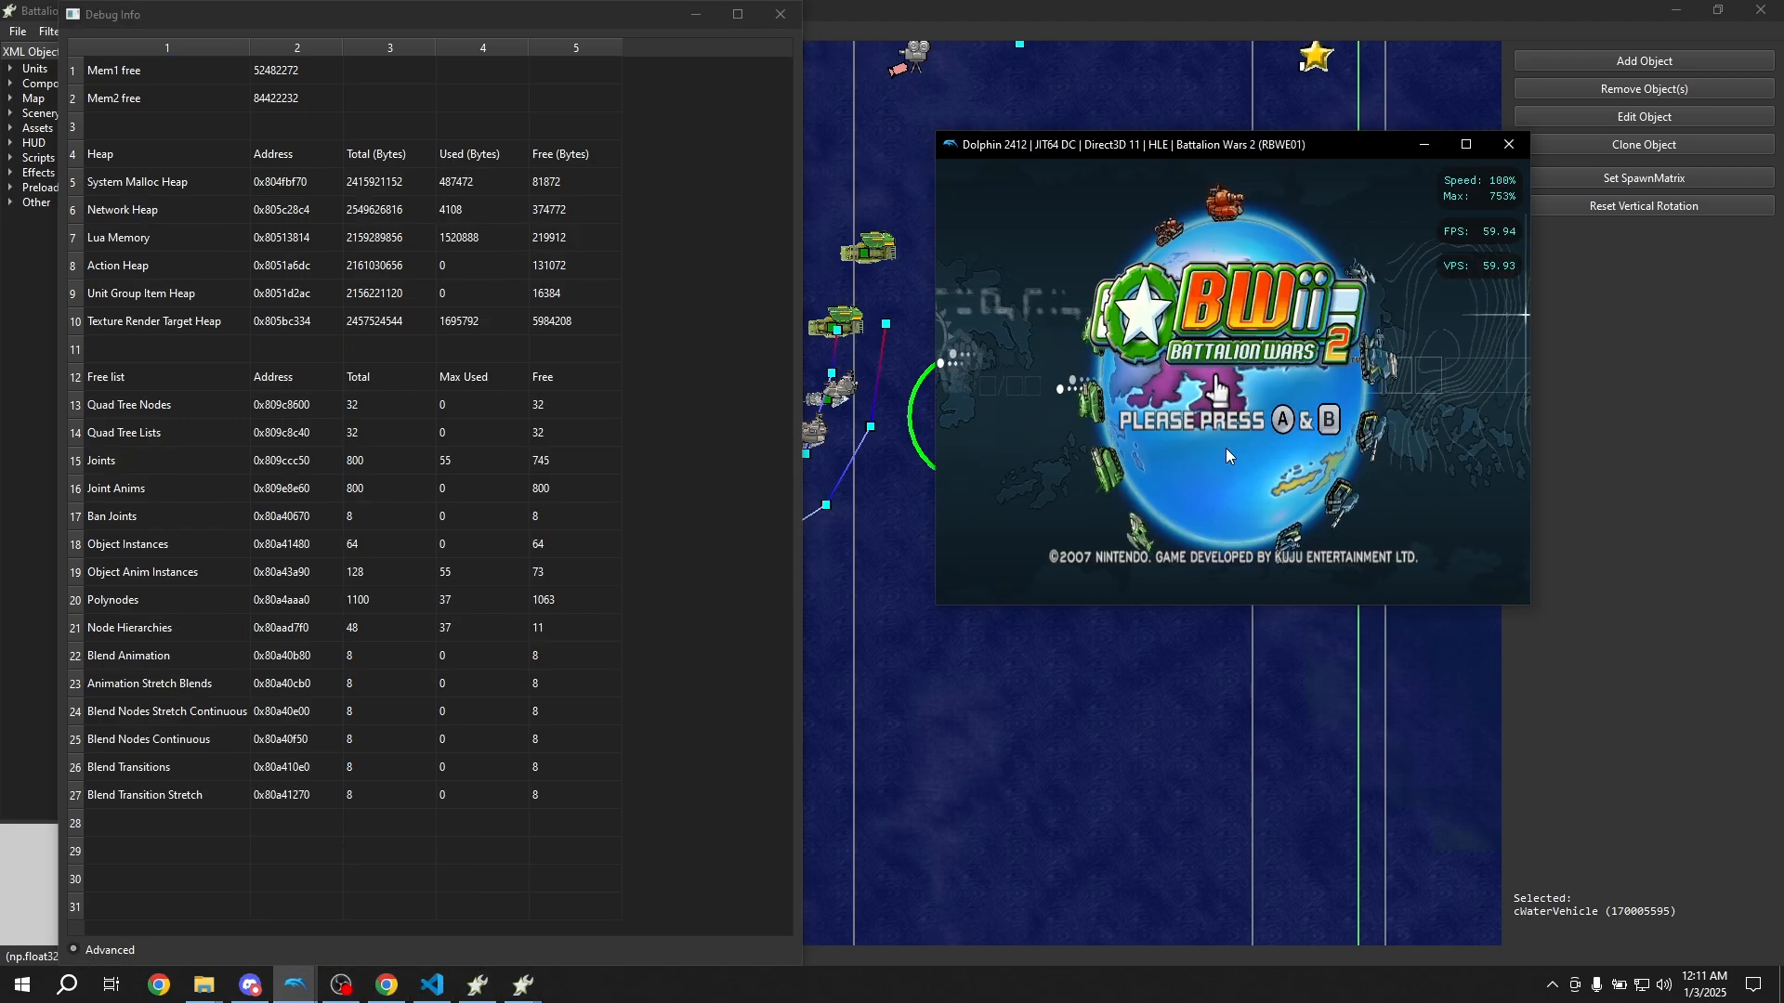
pyautogui.click(1224, 447)
pyautogui.rightClick(1225, 448)
pyautogui.click(1165, 476)
pyautogui.click(1172, 476)
pyautogui.click(1121, 371)
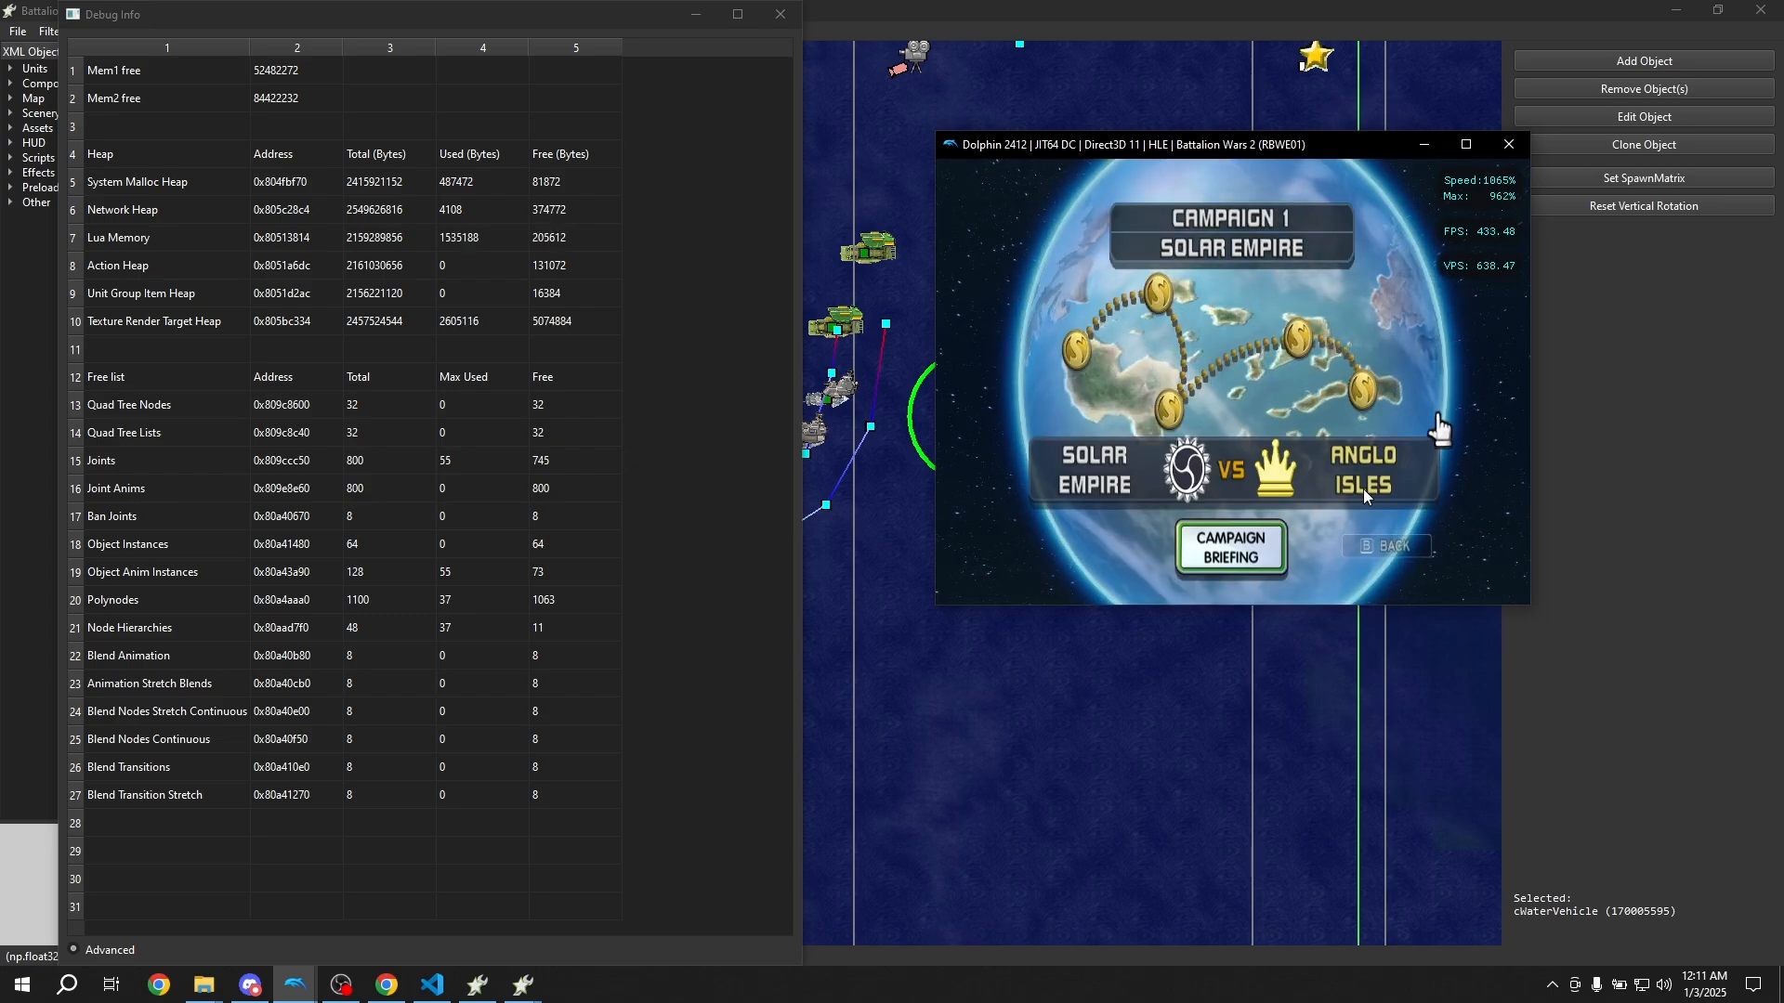
pyautogui.click(1329, 472)
pyautogui.click(1208, 614)
pyautogui.press('Tab')
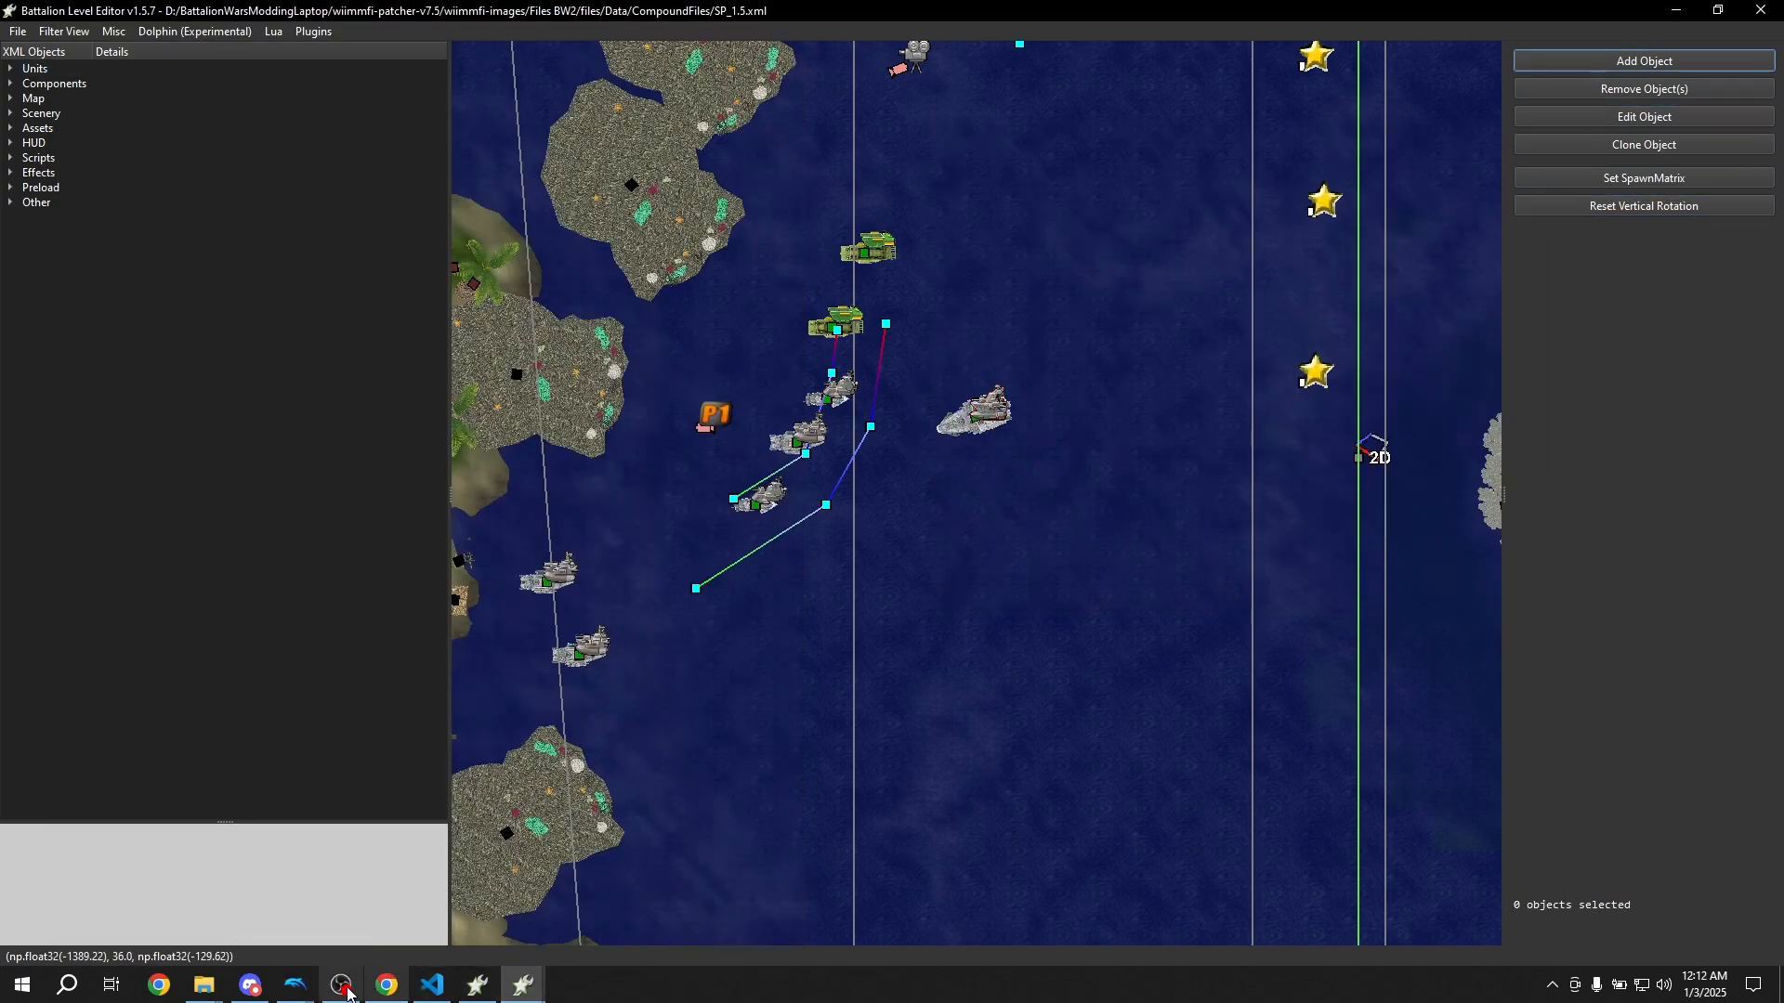
# Bring the game window and the Debug Info window forward together while the mission loads
pyautogui.click(295, 985)
pyautogui.click(322, 940)
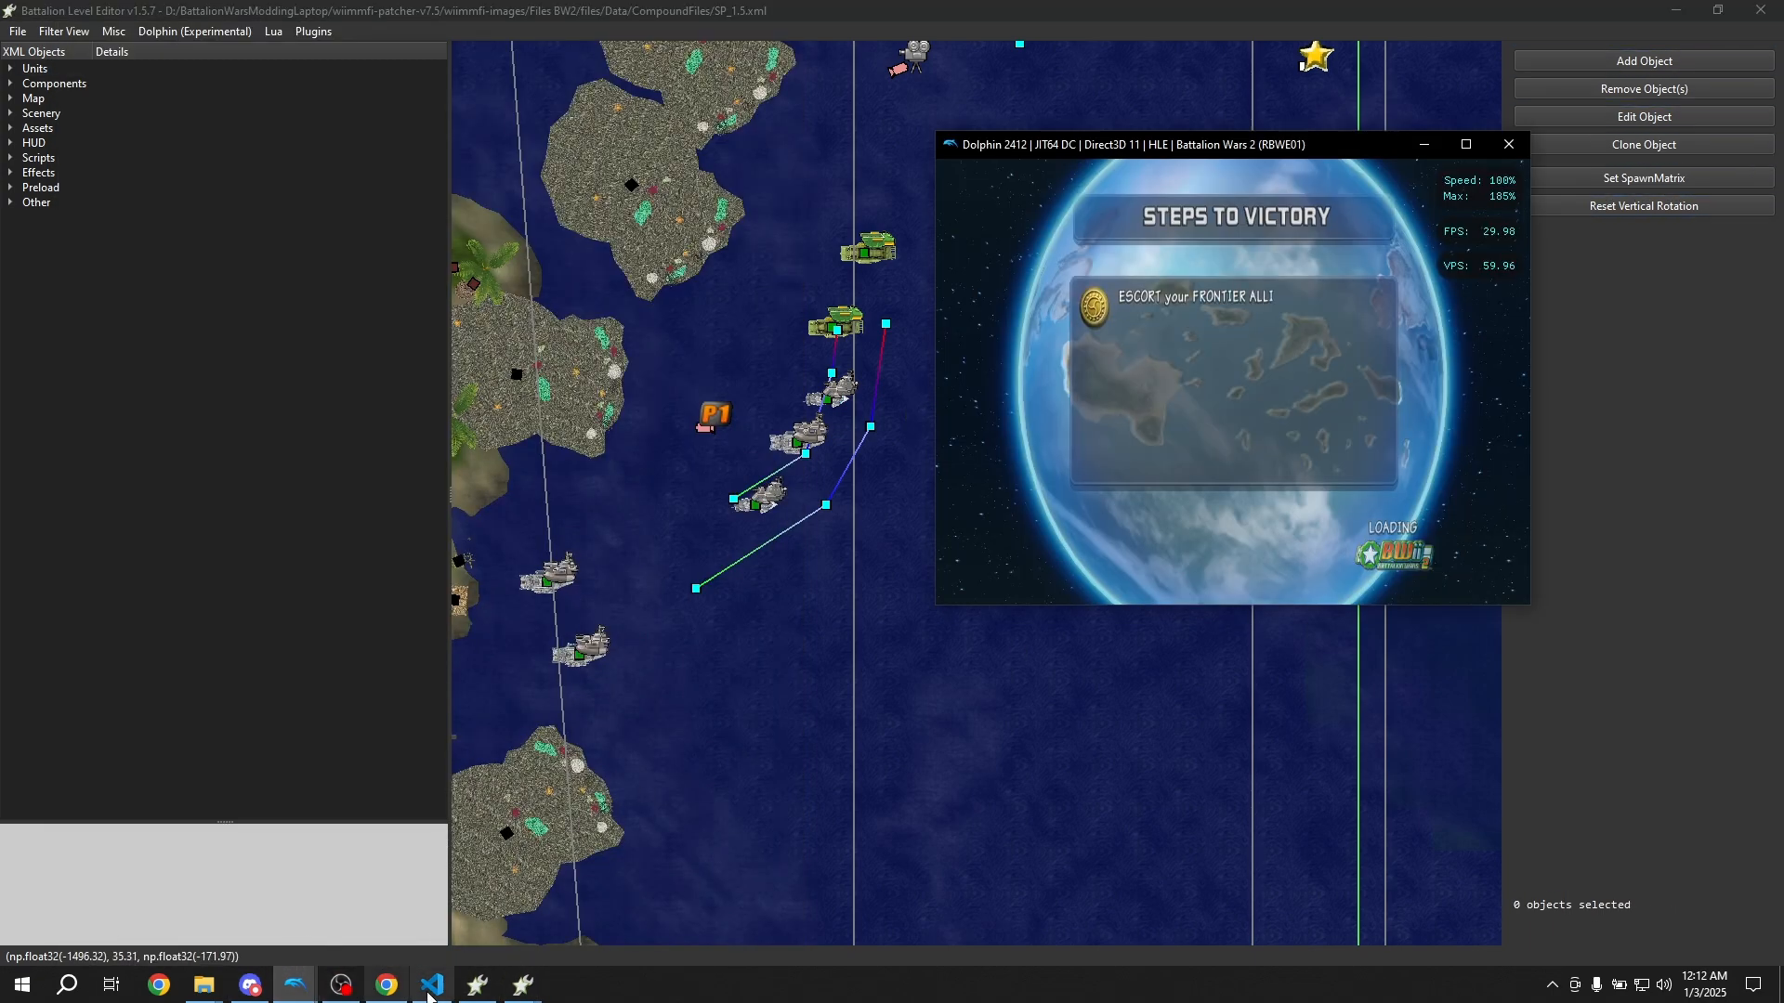
pyautogui.click(513, 987)
pyautogui.click(622, 906)
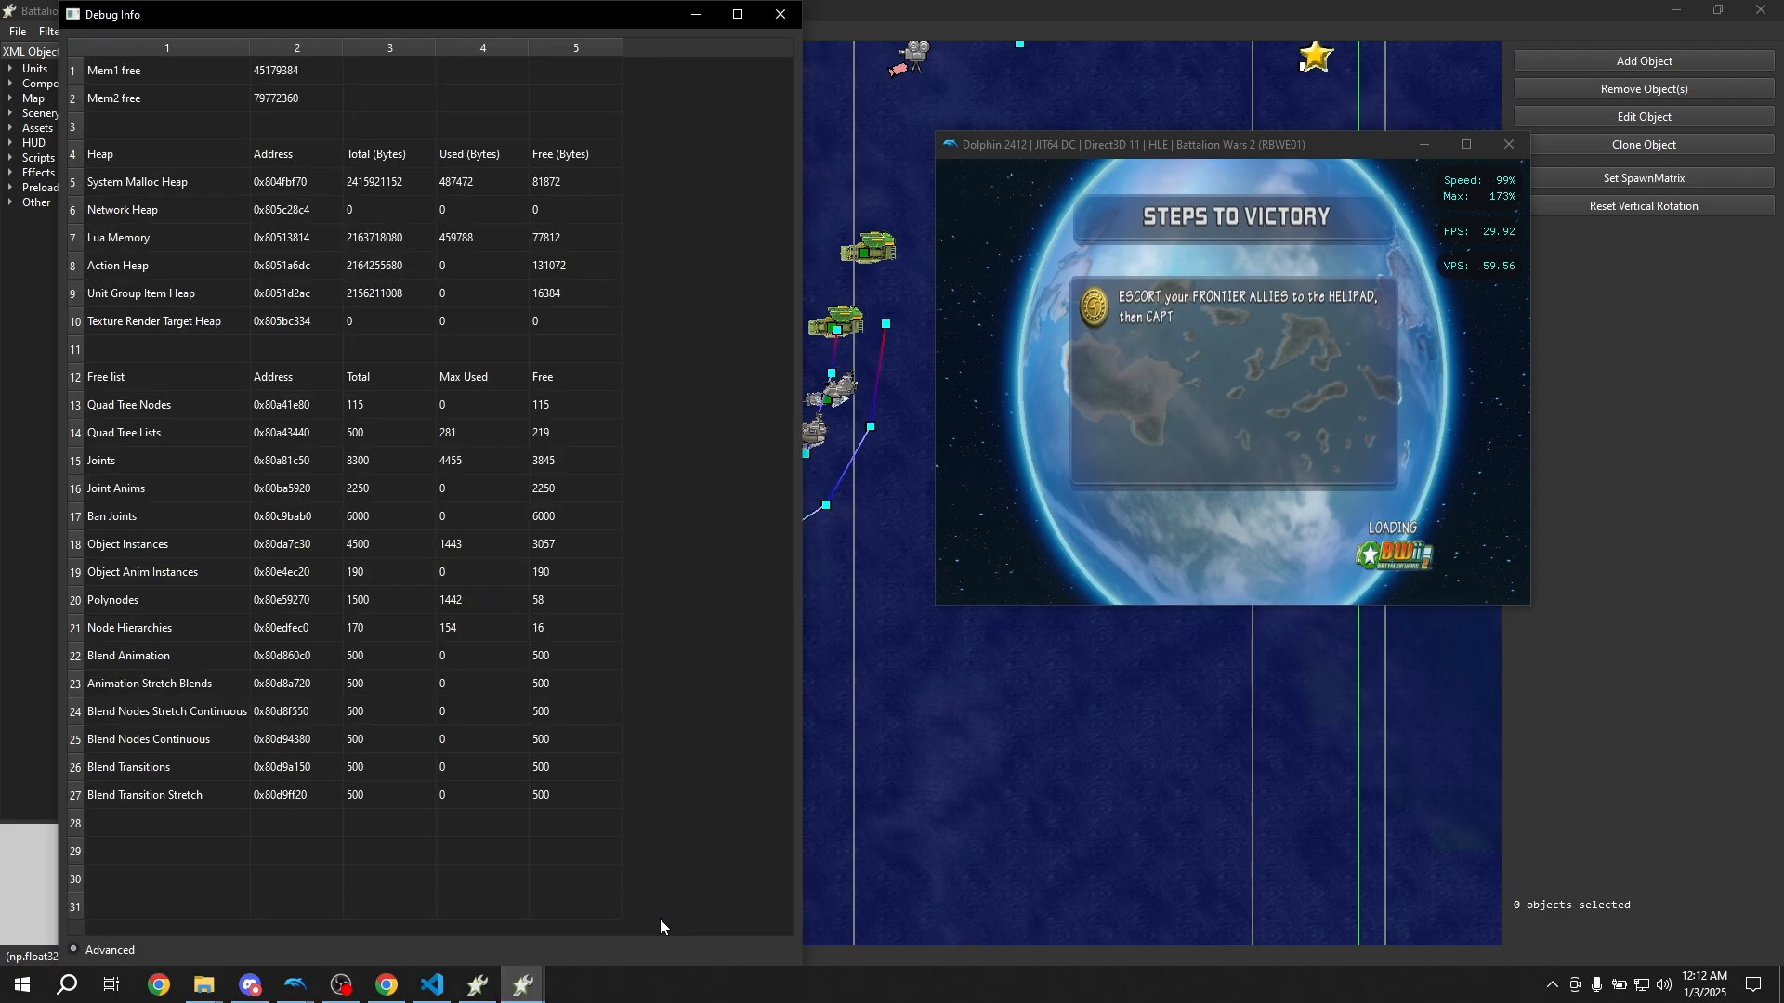
# Start the loaded mission and fast-forward its opening to test the dreadnought in game while monitoring the freelists
pyautogui.click(1241, 409)
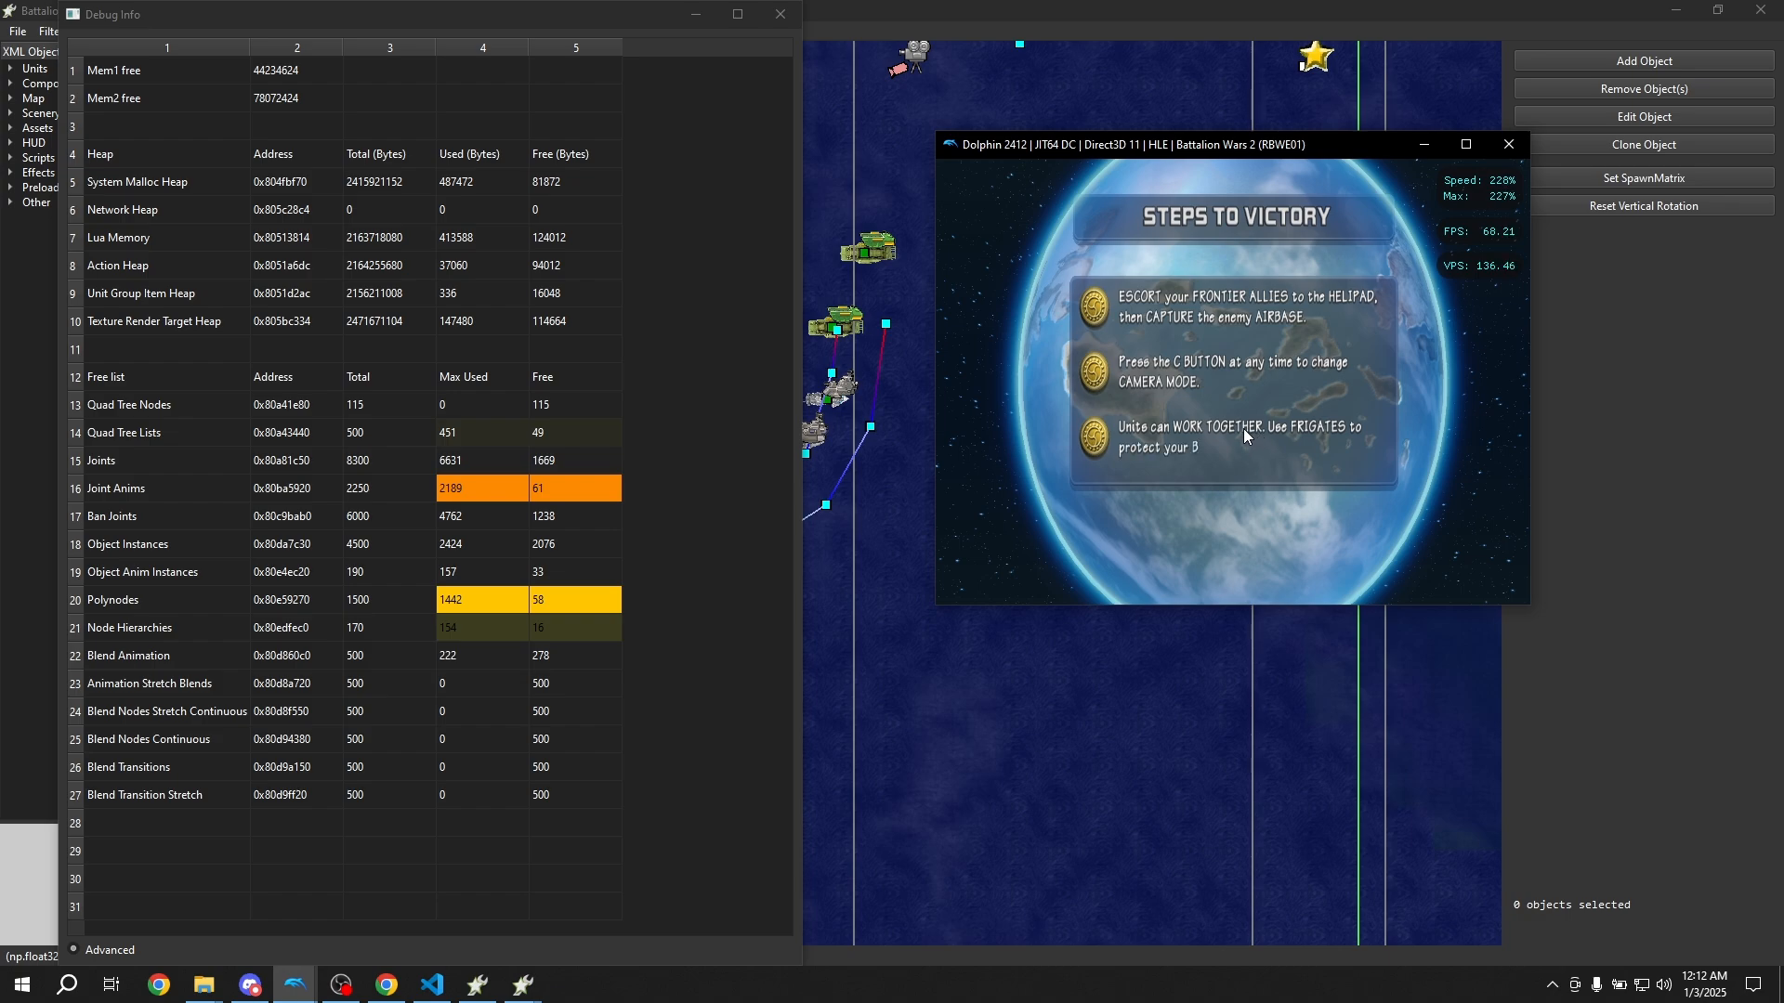
pyautogui.click(1239, 426)
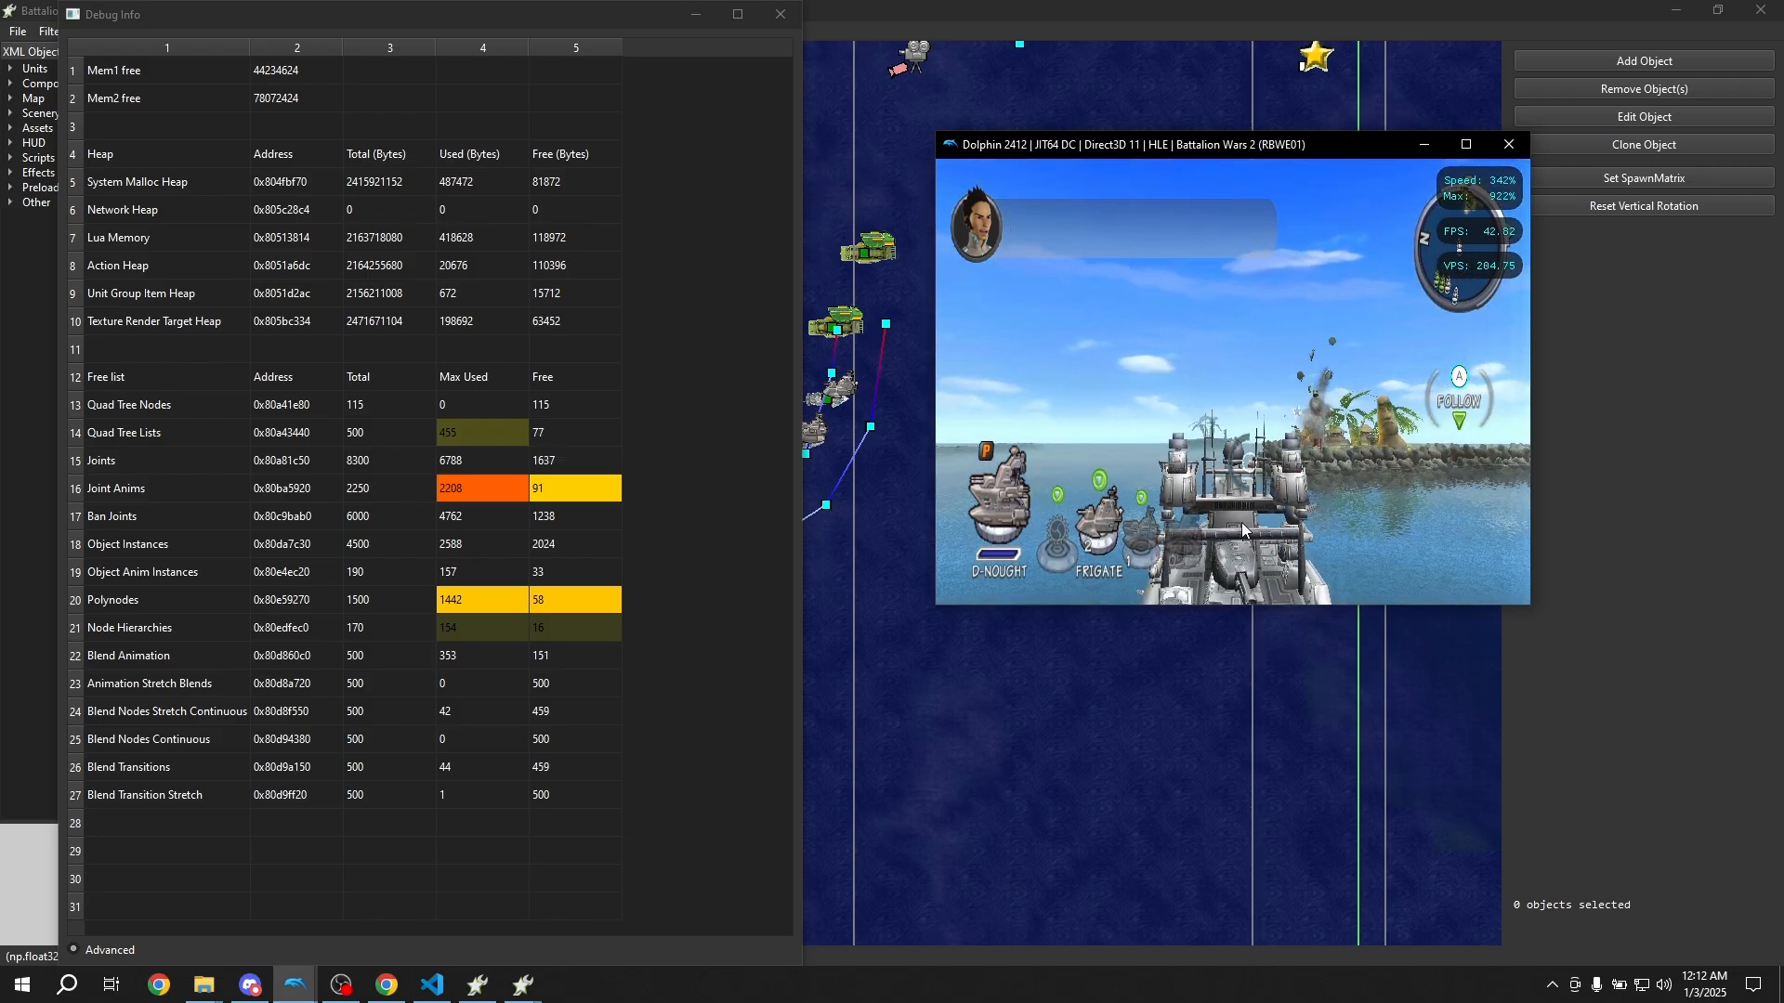
pyautogui.press('Tab')
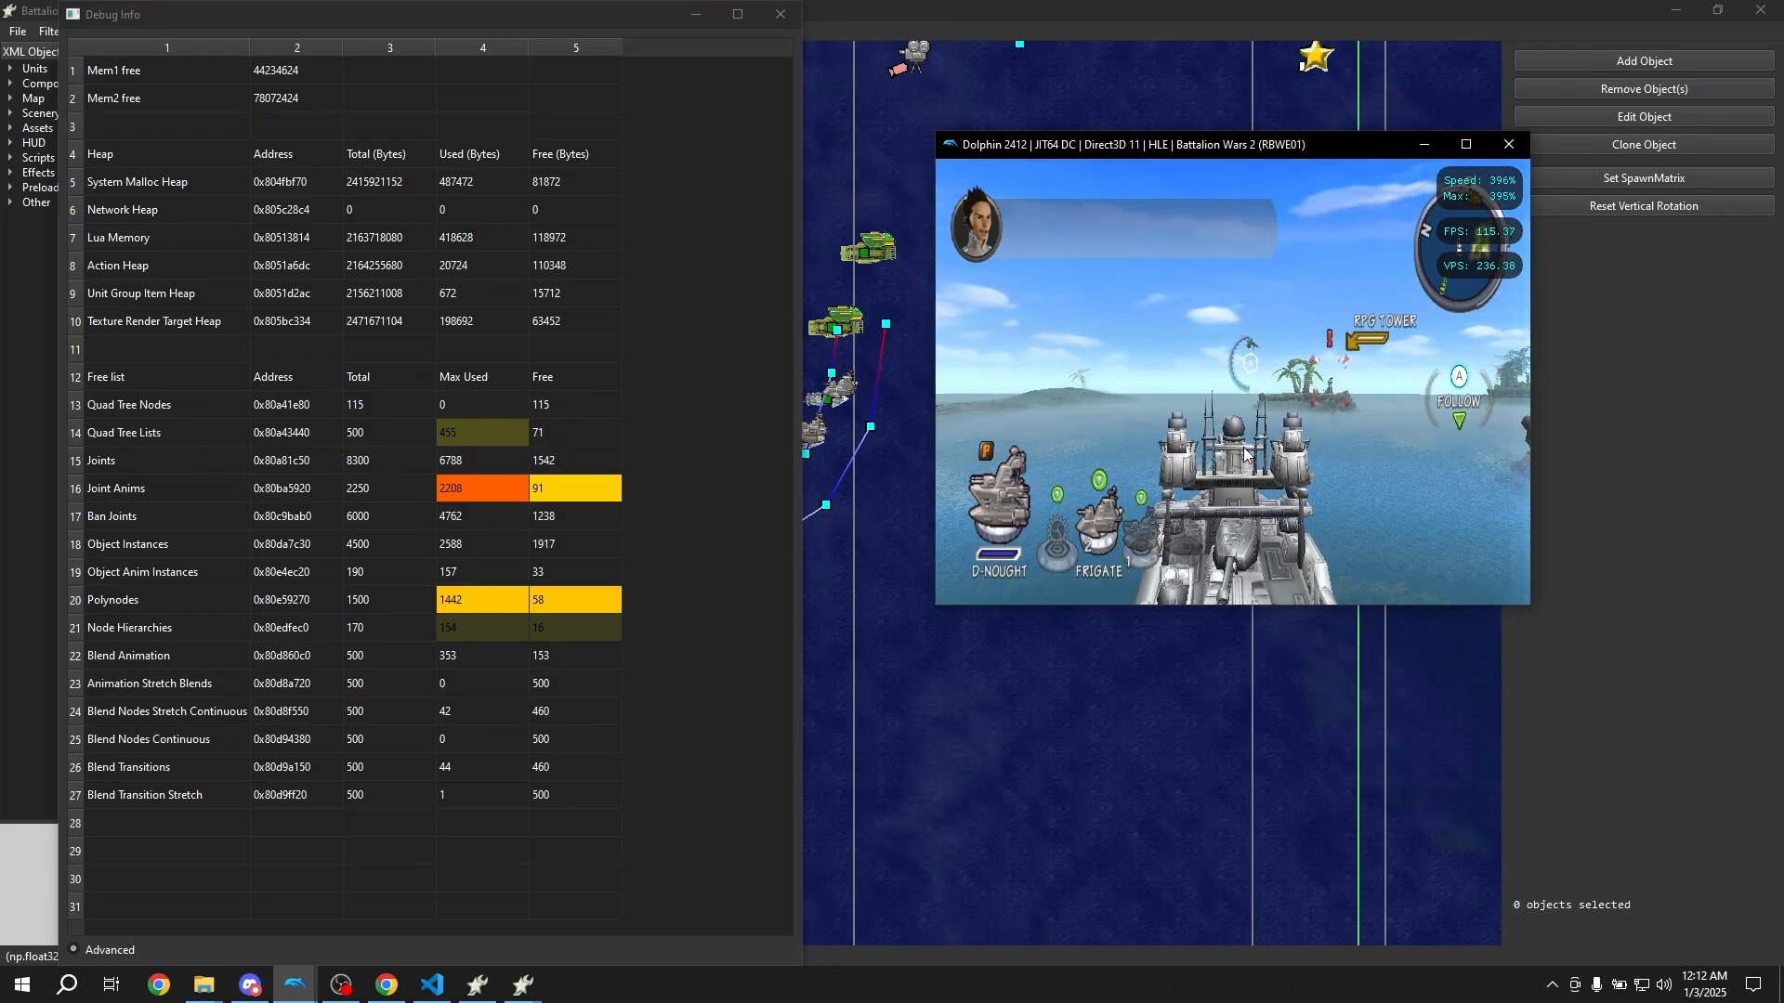
pyautogui.press('h')
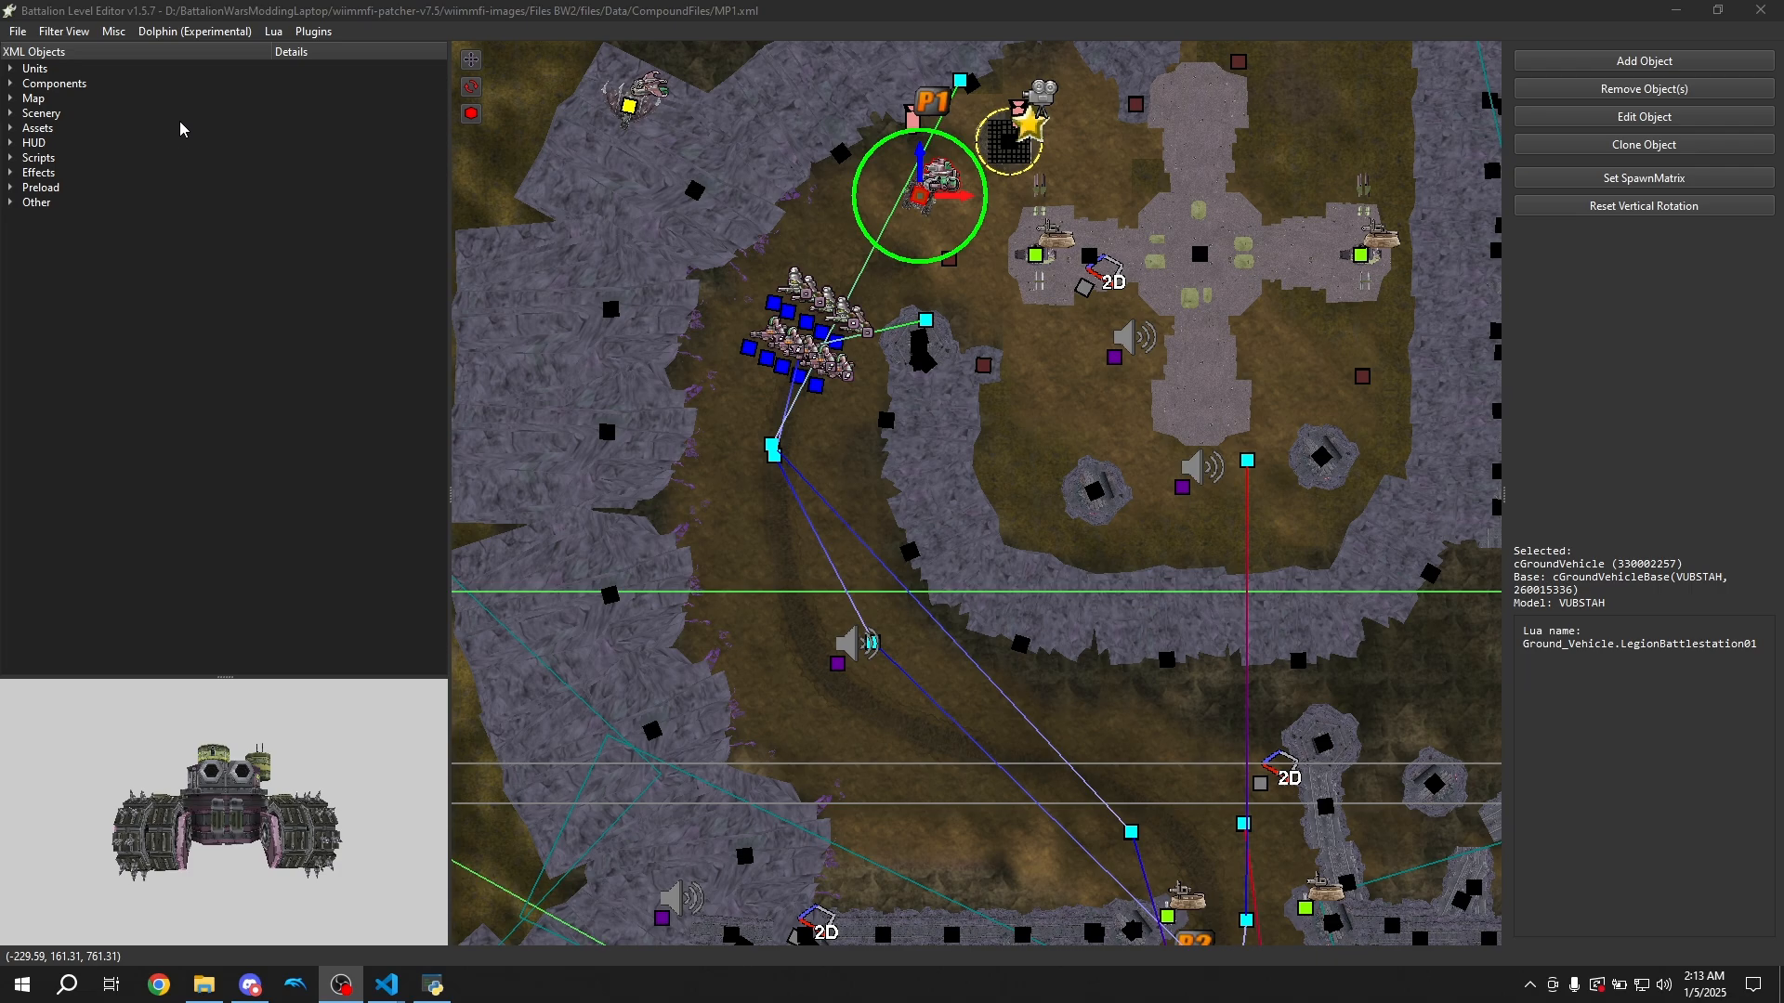
# Open the Objective02SolarFuelStations script from MP1.xml's cGameScriptResource entries and read through its Lua code in Visual Studio Code
pyautogui.click(11, 159)
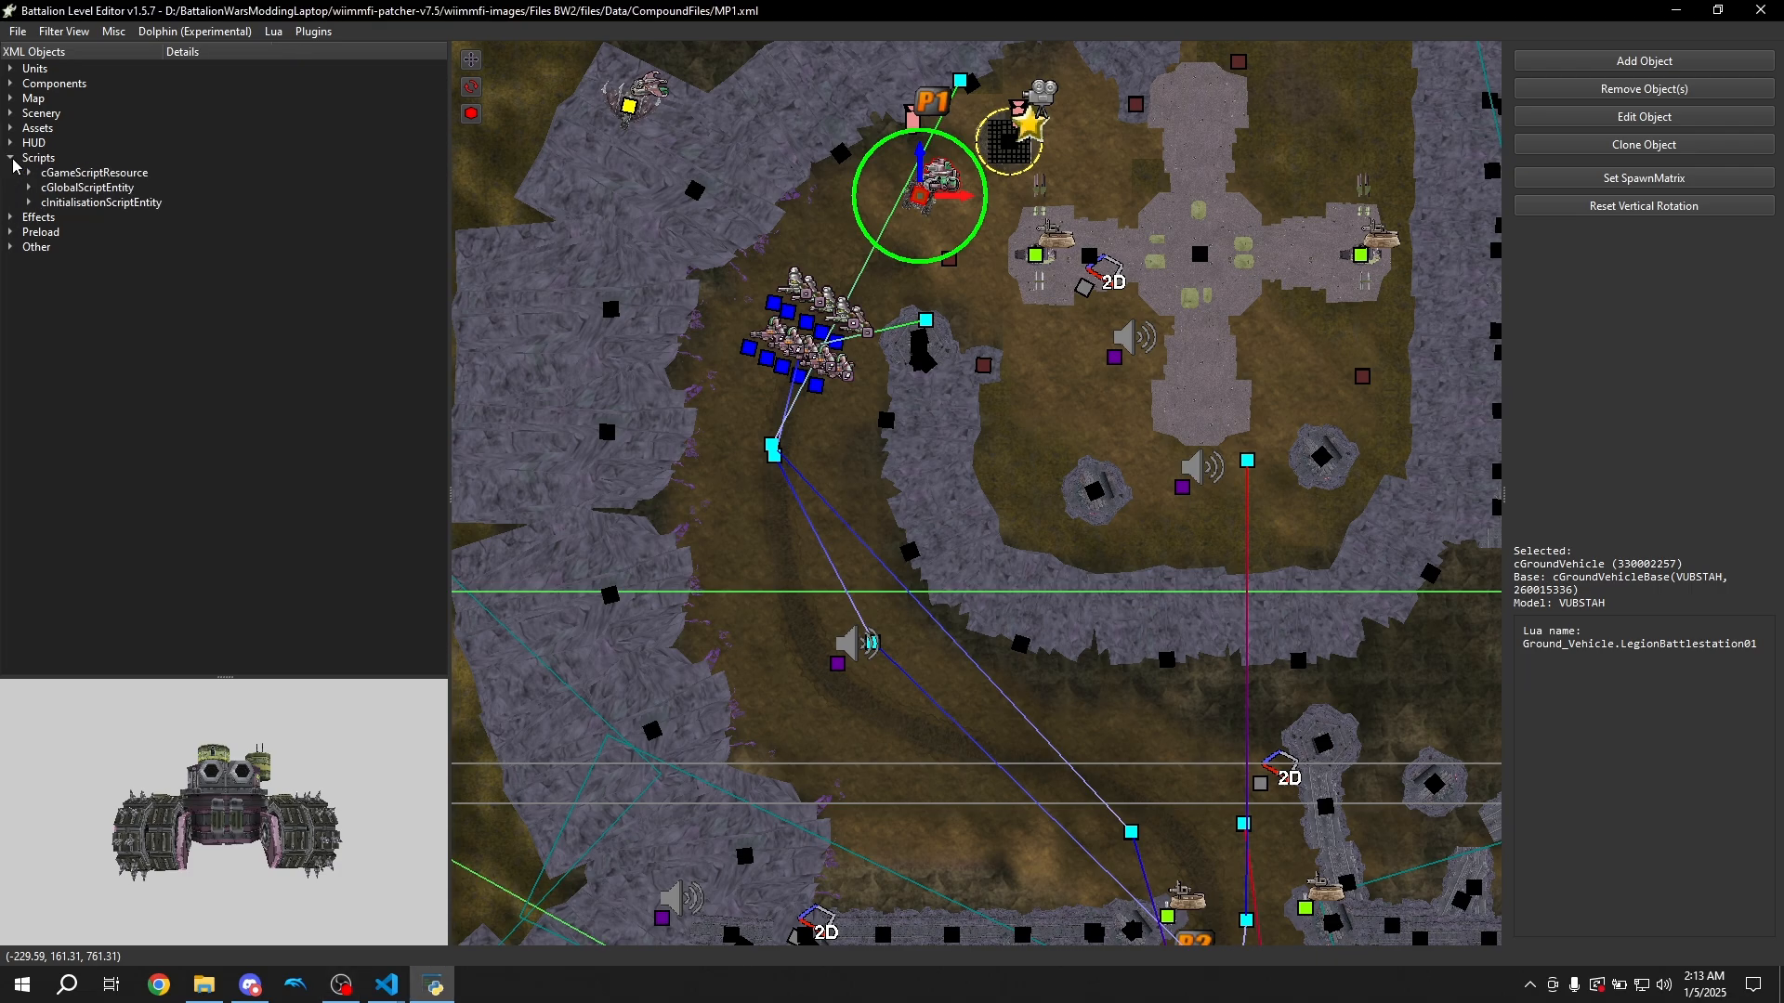
pyautogui.click(29, 173)
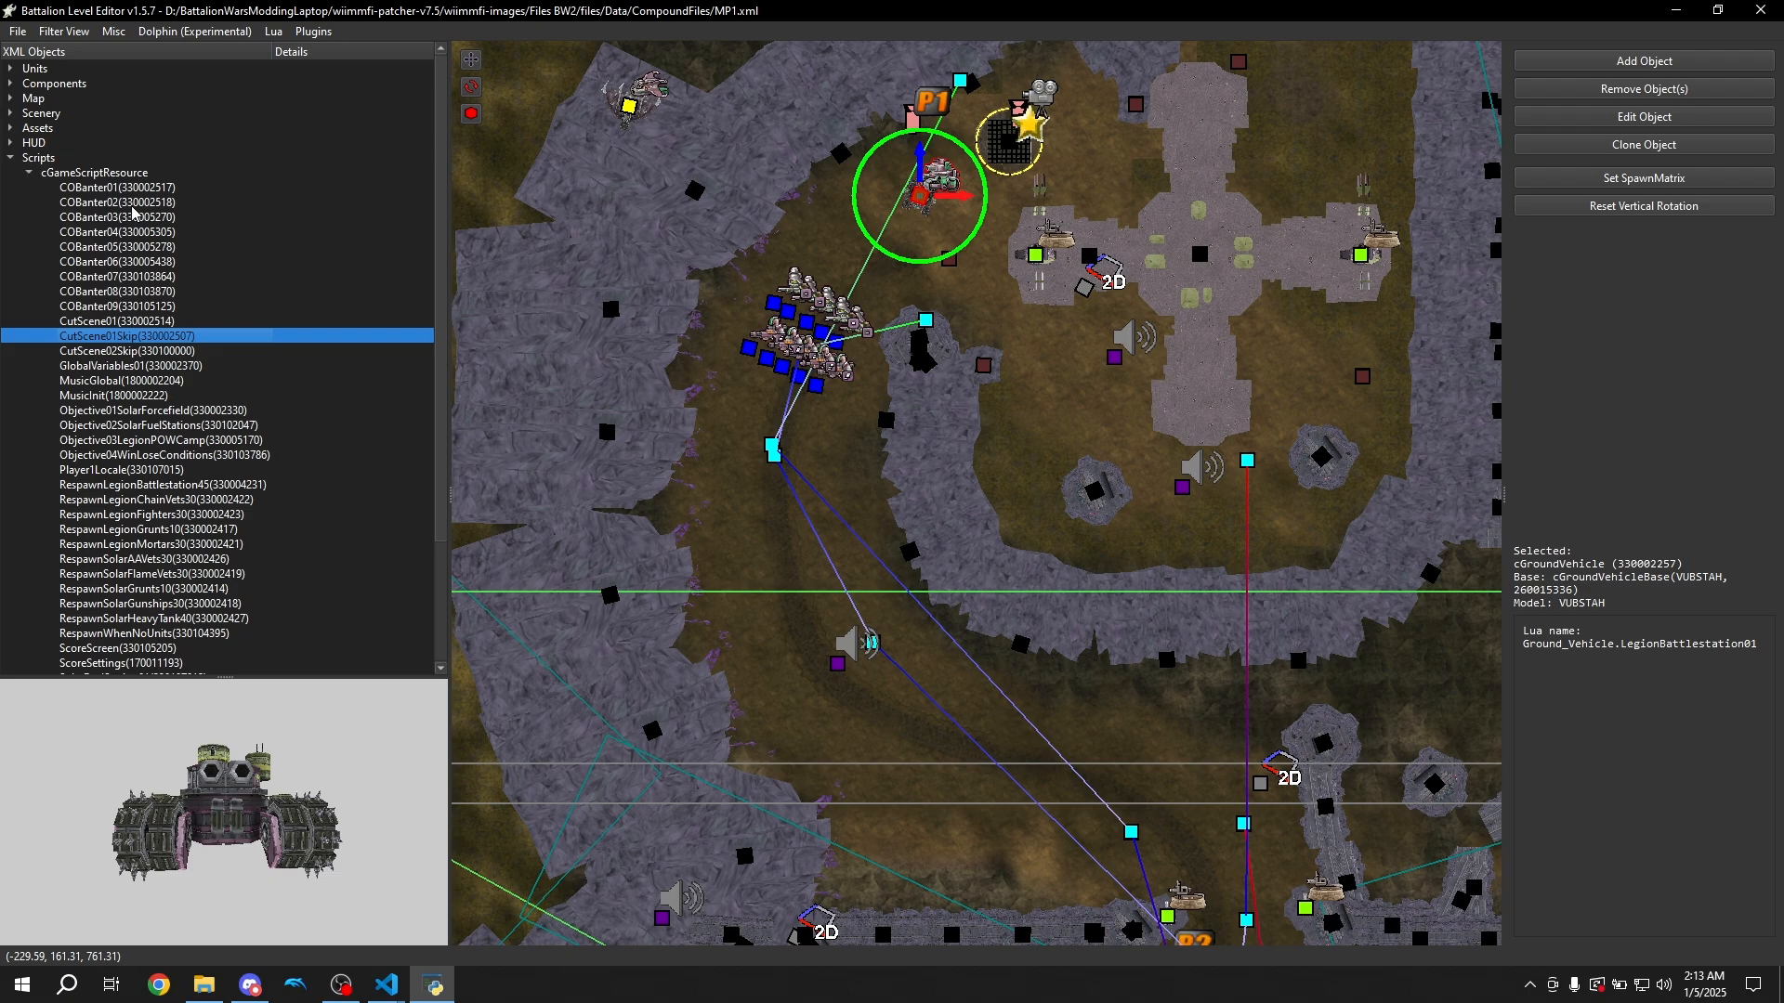
pyautogui.click(190, 395)
pyautogui.click(158, 424)
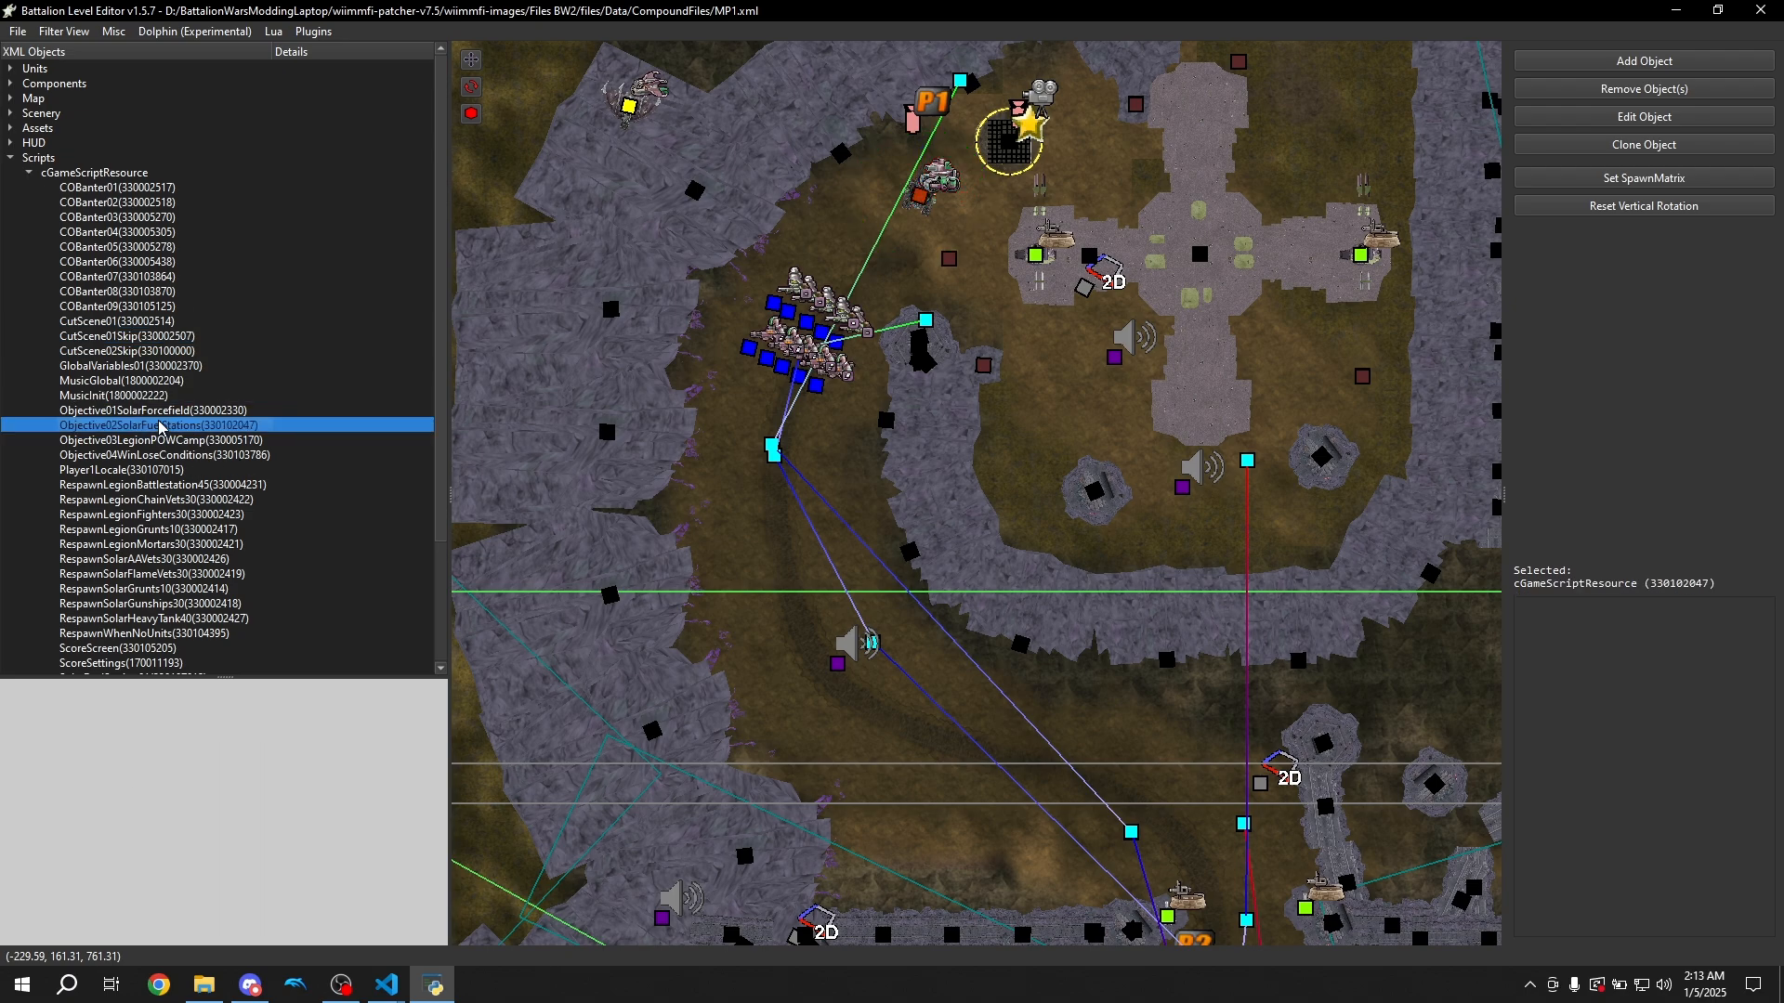
pyautogui.doubleClick(158, 426)
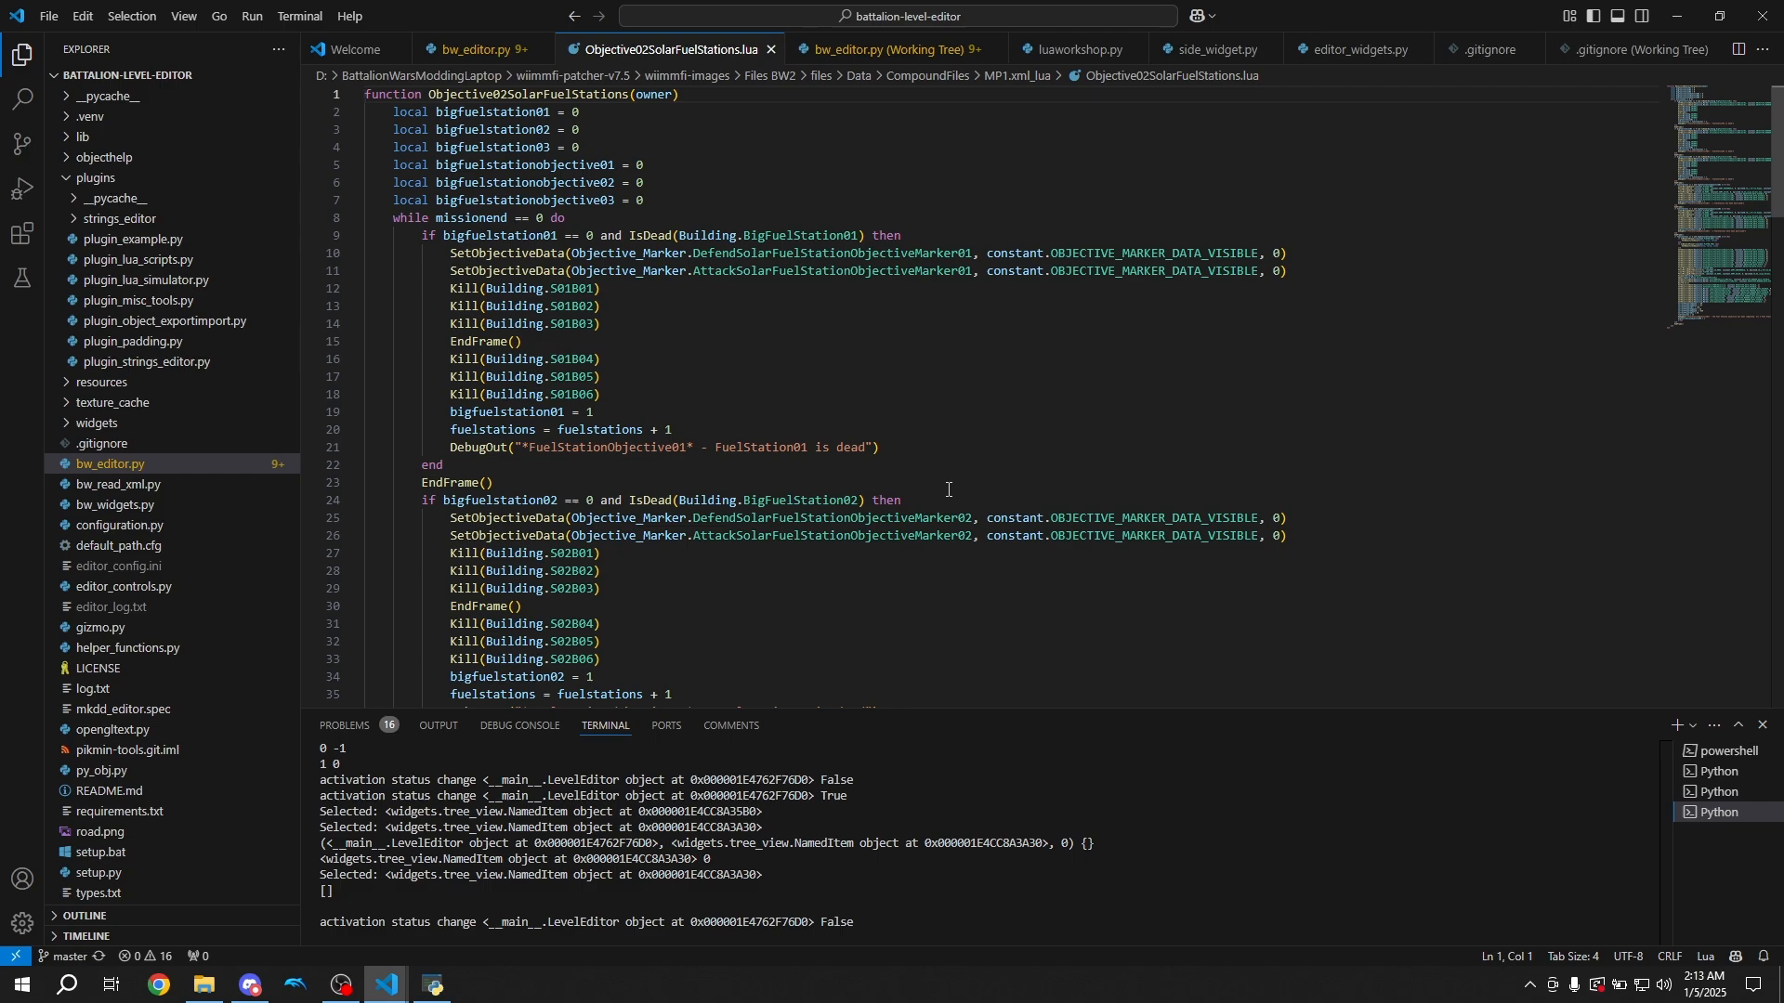
pyautogui.scroll(-4, 948, 489)
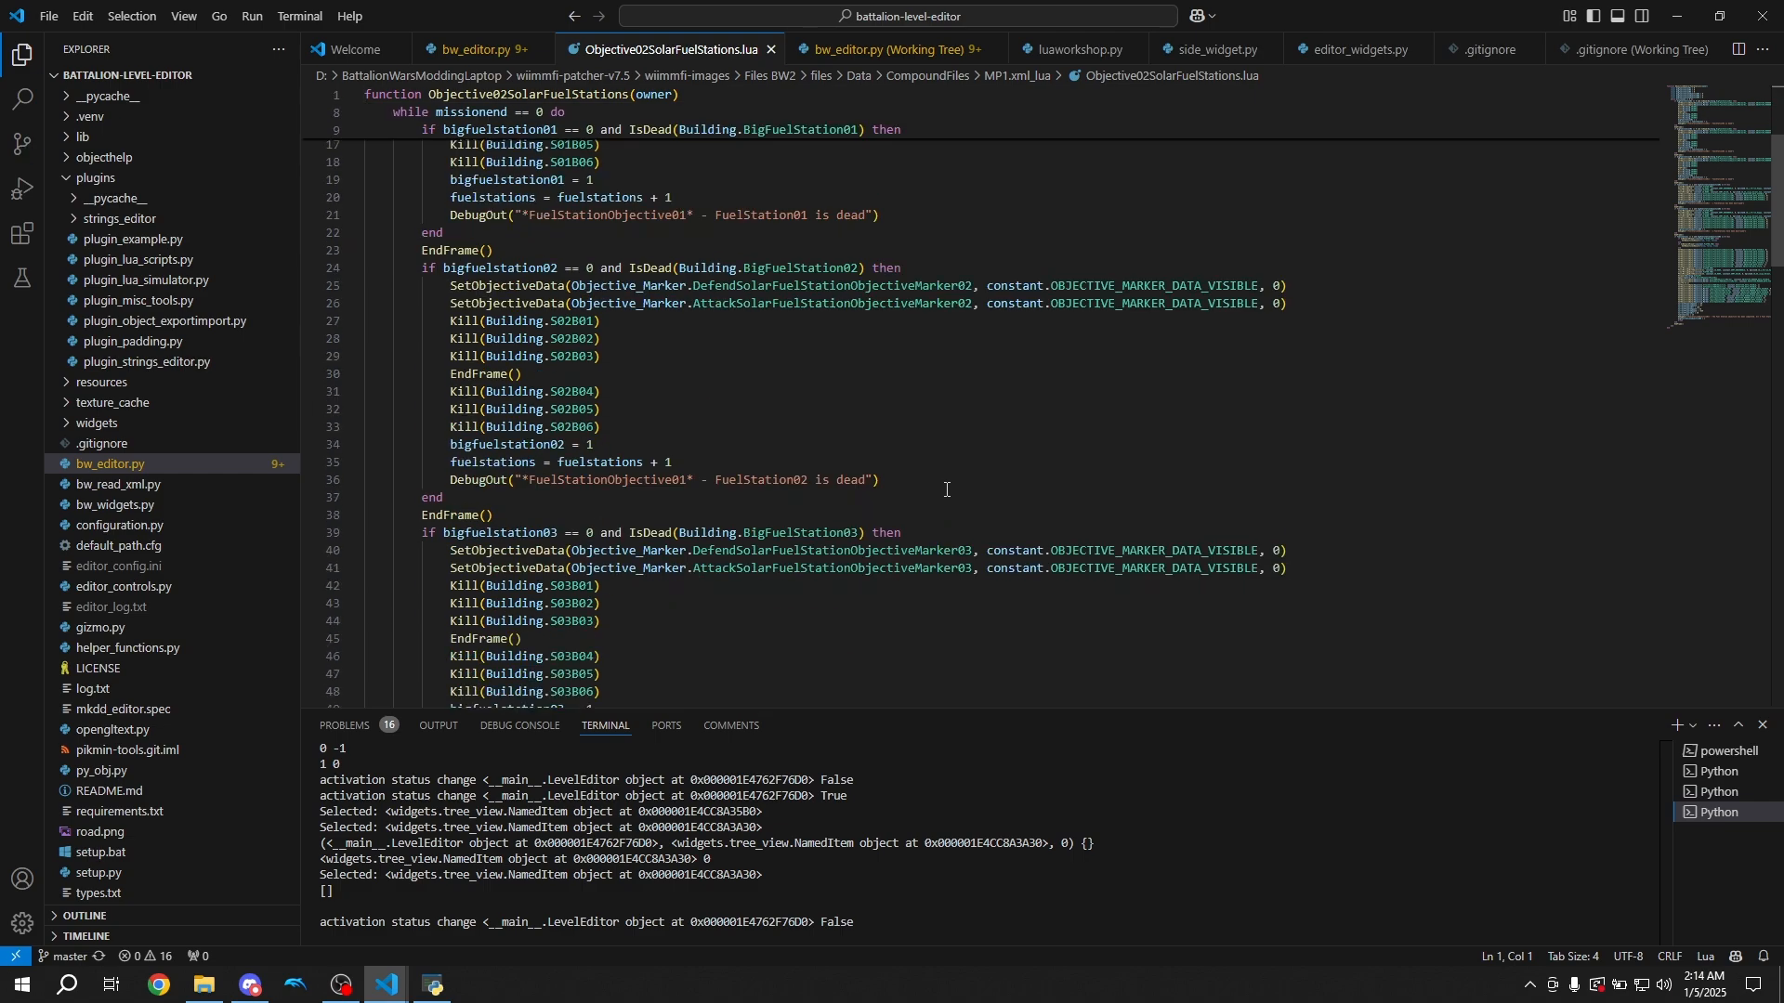
pyautogui.scroll(-10, 946, 490)
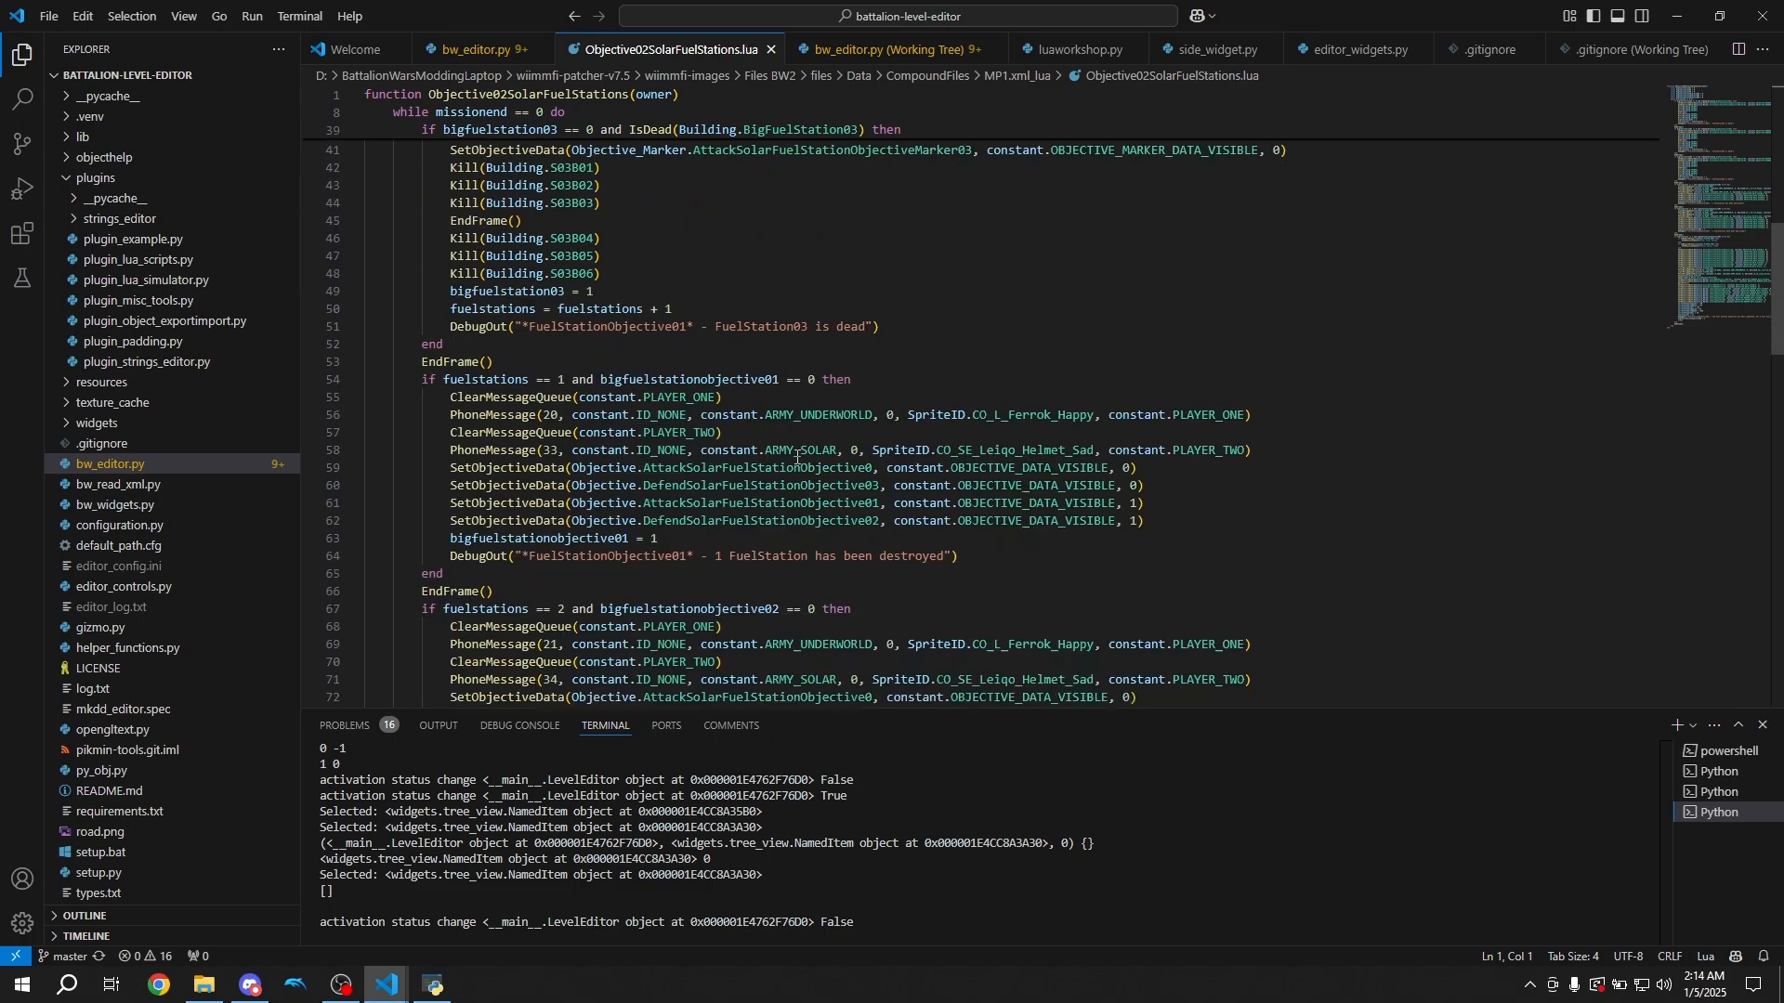
pyautogui.scroll(-13, 441, 382)
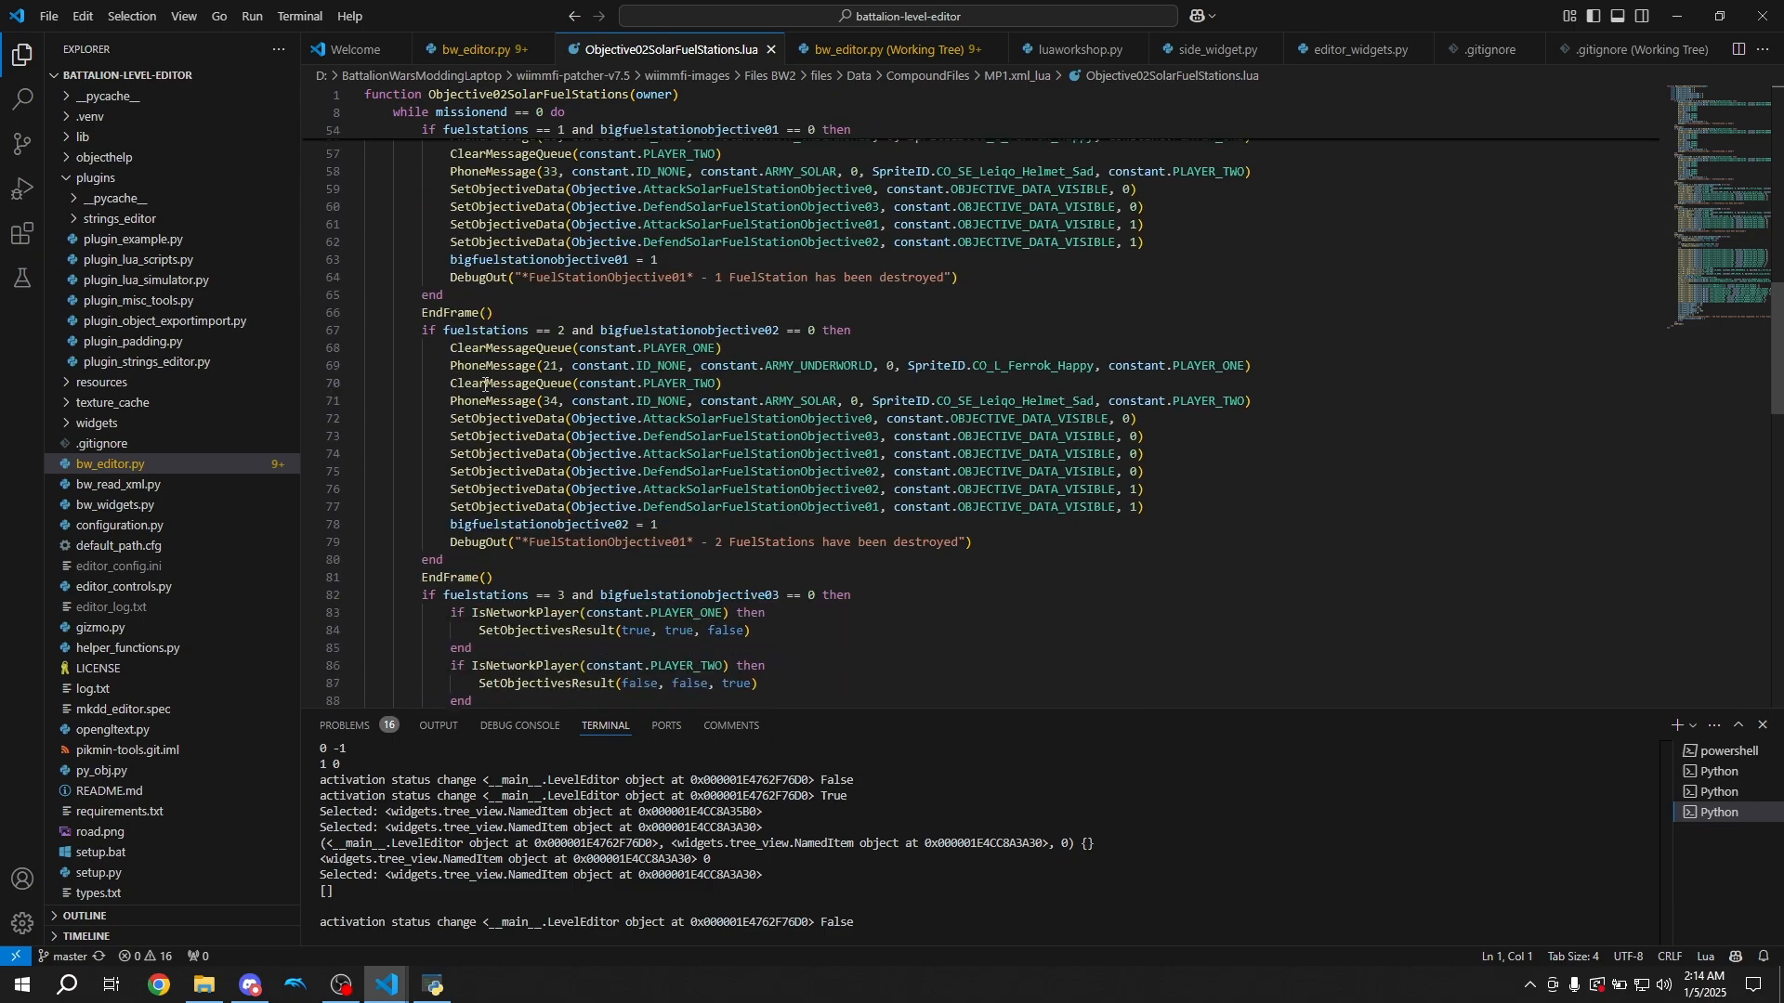
pyautogui.scroll(-4, 457, 469)
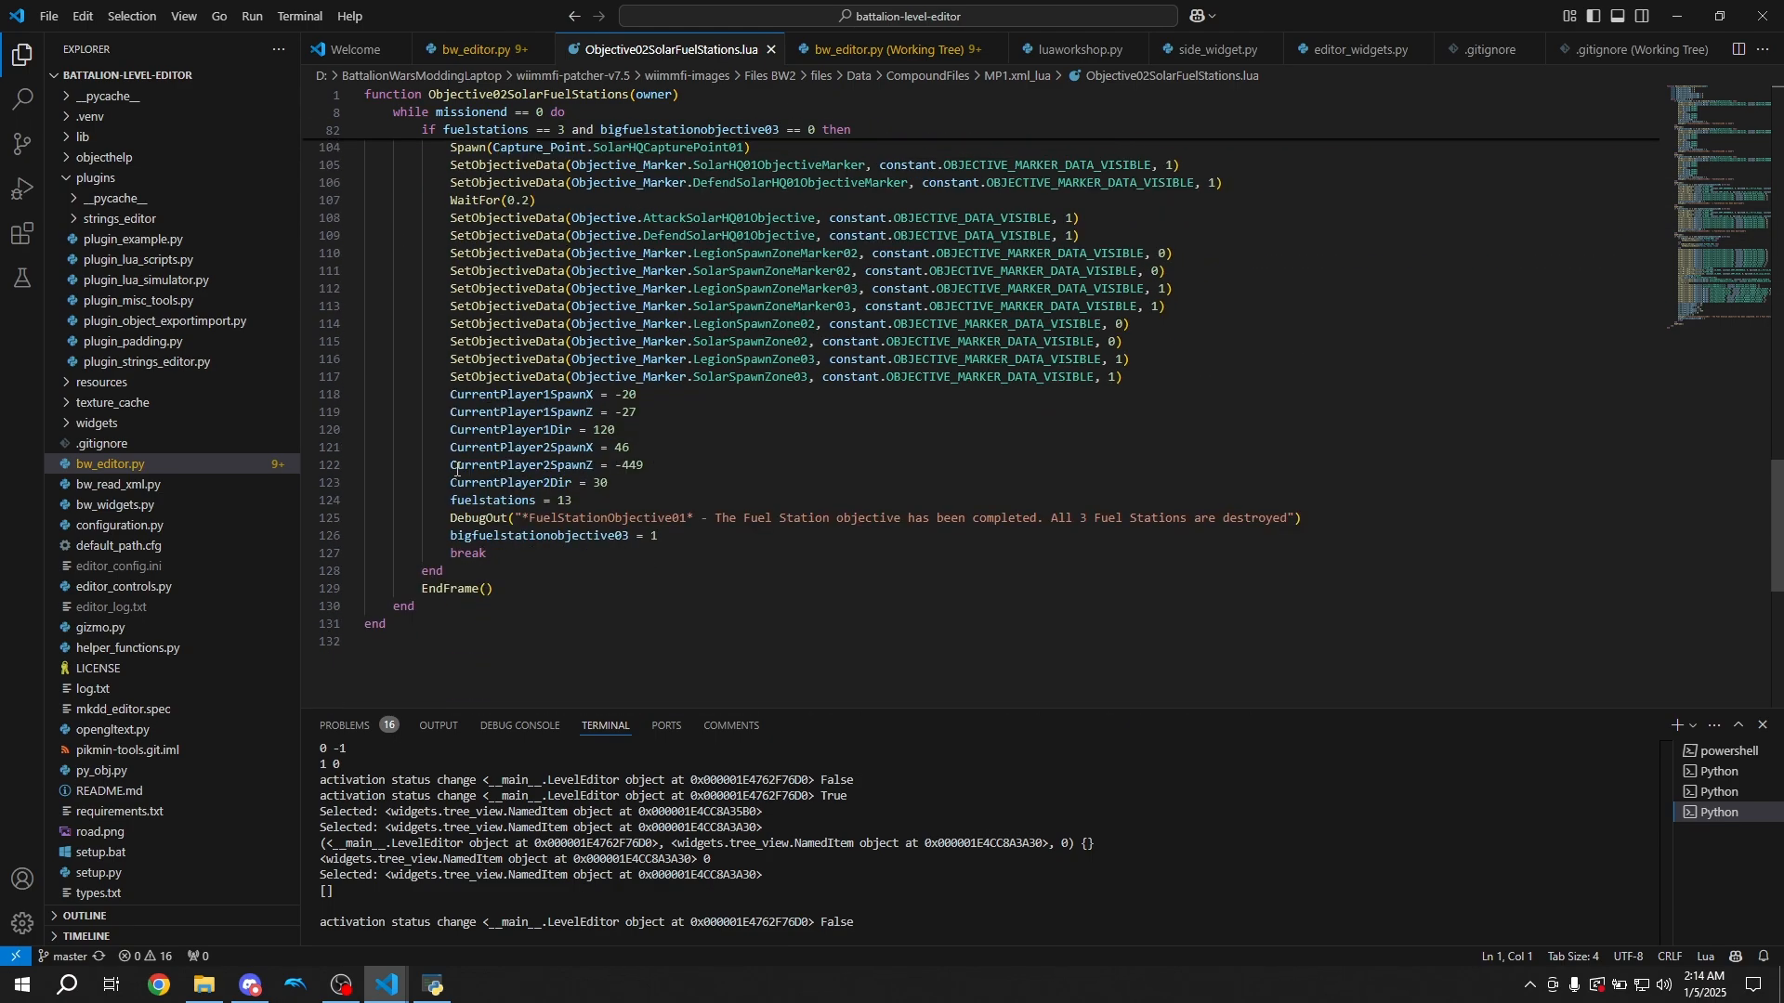
# Read back through the Objective02SolarFuelStations script from its end up to the start of the function
pyautogui.scroll(8, 666, 564)
pyautogui.scroll(8, 666, 565)
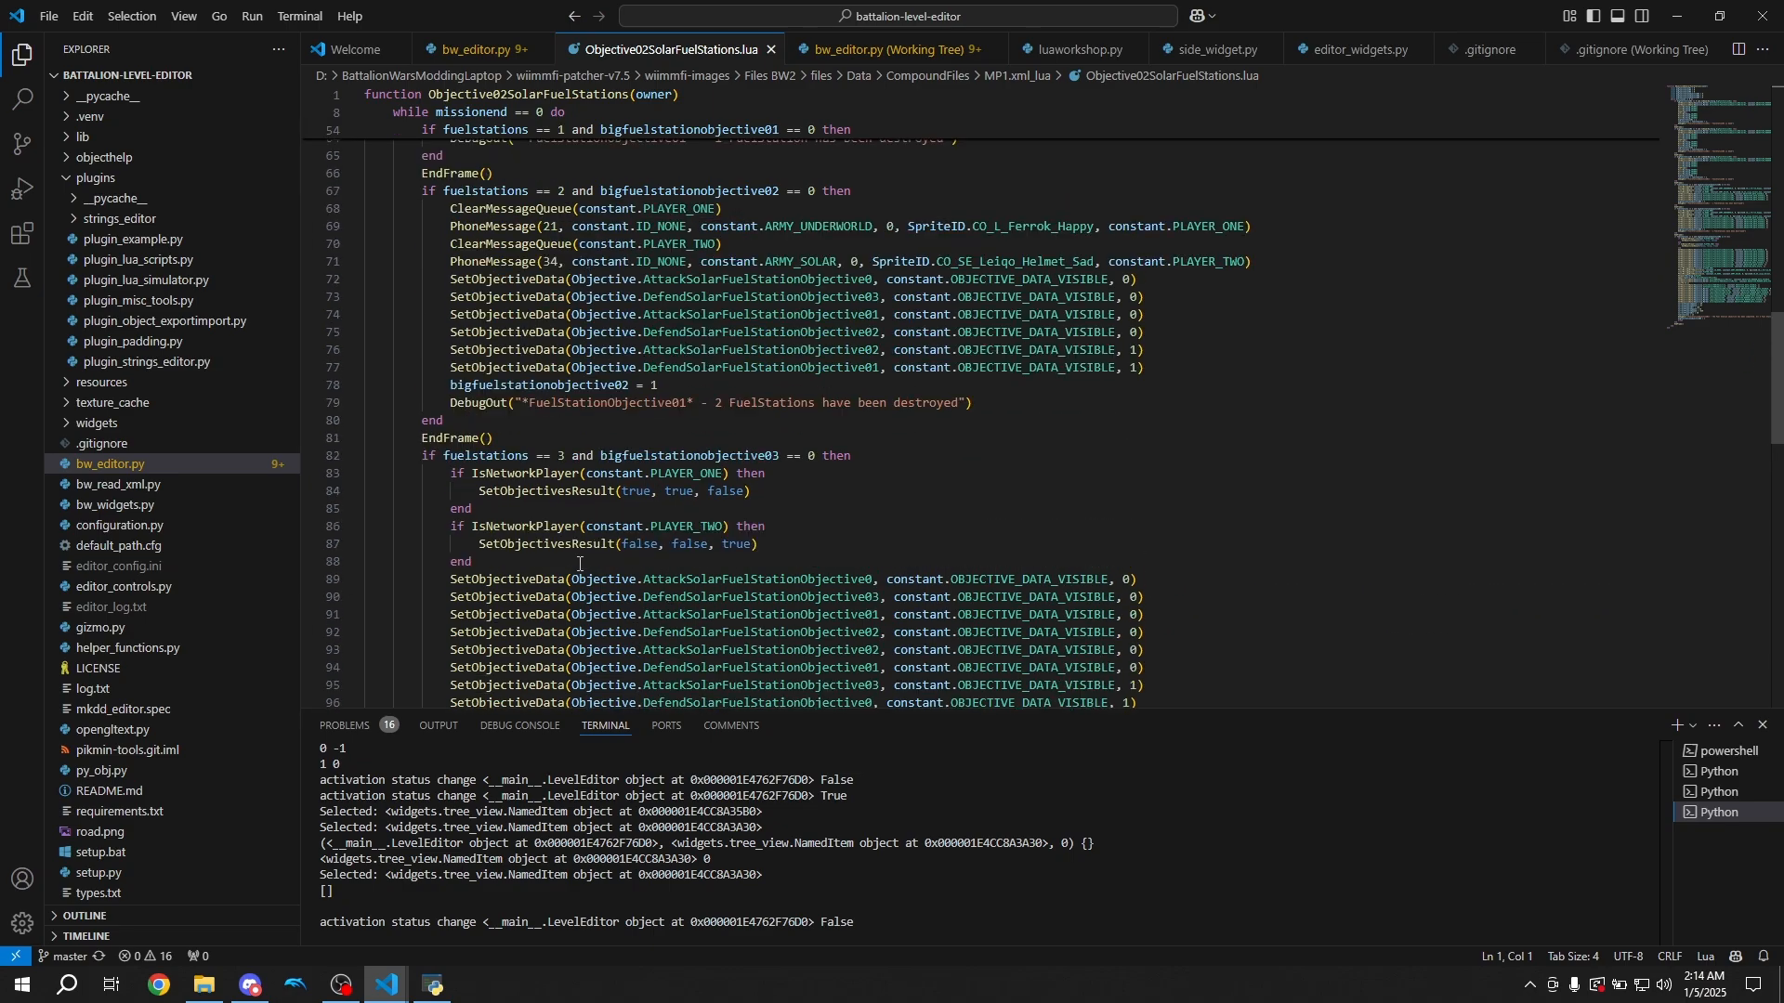
pyautogui.moveTo(580, 571); pyautogui.dragTo(572, 554)
pyautogui.moveTo(772, 412); pyautogui.dragTo(779, 412)
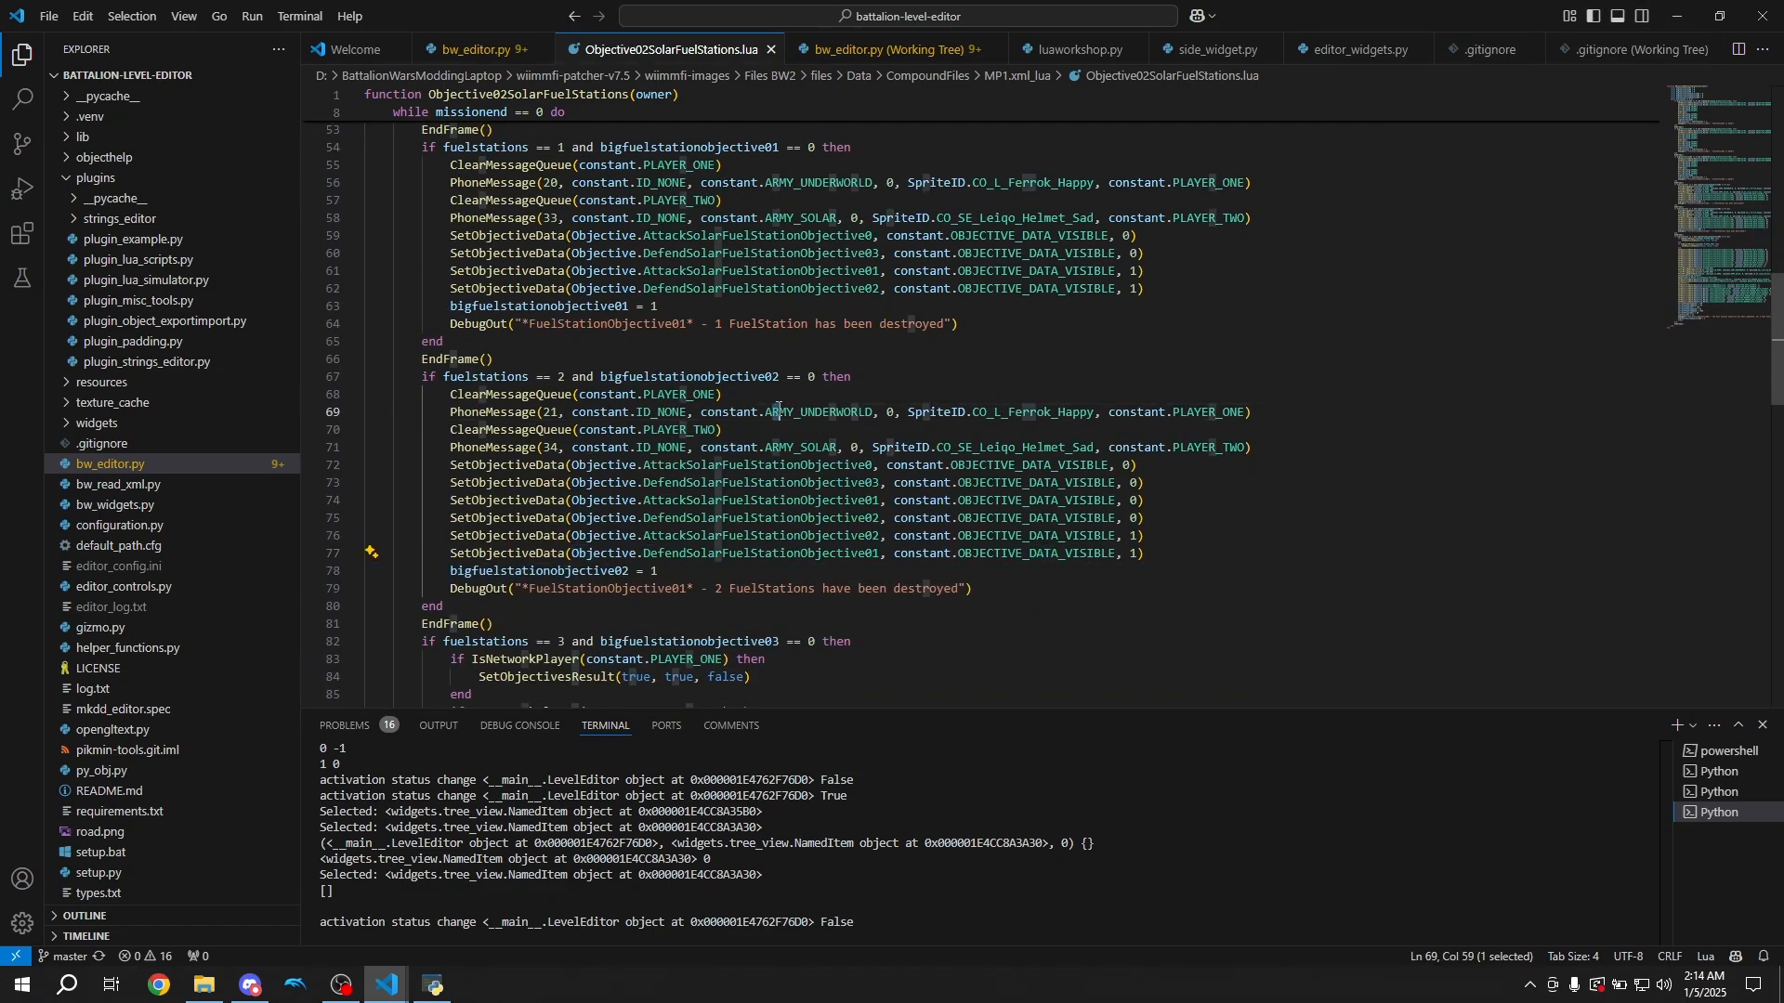
pyautogui.scroll(10, 697, 414)
pyautogui.scroll(8, 991, 221)
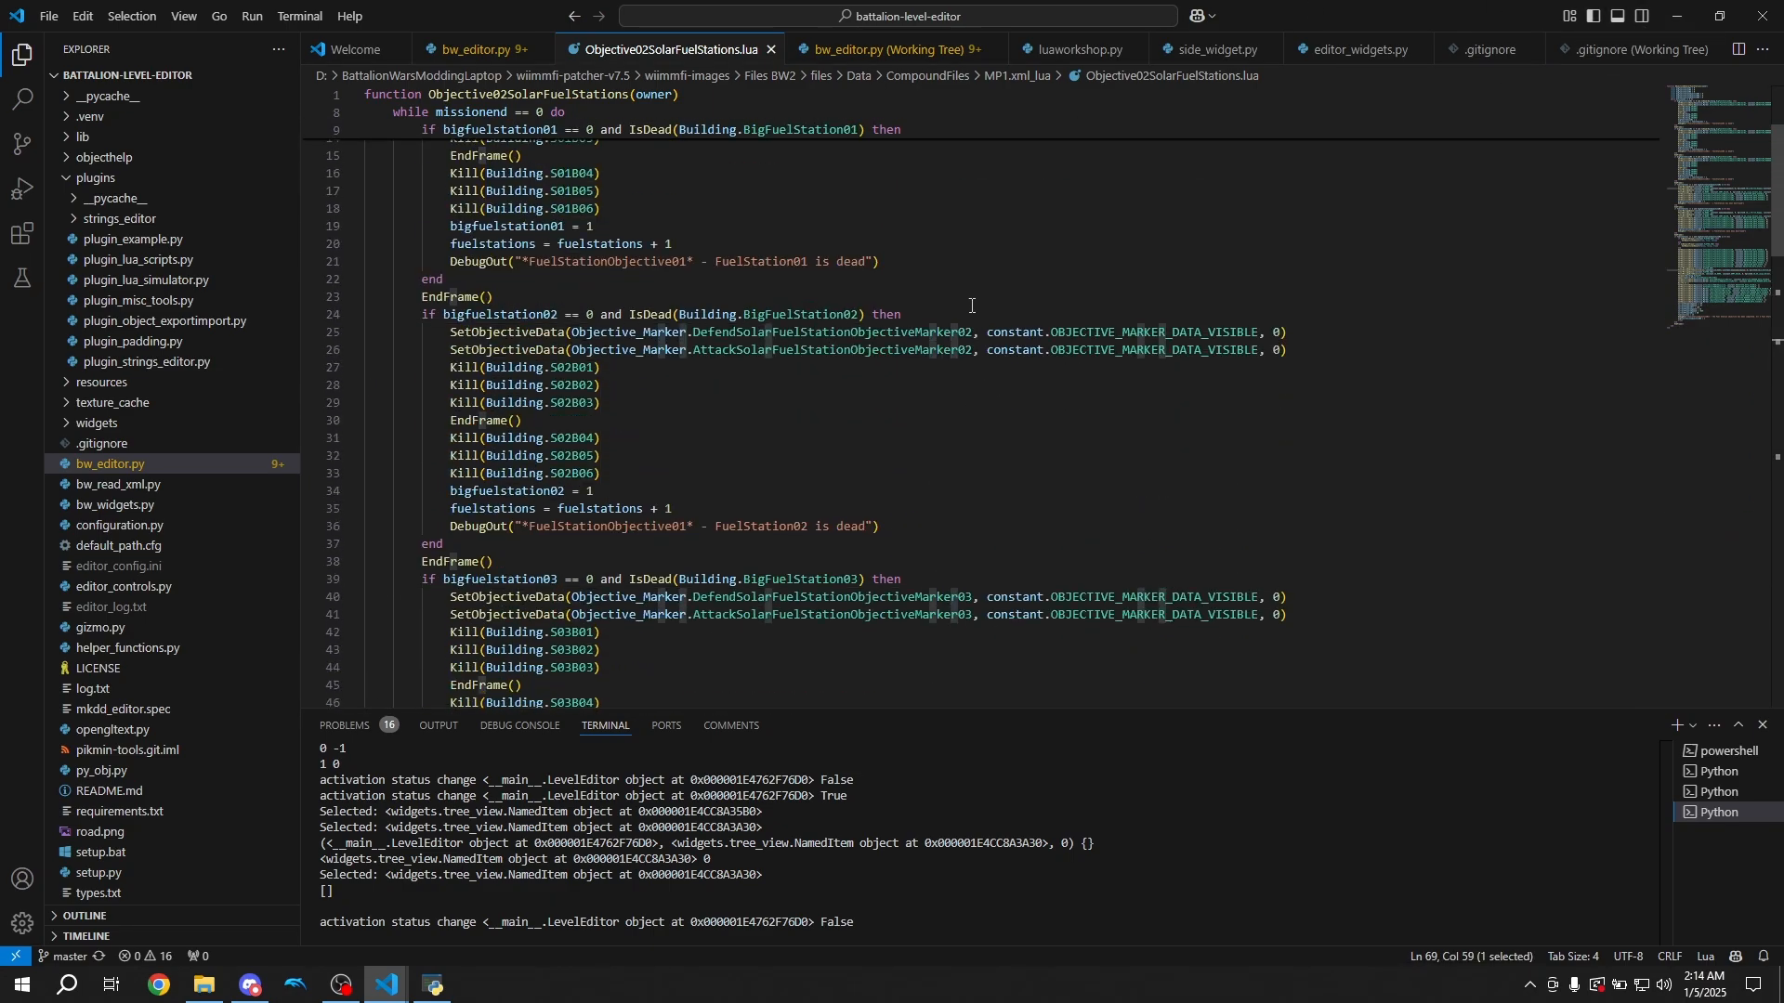
# Append the test text ertejkhnrtekjrt after Kill(Building.S01B02) on line 13, save the script and return to the level editor
pyautogui.click(964, 312)
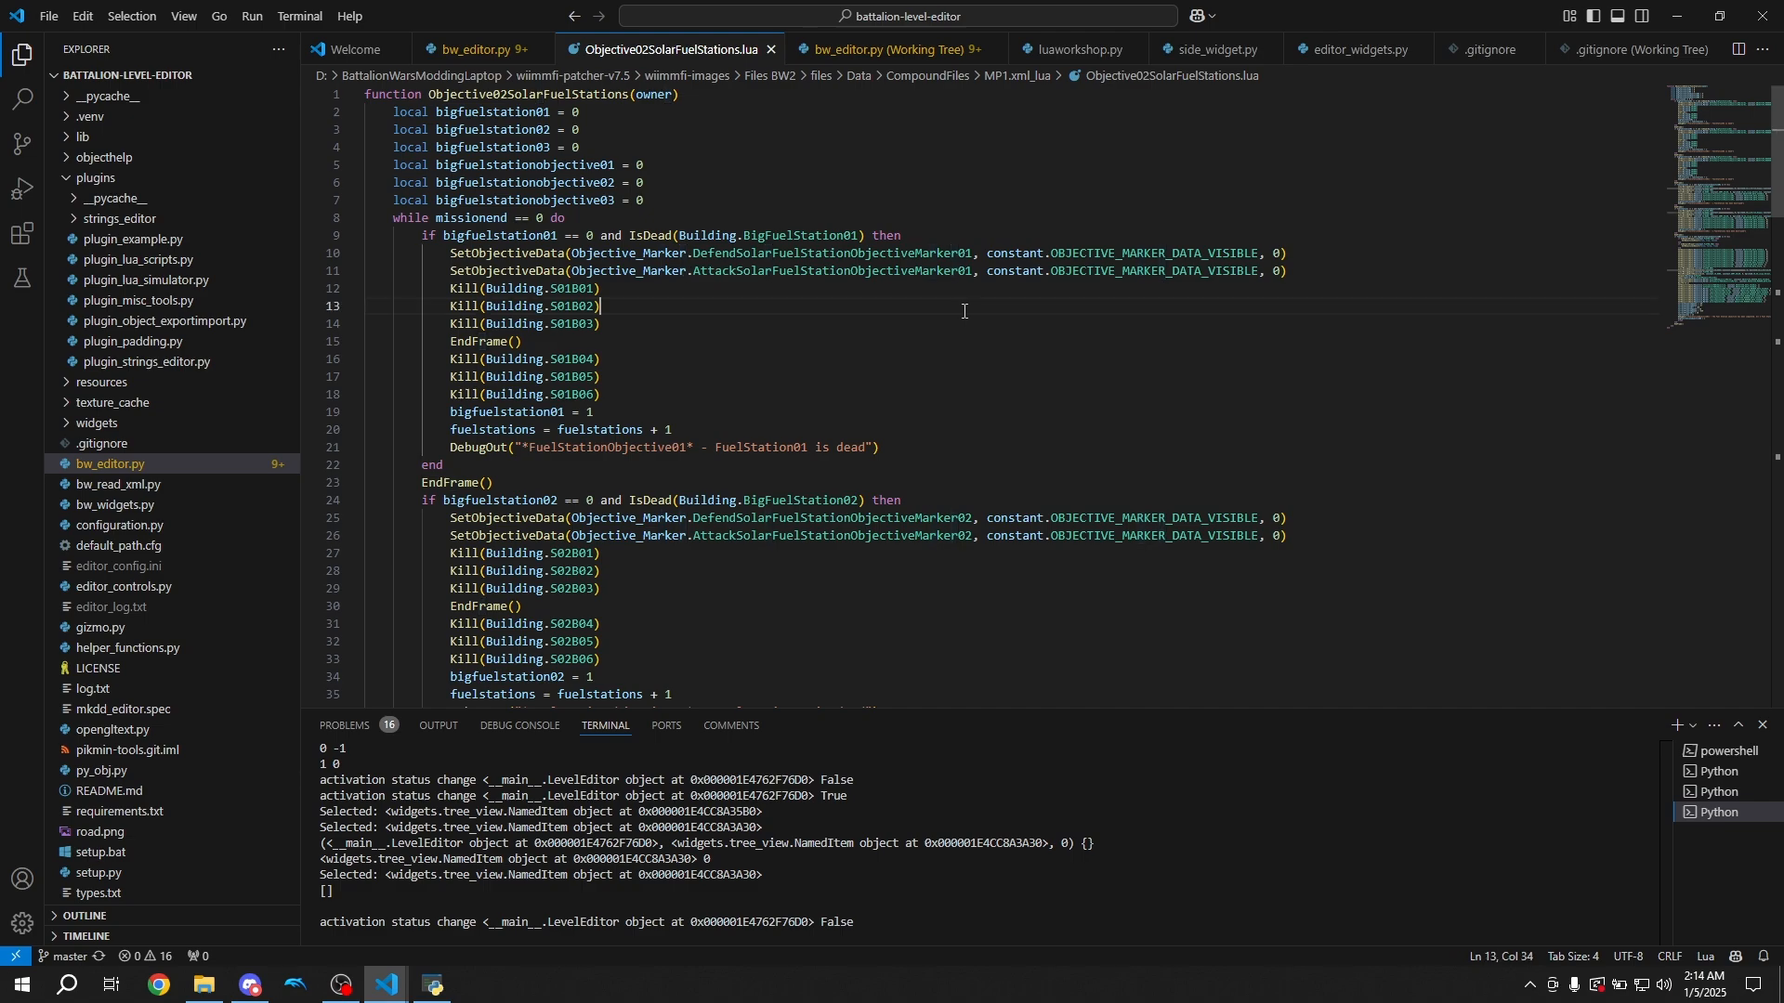
pyautogui.write('ertejkhnrtekjrt')
pyautogui.press('super')
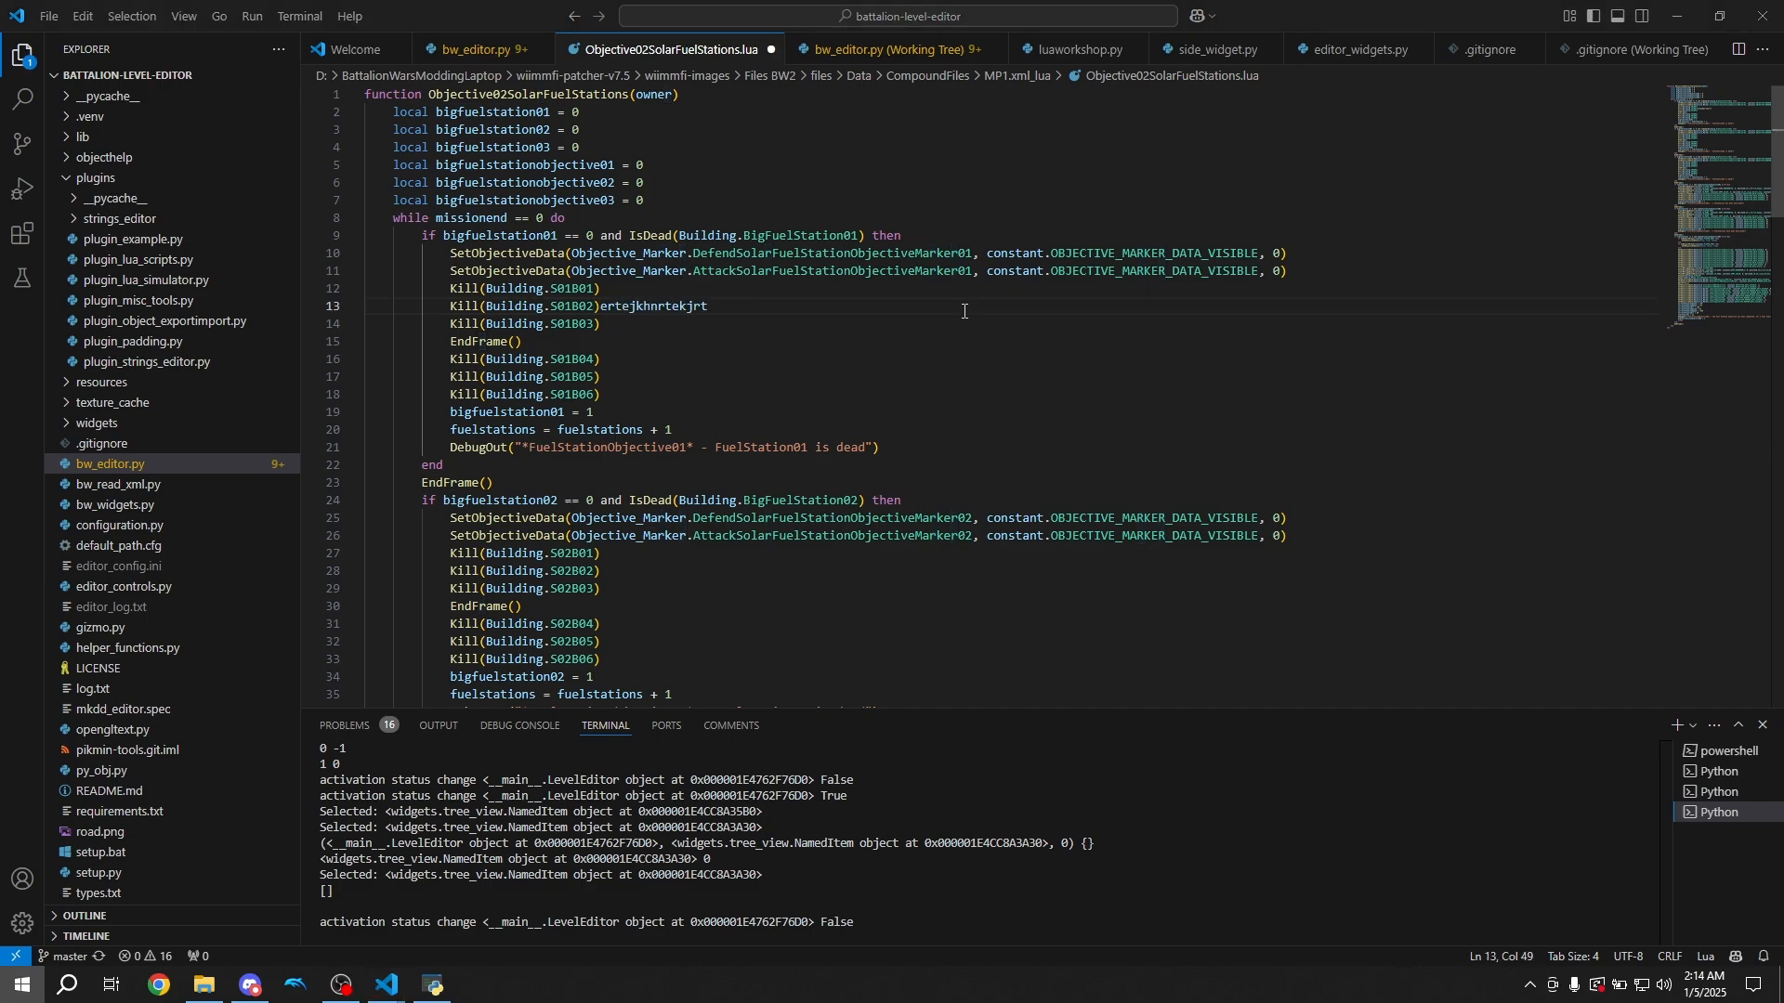
pyautogui.press('Escape')
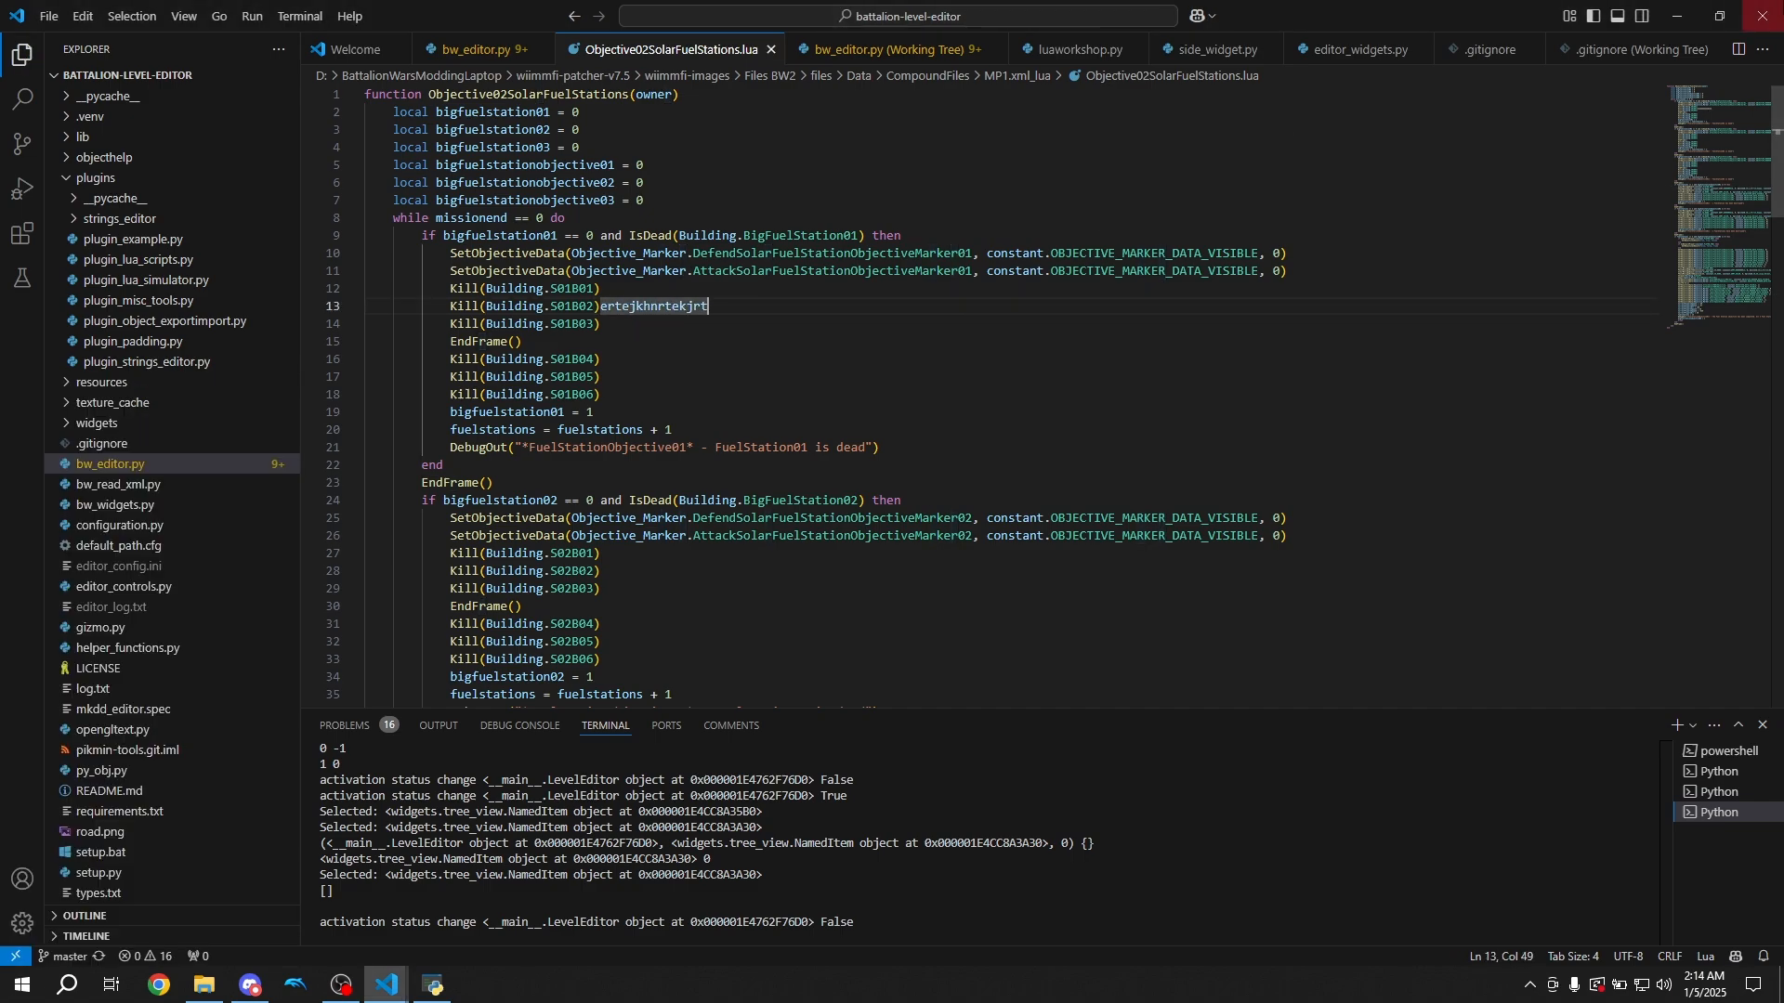
pyautogui.click(1686, 7)
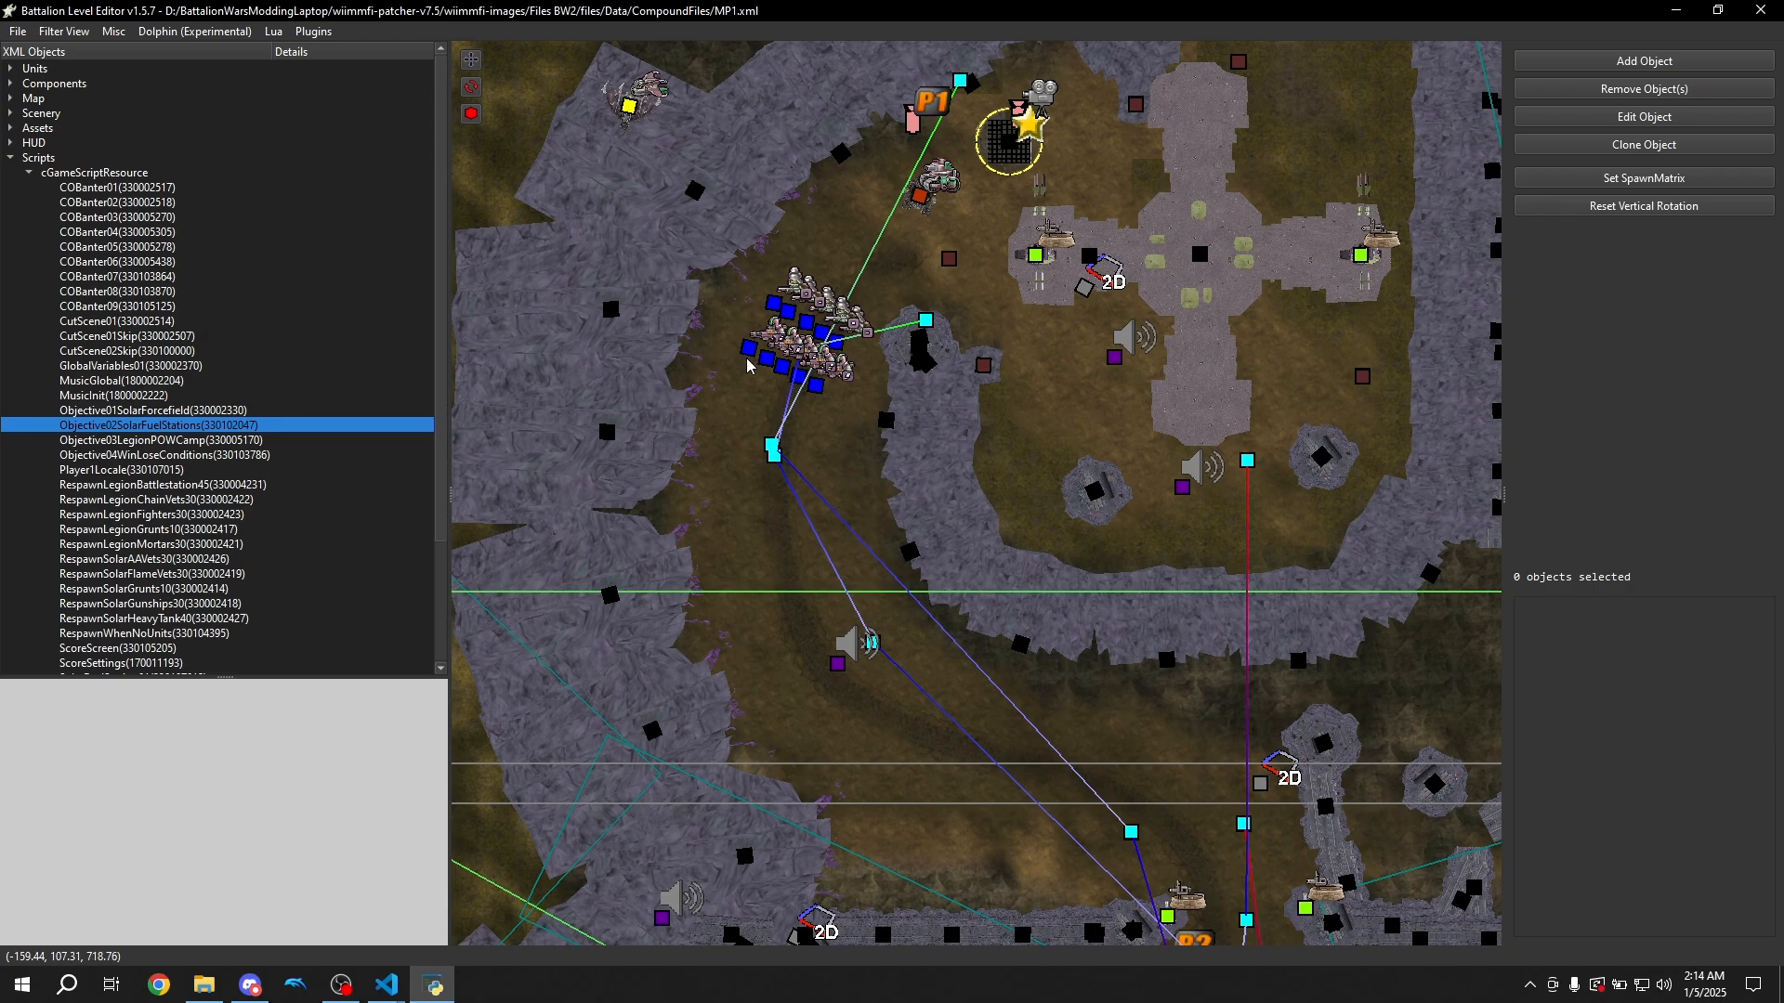
# Return to the script in Visual Studio Code, delete the test text from line 13, save and switch back to the level editor
pyautogui.click(388, 985)
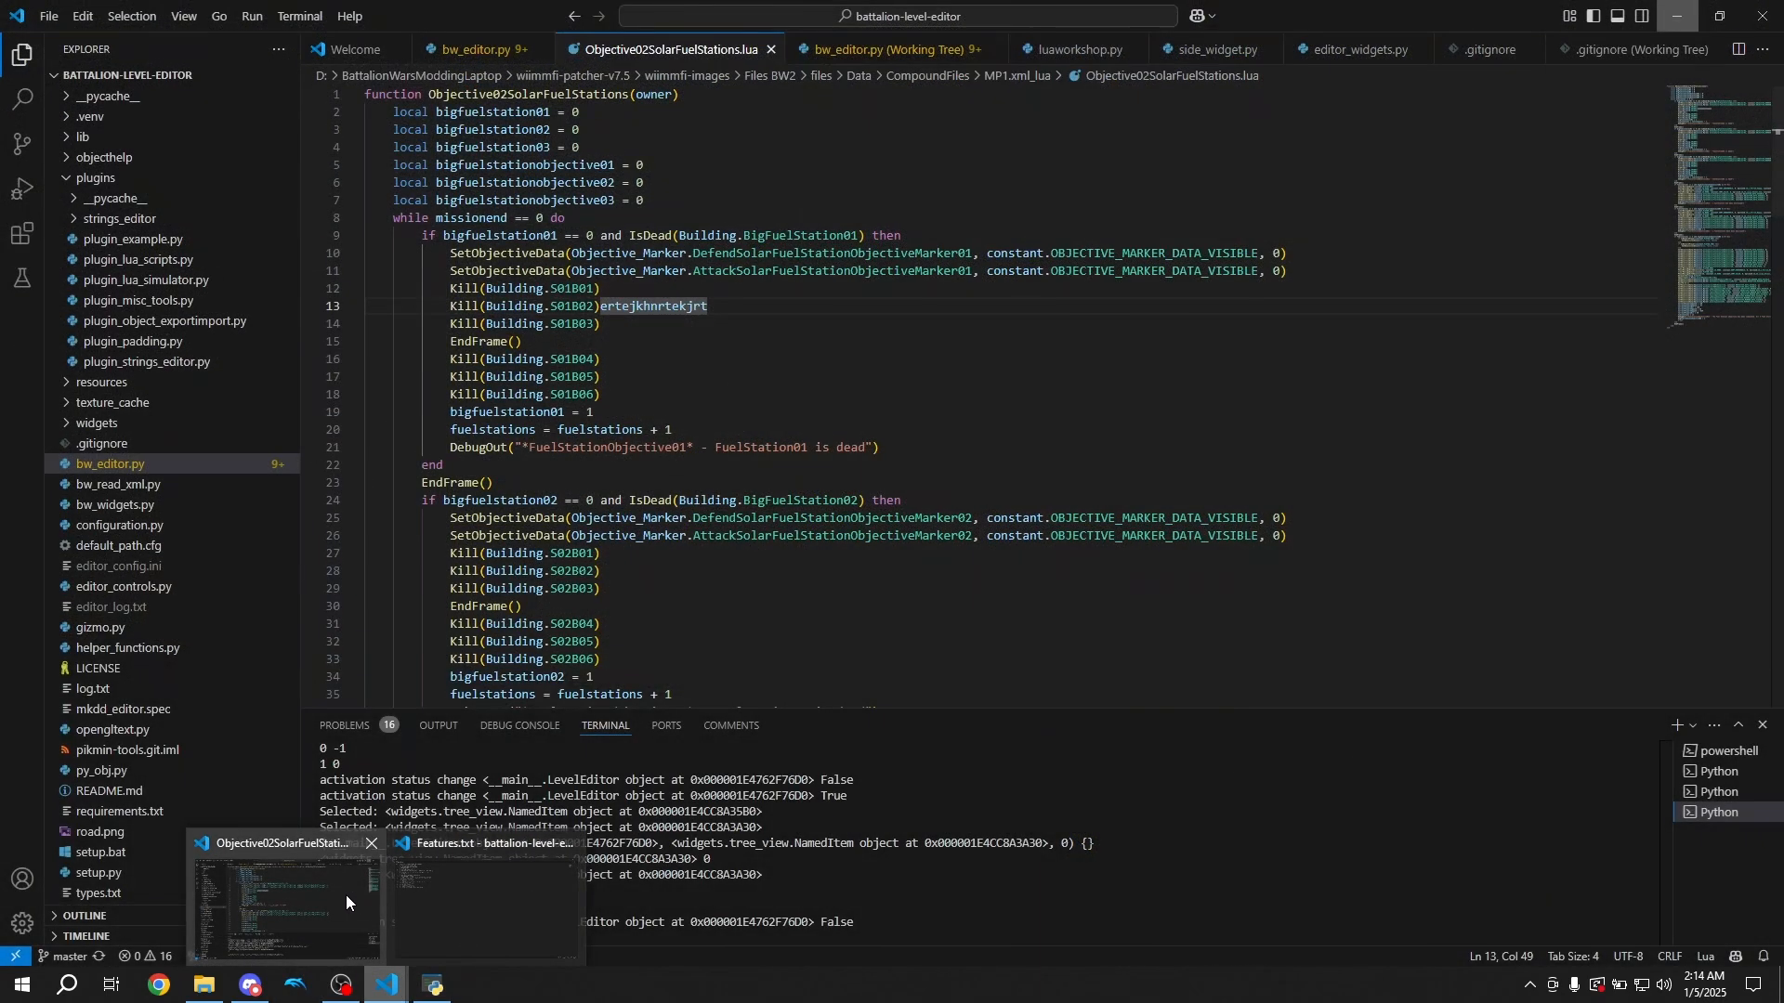
pyautogui.click(343, 895)
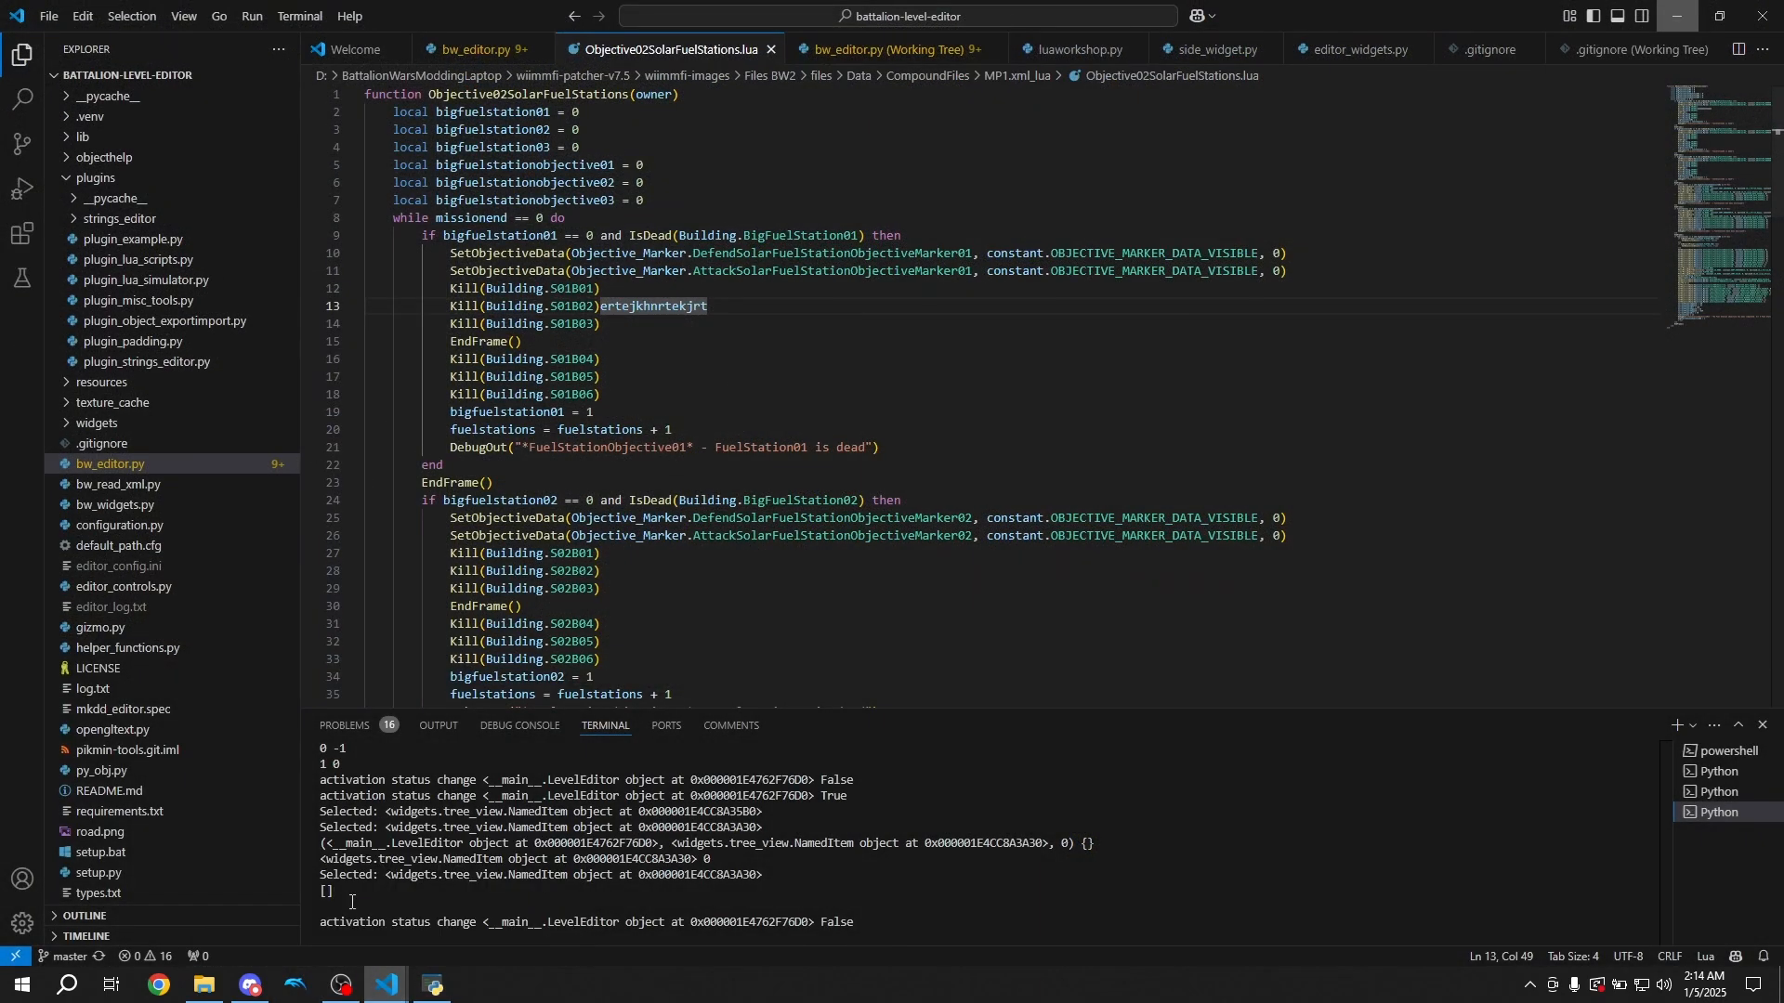
pyautogui.press('BackSpace')
pyautogui.hotkey('ctrl', 's')
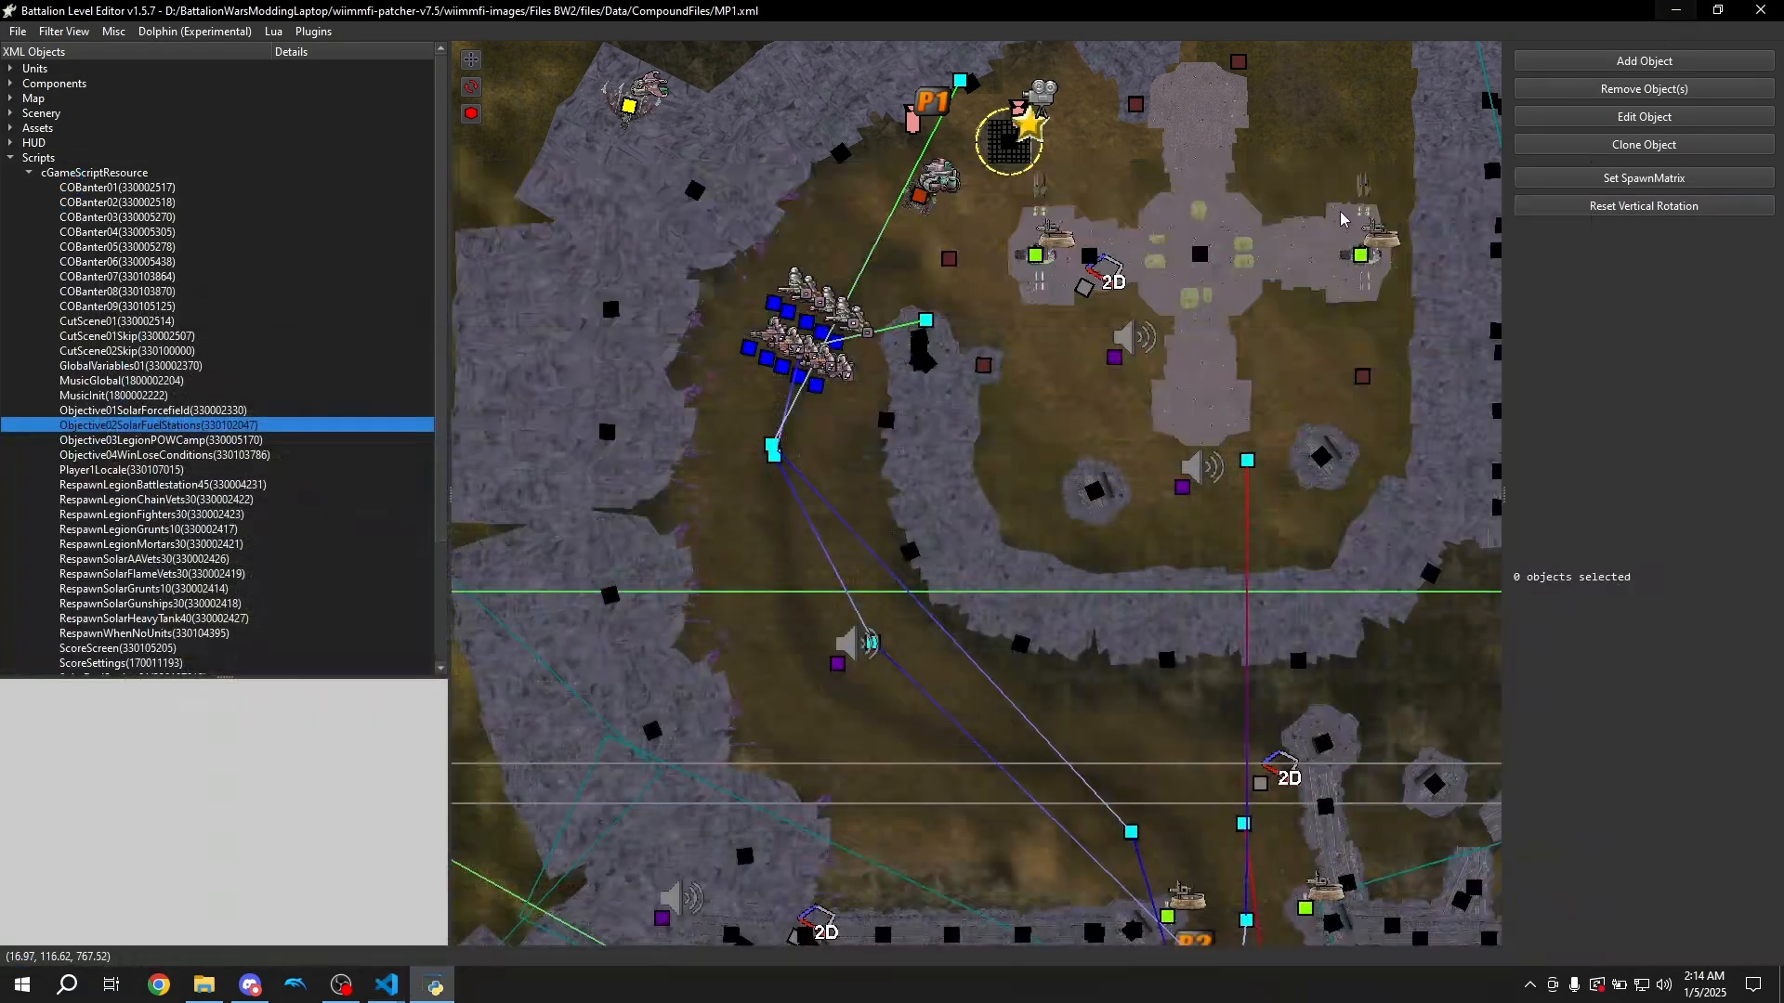
pyautogui.hotkey('alt', 'Tab')
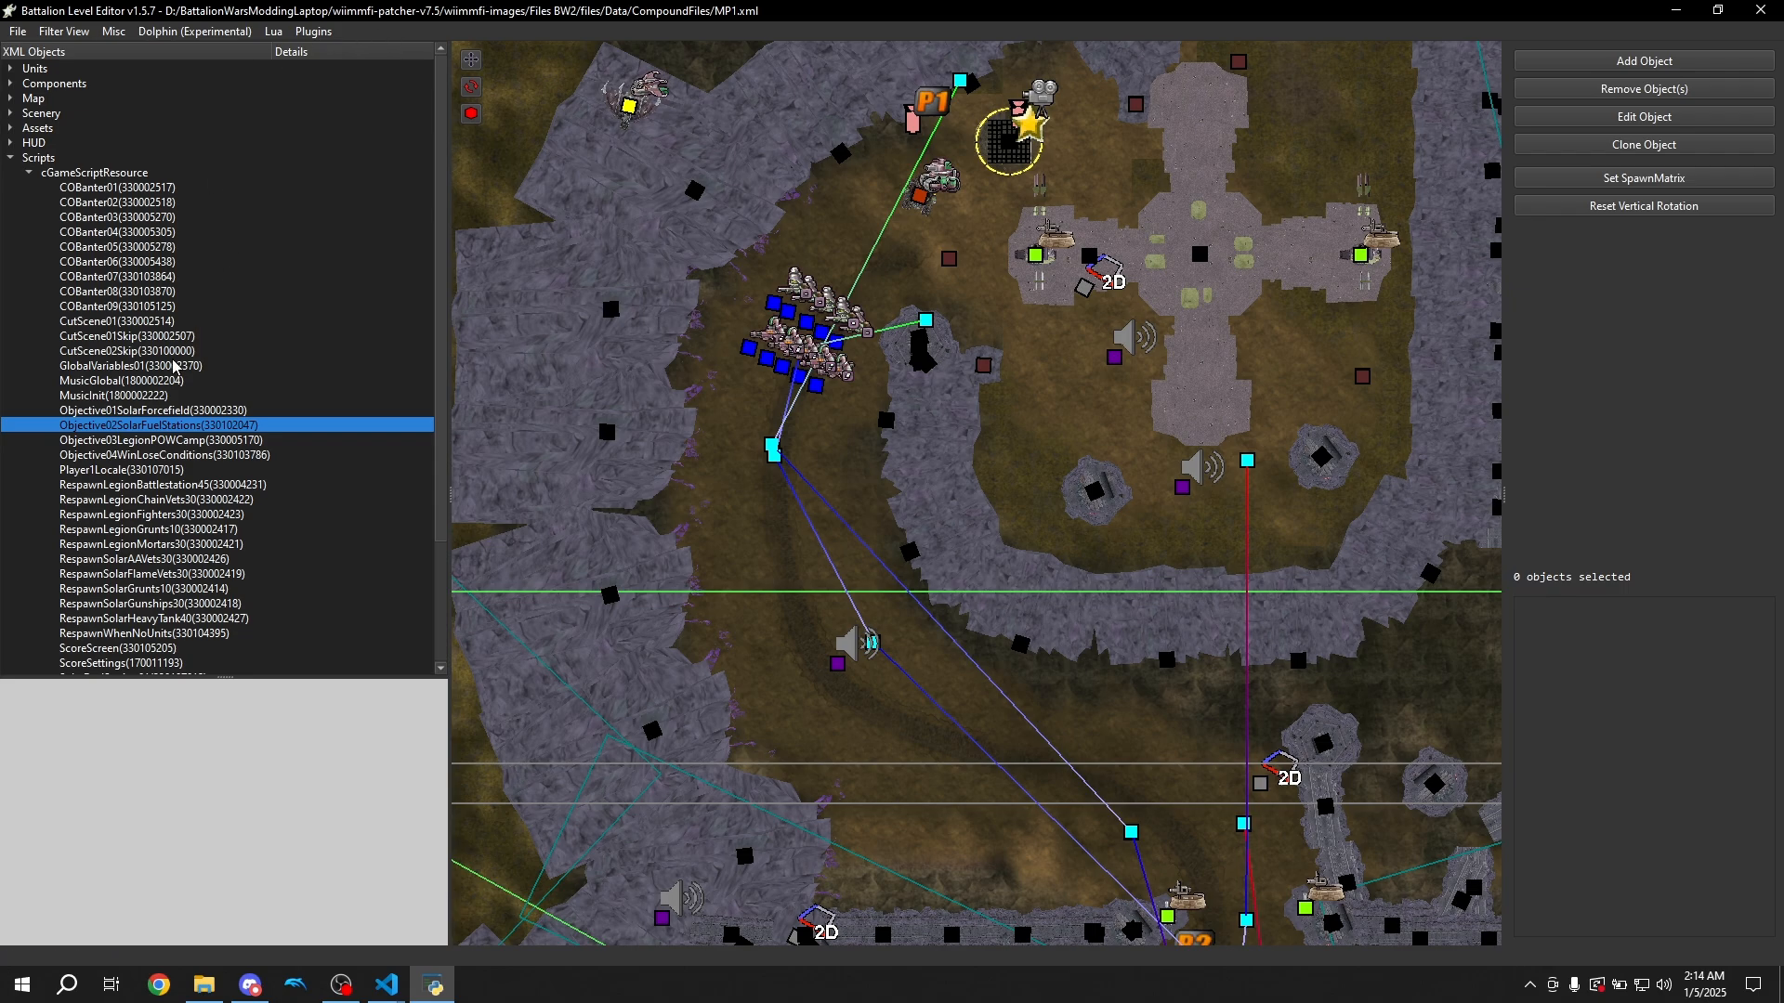
# Open the level's EntityInitialise script and examine the name and reflection ID registered for Objective02WarningZone, then return to the level editor
pyautogui.click(313, 31)
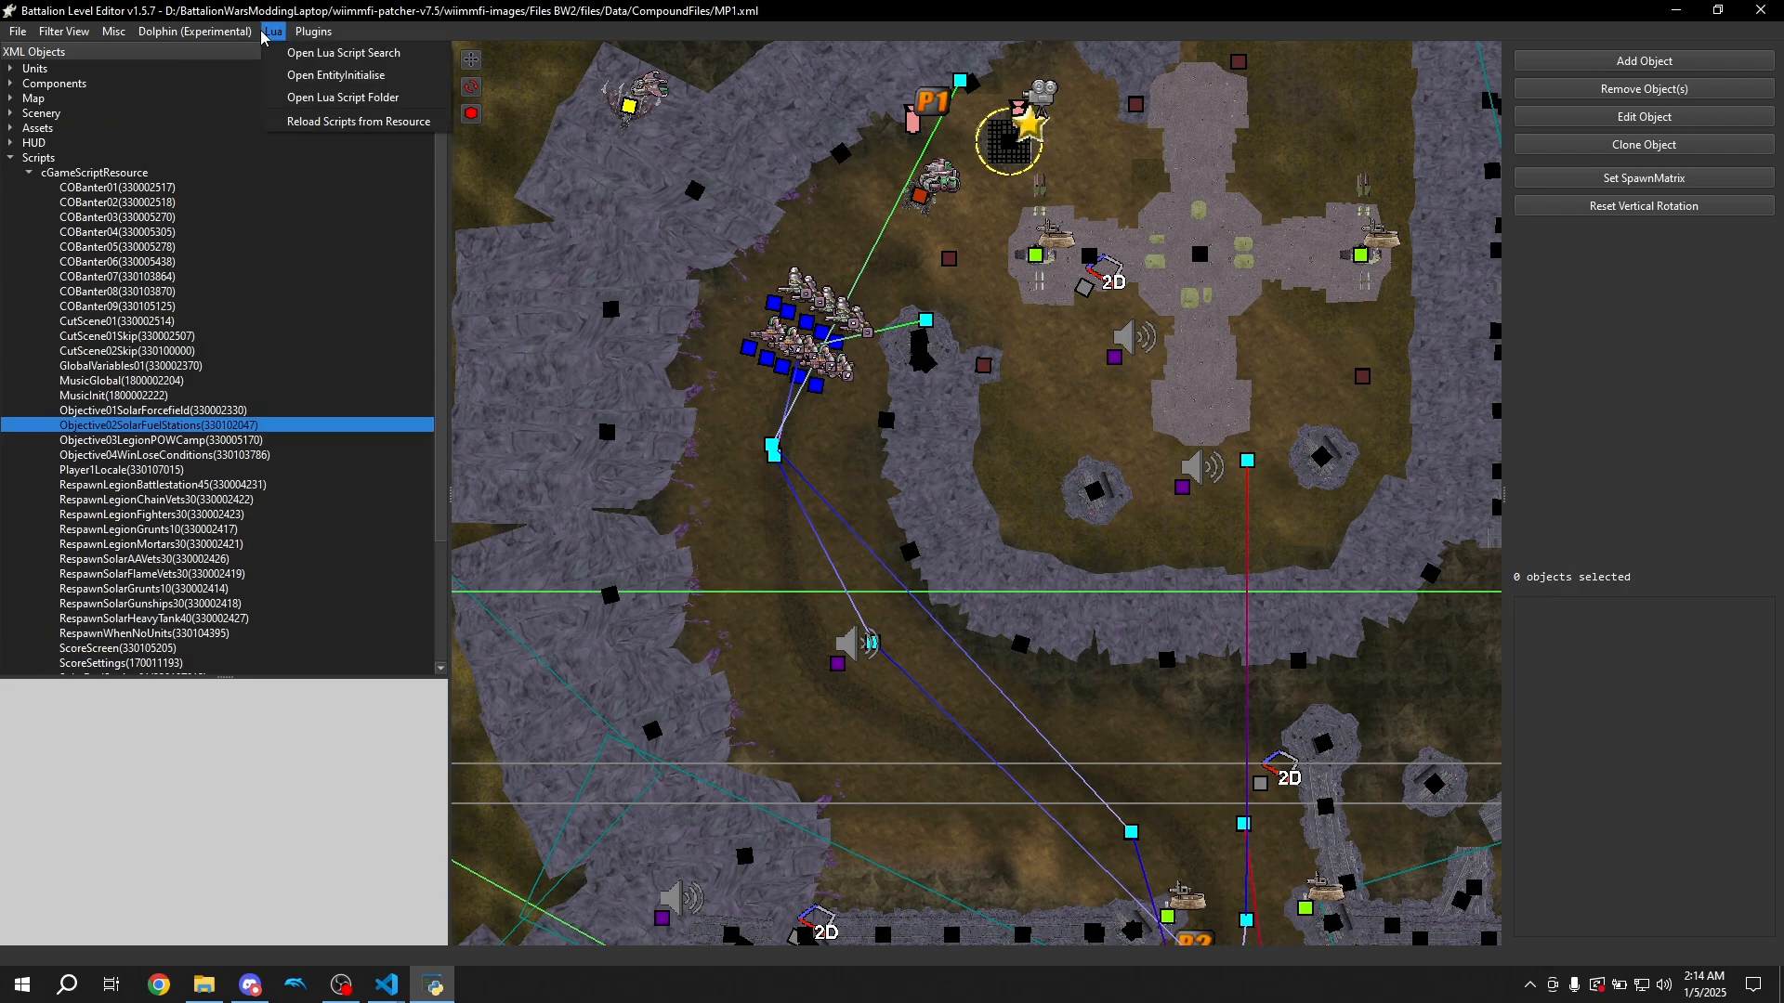
pyautogui.click(327, 76)
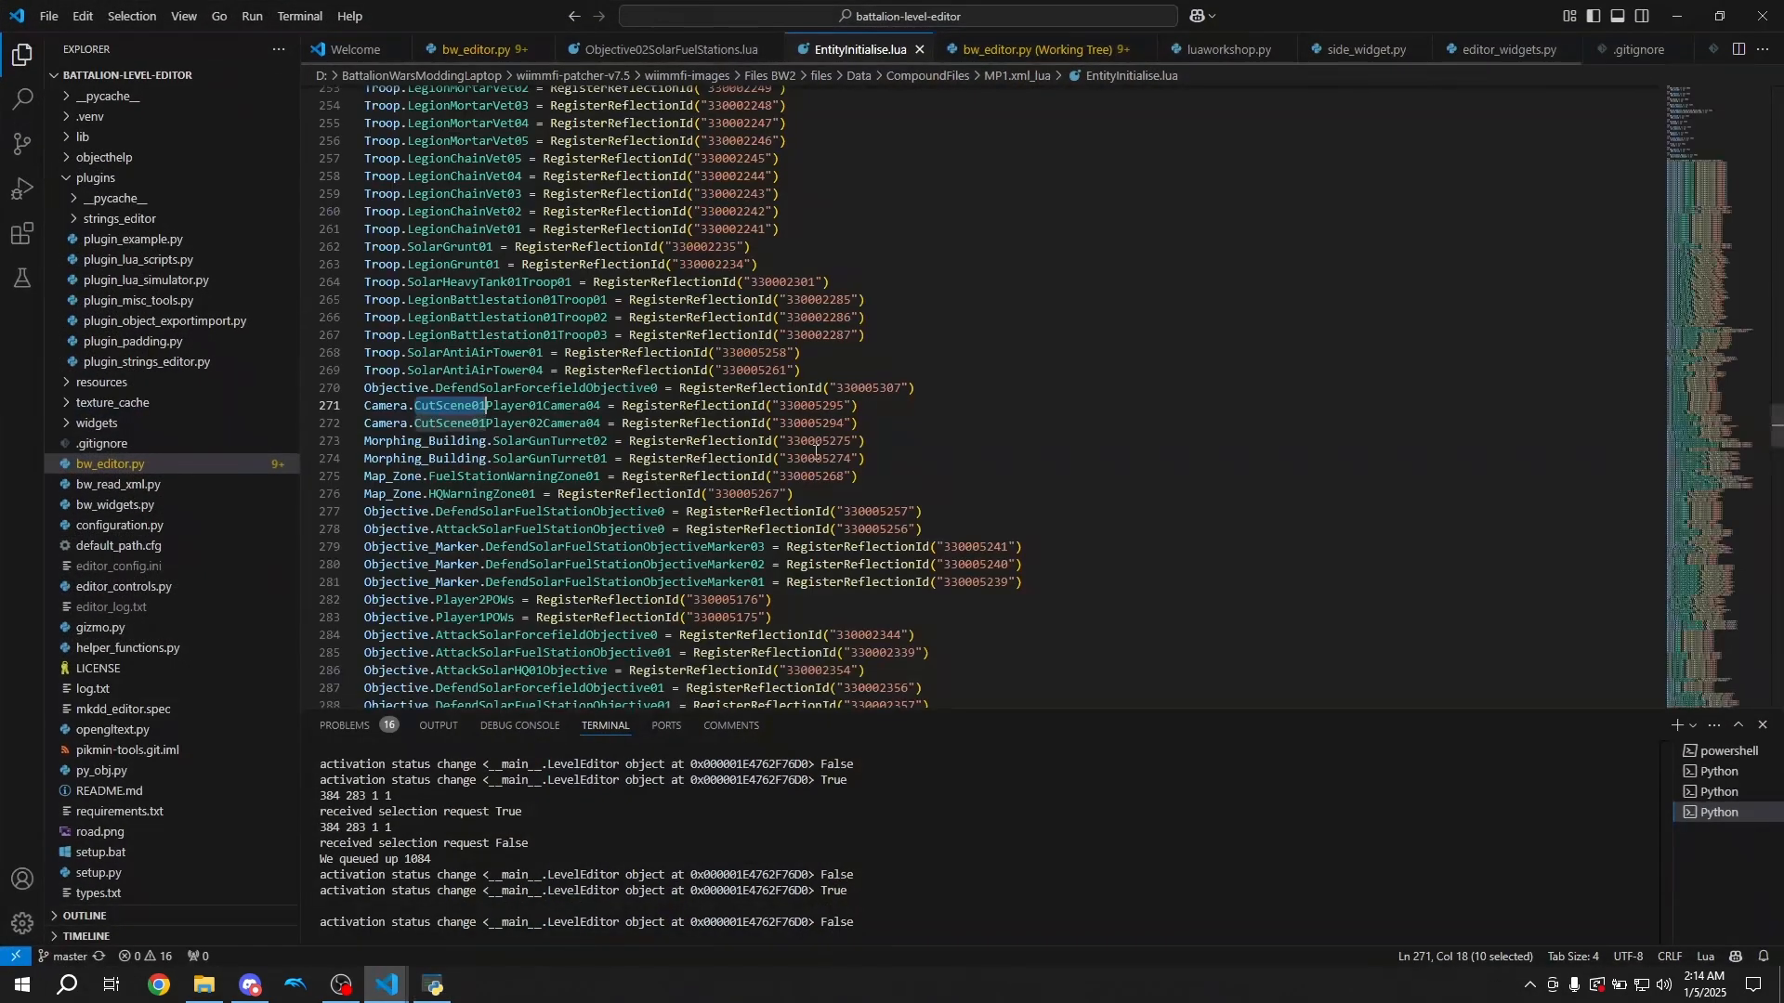
pyautogui.scroll(12, 628, 318)
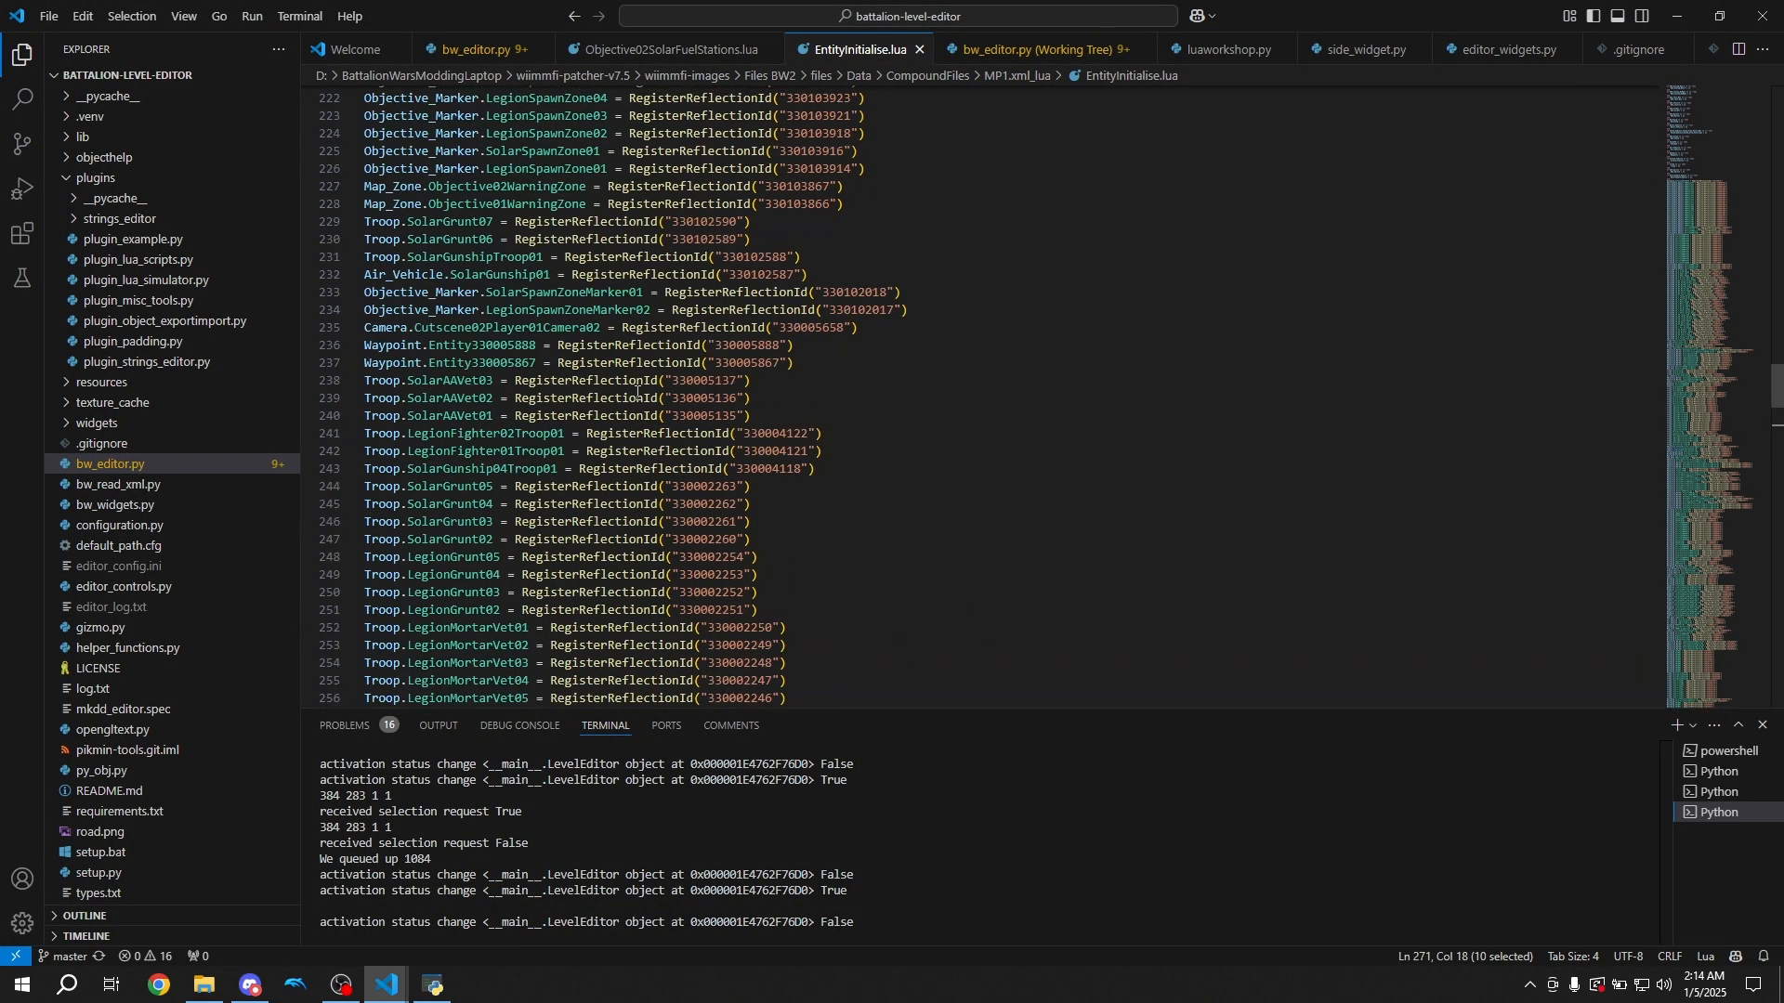
pyautogui.doubleClick(437, 276)
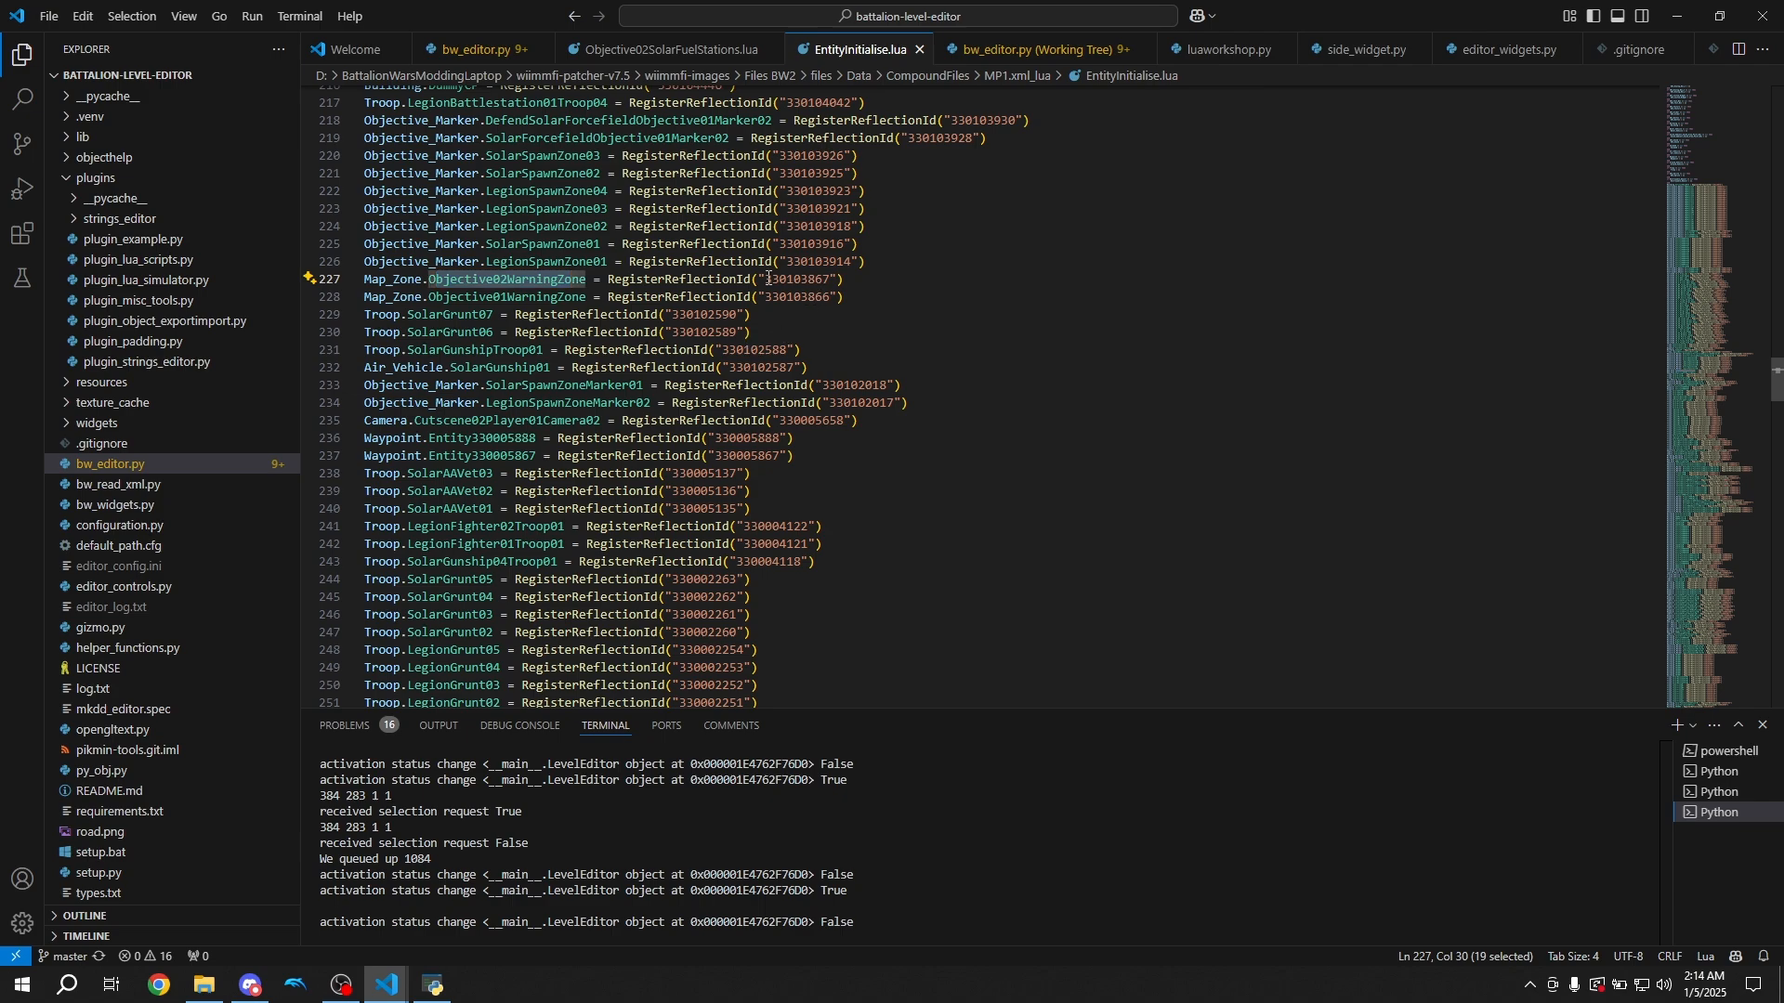
pyautogui.doubleClick(827, 281)
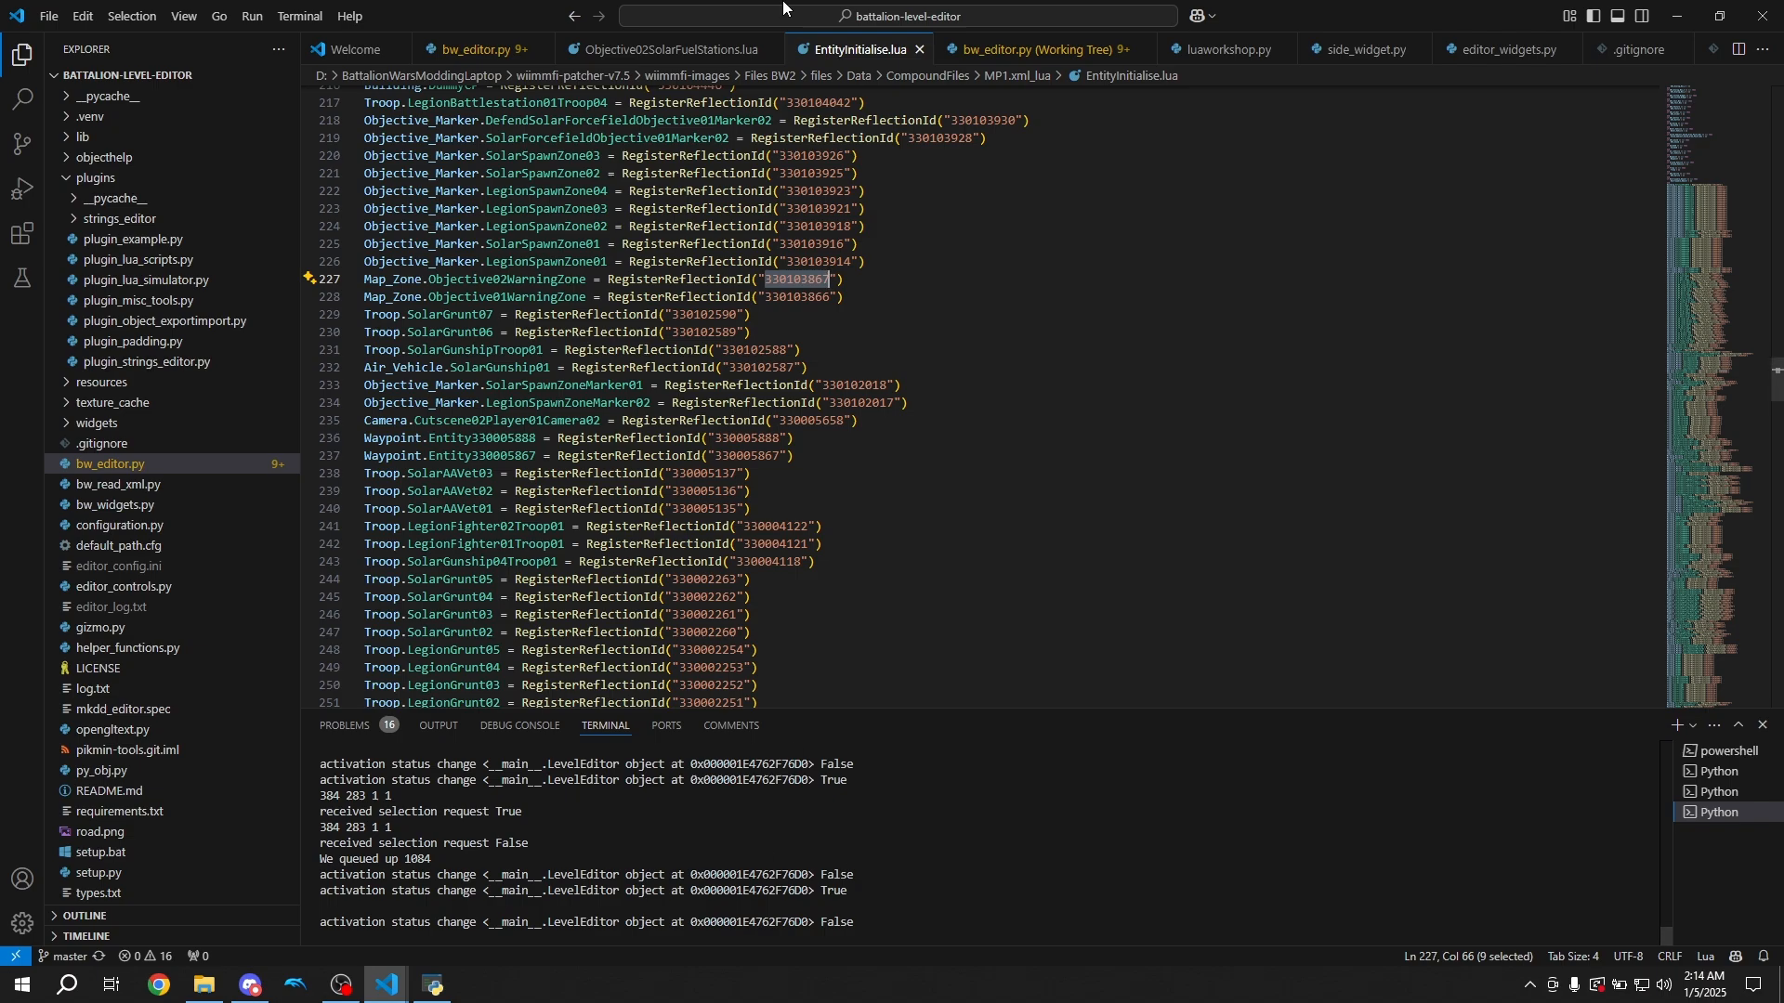
pyautogui.click(1677, 16)
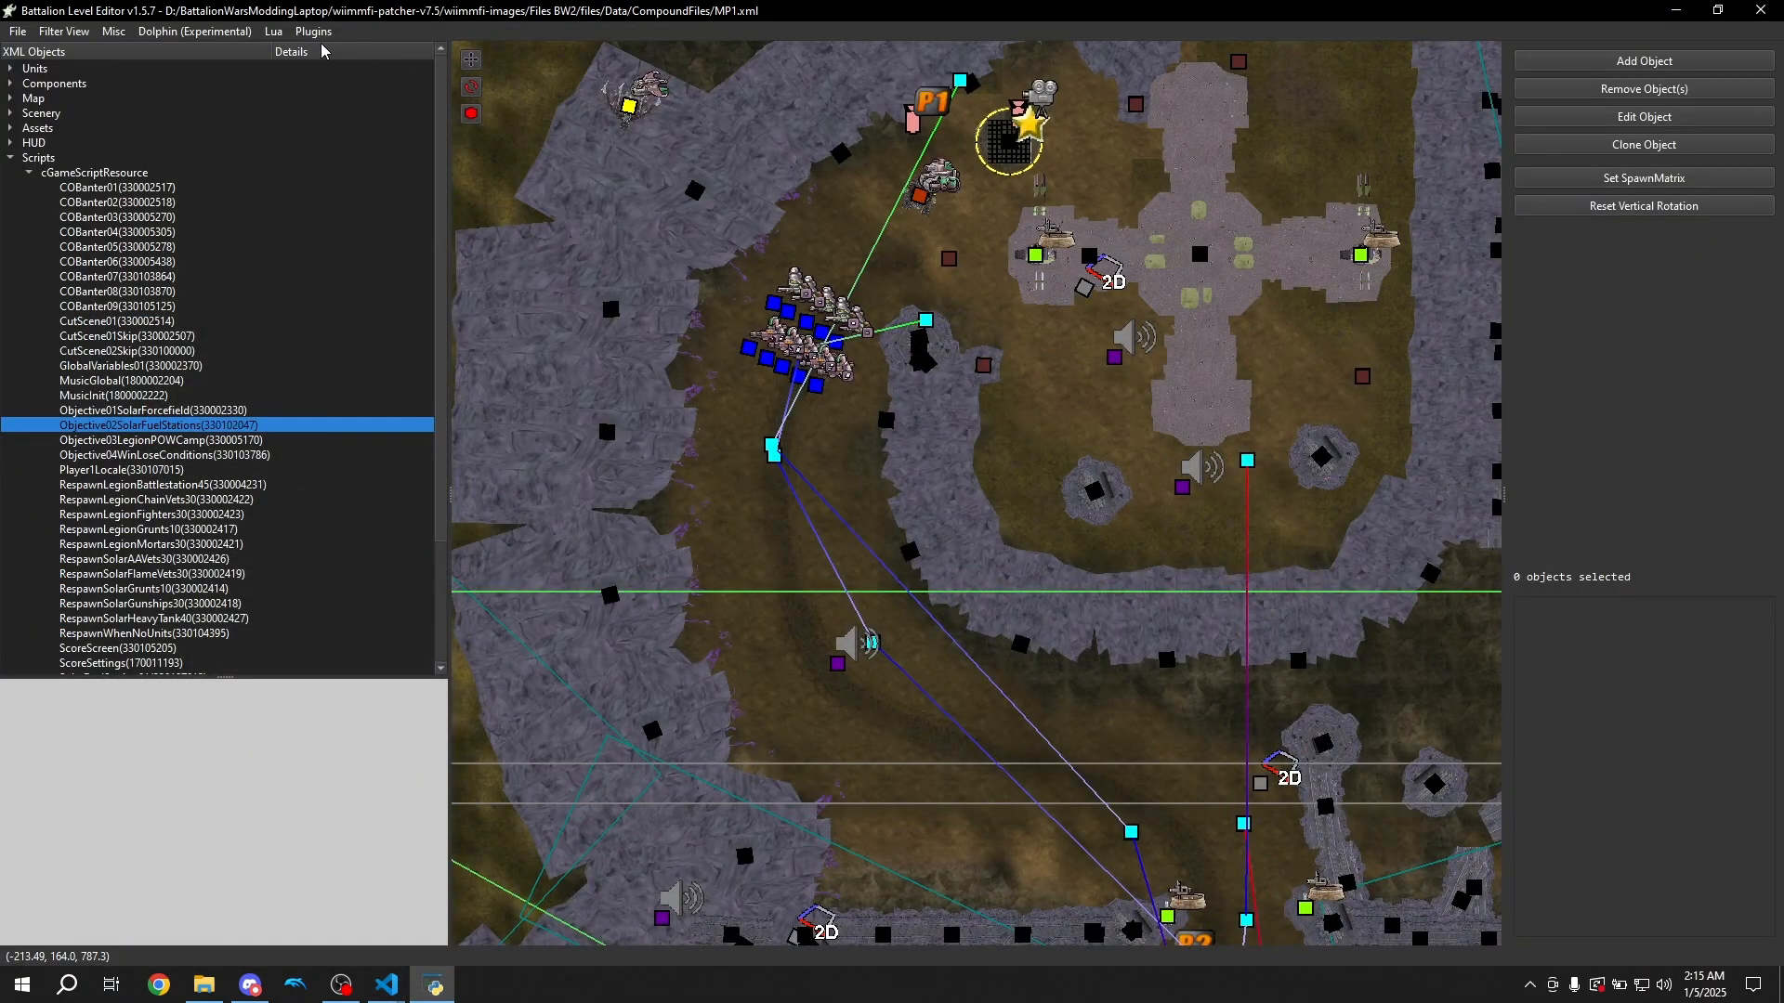
# Open MP1's Lua script folder, compare its files with the script resources in the object tree, and minimize the folder window
pyautogui.click(273, 31)
pyautogui.click(321, 104)
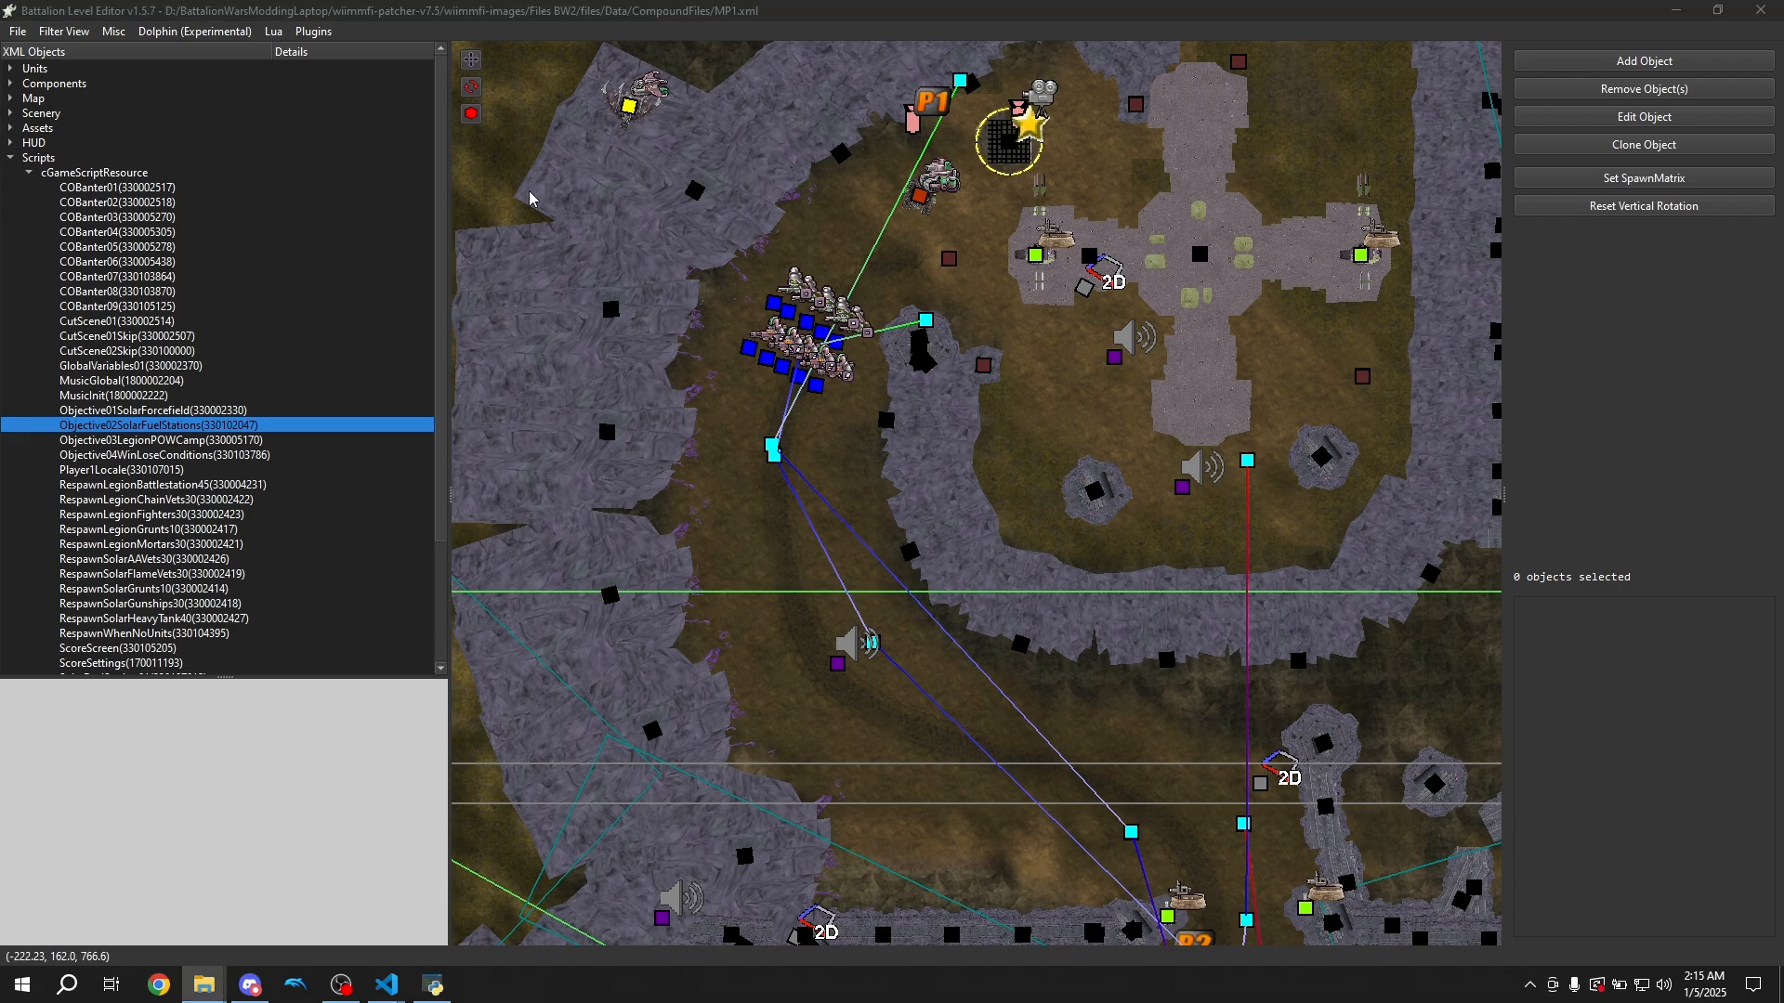
pyautogui.moveTo(696, 229); pyautogui.dragTo(1158, 198)
pyautogui.scroll(-6, 794, 673)
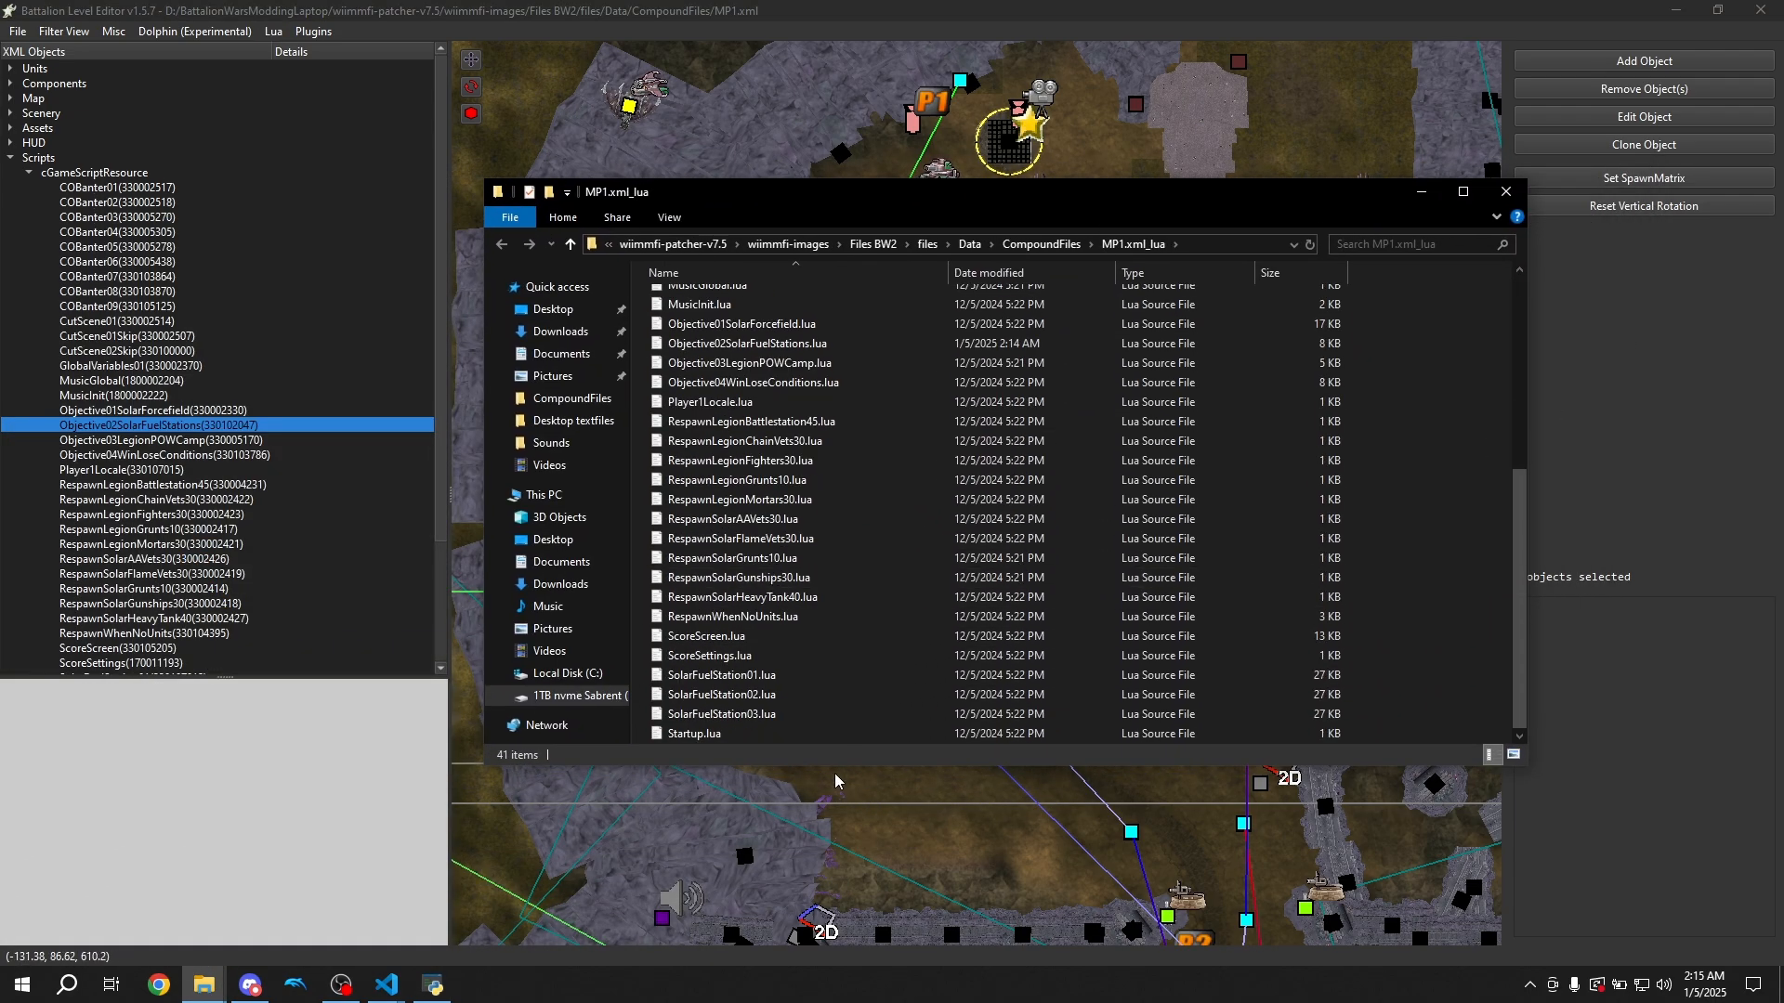
pyautogui.scroll(5, 837, 706)
pyautogui.scroll(-3, 204, 400)
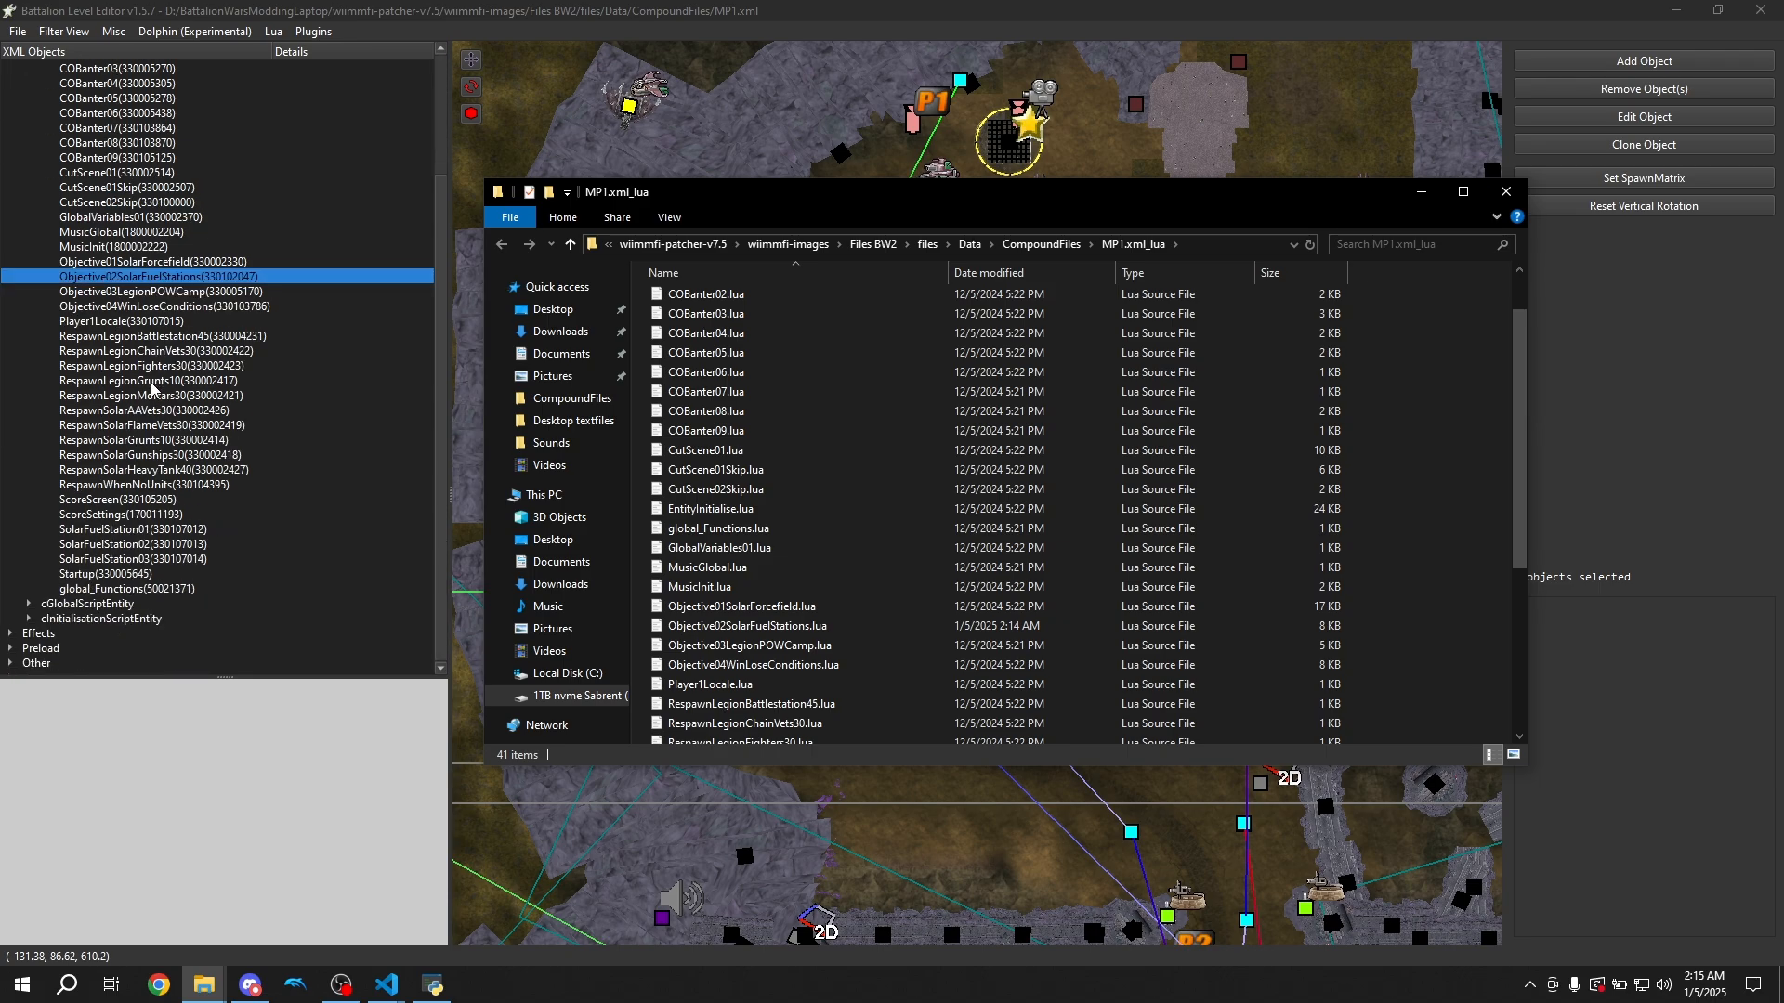
pyautogui.scroll(-5, 771, 594)
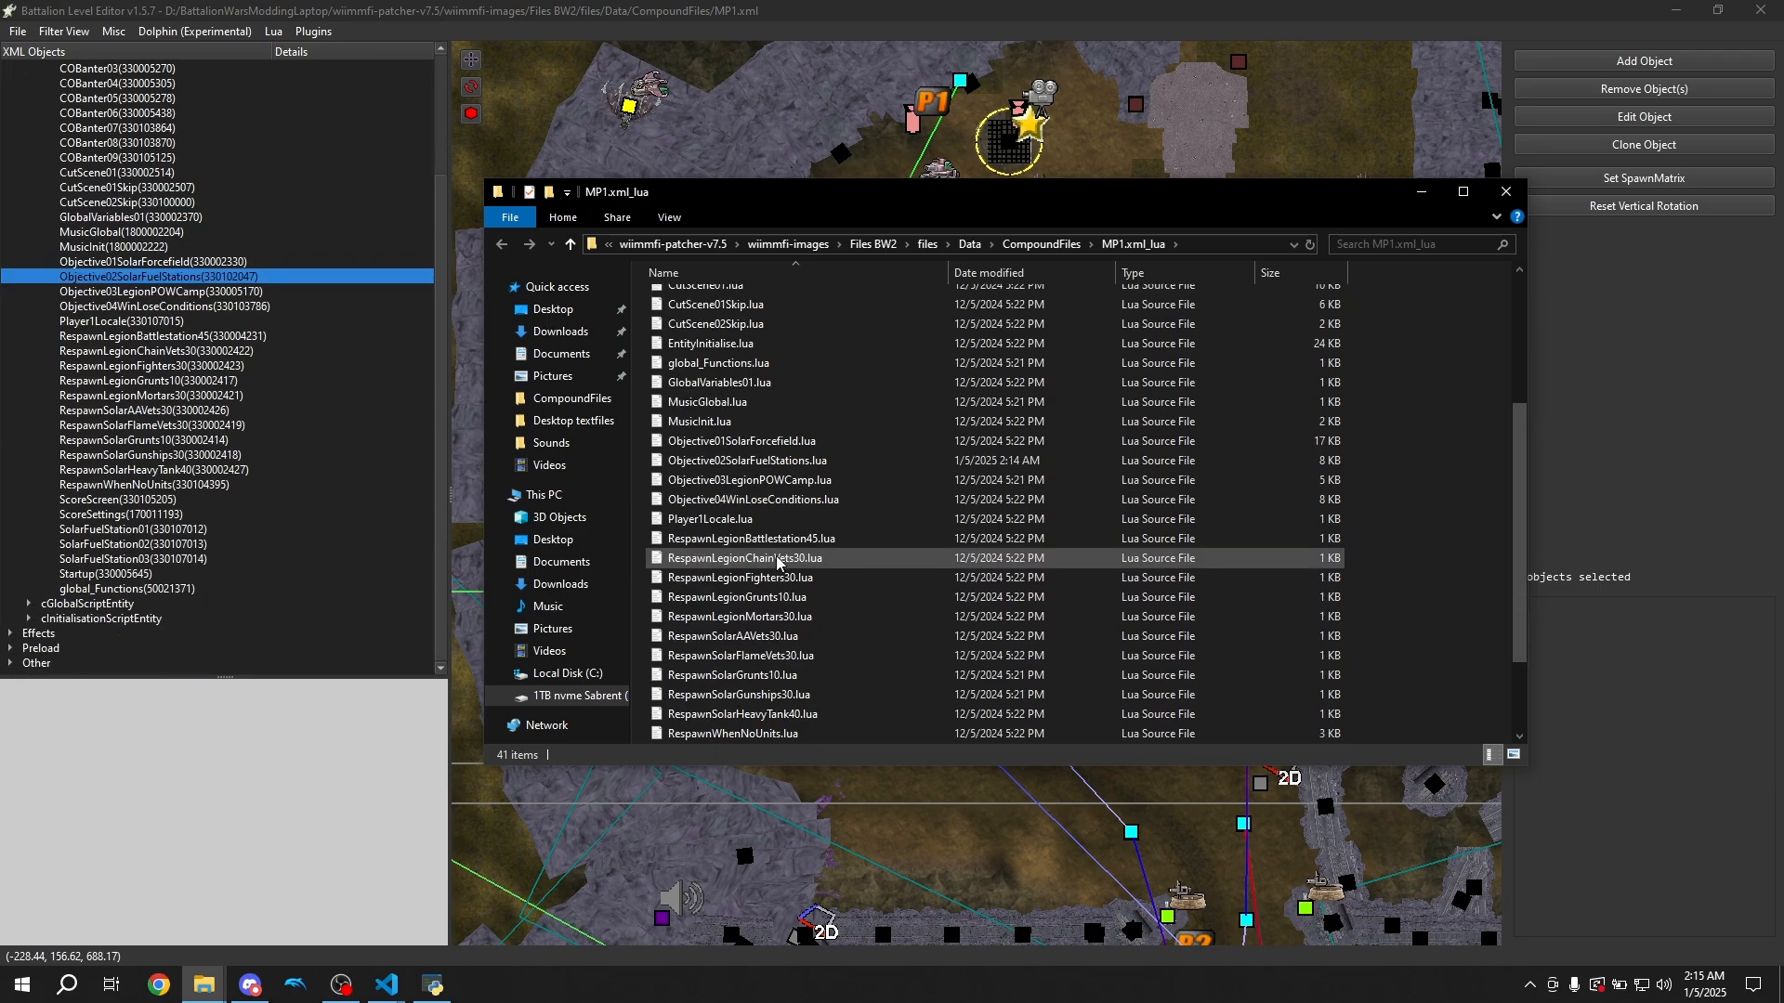
pyautogui.click(1421, 191)
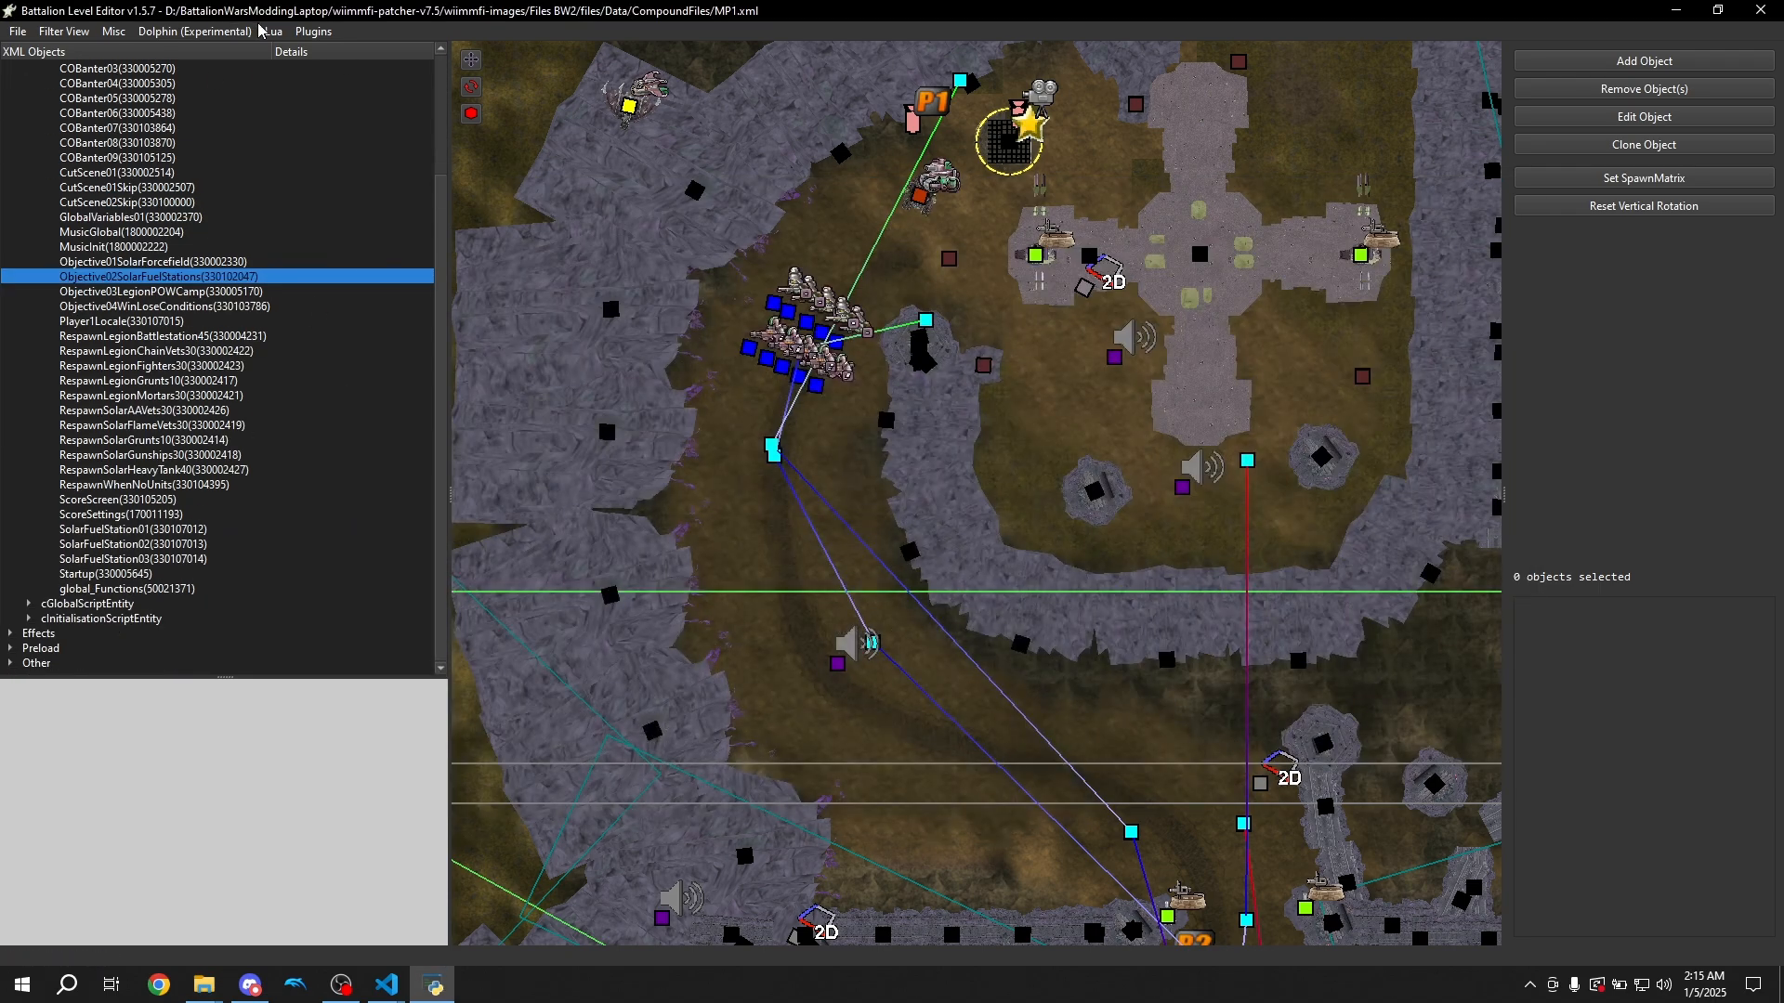
# Search all of the level's Lua scripts for Cutscene with Lua Script Search
pyautogui.click(312, 33)
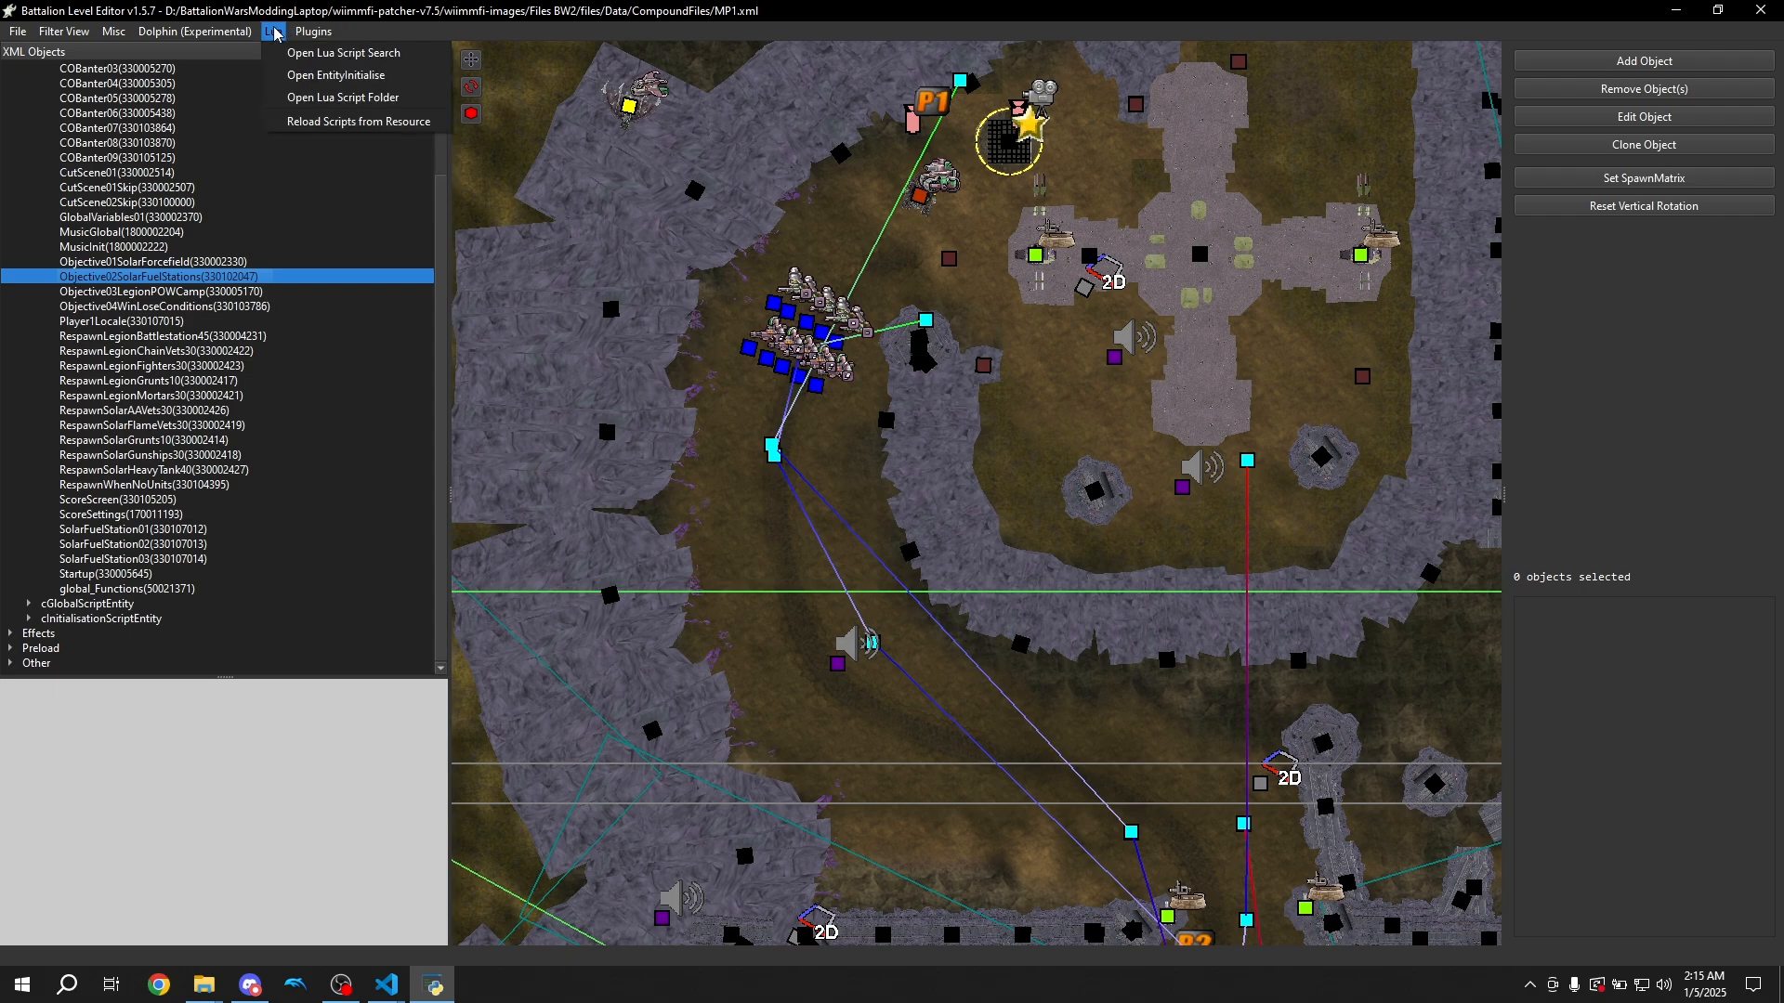
pyautogui.moveTo(275, 34)
pyautogui.click(296, 53)
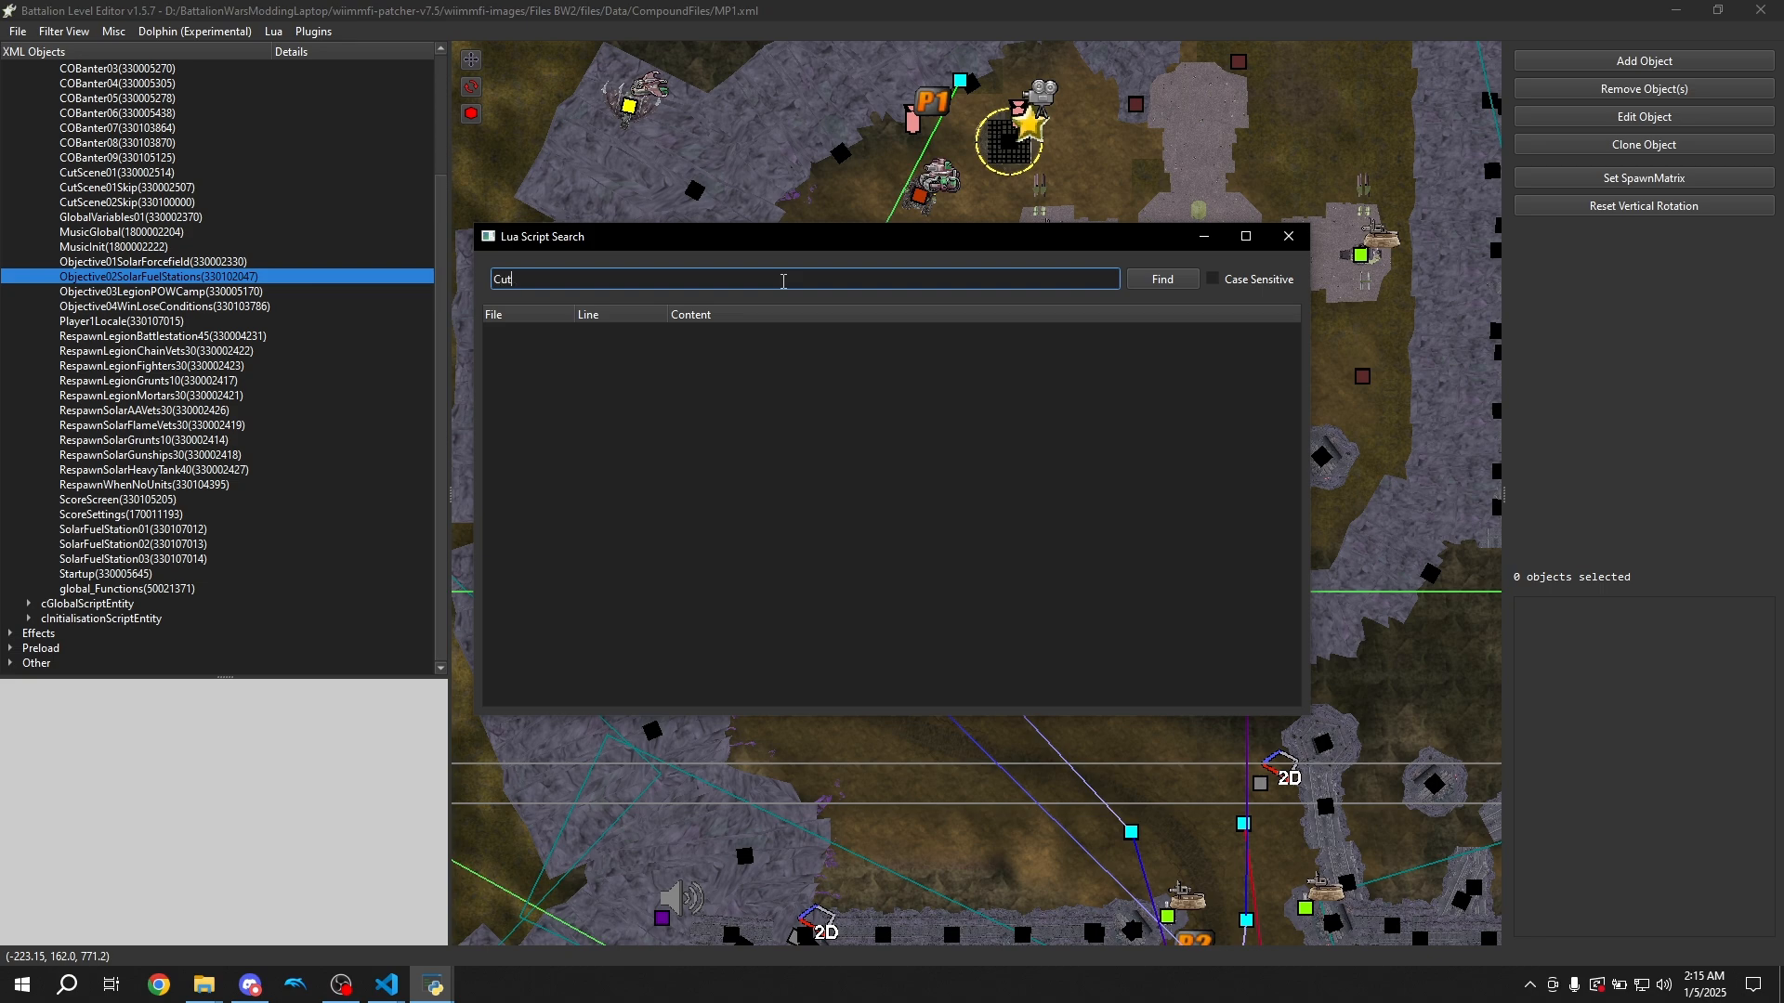
pyautogui.write('Cutsen')
pyautogui.press('Return')
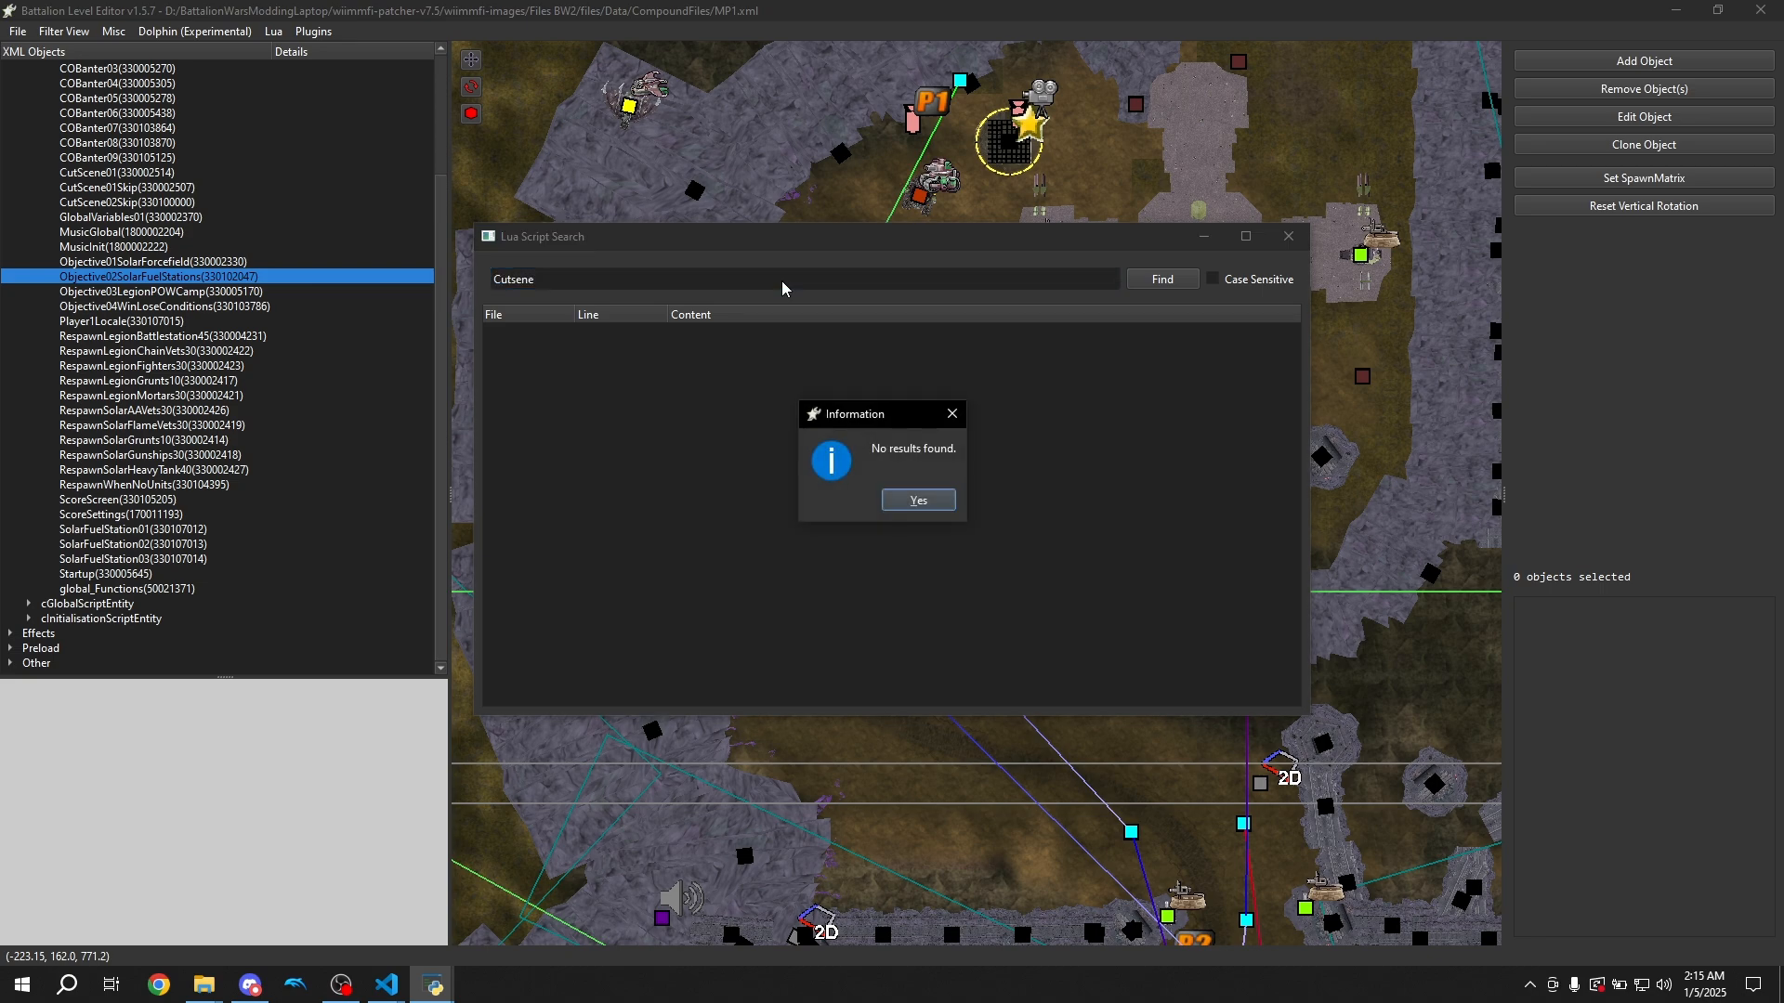
pyautogui.press('Return')
pyautogui.write('e')
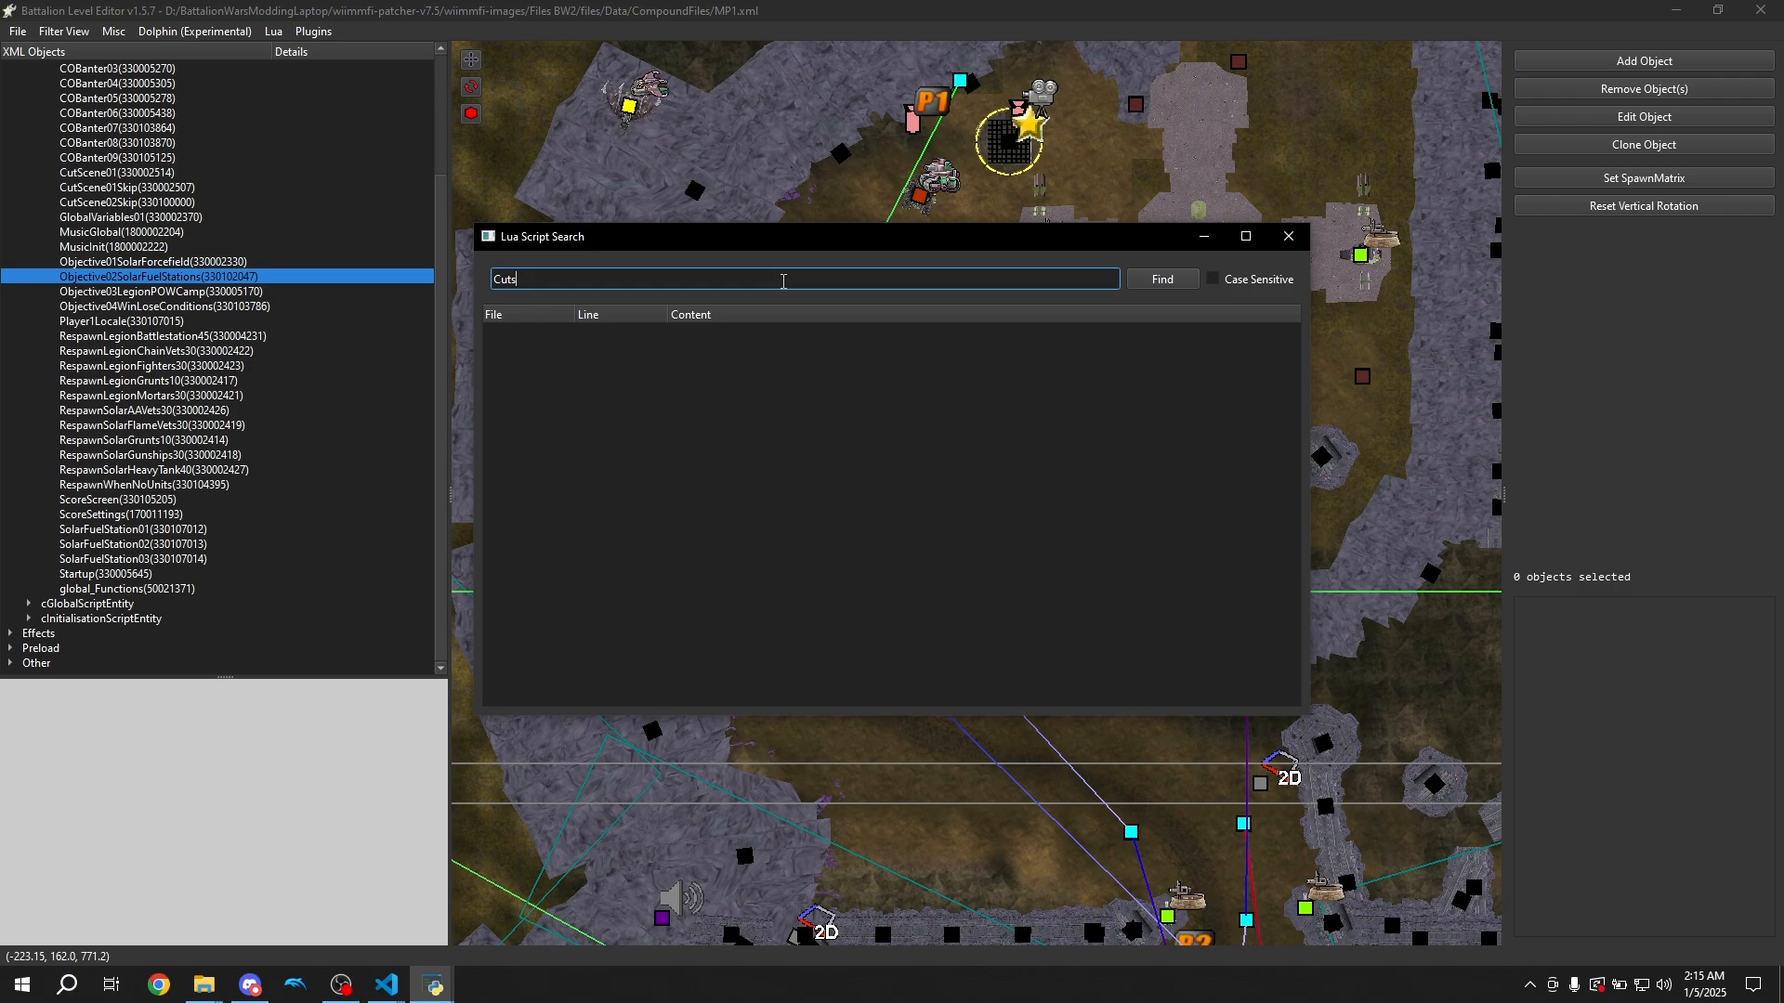
pyautogui.write('ene')
pyautogui.press('Return')
# Look through the Cutscene matches and open the EntityInitialise.lua result on line 426 for Troop.CutsceneLegionGrunt01
pyautogui.scroll(-20, 1093, 459)
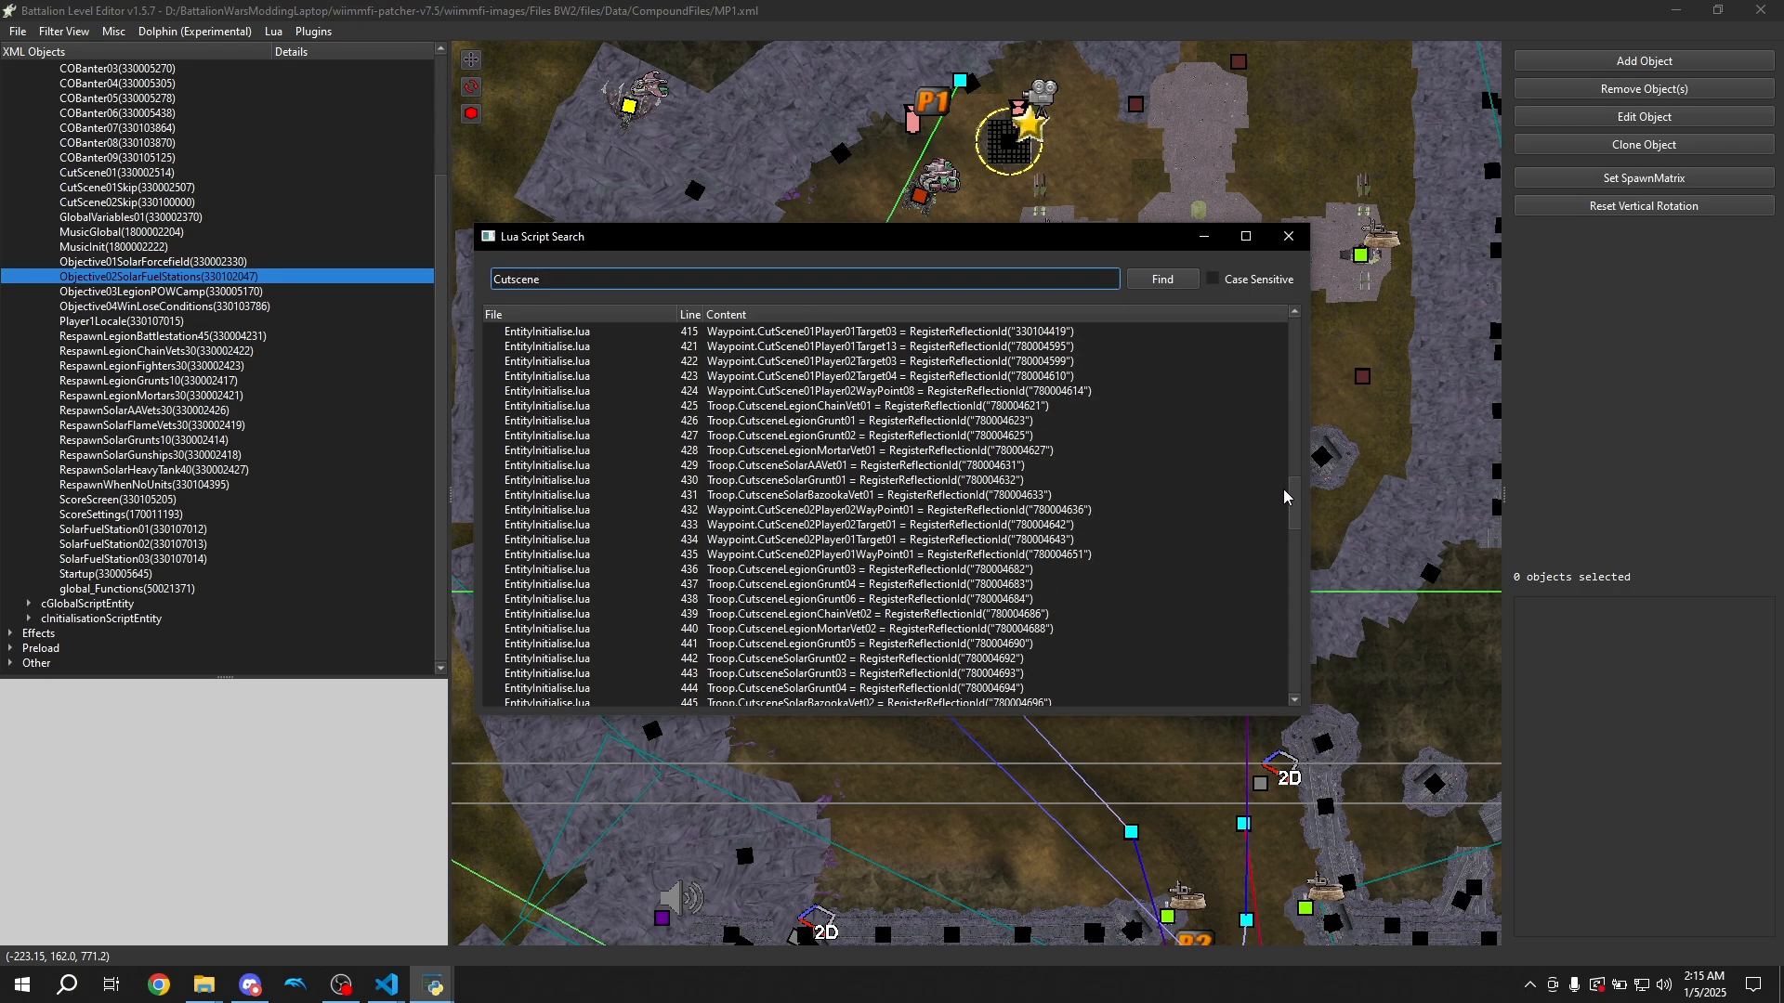
pyautogui.scroll(20, 1092, 459)
pyautogui.moveTo(1205, 226); pyautogui.dragTo(1242, 282)
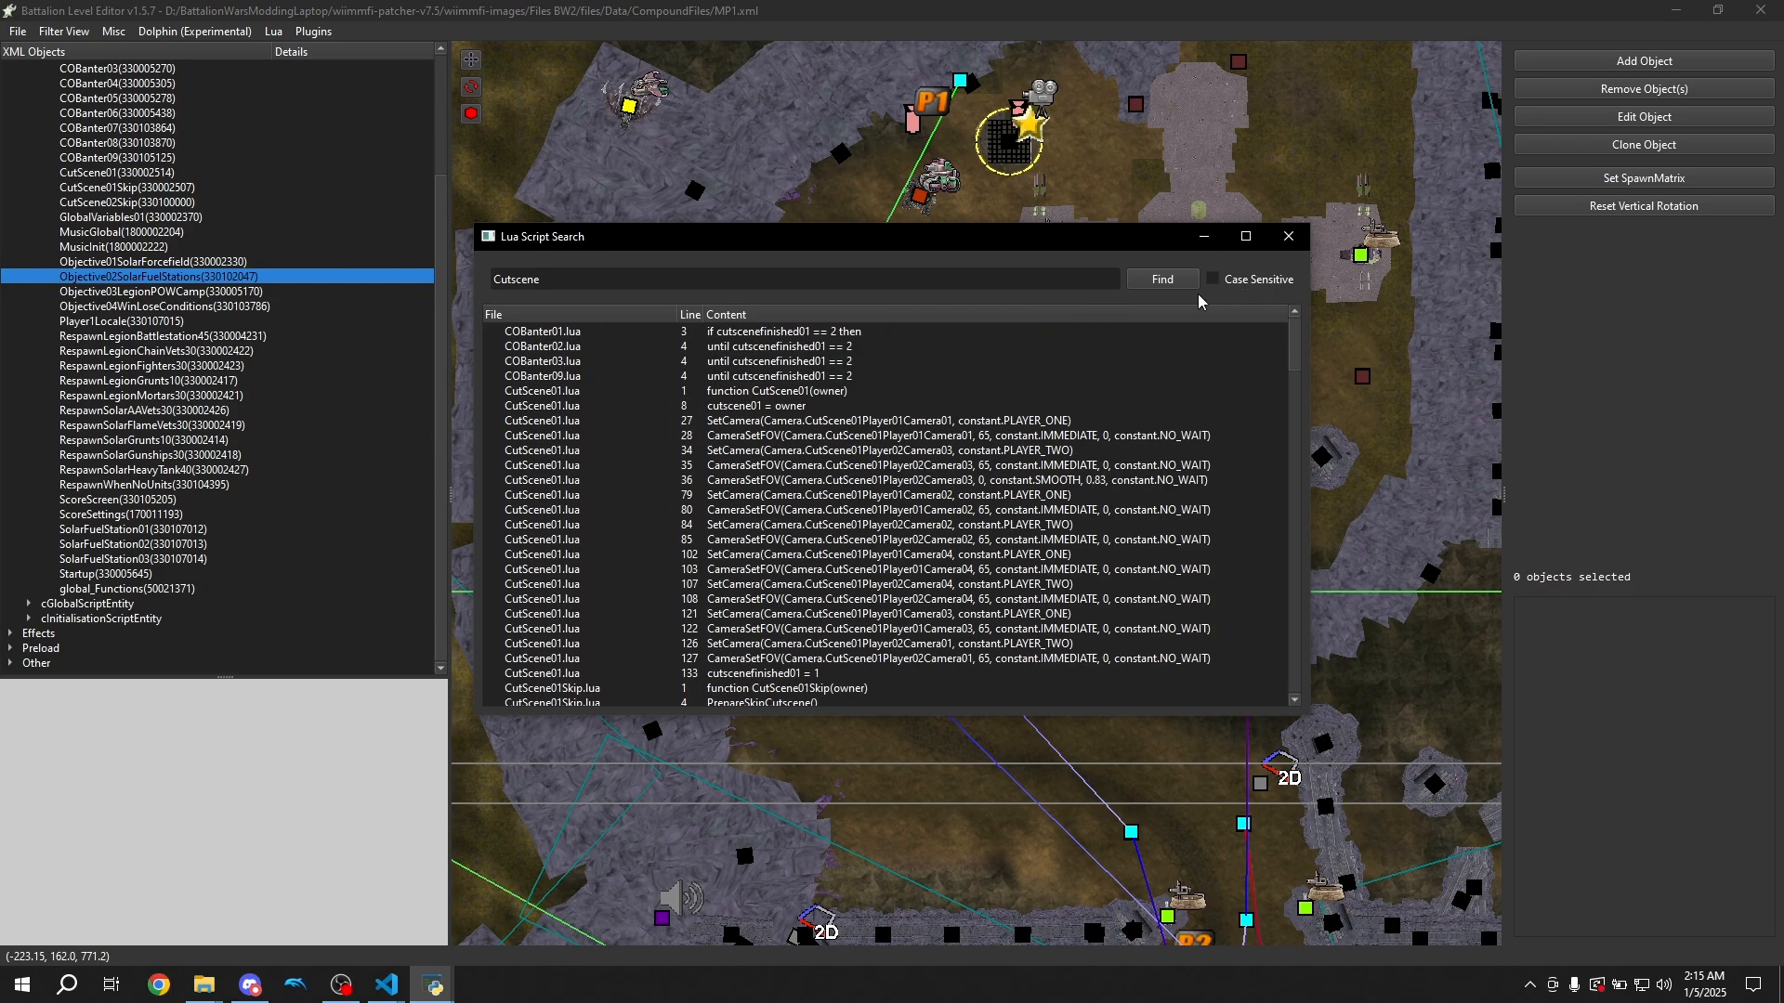
pyautogui.scroll(-13, 699, 541)
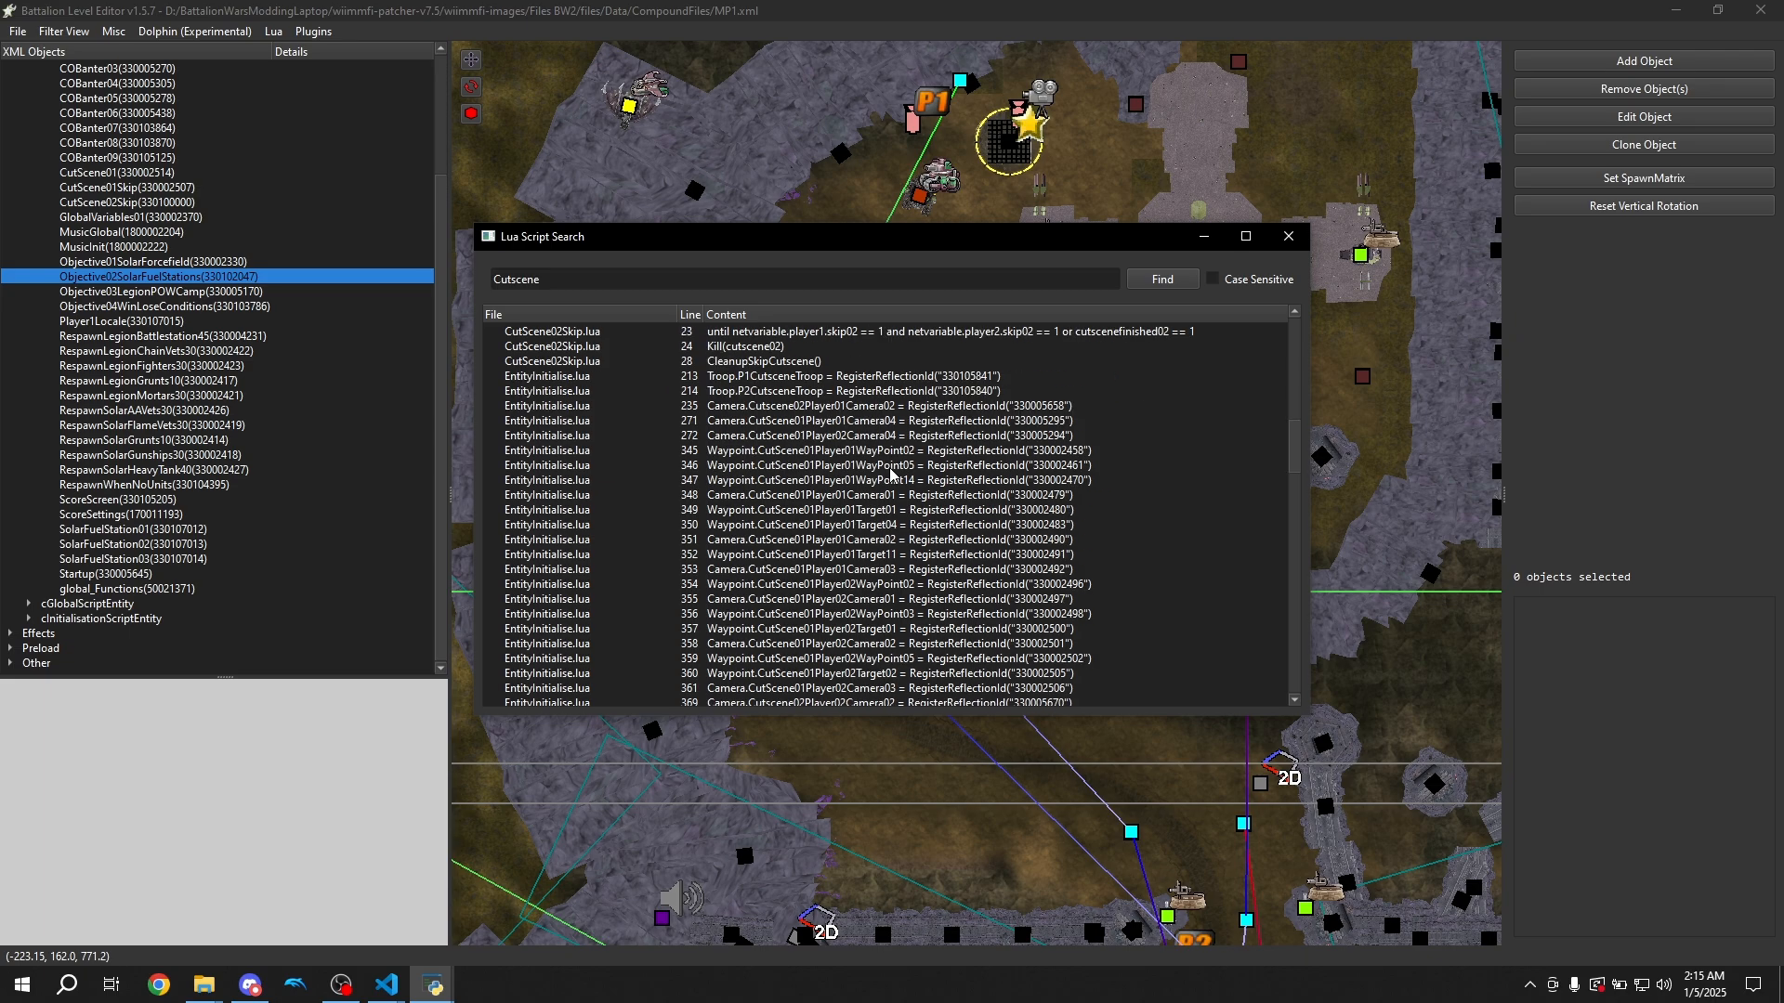
pyautogui.scroll(-12, 895, 476)
pyautogui.scroll(-6, 883, 529)
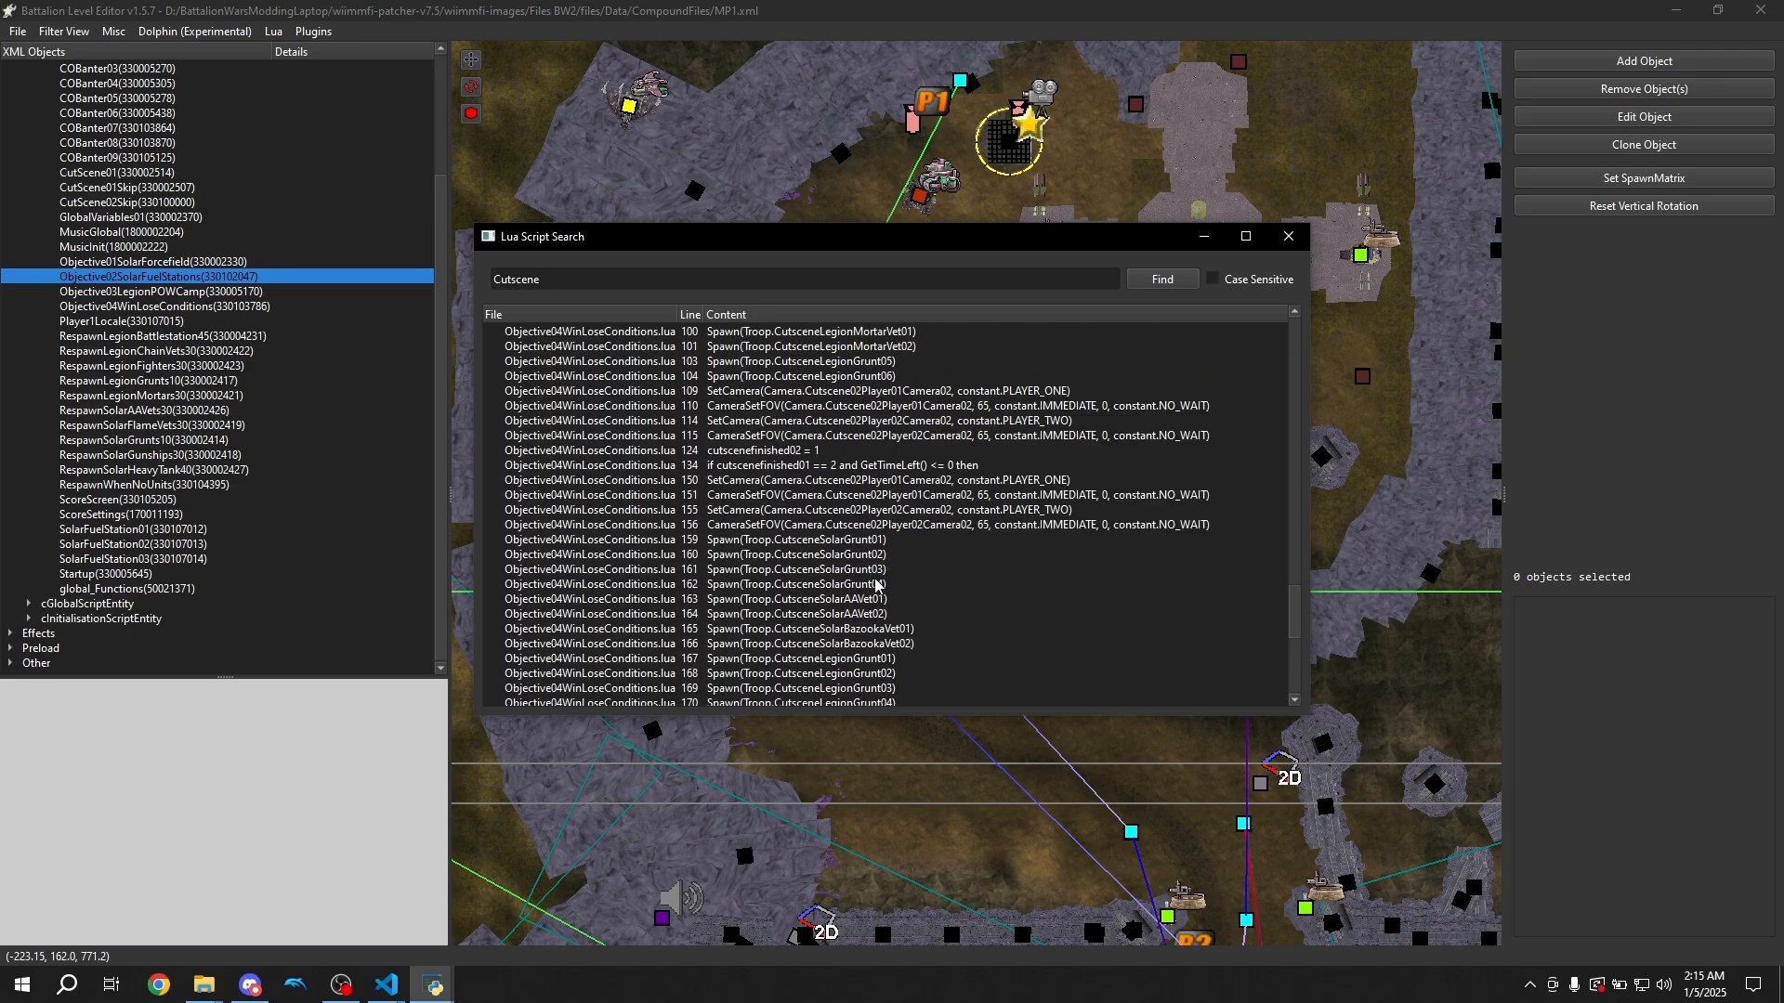
pyautogui.scroll(16, 898, 632)
pyautogui.scroll(4, 920, 529)
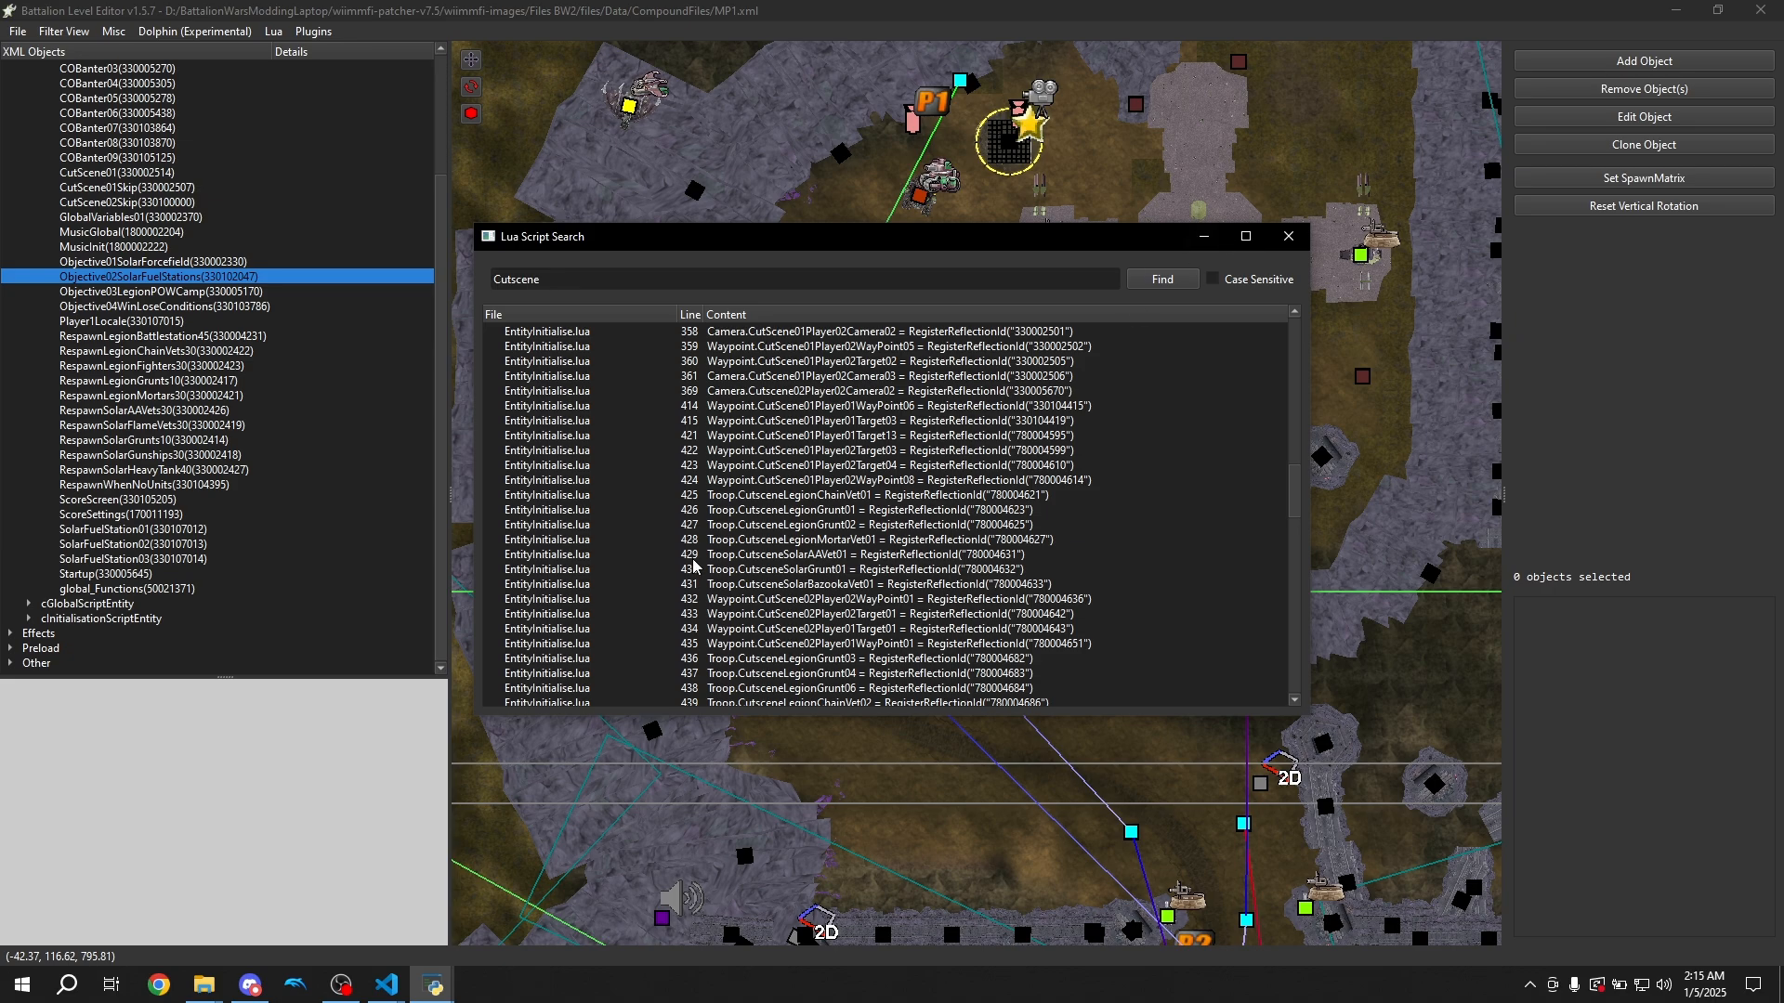
pyautogui.scroll(-1, 950, 469)
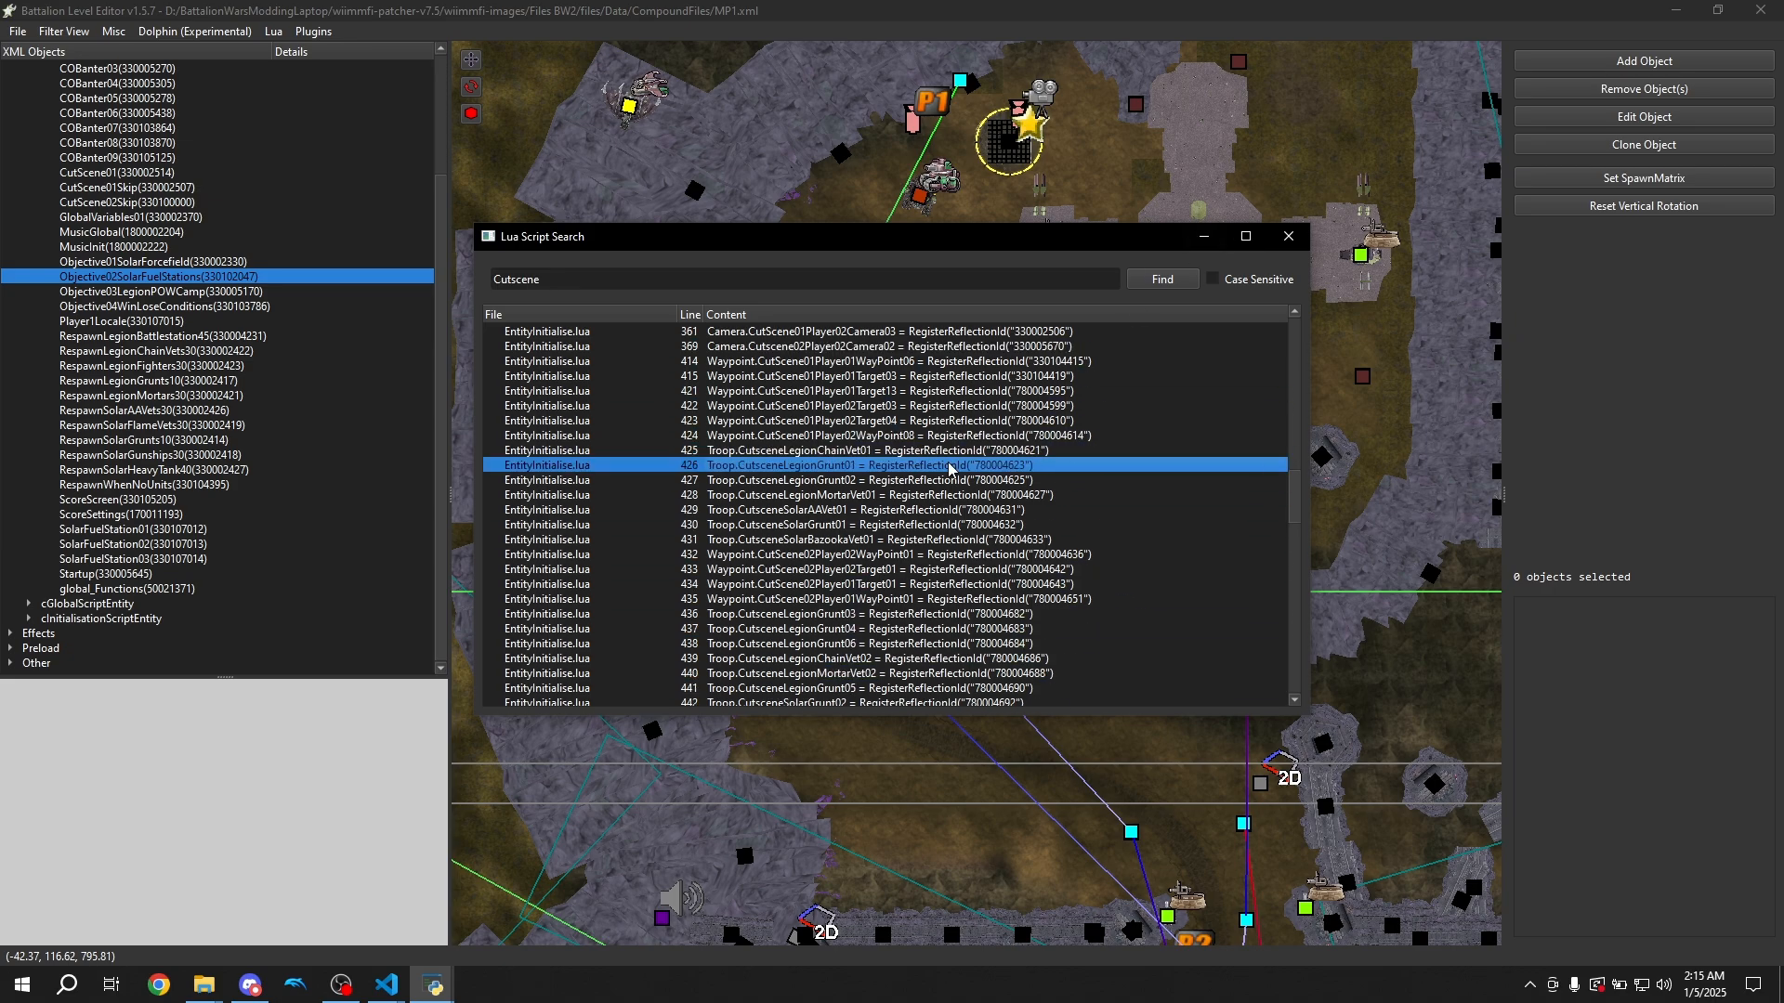
pyautogui.doubleClick(949, 466)
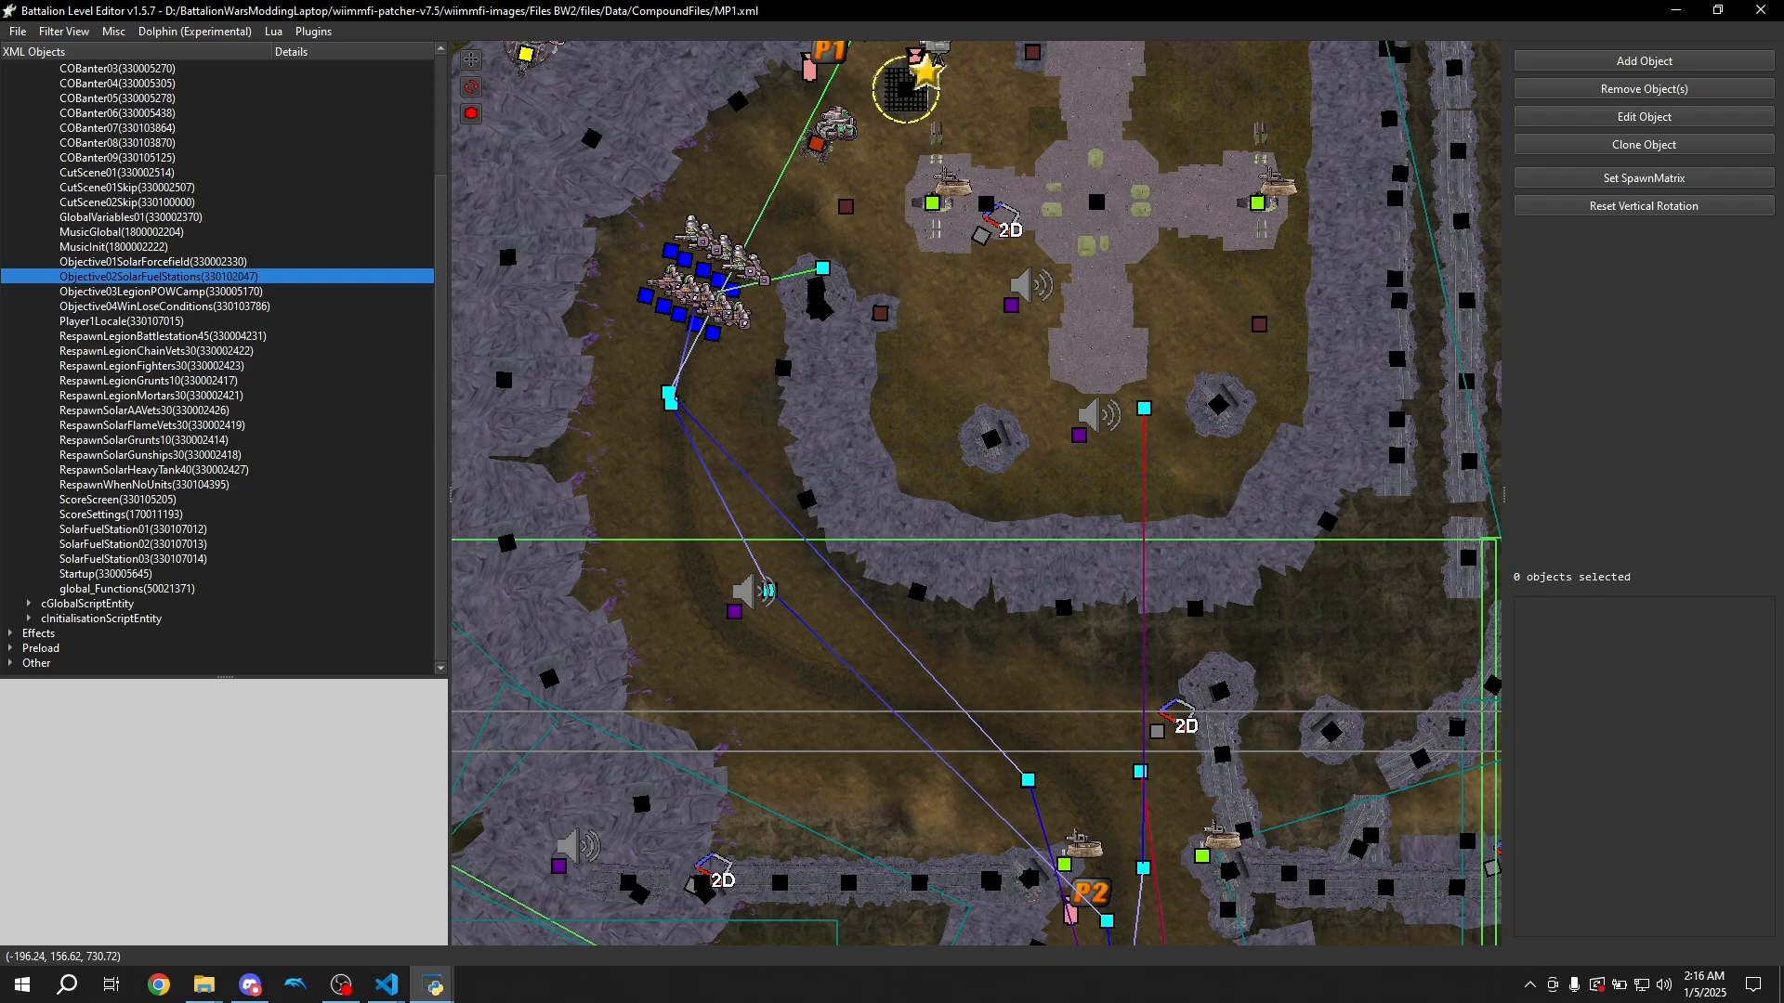
pyautogui.click(297, 34)
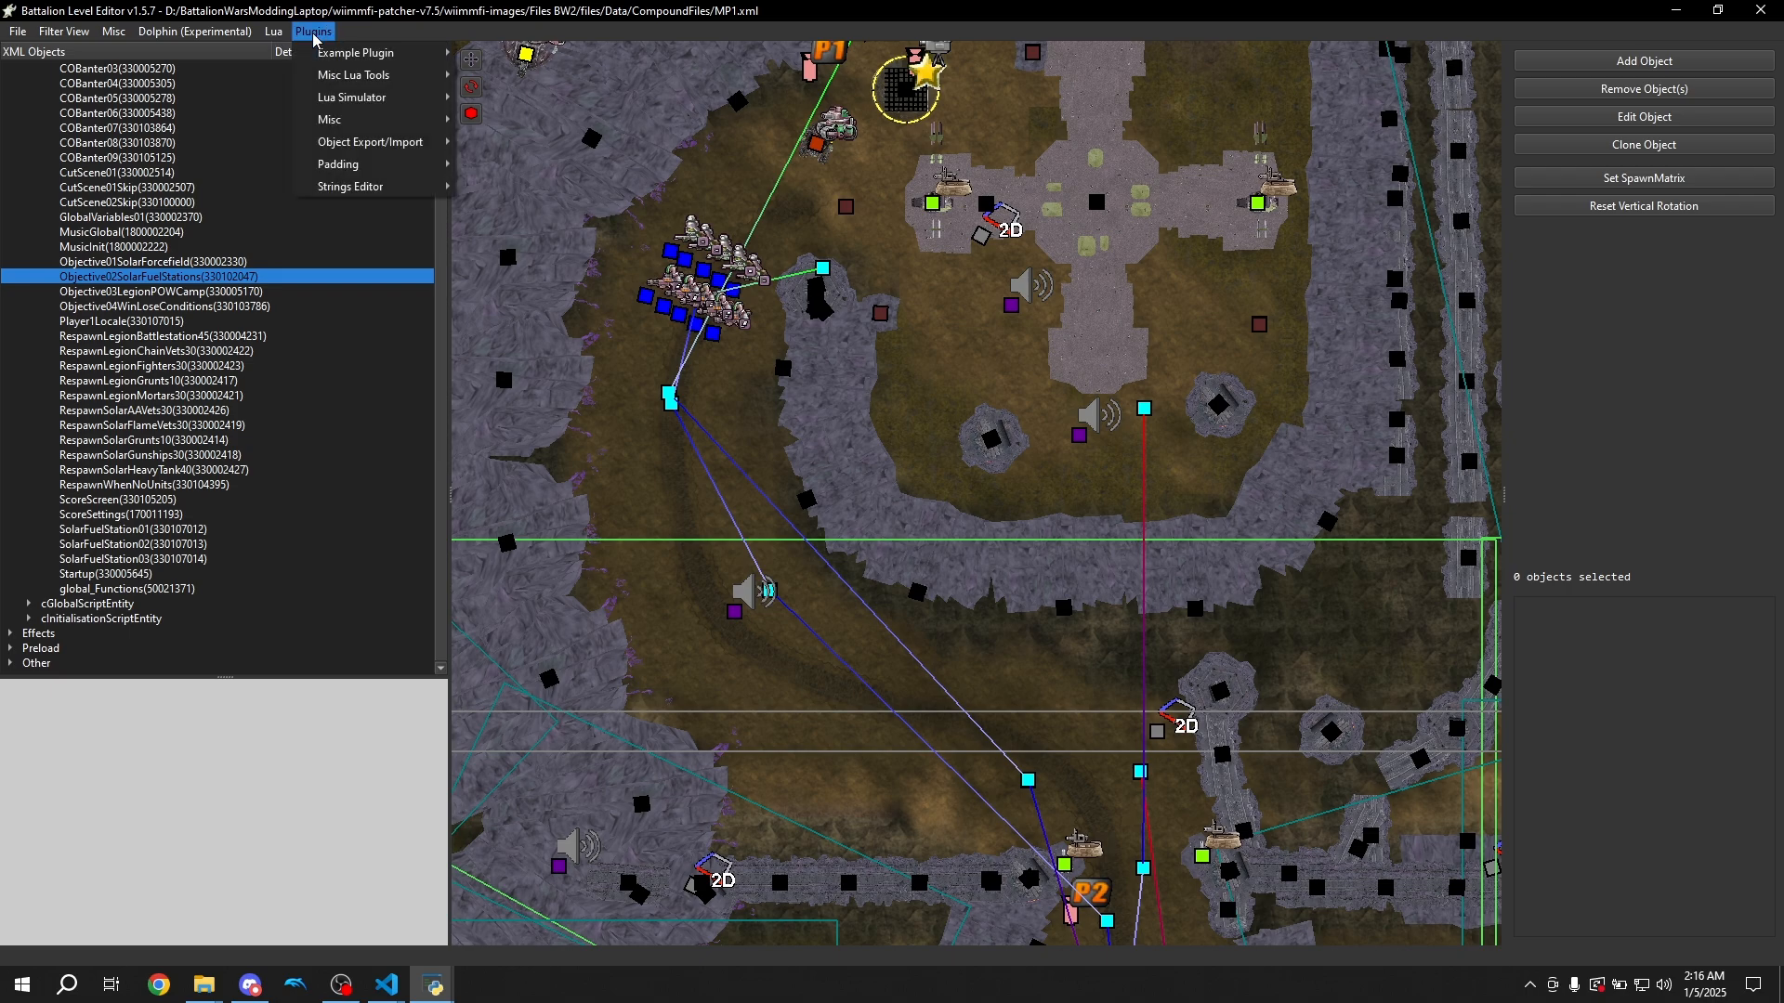
pyautogui.moveTo(264, 39)
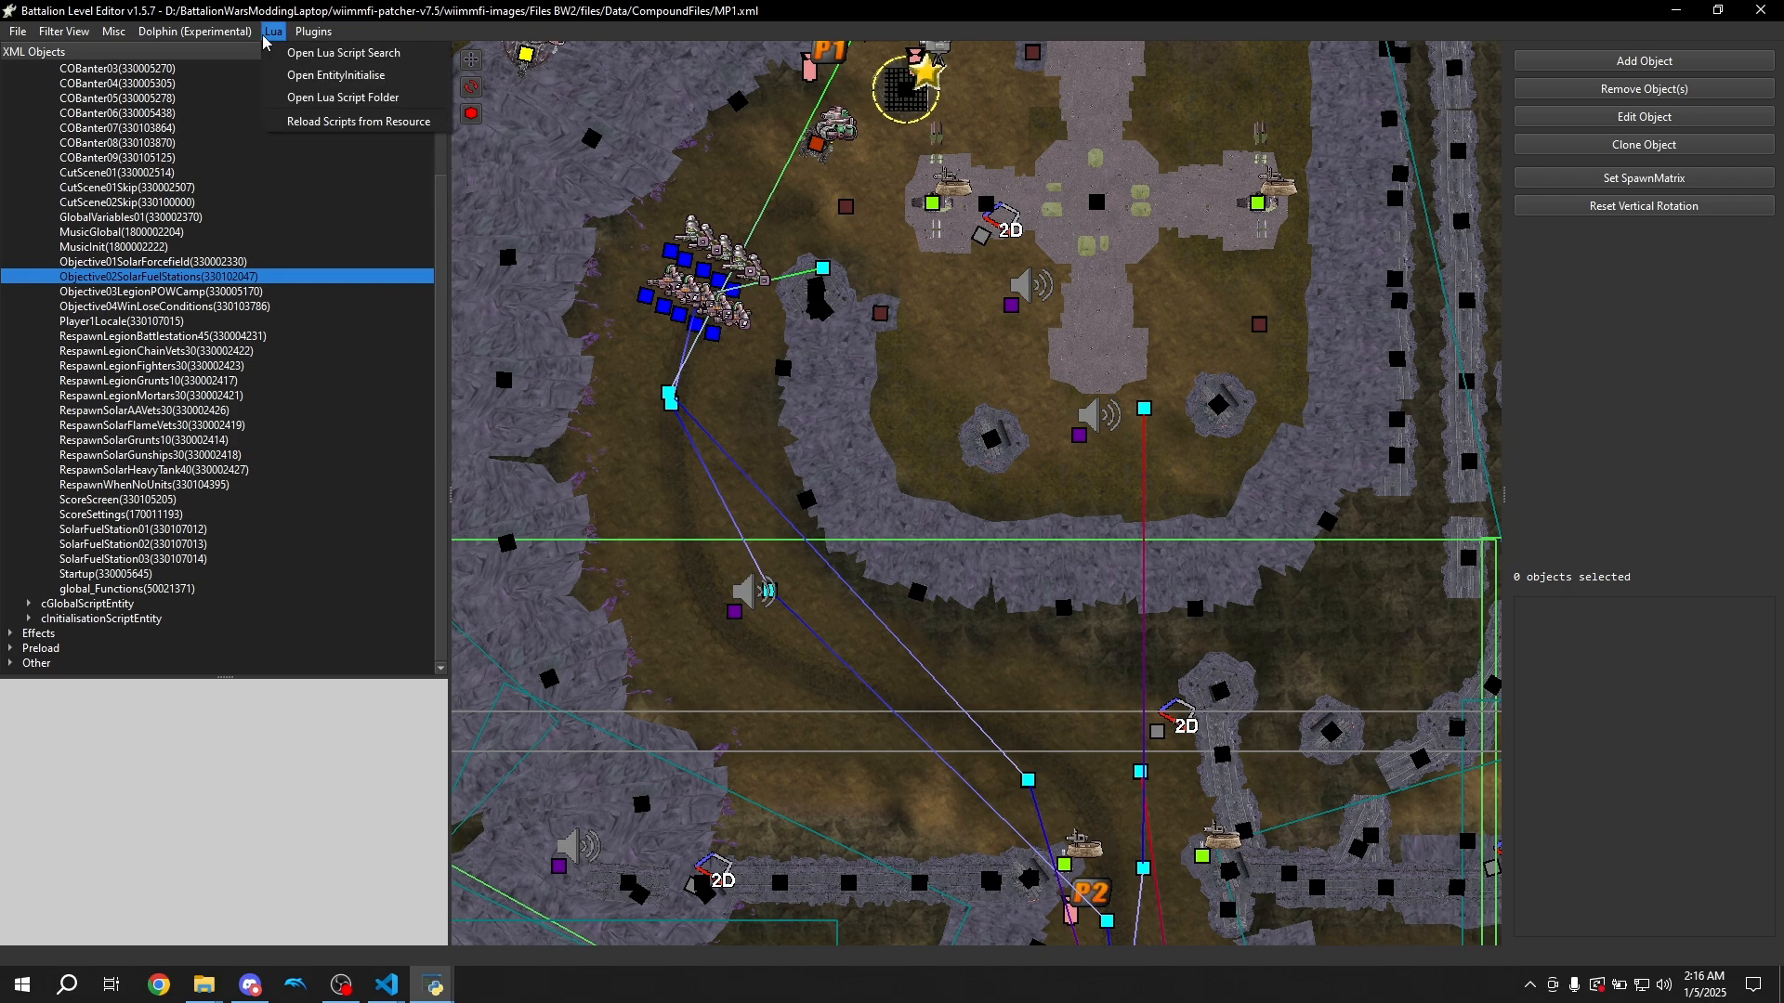
# Reload the Lua scripts from the level's resource file, overwriting the current scripts
pyautogui.click(314, 126)
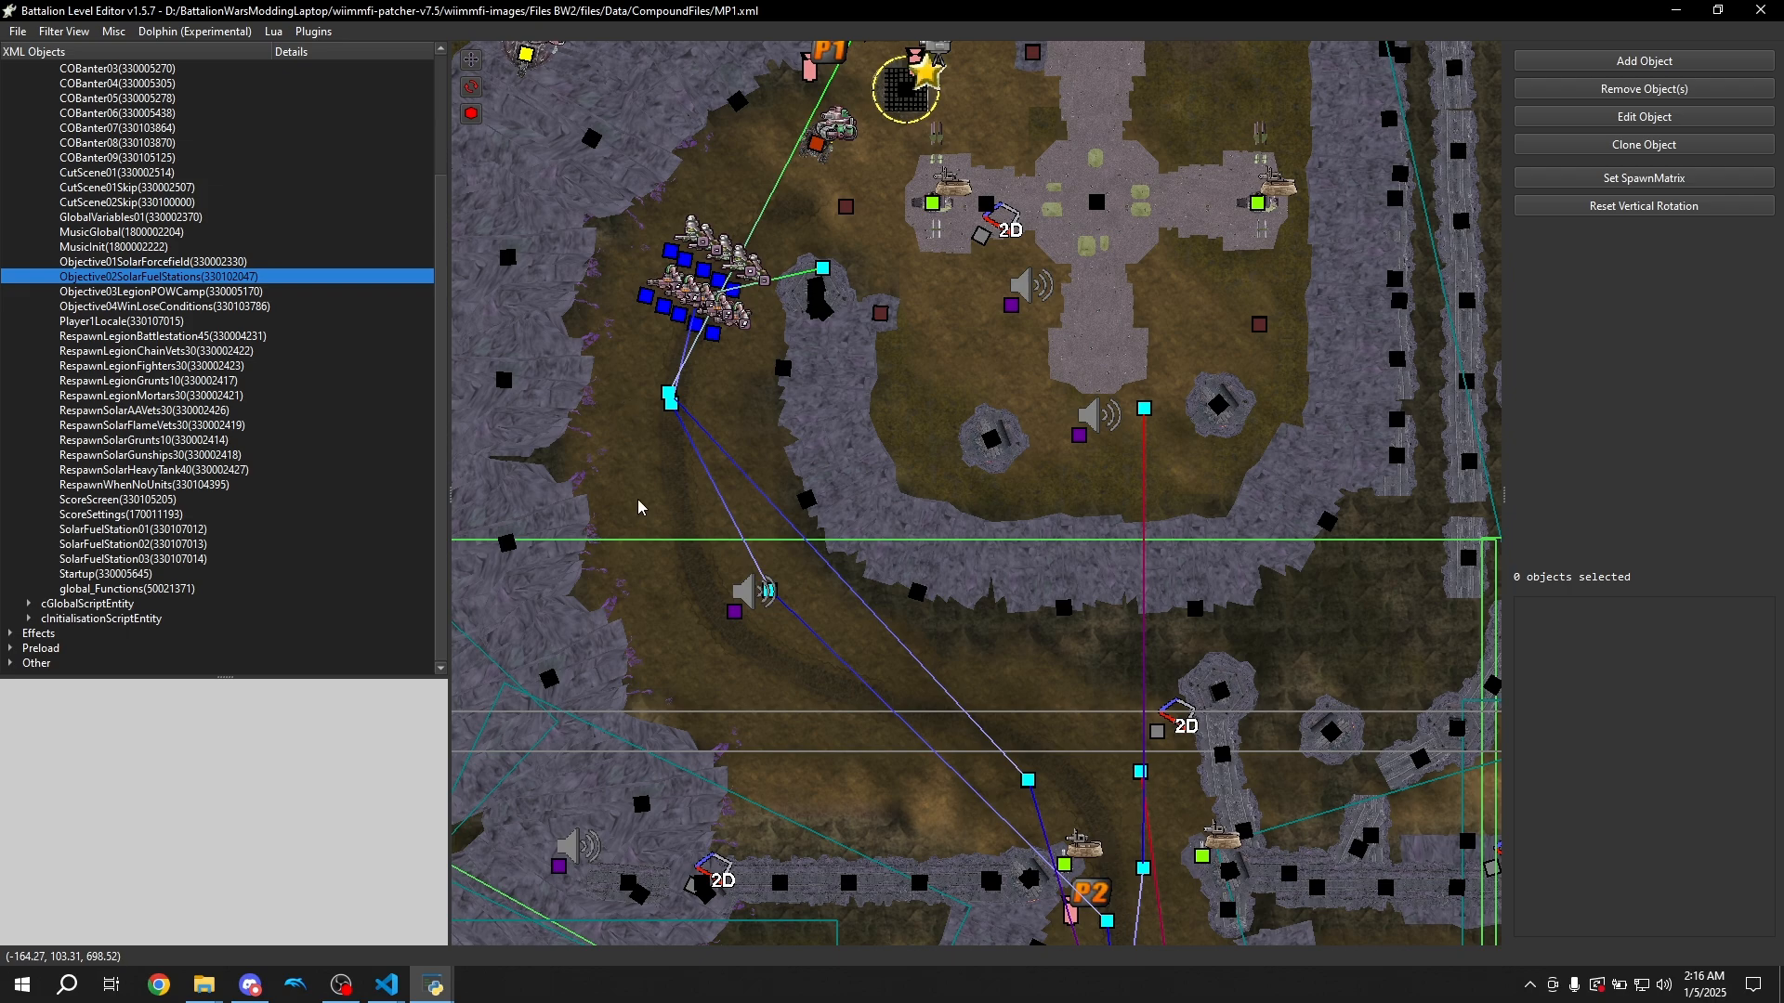
pyautogui.click(314, 33)
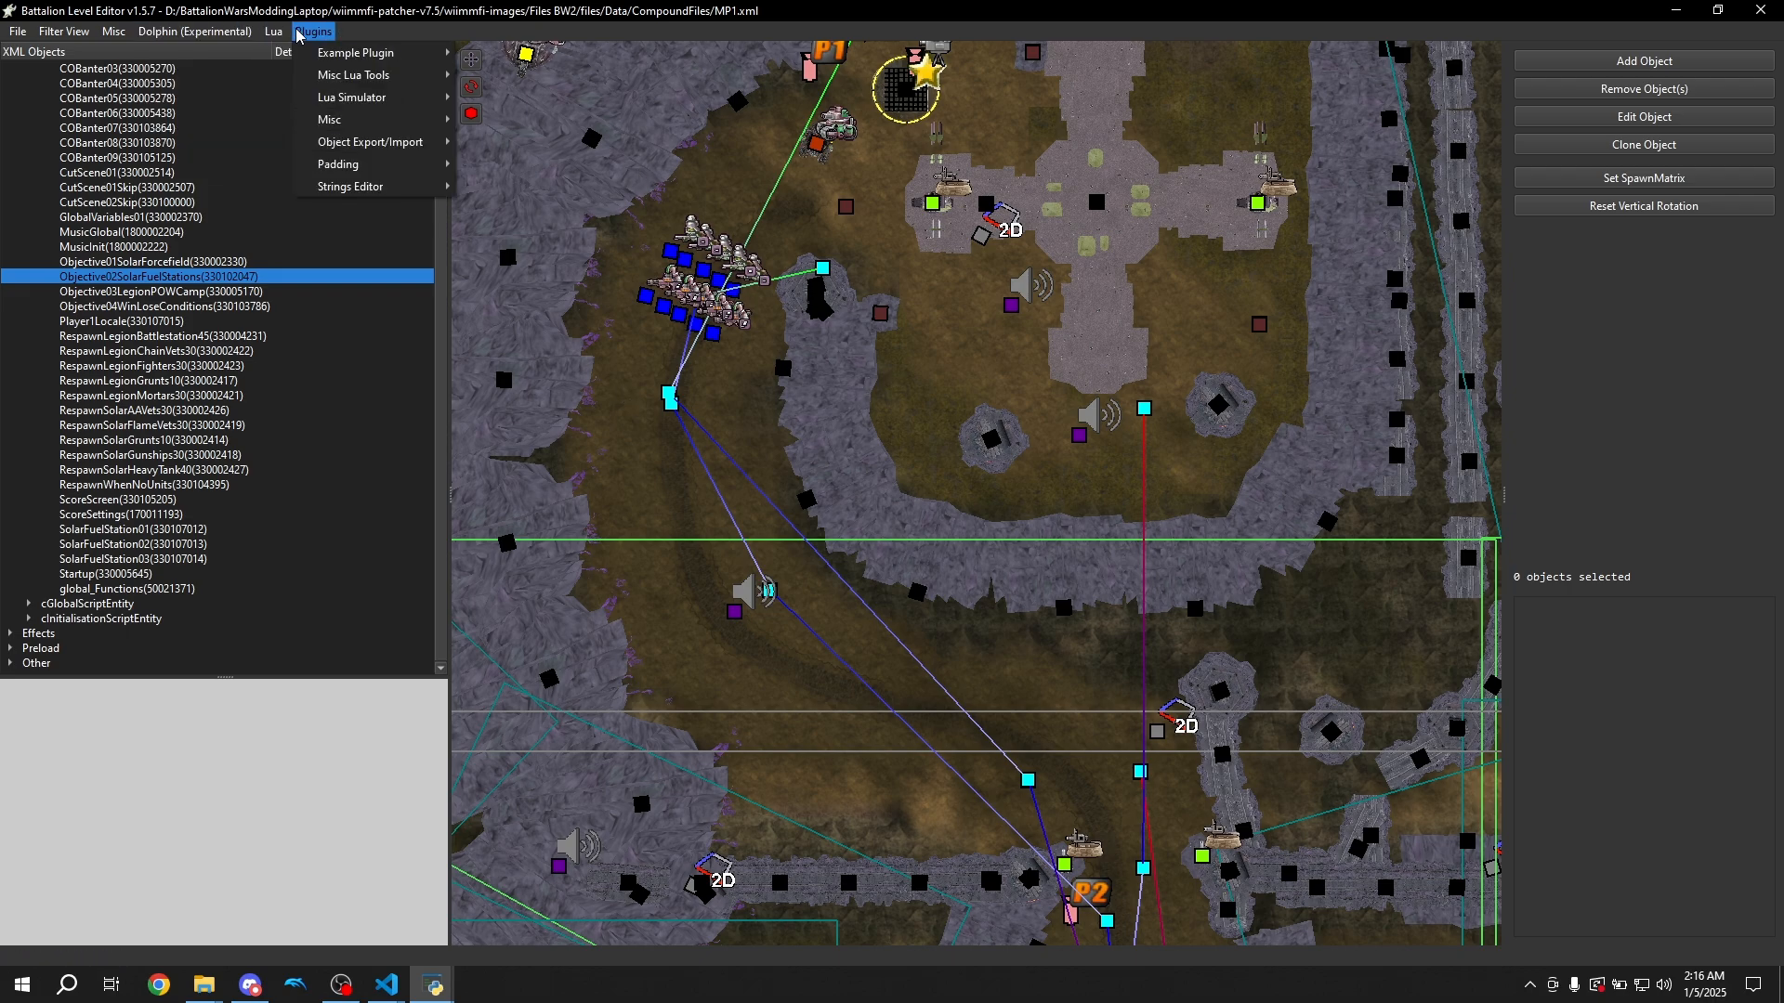
pyautogui.moveTo(351, 118)
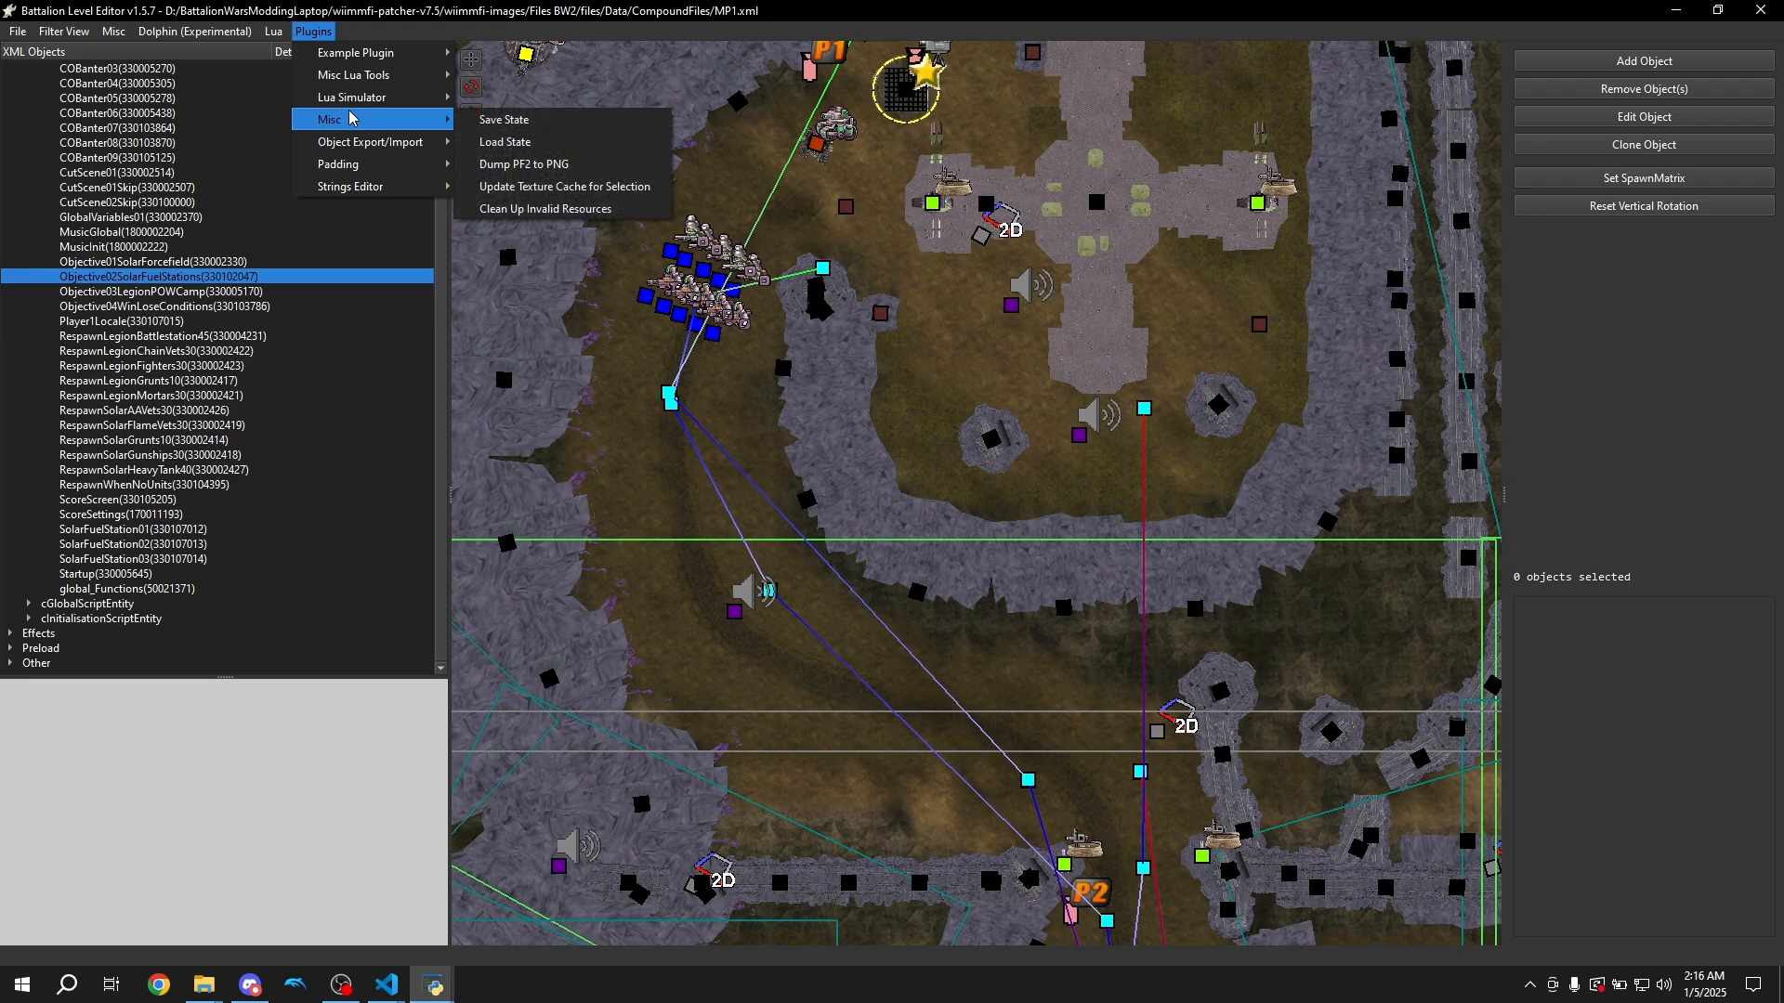
pyautogui.moveTo(273, 31)
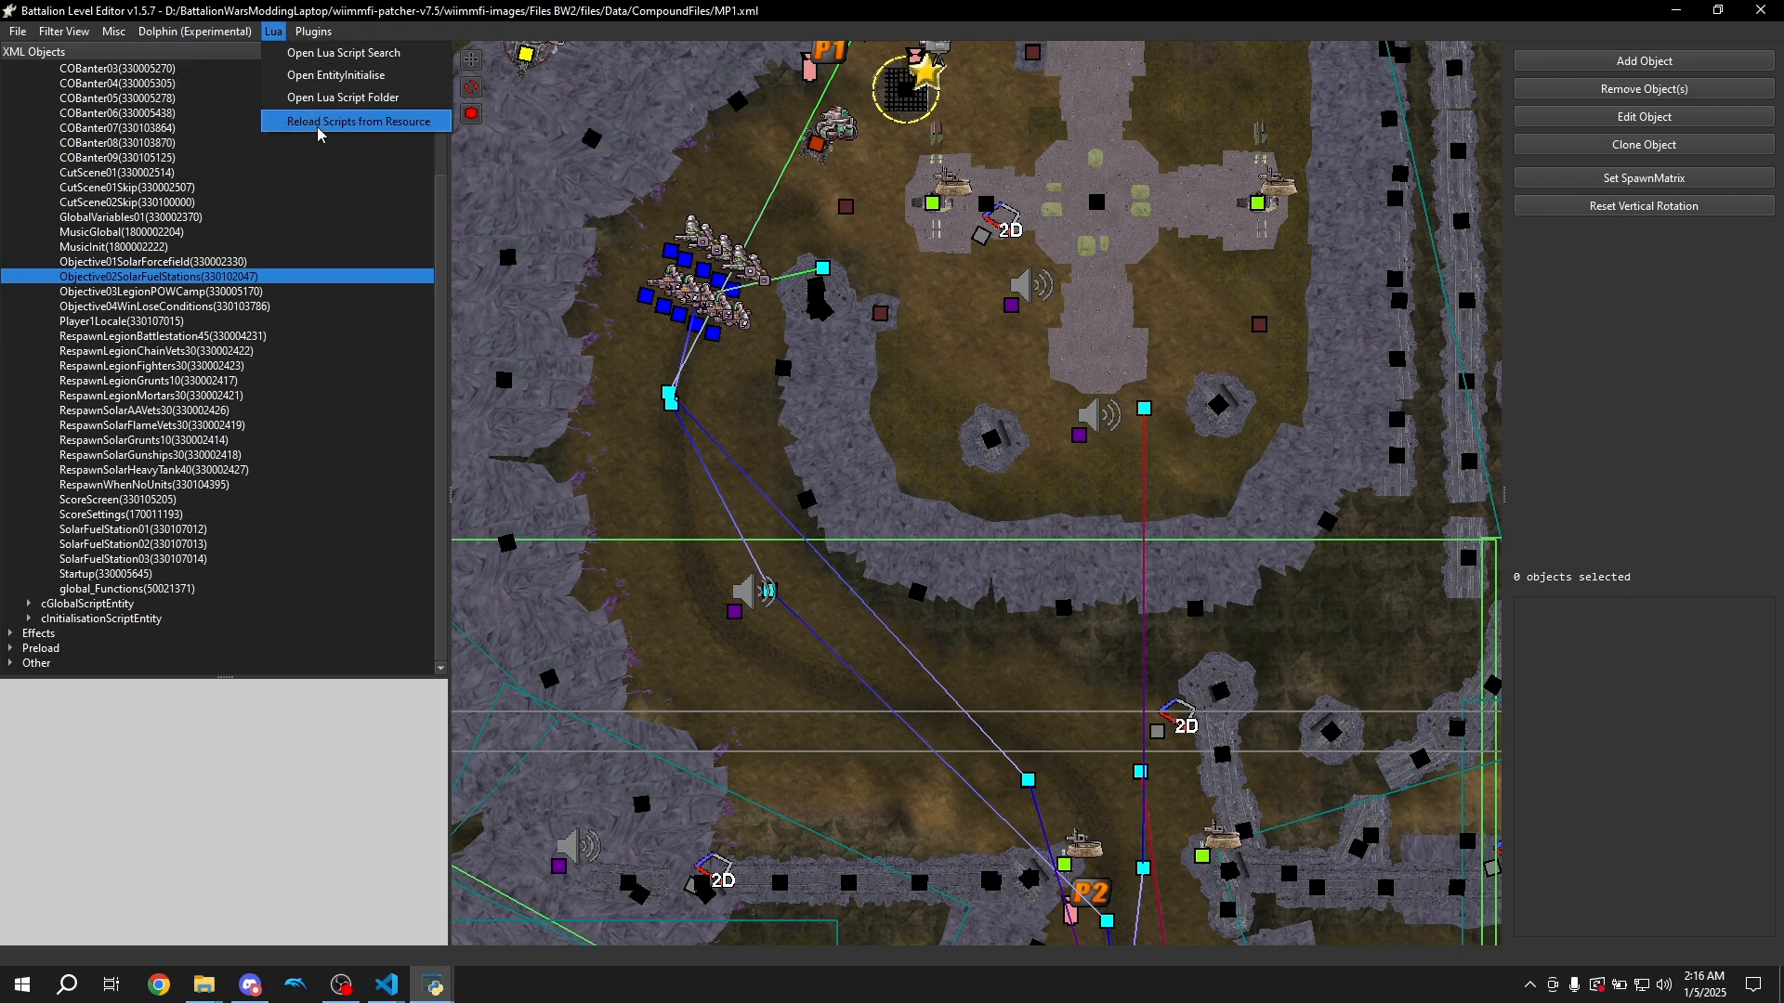
pyautogui.click(371, 123)
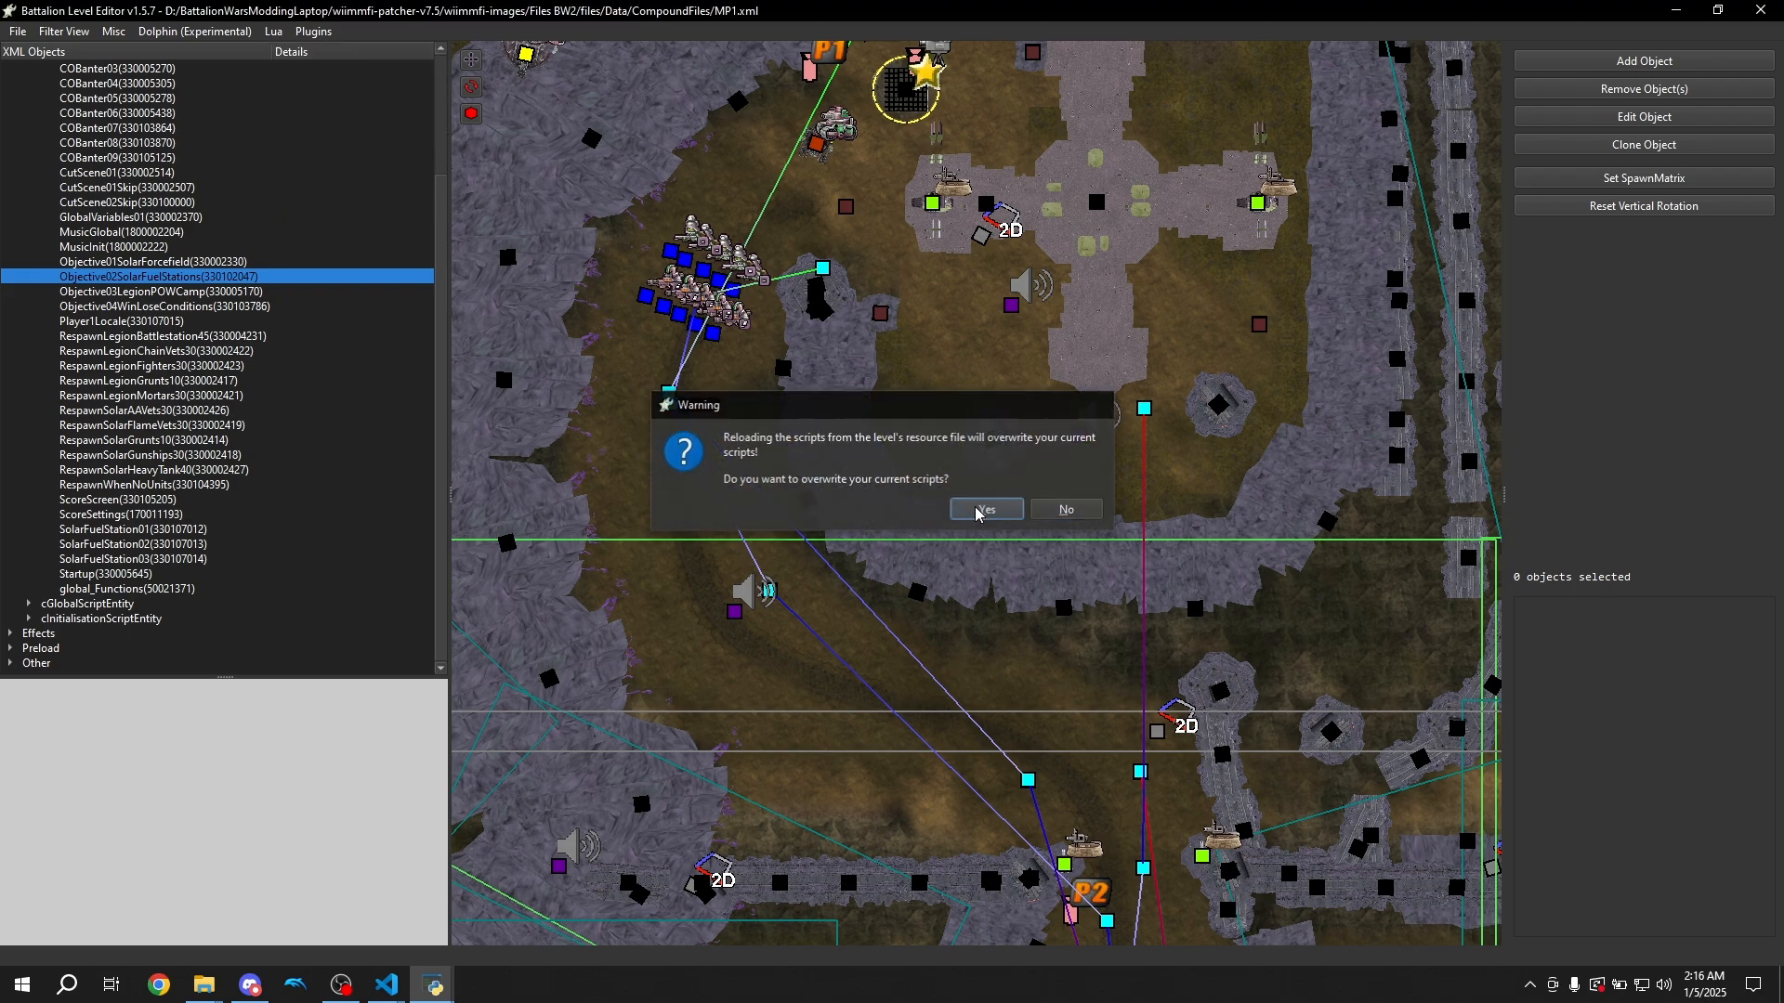
pyautogui.click(978, 510)
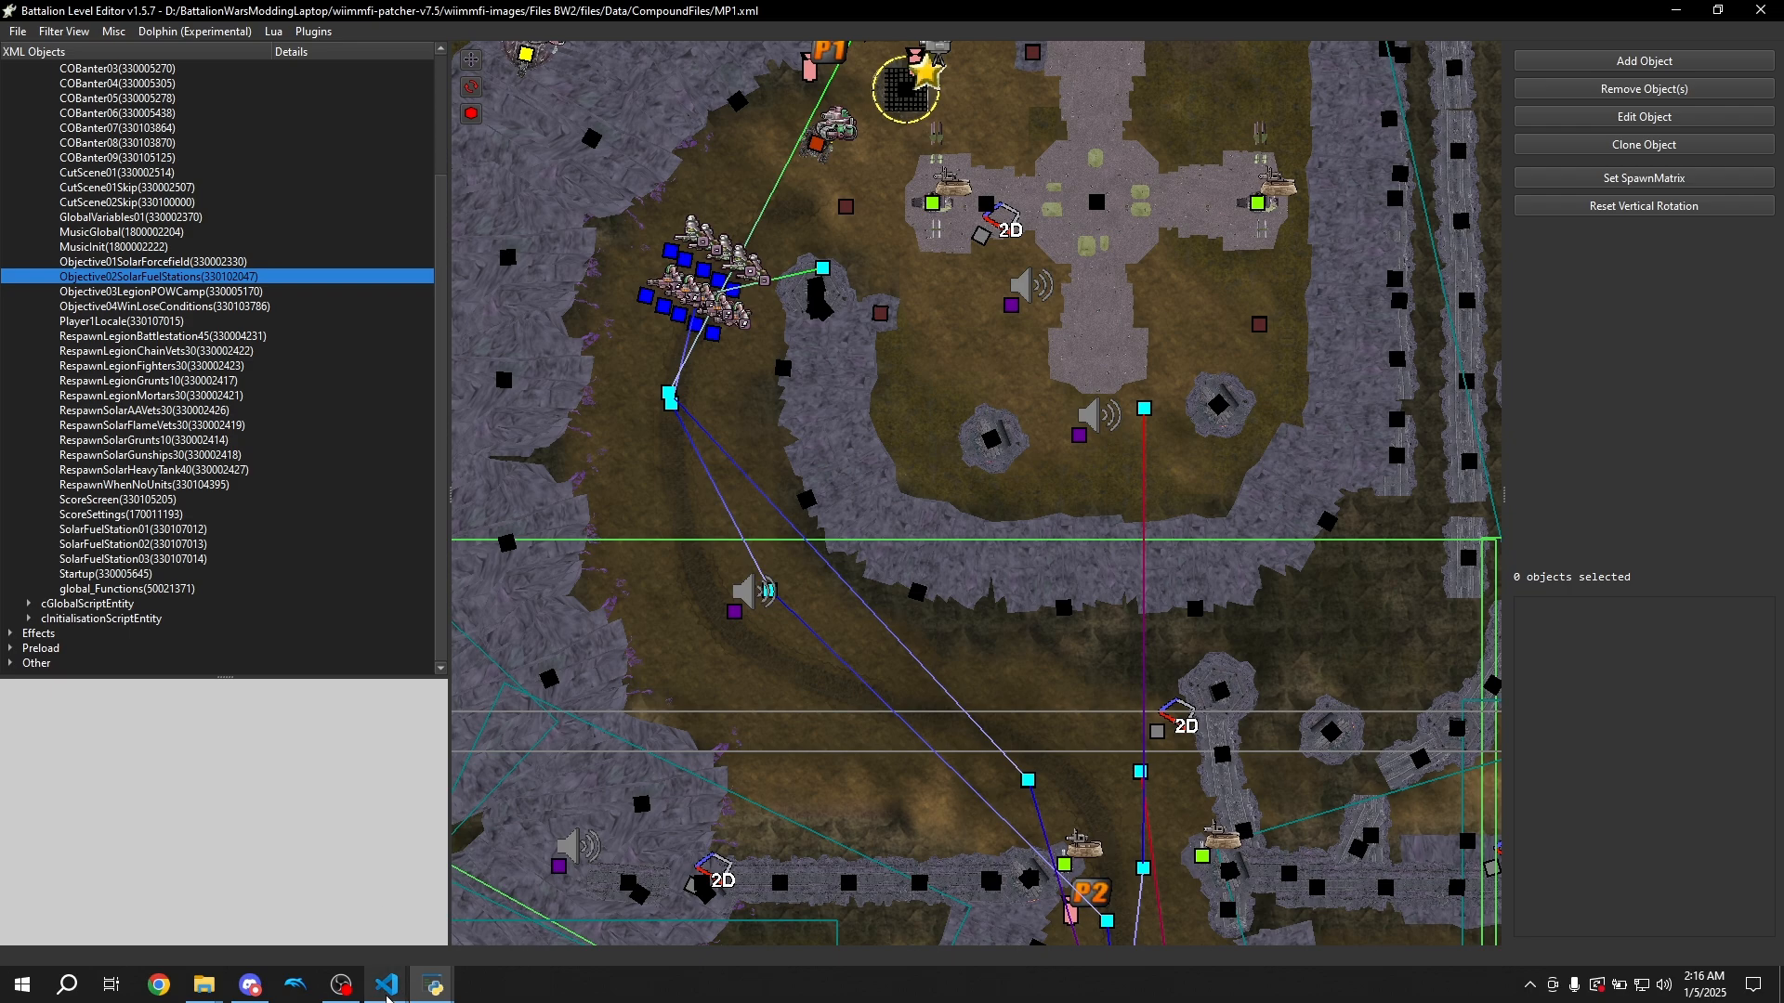
# Switch to VS Code, examine the object registrations in EntityInitialise.lua, and return to the level editor
pyautogui.moveTo(433, 985)
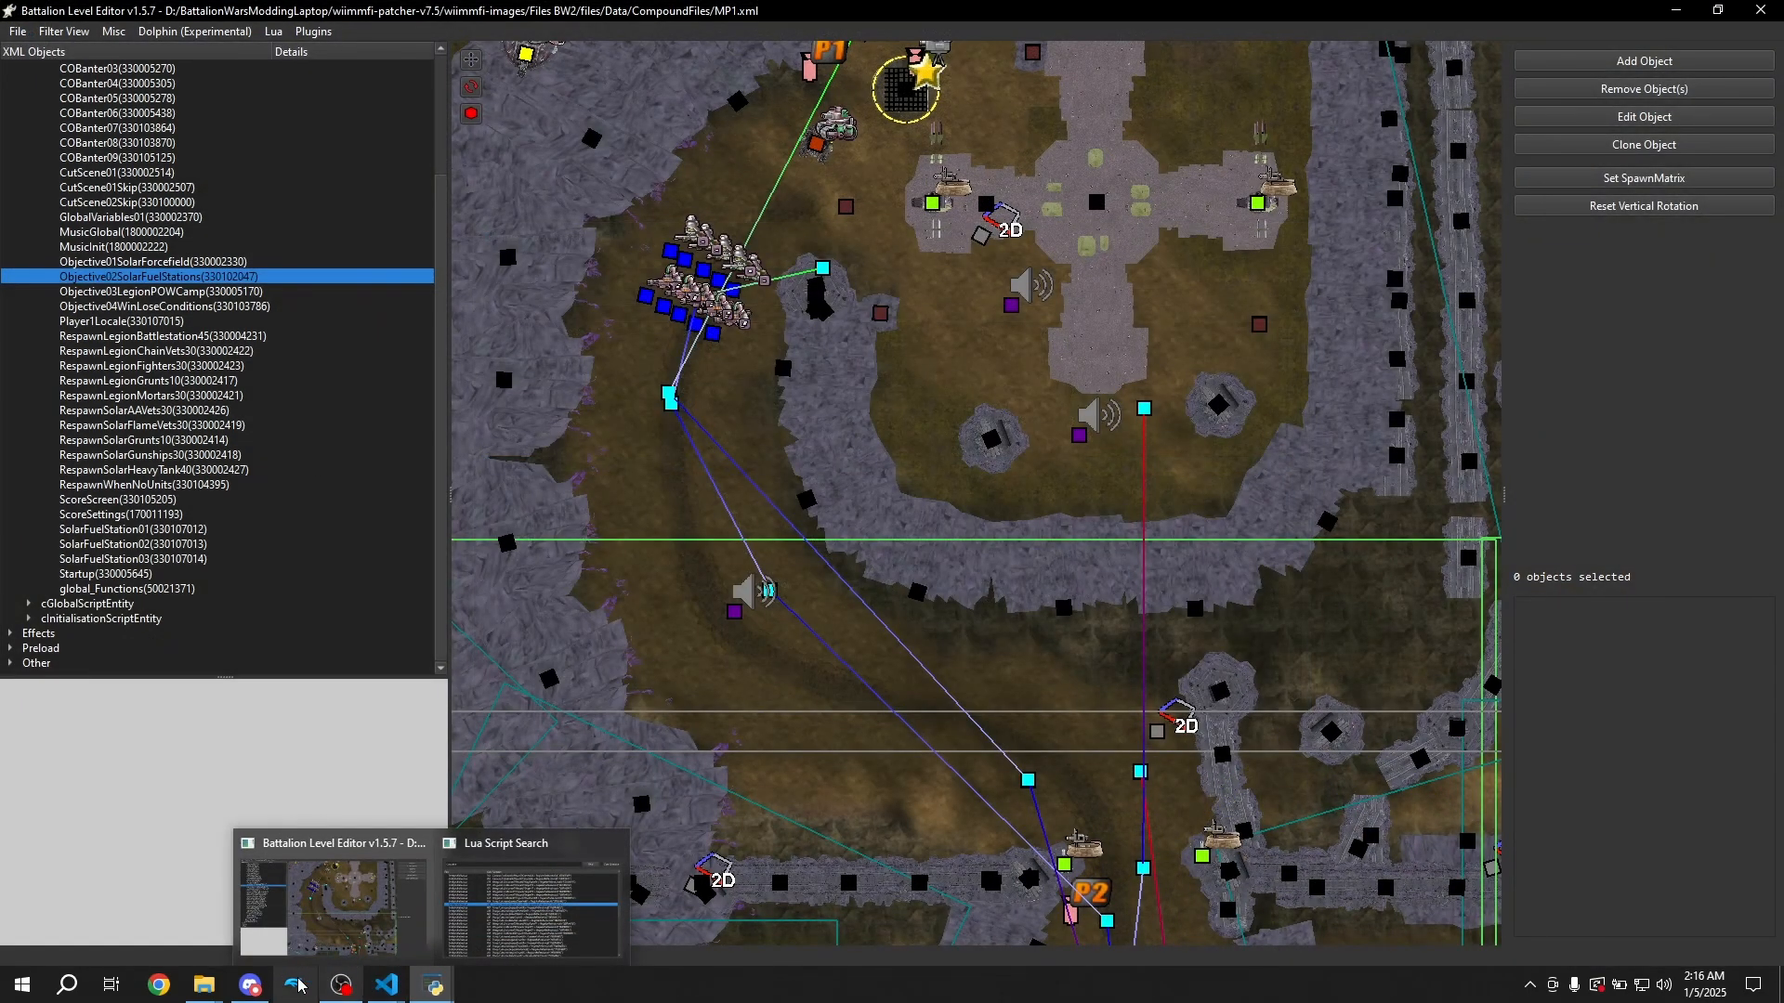
pyautogui.click(327, 938)
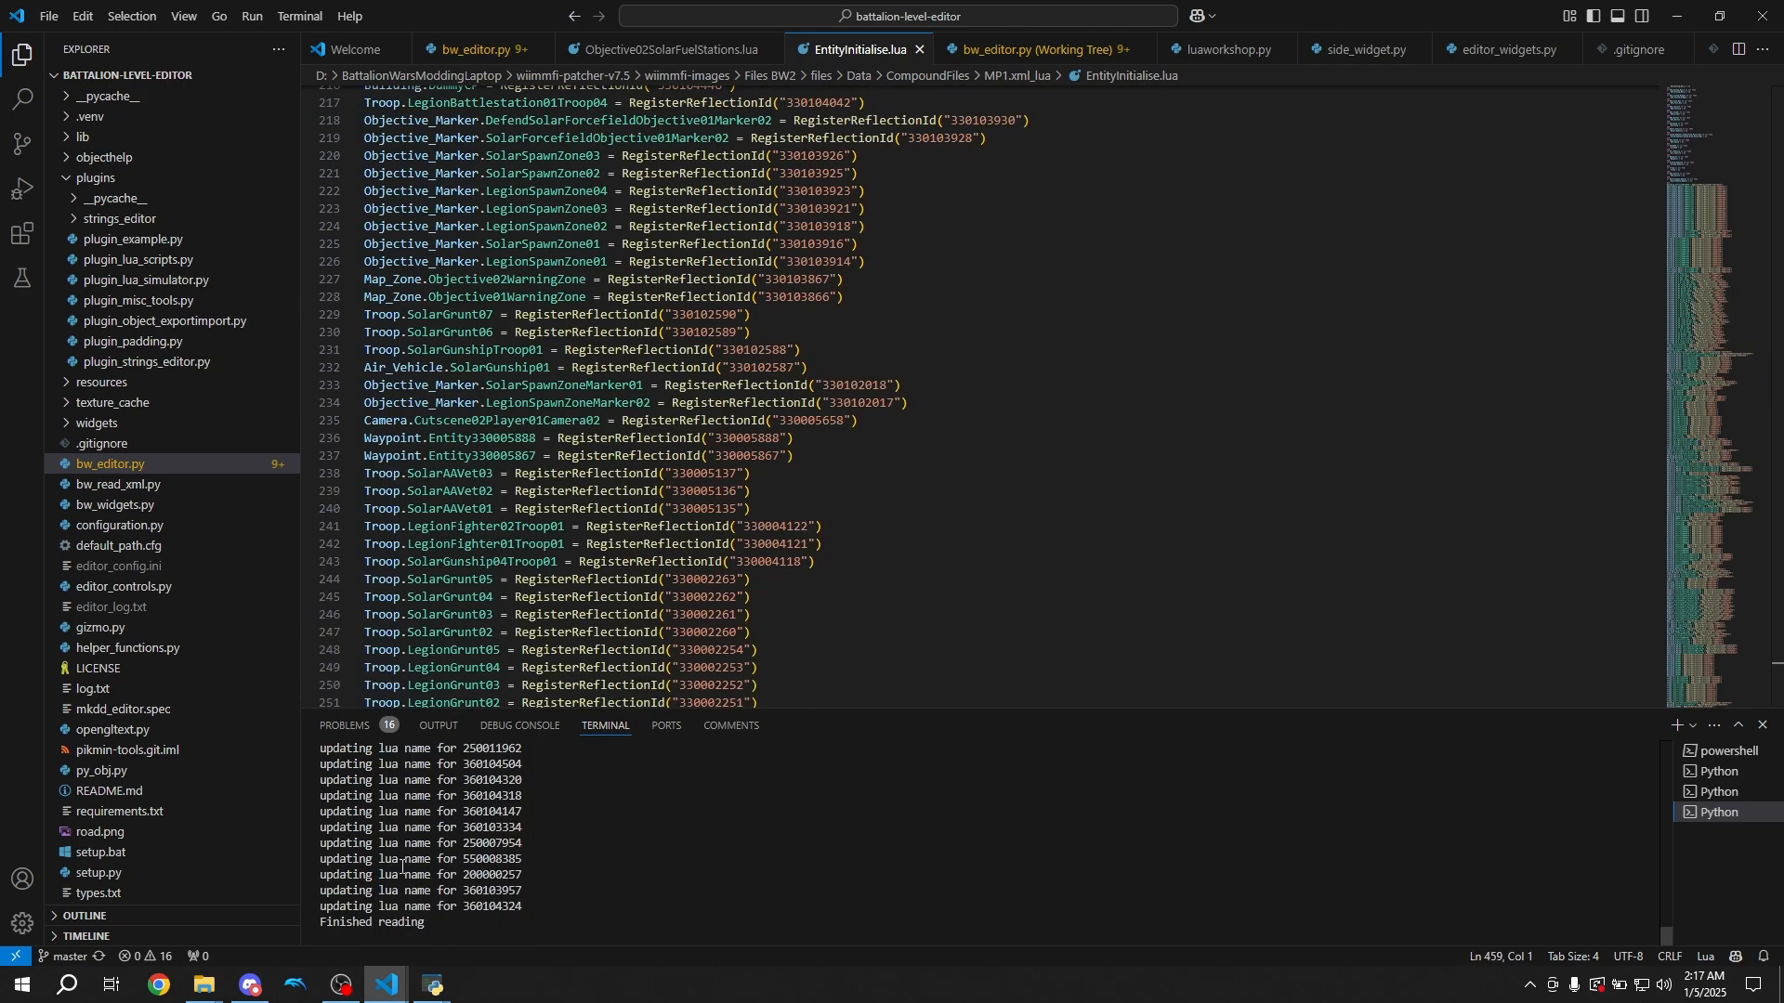
pyautogui.moveTo(478, 190); pyautogui.dragTo(558, 526)
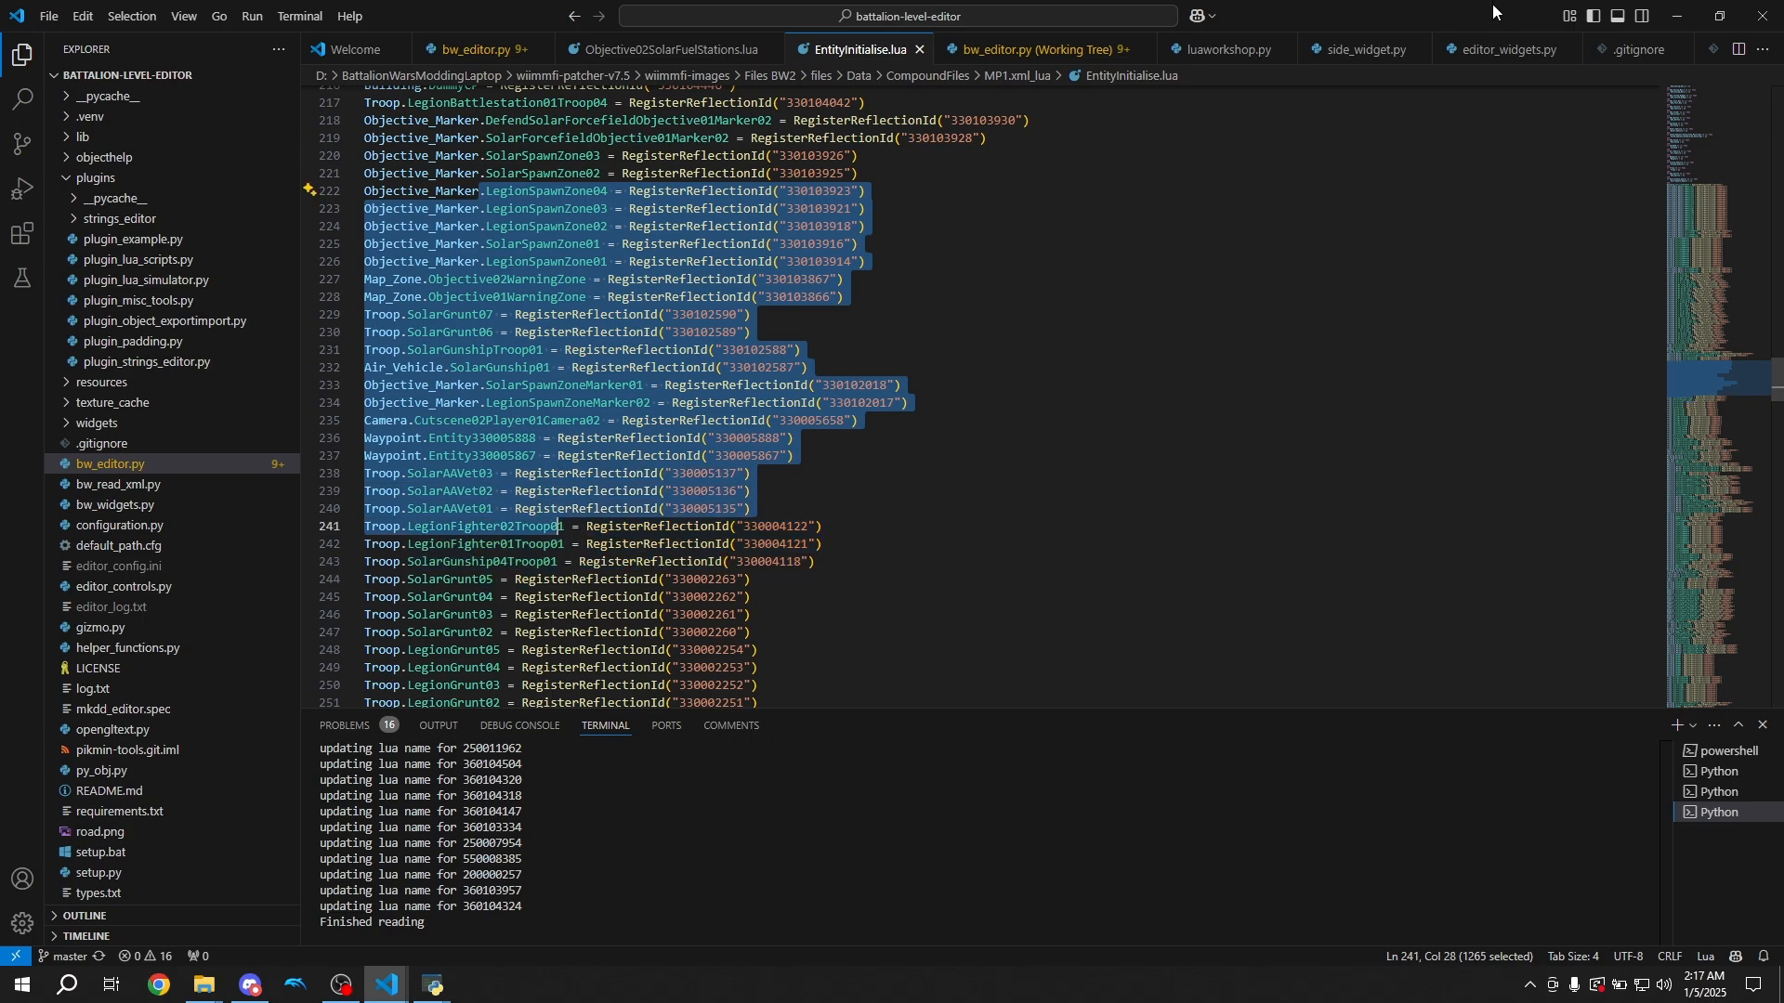
pyautogui.click(1686, 7)
# Create a save state of the MP1 level with the Misc plugin
pyautogui.moveTo(681, 503); pyautogui.dragTo(811, 129, button='middle')
pyautogui.moveTo(765, 409); pyautogui.dragTo(748, 777, button='middle')
pyautogui.scroll(-4, 887, 447)
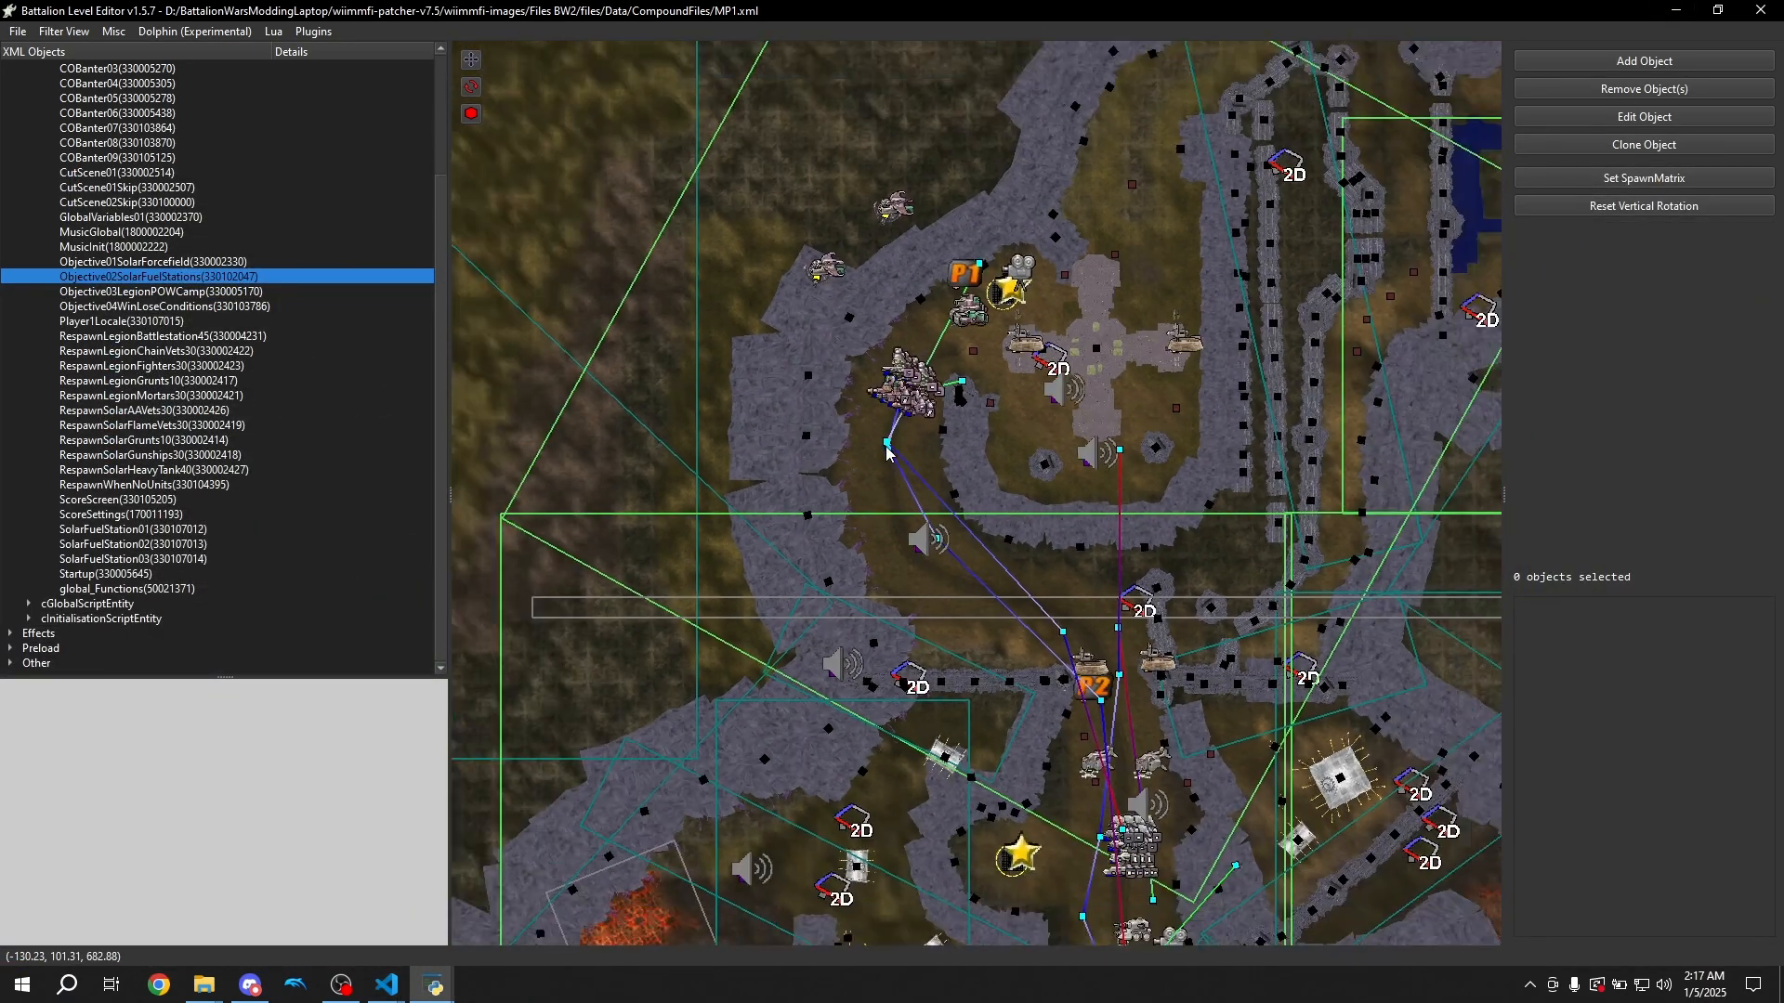
pyautogui.scroll(-2, 886, 451)
pyautogui.scroll(3, 886, 451)
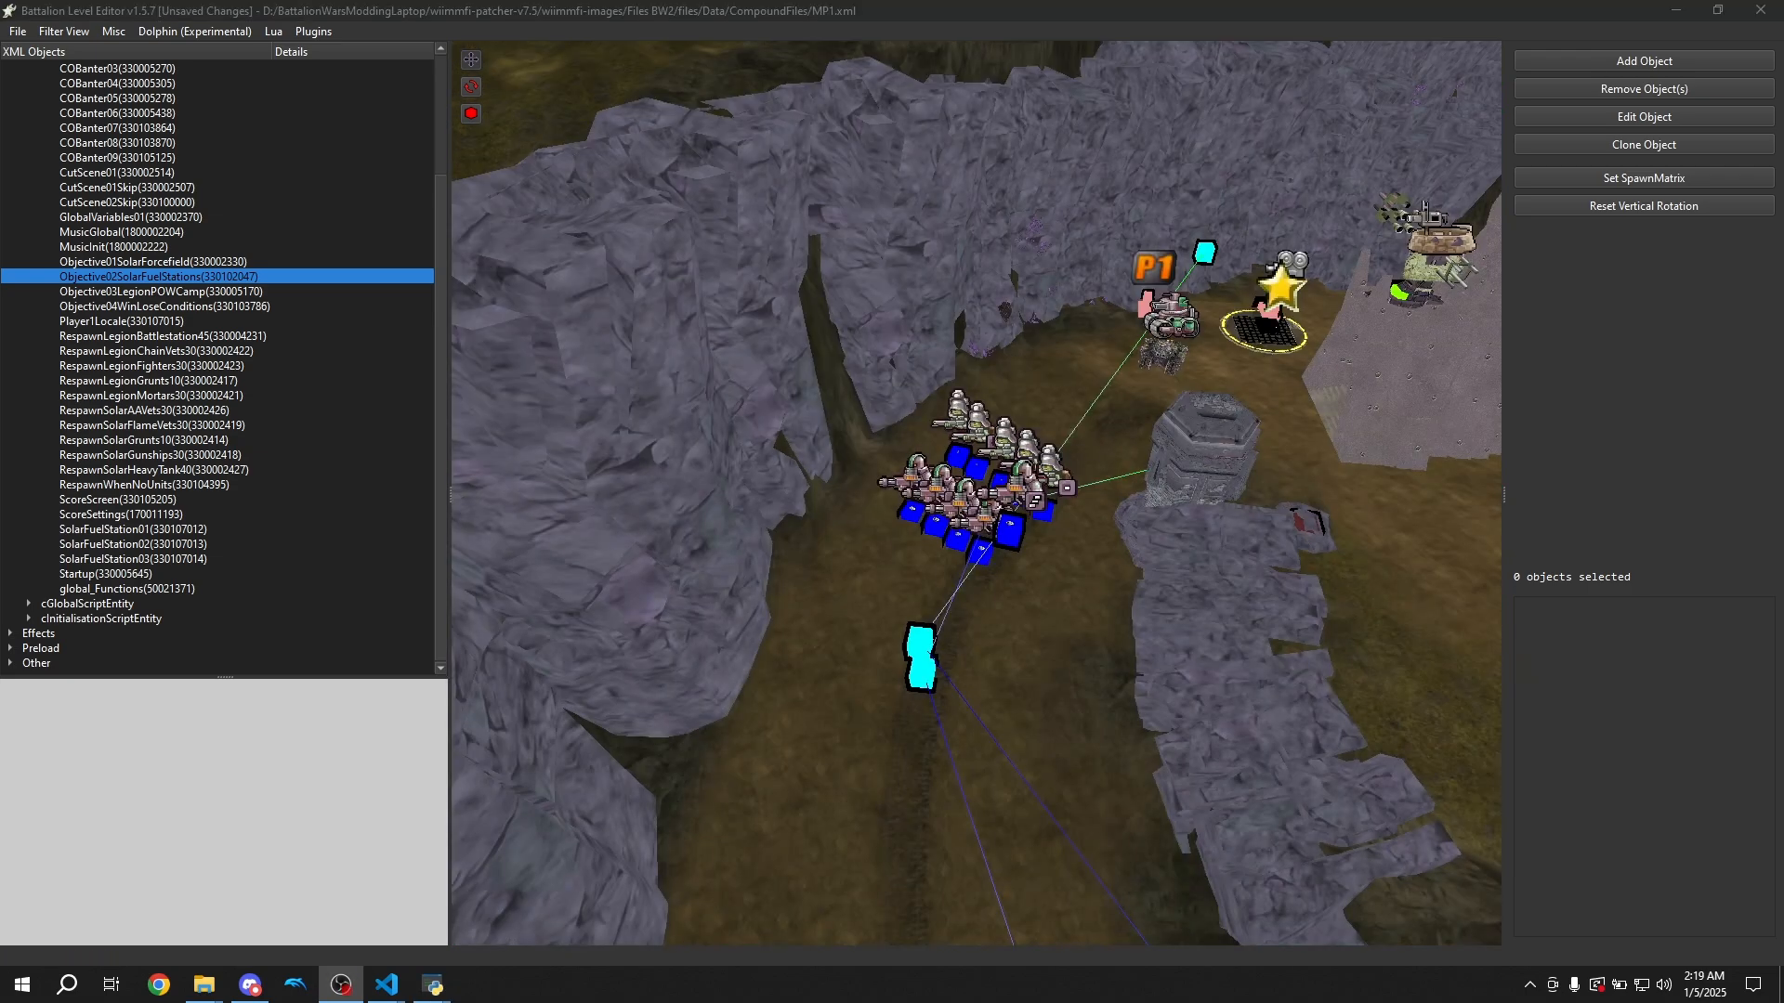
pyautogui.click(312, 33)
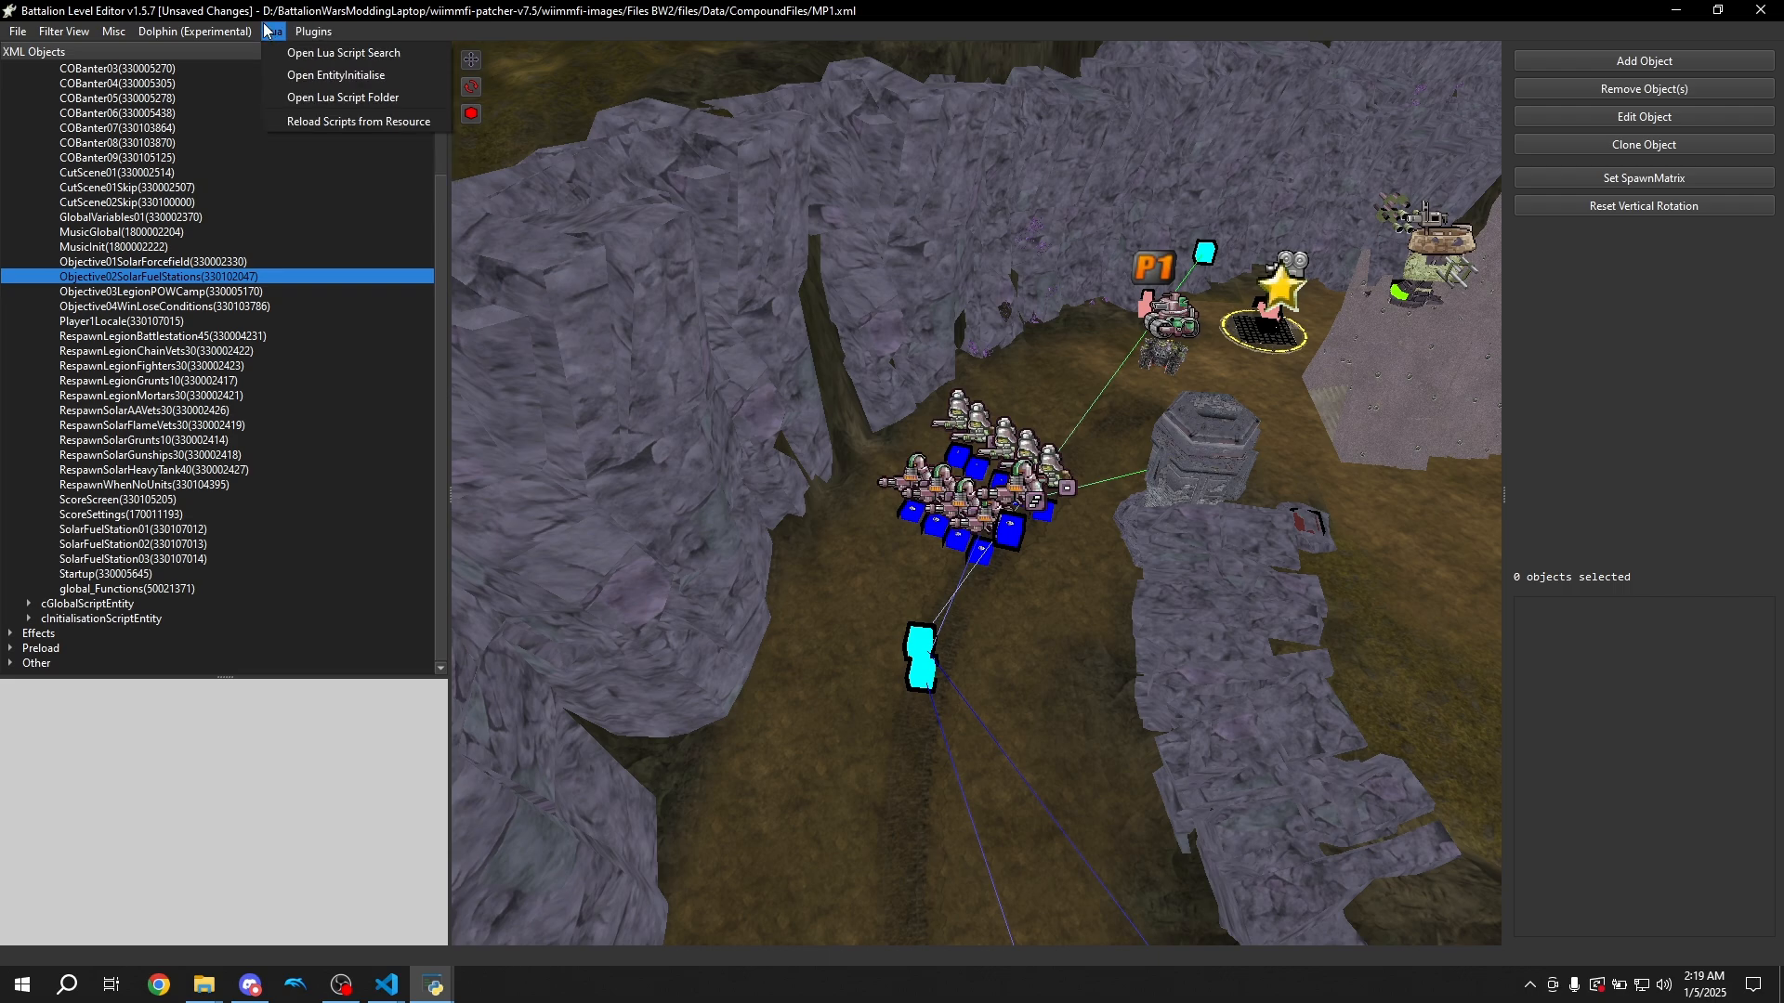
pyautogui.moveTo(158, 31)
pyautogui.moveTo(325, 29)
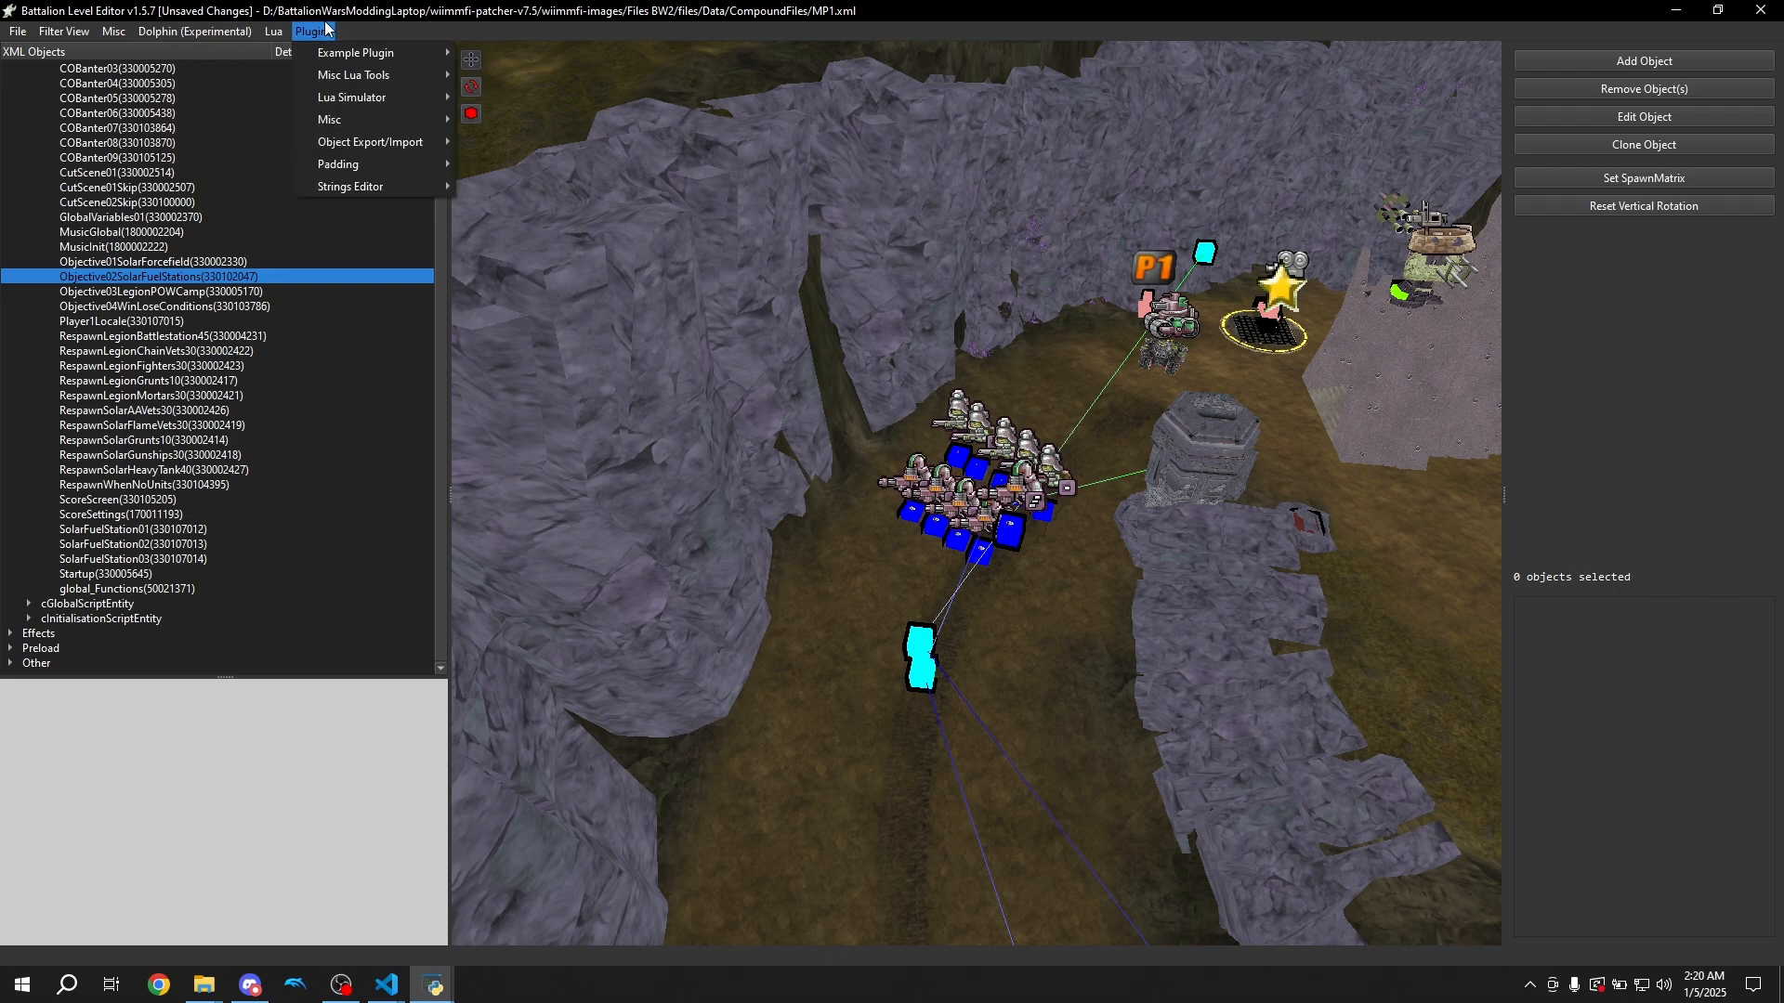
pyautogui.moveTo(350, 119)
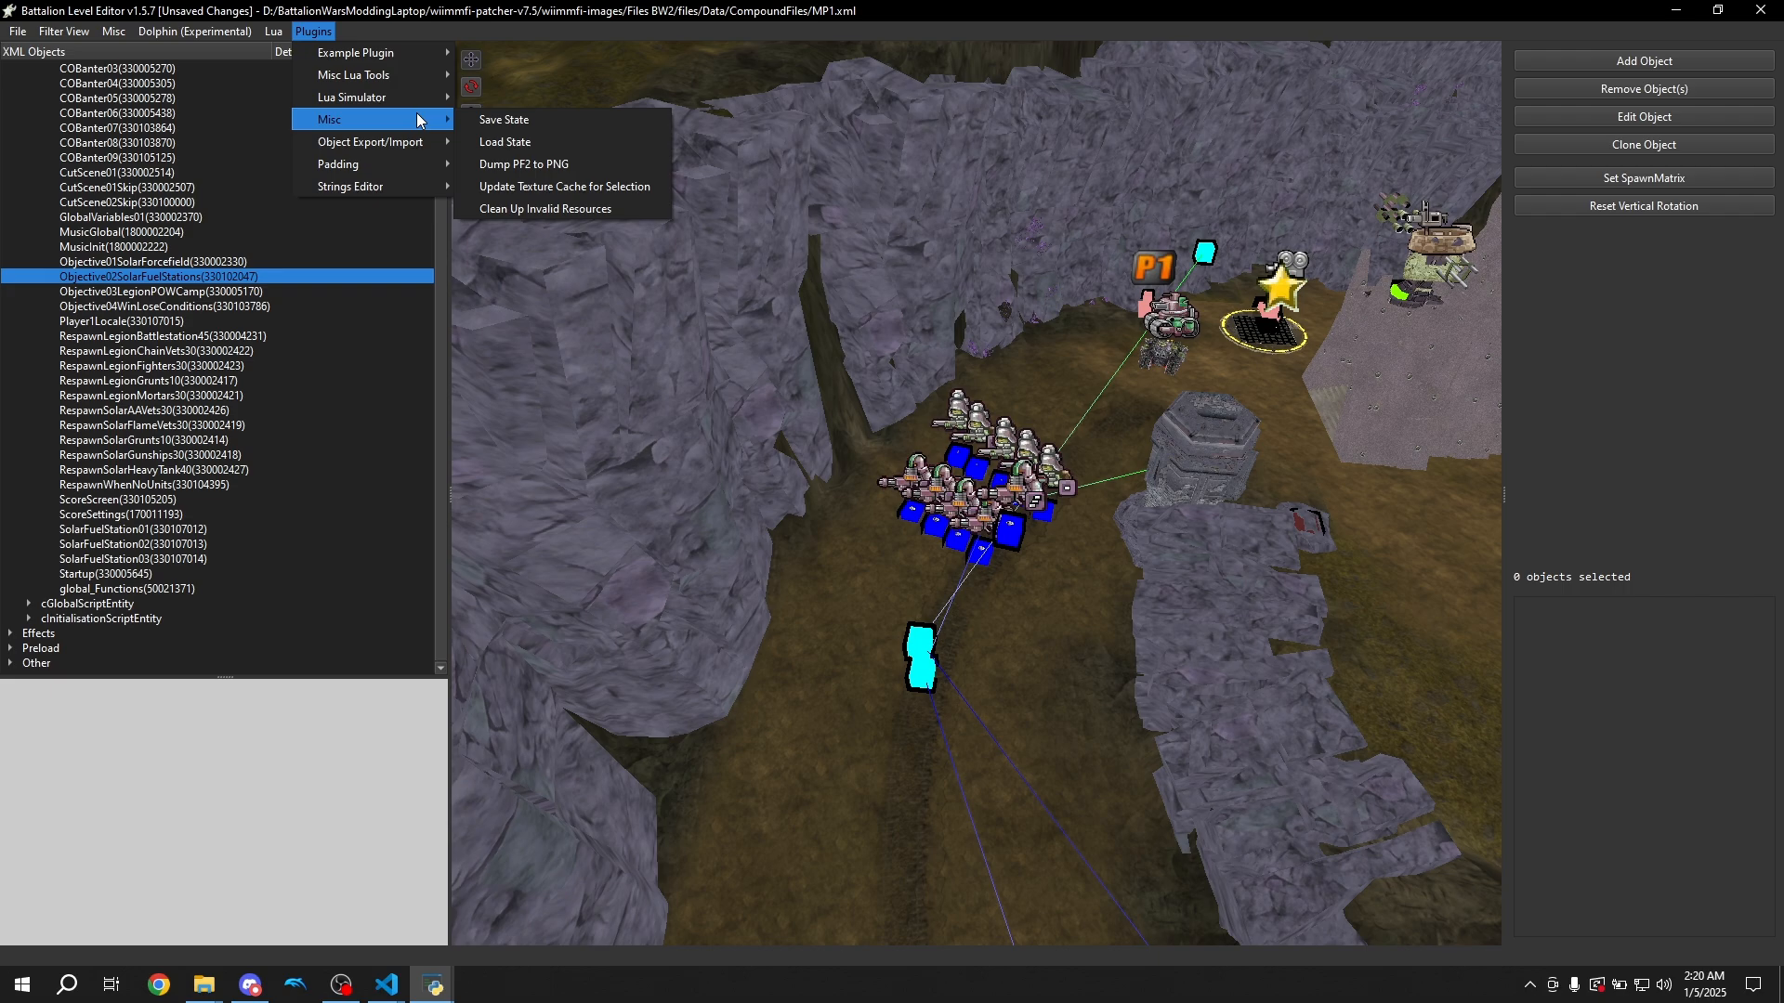
pyautogui.click(537, 120)
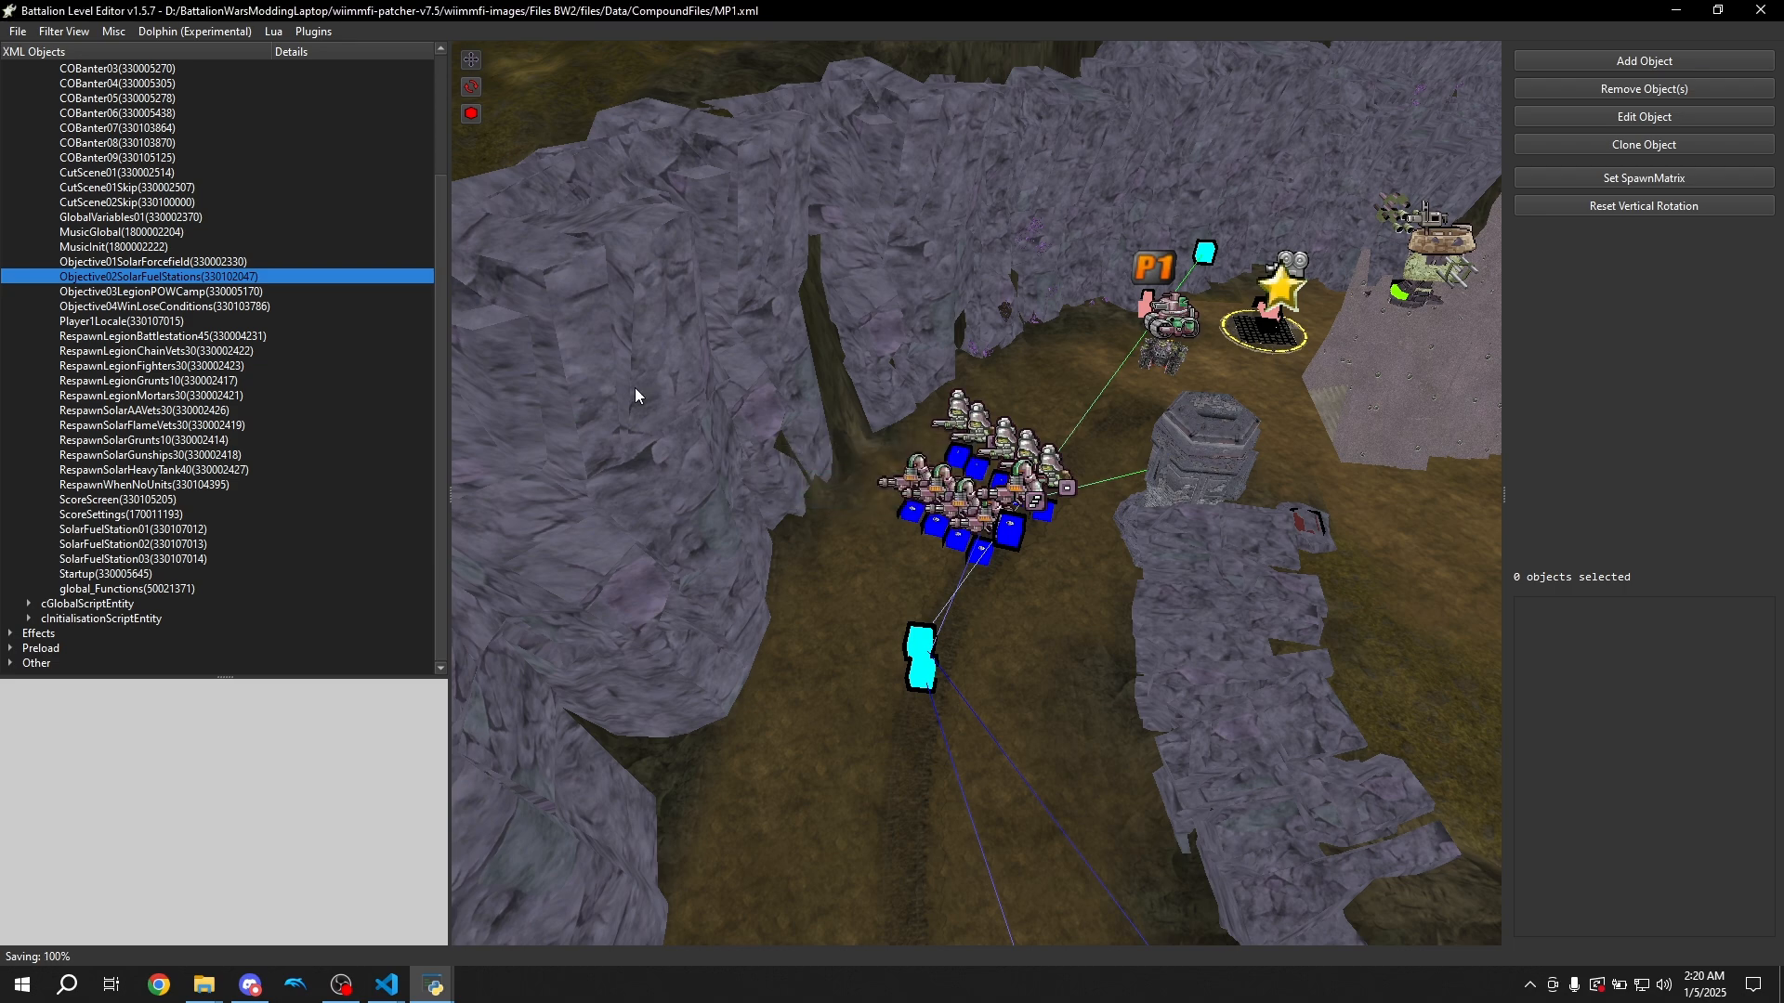
# Delete the Legion troop group near the P1 start together with the adjoining waypoints and destroyable objects
pyautogui.click(335, 31)
pyautogui.moveTo(1165, 410); pyautogui.dragTo(872, 661)
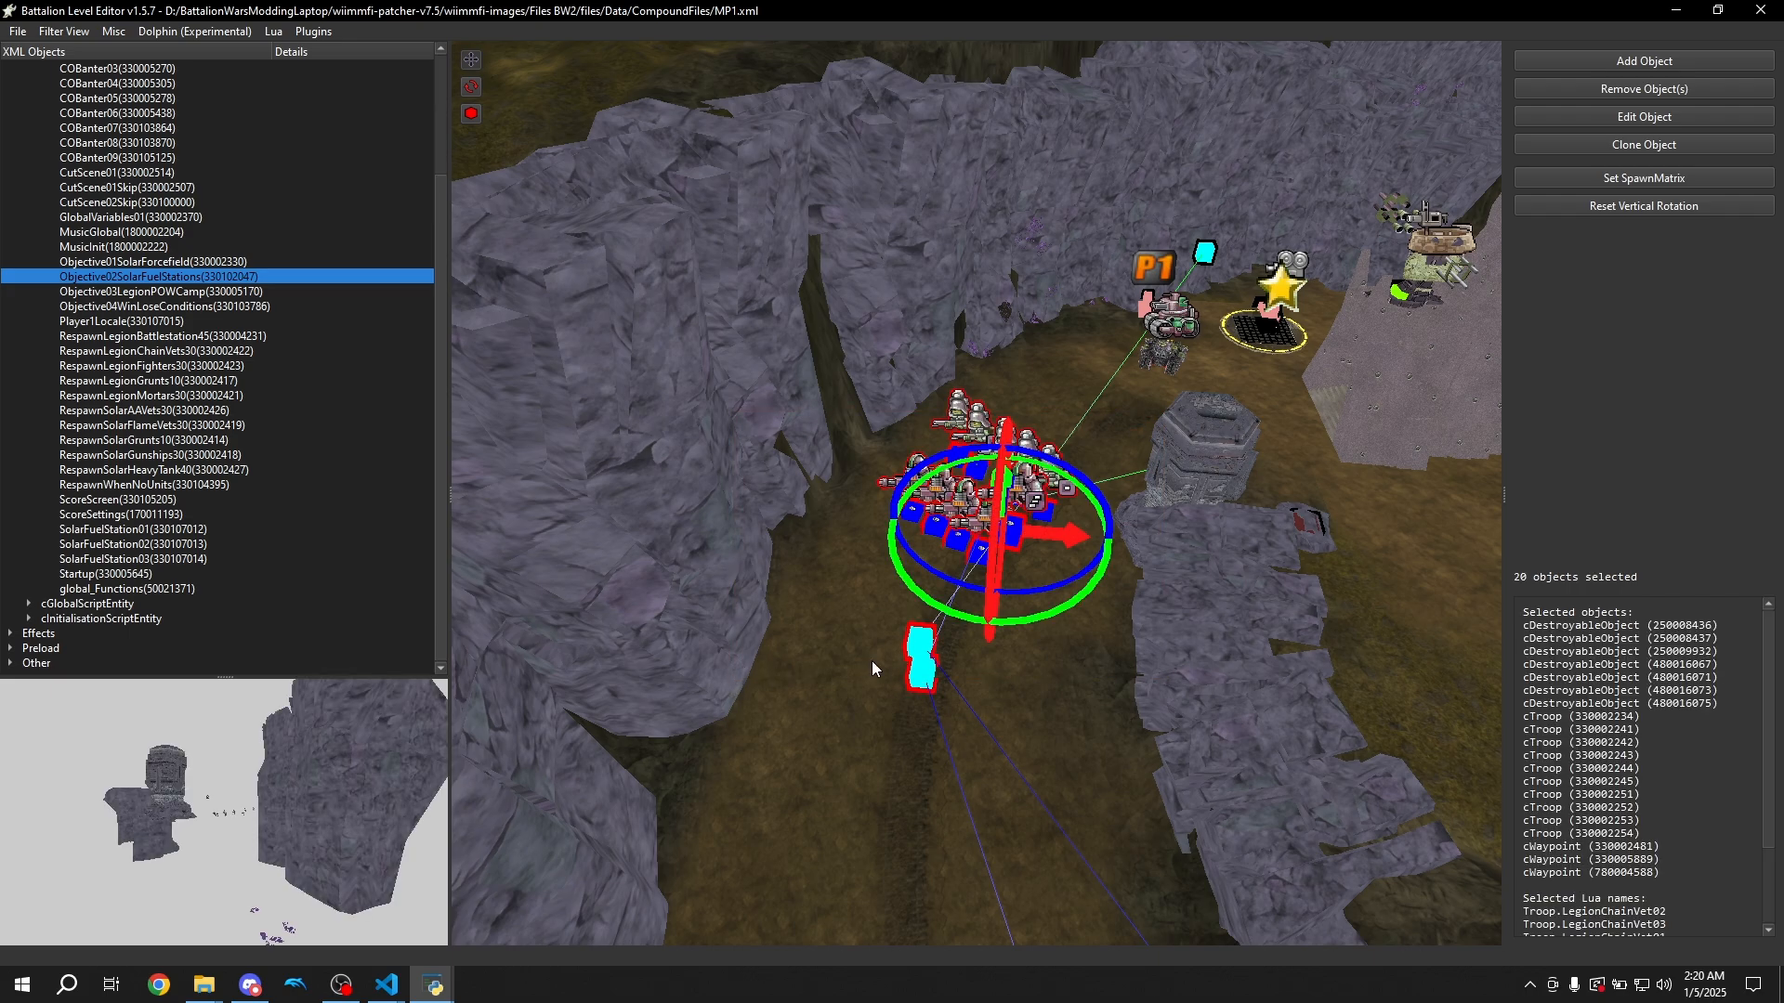
pyautogui.click(1630, 89)
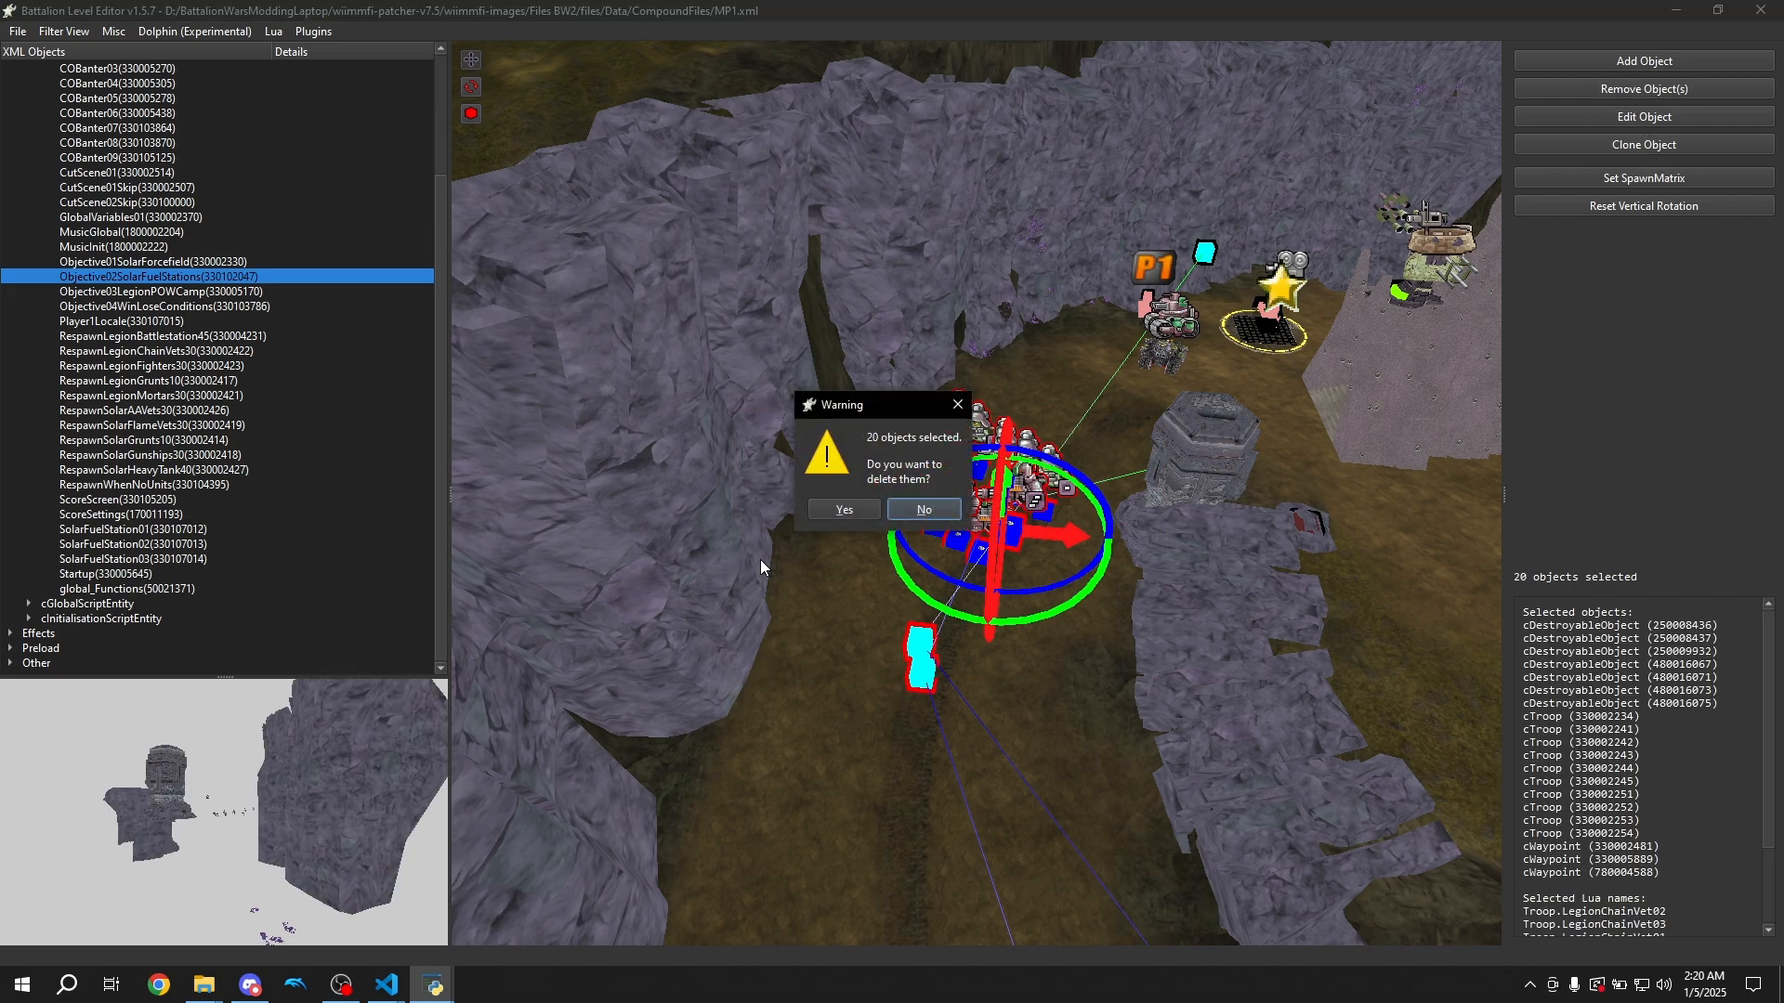
pyautogui.click(843, 509)
pyautogui.moveTo(1117, 568); pyautogui.dragTo(1000, 552, button='right')
pyautogui.press('s')
pyautogui.press('q')
pyautogui.press('w')
pyautogui.press('s')
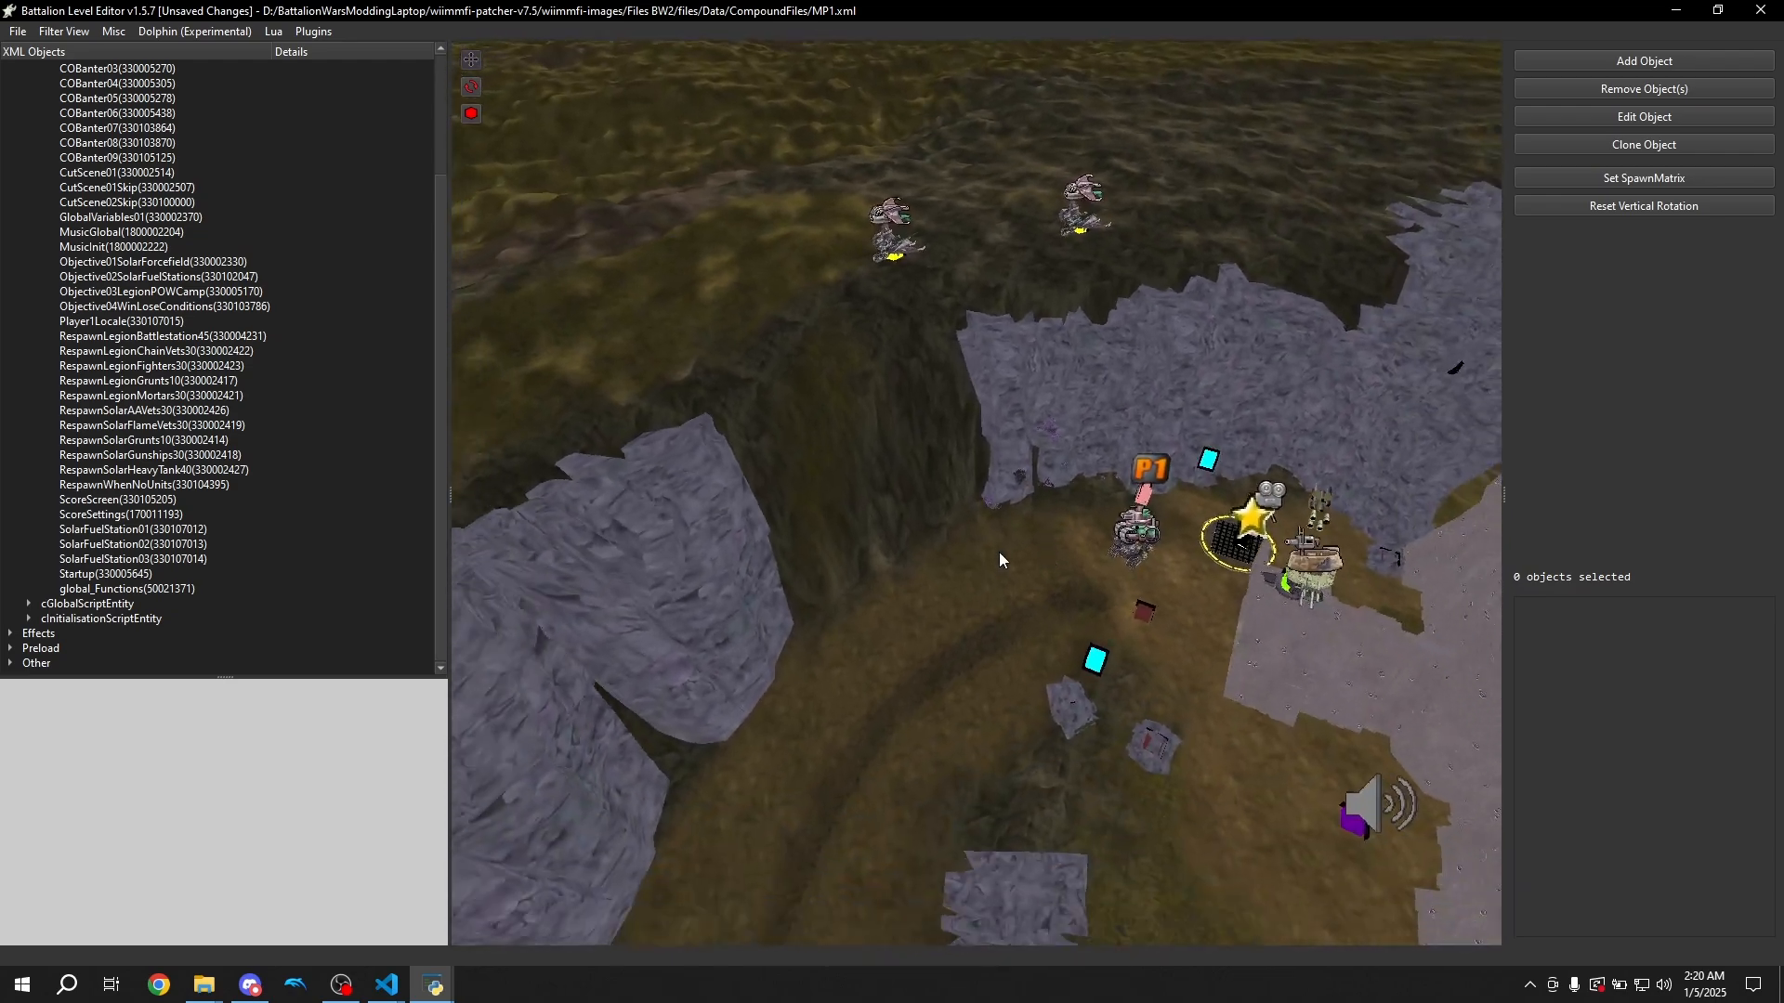
pyautogui.press('s')
pyautogui.click(313, 31)
pyautogui.moveTo(338, 84)
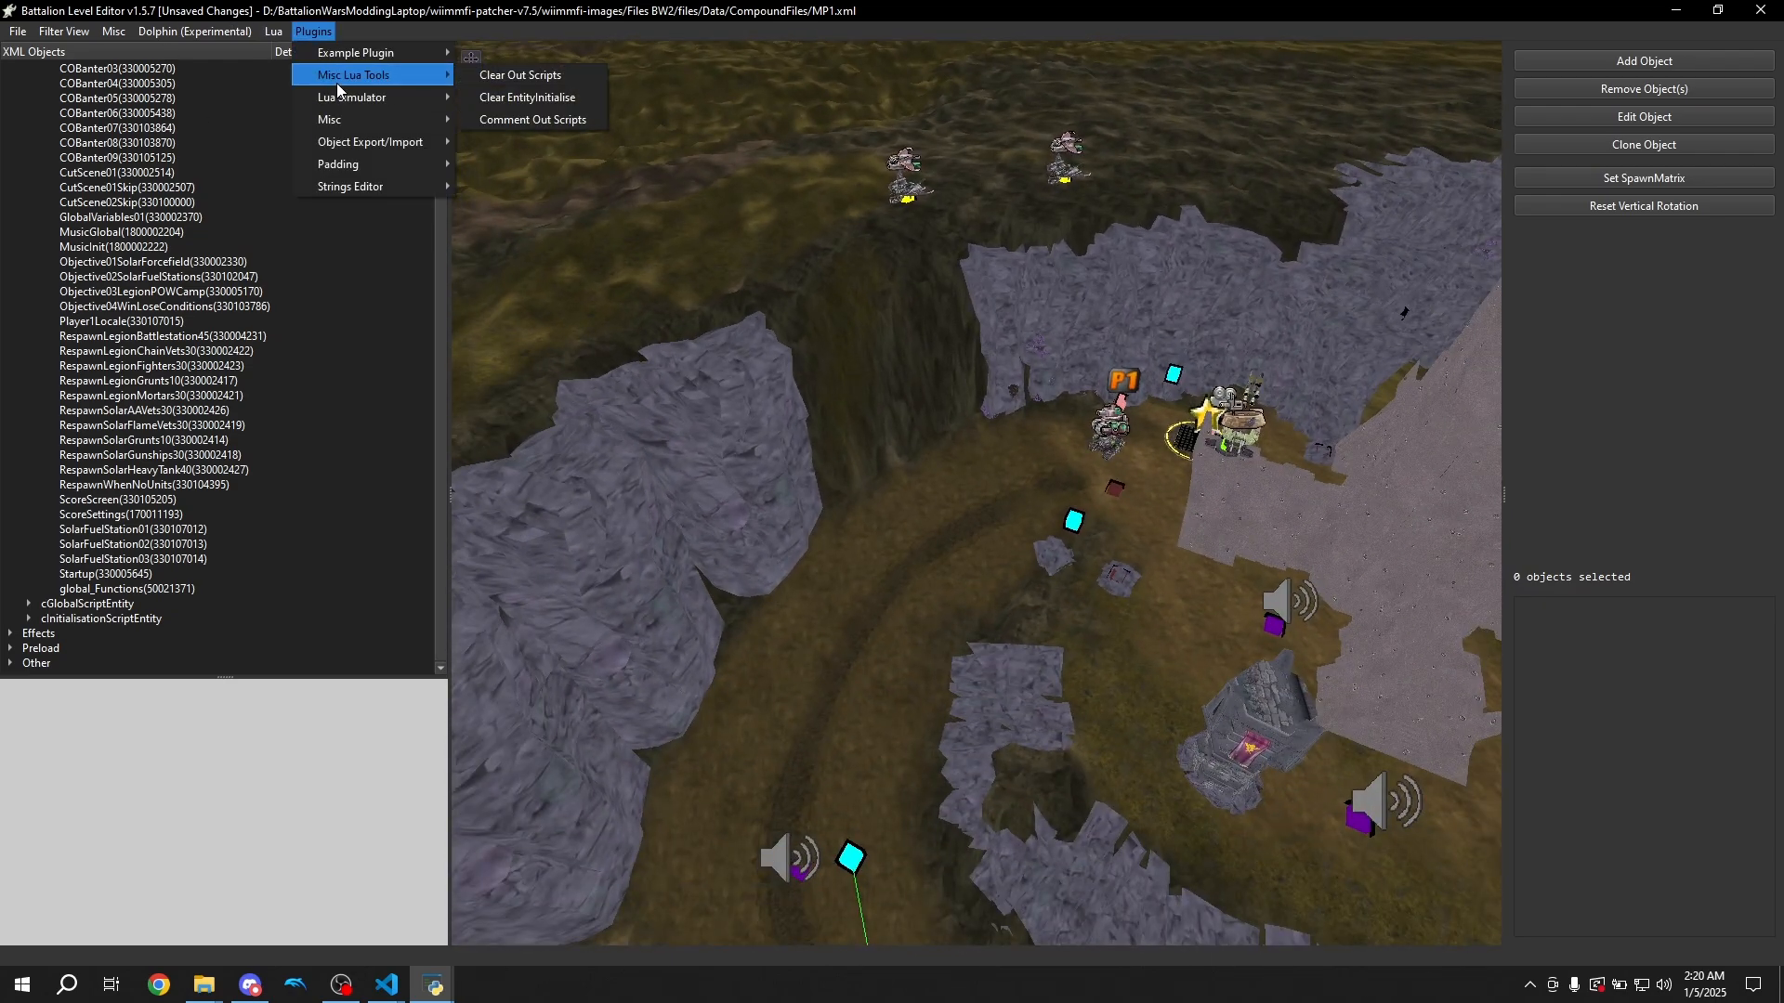
pyautogui.moveTo(399, 119)
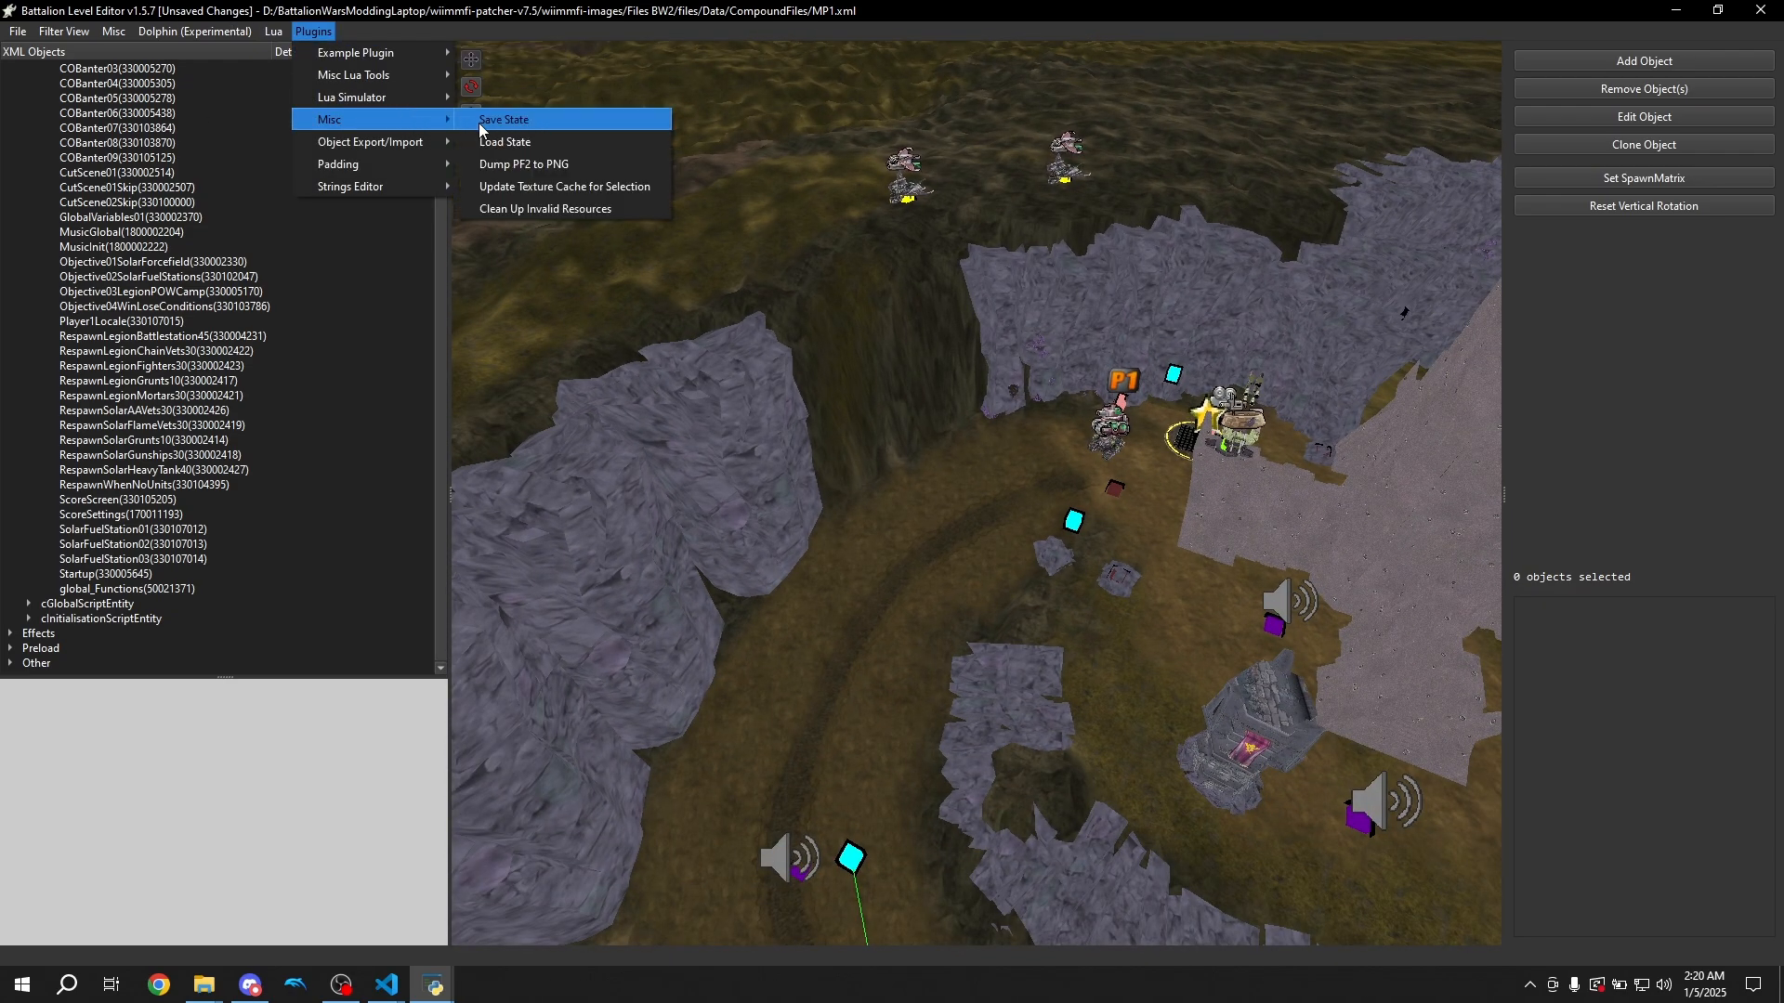
pyautogui.click(514, 141)
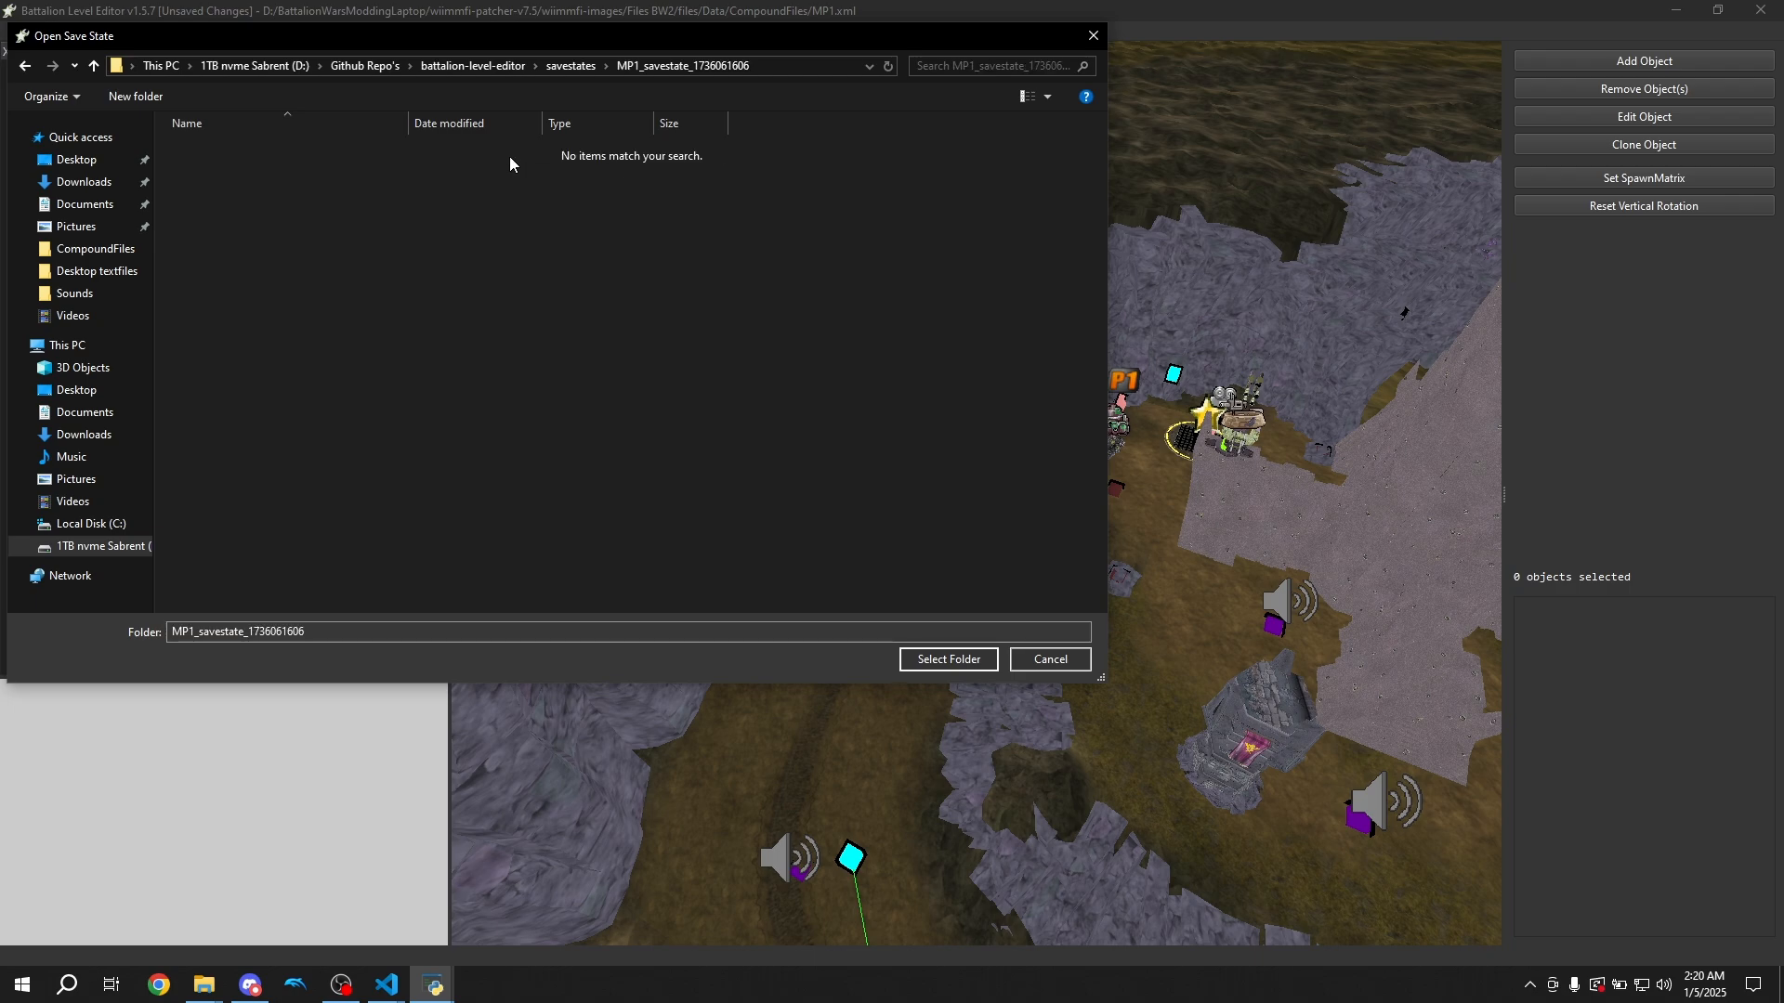
pyautogui.click(948, 660)
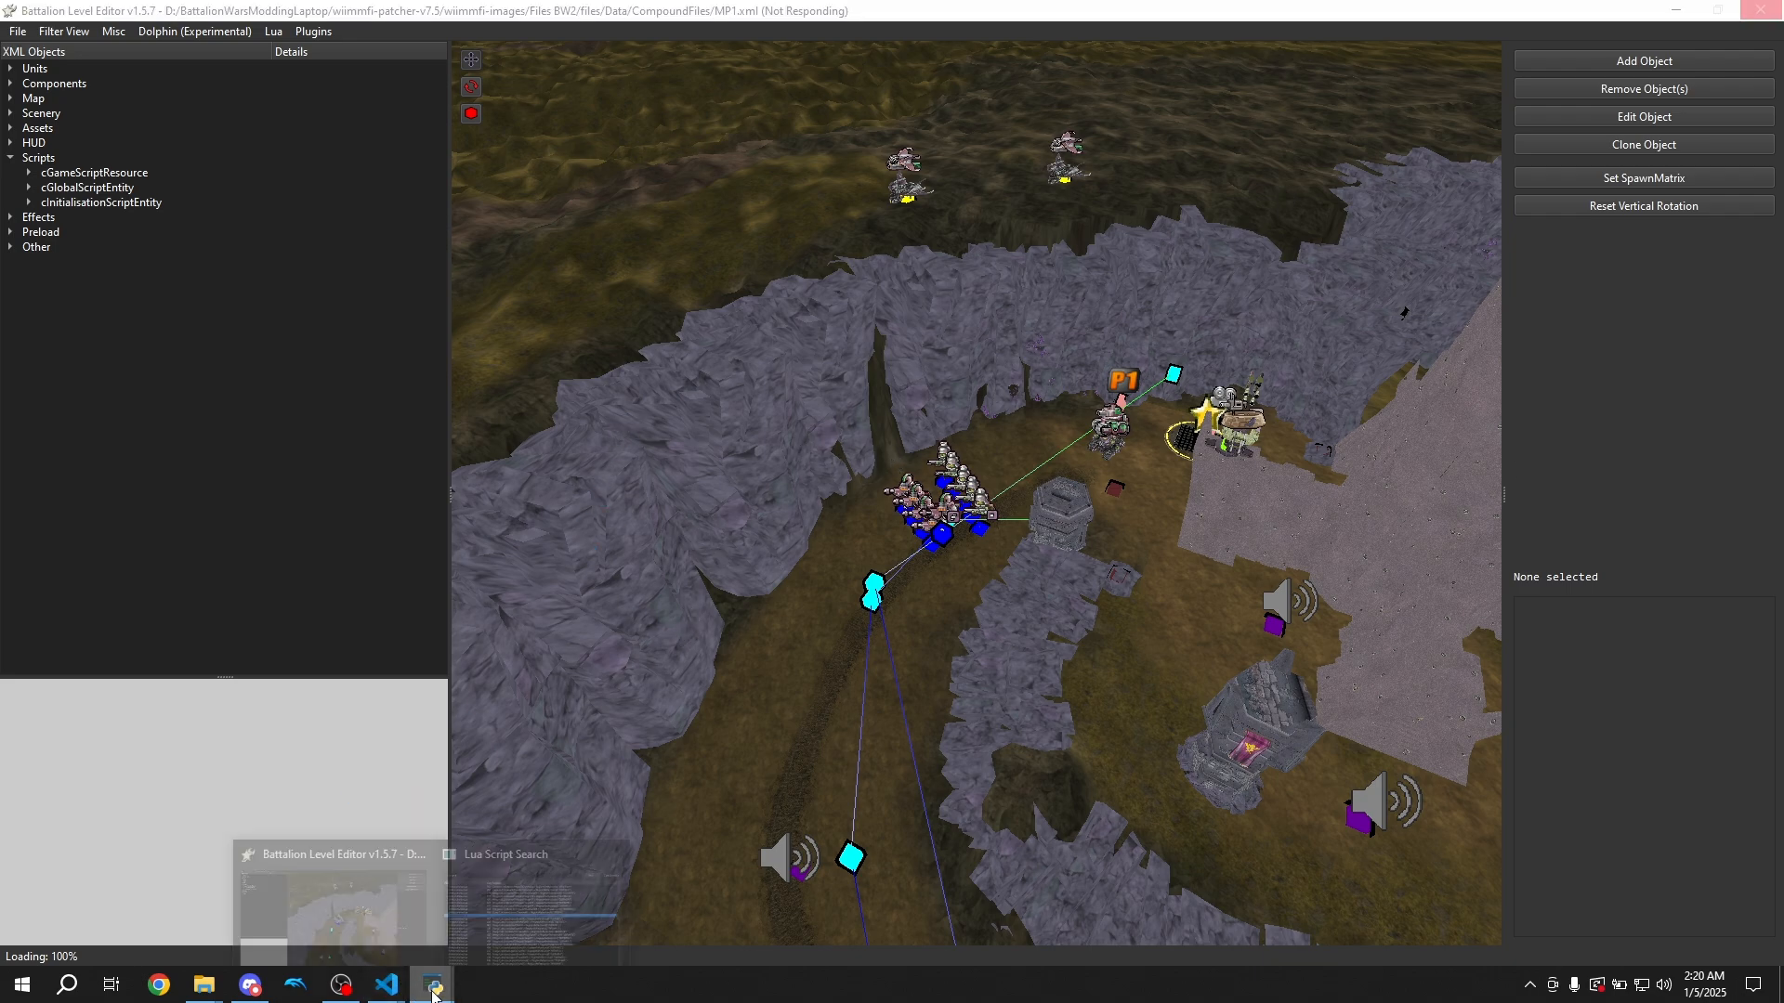
pyautogui.moveTo(388, 985)
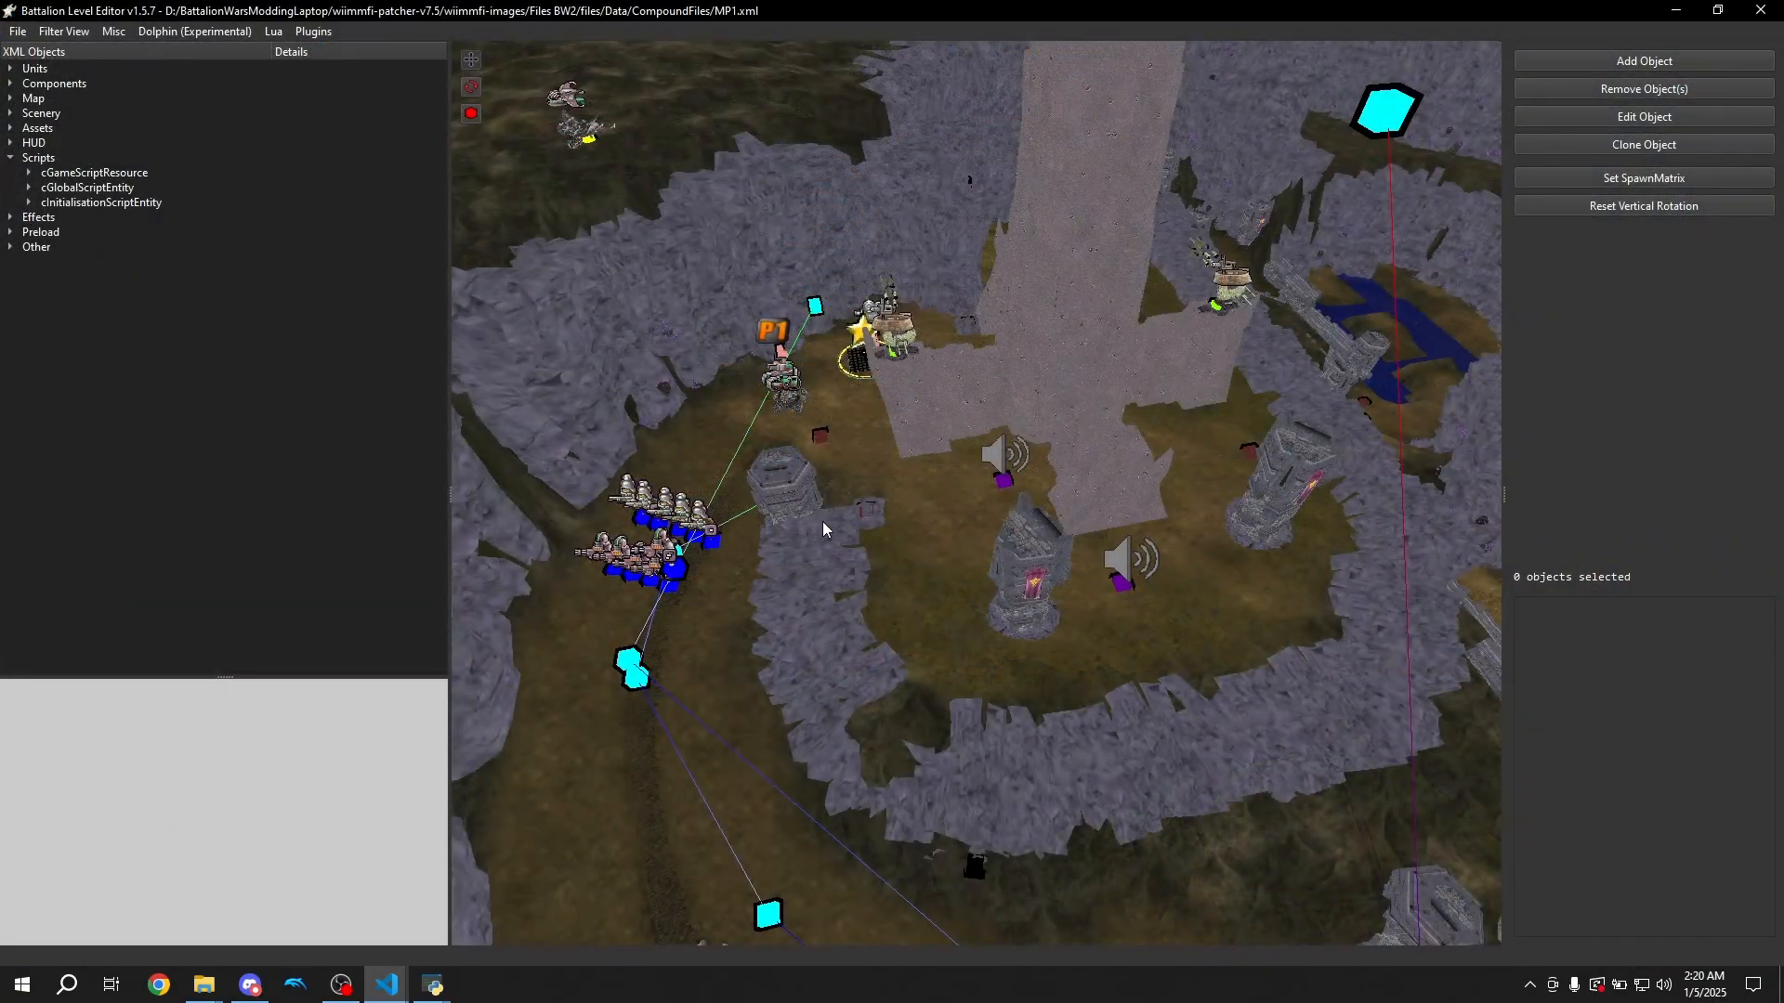
pyautogui.moveTo(822, 521); pyautogui.dragTo(760, 549, button='right')
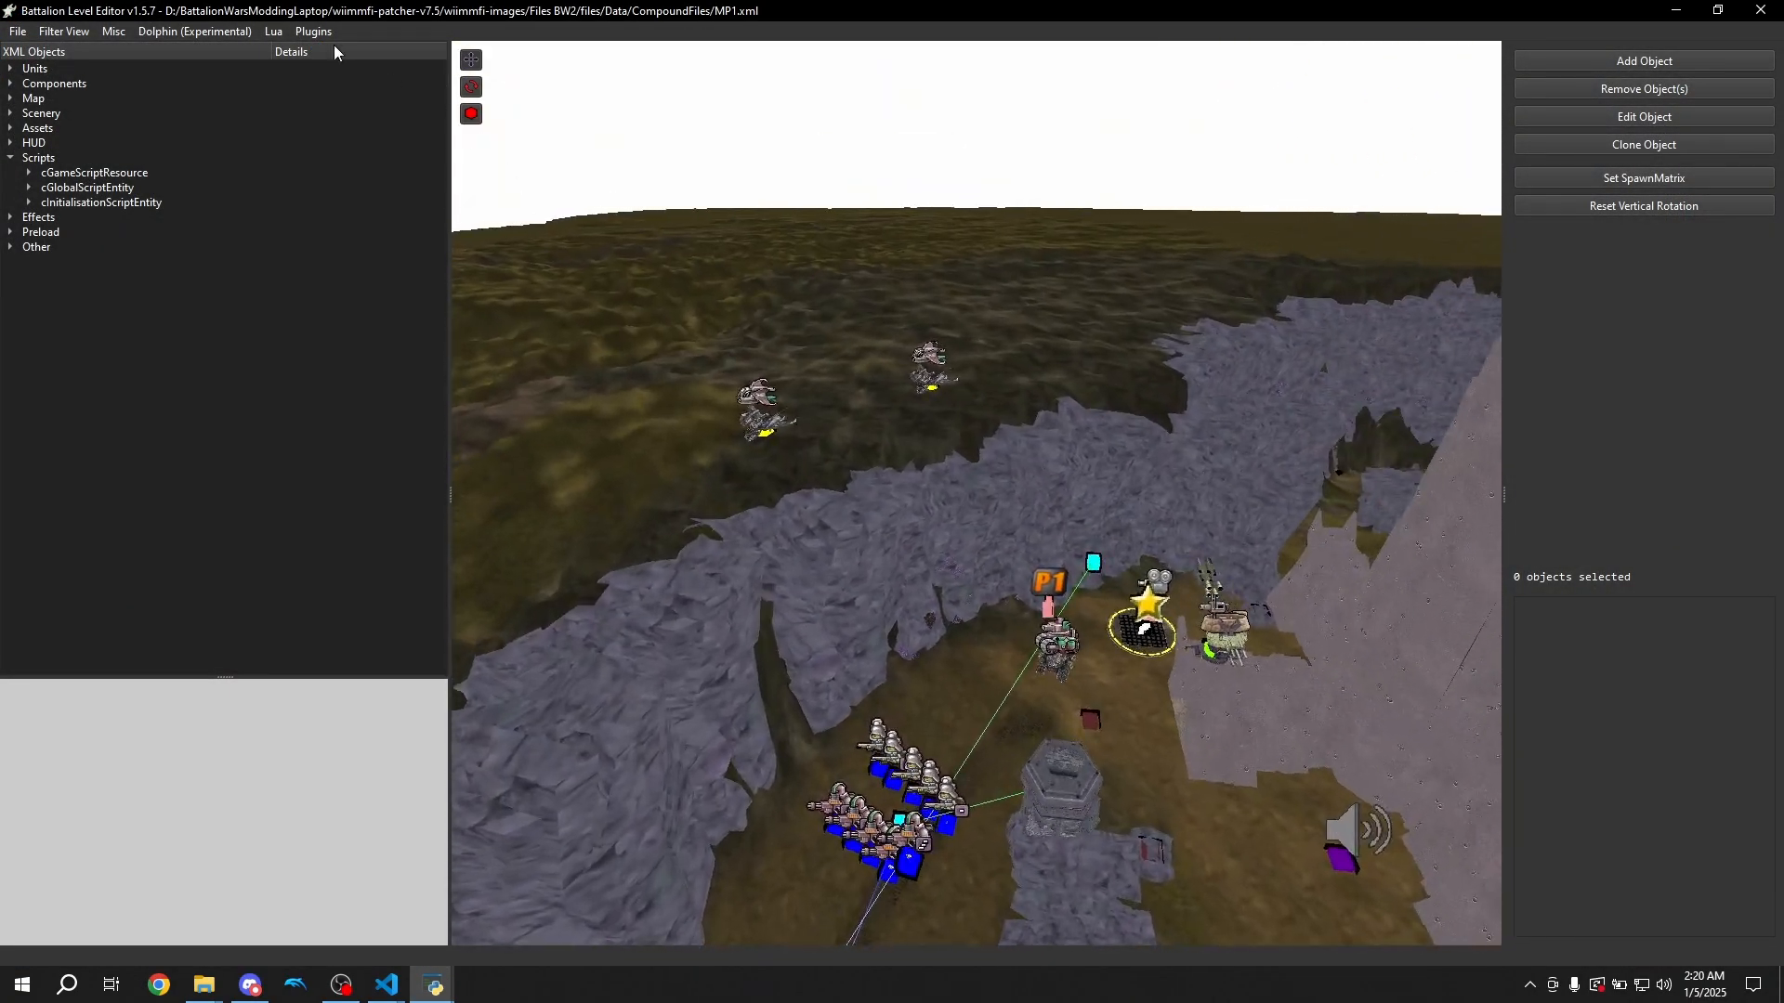
pyautogui.click(314, 31)
pyautogui.moveTo(384, 121)
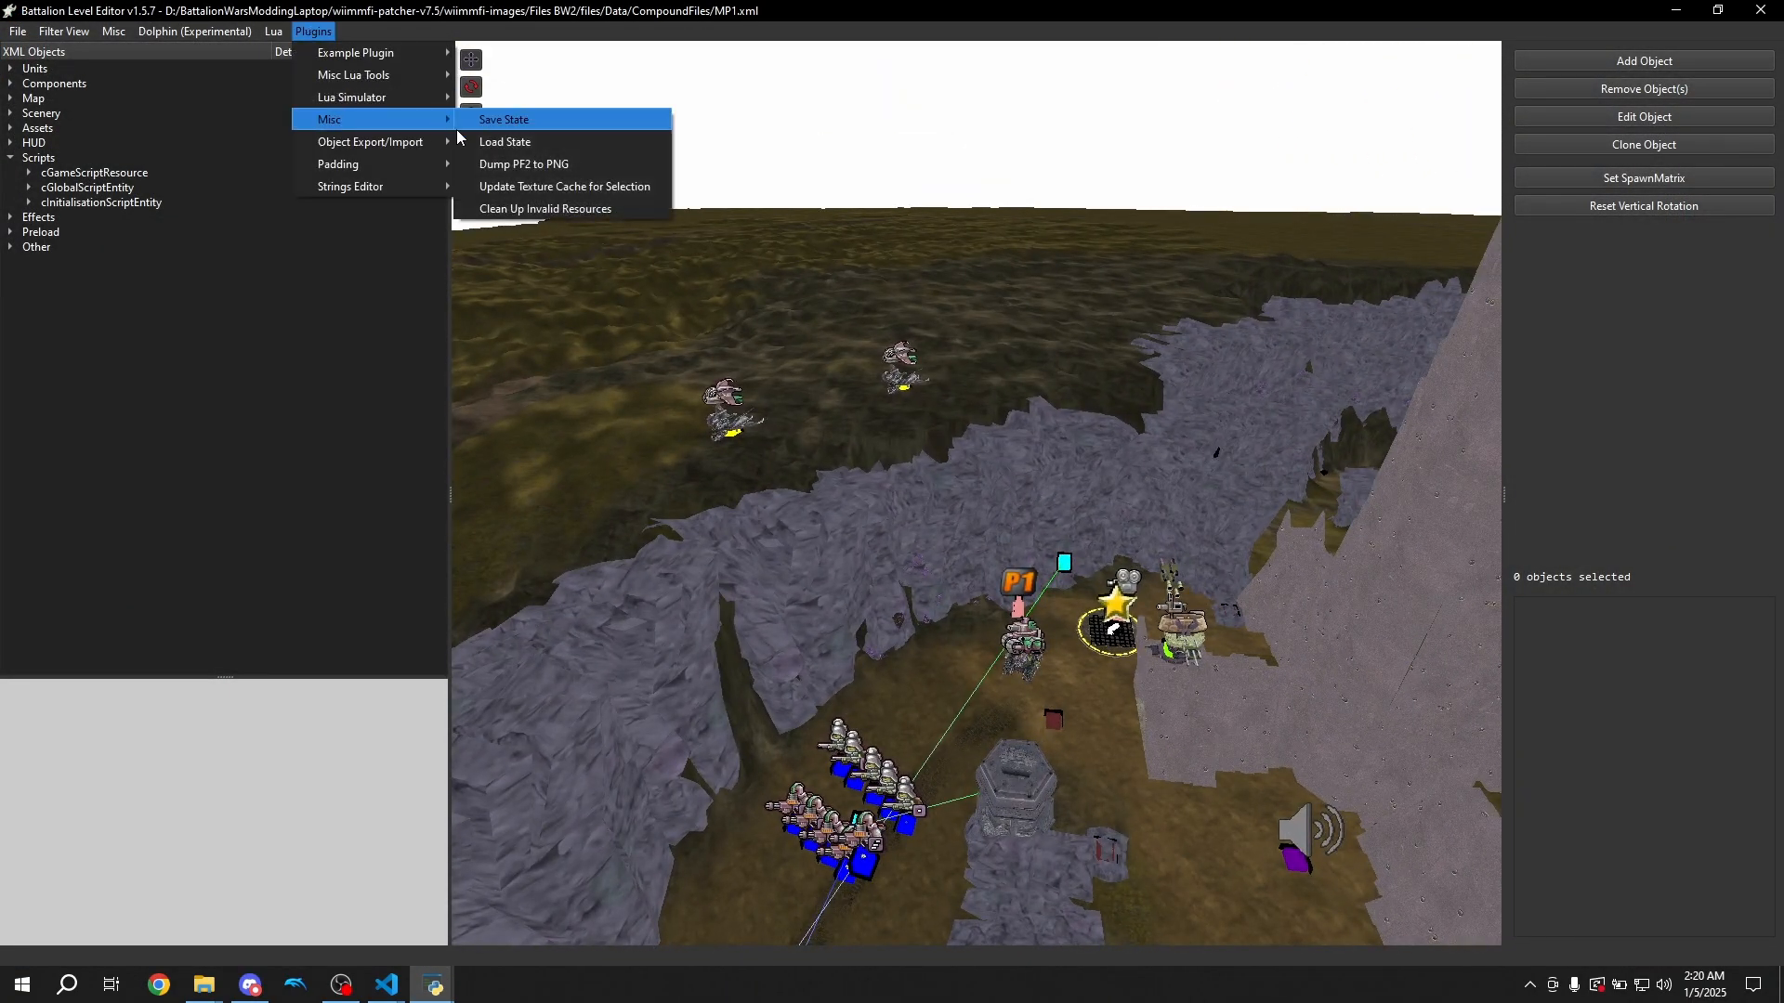
pyautogui.click(506, 141)
pyautogui.click(321, 151)
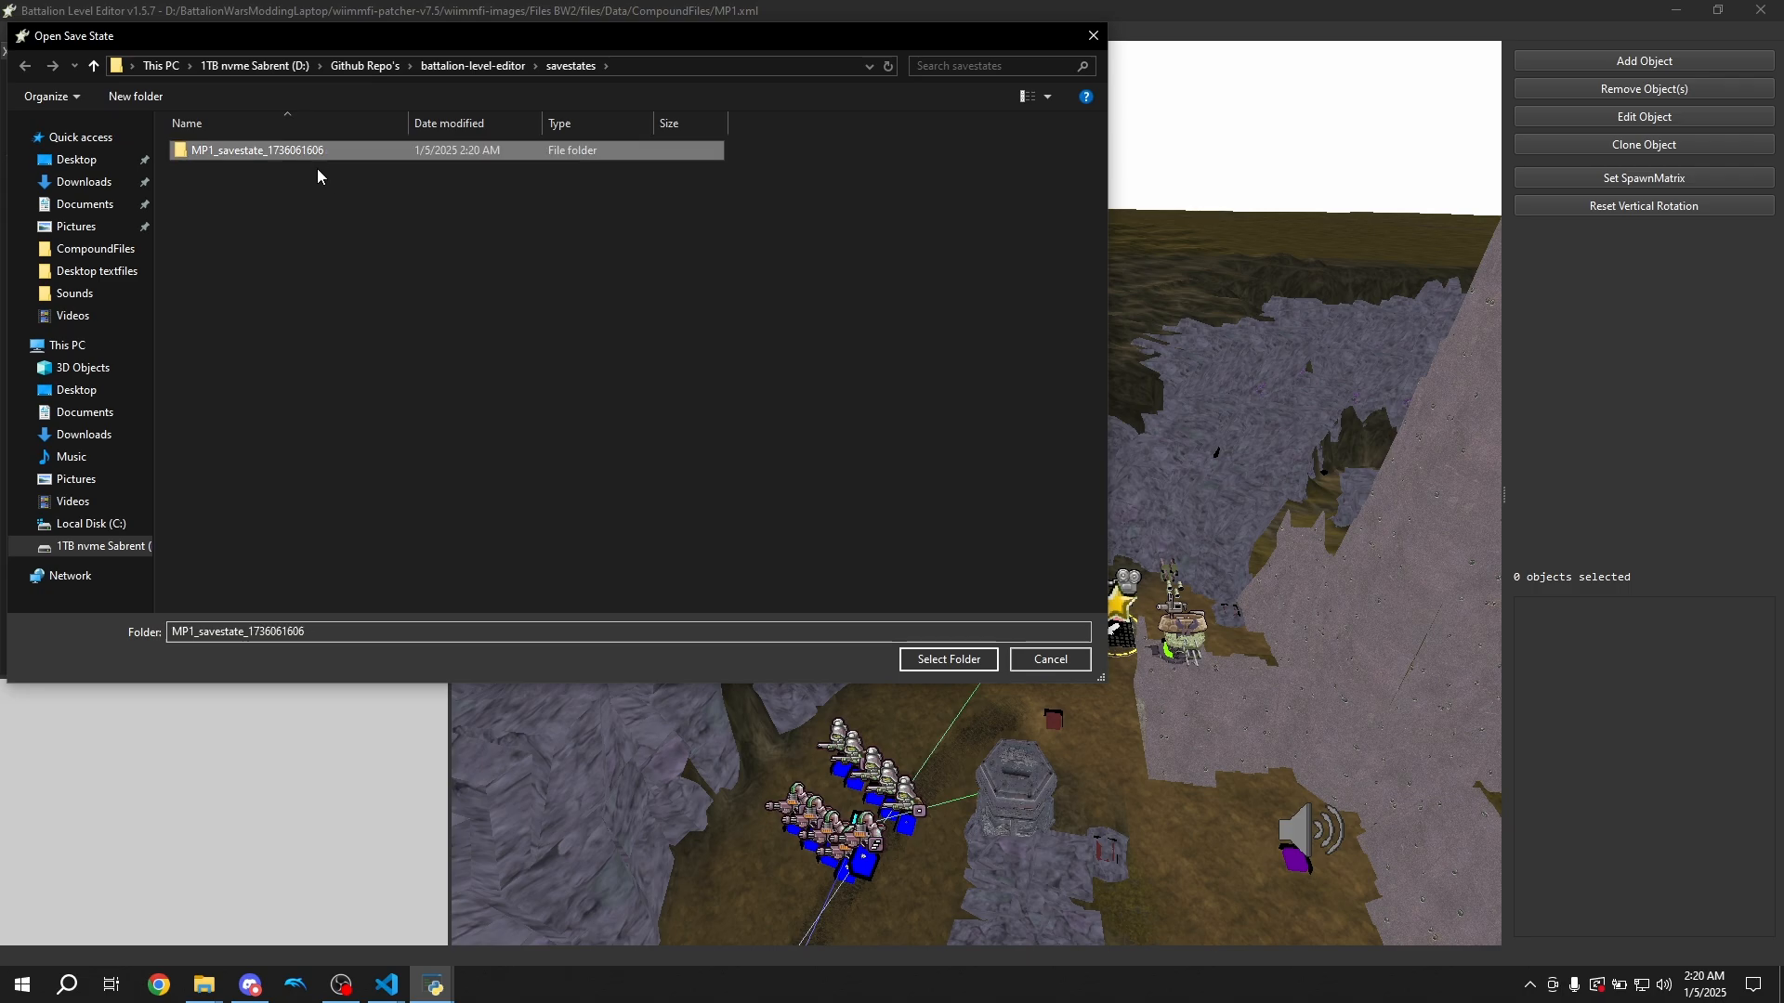
pyautogui.click(1053, 660)
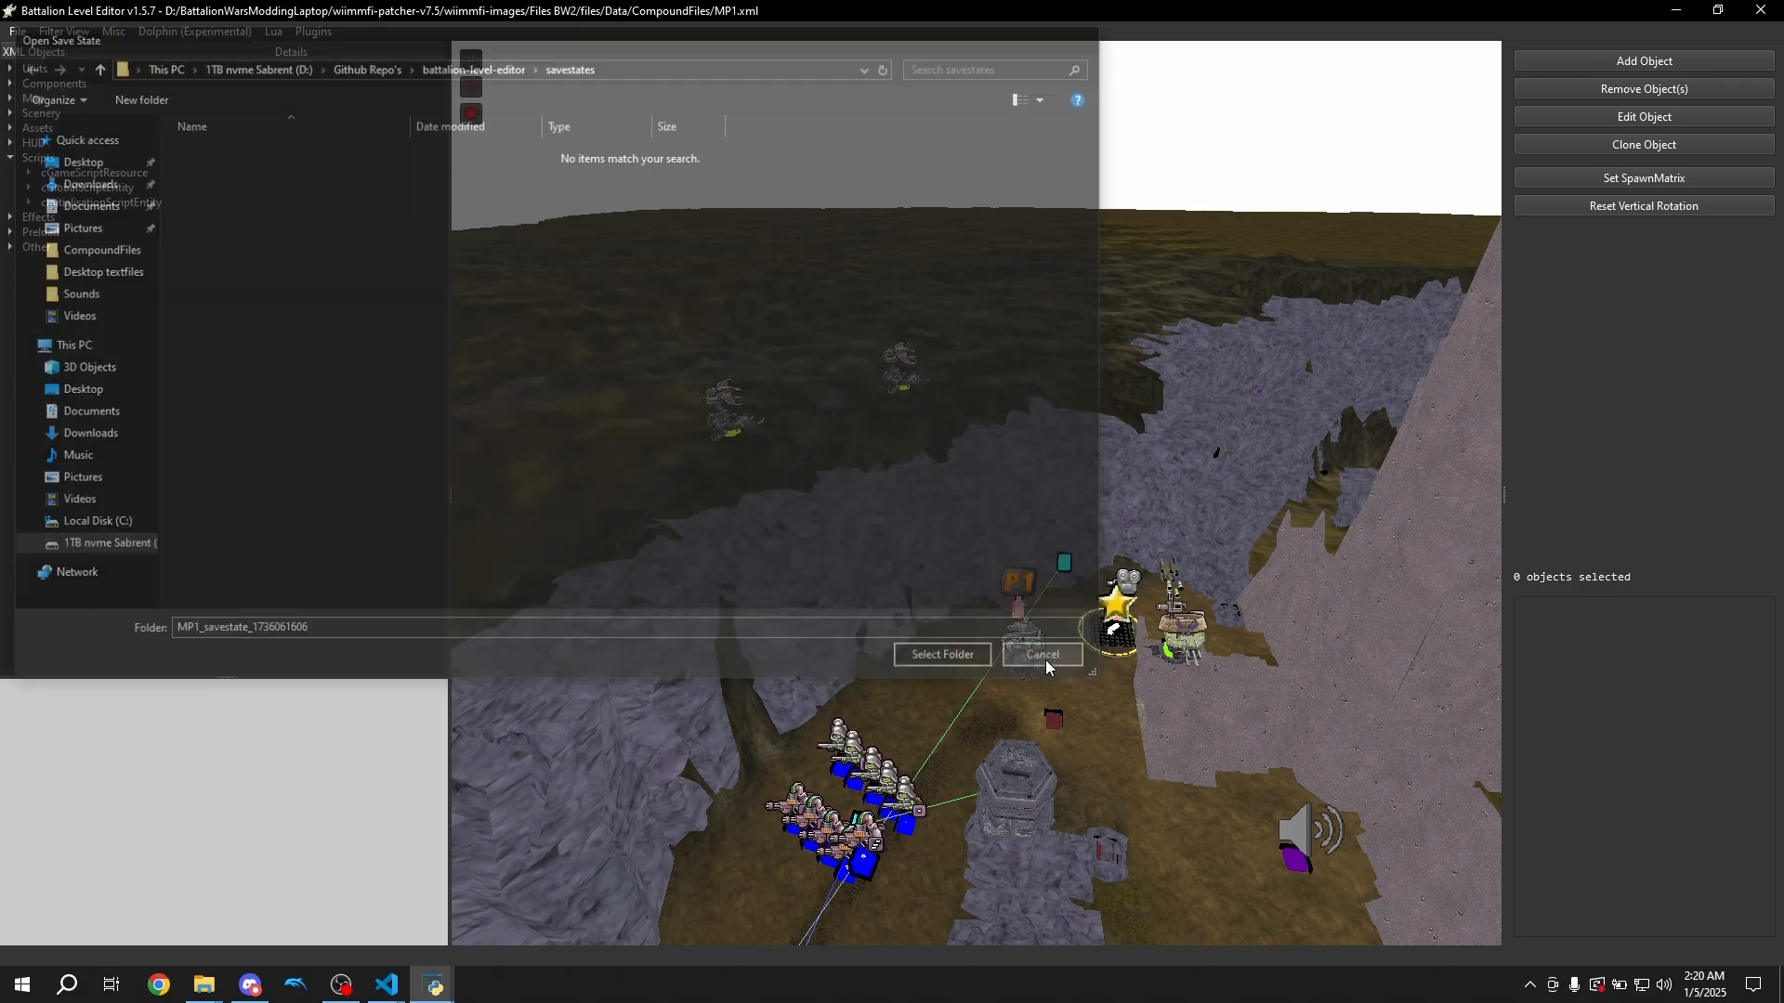
# Save the MP1 level
pyautogui.click(985, 502)
pyautogui.moveTo(884, 444)
pyautogui.mouseDown(button='right')
pyautogui.moveTo(895, 499)
pyautogui.moveTo(909, 436)
pyautogui.mouseUp(button='right')
pyautogui.hotkey('ctrl', 's')
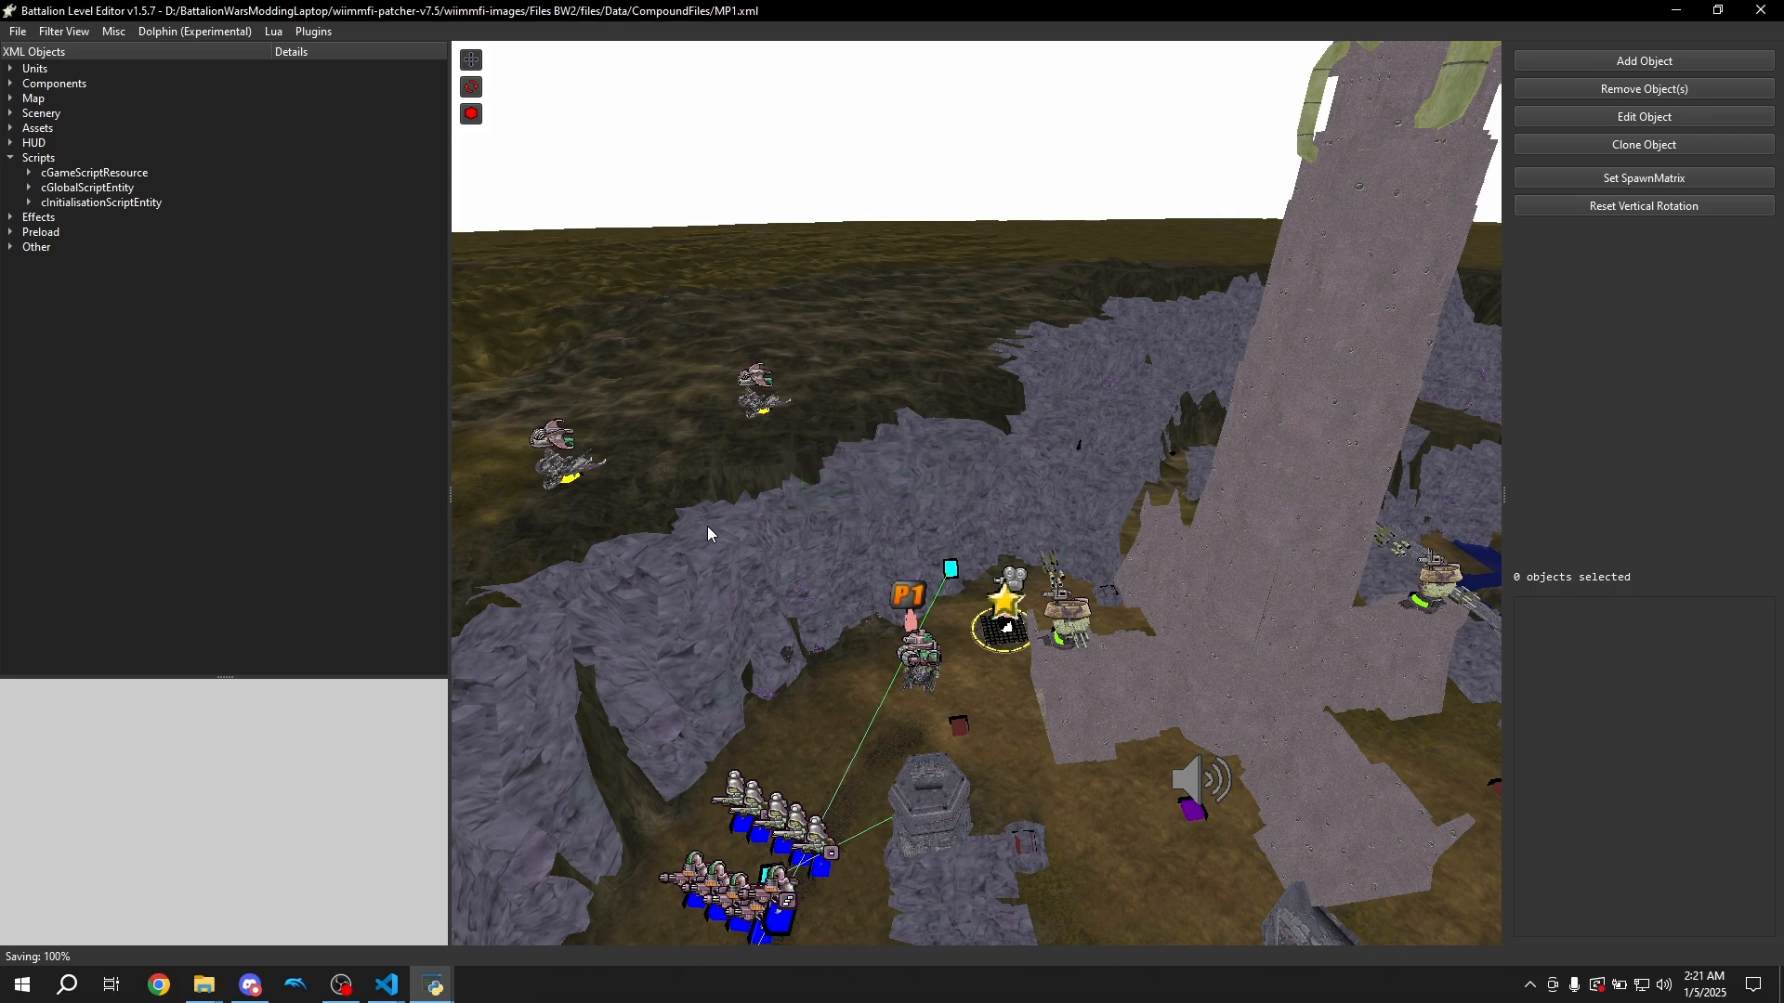
# Delete the Legion grunts and chain vets near the P1 start along with the waypoint and destroyable objects among them
pyautogui.click(321, 34)
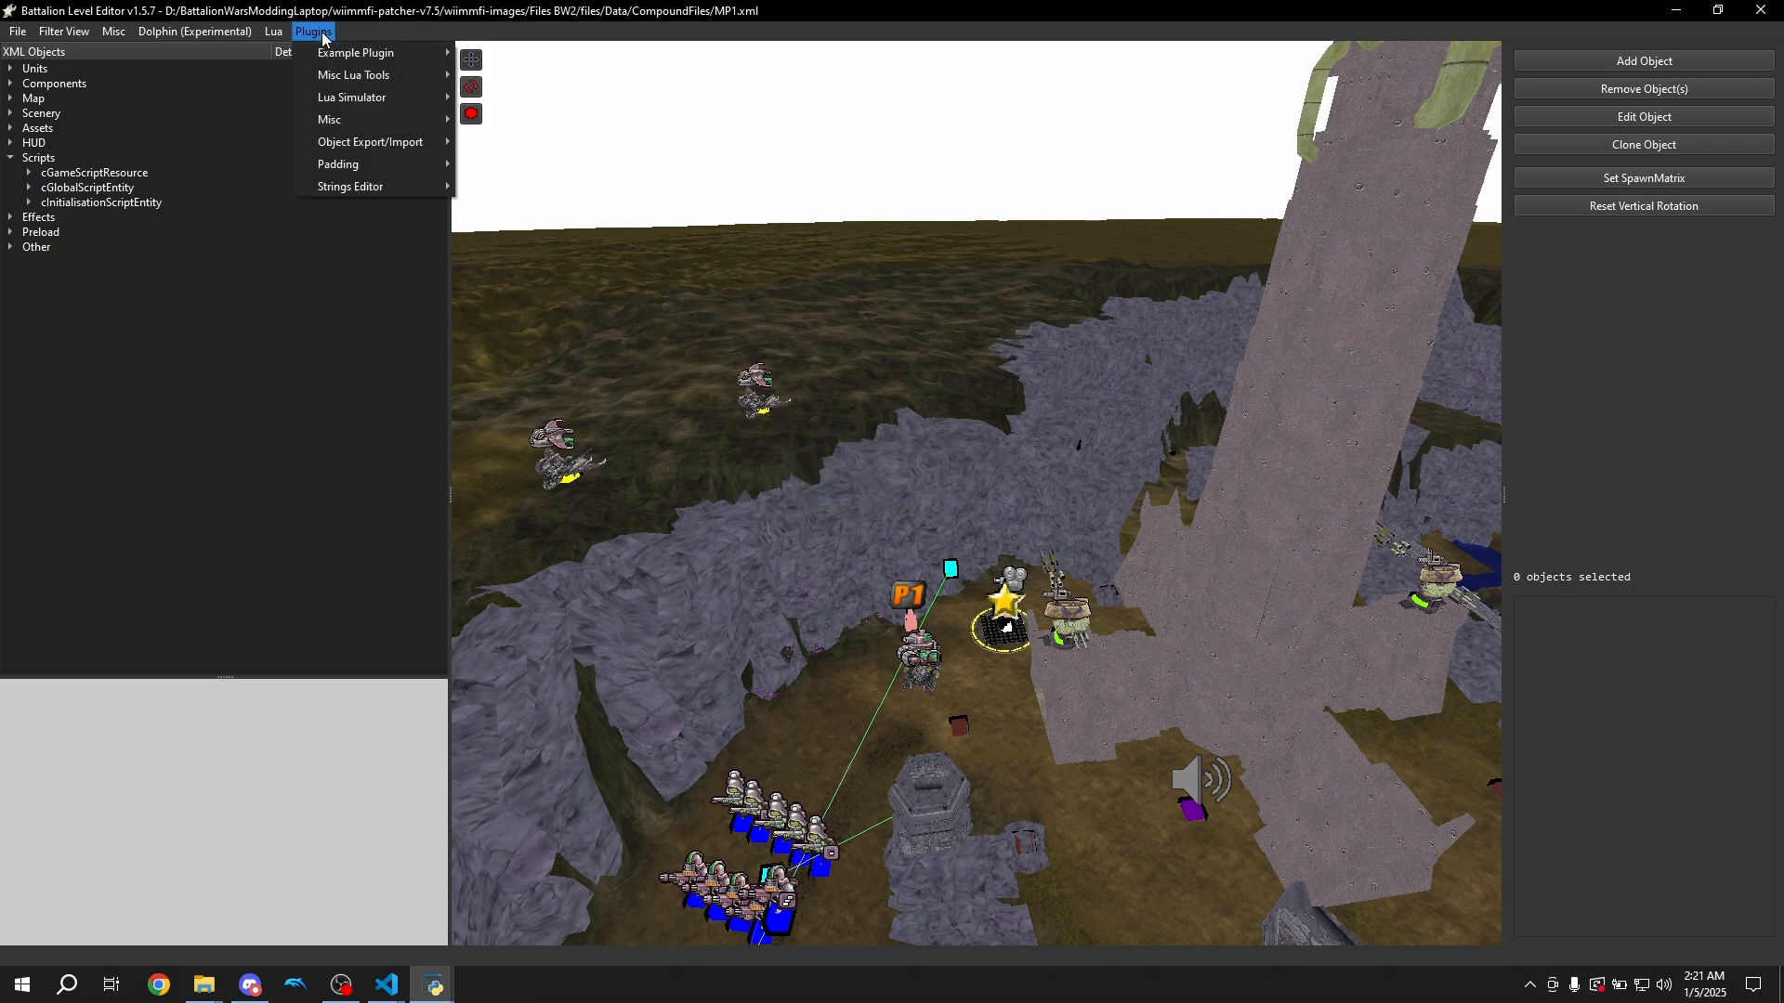
pyautogui.moveTo(420, 149)
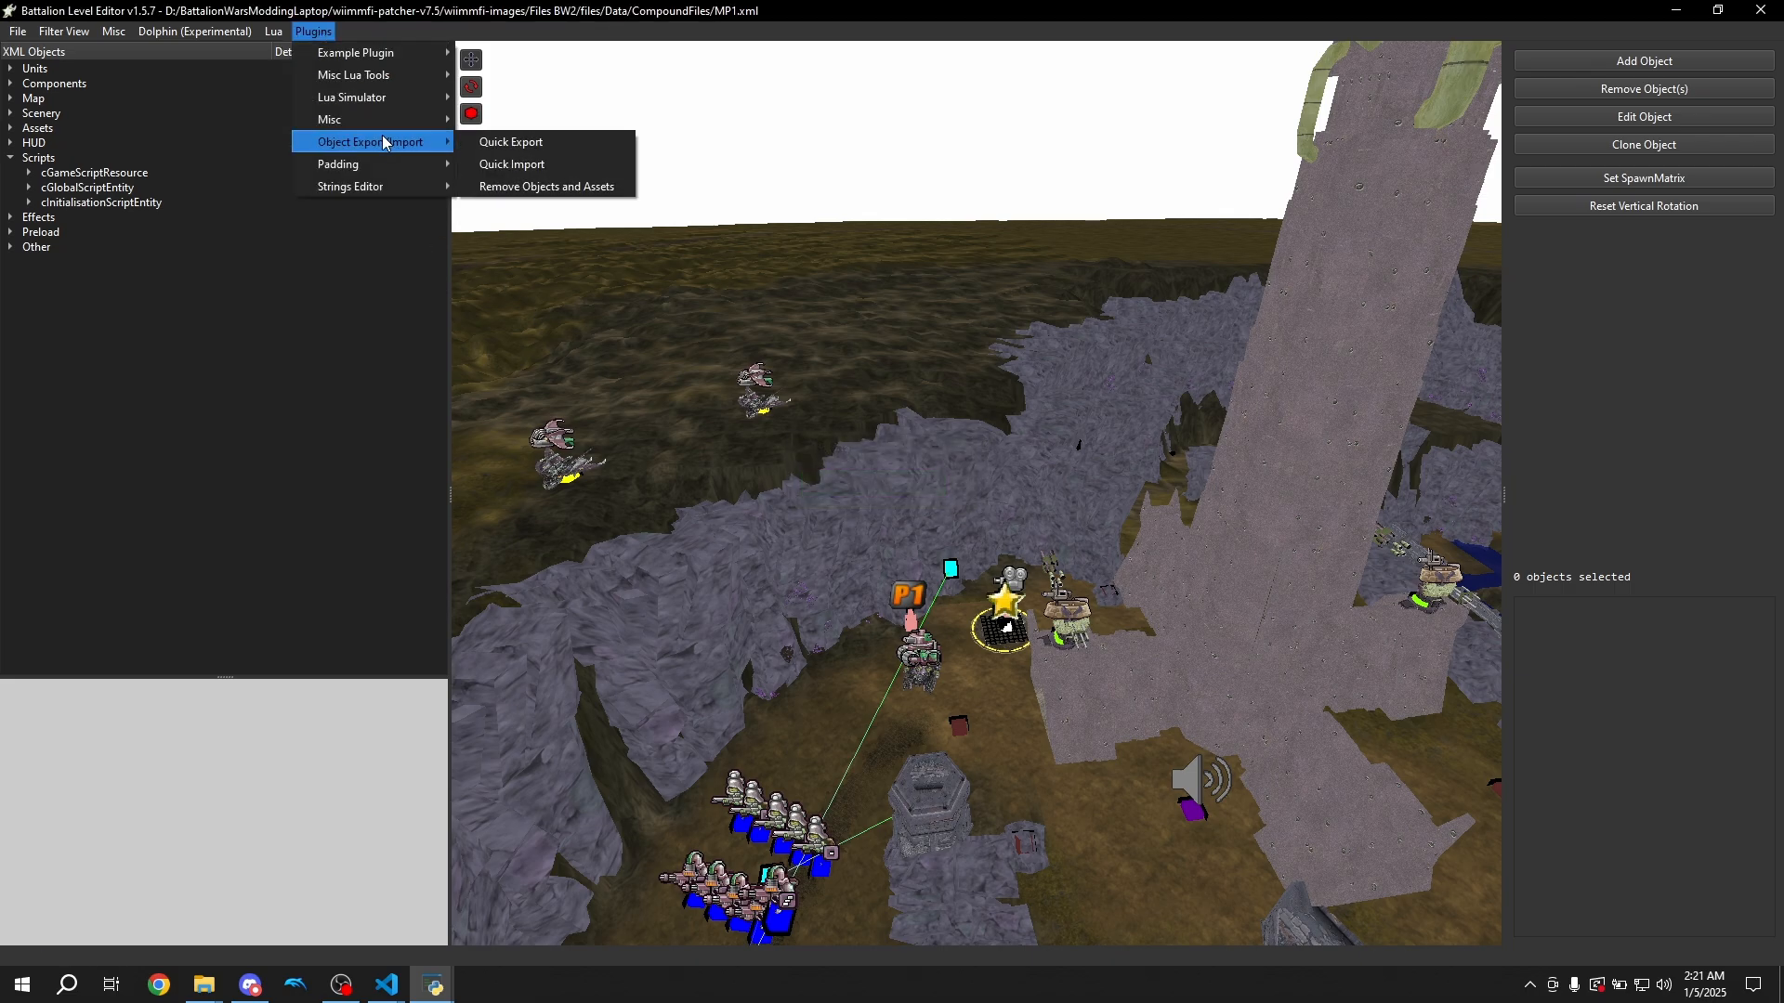
pyautogui.click(932, 764)
pyautogui.moveTo(899, 681); pyautogui.dragTo(634, 933)
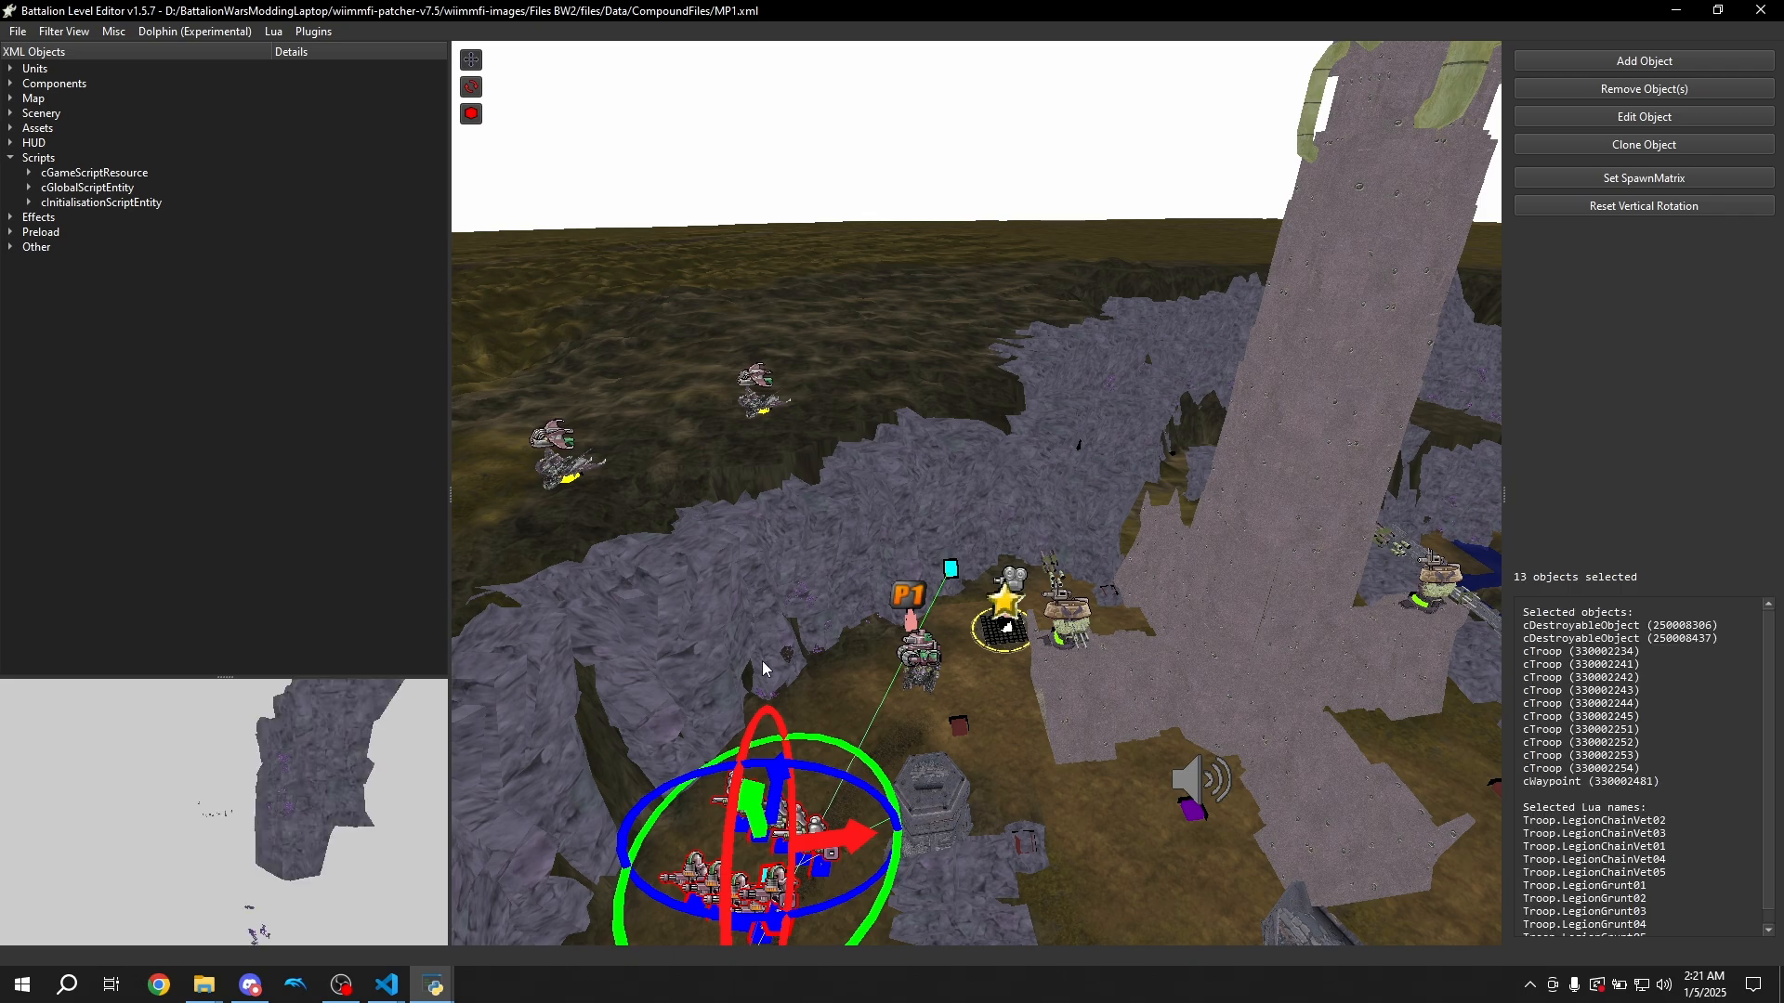
pyautogui.scroll(-2, 762, 660)
pyautogui.press('Delete')
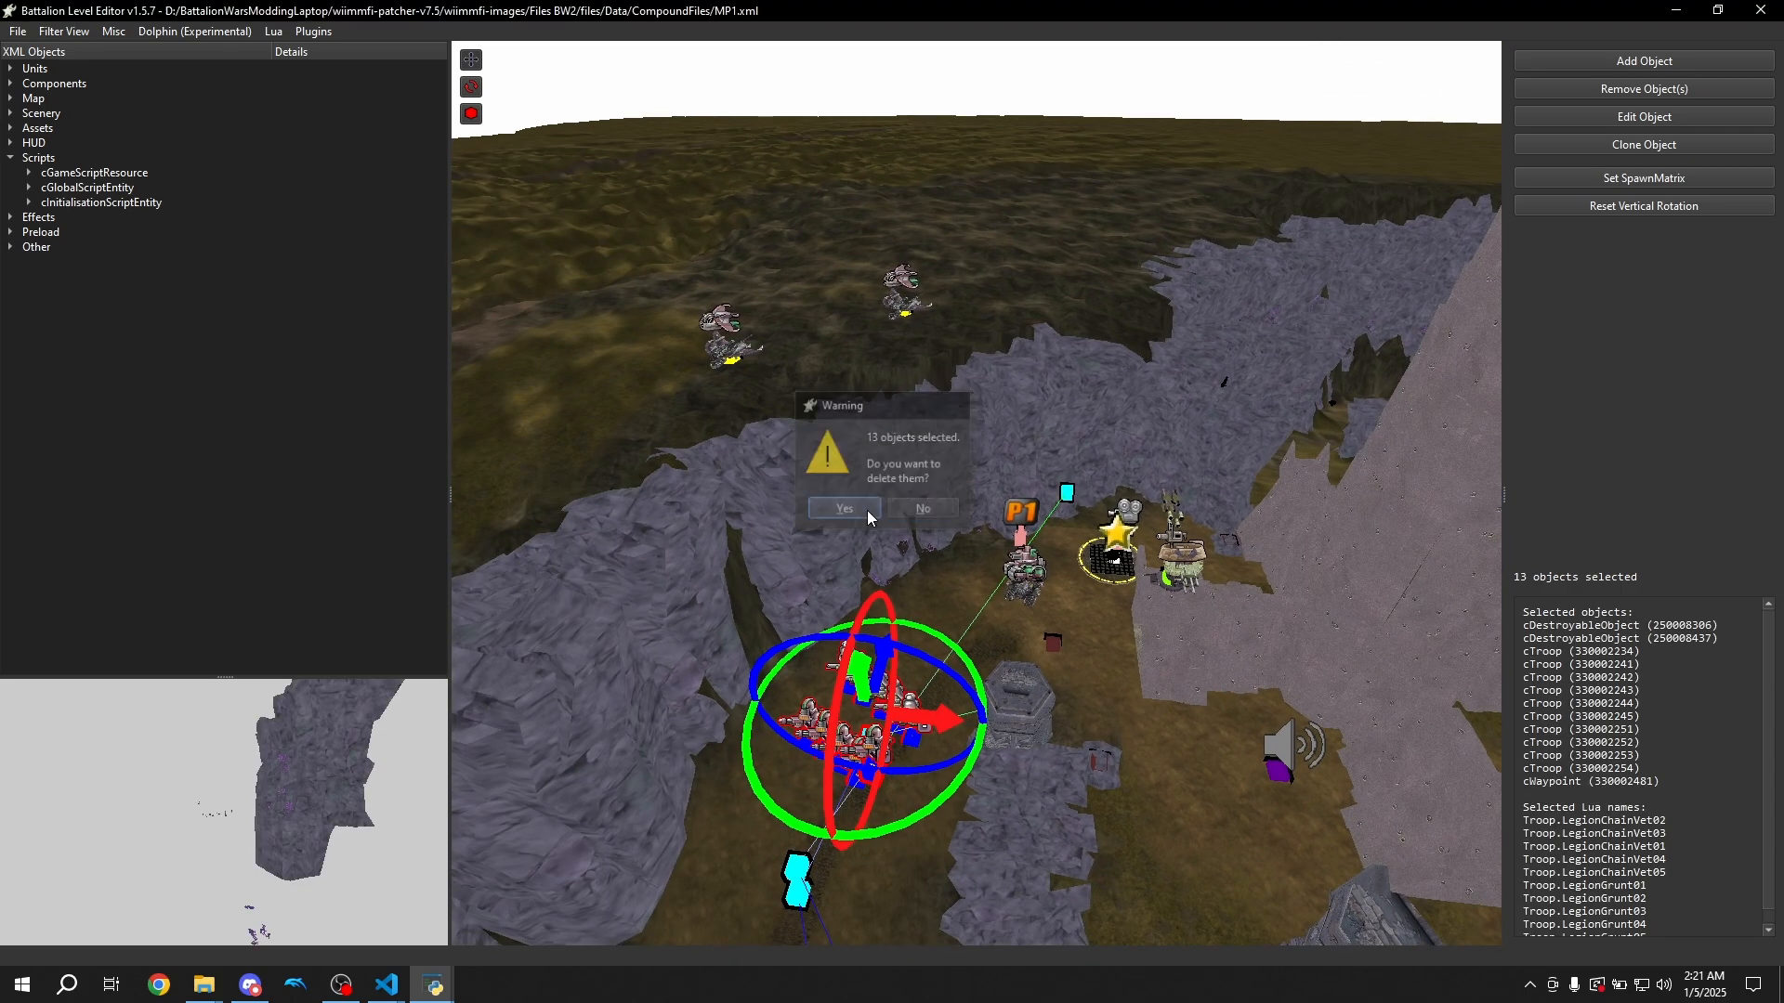
pyautogui.click(844, 508)
pyautogui.click(311, 31)
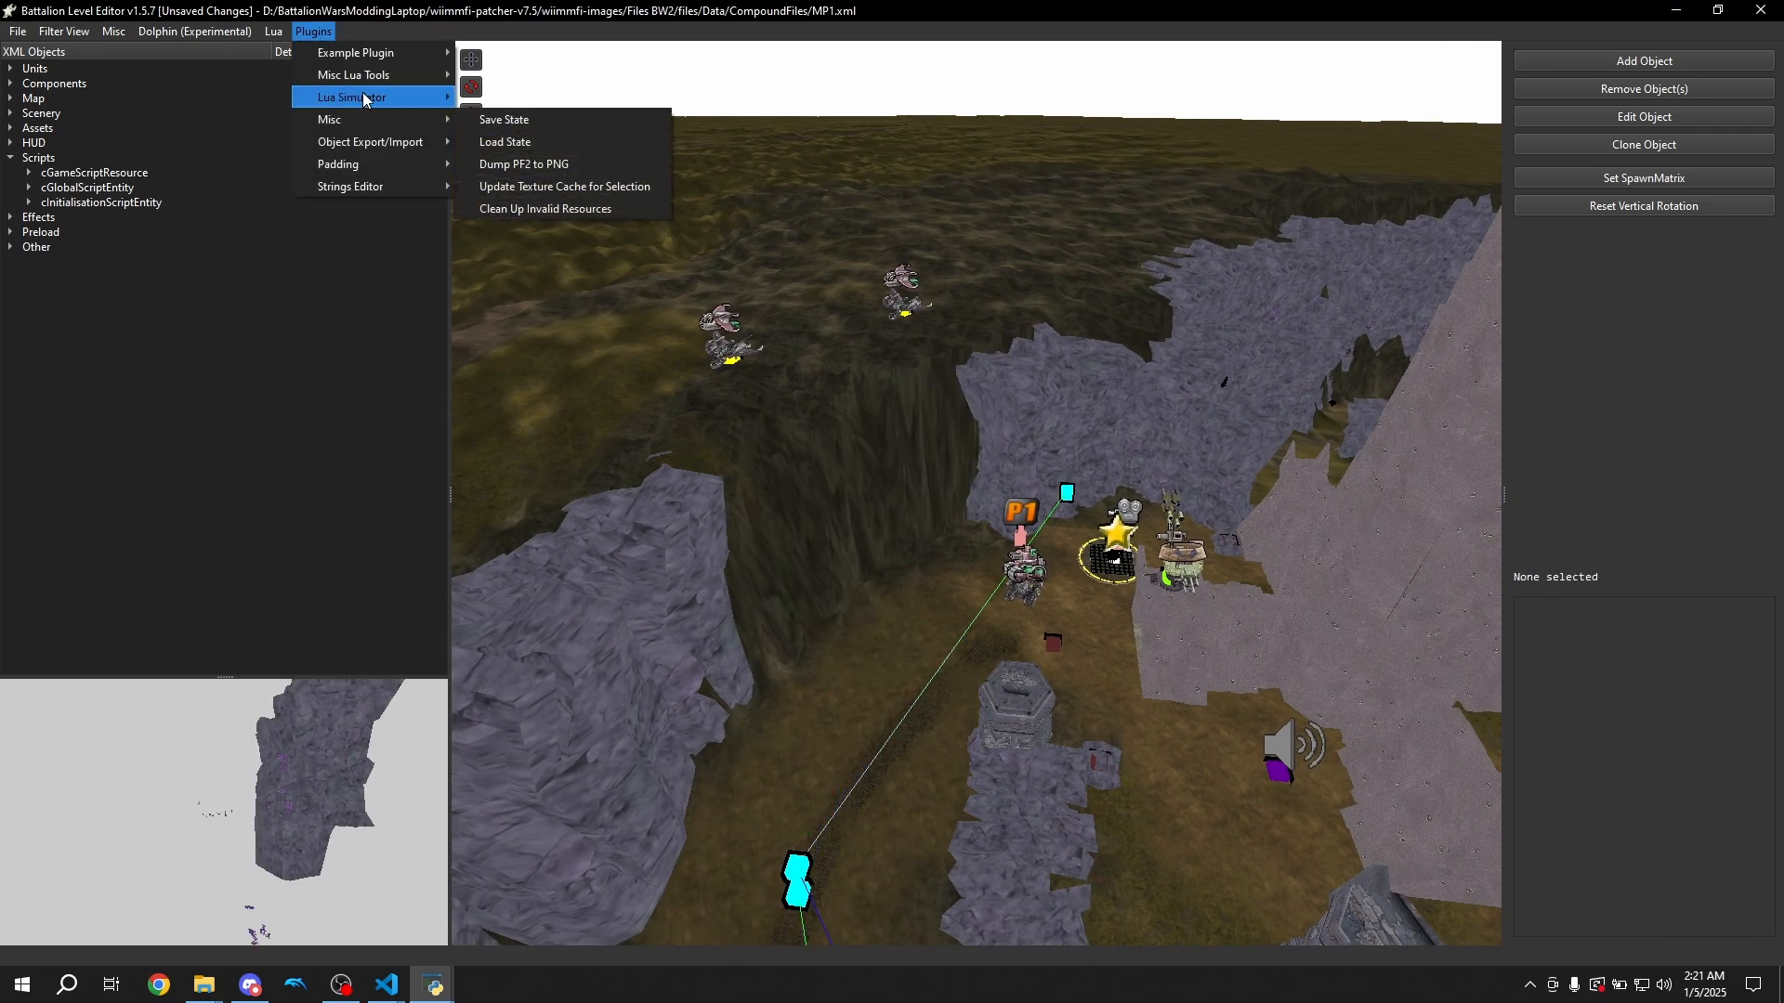
pyautogui.moveTo(386, 120)
pyautogui.click(521, 144)
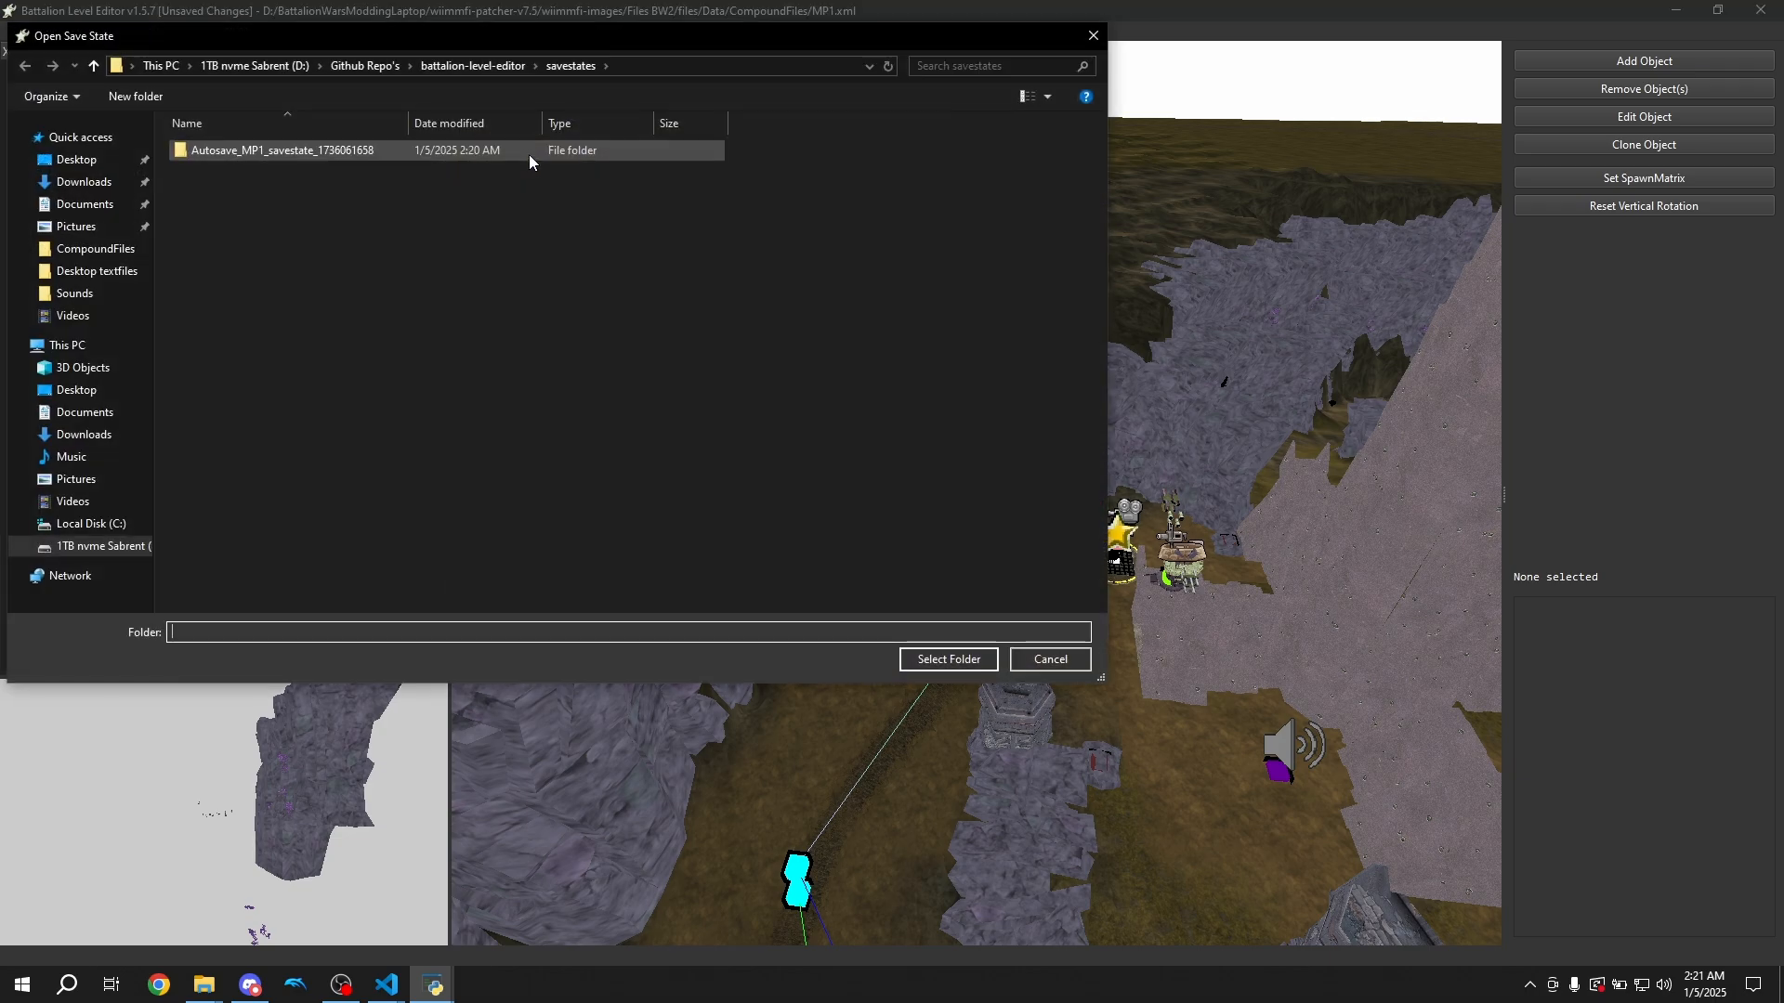
pyautogui.click(245, 149)
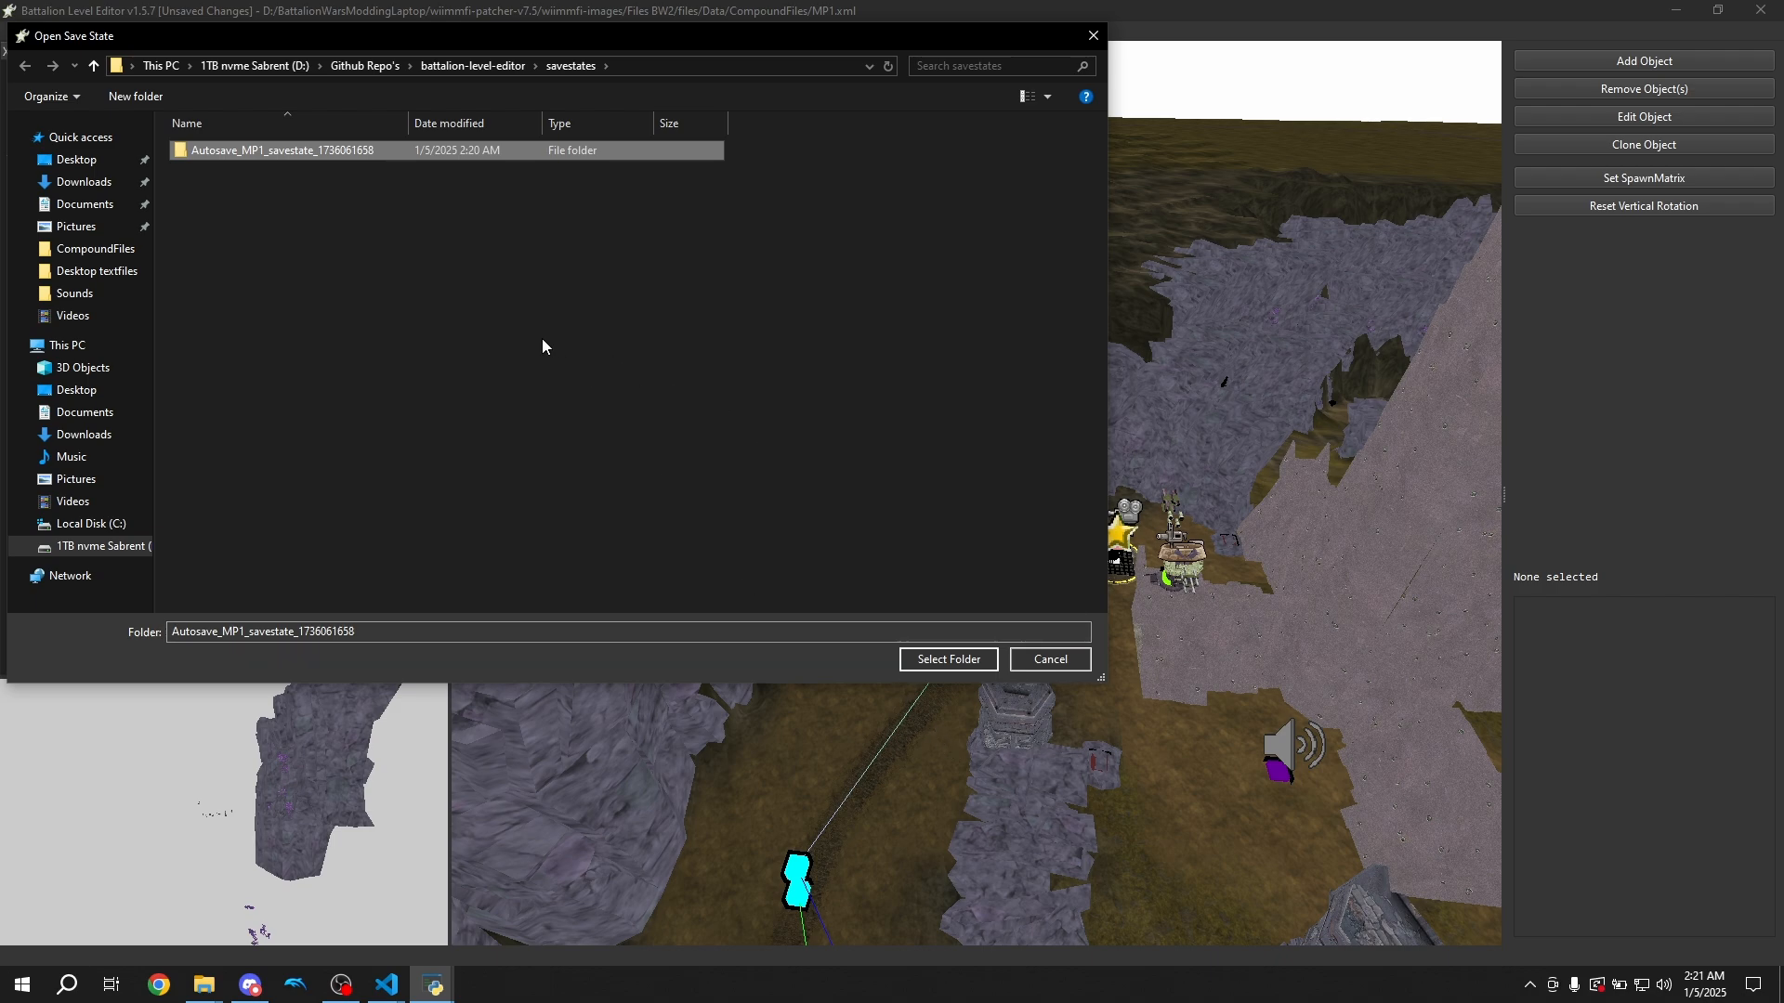
pyautogui.click(944, 659)
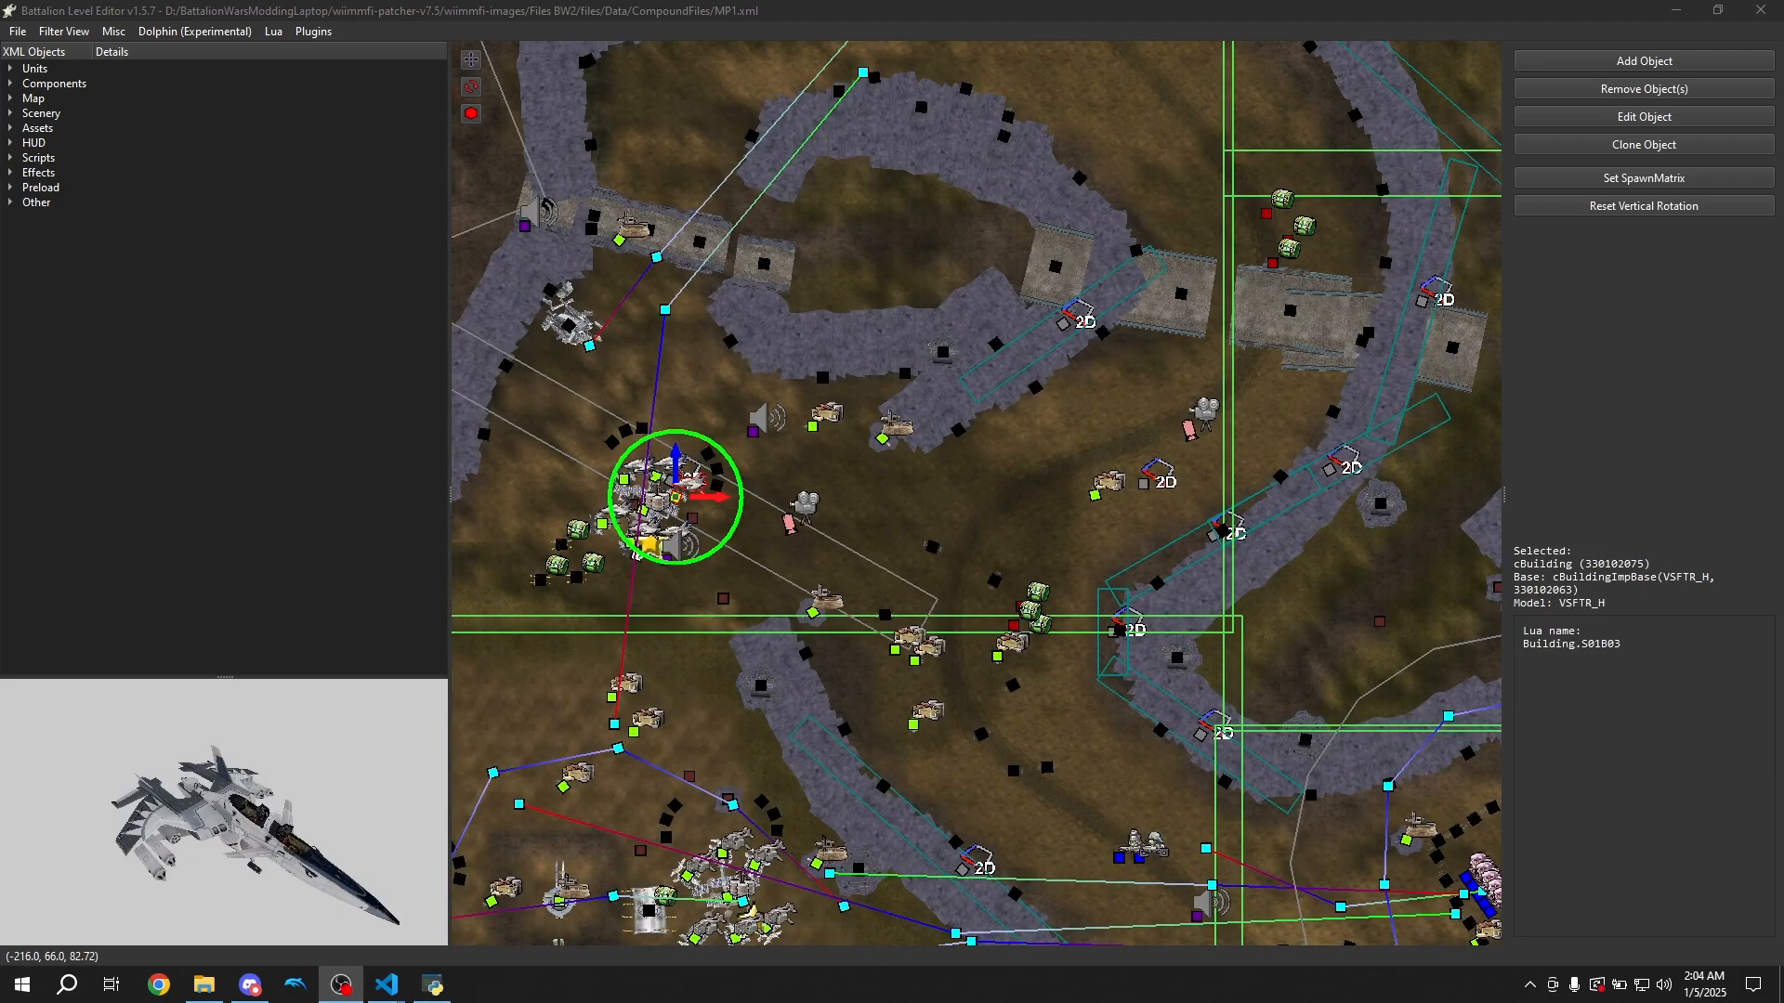
# Look up the Example Plugin's Test action and open its source plugin_example.py from the plugins folder in Visual Studio Code
pyautogui.click(330, 32)
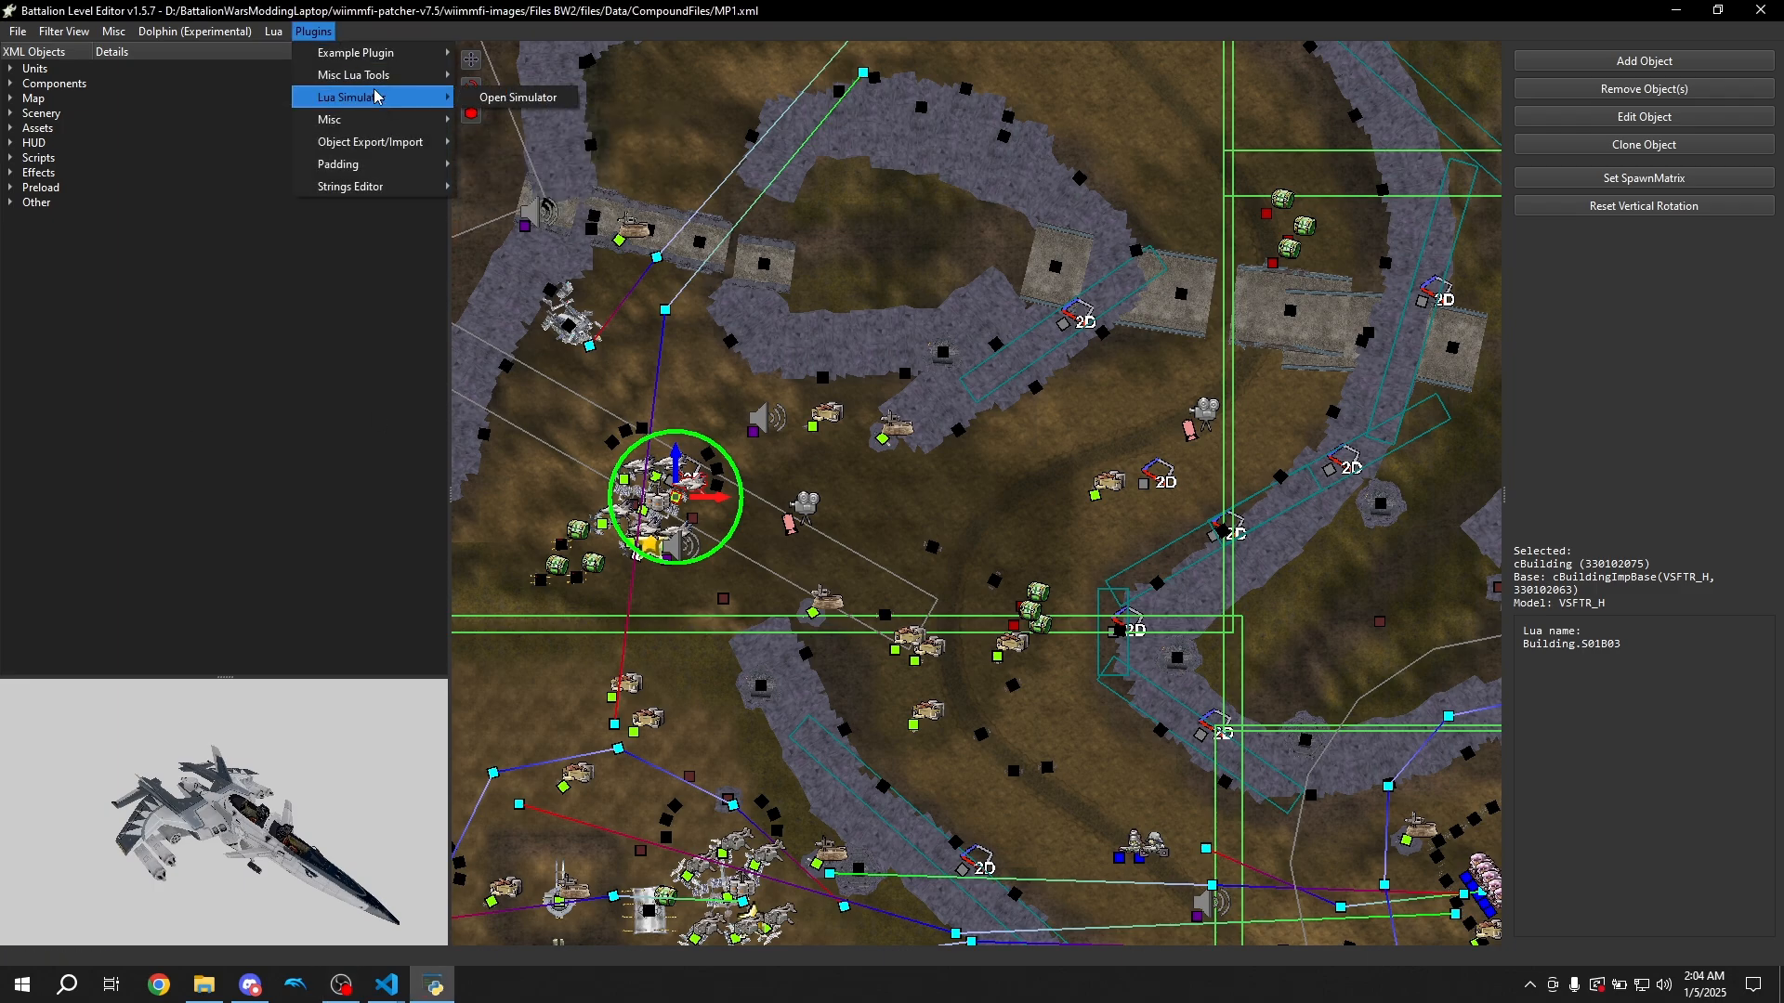
pyautogui.moveTo(370, 84)
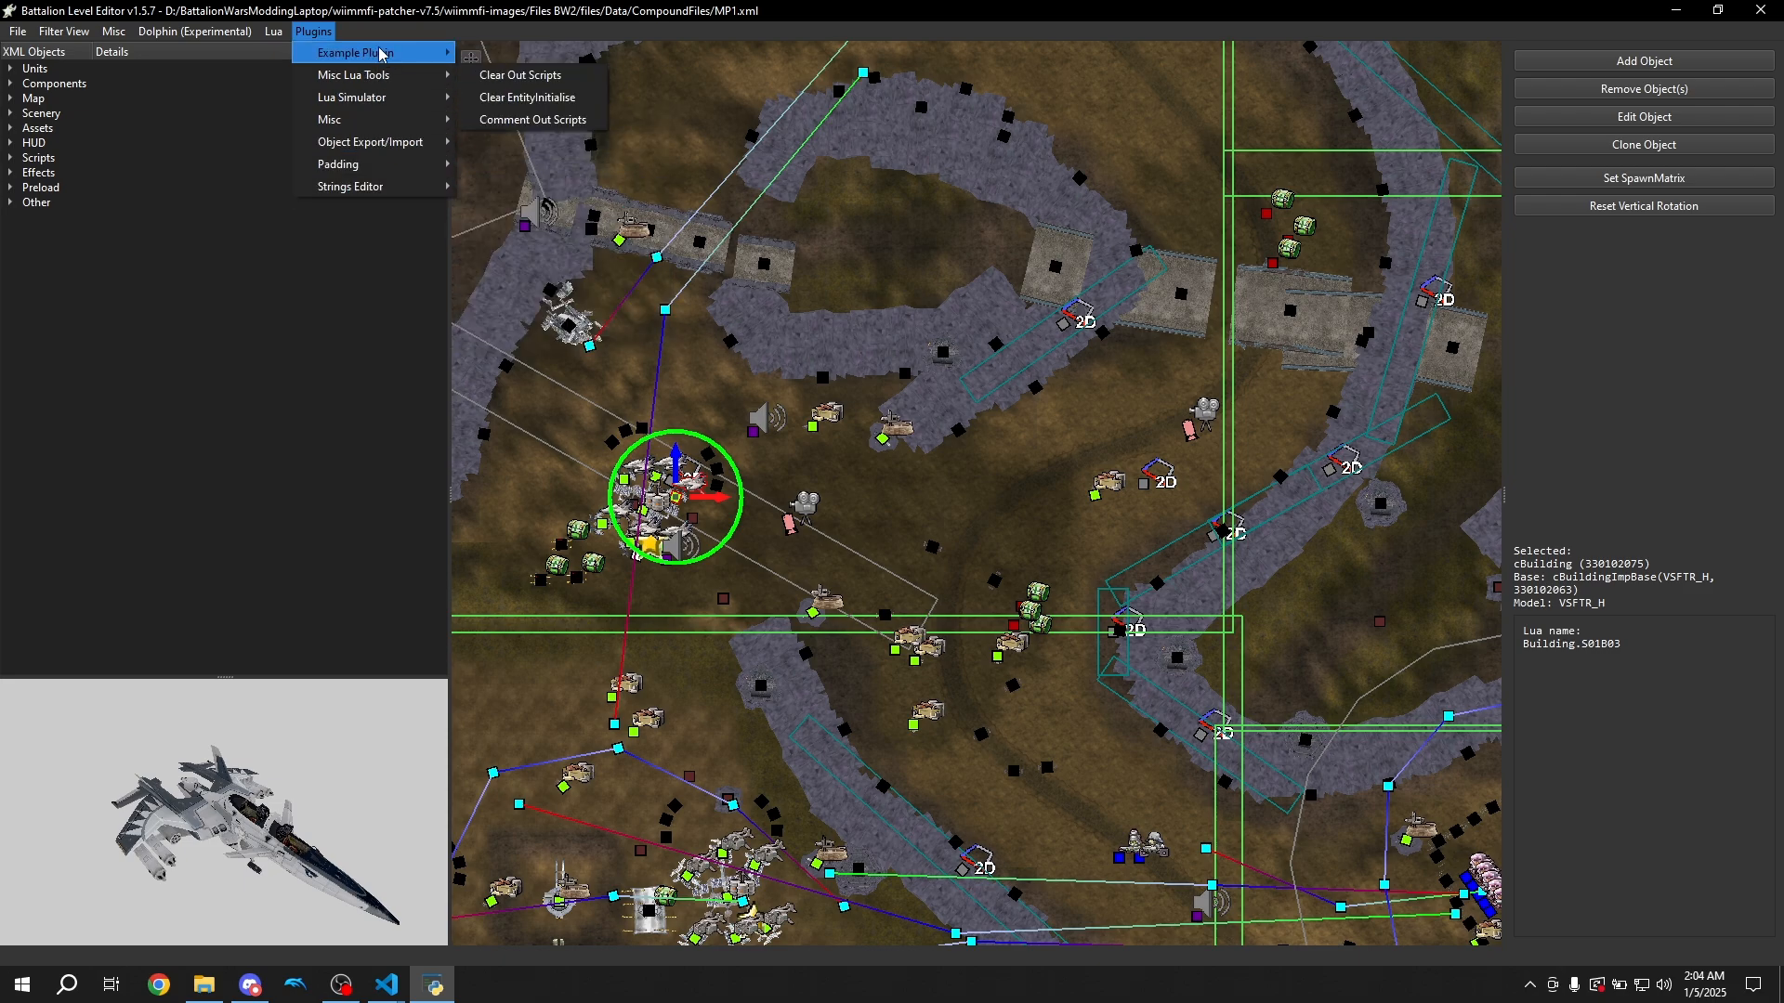
pyautogui.moveTo(460, 53)
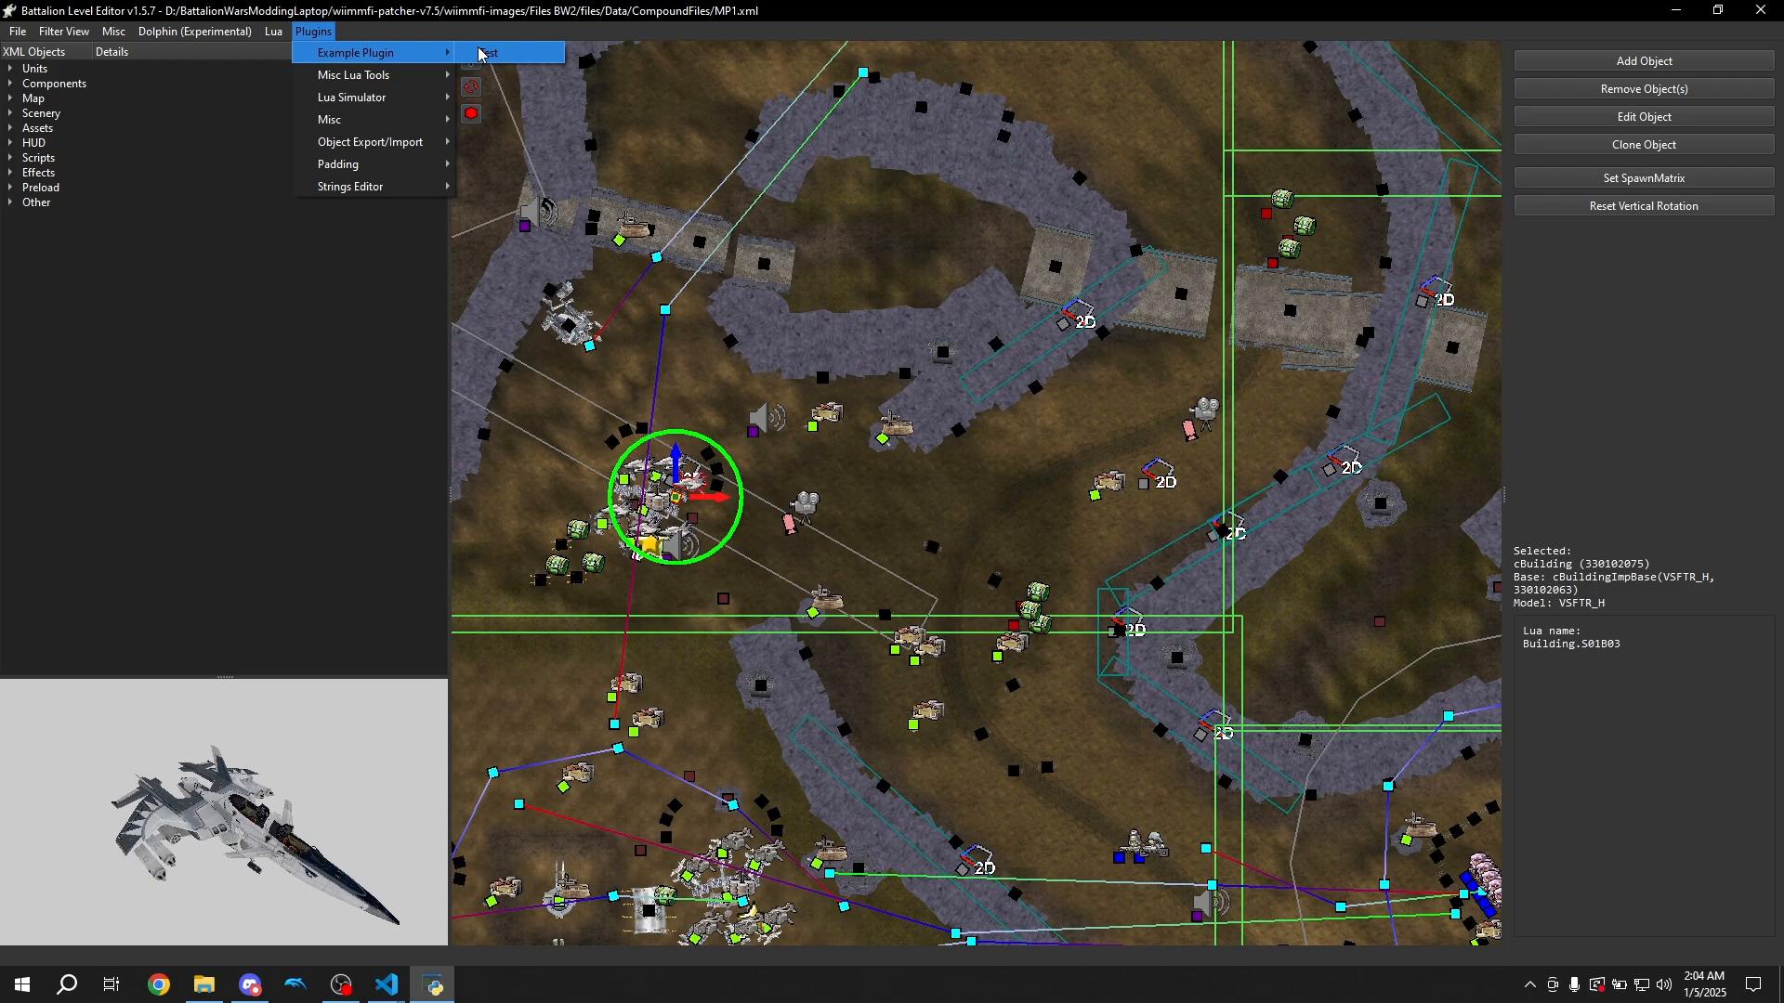
pyautogui.click(471, 4)
pyautogui.moveTo(555, 17); pyautogui.dragTo(1223, 155)
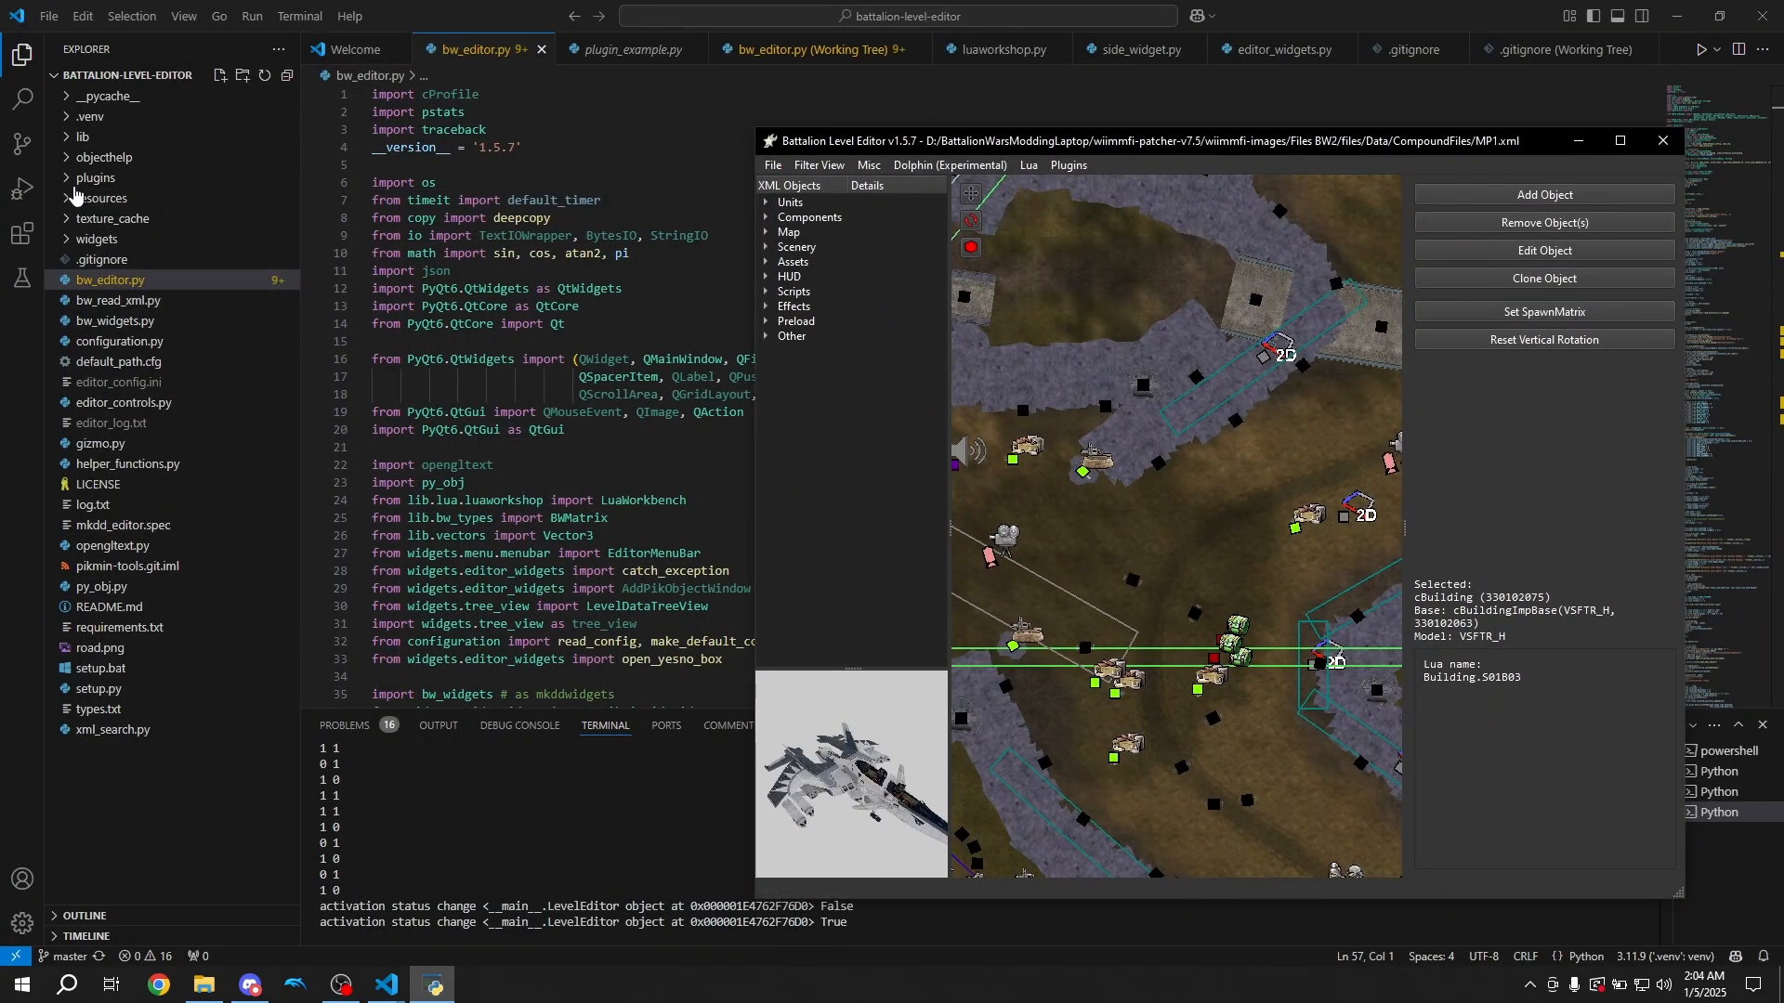
pyautogui.click(68, 179)
pyautogui.click(68, 181)
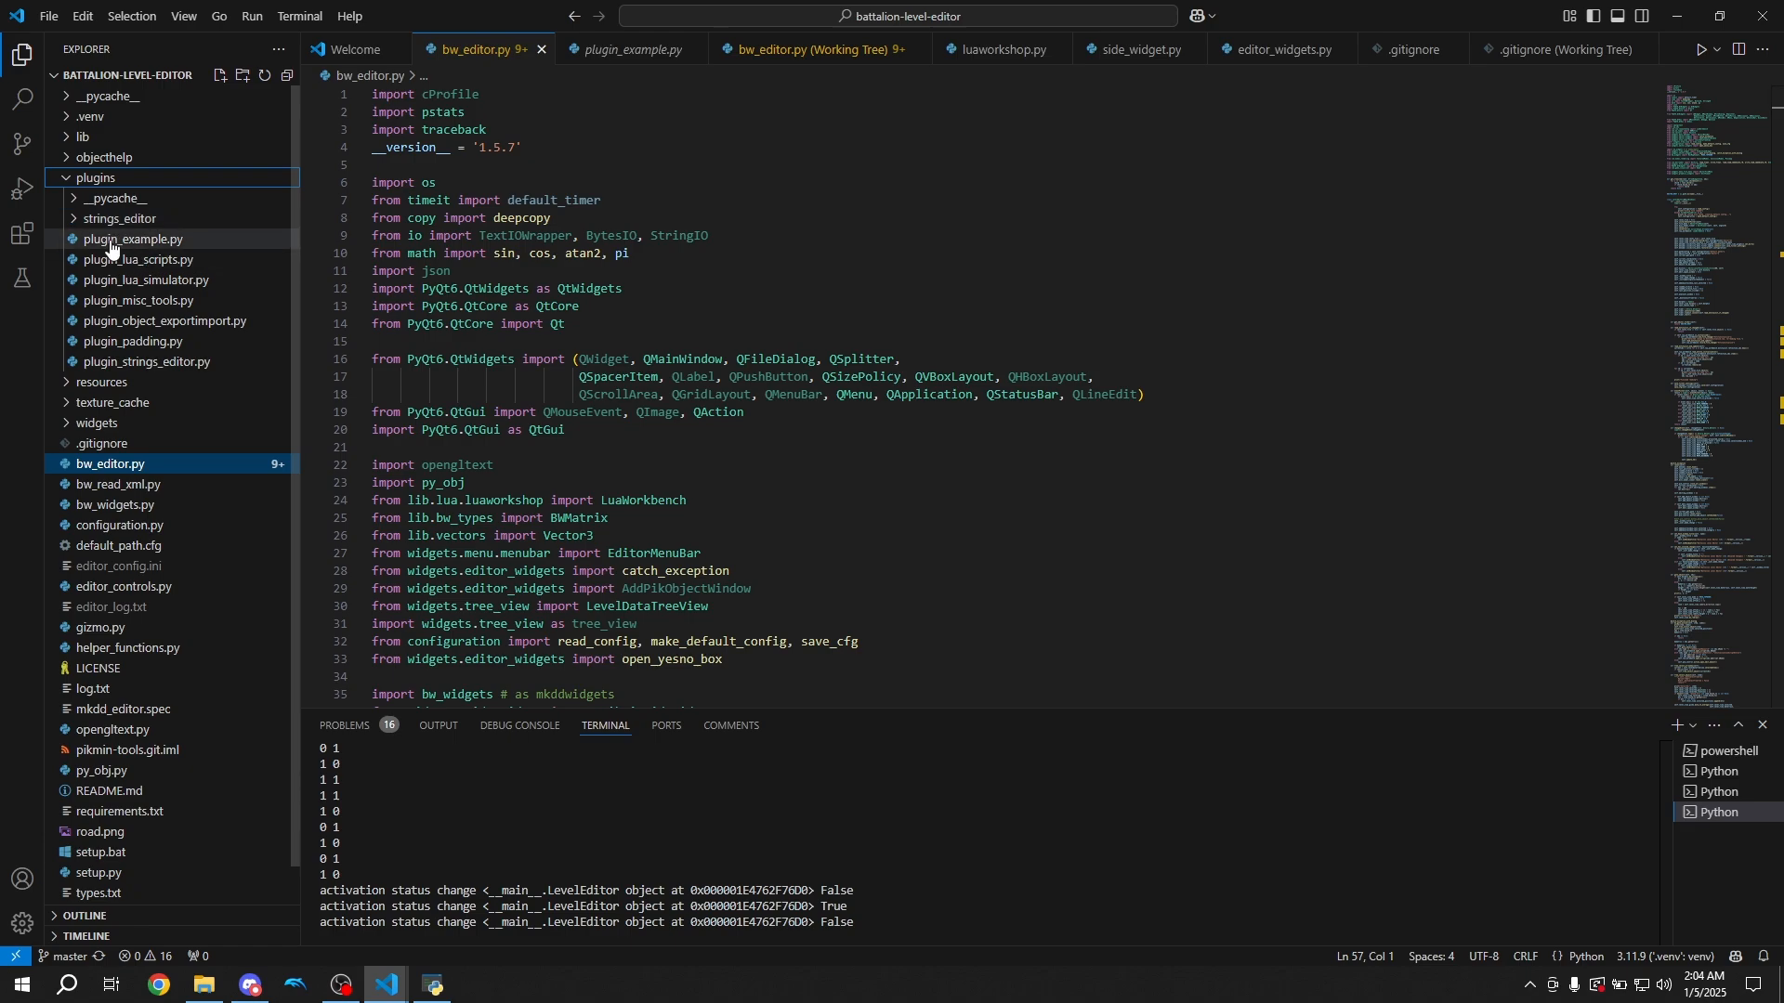
pyautogui.click(130, 243)
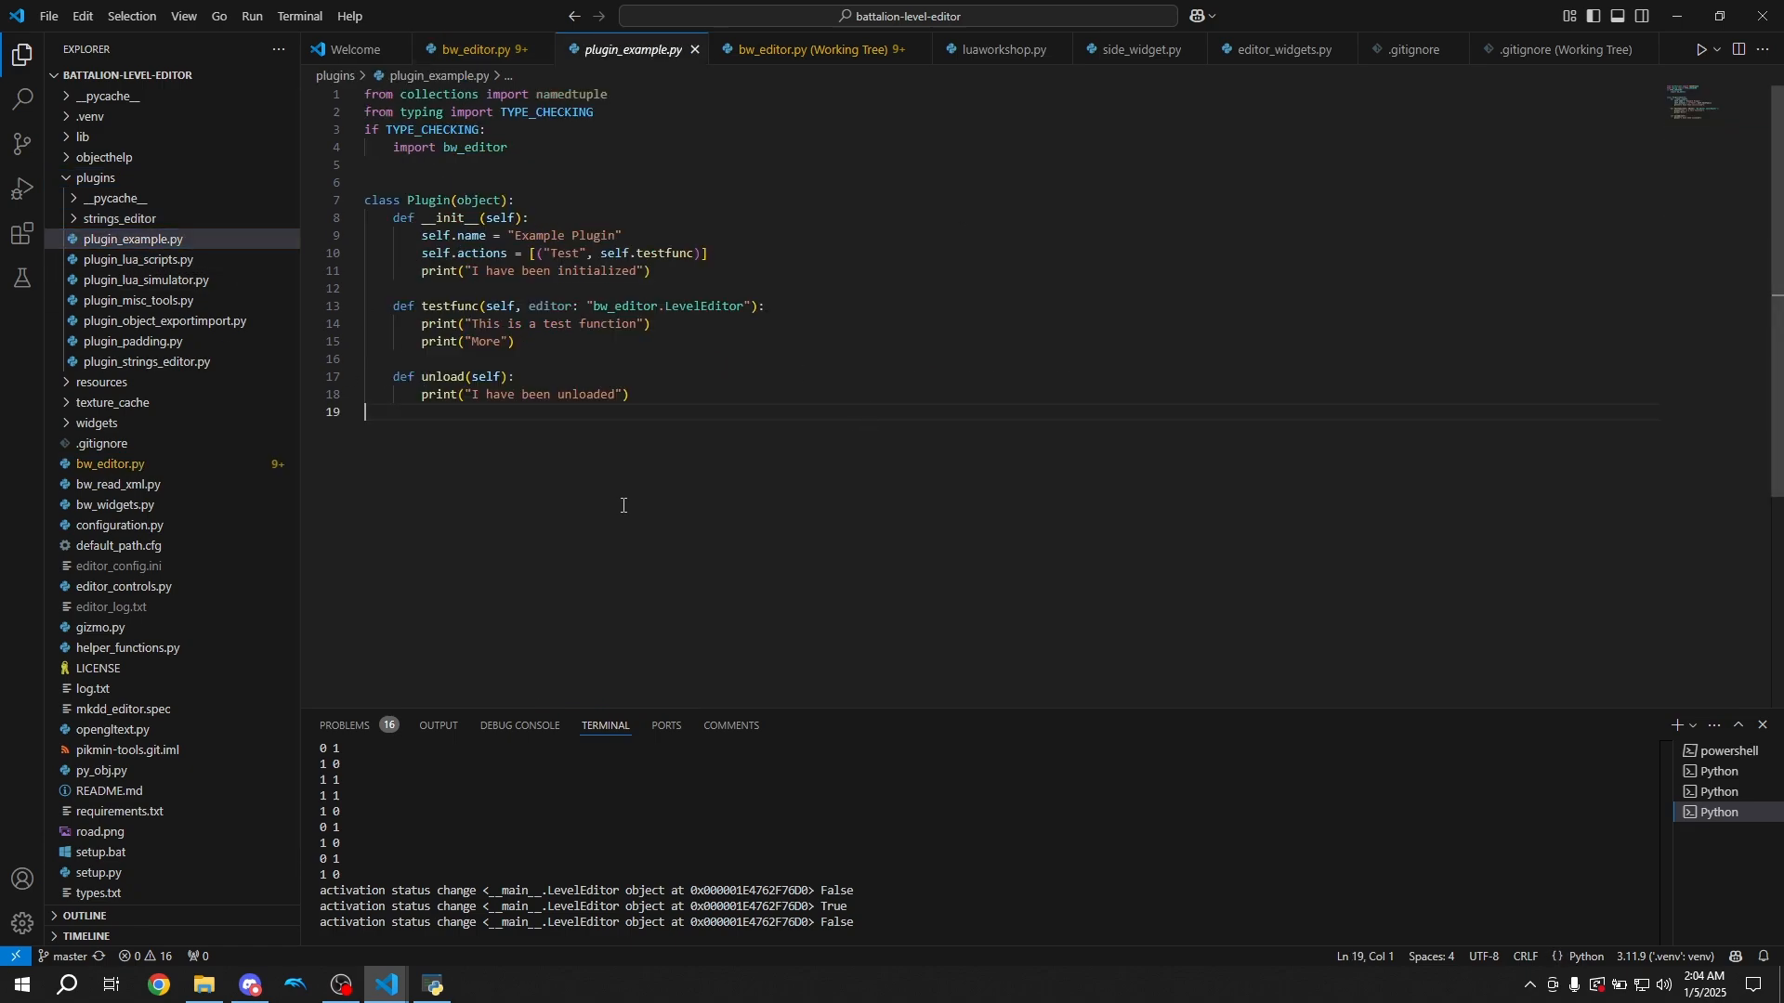
pyautogui.moveTo(621, 506); pyautogui.dragTo(692, 576)
# Switch back to Battalion Level Editor and place its smaller window mid-screen in front of the plugin code
pyautogui.click(433, 986)
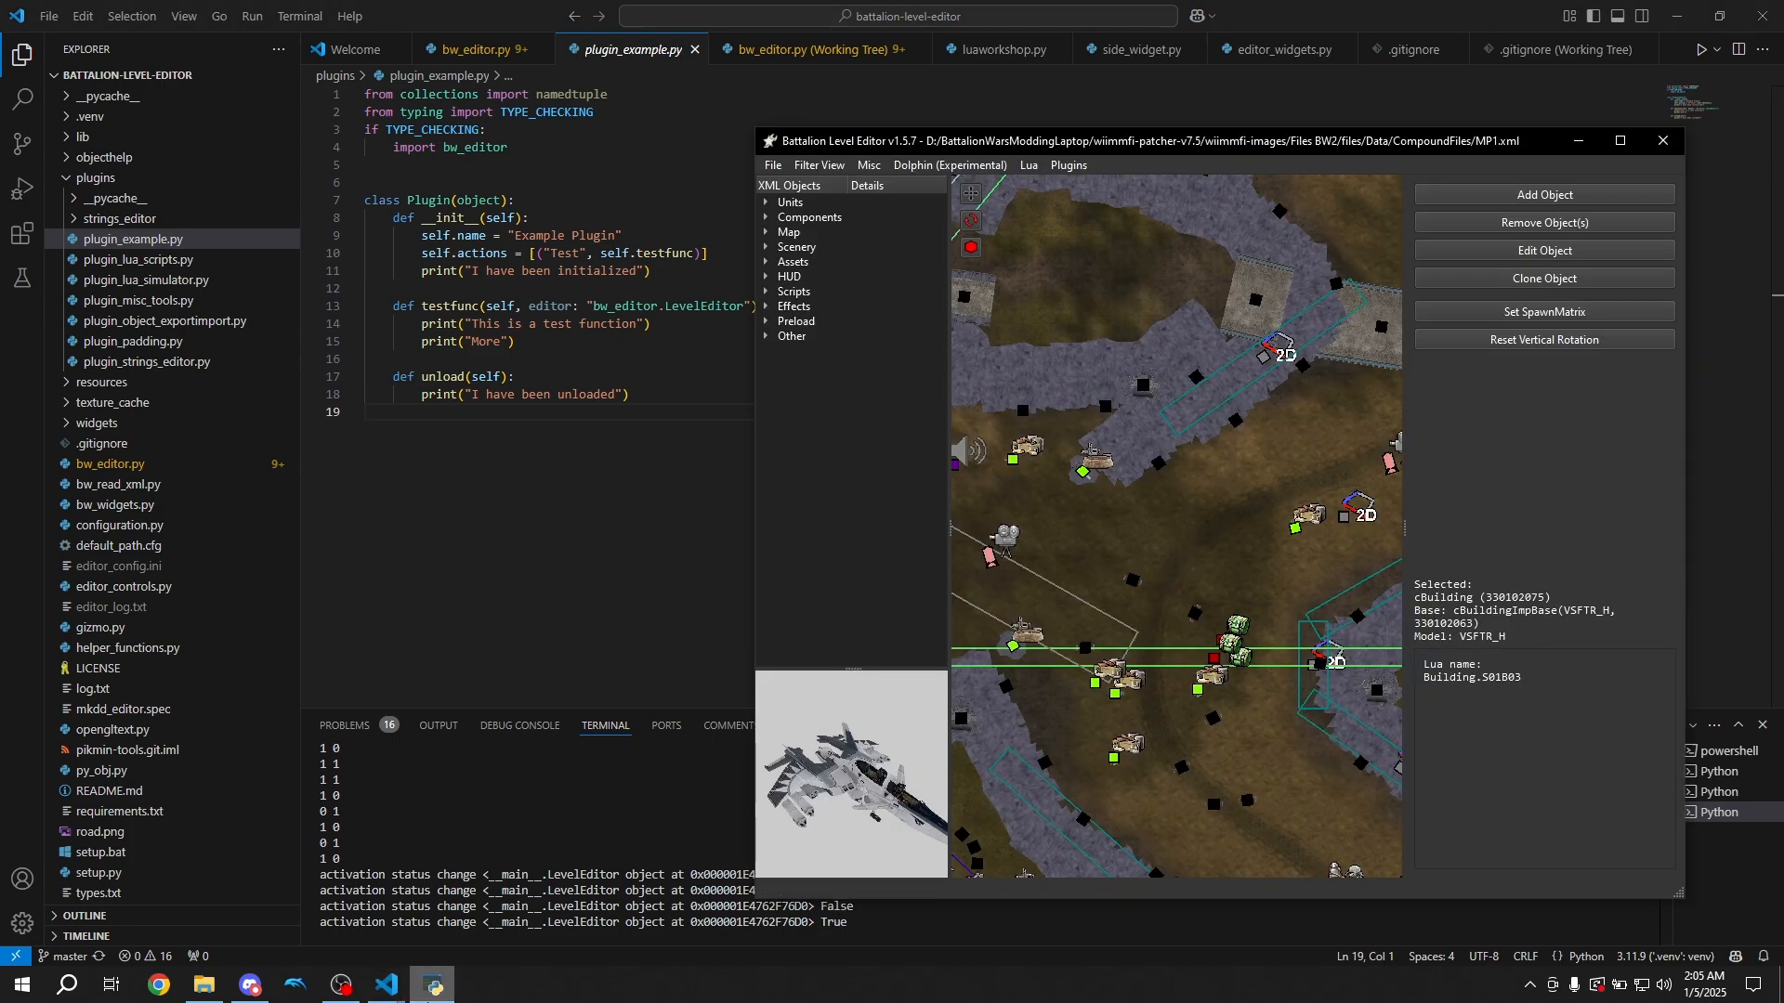
pyautogui.click(1068, 165)
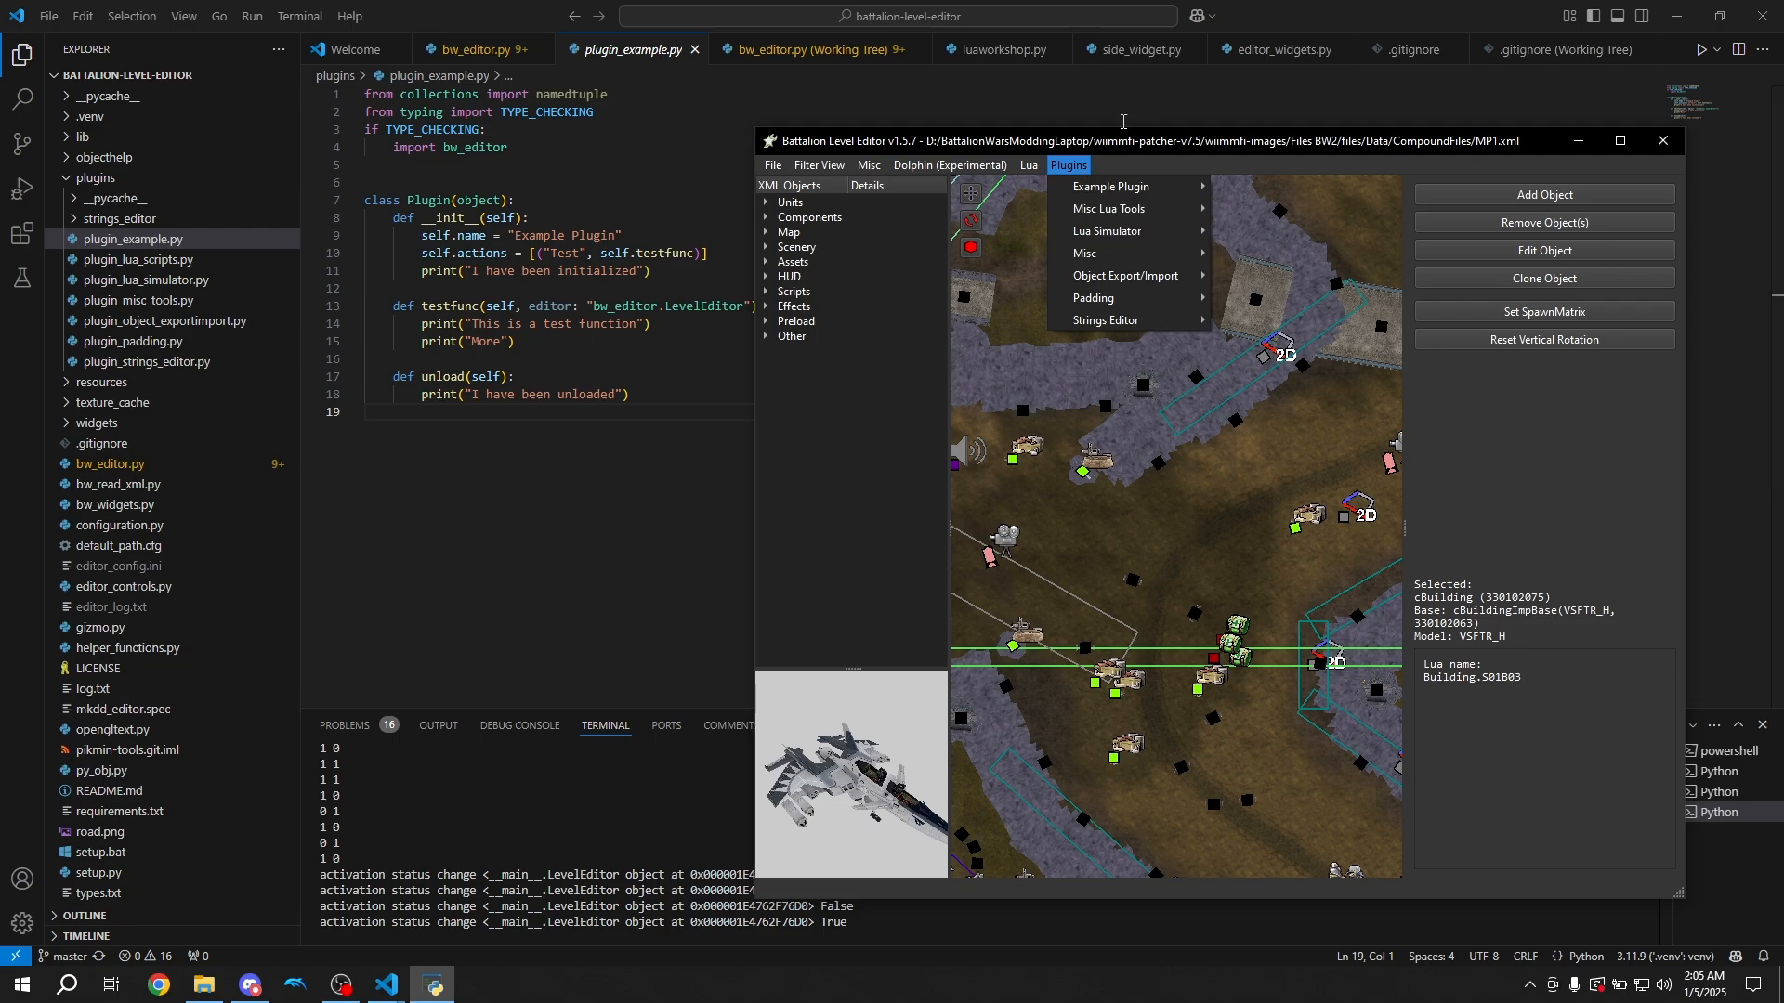
pyautogui.click(1129, 153)
pyautogui.moveTo(1129, 153); pyautogui.dragTo(818, 155)
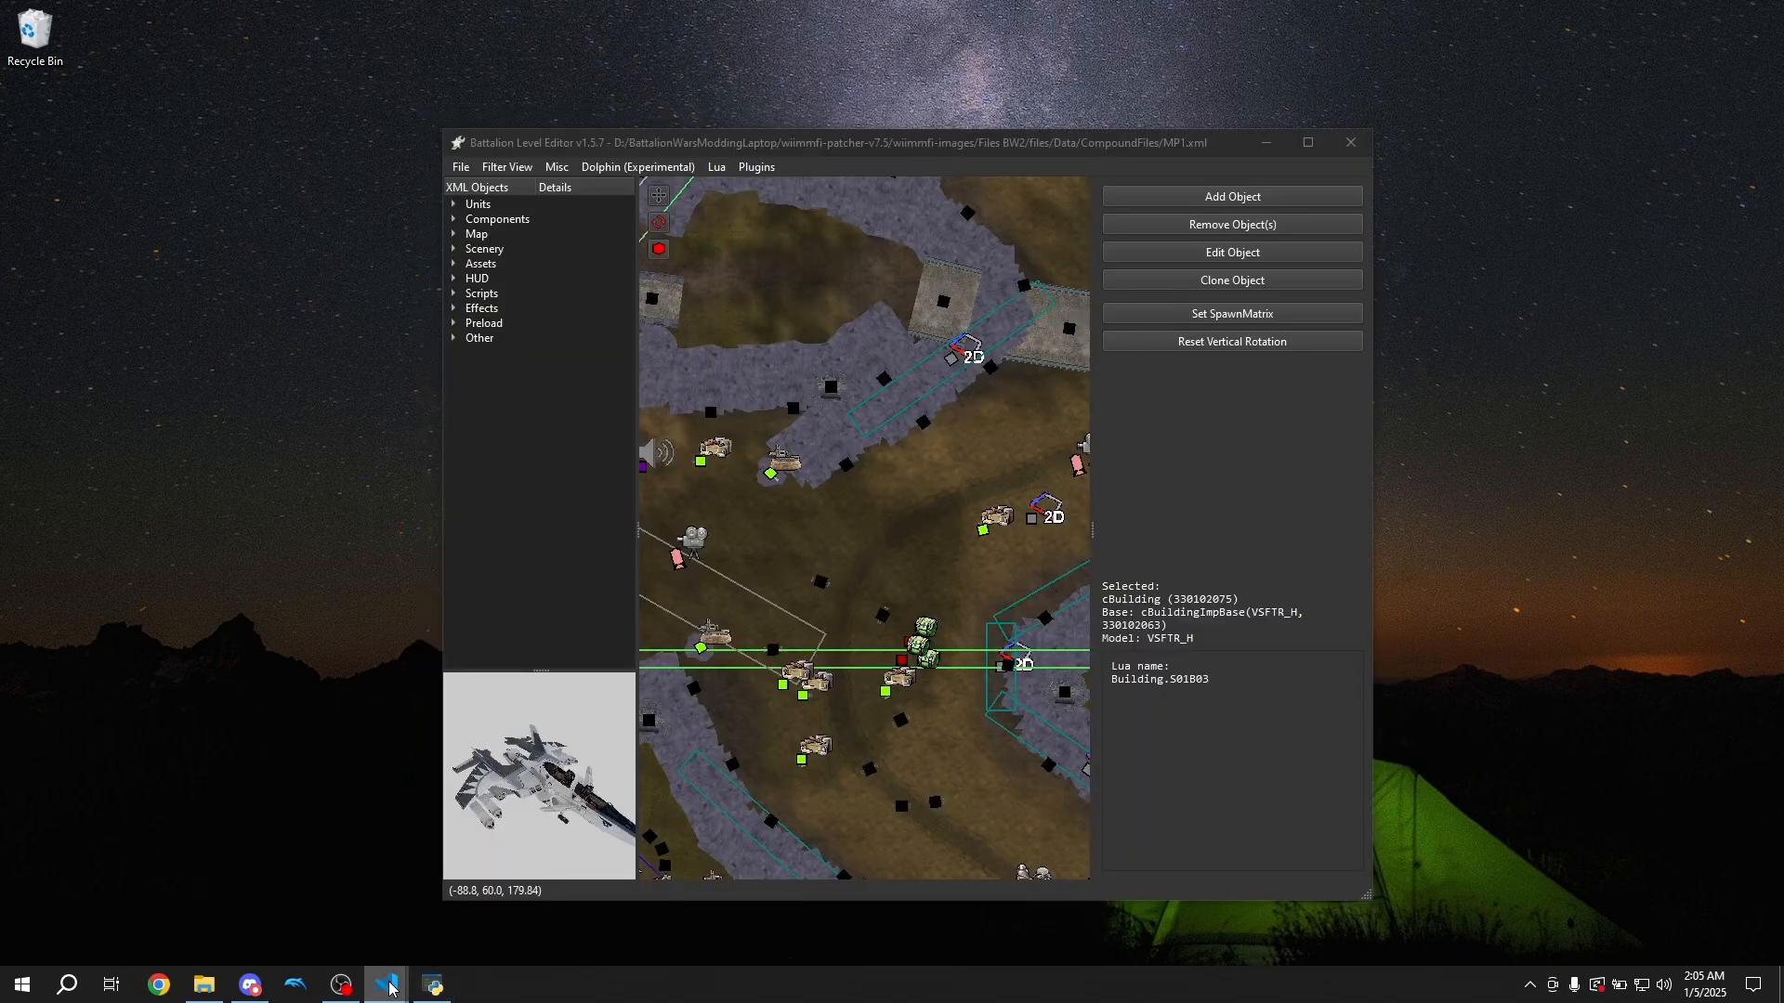
pyautogui.click(389, 988)
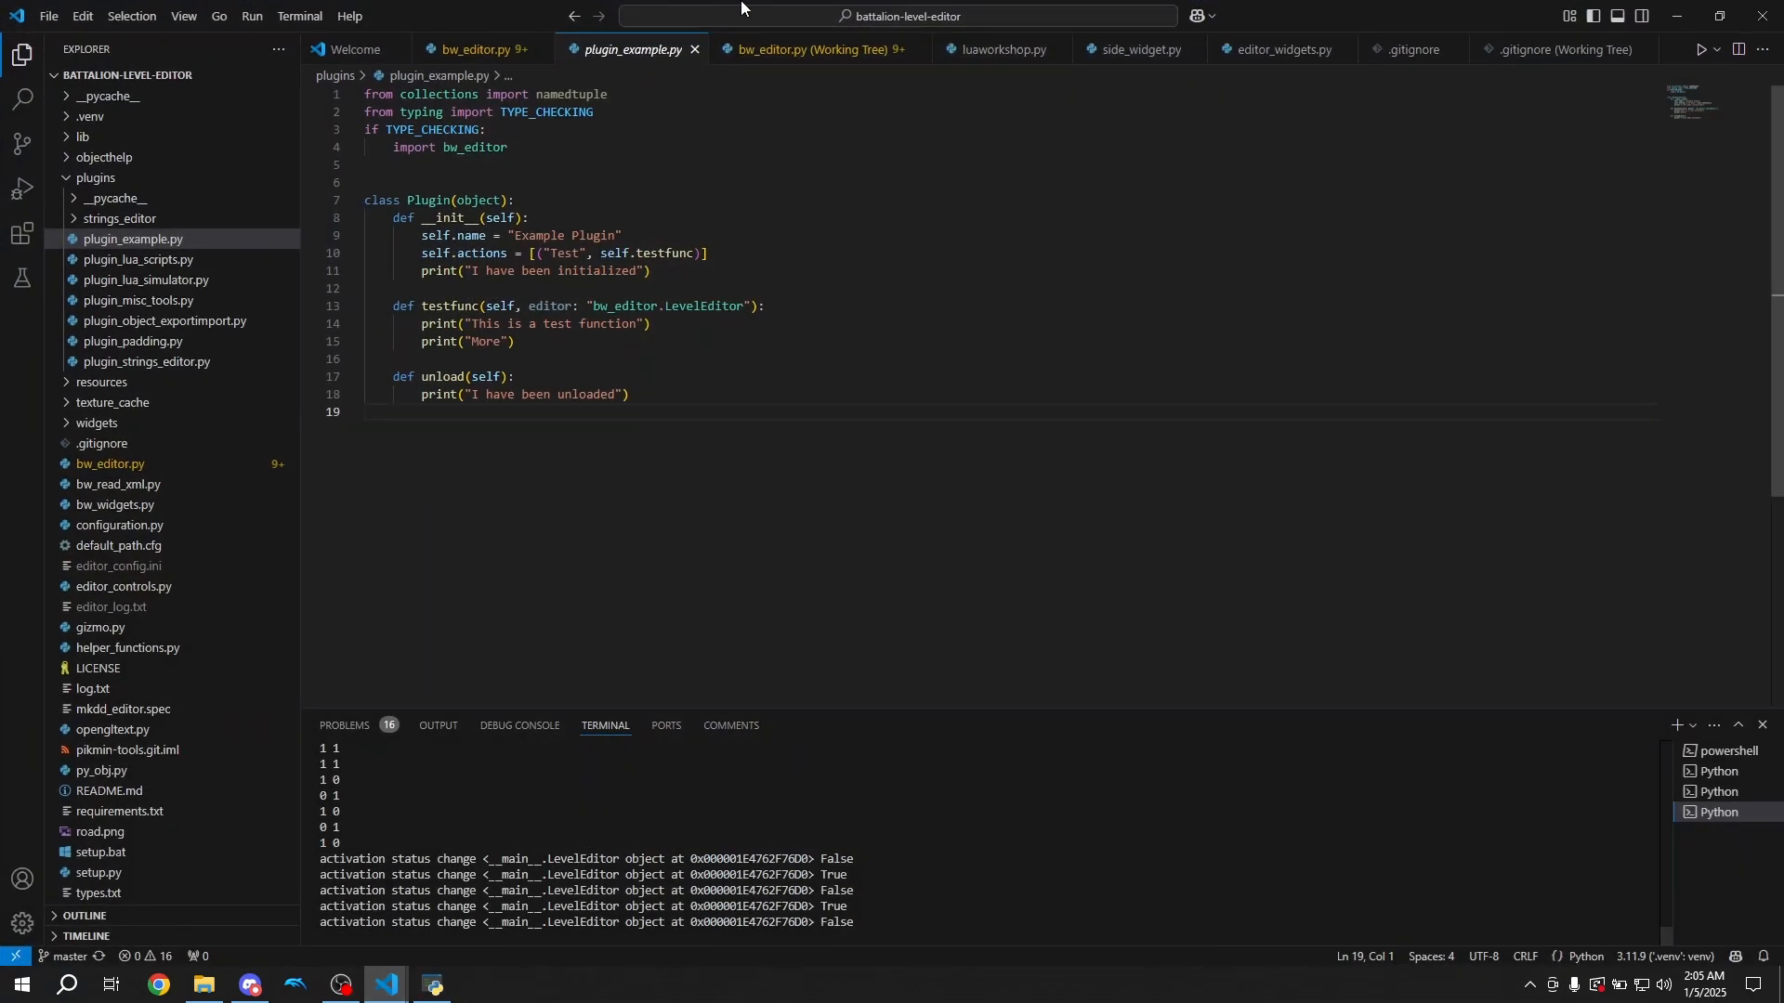
pyautogui.click(444, 992)
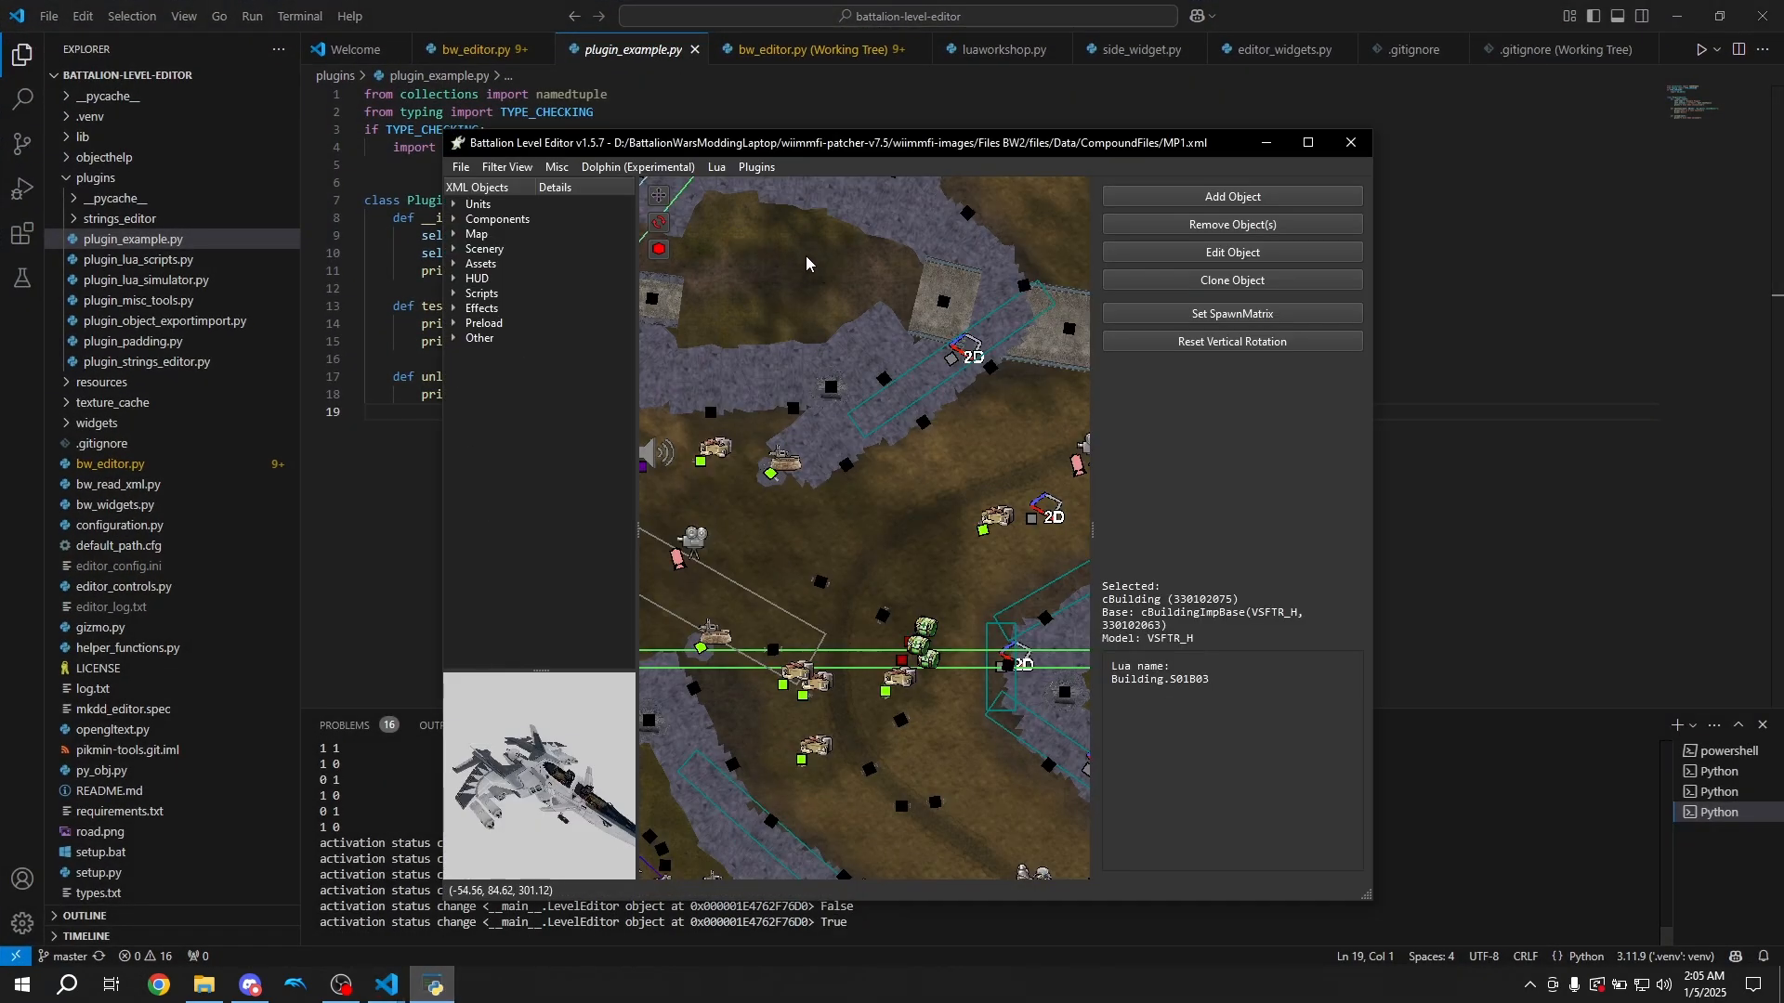
# Review the actions offered by the Lua Simulator, Misc, Misc Lua Tools and Example Plugin plugins
pyautogui.click(756, 167)
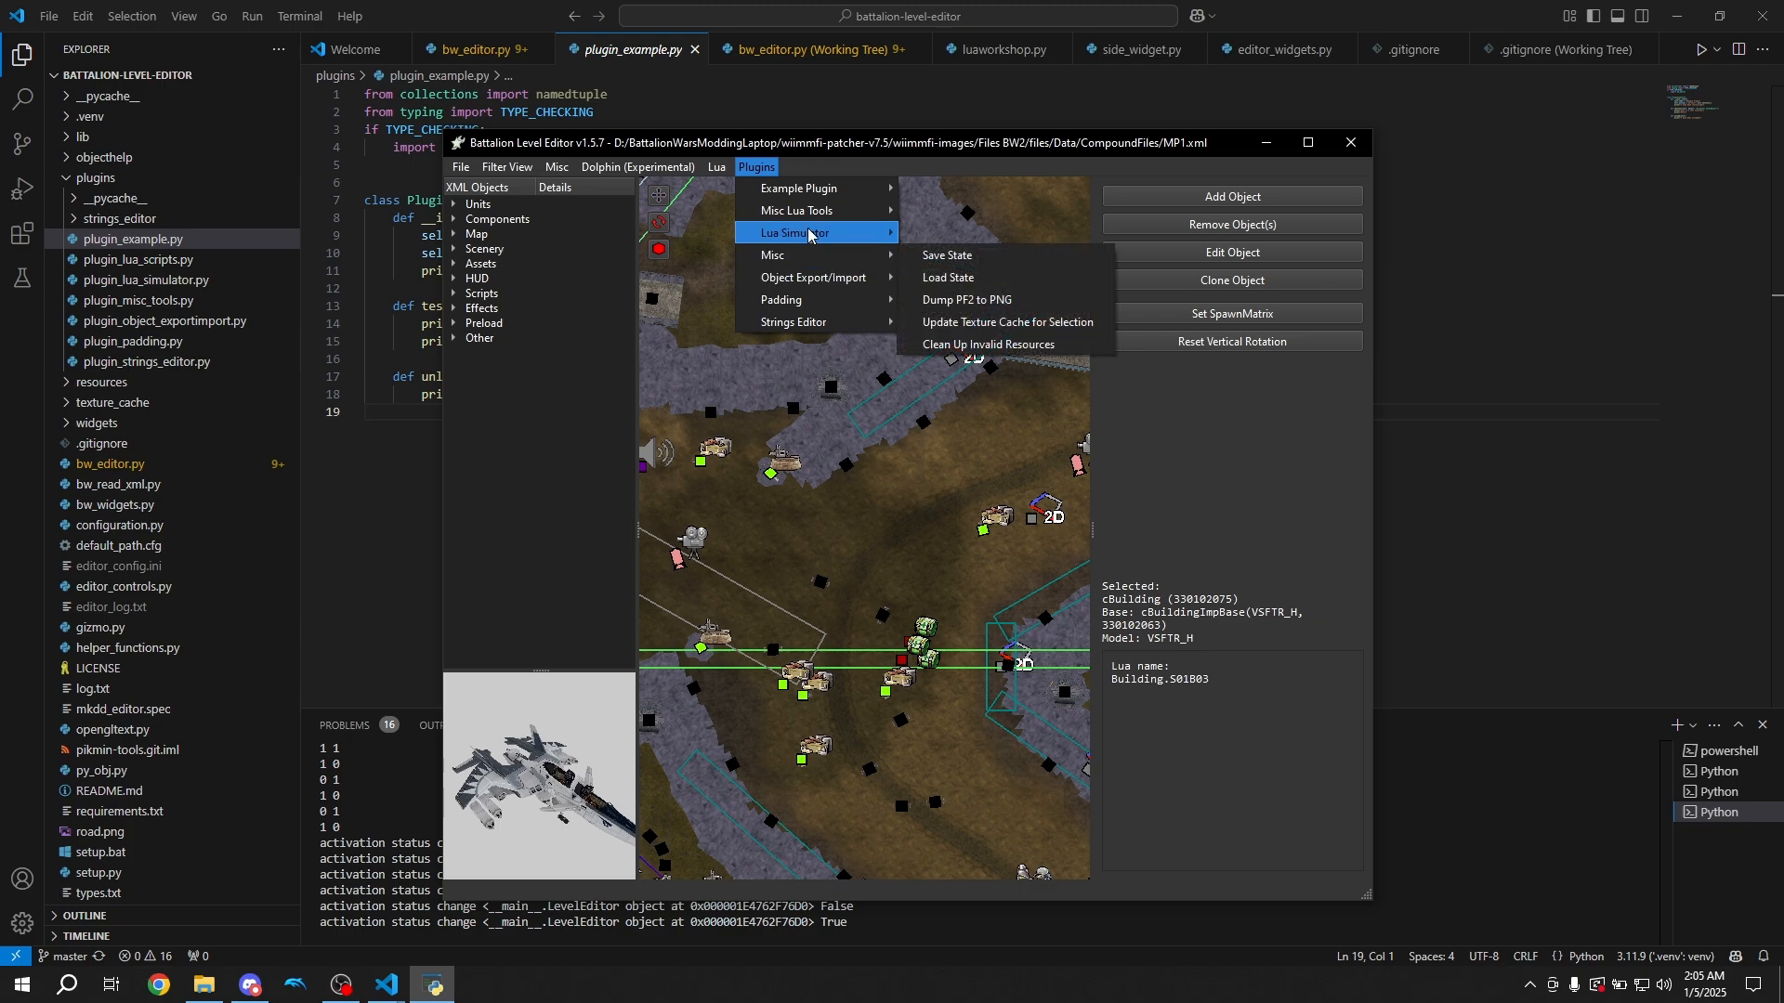
pyautogui.moveTo(808, 235)
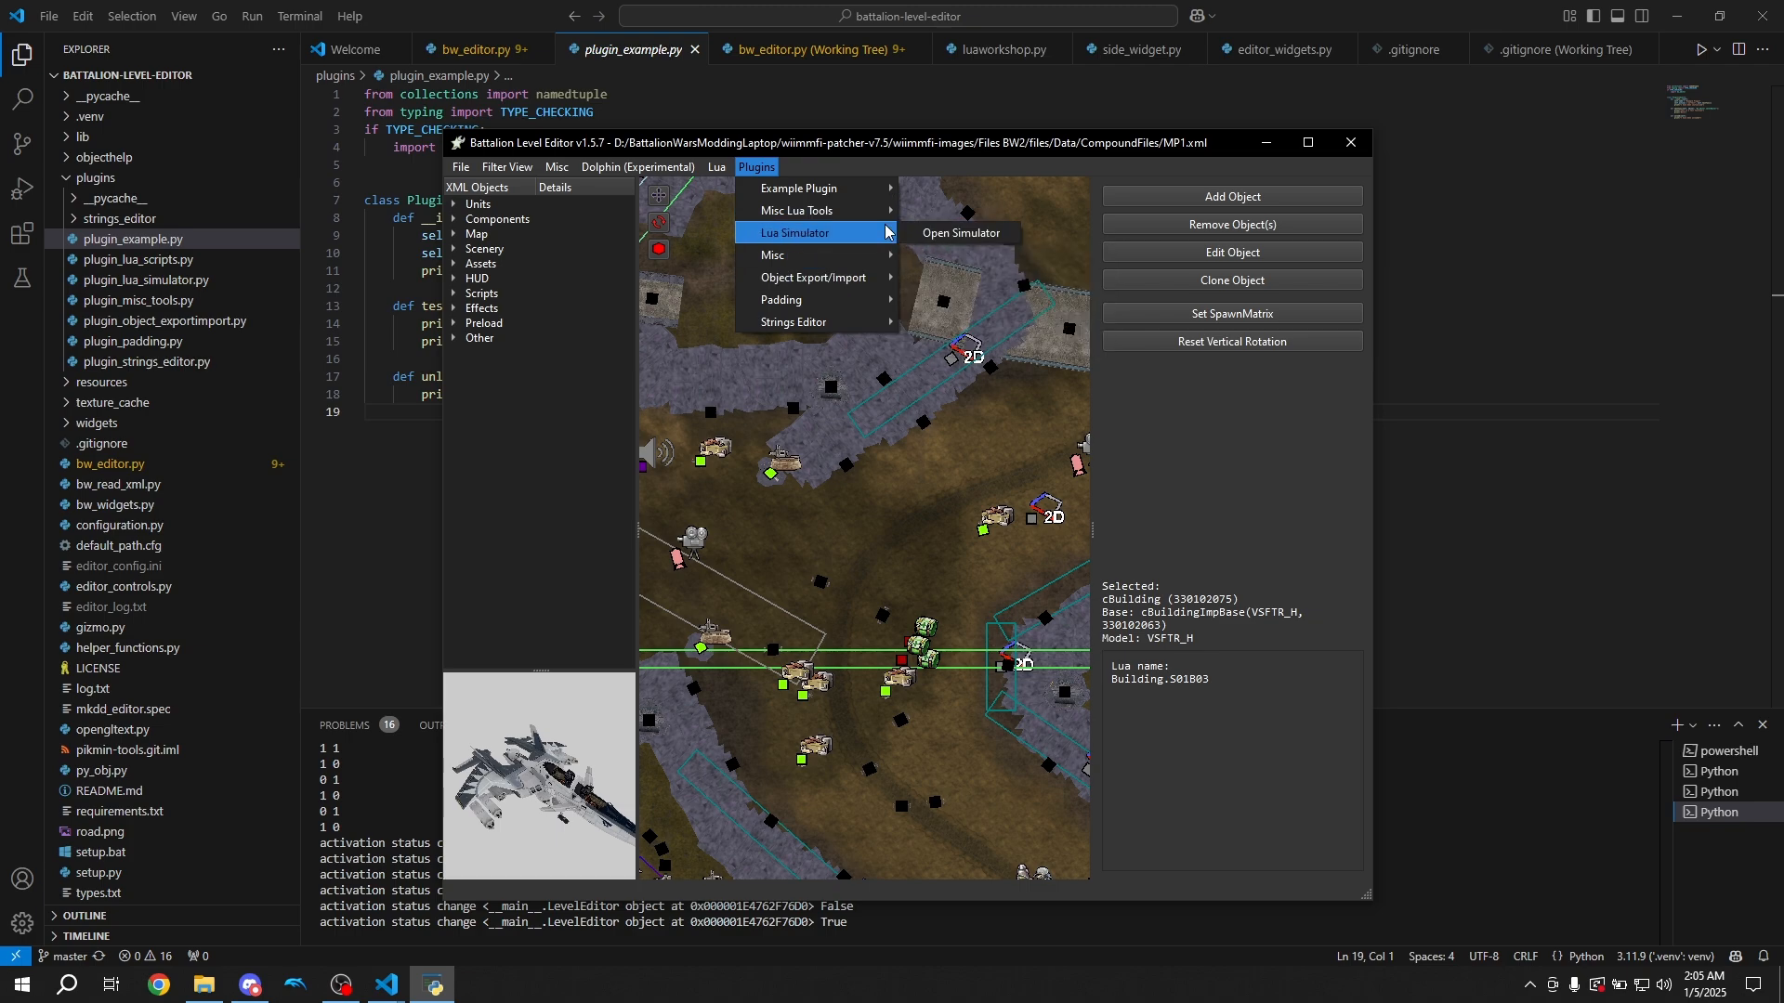
pyautogui.moveTo(849, 260)
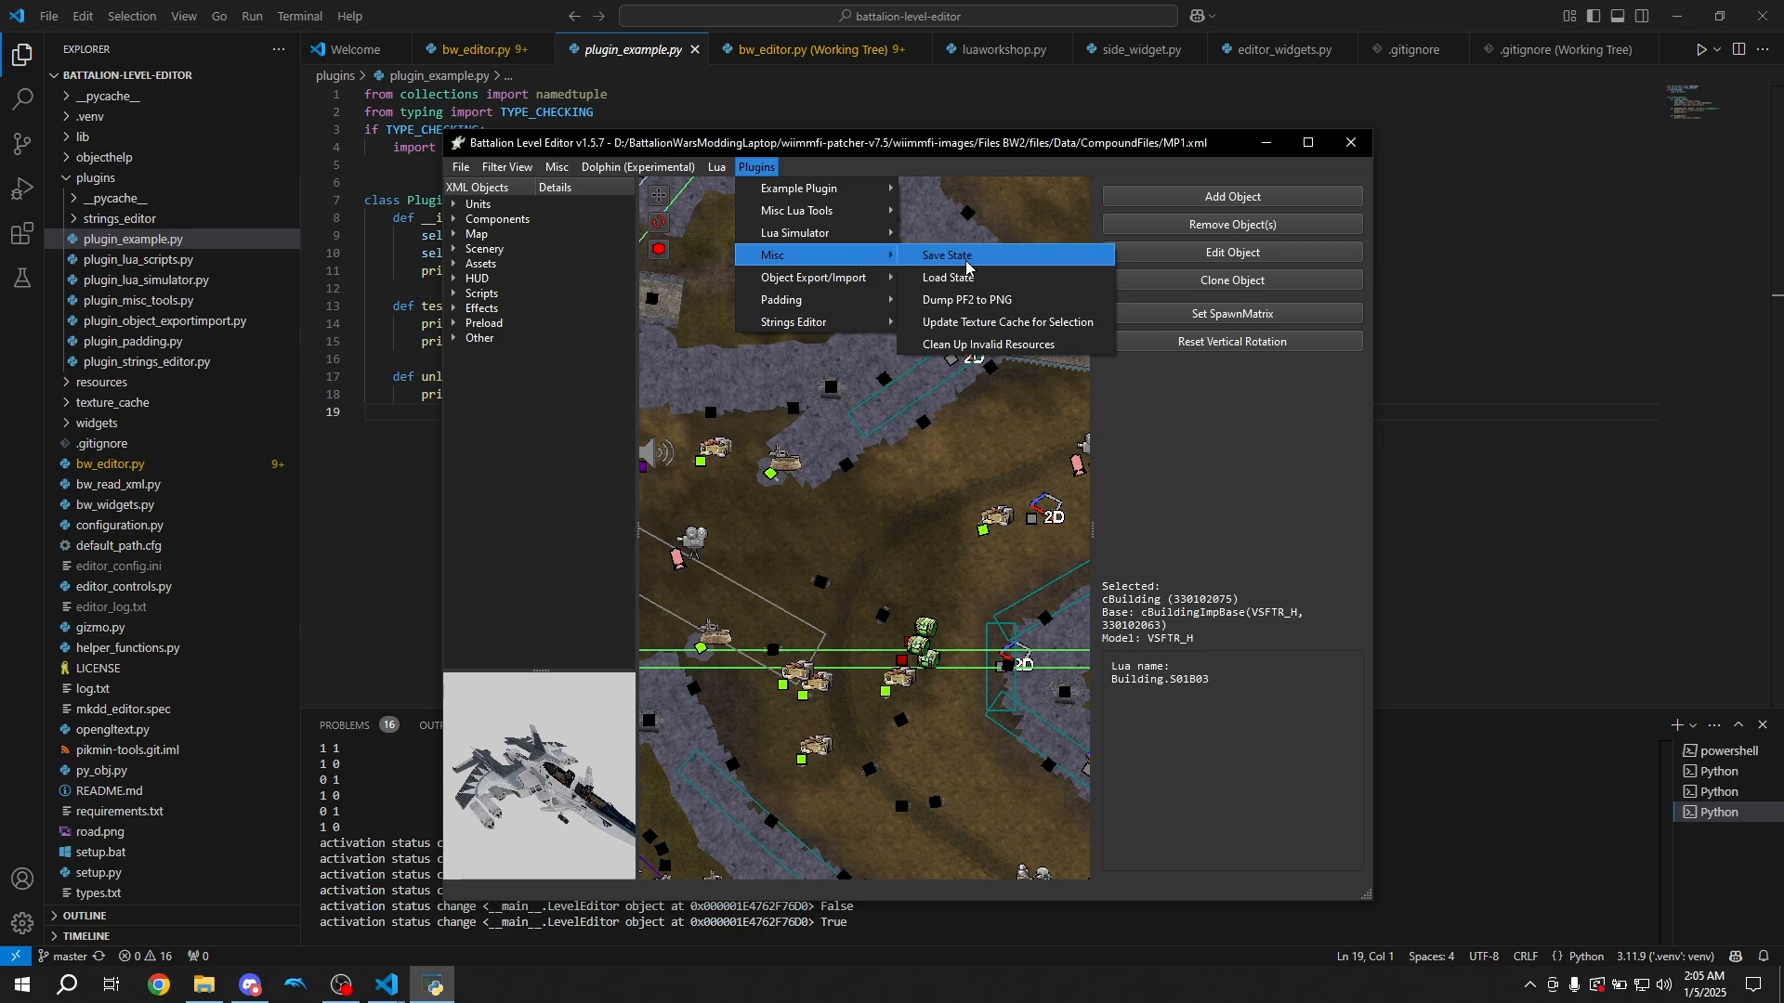
pyautogui.moveTo(814, 295)
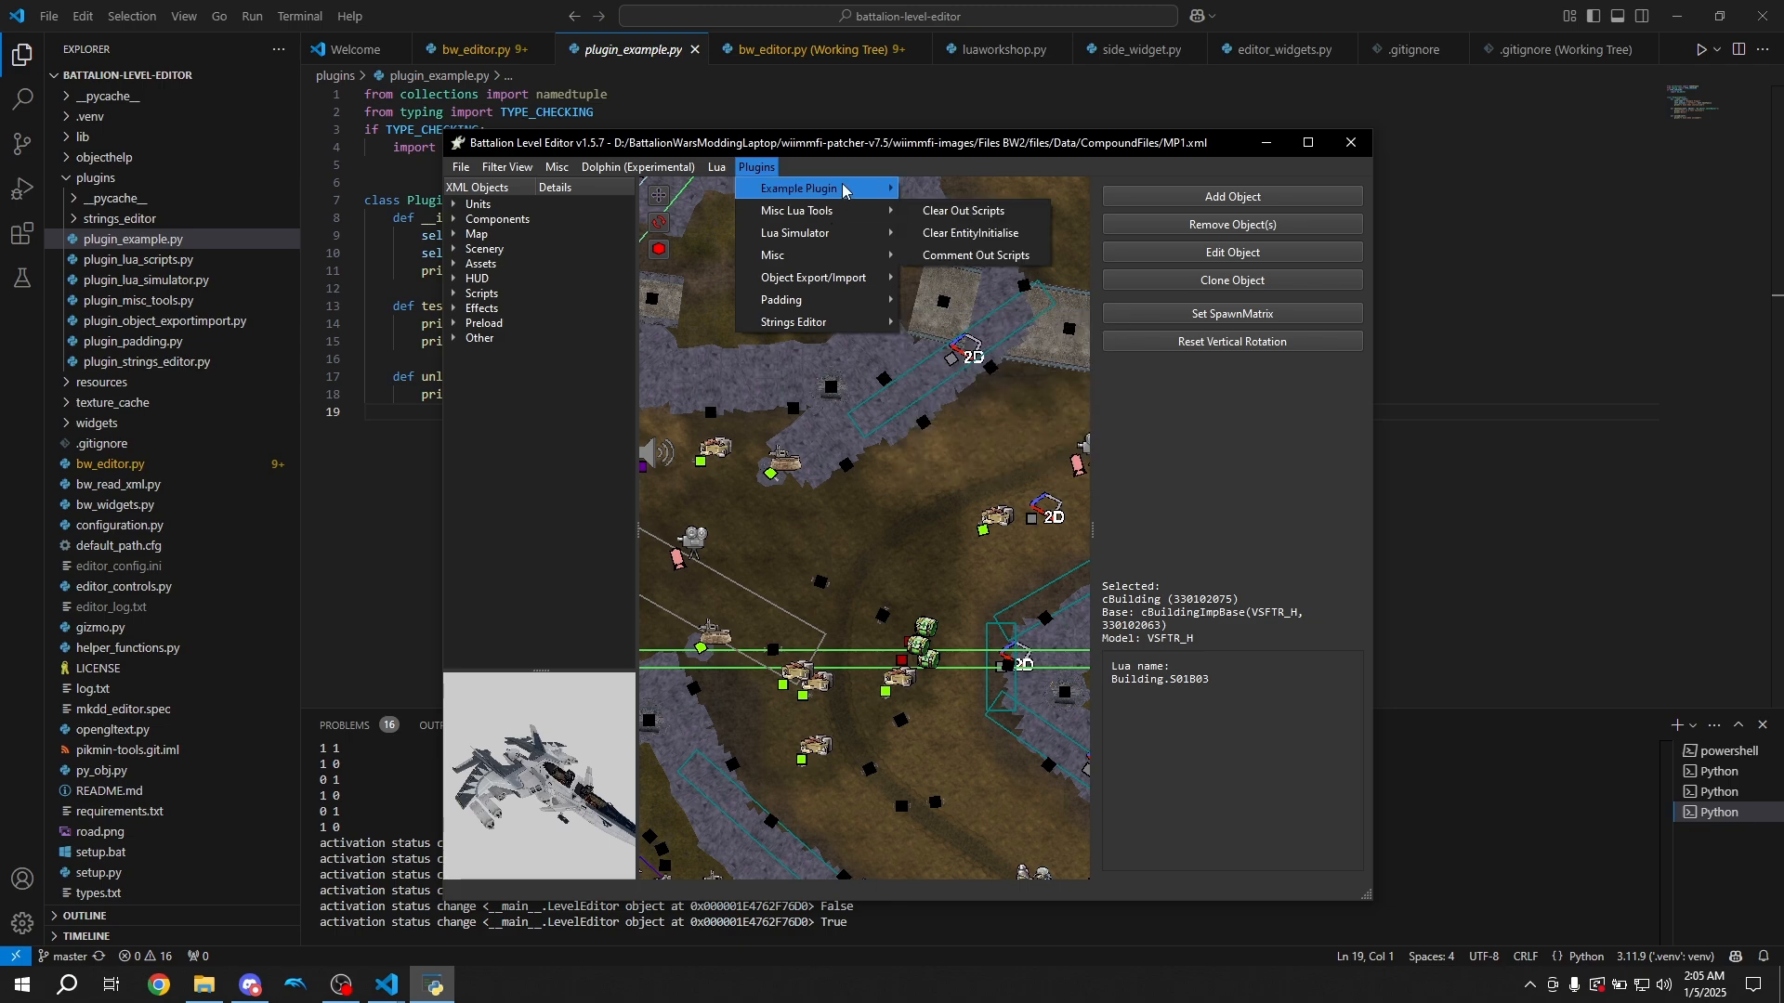
pyautogui.moveTo(843, 191)
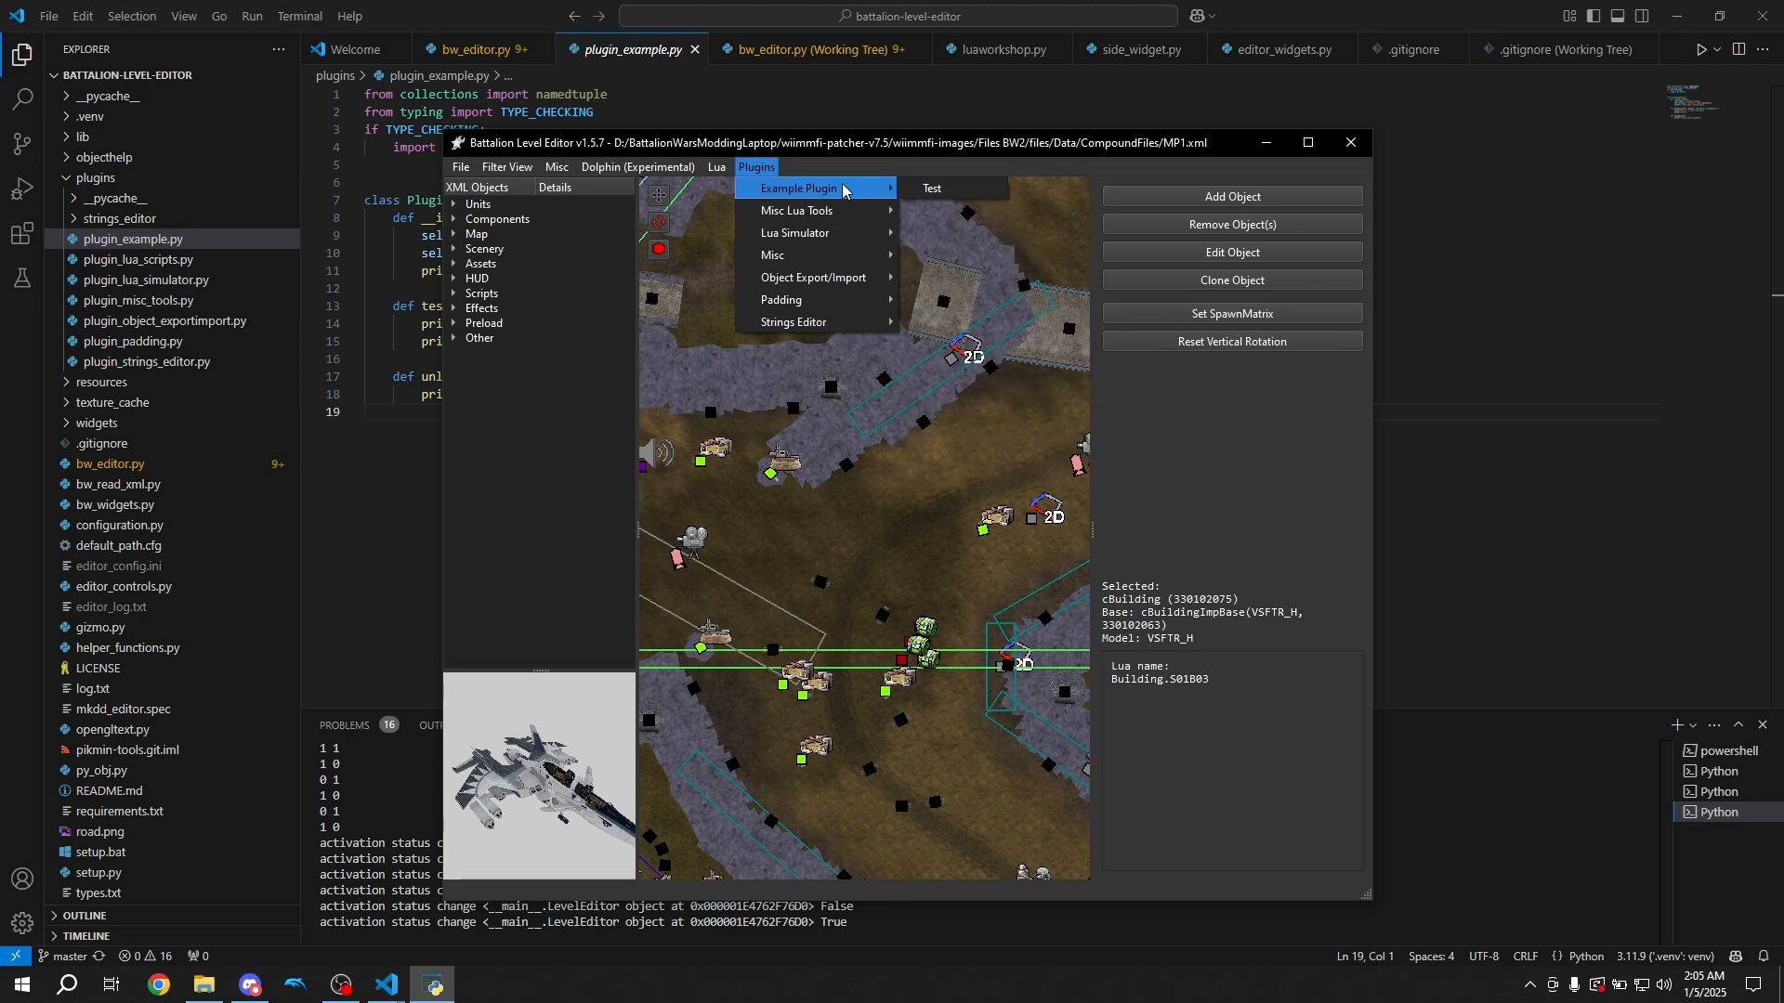
pyautogui.hotkey('alt', 'Tab')
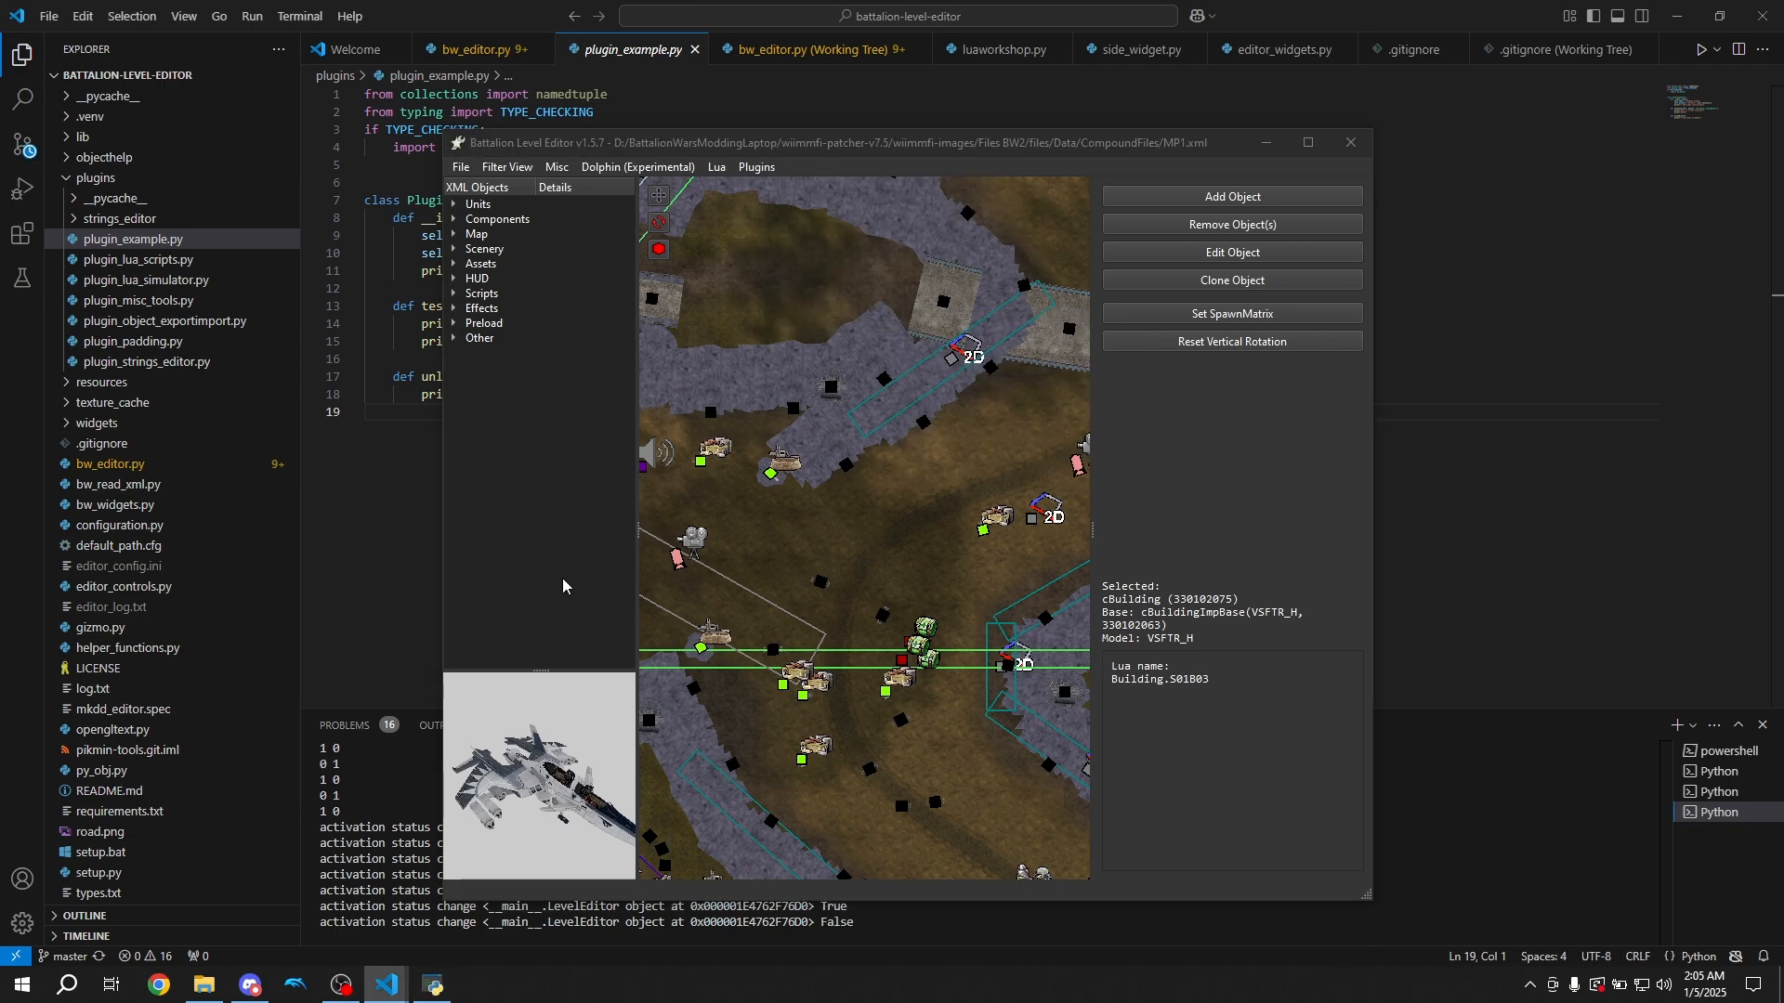
pyautogui.click(341, 985)
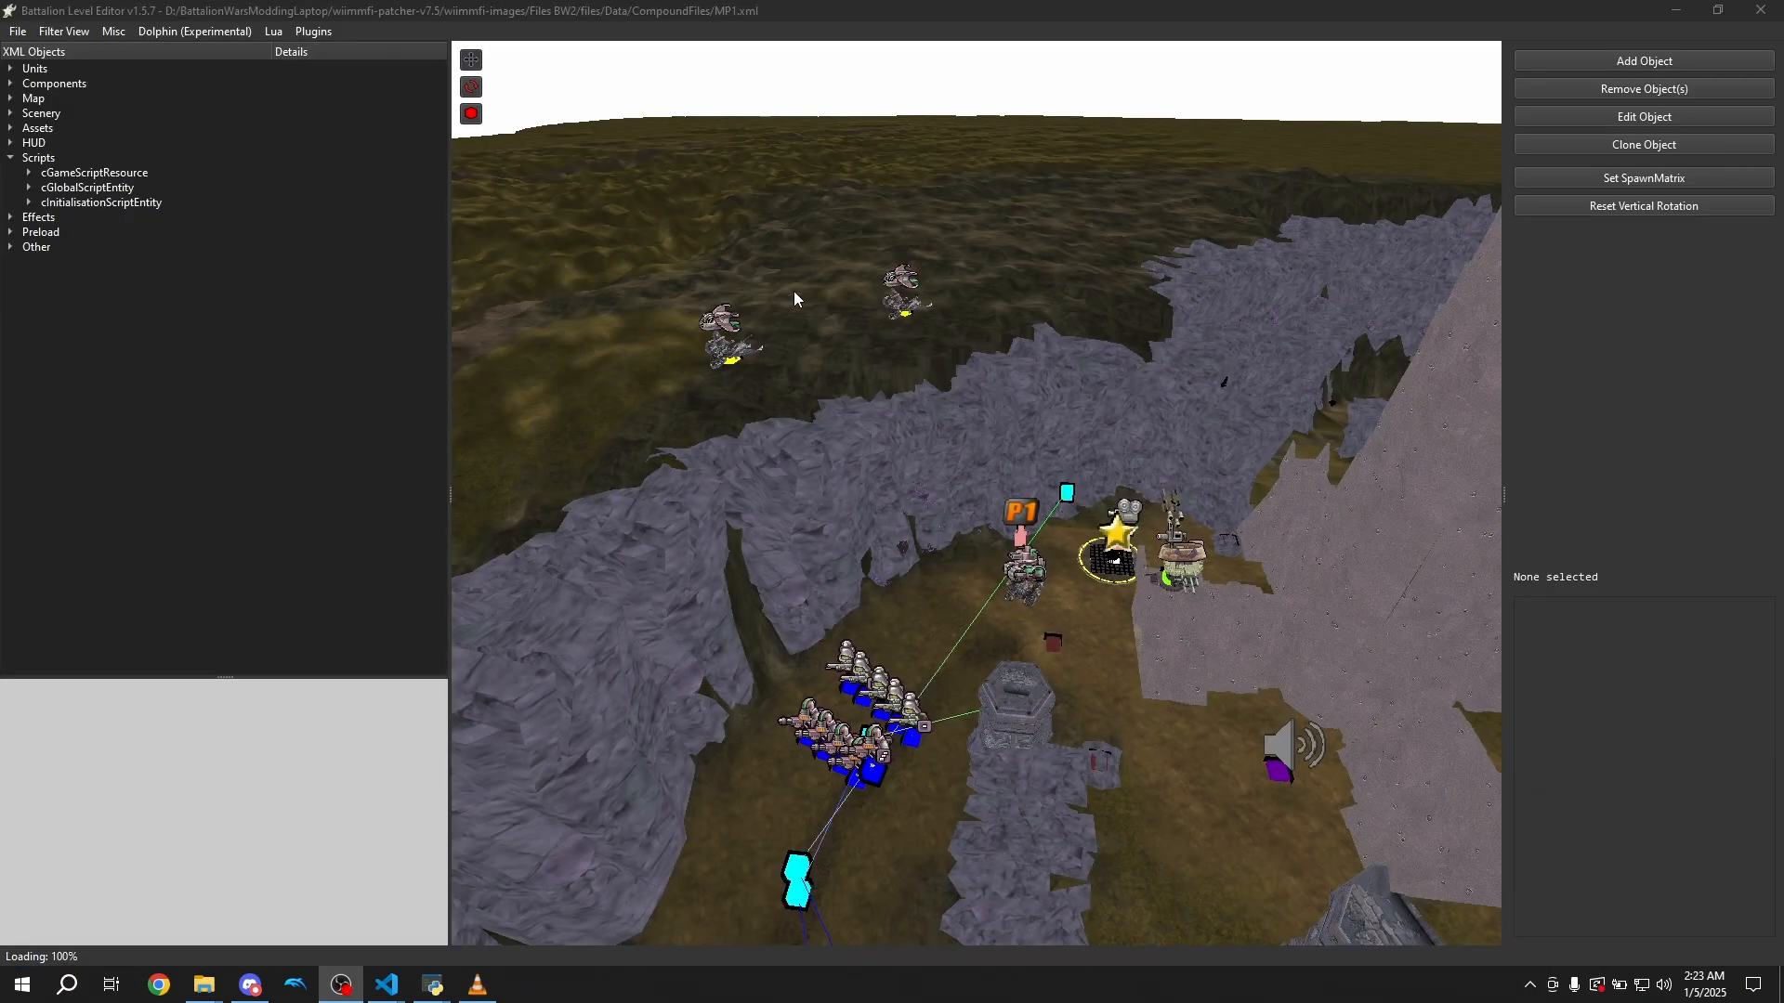
# Examine the MP1 terrain around the P1 start, including the restored troops, the watchtowers and the large central structure
pyautogui.moveTo(773, 472); pyautogui.dragTo(1301, 468, button='right')
pyautogui.press('w')
pyautogui.press('w')
pyautogui.press('d')
pyautogui.press('w')
pyautogui.moveTo(965, 483); pyautogui.dragTo(1334, 417, button='right')
pyautogui.press('w')
pyautogui.moveTo(894, 589); pyautogui.dragTo(966, 611, button='right')
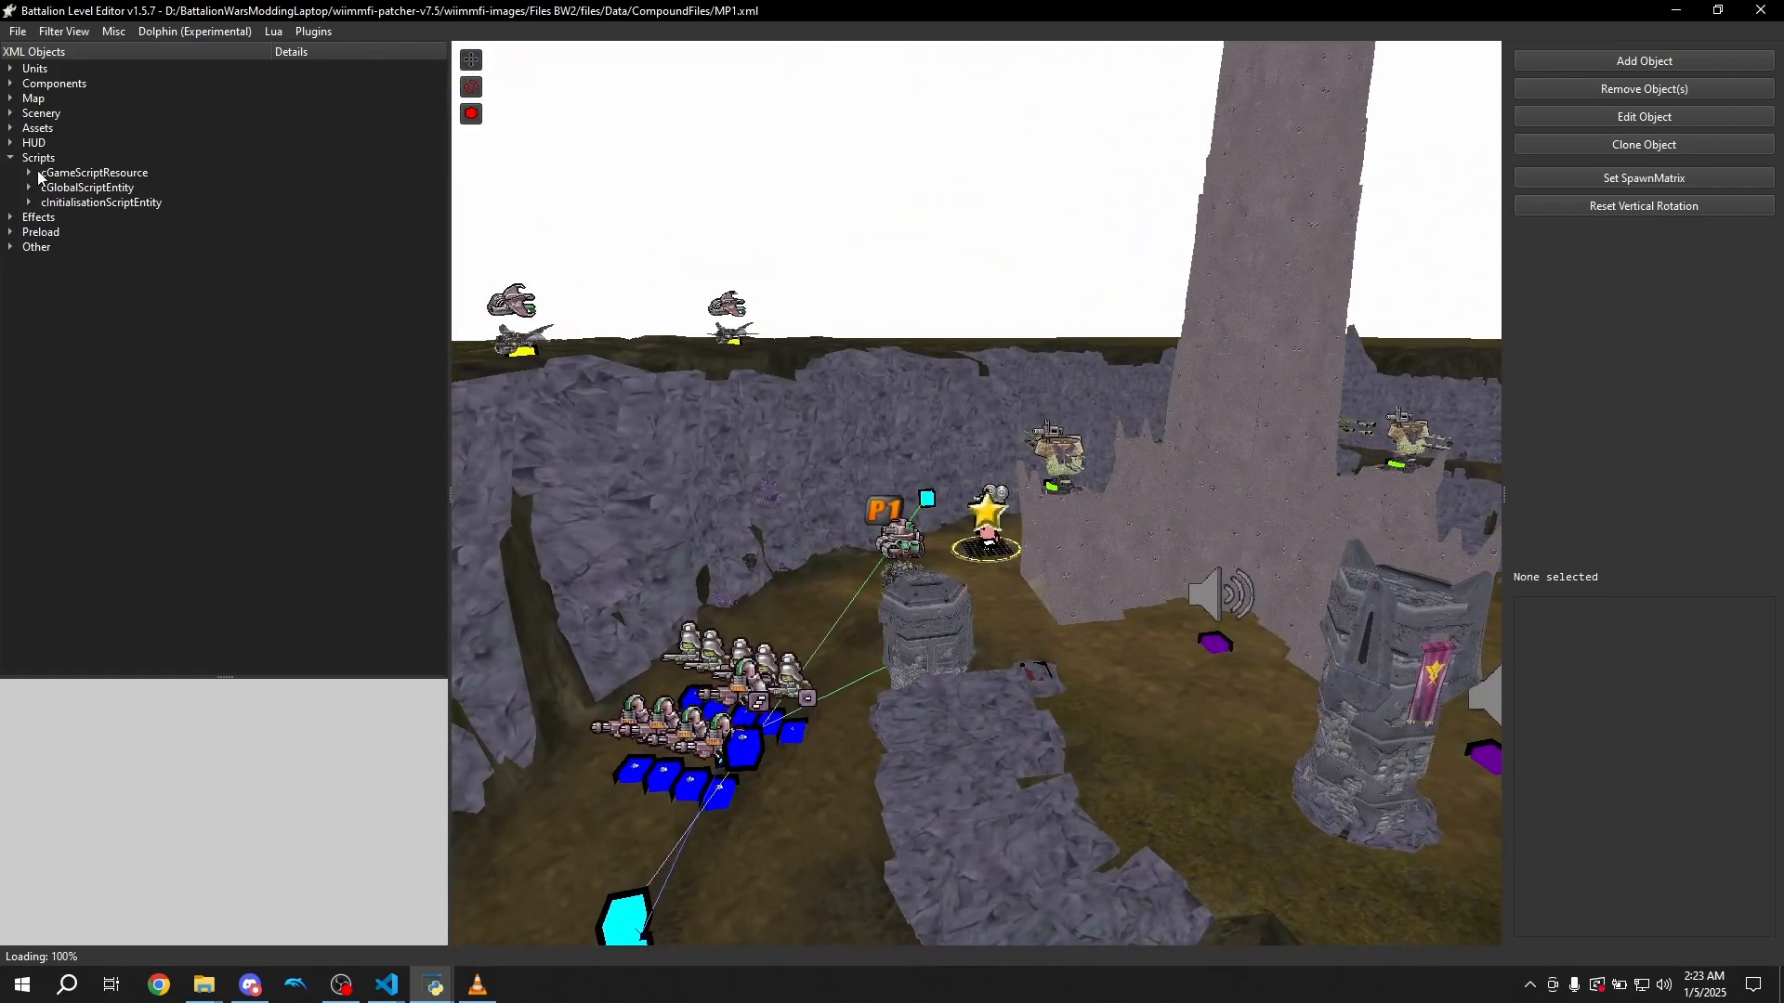
pyautogui.press('d')
# List the cCamera objects in the Map category to check their details, leaving the Units and Components categories collapsed
pyautogui.click(10, 68)
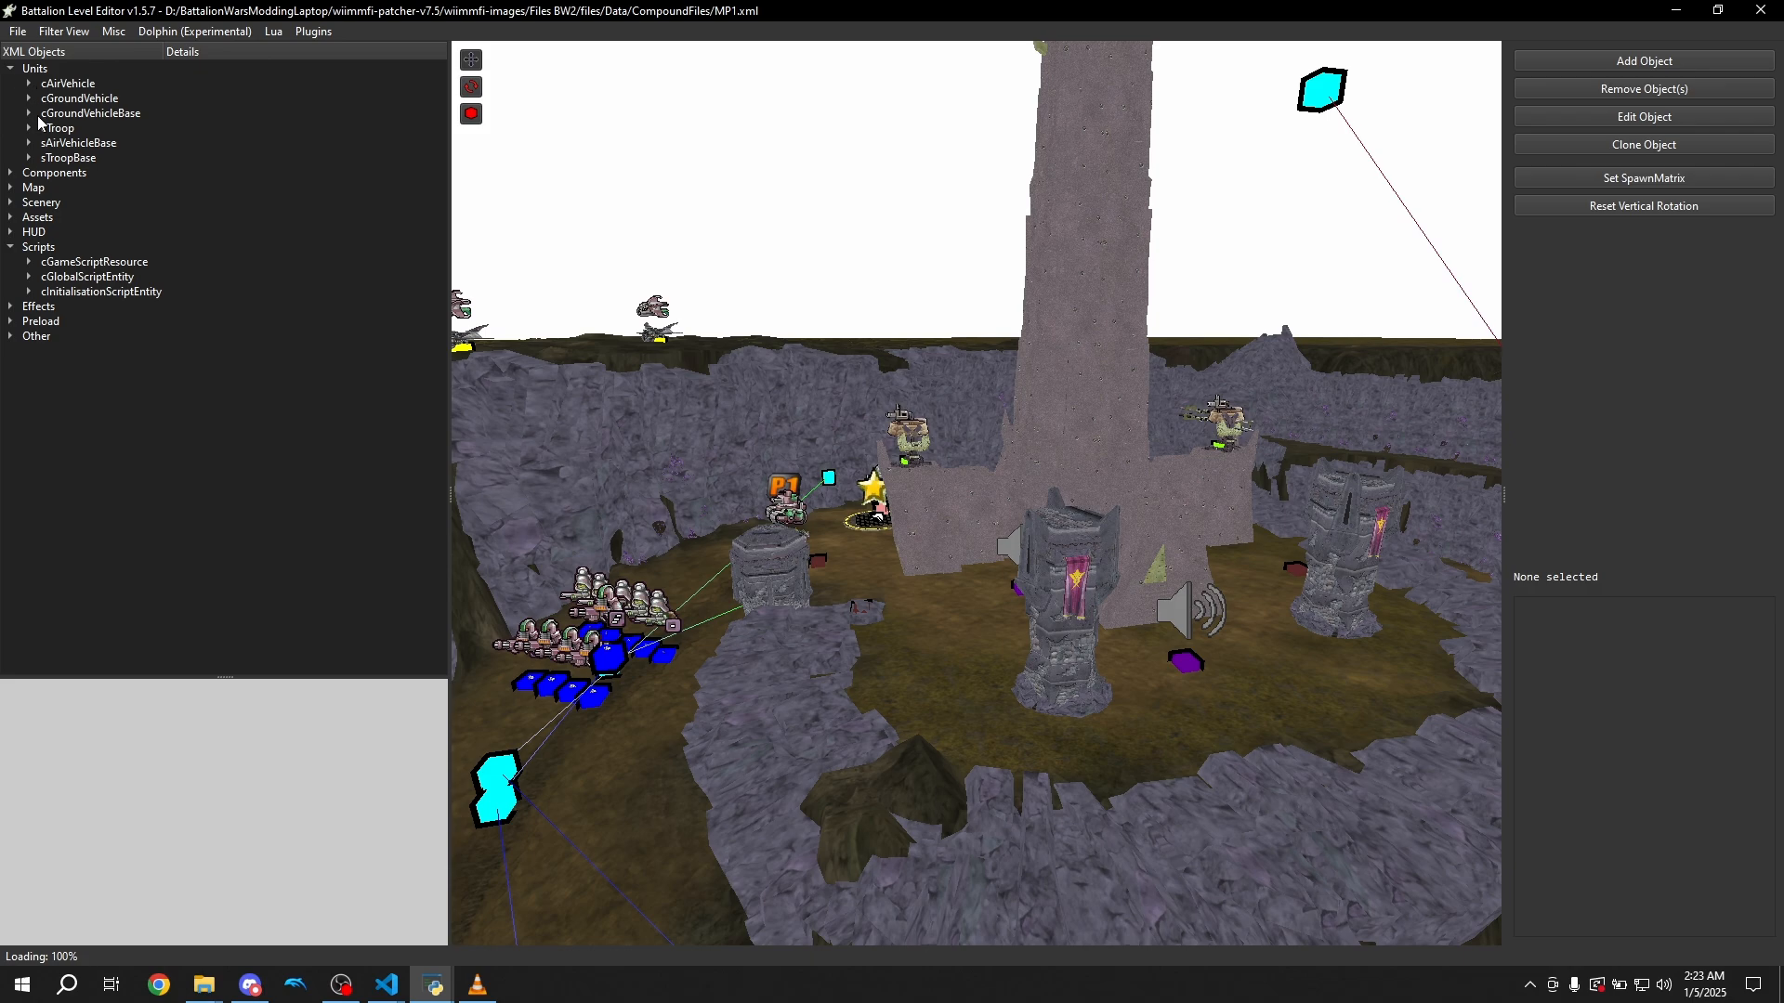
pyautogui.click(12, 174)
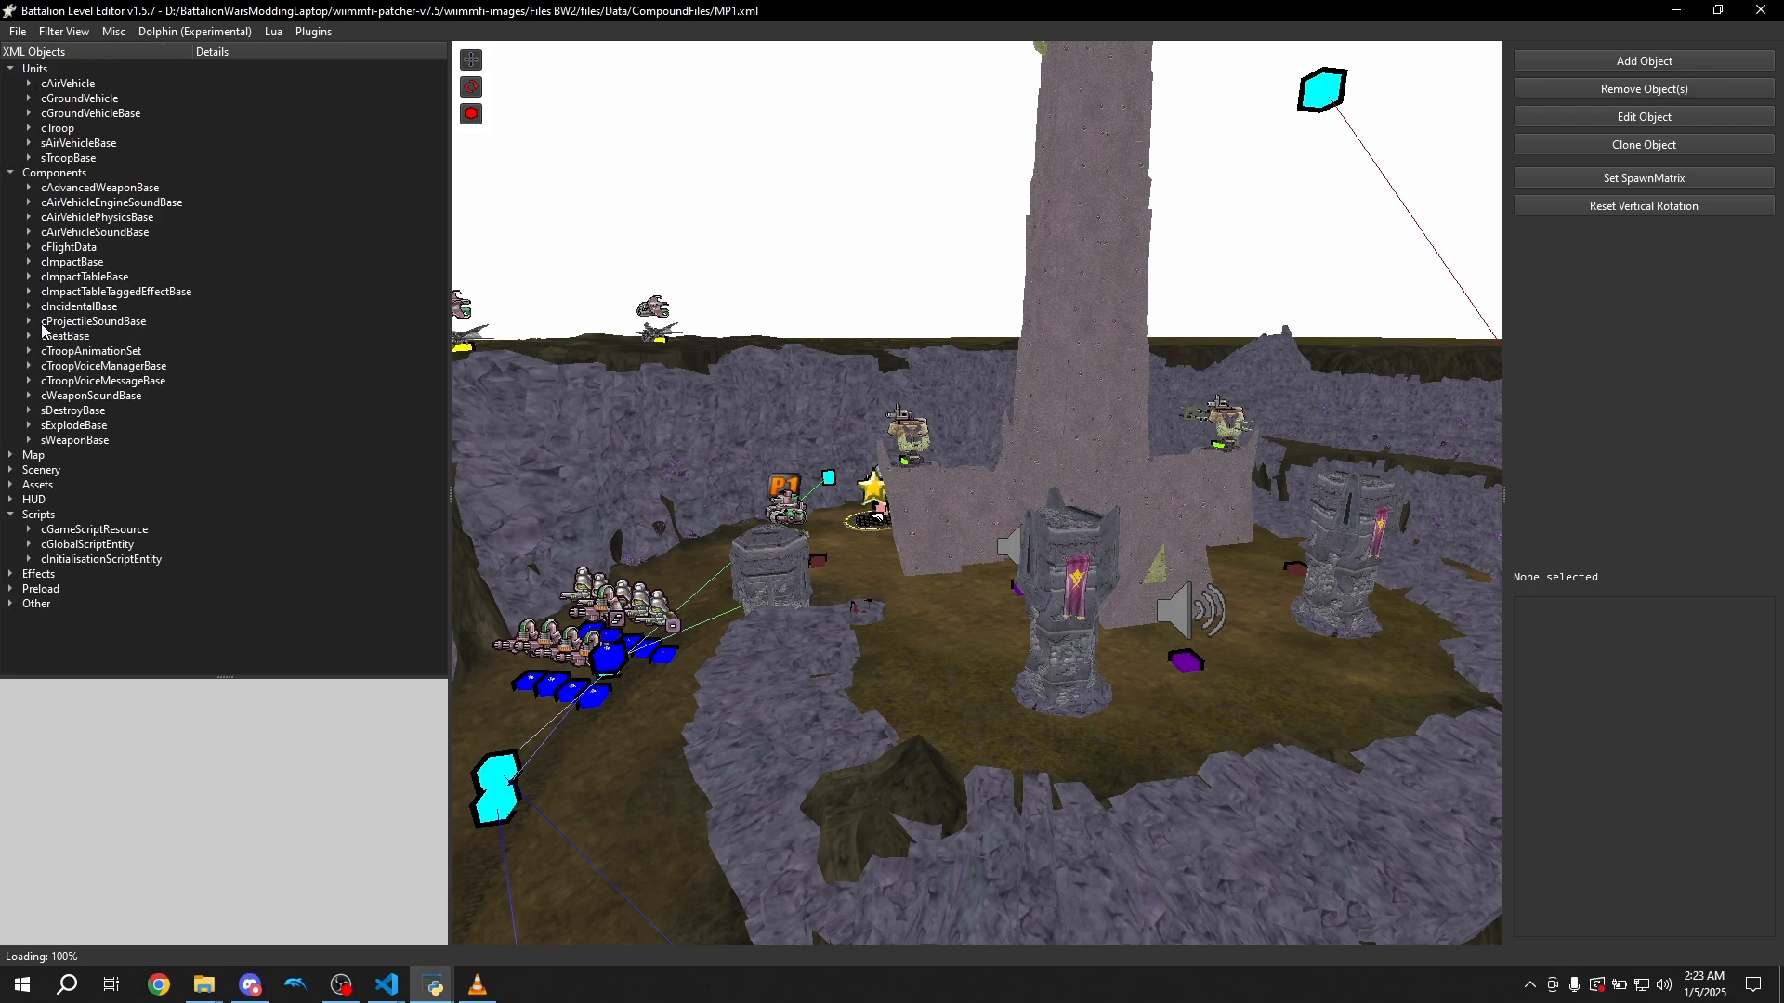
pyautogui.doubleClick(31, 456)
pyautogui.click(30, 471)
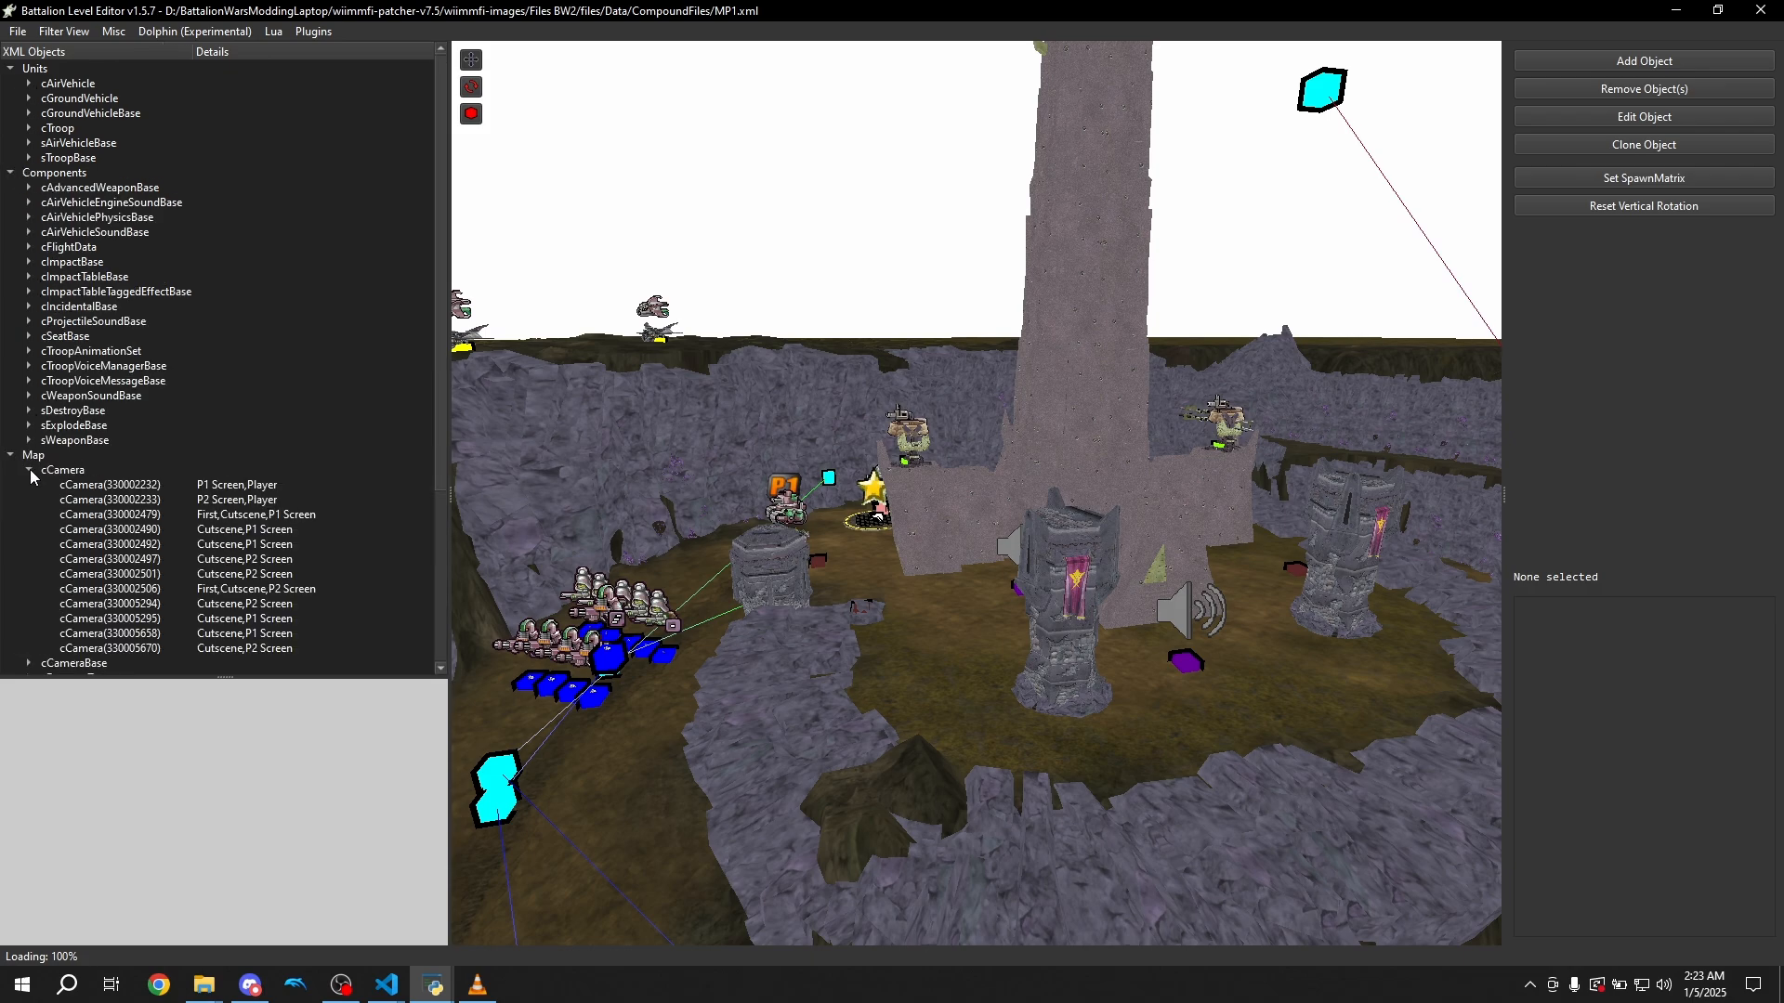
pyautogui.click(11, 172)
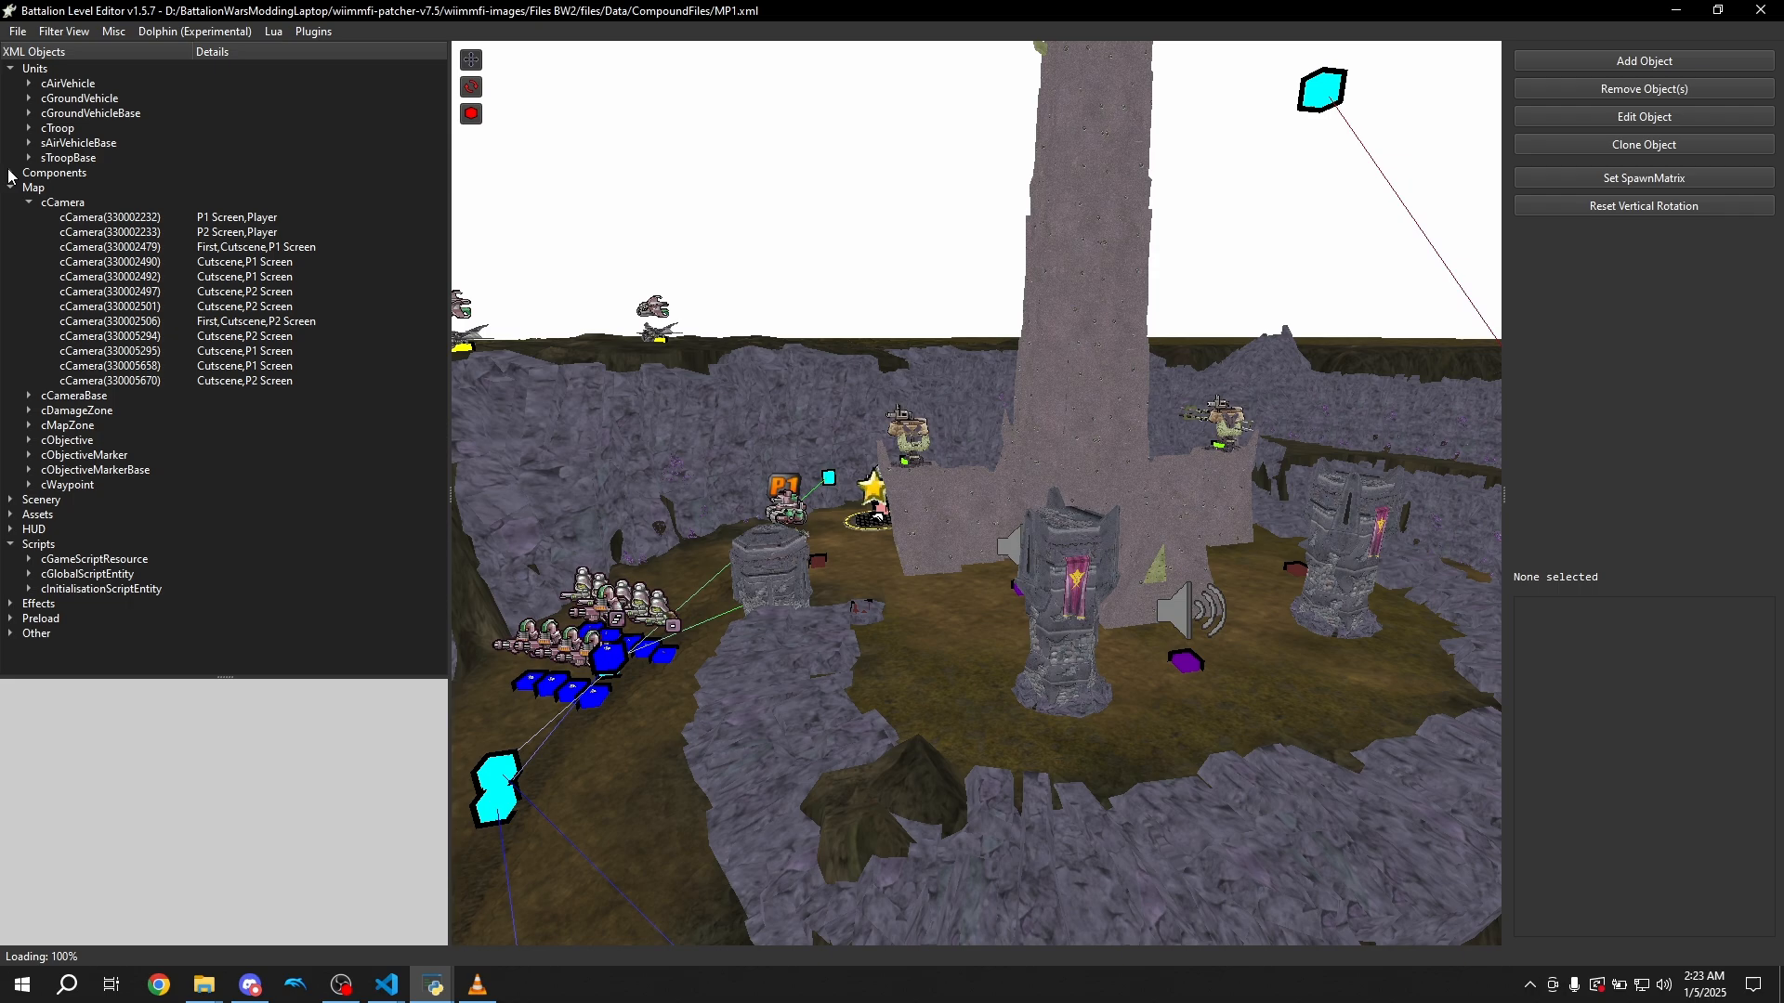
pyautogui.click(10, 68)
# Select the P1 Screen player camera, cCamera 330002232, bring it into view and open its XML data
pyautogui.moveTo(158, 136); pyautogui.dragTo(225, 136)
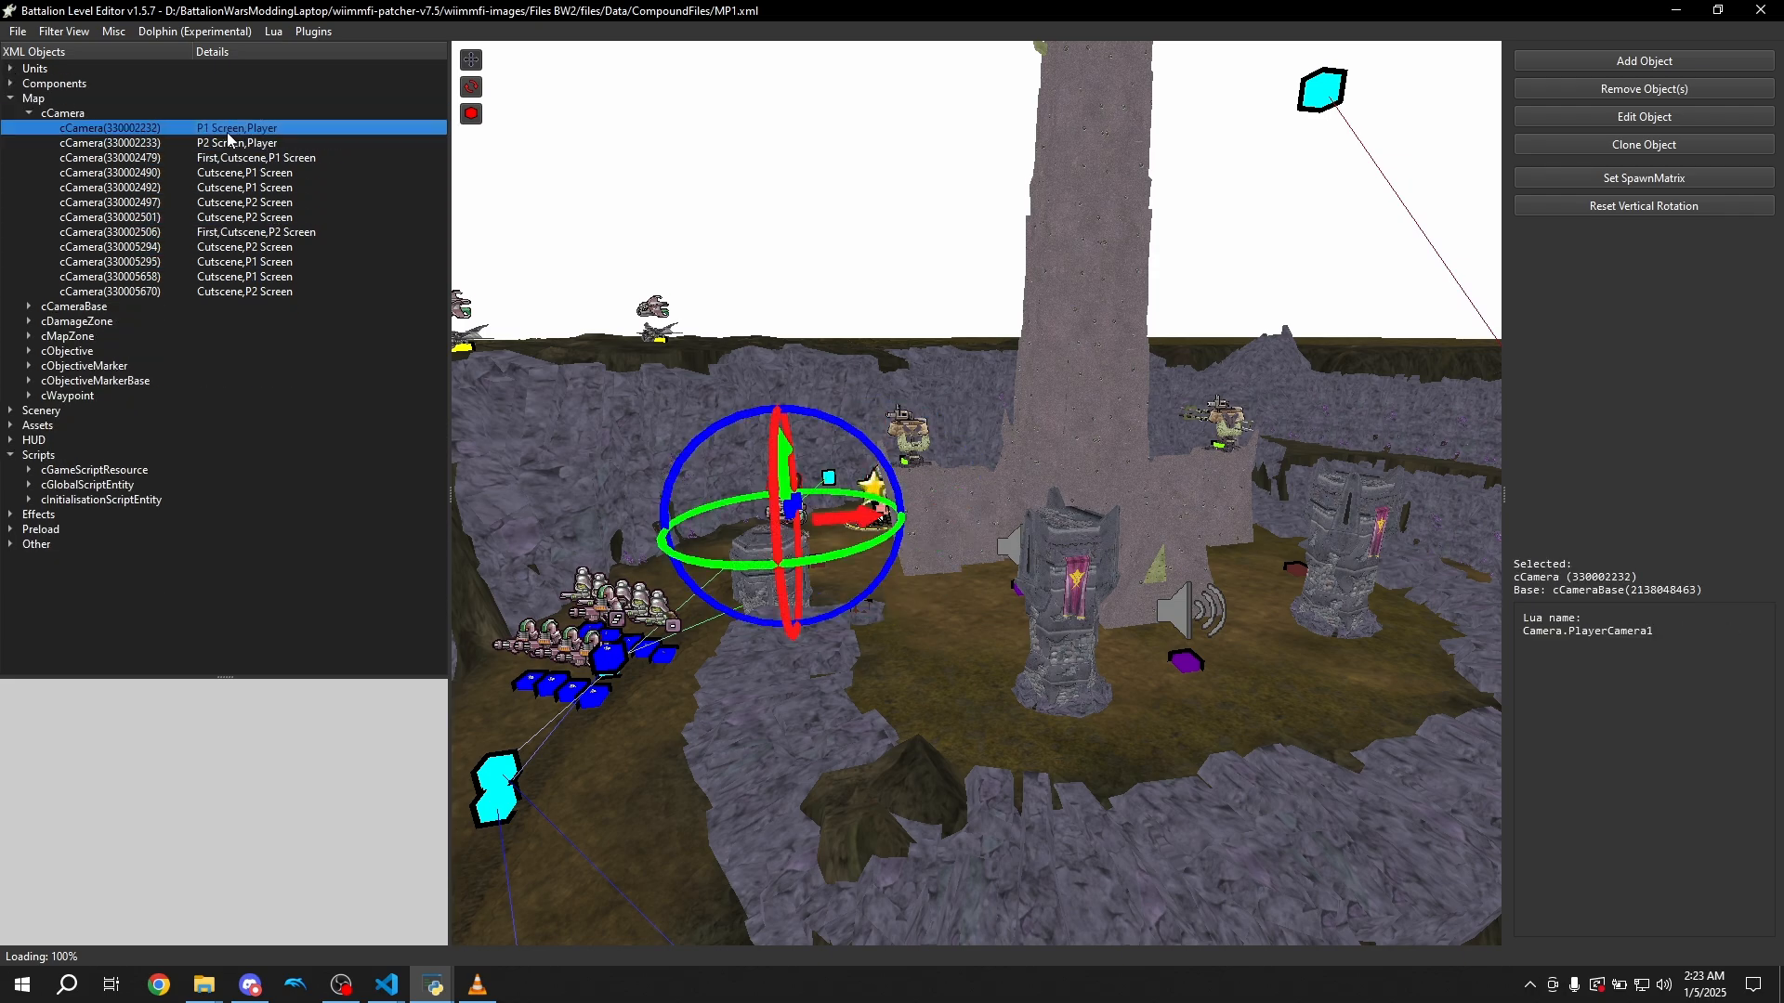
pyautogui.press('w')
pyautogui.press('a')
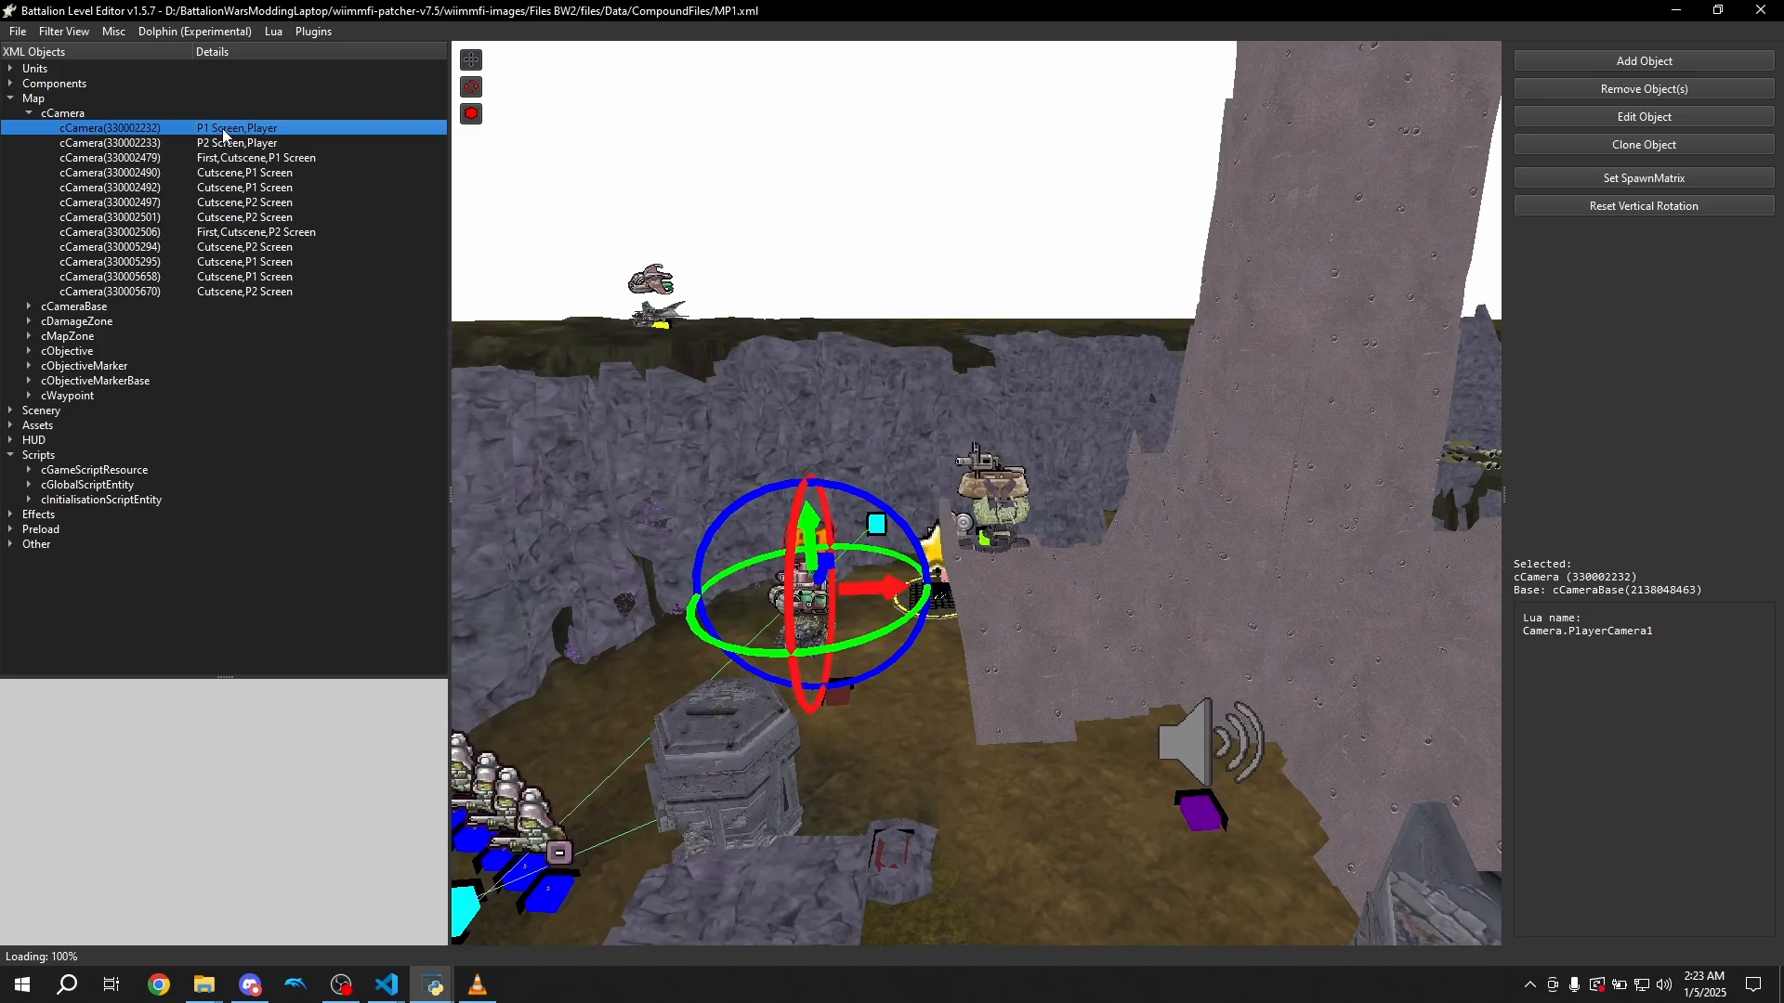
pyautogui.doubleClick(225, 132)
pyautogui.click(1538, 118)
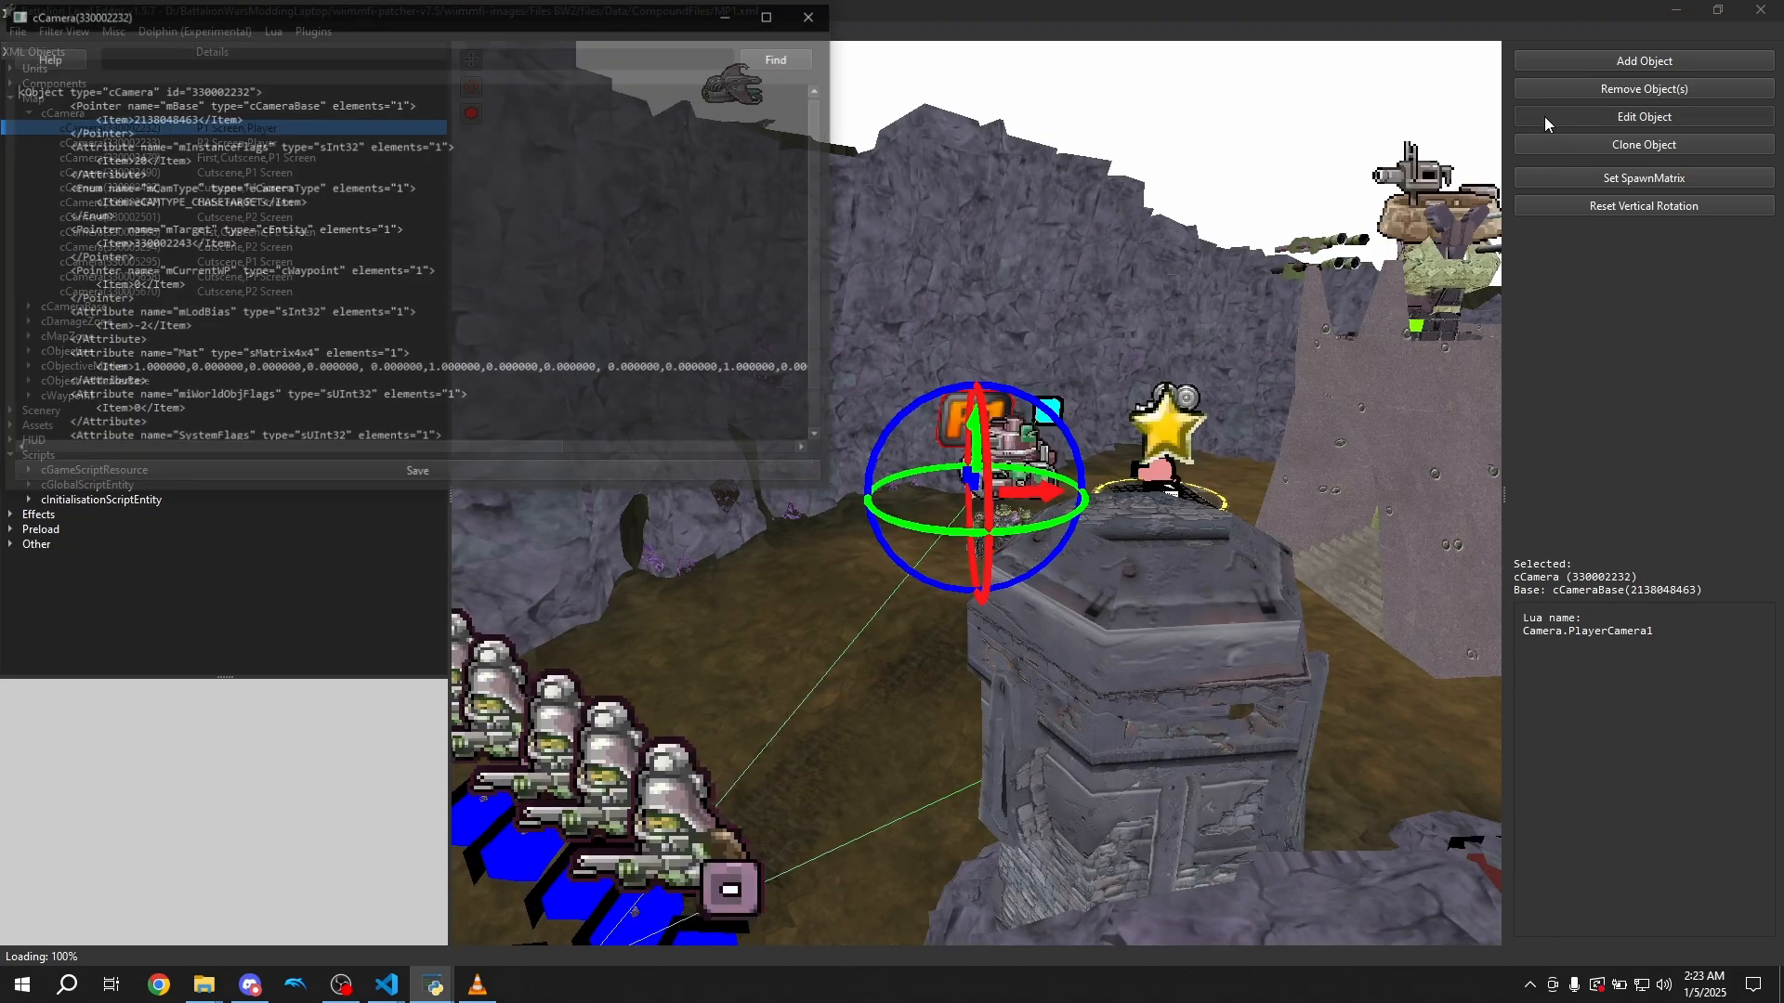
# Read through the P1 player camera's XML, examining its mInstanceFlags attribute
pyautogui.moveTo(206, 14); pyautogui.dragTo(753, 153)
pyautogui.scroll(-2, 752, 268)
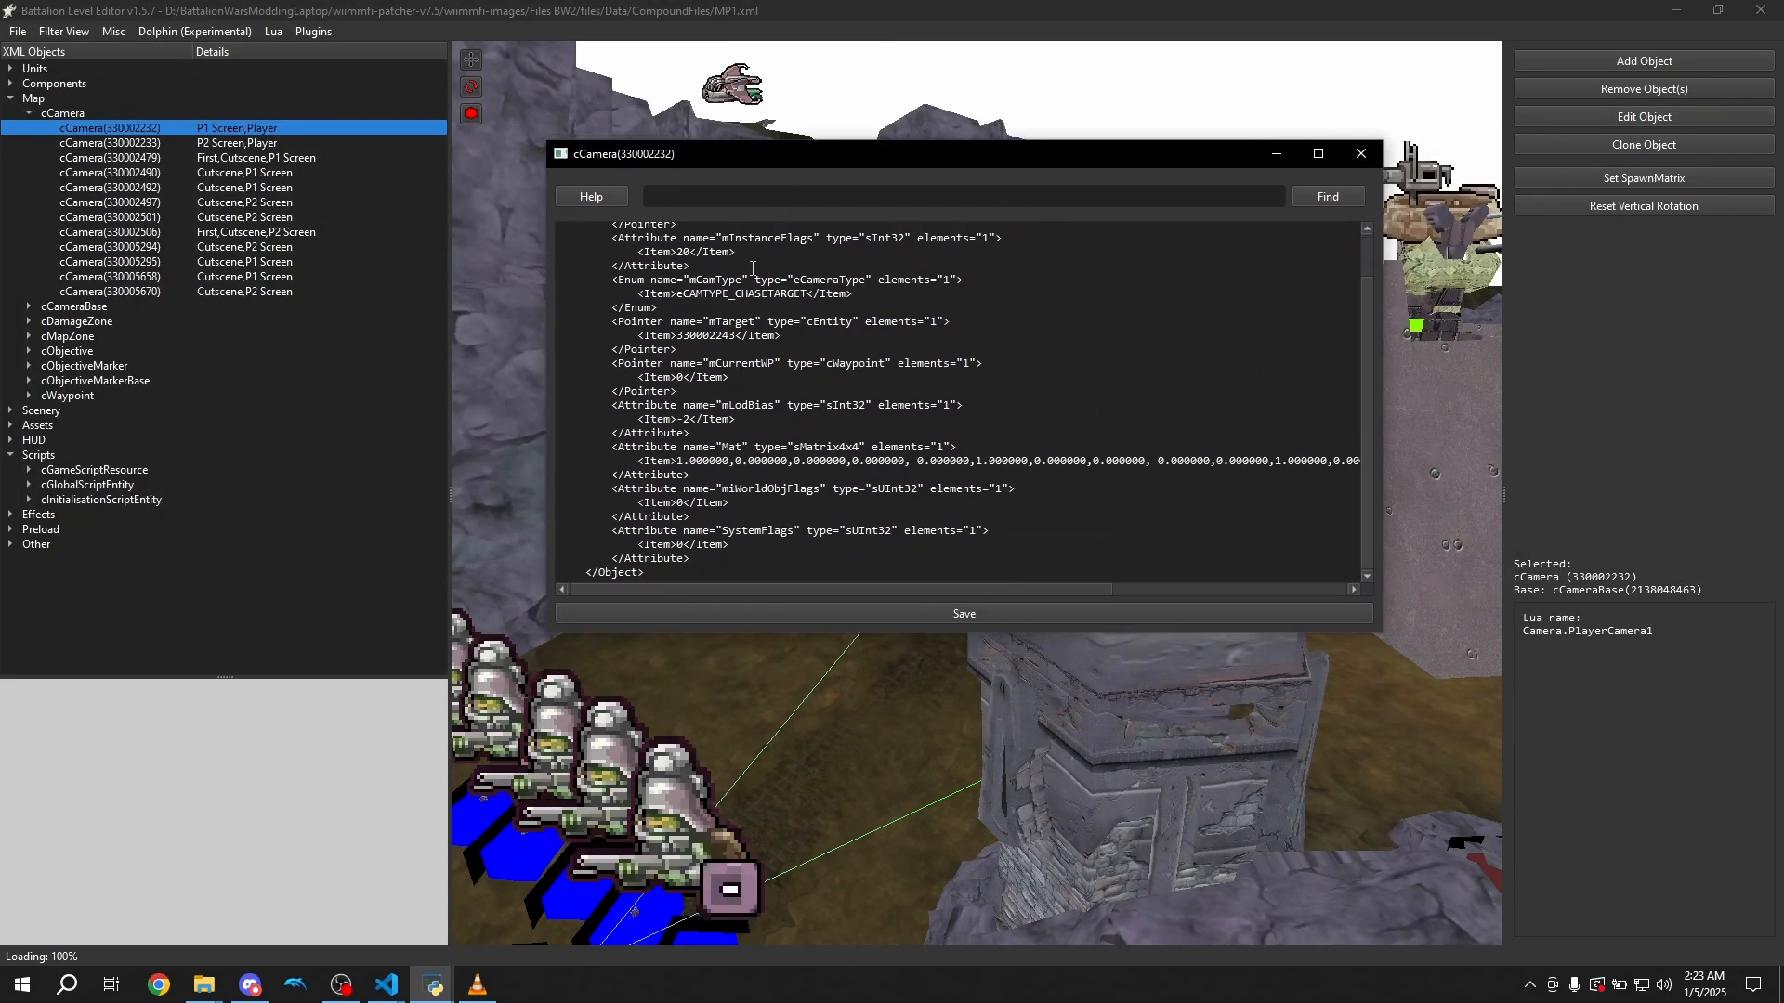
pyautogui.scroll(2, 728, 455)
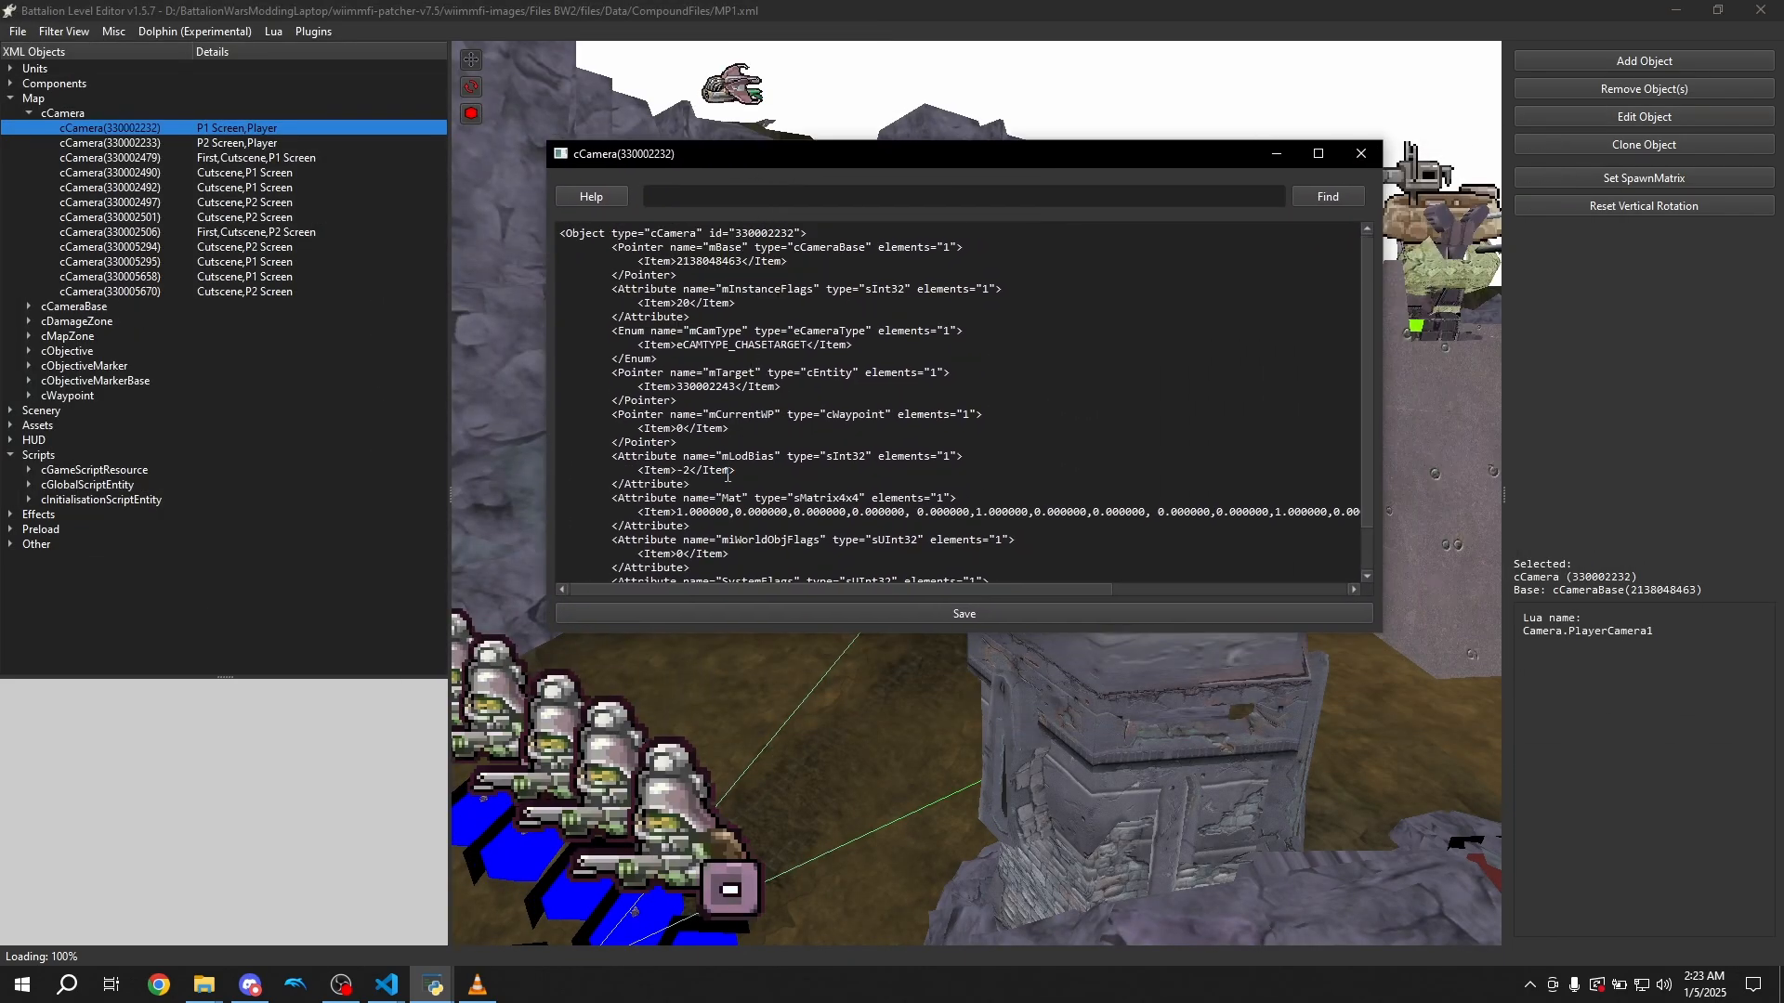
pyautogui.doubleClick(681, 304)
pyautogui.moveTo(794, 289); pyautogui.dragTo(810, 289)
# Select the P1 cutscene camera, cCamera 330005658, and survey the base around the P1 start from above
pyautogui.click(267, 291)
pyautogui.click(254, 278)
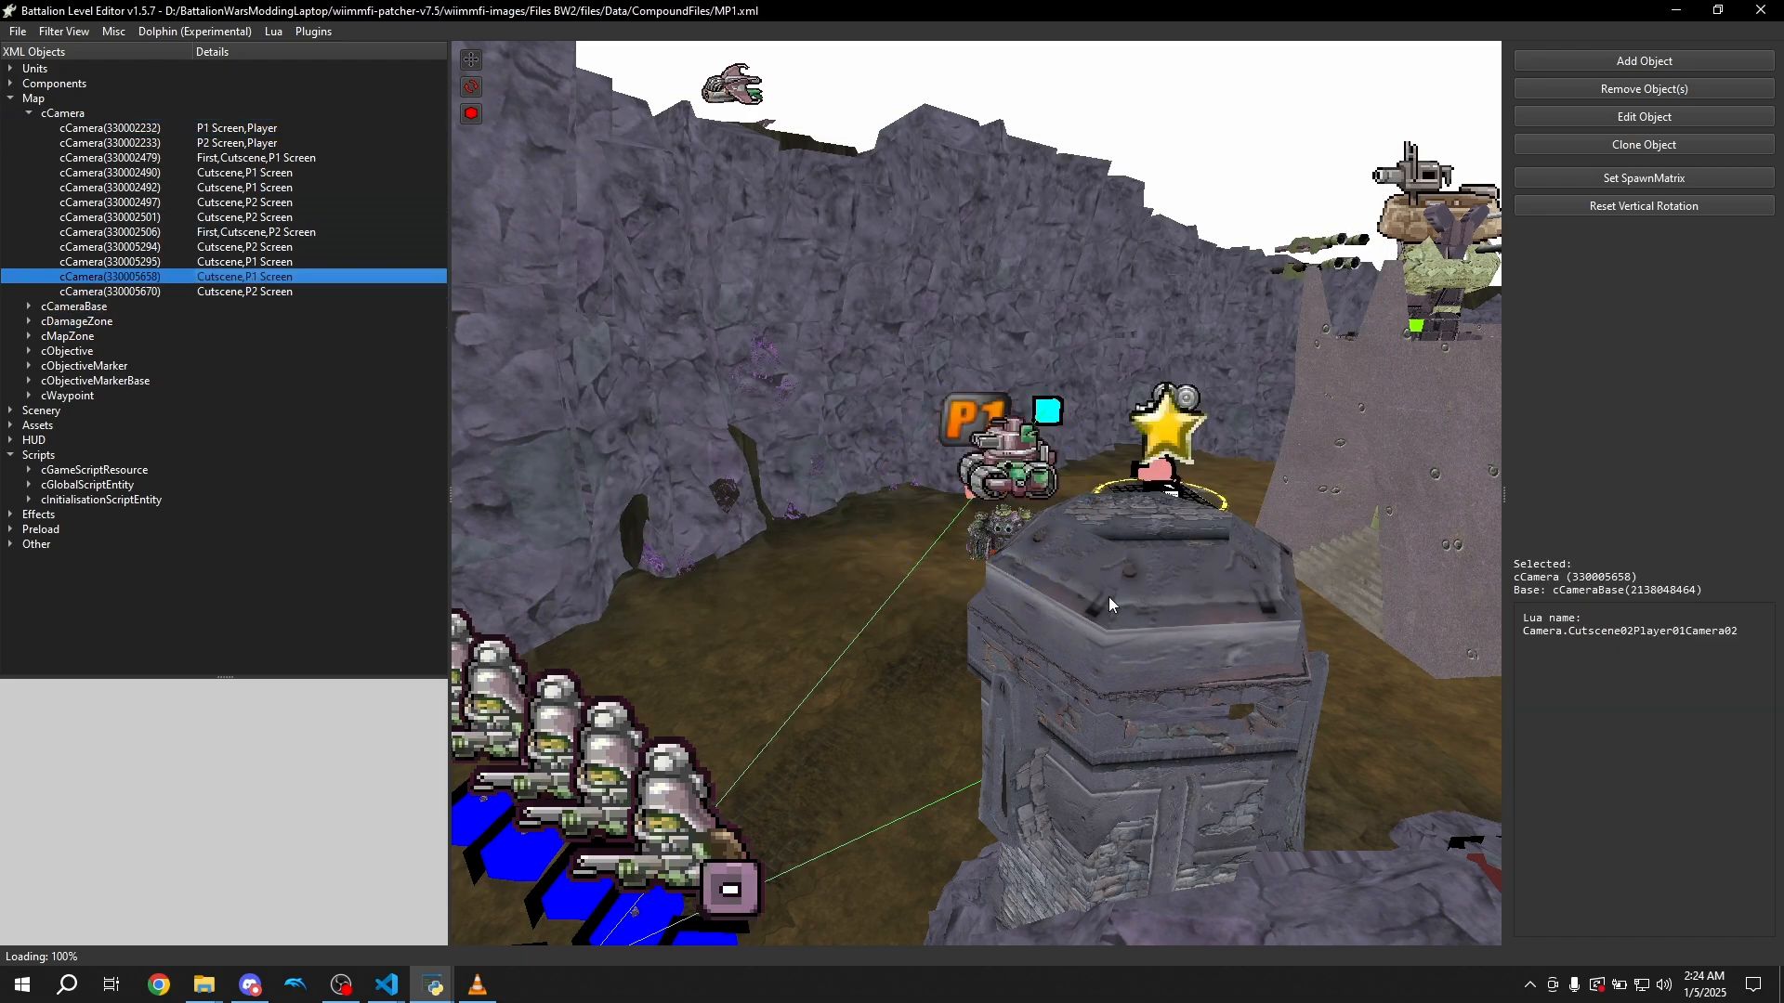
pyautogui.moveTo(944, 559); pyautogui.dragTo(1091, 619, button='right')
pyautogui.press('q')
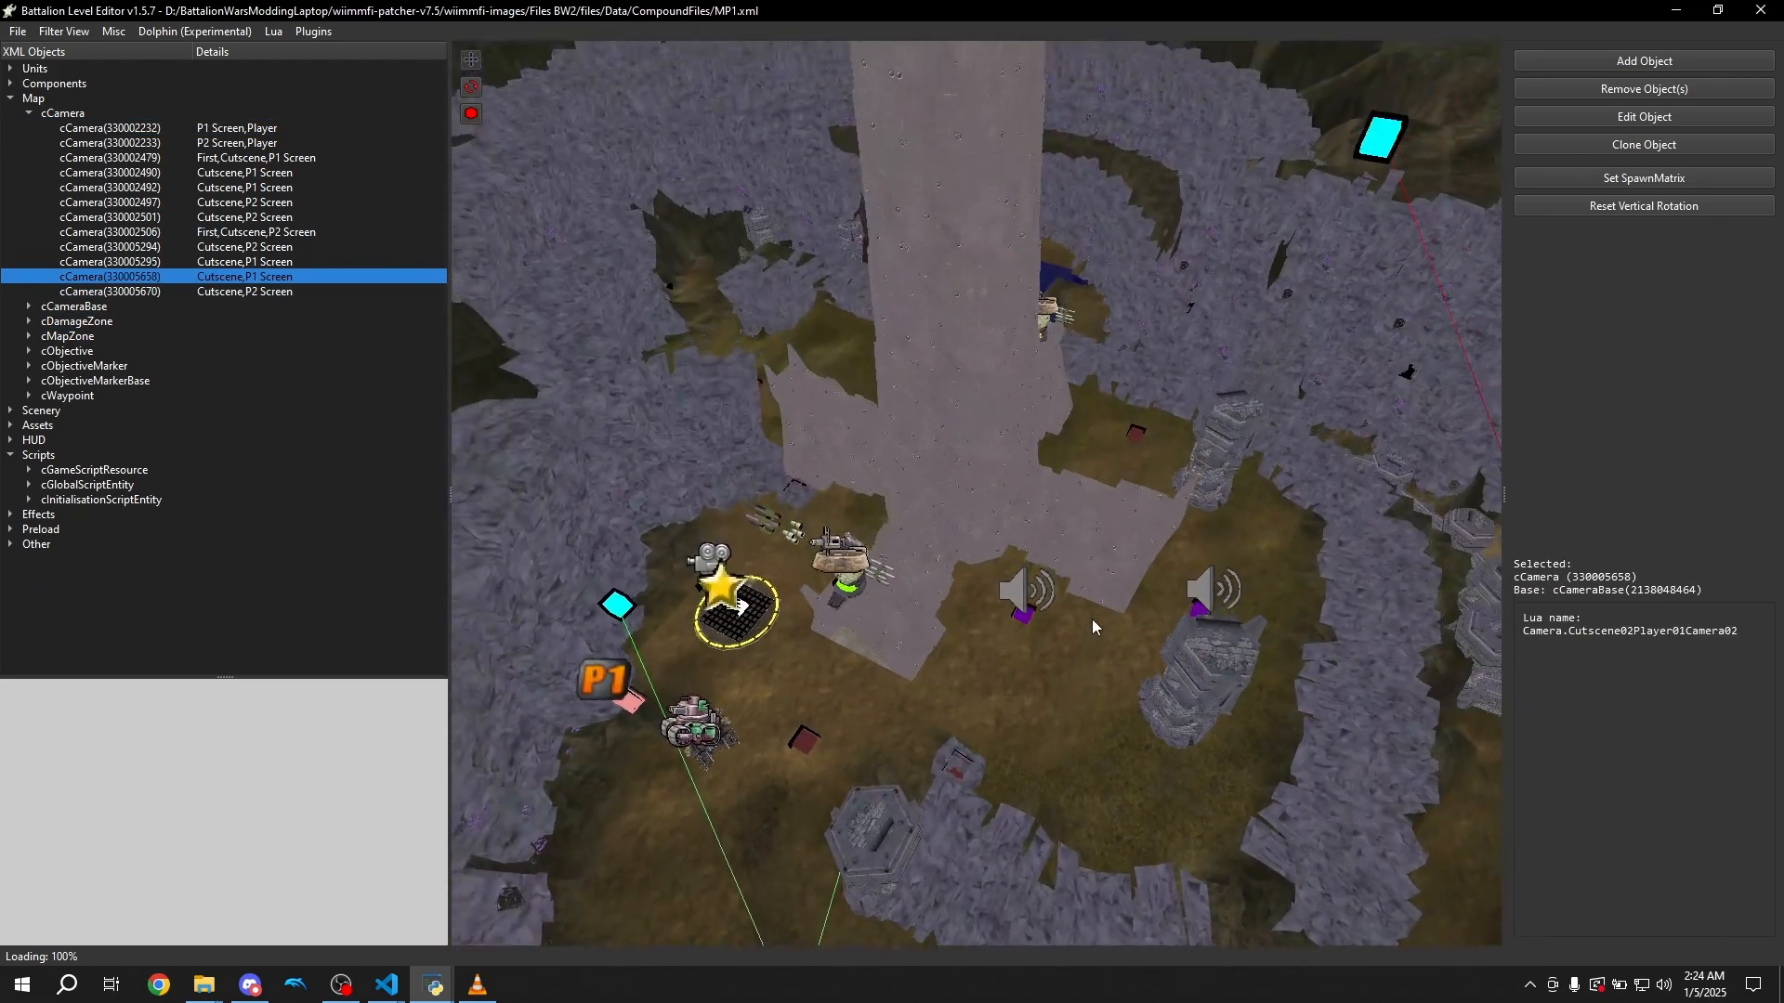
pyautogui.press('w')
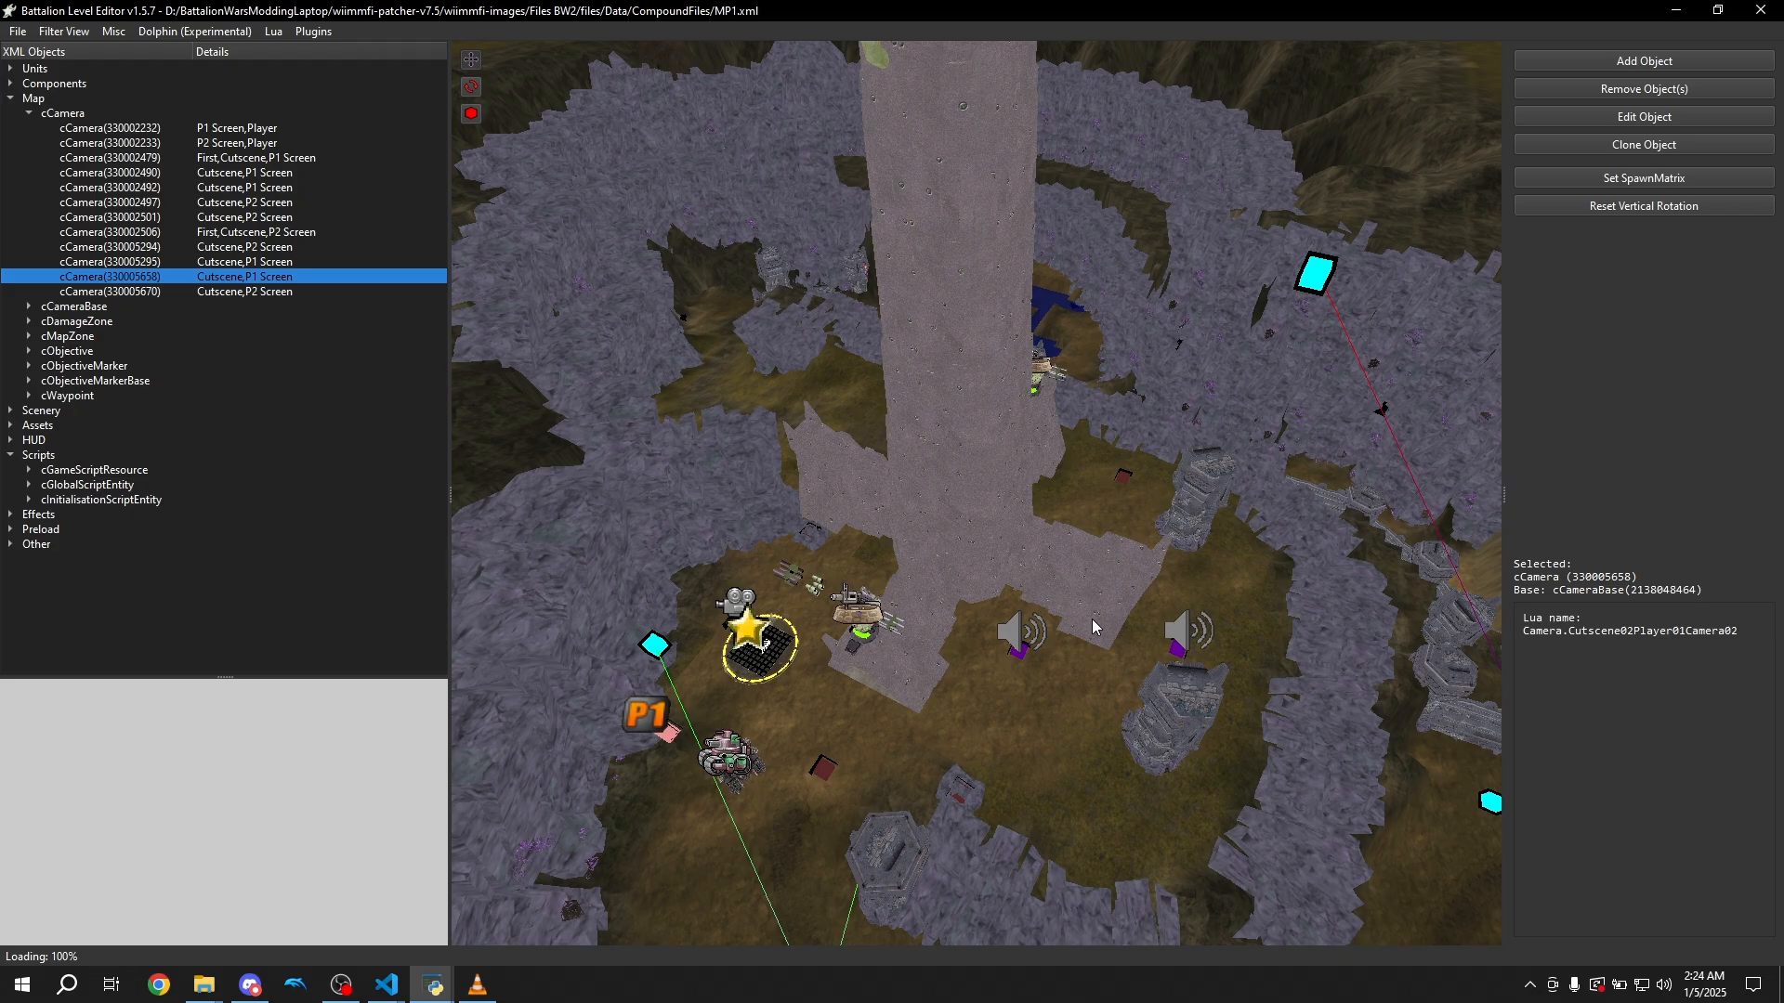
# Fly across the level to examine the troops, waypoints and aircraft along the cliff wall
pyautogui.press('w')
pyautogui.moveTo(1093, 624); pyautogui.dragTo(1240, 537, button='right')
pyautogui.press('w')
pyautogui.moveTo(1106, 643); pyautogui.dragTo(1200, 667, button='right')
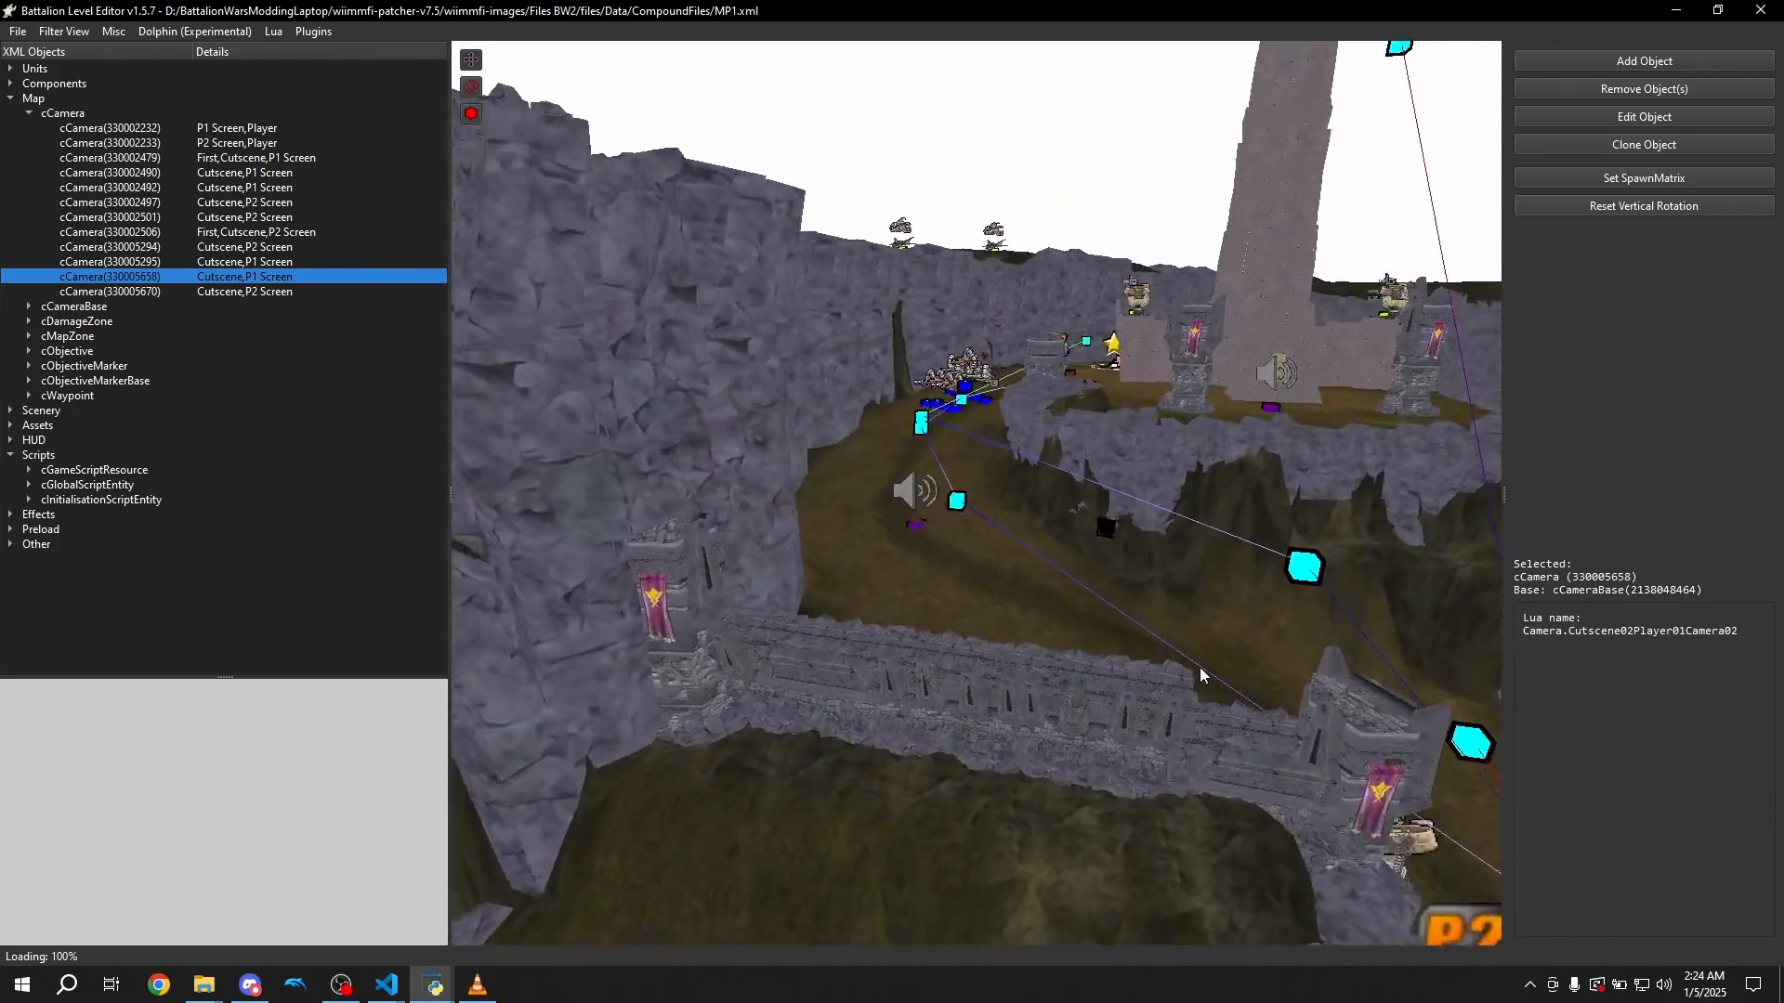
pyautogui.press('w')
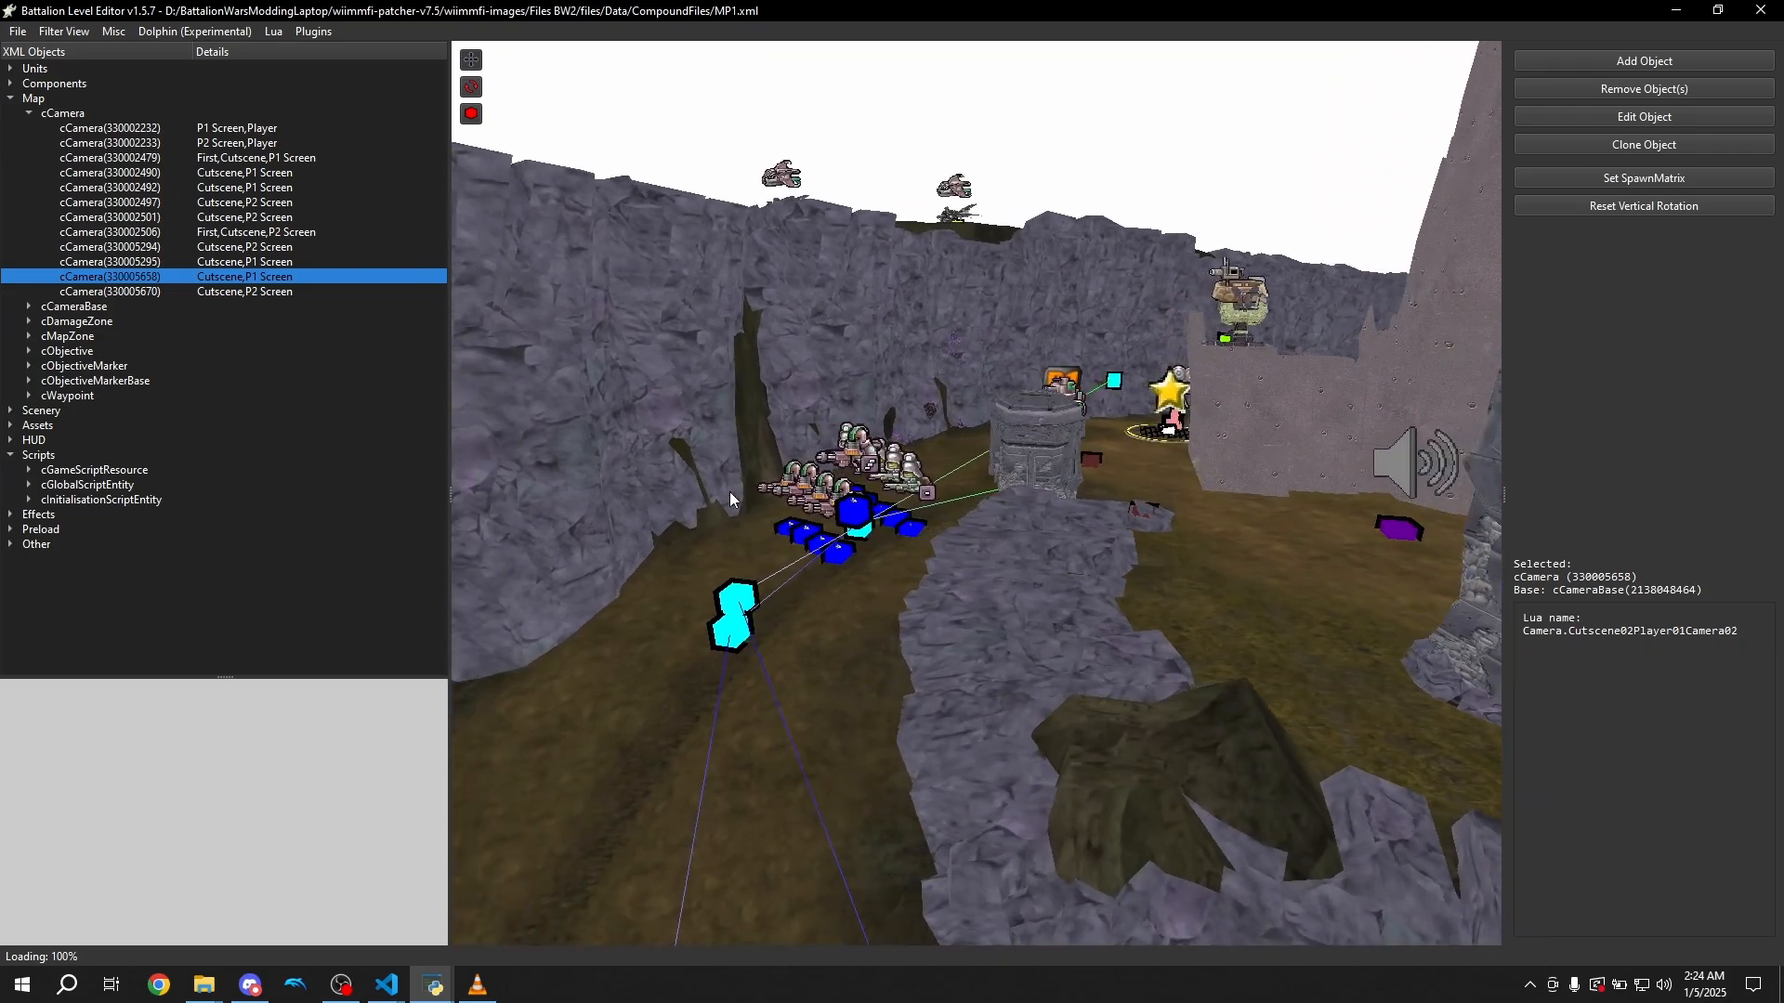
pyautogui.press('s')
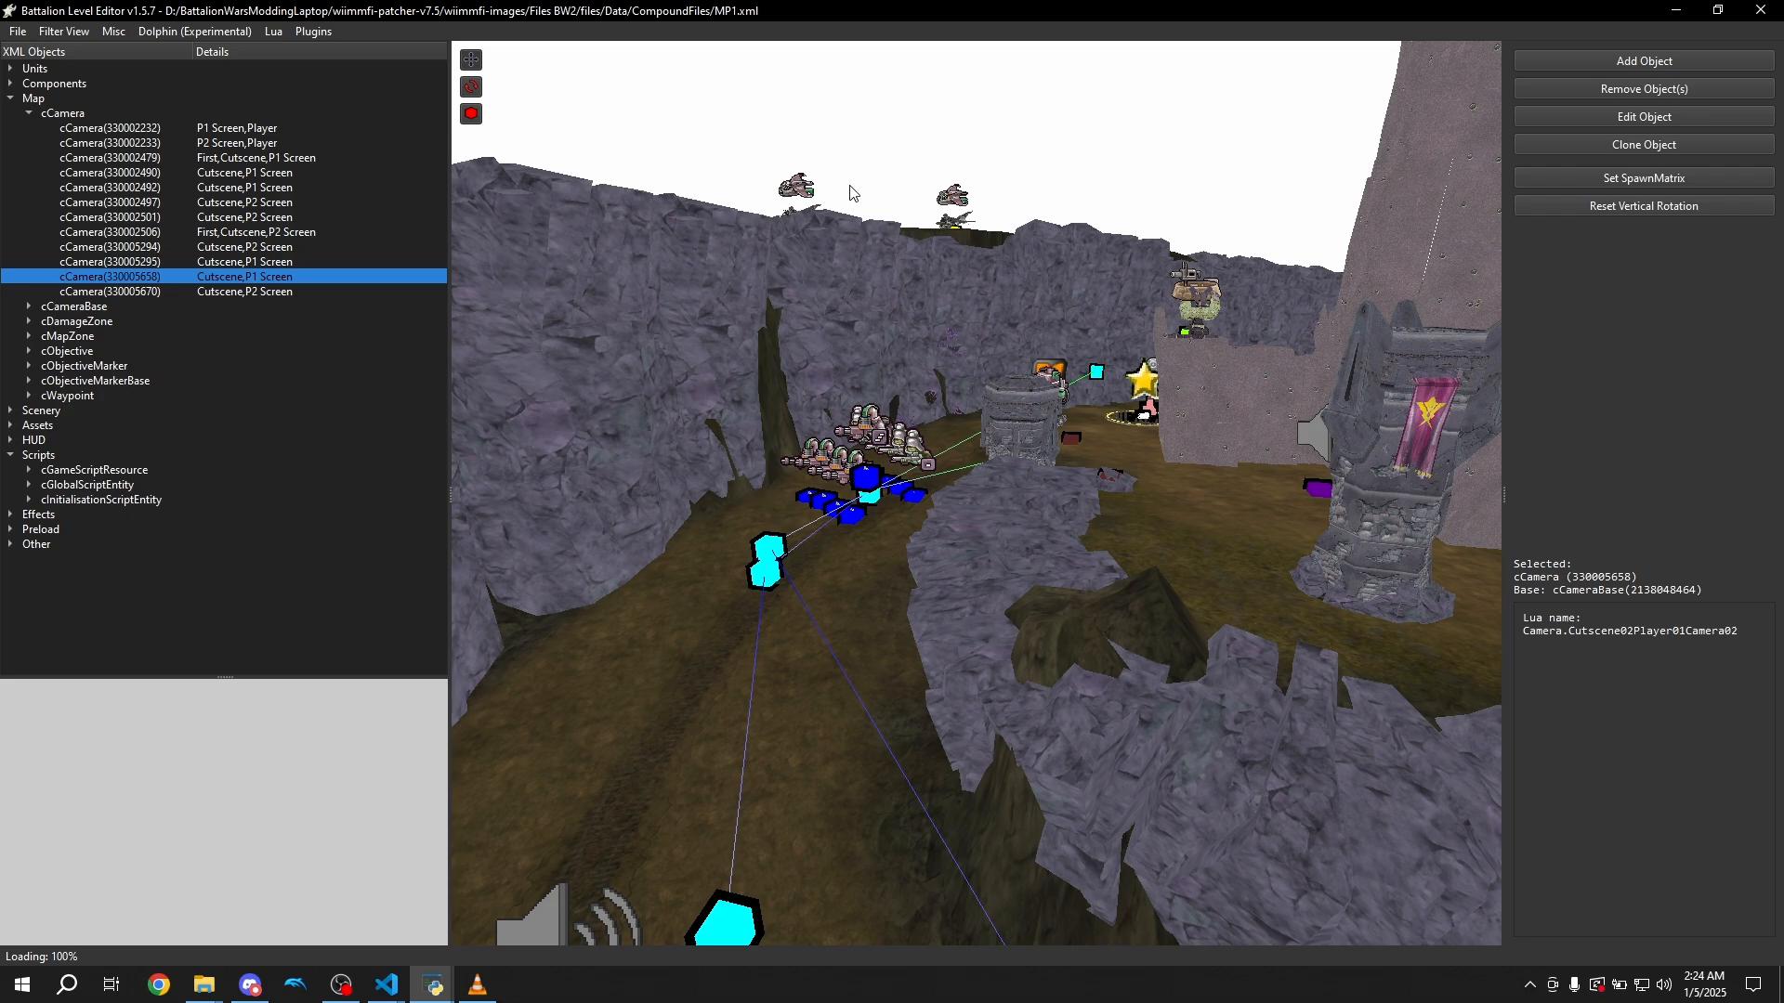
# Clear the open editor windows off the screen and open the battalion-level-editor folder on the desktop
pyautogui.click(429, 987)
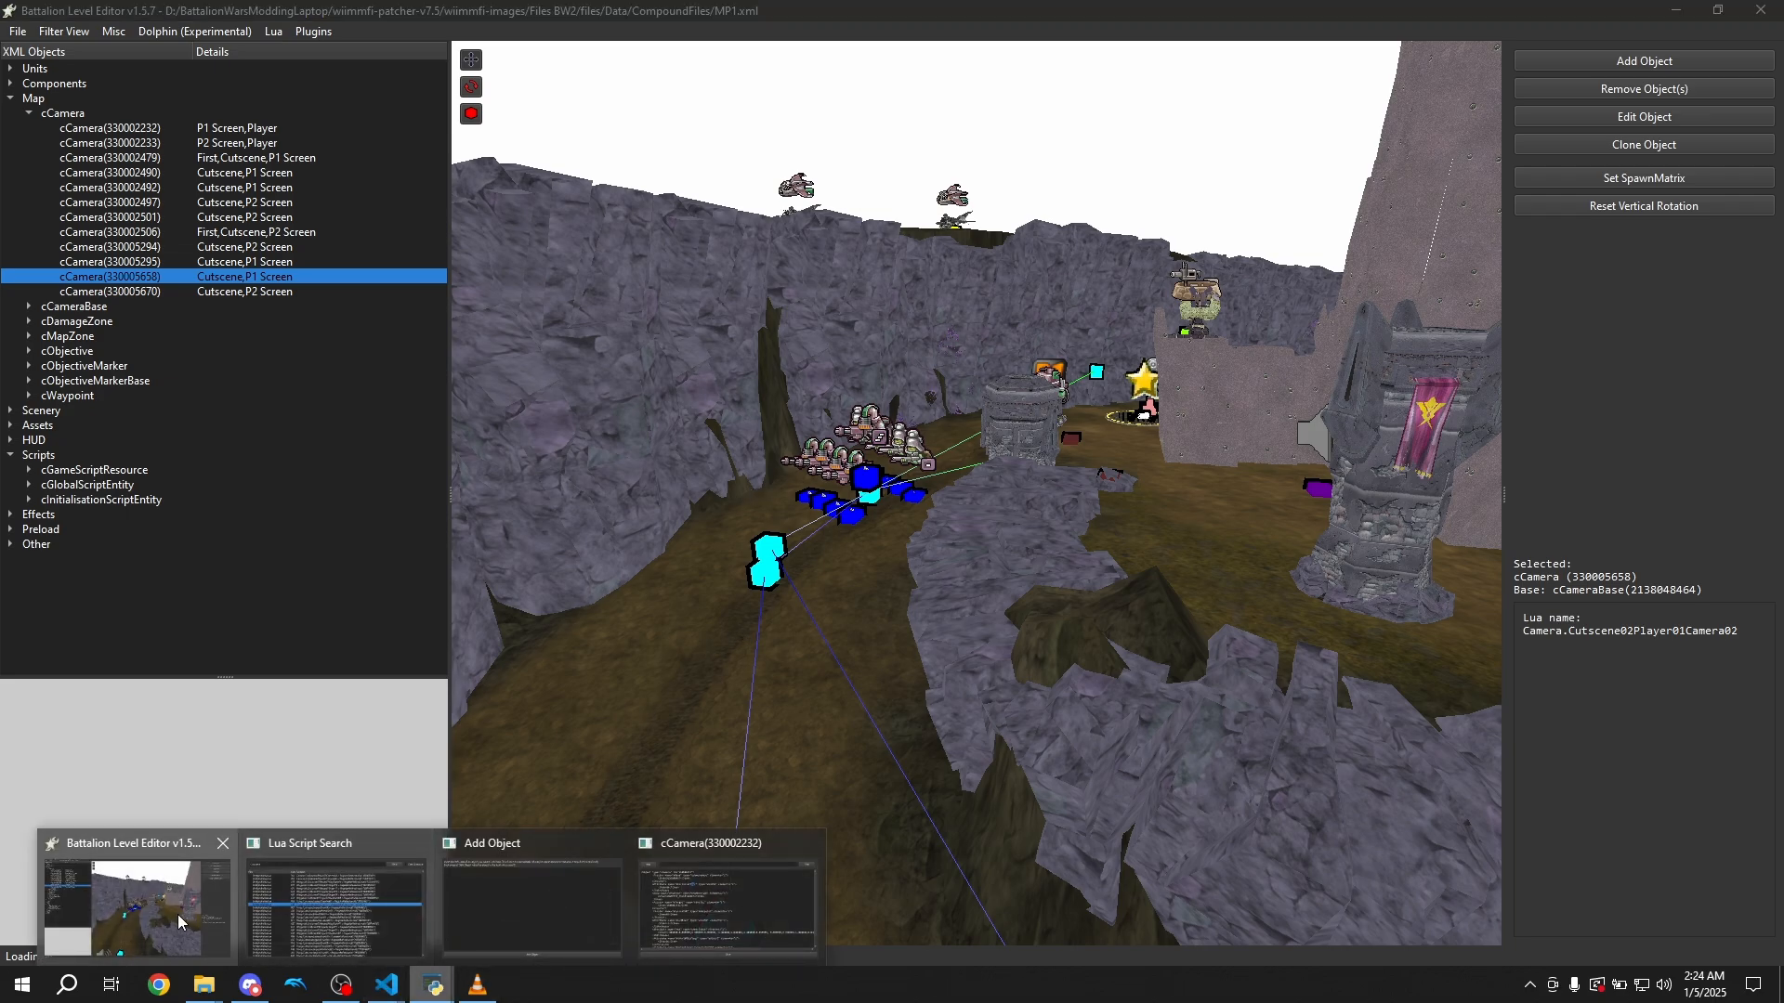
pyautogui.moveTo(200, 989)
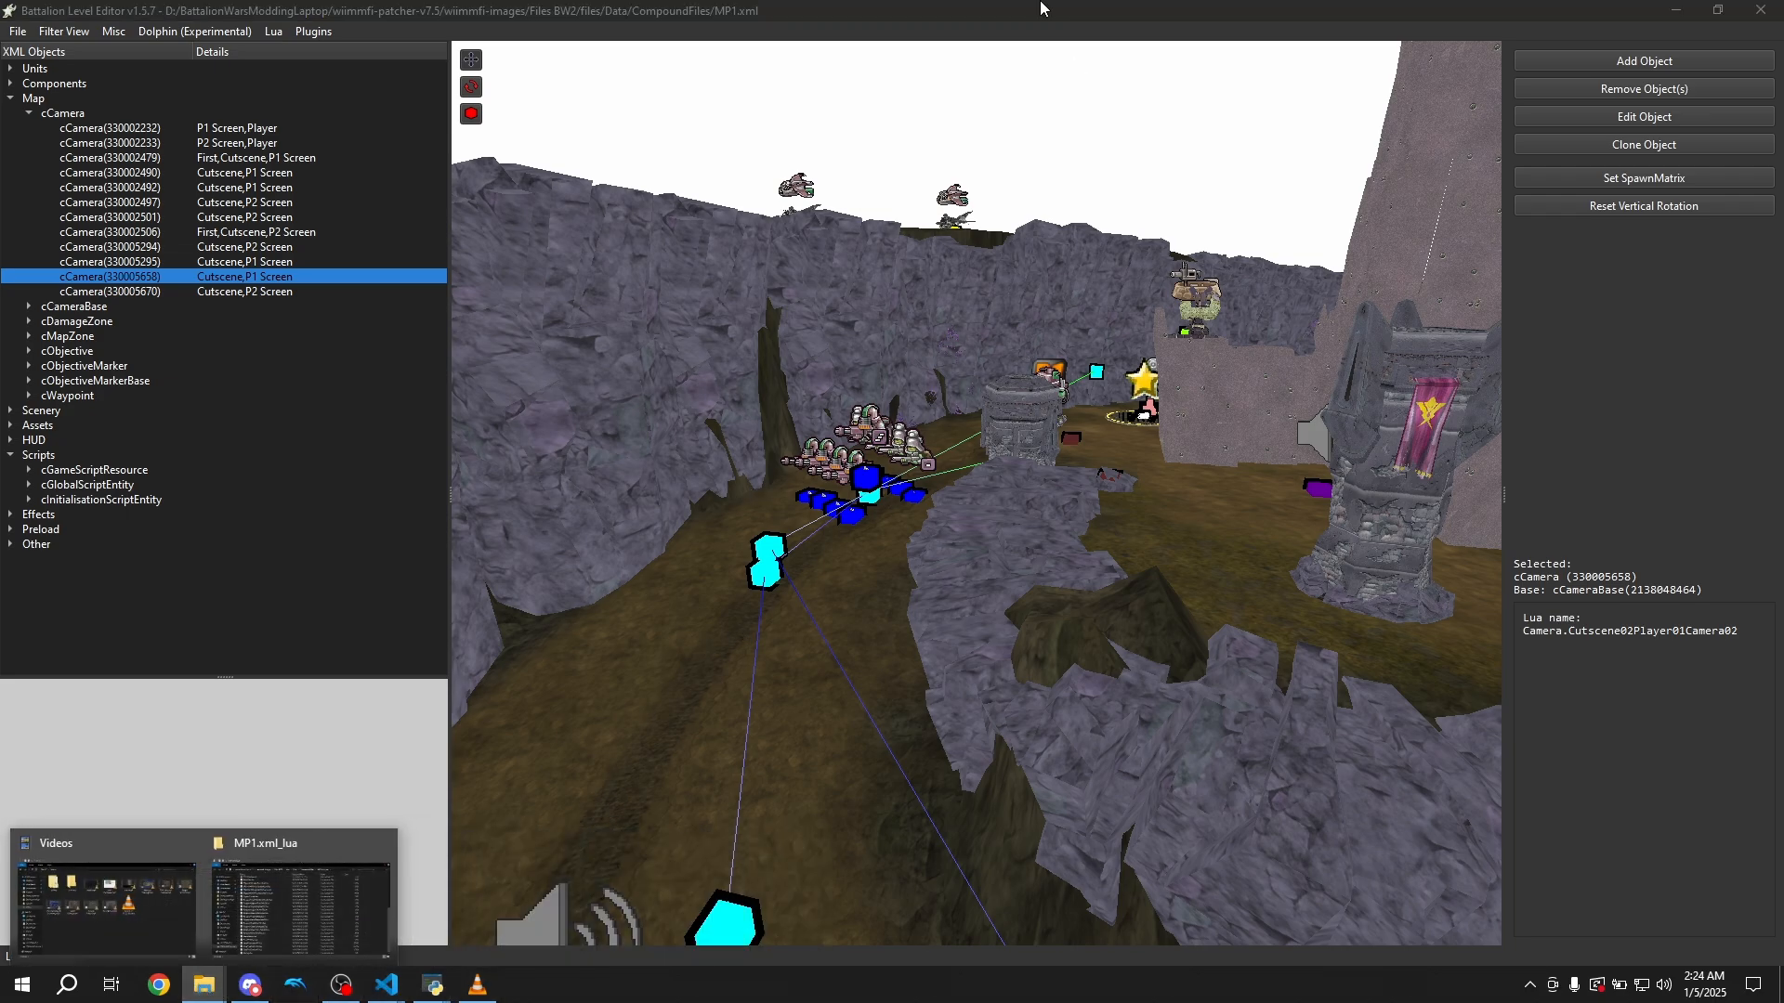
pyautogui.click(1676, 10)
pyautogui.rightClick(432, 985)
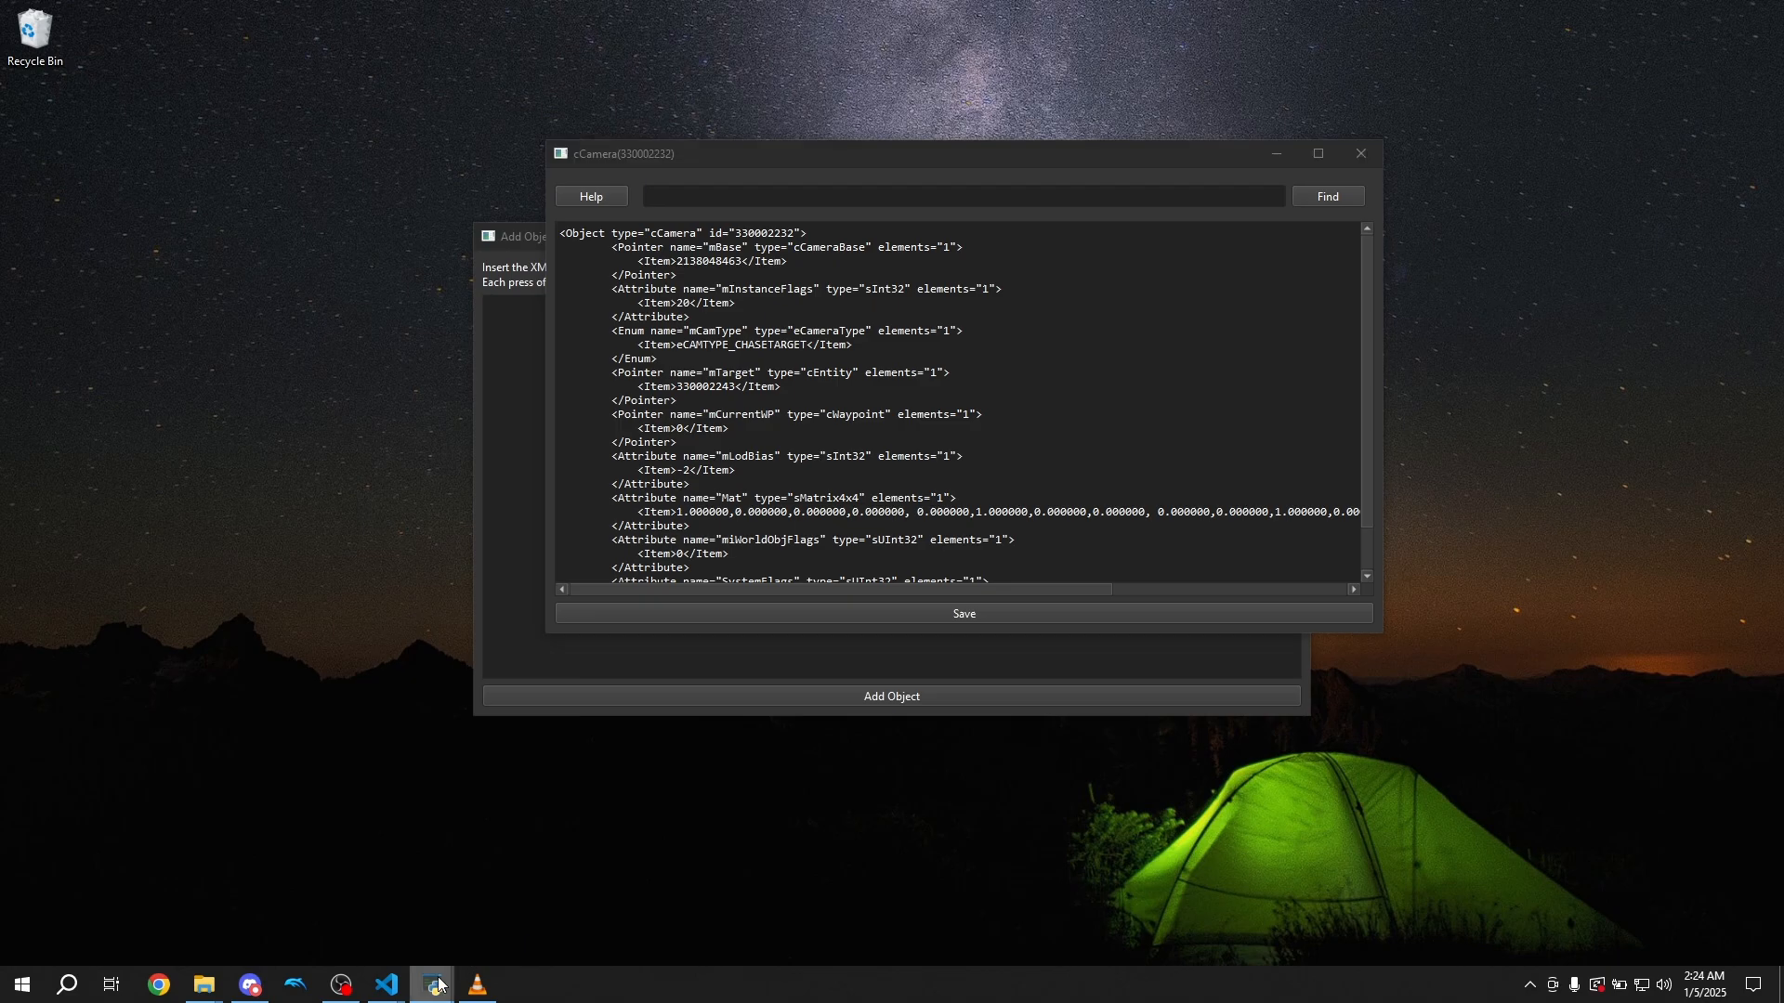
pyautogui.click(409, 944)
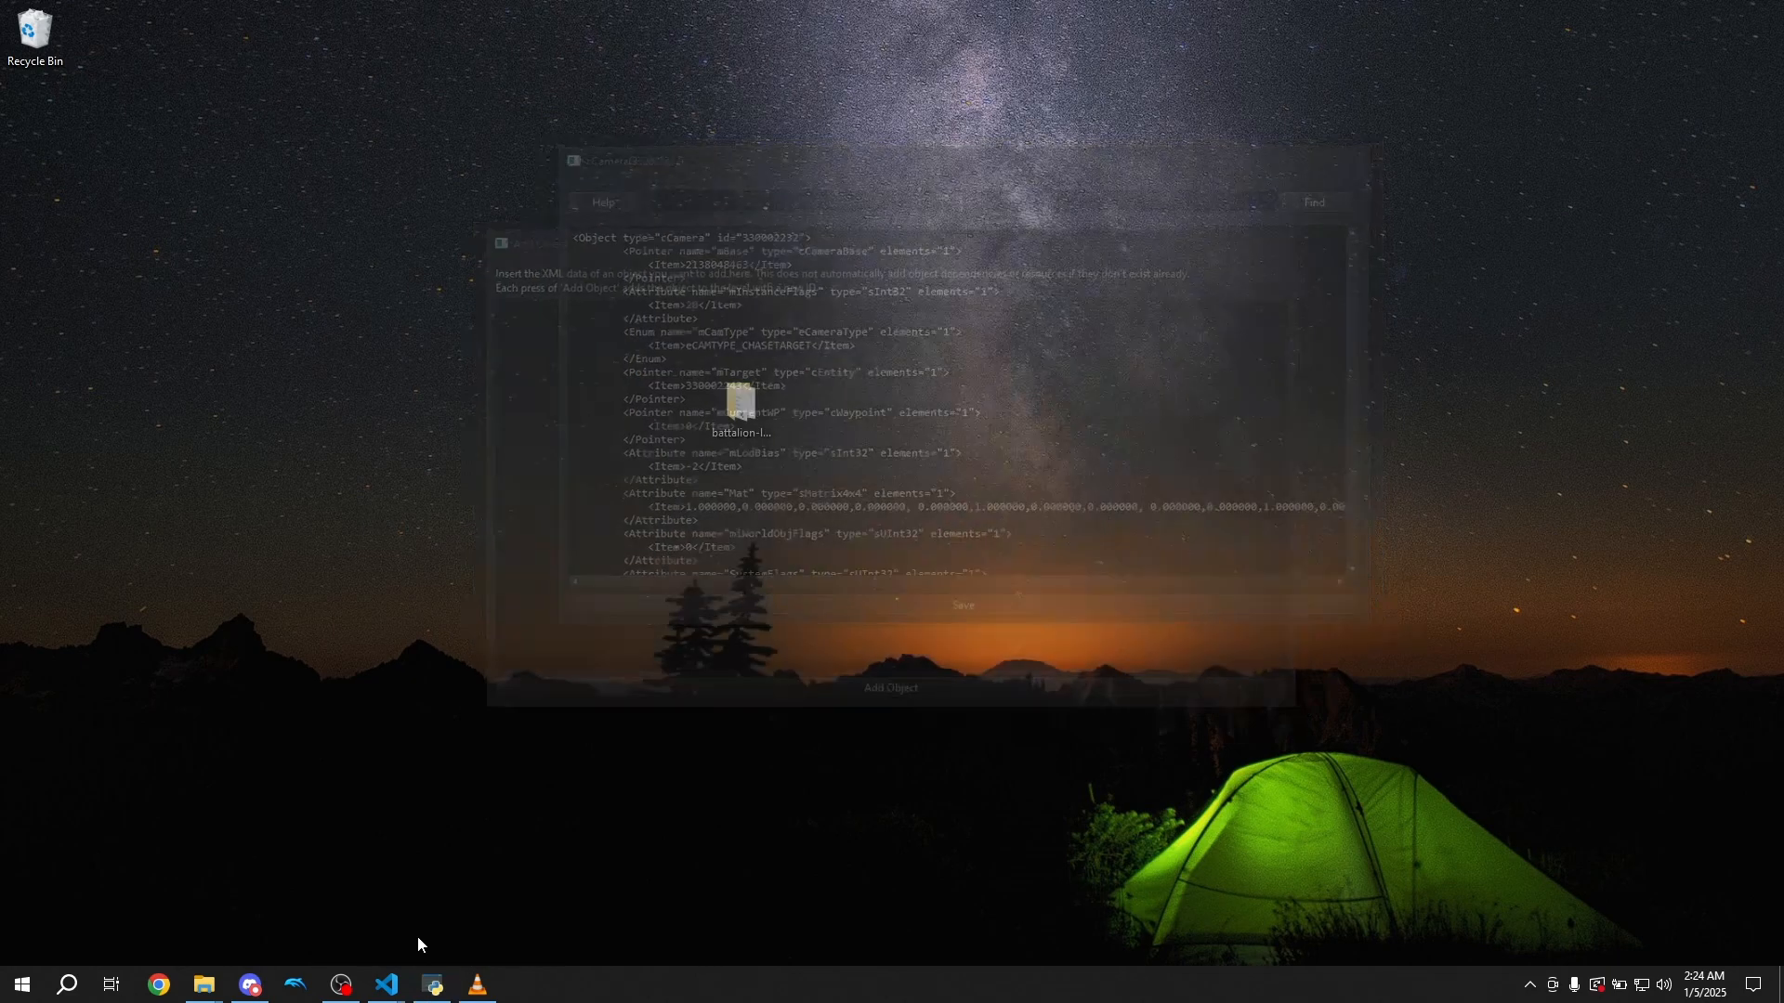
pyautogui.doubleClick(730, 409)
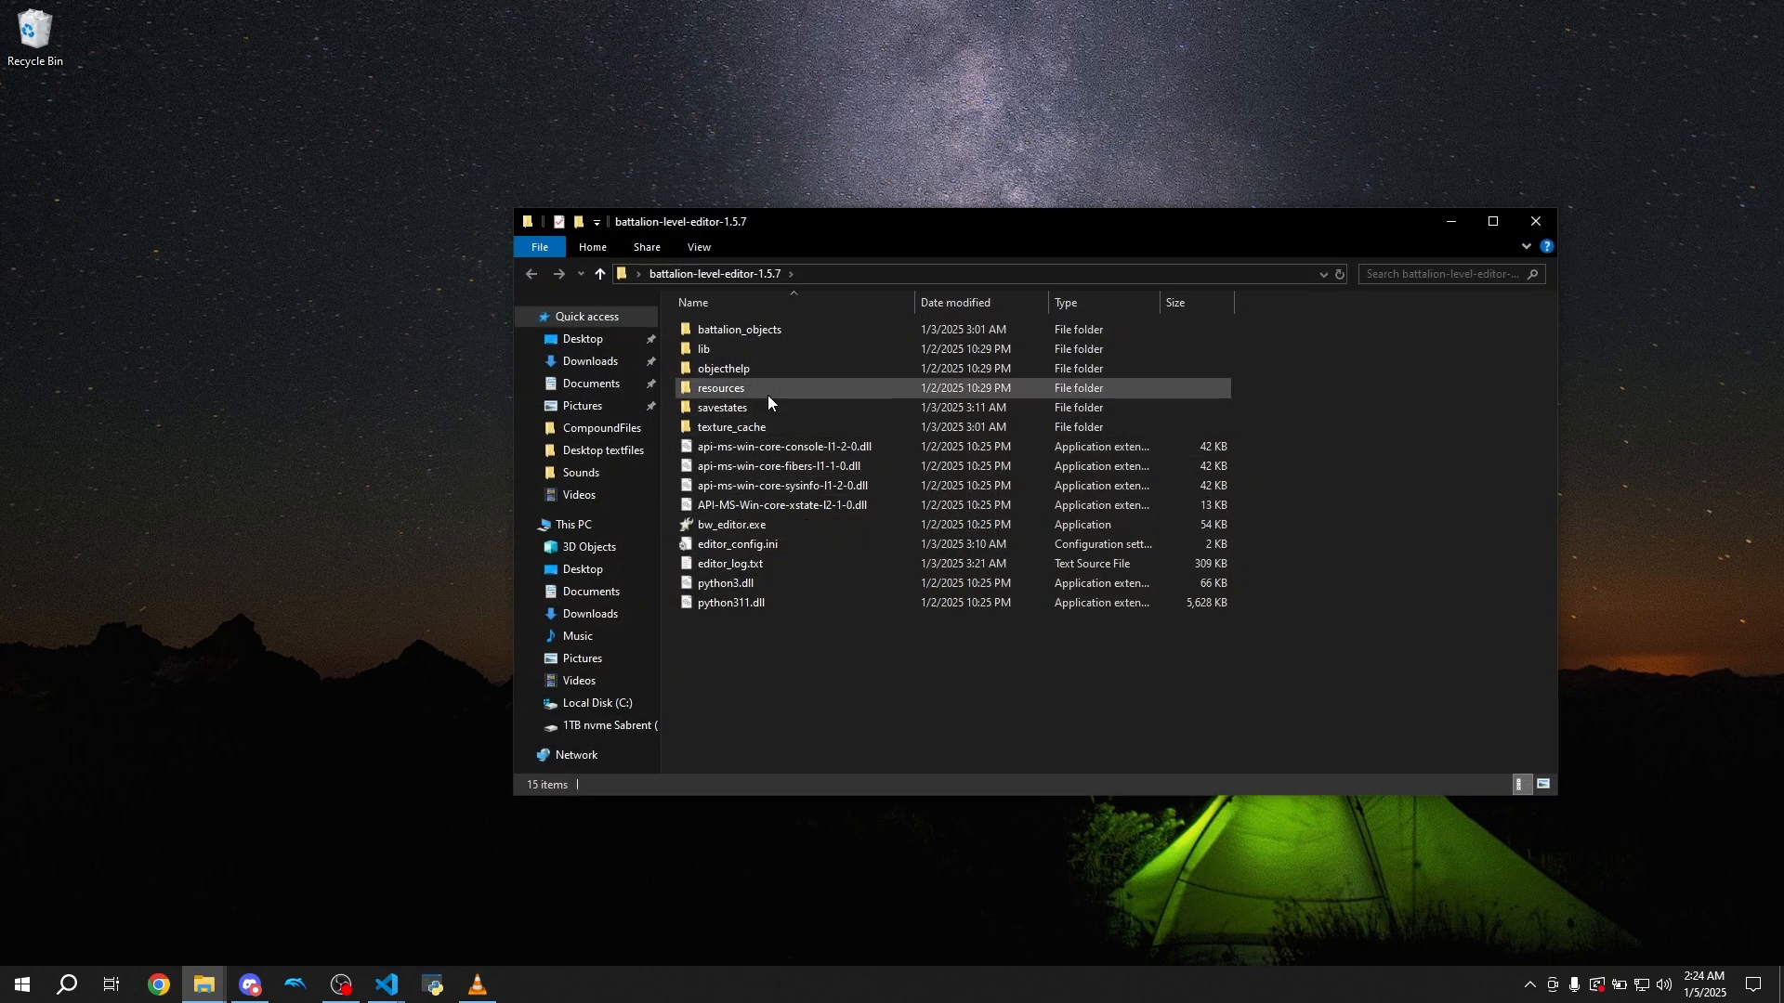
# Launch bw_editor.exe and open editor_config.ini from the same folder
pyautogui.doubleClick(745, 526)
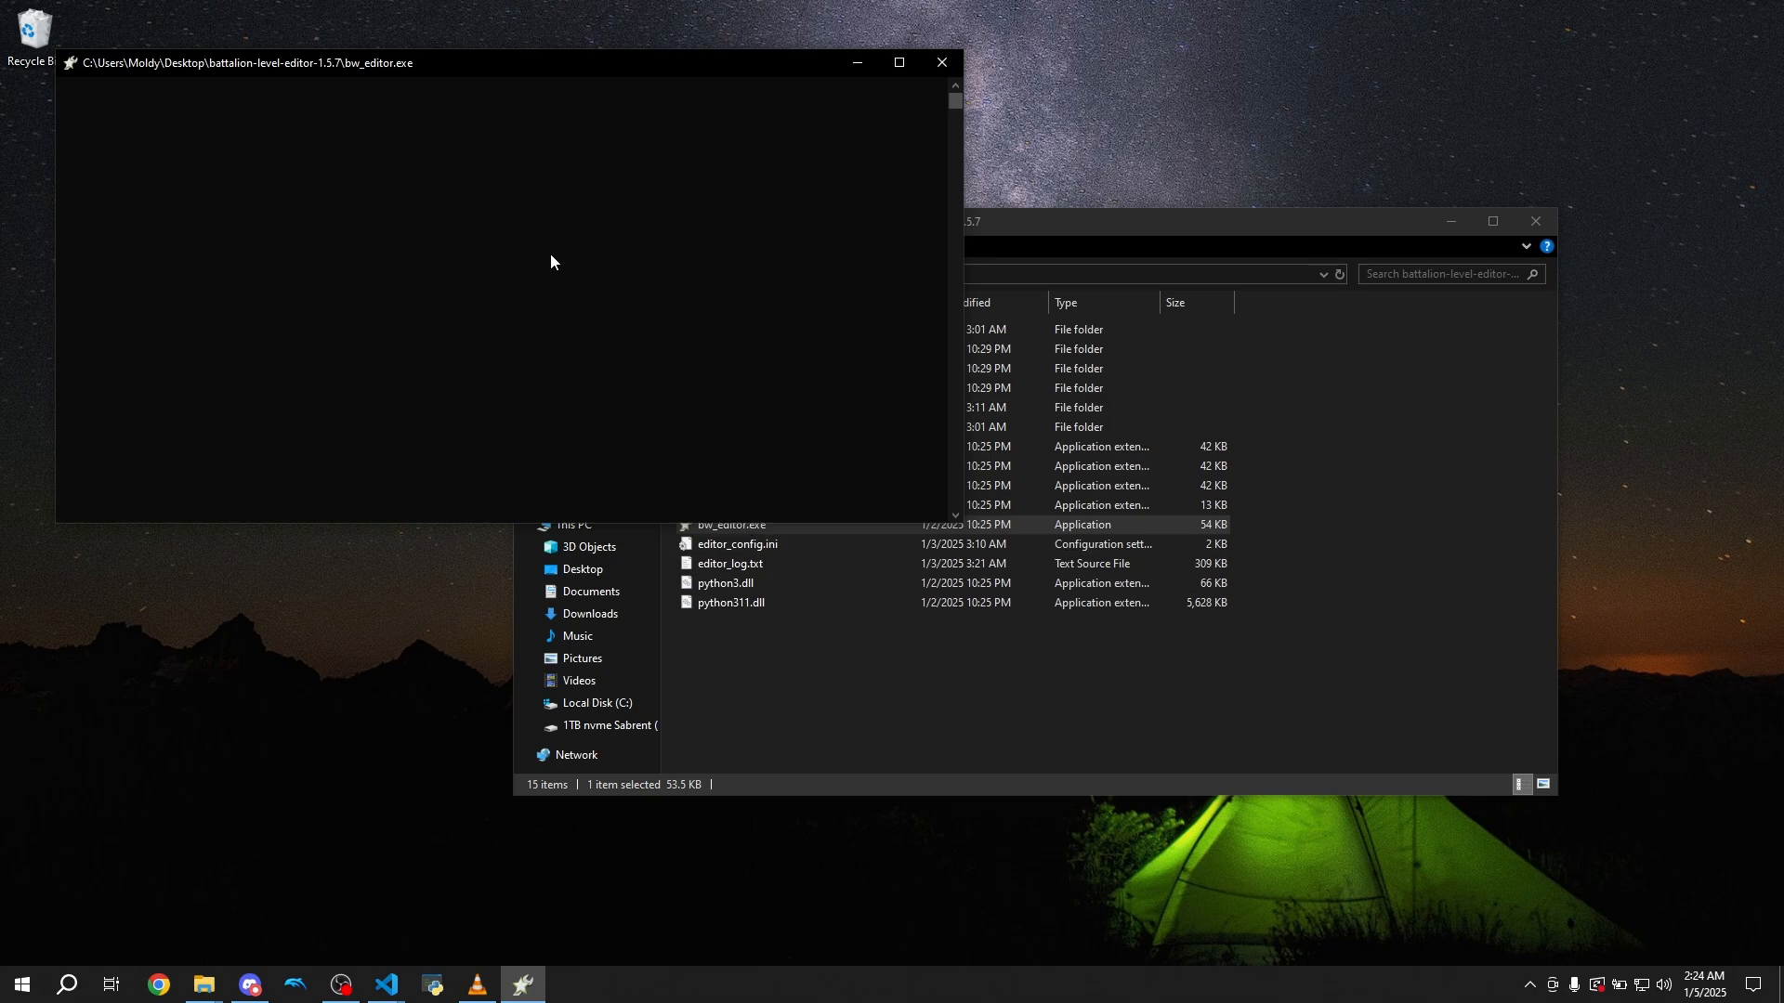
pyautogui.click(715, 656)
pyautogui.click(747, 546)
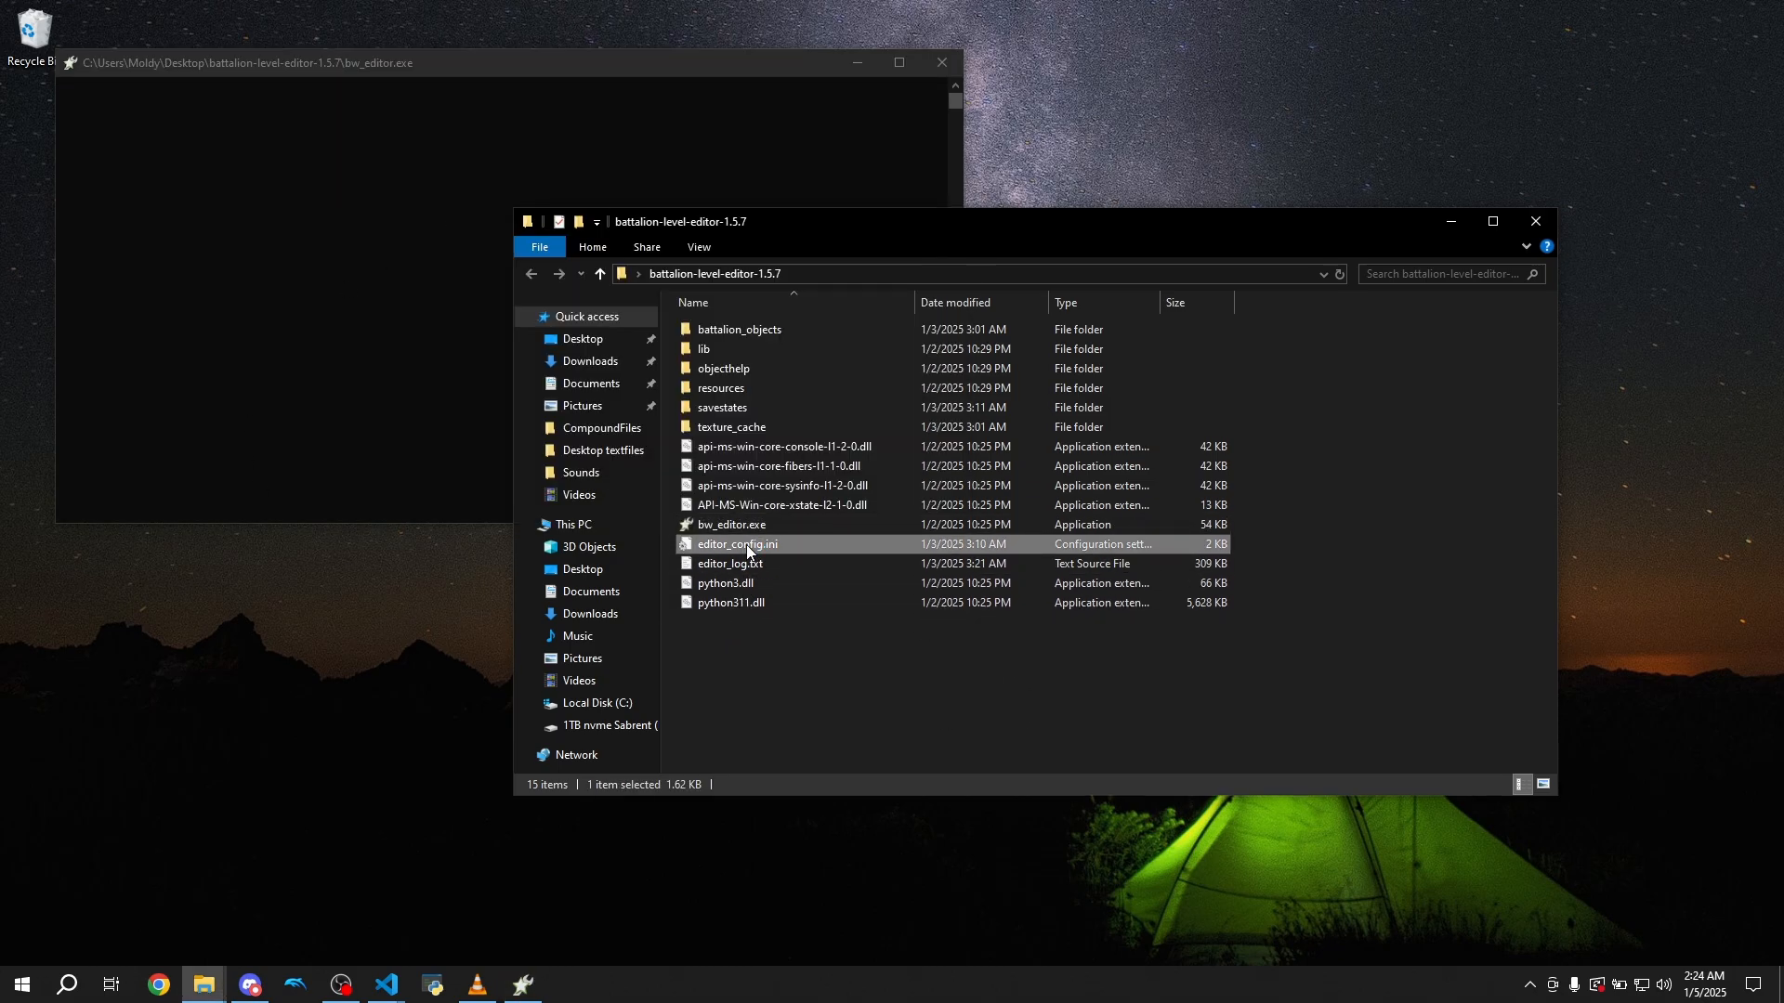
pyautogui.doubleClick(745, 544)
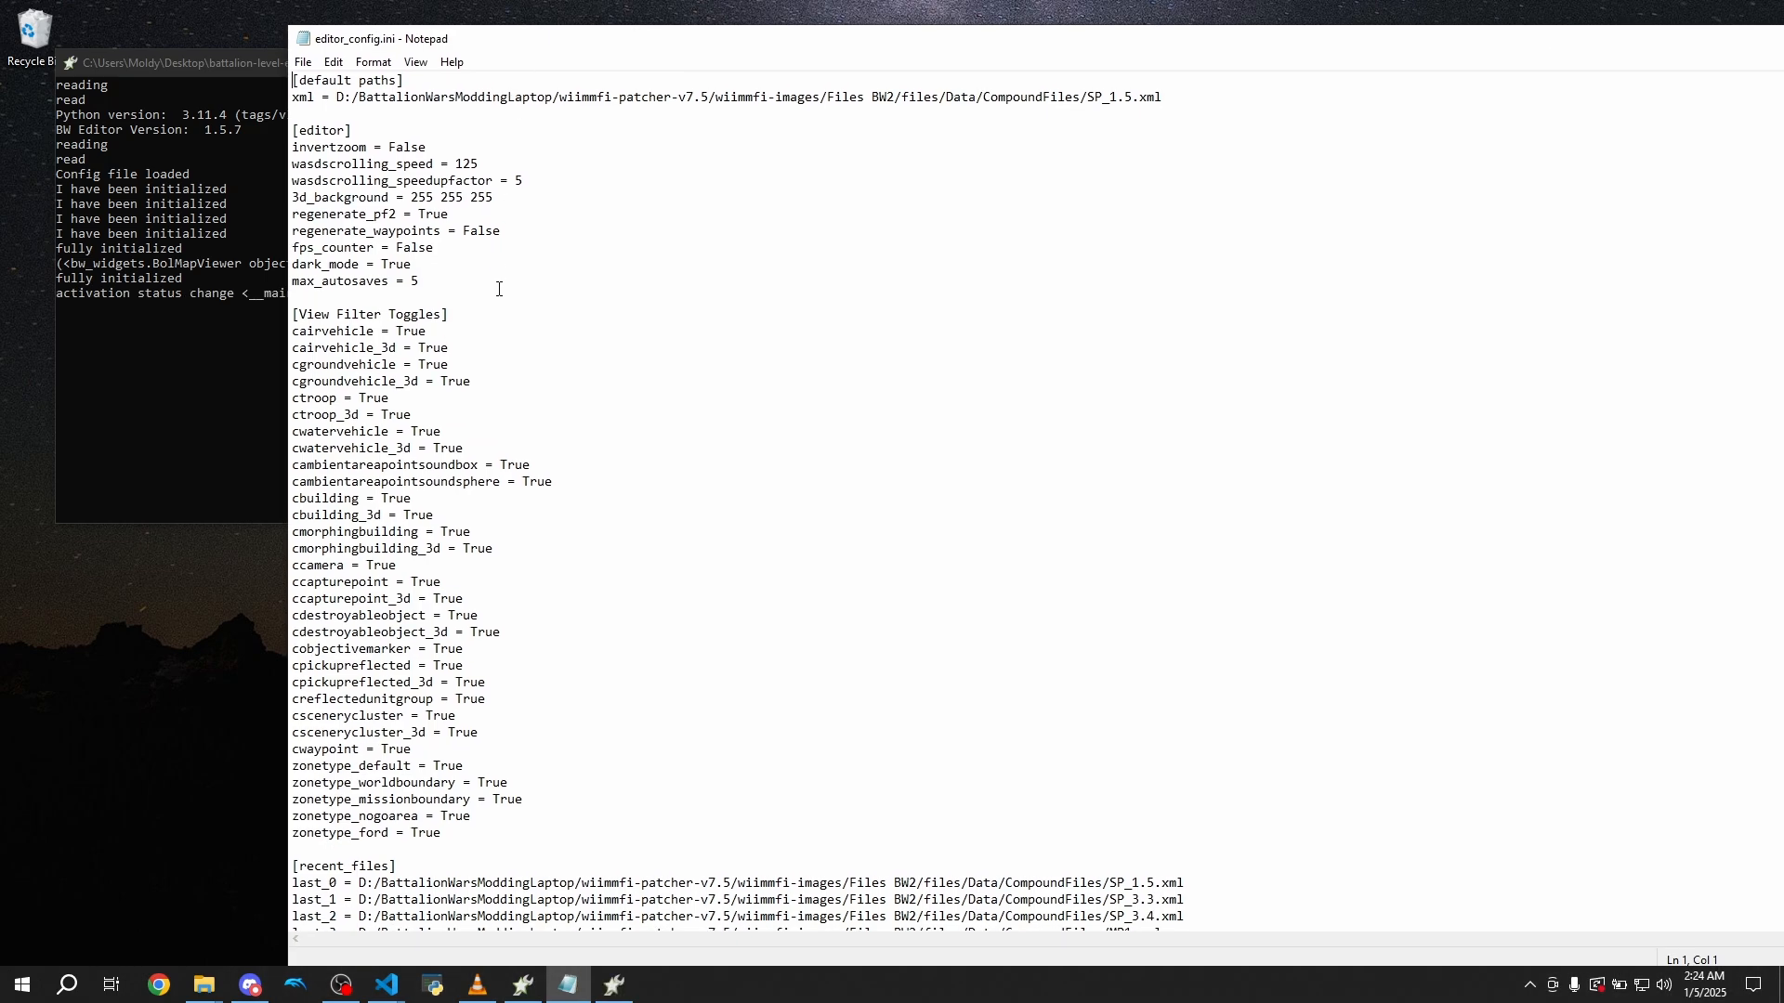
pyautogui.scroll(-2, 499, 289)
pyautogui.scroll(2, 479, 306)
# Set dark_mode to False in editor_config.ini and save the file
pyautogui.click(446, 266)
pyautogui.press('BackSpace')
pyautogui.press('BackSpace')
pyautogui.press('BackSpace')
pyautogui.press('BackSpace')
pyautogui.write('False')
pyautogui.hotkey('ctrl', 's')
# Set fps_counter to True in the [editor] section and save the config file
pyautogui.click(434, 249)
pyautogui.press('BackSpace')
pyautogui.press('BackSpace')
pyautogui.press('BackSpace')
pyautogui.press('BackSpace')
pyautogui.press('BackSpace')
pyautogui.write('T')
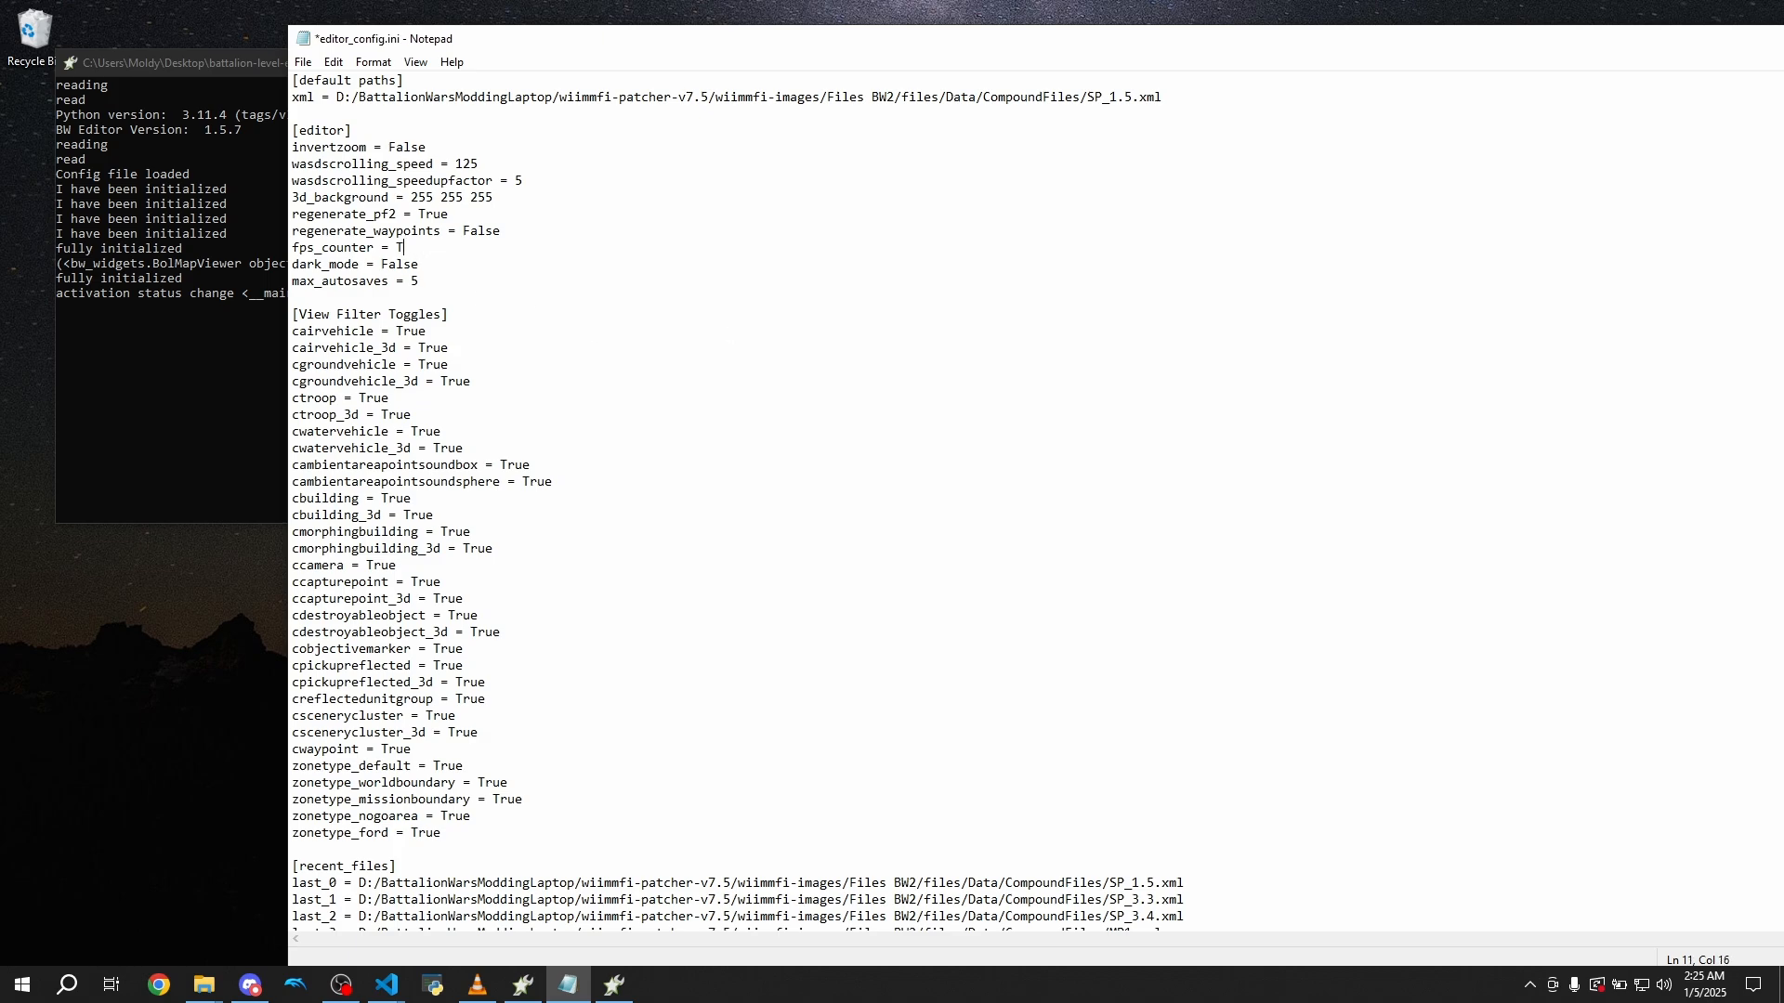
pyautogui.write('use')
pyautogui.press('BackSpace')
pyautogui.press('BackSpace')
pyautogui.write('rue')
pyautogui.press('BackSpace')
pyautogui.press('BackSpace')
pyautogui.press('BackSpace')
pyautogui.press('BackSpace')
pyautogui.write('rue')
pyautogui.hotkey('ctrl', 's')
# Restart bw_editor.exe from its folder, putting the config file window out of the way
pyautogui.click(145, 333)
pyautogui.click(942, 65)
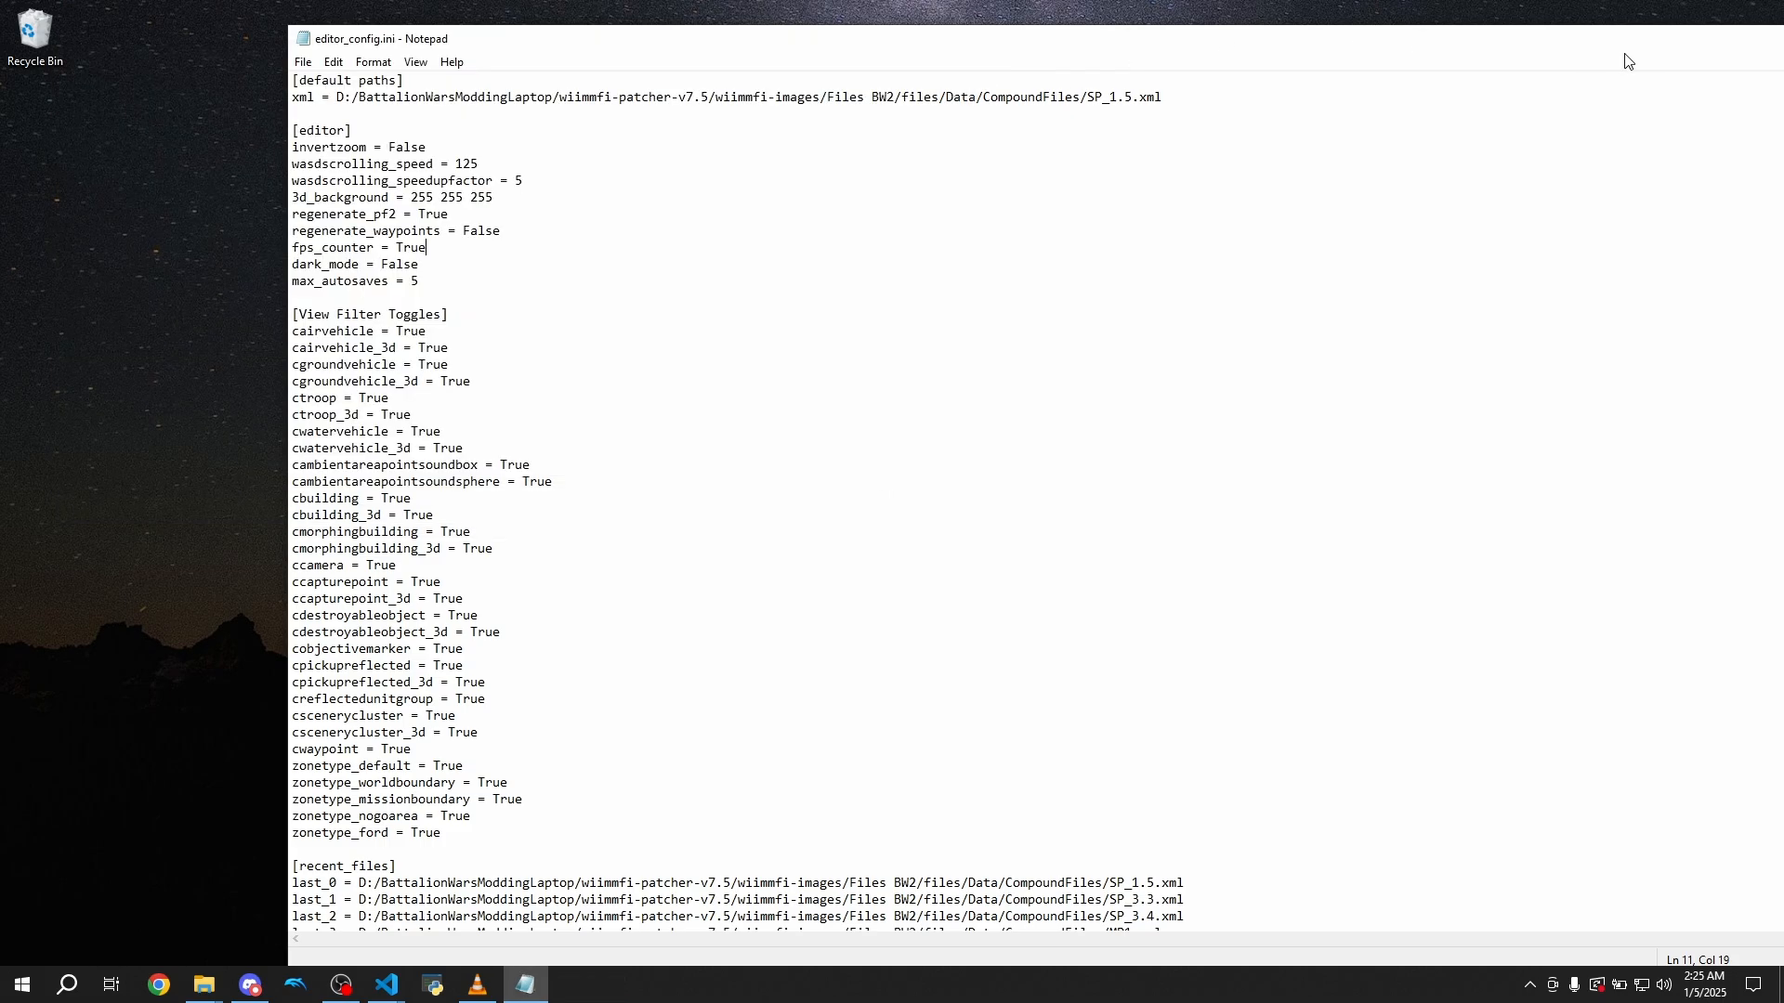
pyautogui.moveTo(1665, 45); pyautogui.dragTo(1127, 141)
pyautogui.click(1410, 137)
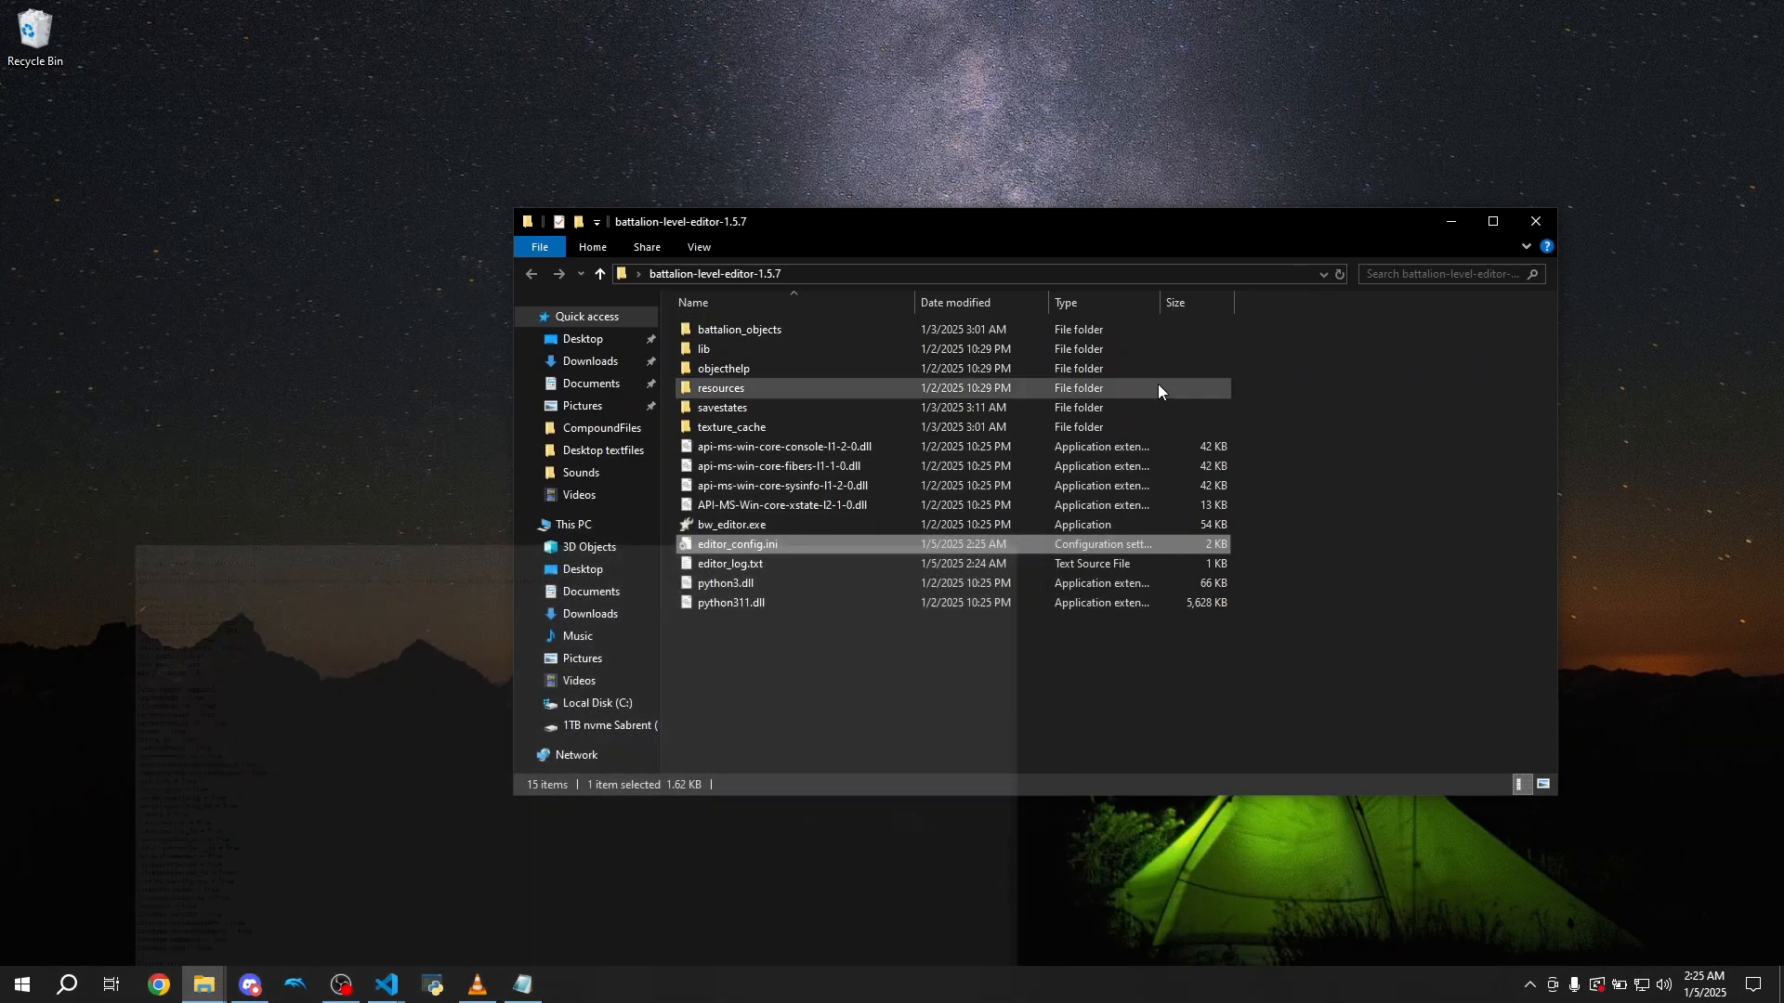
pyautogui.doubleClick(754, 526)
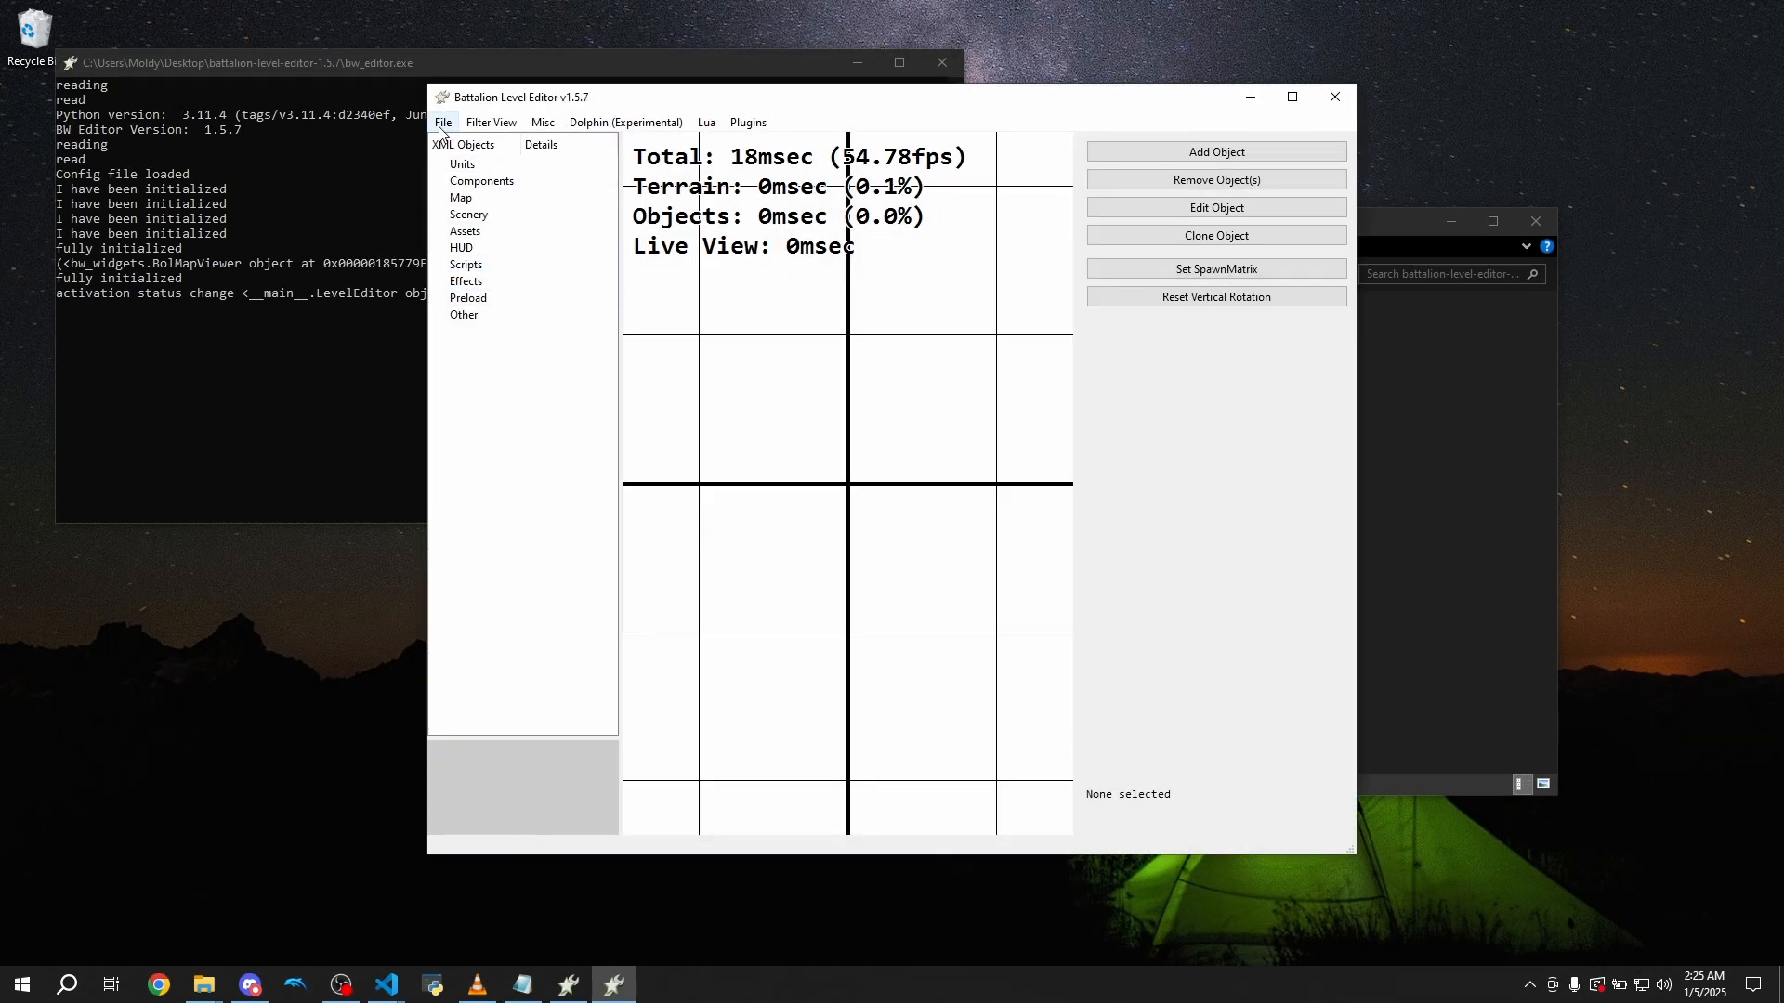
# Load the level MP1.xml from the CompoundFiles folder
pyautogui.click(444, 129)
pyautogui.click(472, 145)
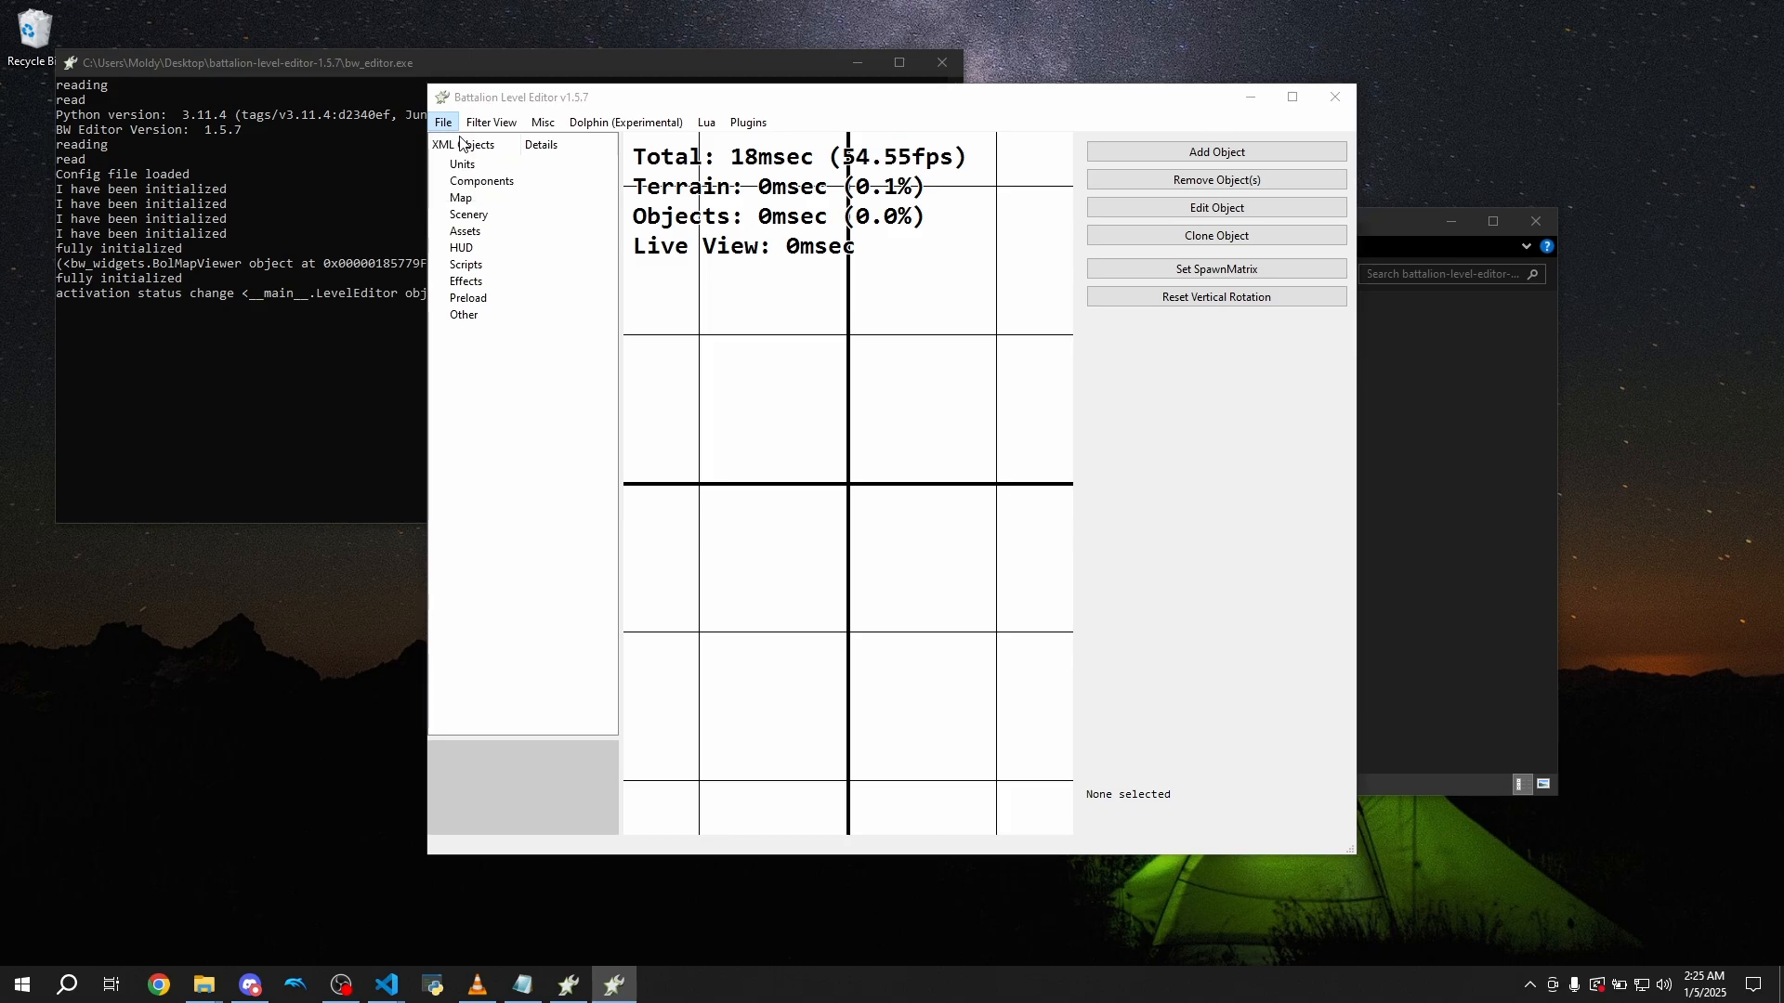
pyautogui.scroll(-5, 680, 389)
pyautogui.scroll(5, 685, 372)
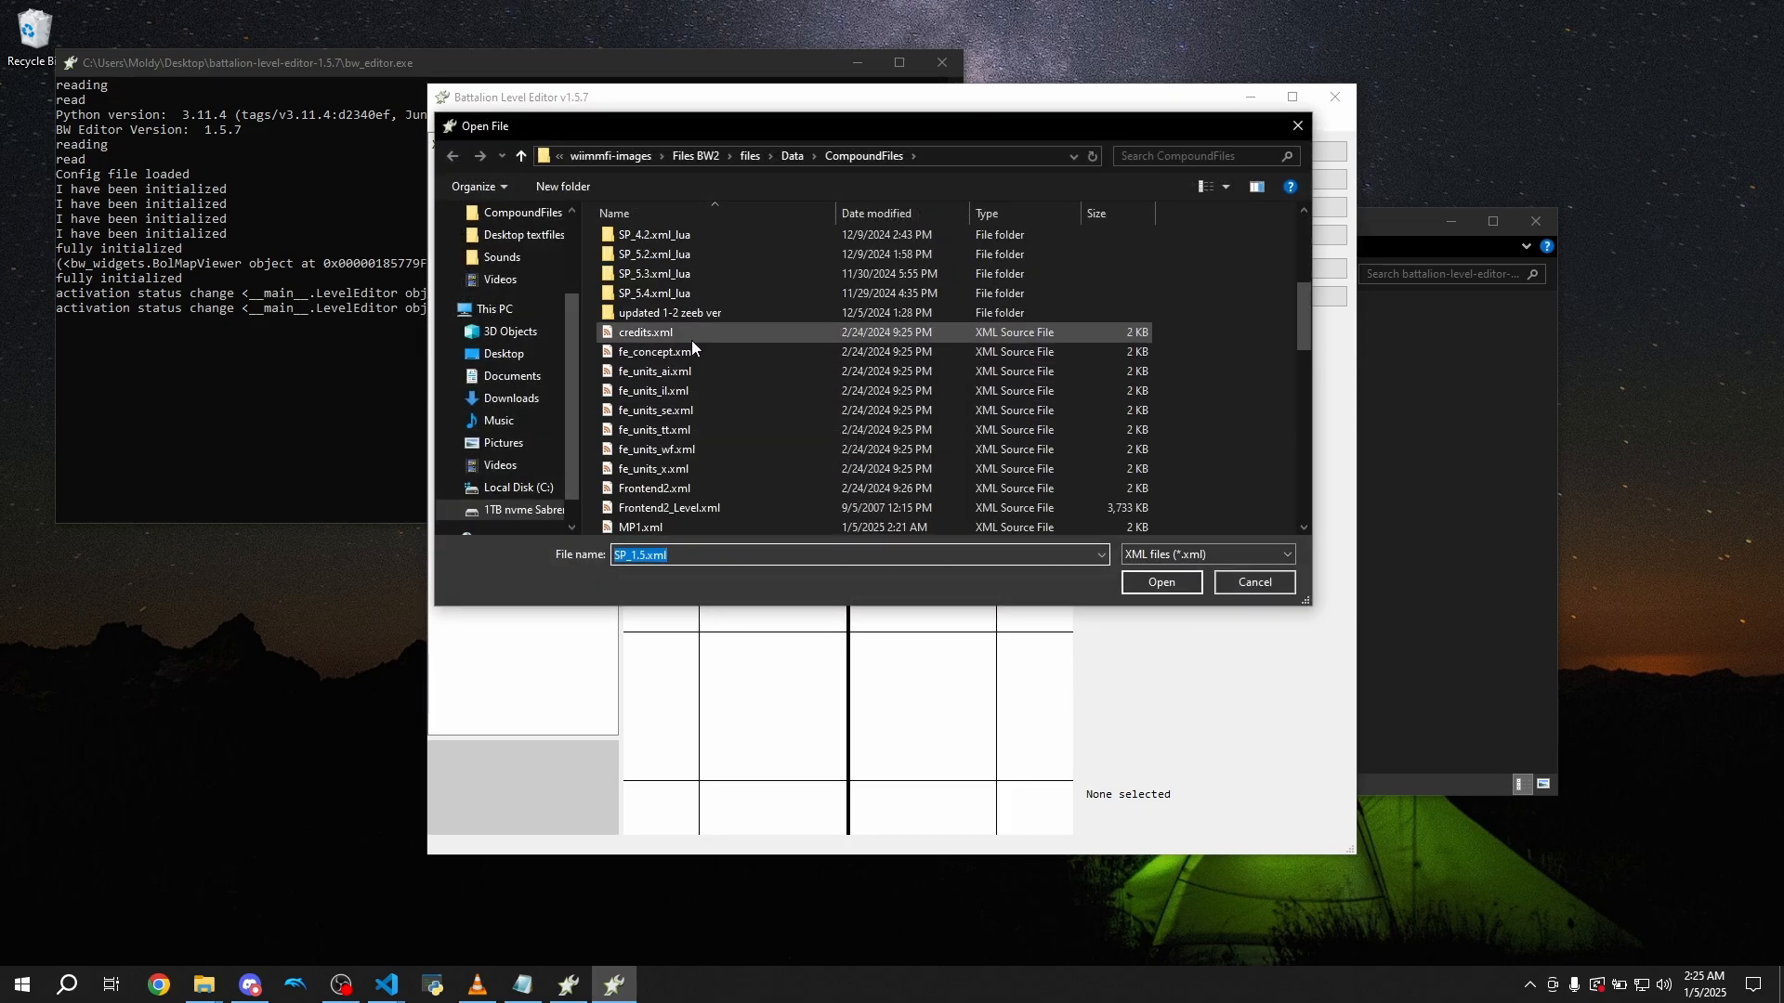
pyautogui.scroll(-2, 711, 465)
pyautogui.doubleClick(694, 426)
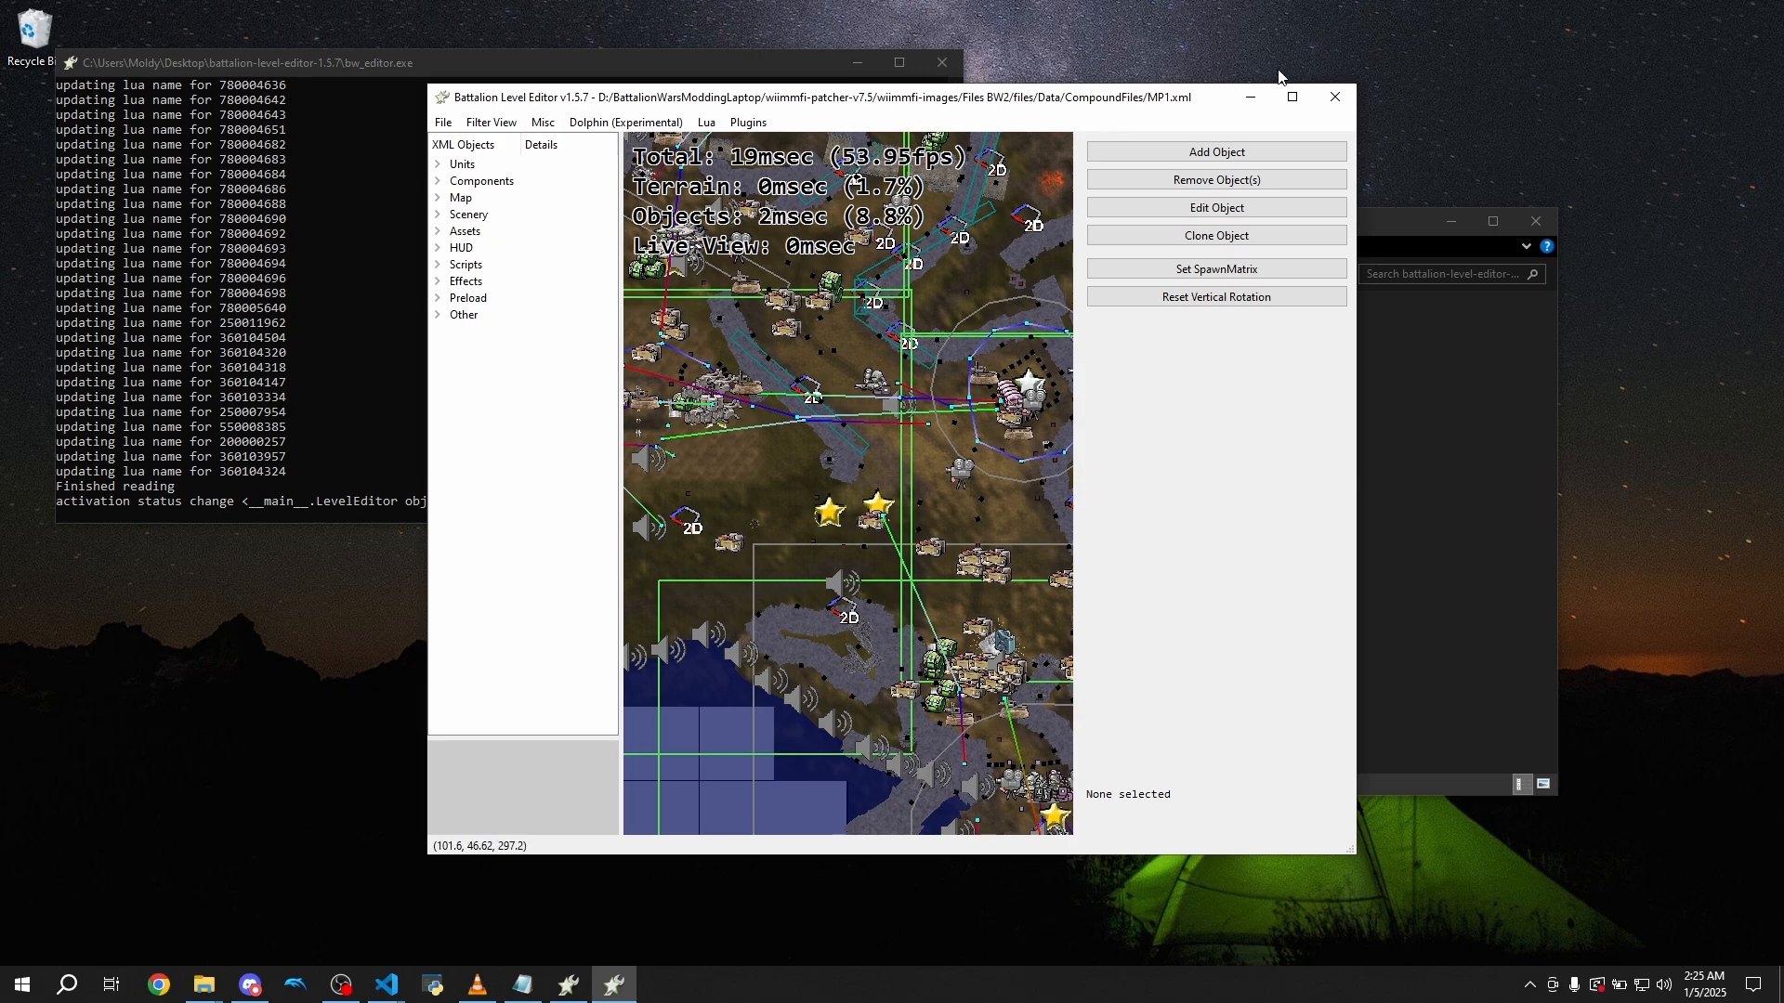
# Minimize the level editor and bring editor_config.ini back up in a maximized window
pyautogui.click(1251, 96)
pyautogui.click(613, 743)
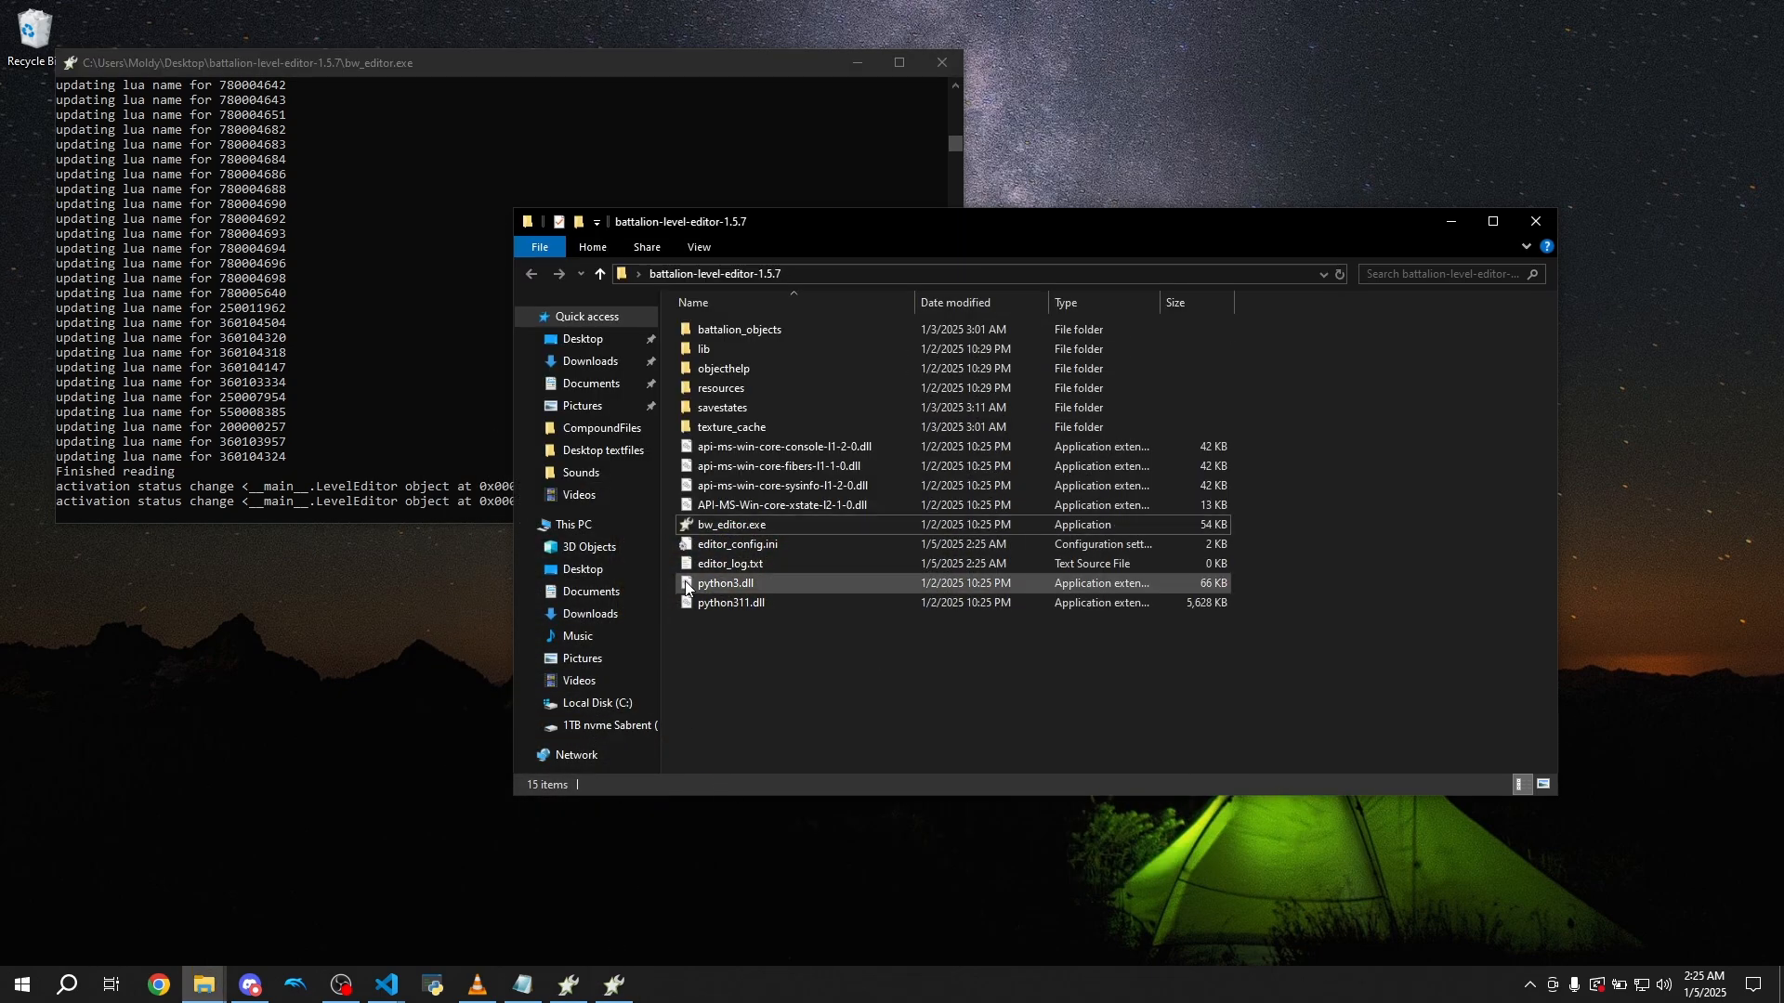
pyautogui.click(522, 985)
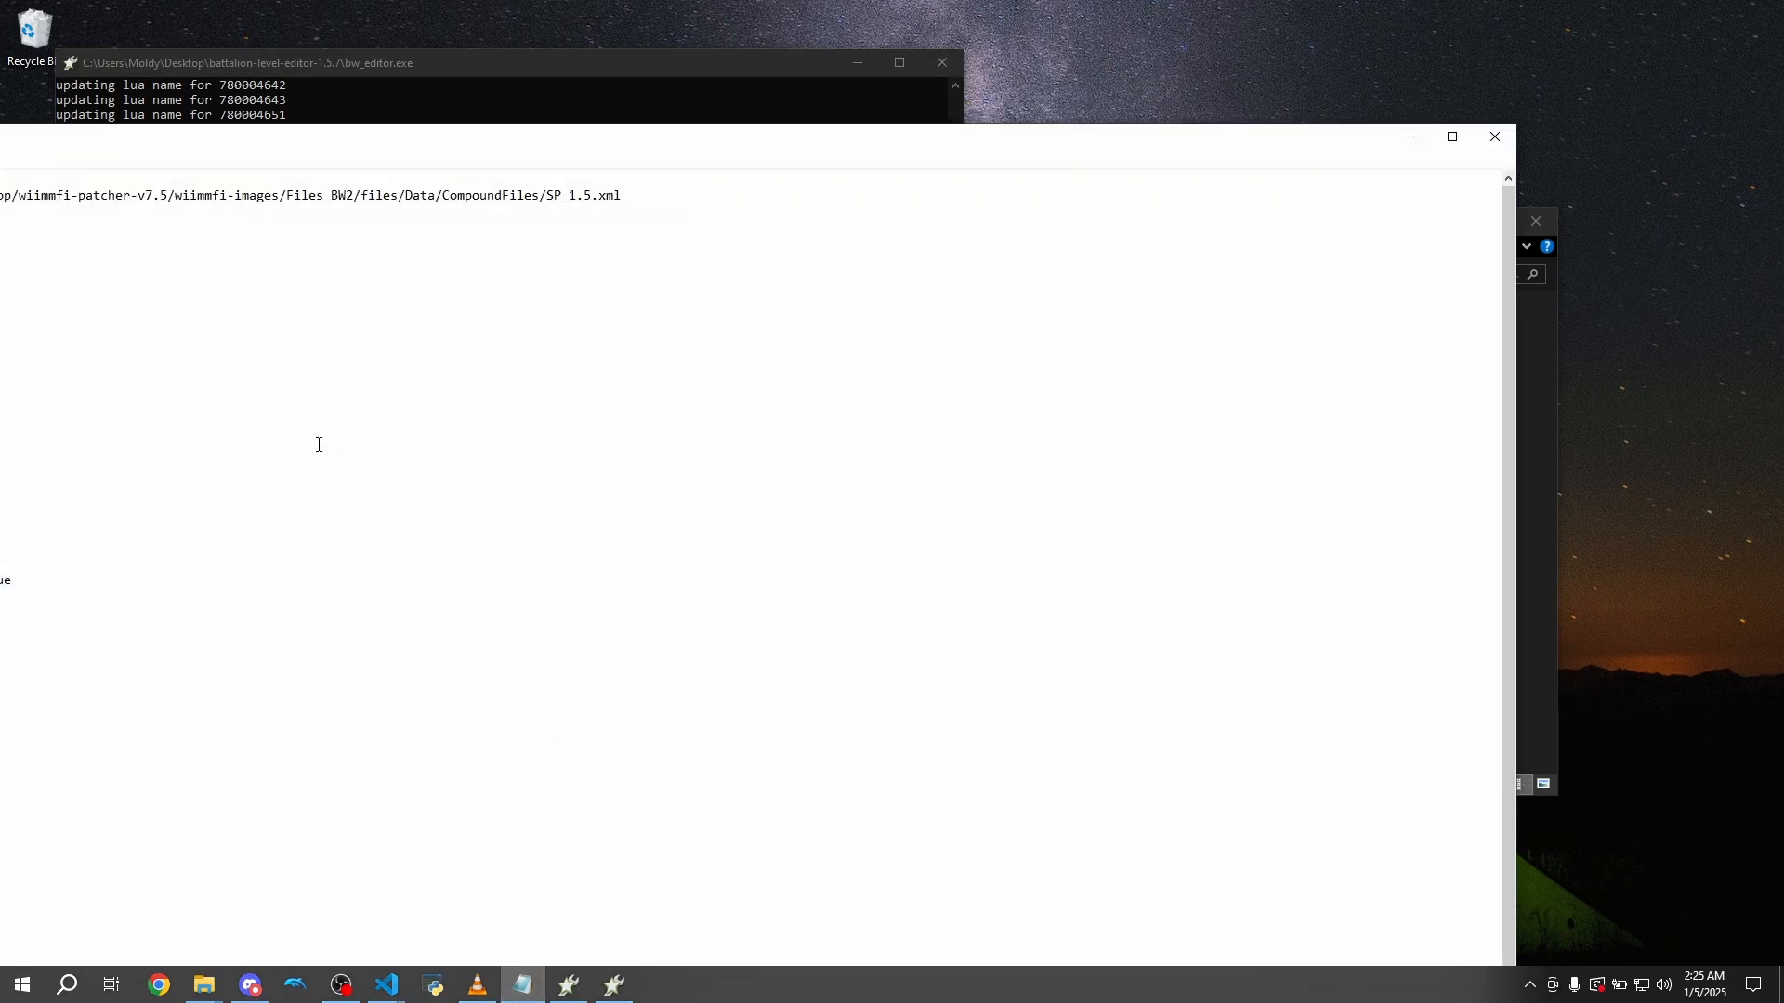
pyautogui.doubleClick(462, 140)
pyautogui.click(219, 338)
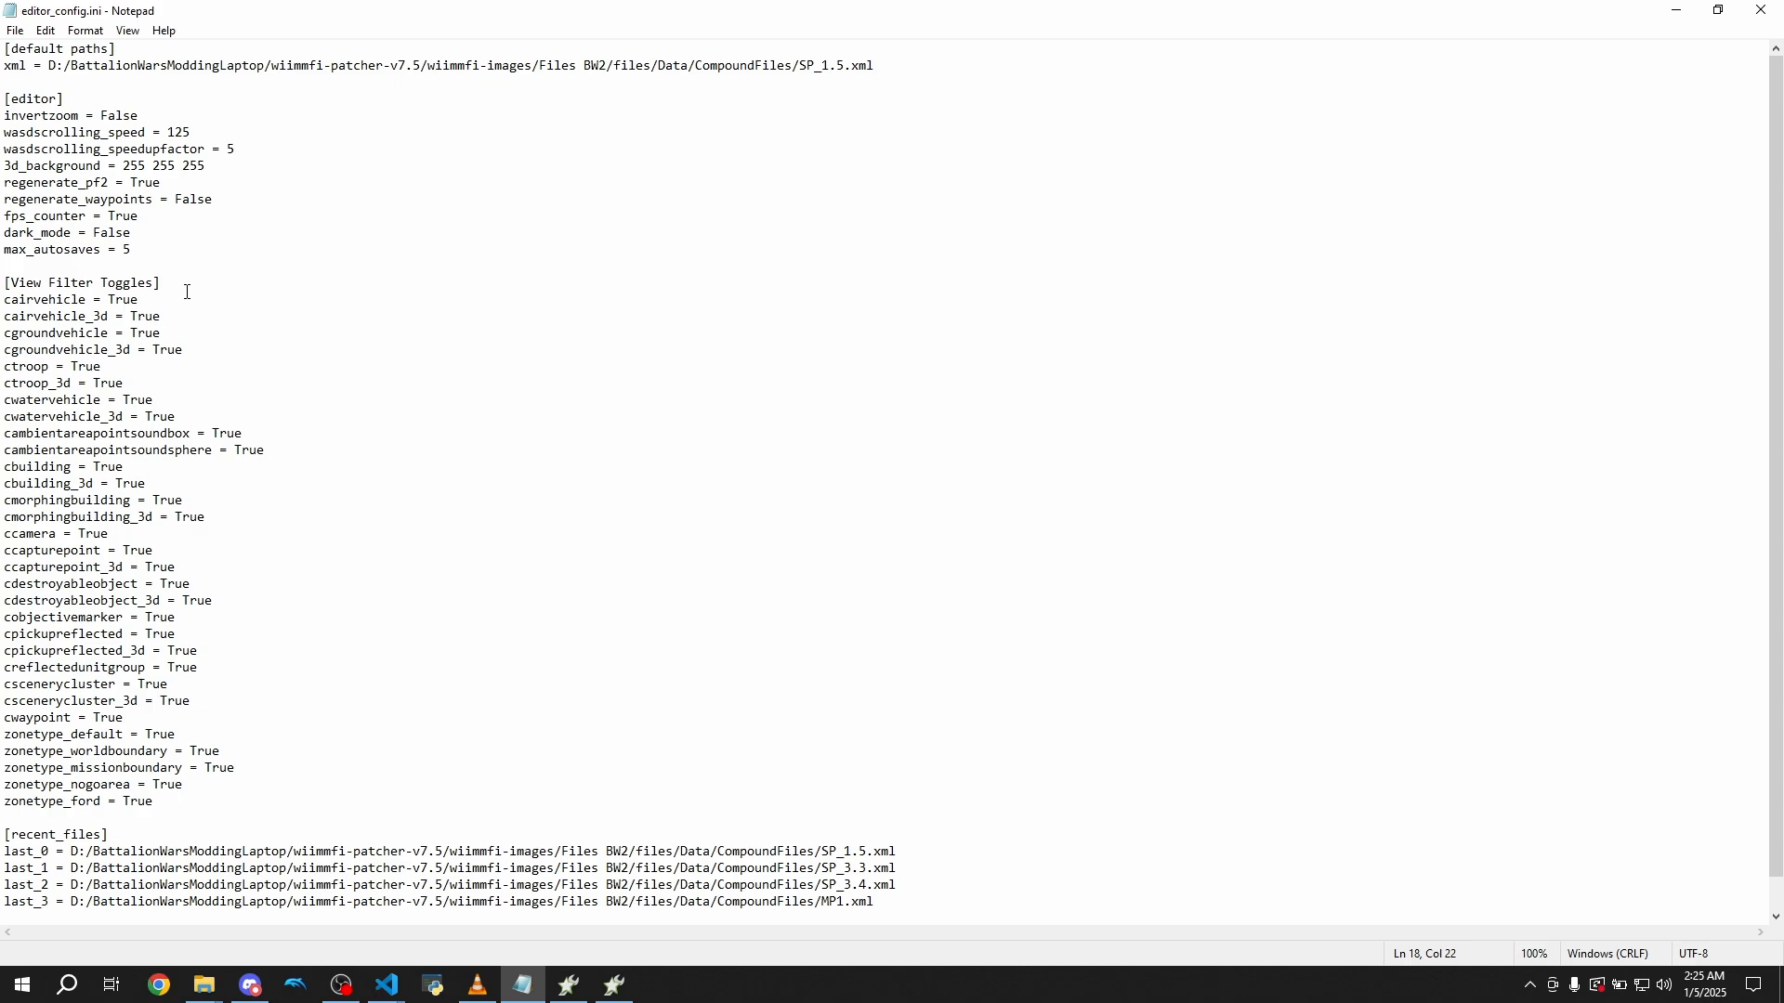
# Review the View Filter Toggles and the regenerate_pf2, wasdscrolling_speed and invertzoom settings in editor_config.ini
pyautogui.moveTo(17, 291); pyautogui.dragTo(351, 812)
pyautogui.click(480, 472)
pyautogui.click(166, 237)
pyautogui.click(155, 200)
pyautogui.click(203, 190)
pyautogui.moveTo(172, 186); pyautogui.dragTo(5, 178)
pyautogui.click(209, 187)
pyautogui.moveTo(193, 133); pyautogui.dragTo(168, 133)
pyautogui.click(282, 150)
pyautogui.moveTo(139, 117); pyautogui.dragTo(101, 116)
pyautogui.click(269, 299)
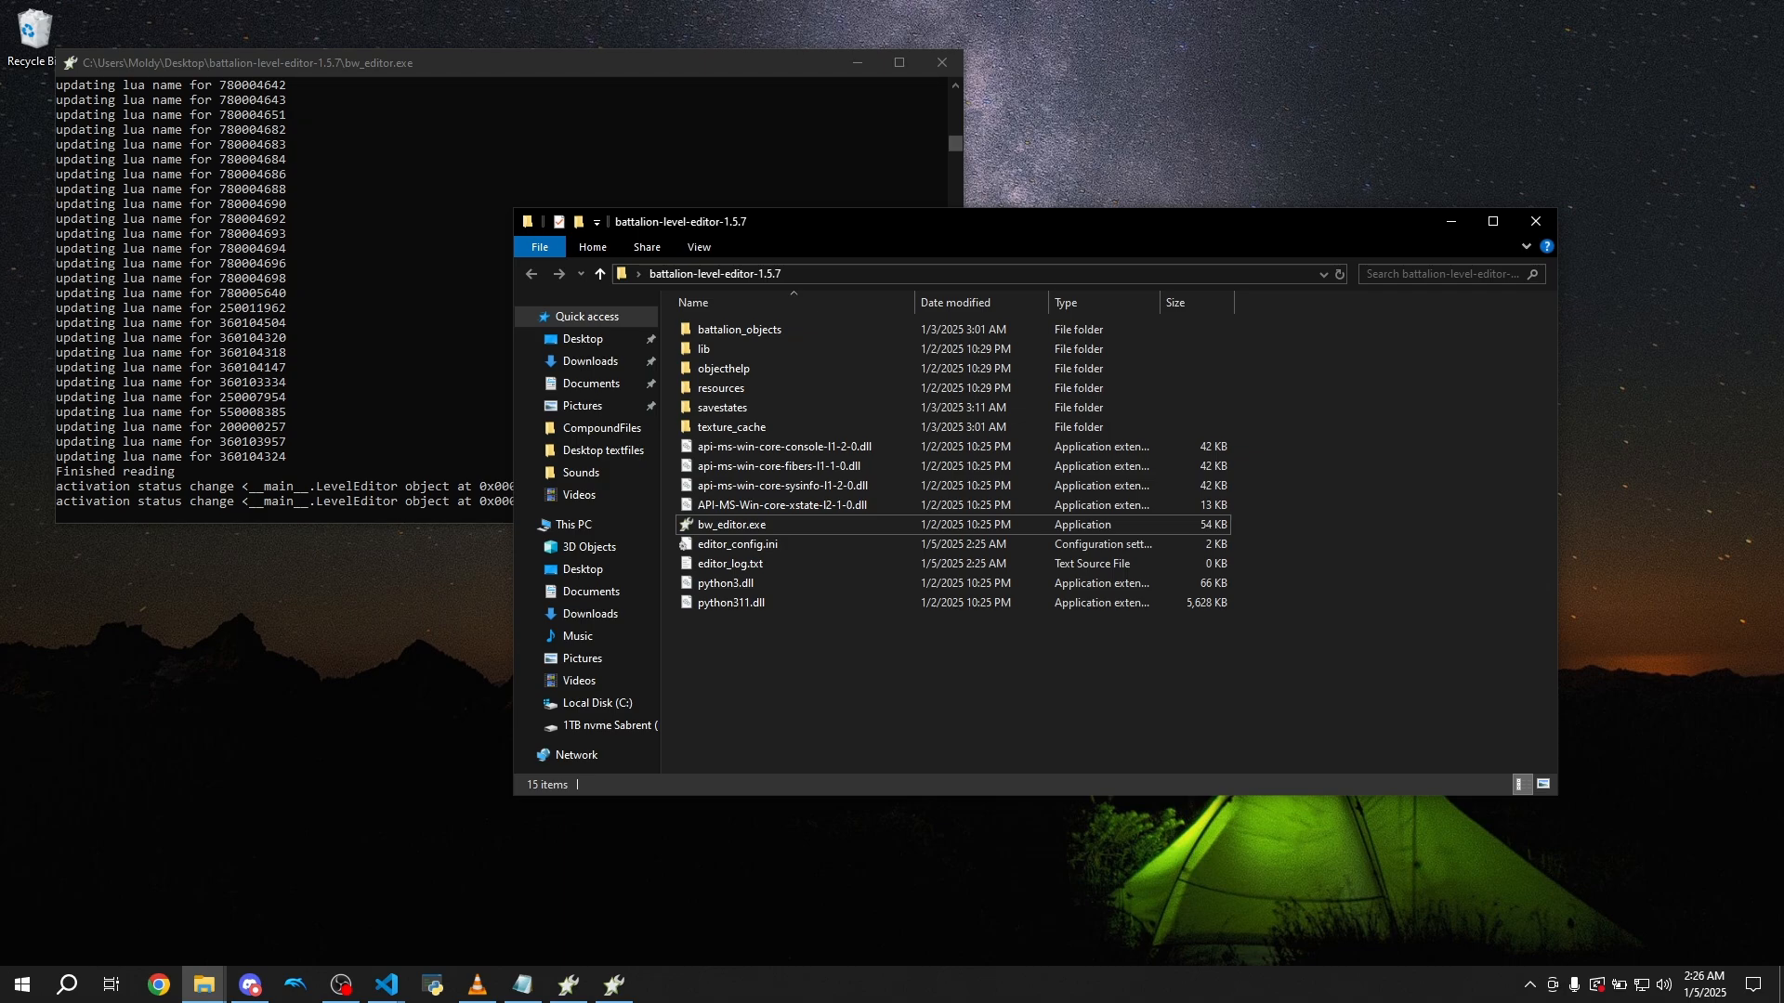
# Switch to the level editor with SP_1.3.xml and try box-selecting the troops and scenery along the shore
pyautogui.hotkey('alt', 'Tab')
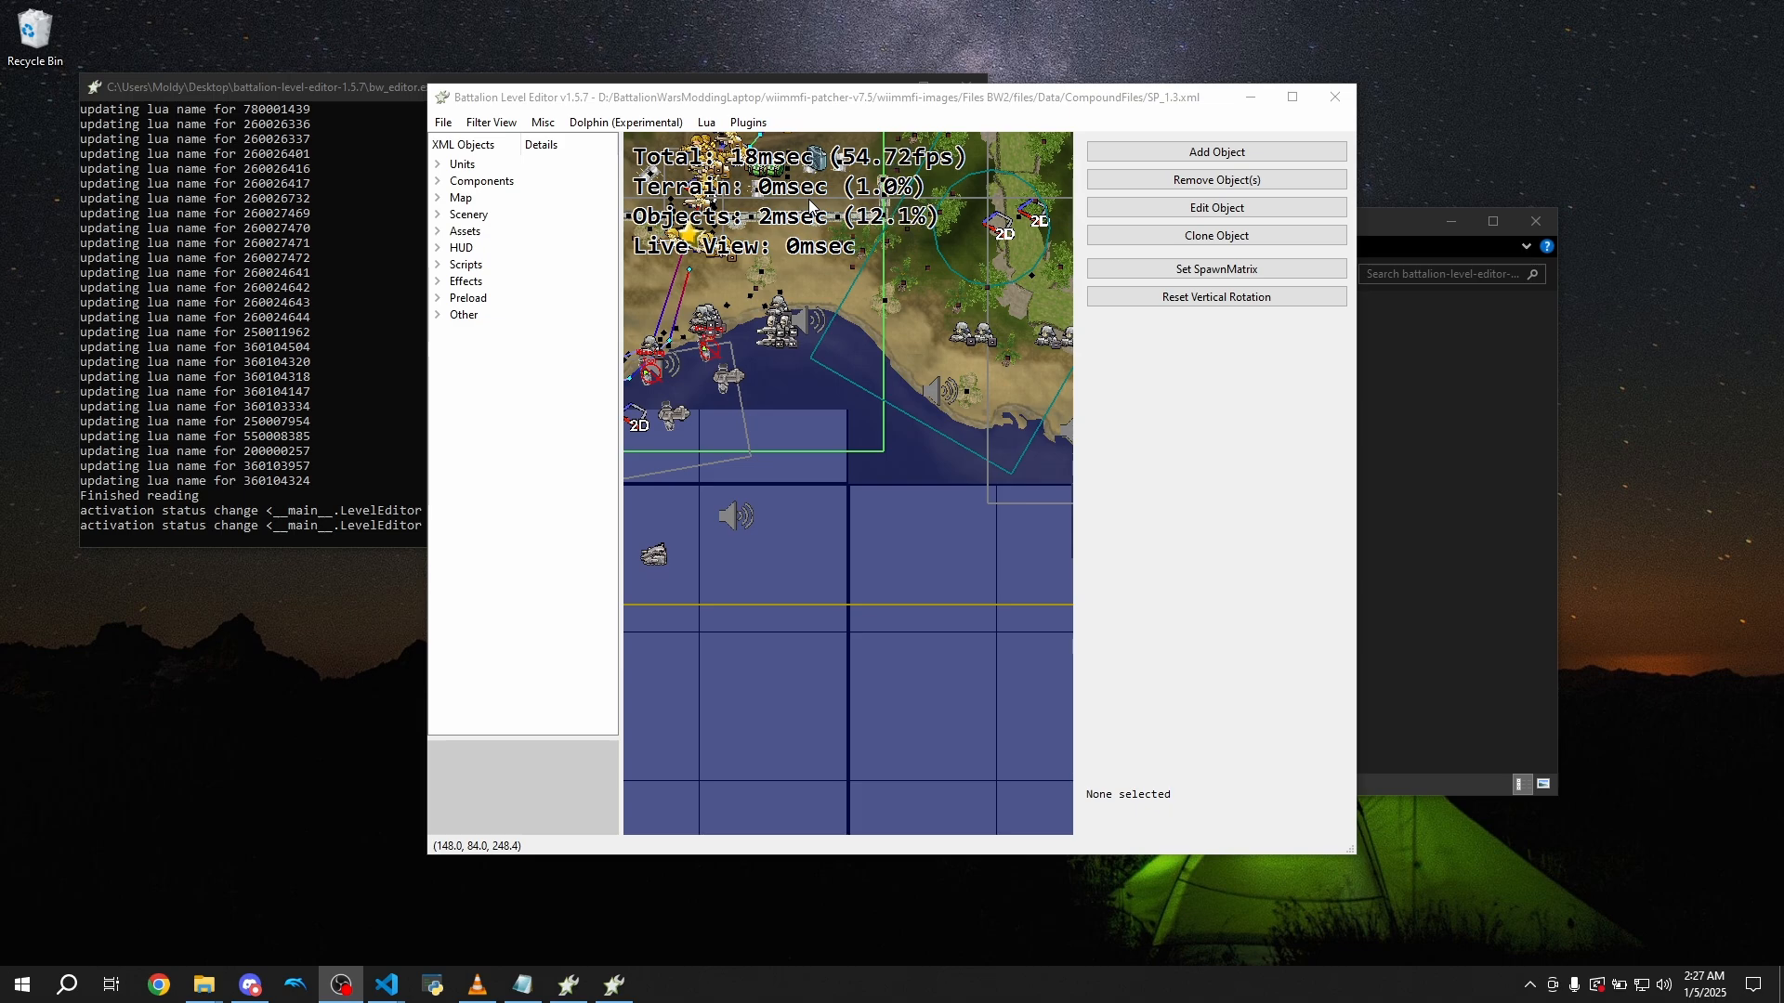
pyautogui.moveTo(813, 277); pyautogui.dragTo(977, 479)
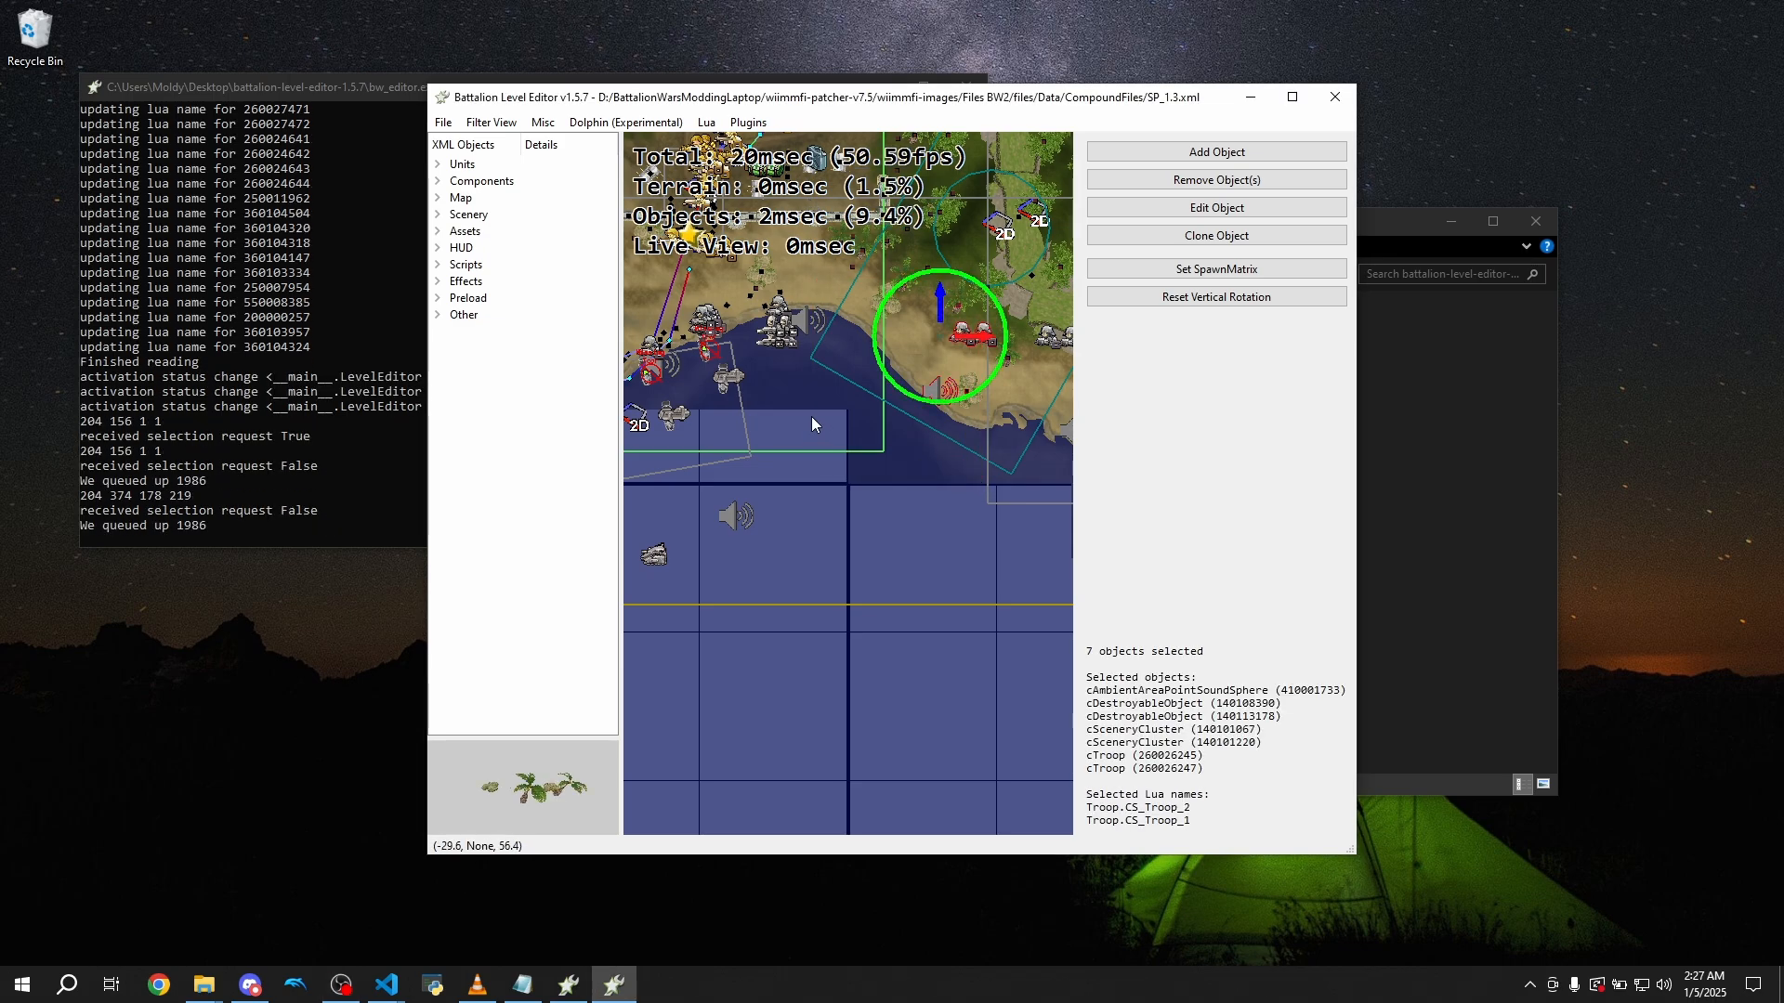
pyautogui.moveTo(811, 417); pyautogui.dragTo(931, 494, button='middle')
pyautogui.moveTo(940, 515); pyautogui.dragTo(966, 576)
pyautogui.click(746, 122)
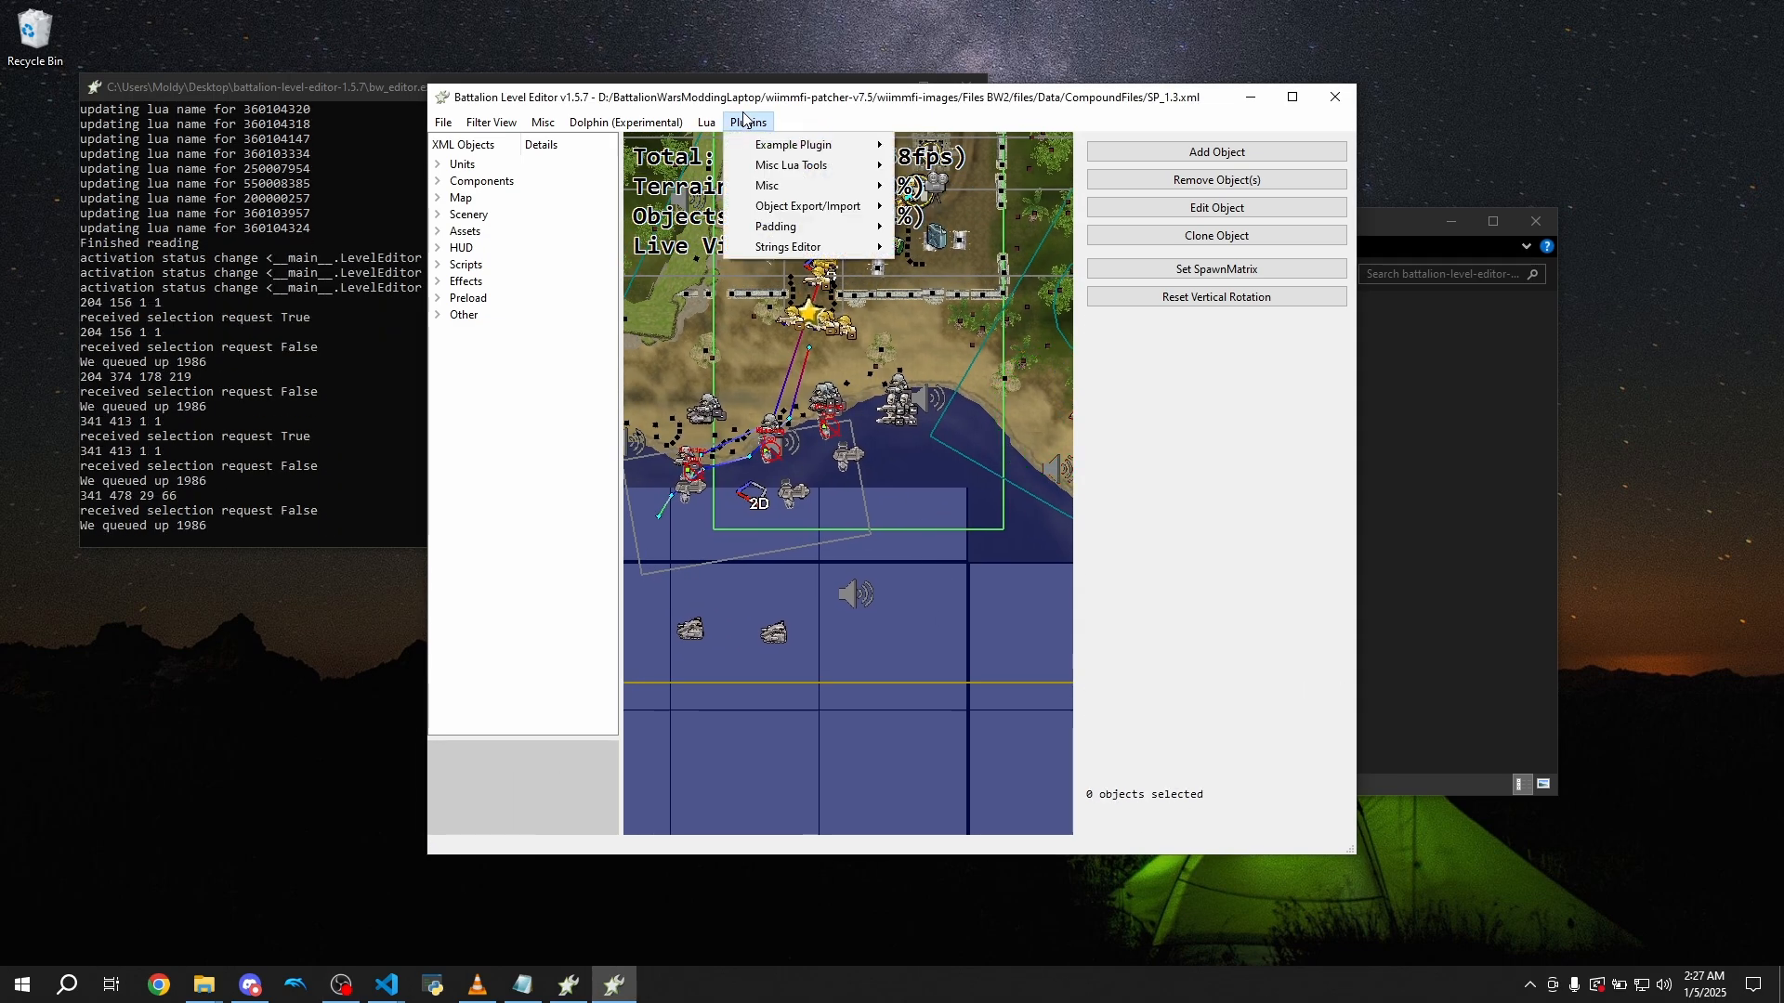
pyautogui.click(746, 121)
# Move one troop of the landing group up the beach, ahead of the others beside the ship
pyautogui.moveTo(830, 331); pyautogui.dragTo(862, 502, button='middle')
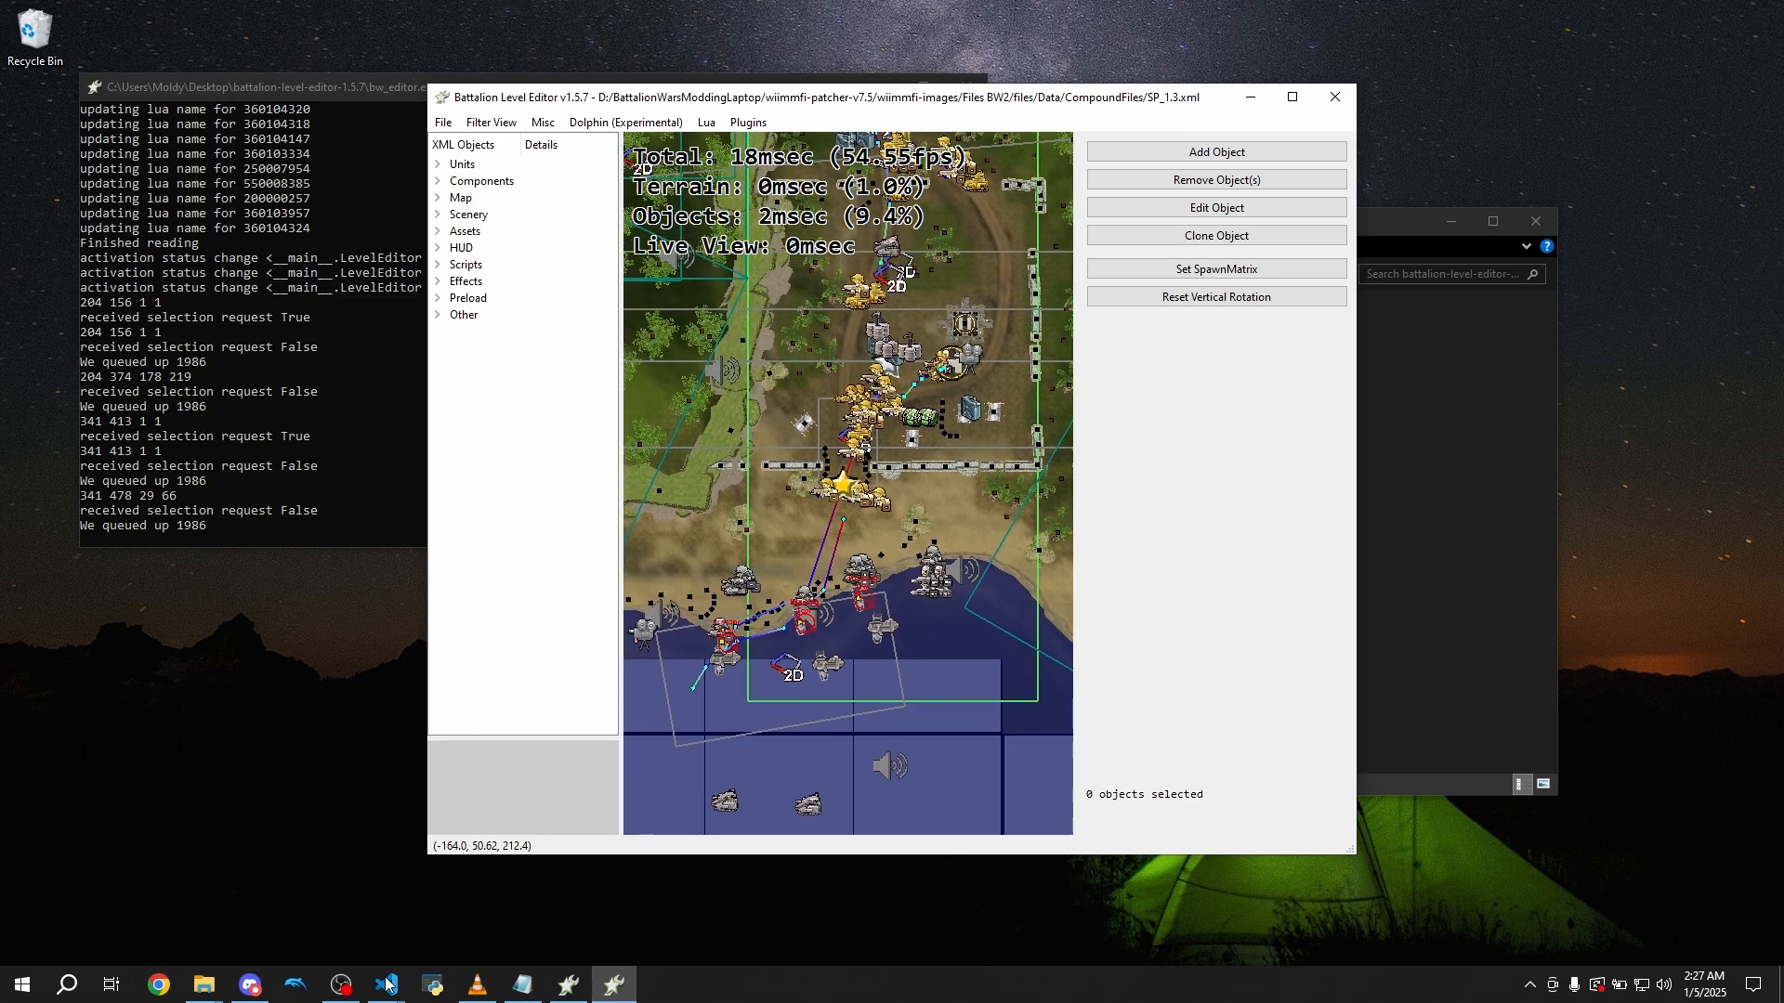
pyautogui.scroll(5, 857, 595)
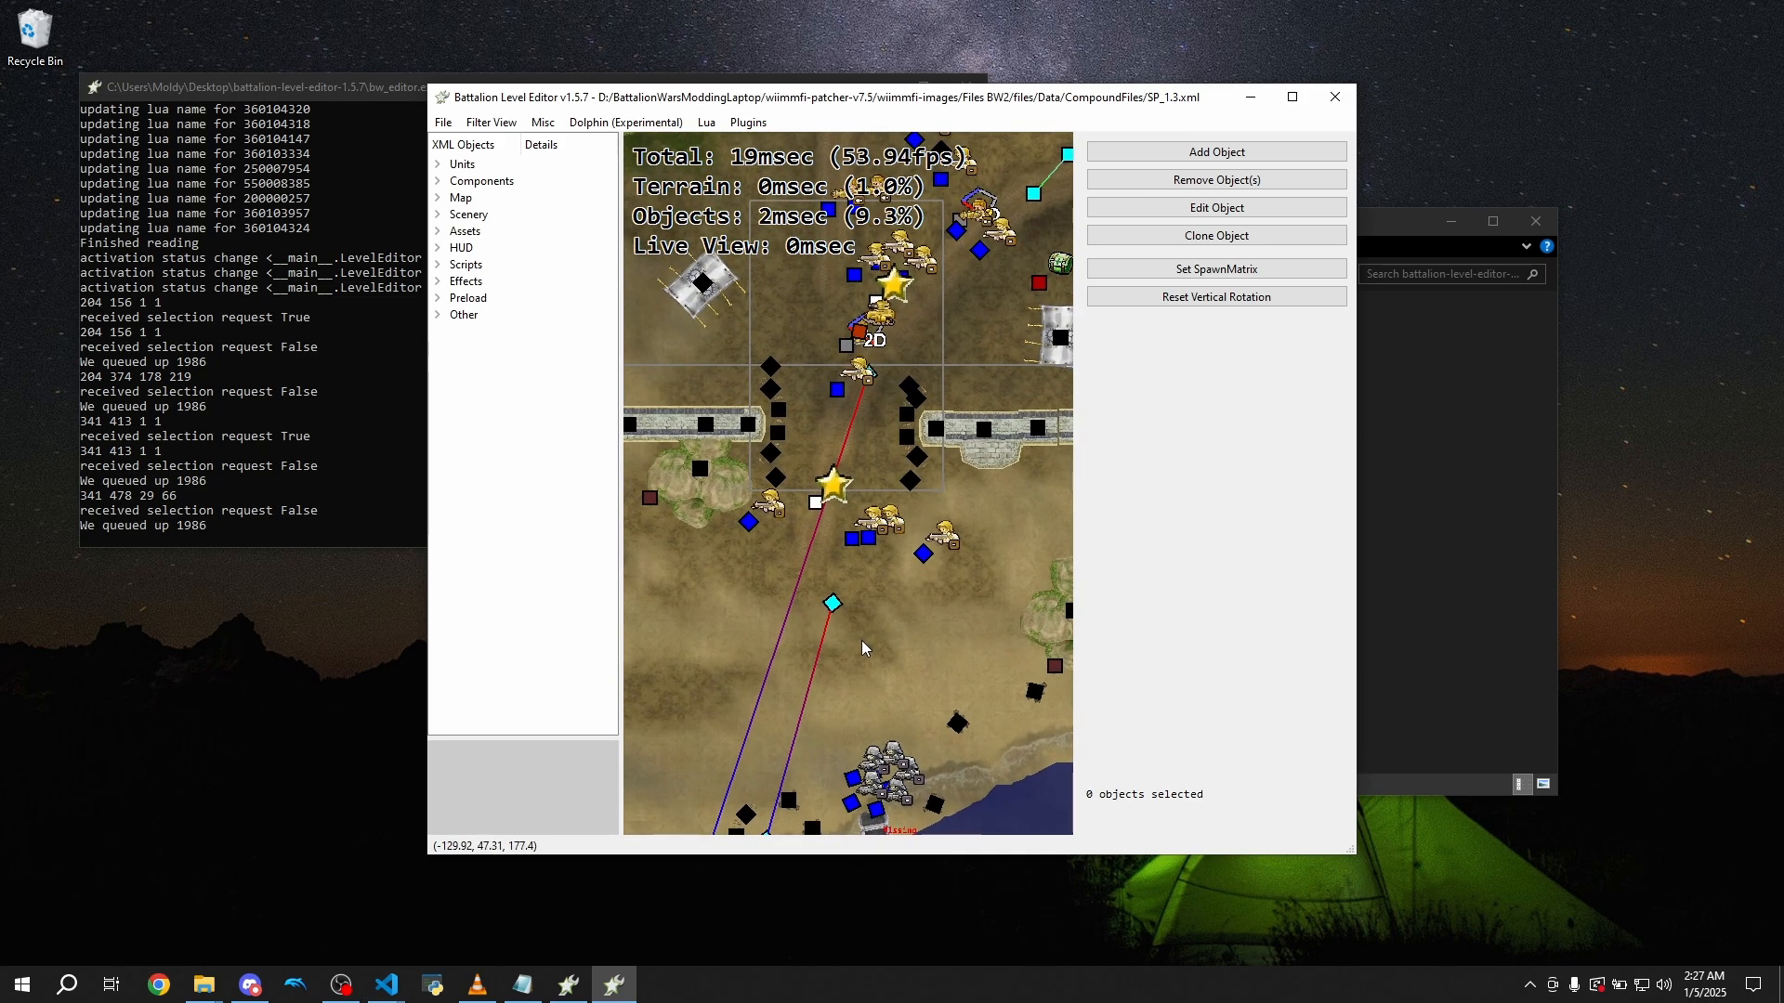
pyautogui.scroll(3, 838, 418)
pyautogui.click(851, 587)
pyautogui.moveTo(850, 590); pyautogui.dragTo(832, 487)
pyautogui.click(948, 452)
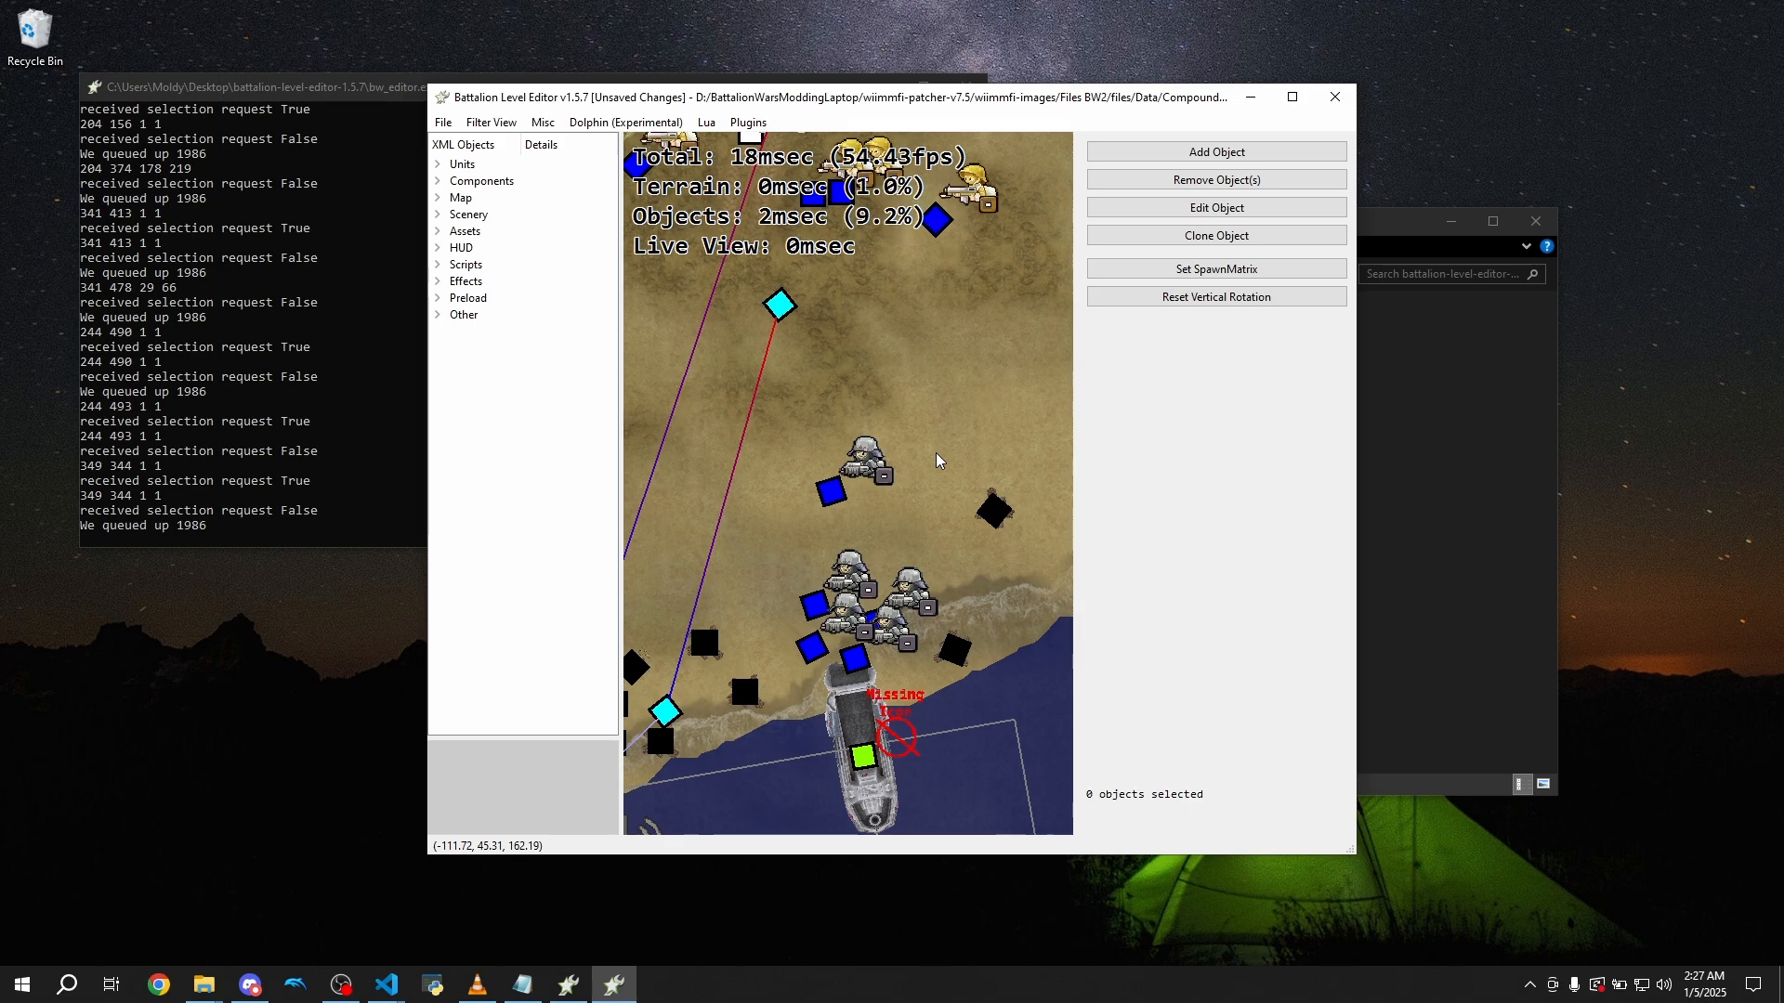
# Switch to Dolphin and boot the game from main.dol in the Files BW2 sys folder
pyautogui.click(297, 985)
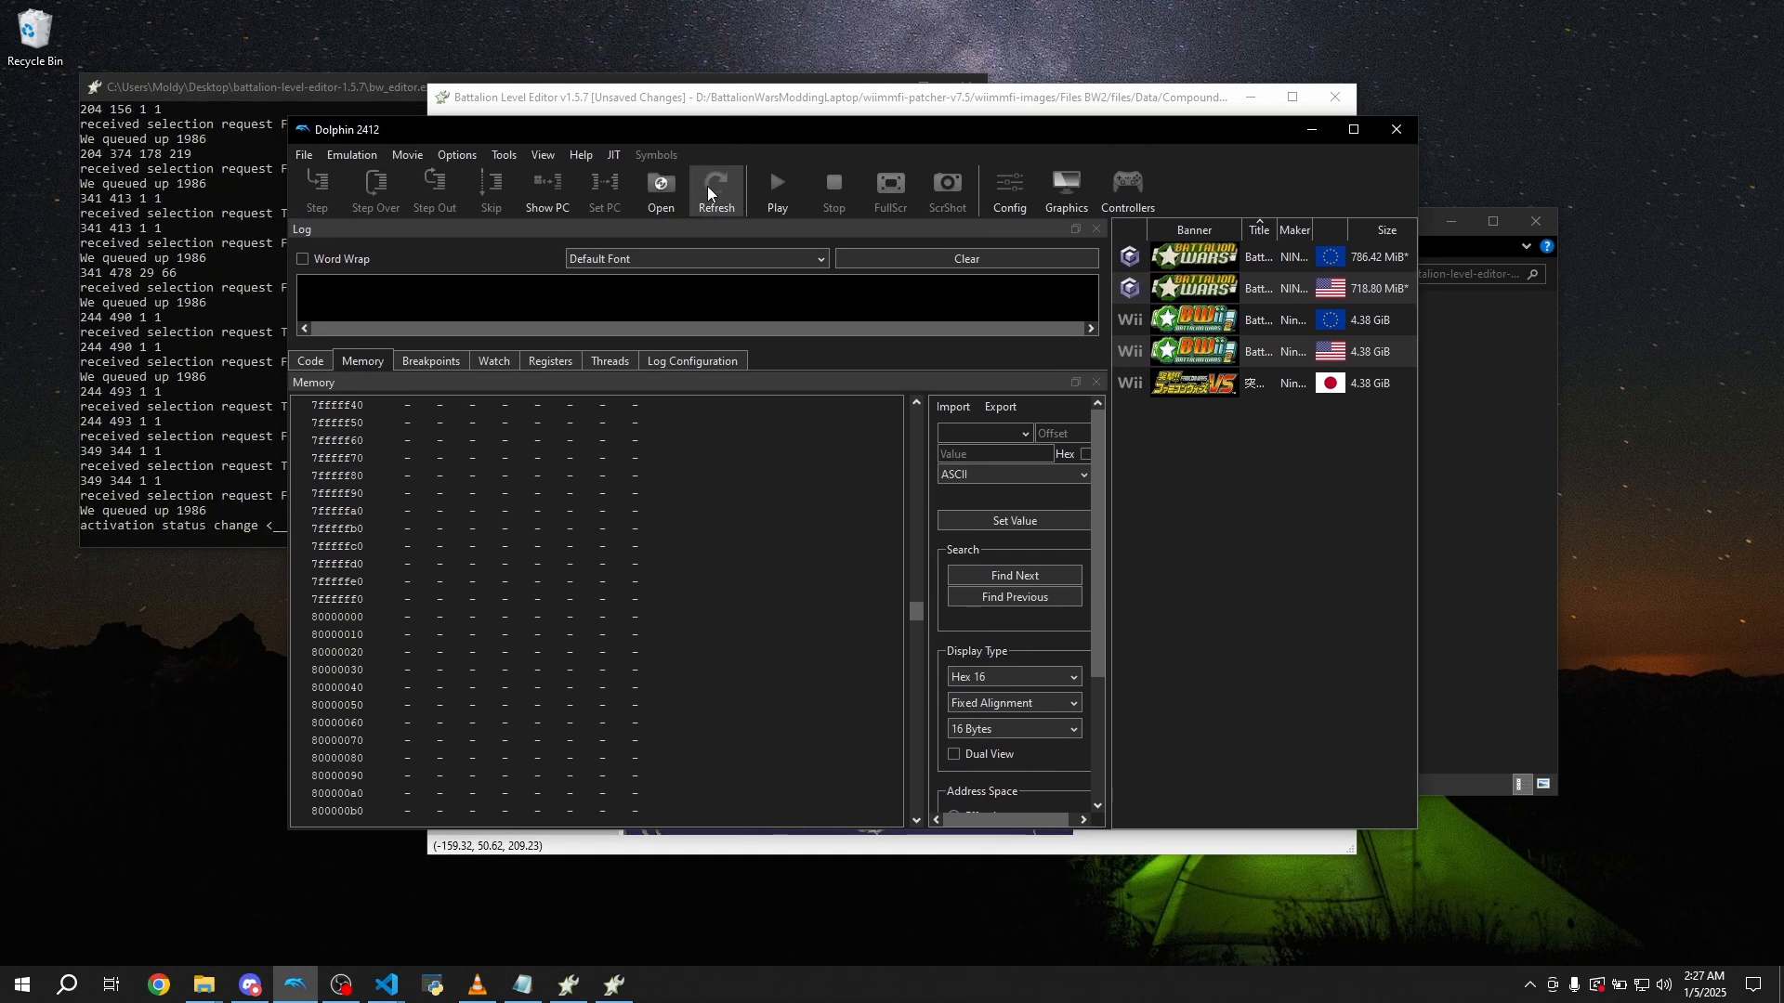
pyautogui.click(661, 191)
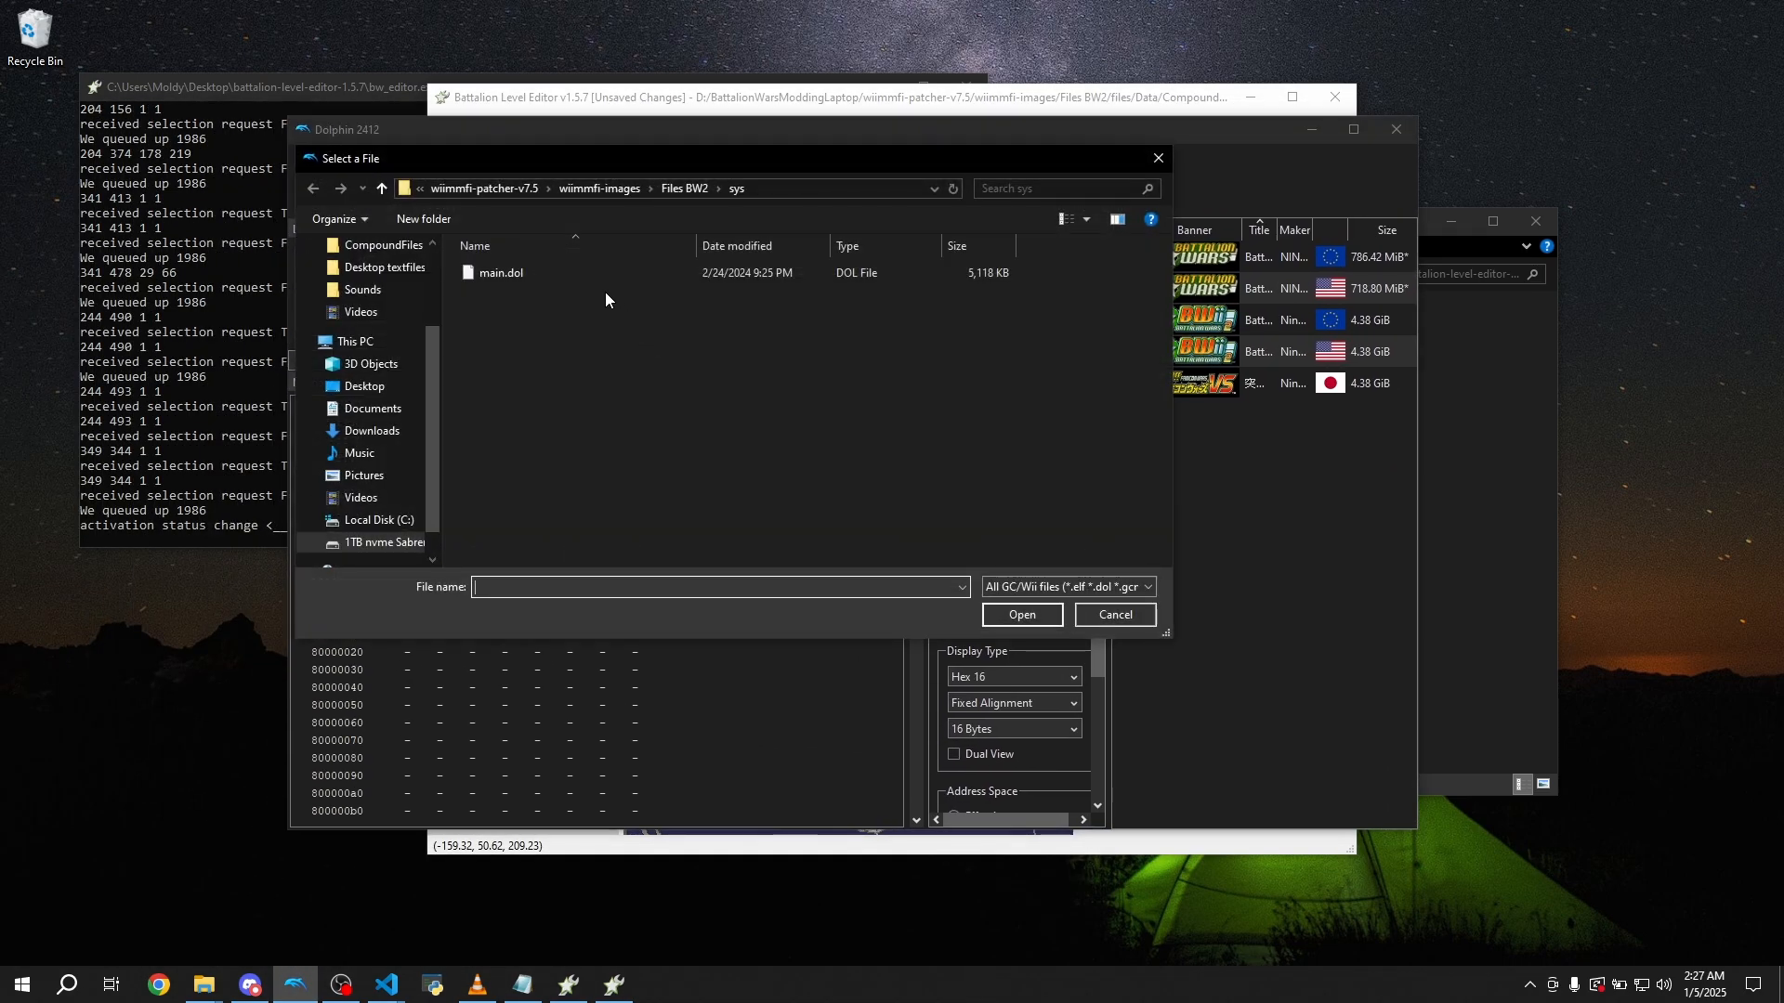
pyautogui.doubleClick(569, 275)
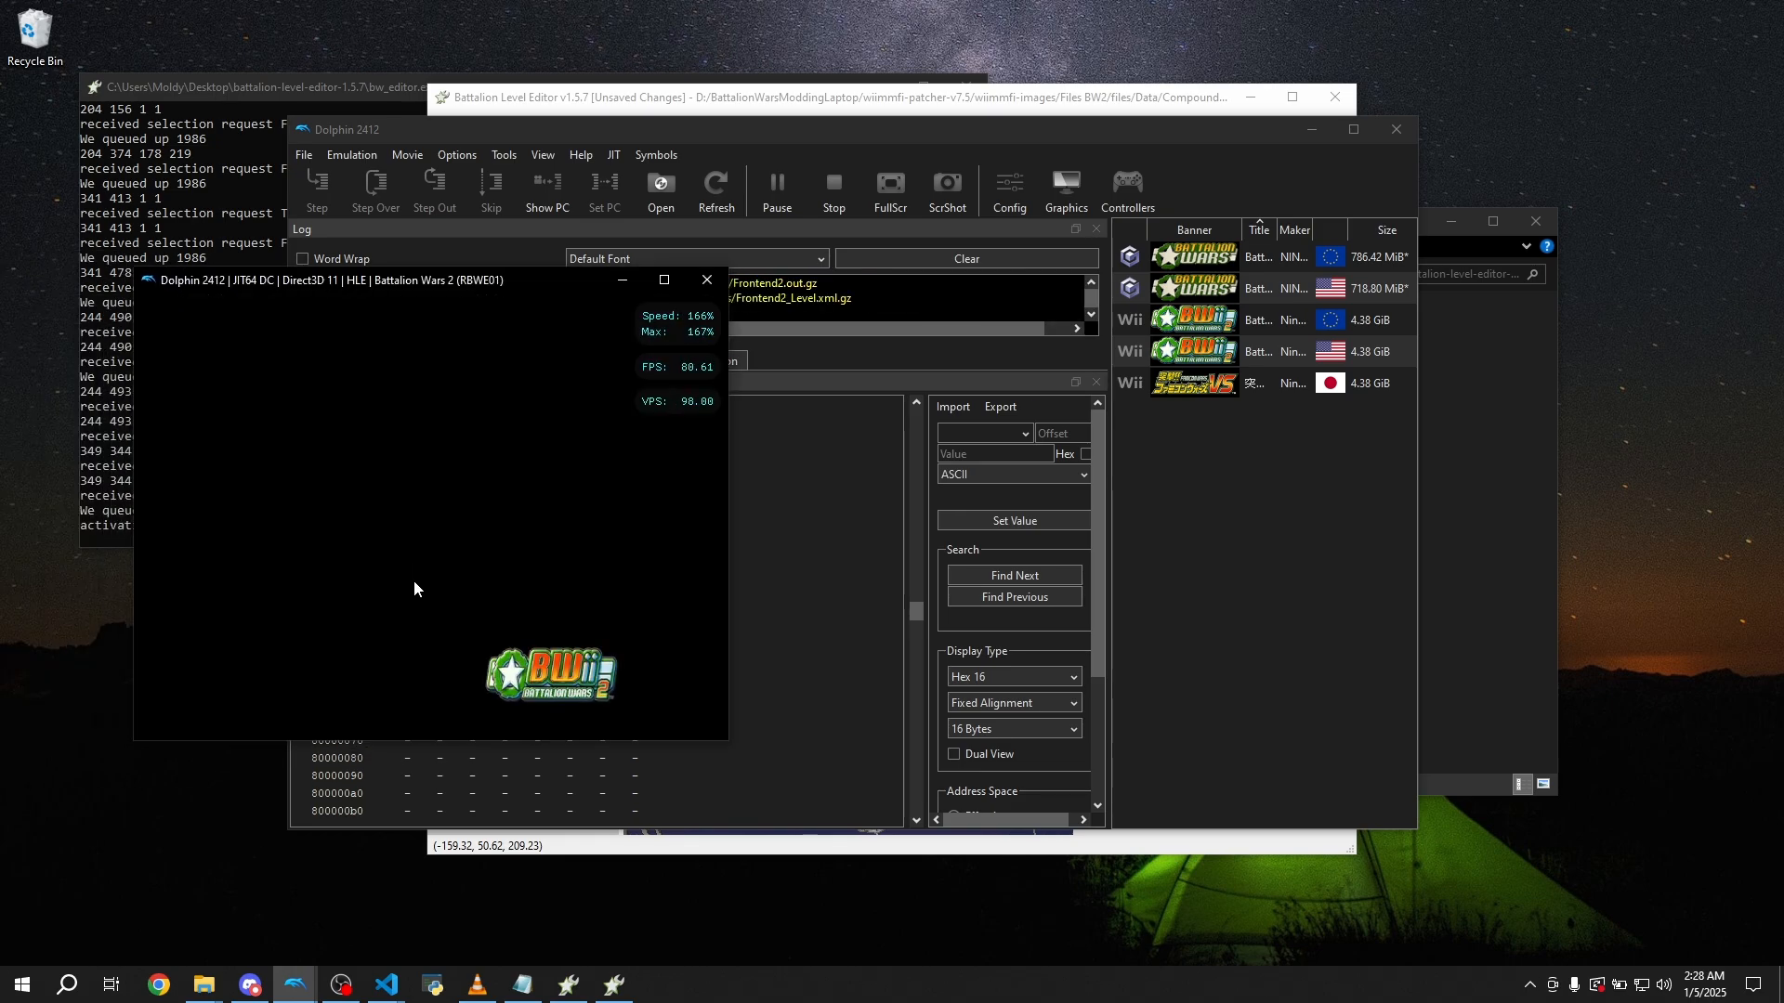
# Start campaign mission 3, A Matter of Honor, and reposition the game window
pyautogui.click(341, 638)
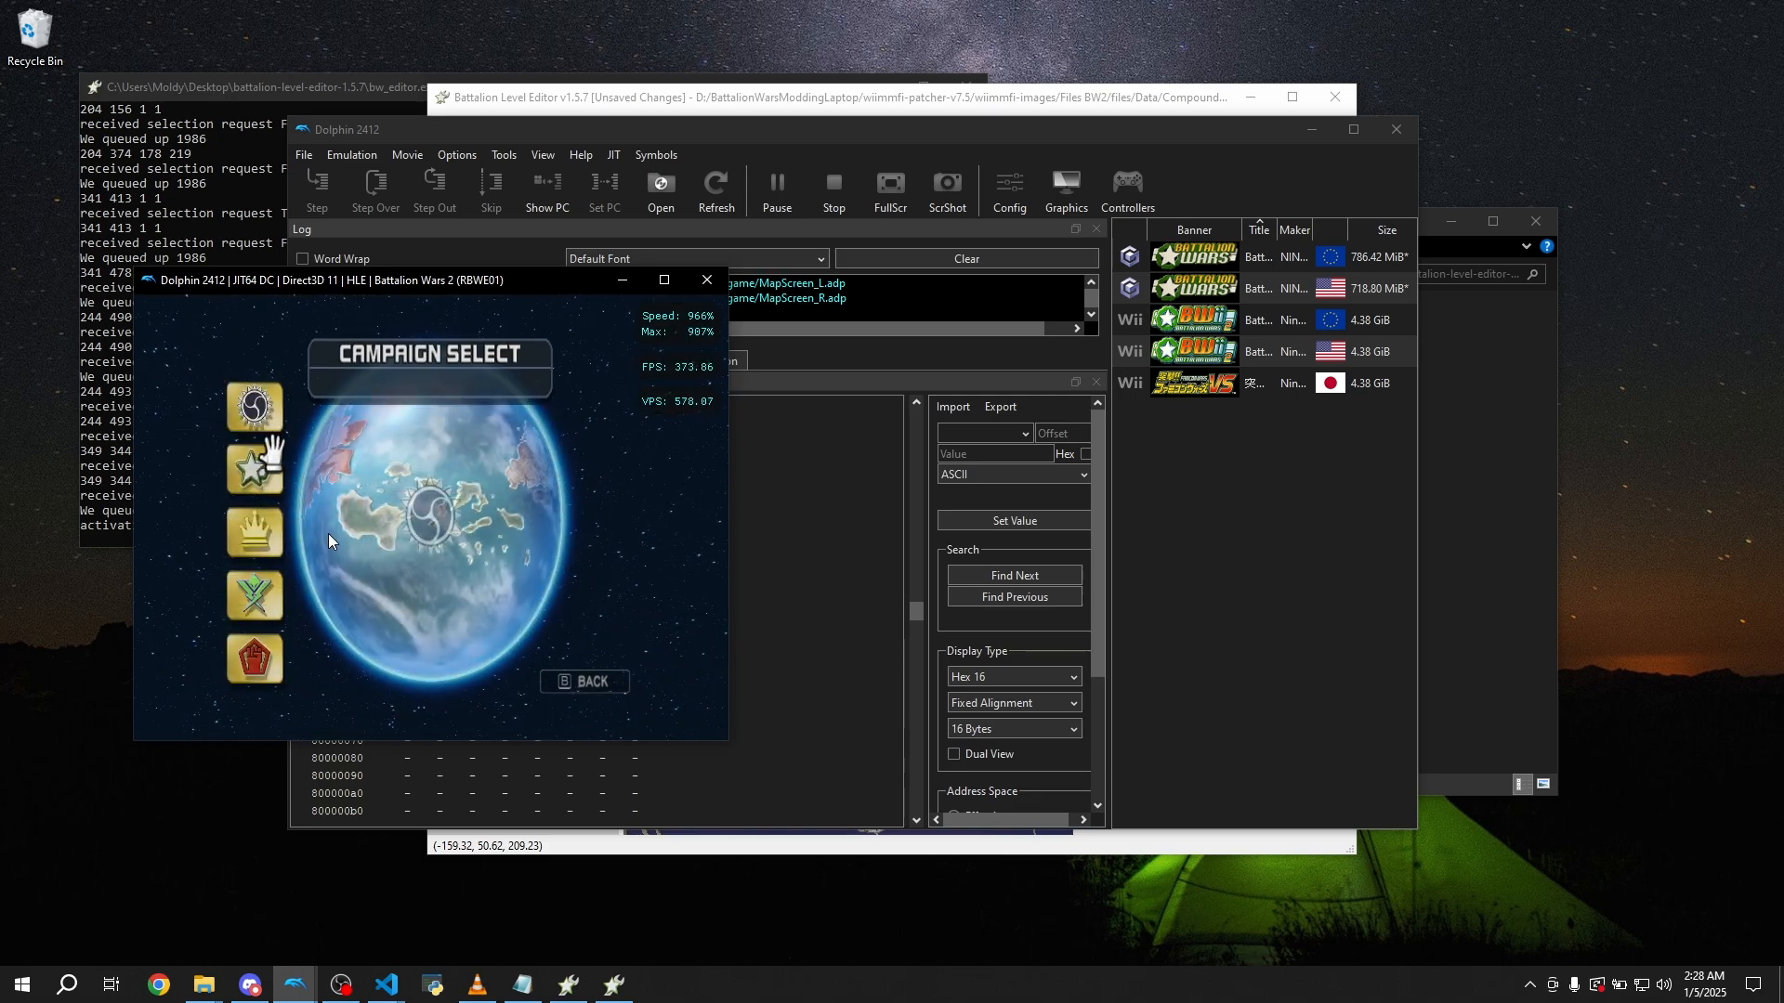
pyautogui.click(327, 534)
pyautogui.click(385, 628)
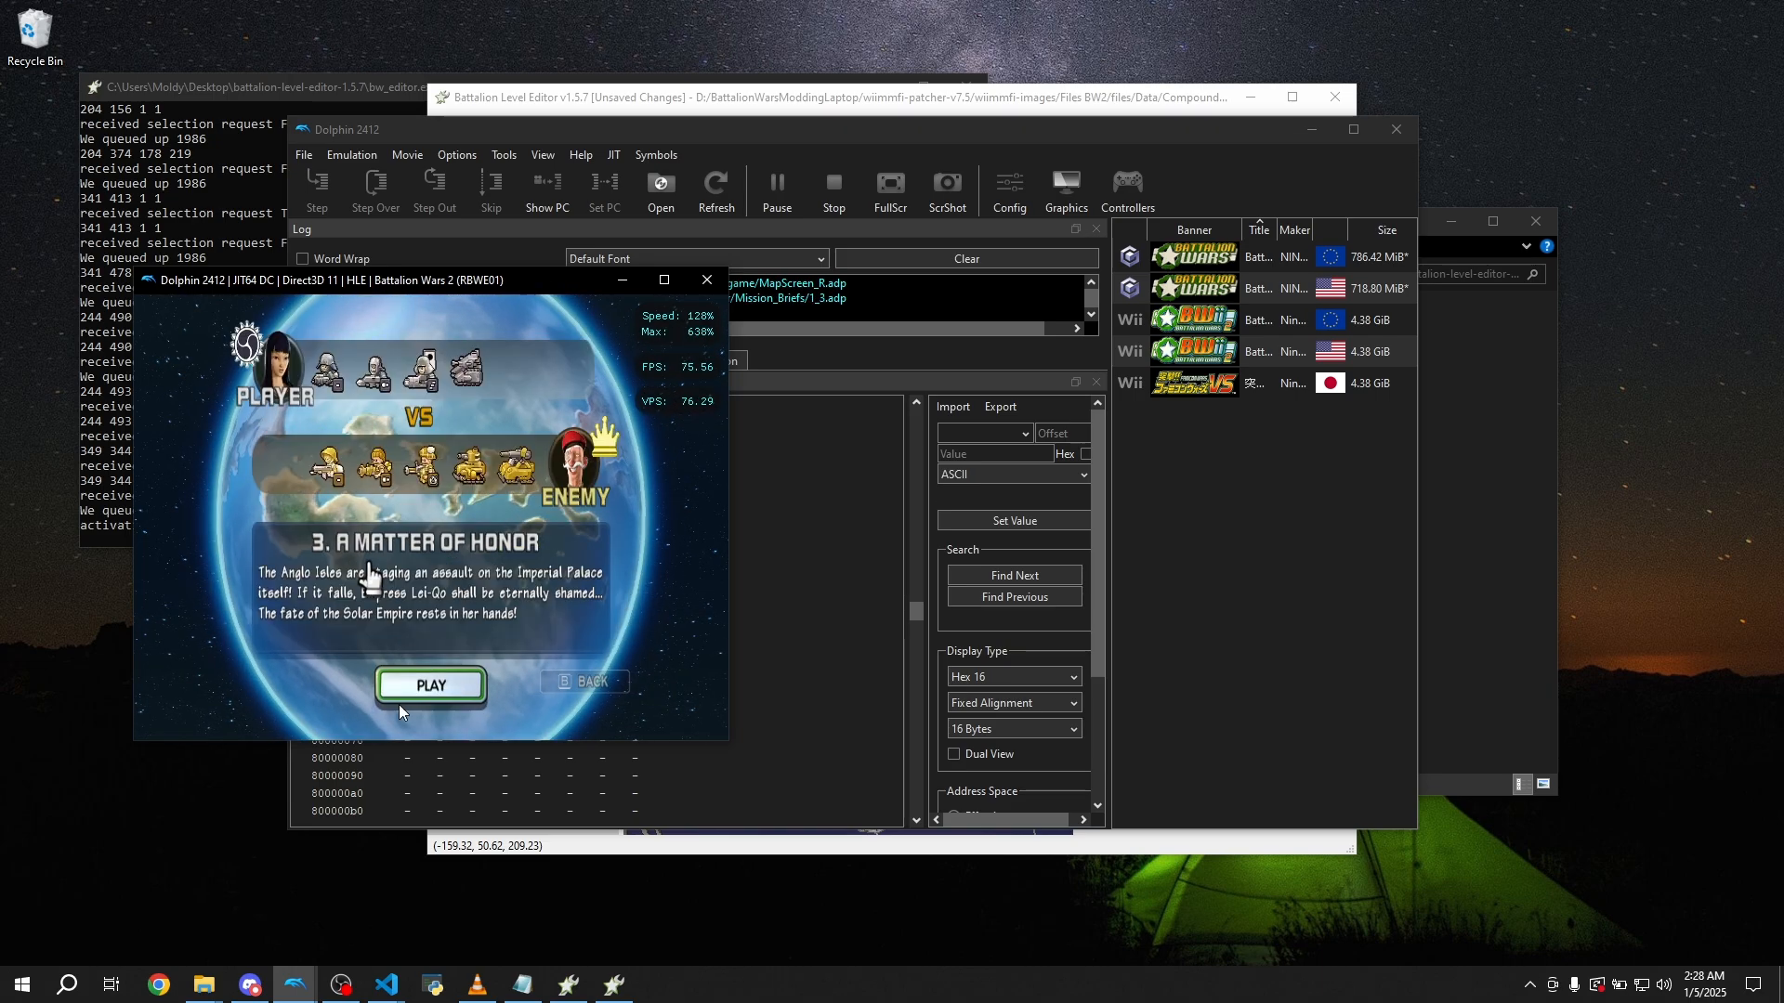
pyautogui.click(414, 708)
pyautogui.moveTo(500, 282); pyautogui.dragTo(541, 361)
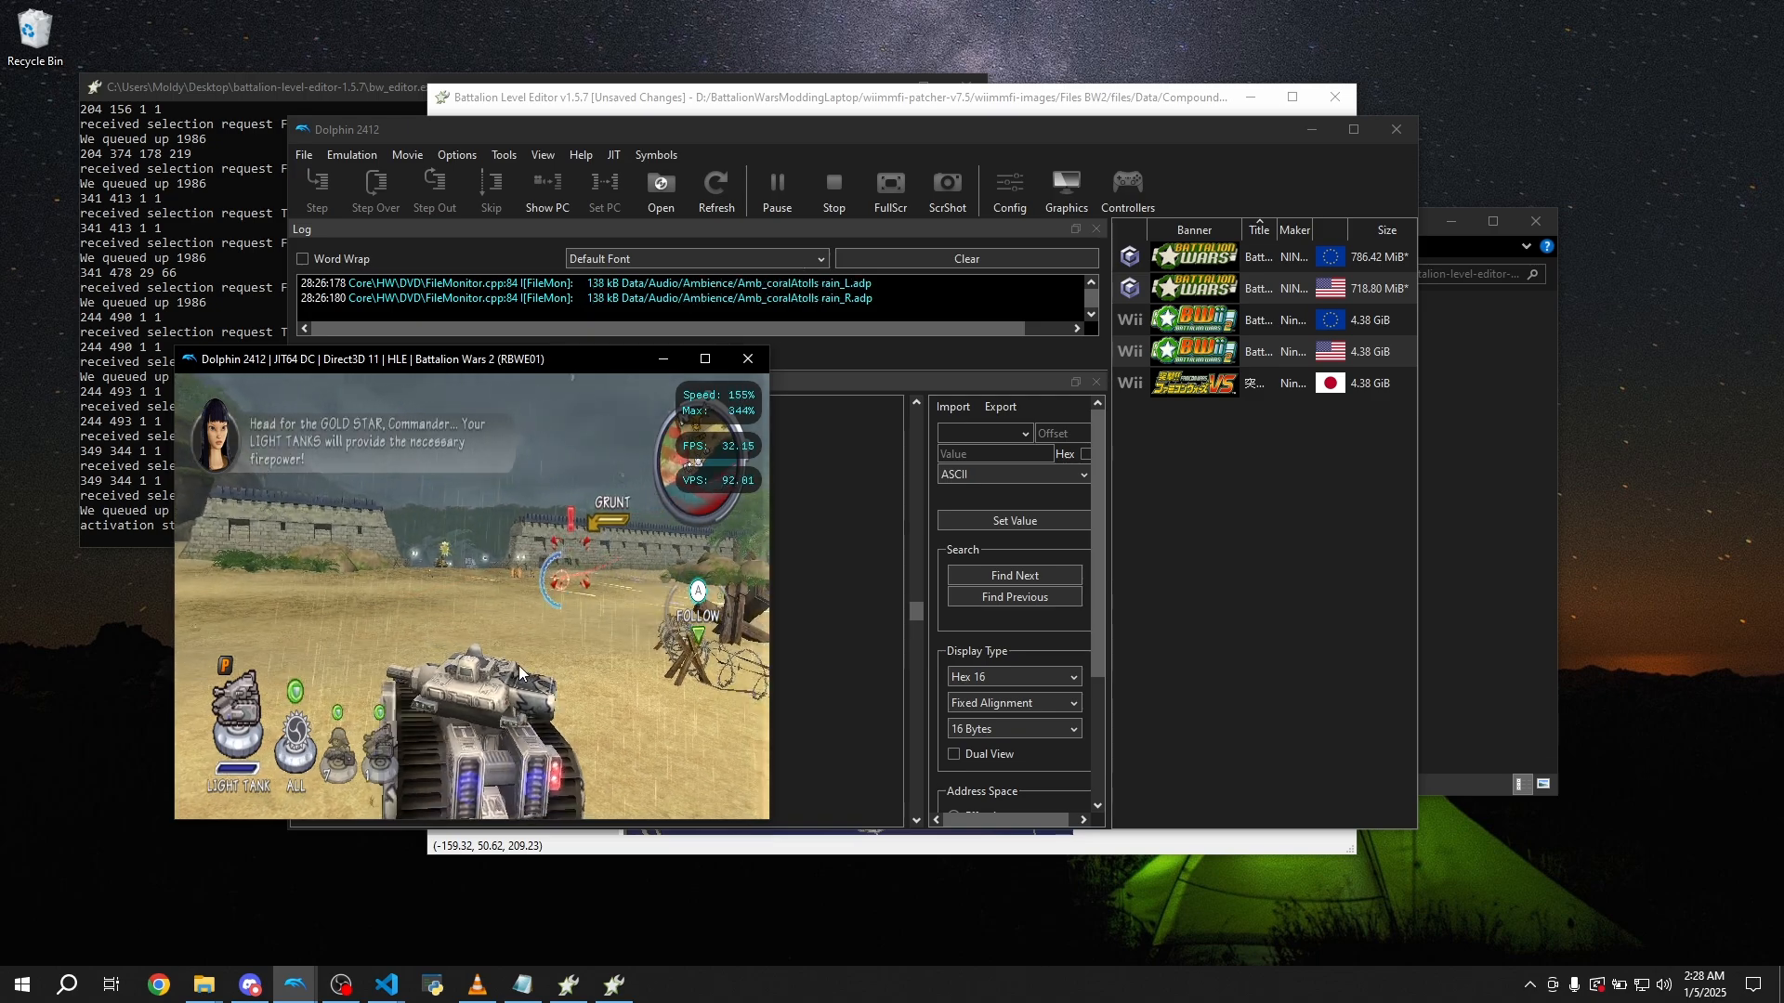
# Pause the mission and switch back to the level editor
pyautogui.press('e')
pyautogui.click(767, 96)
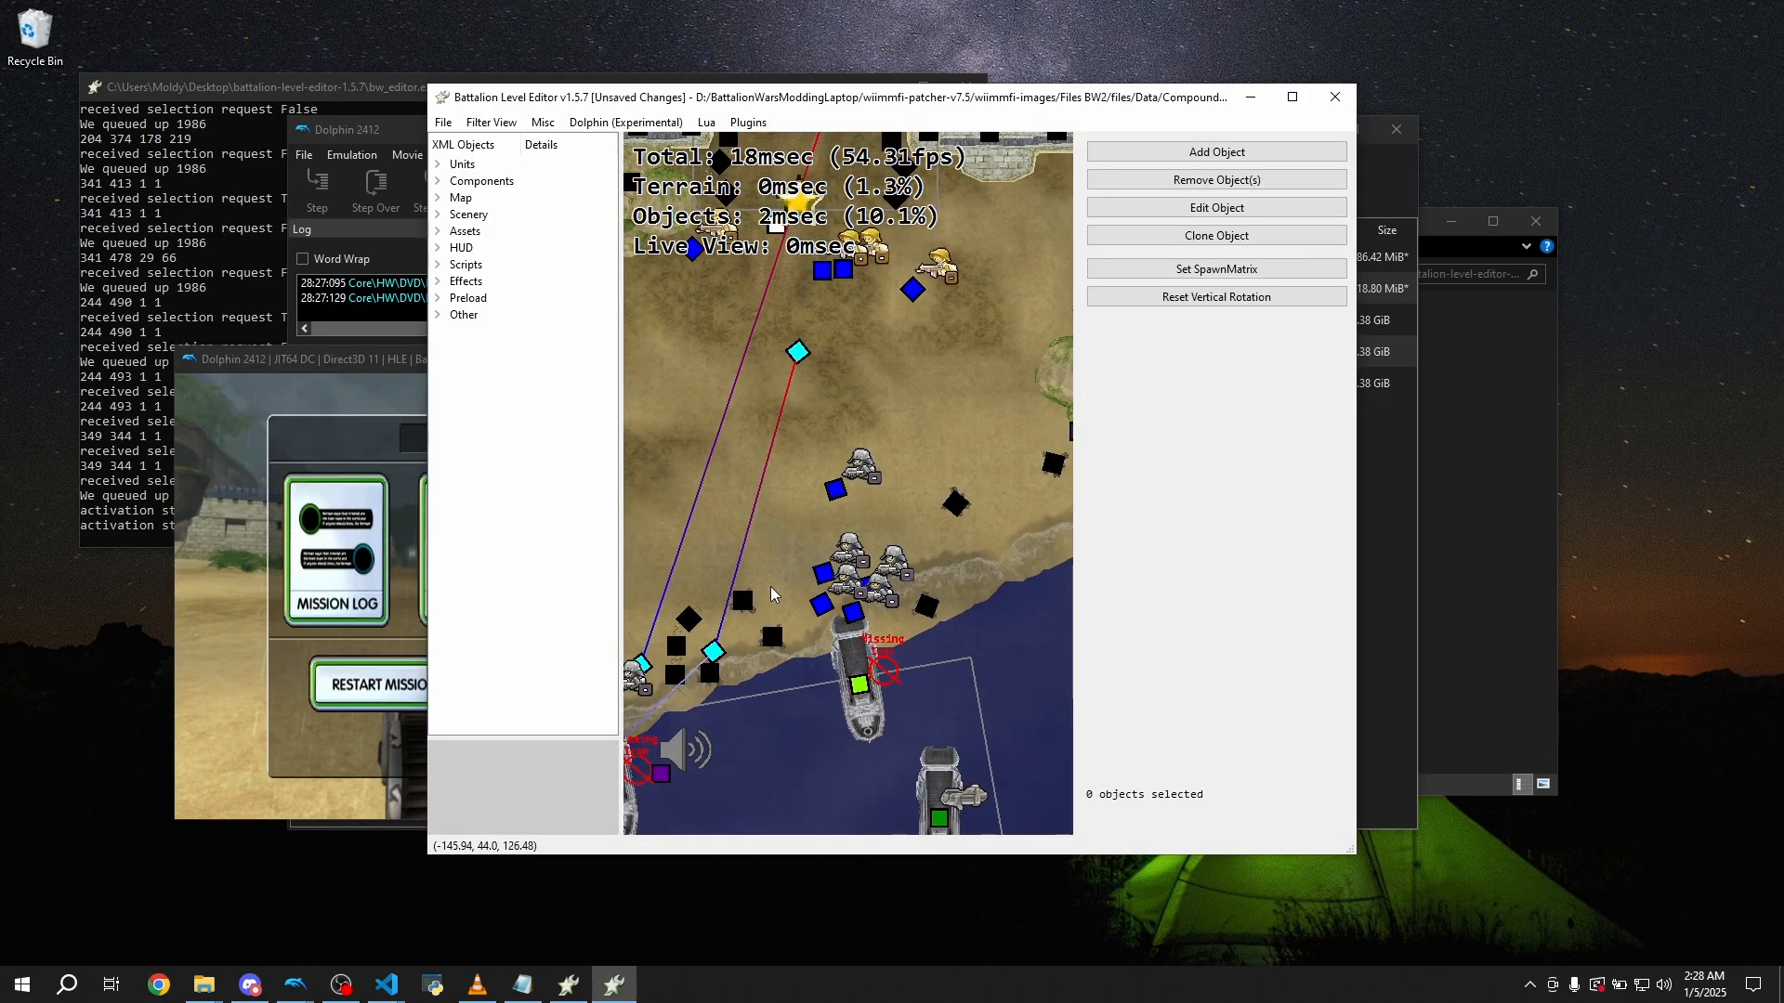
# Move the ground vehicle SE_Beach_Tank_2 from the beach to the inland side of the fortress wall and save the level
pyautogui.click(856, 461)
pyautogui.scroll(-4, 994, 441)
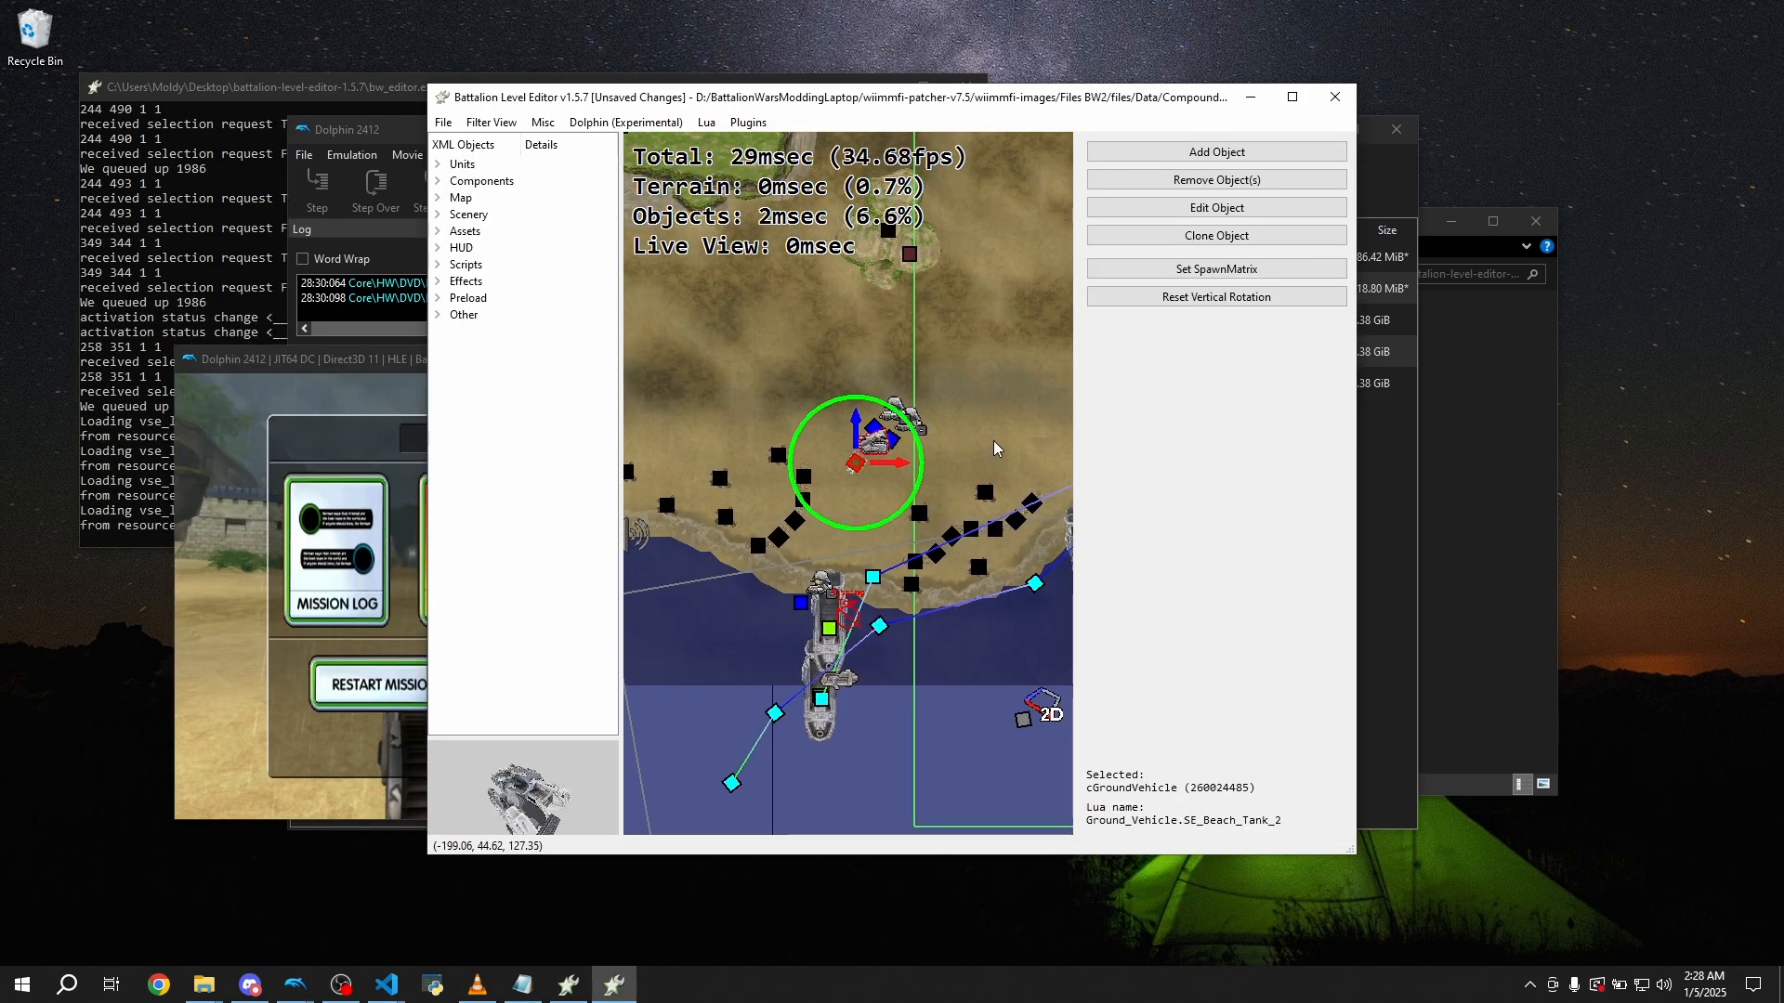
pyautogui.moveTo(967, 353); pyautogui.dragTo(786, 486, button='middle')
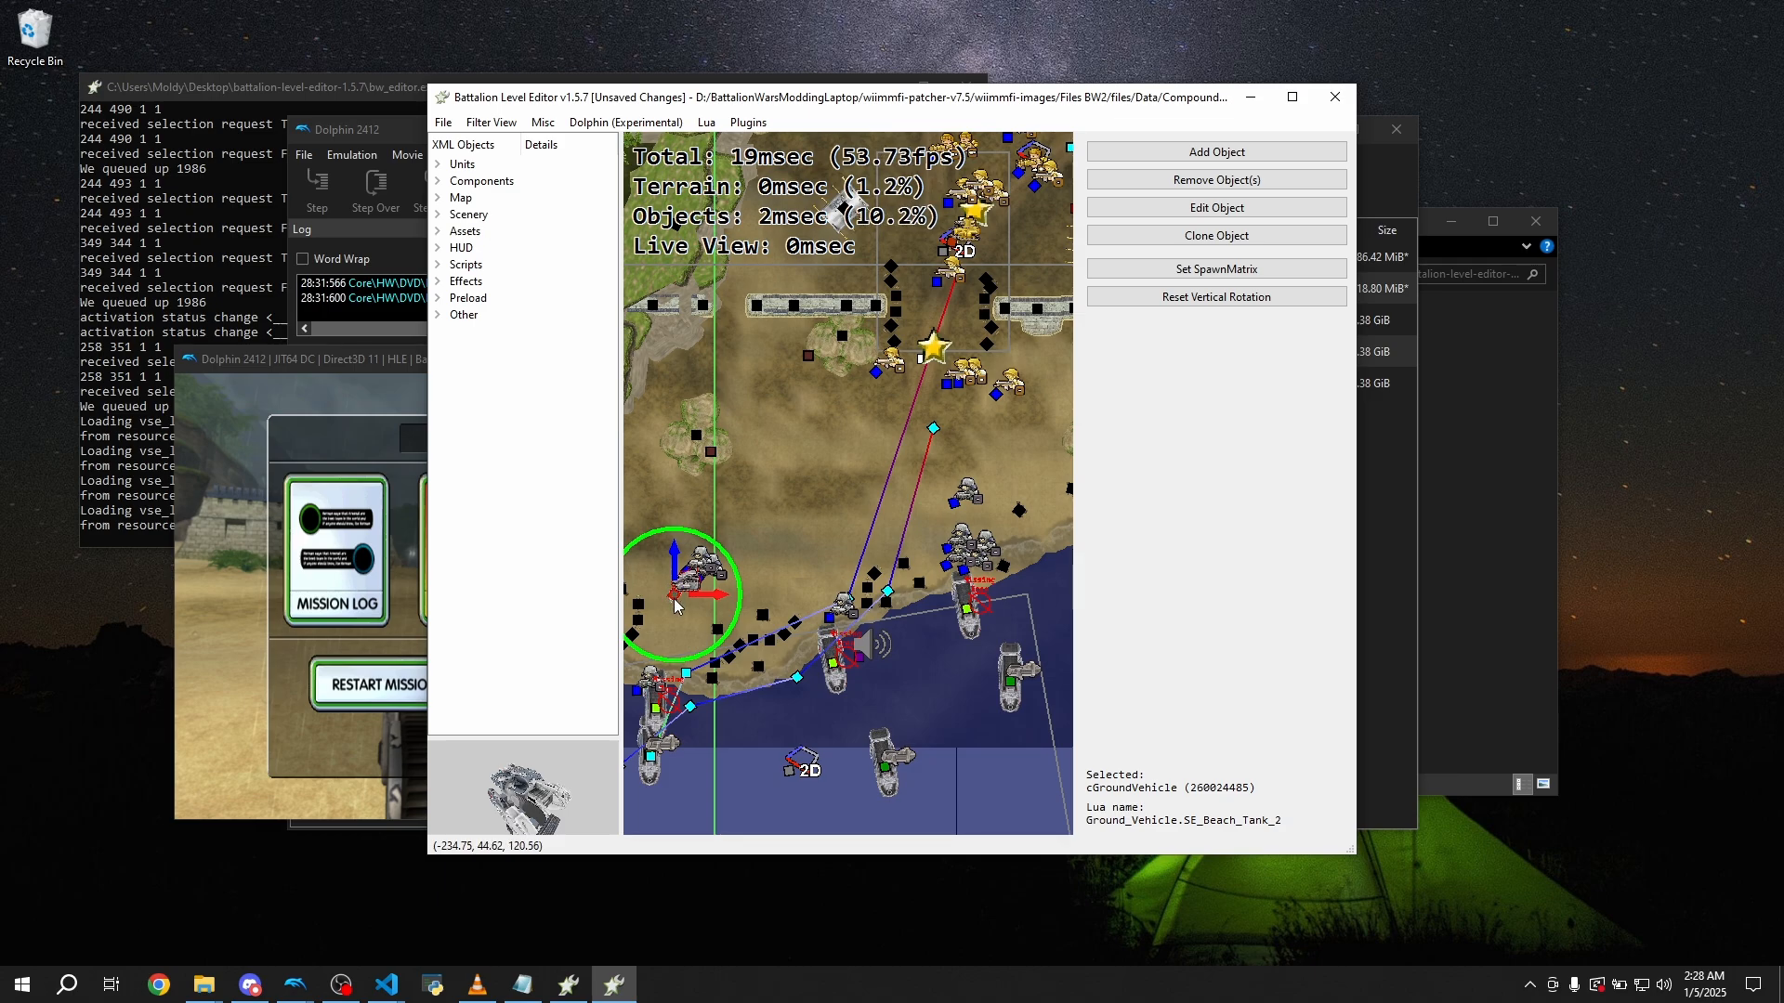
pyautogui.moveTo(673, 597); pyautogui.dragTo(794, 267)
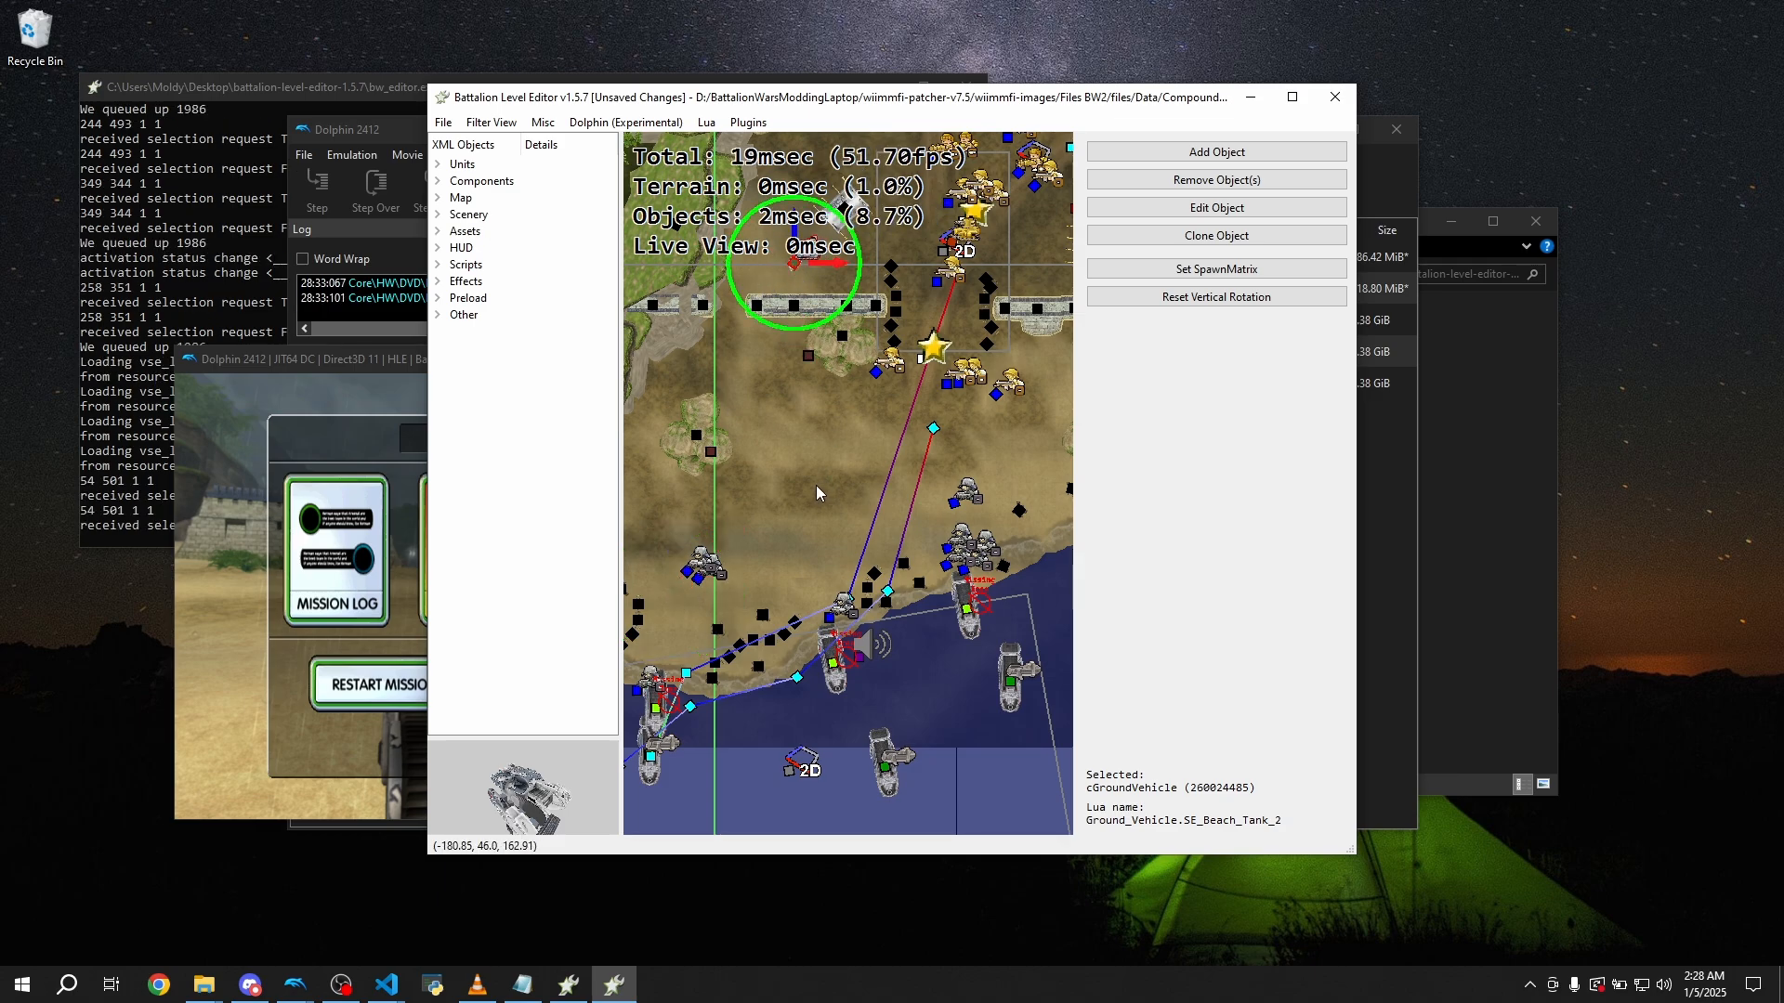
pyautogui.moveTo(816, 485); pyautogui.dragTo(839, 586, button='middle')
pyautogui.hotkey('ctrl', 's')
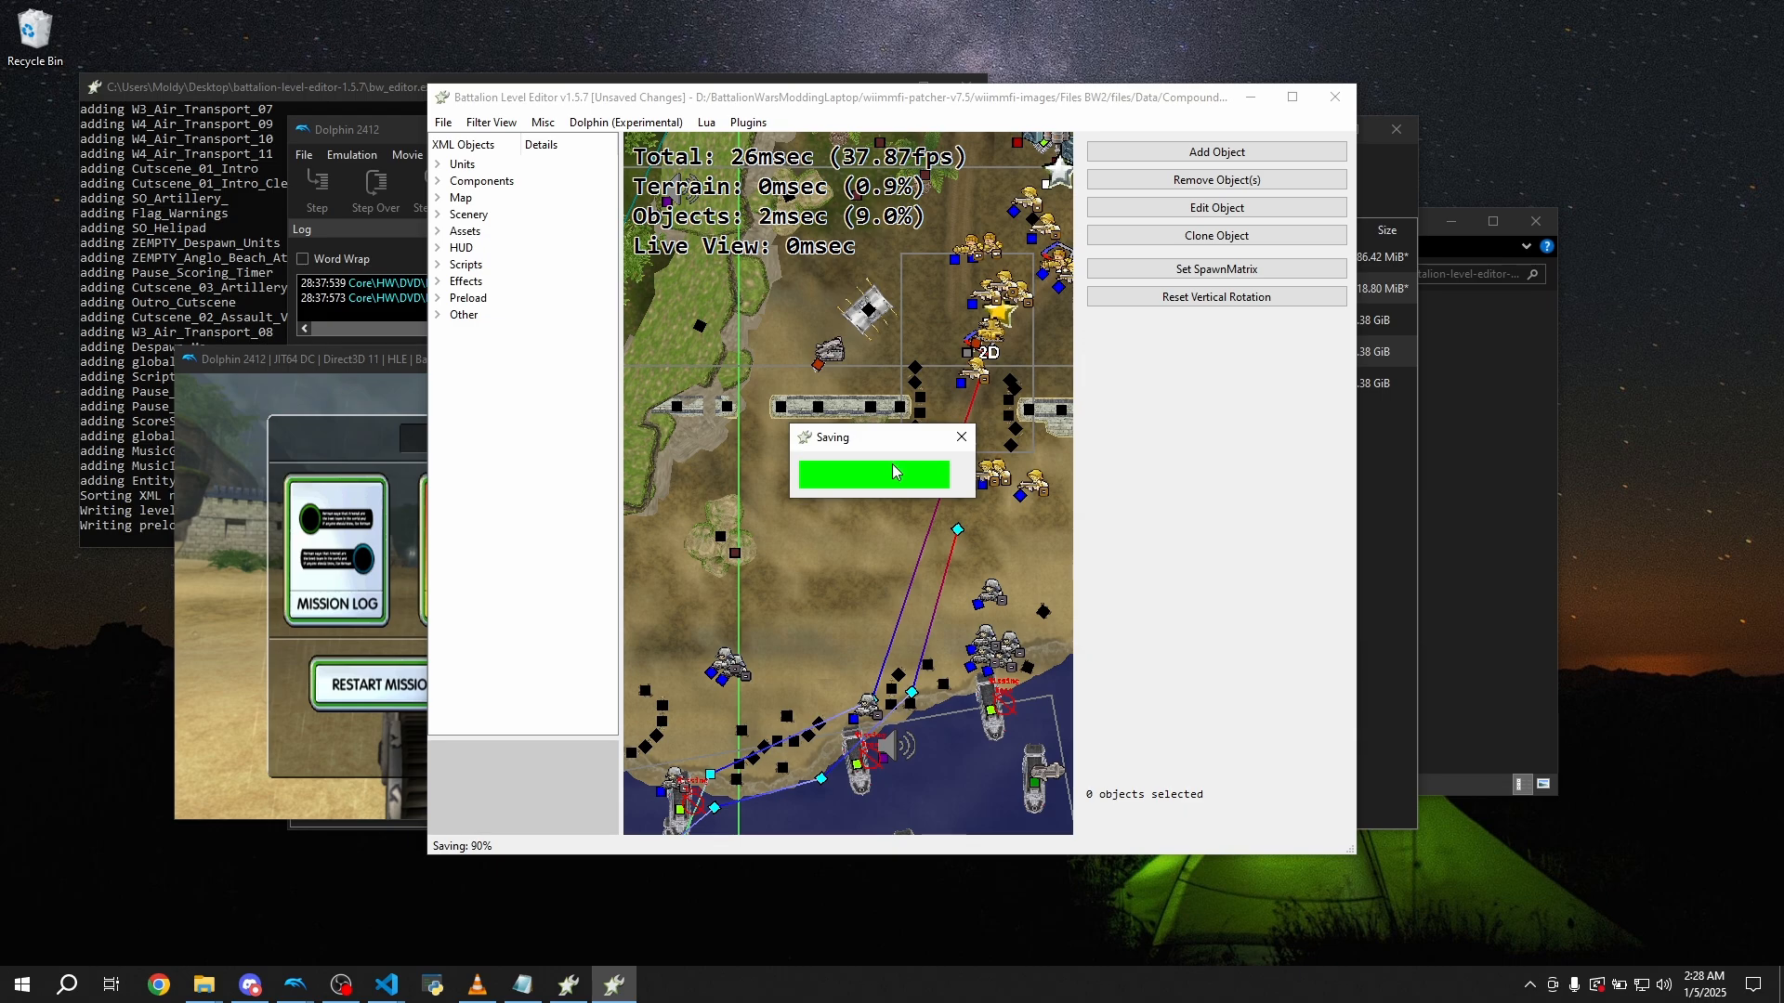
# Try to restart the paused mission in Dolphin with the saved level, and stop the emulation
pyautogui.rightClick(488, 641)
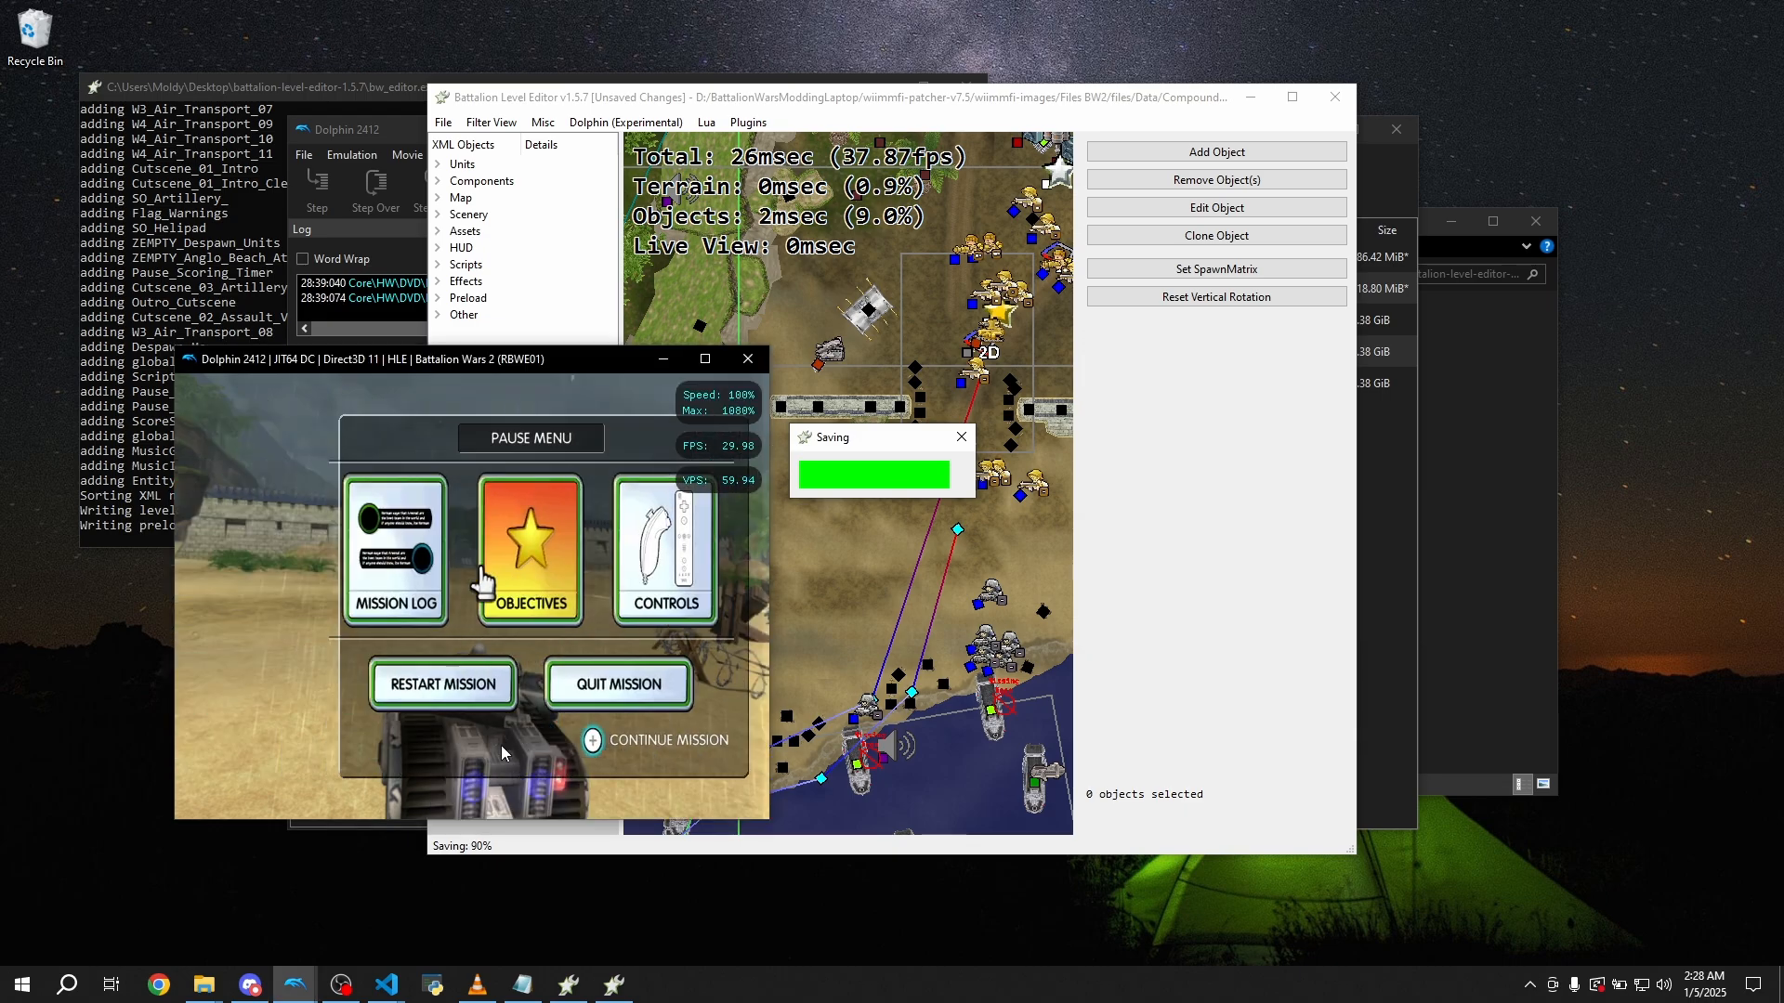
pyautogui.click(398, 764)
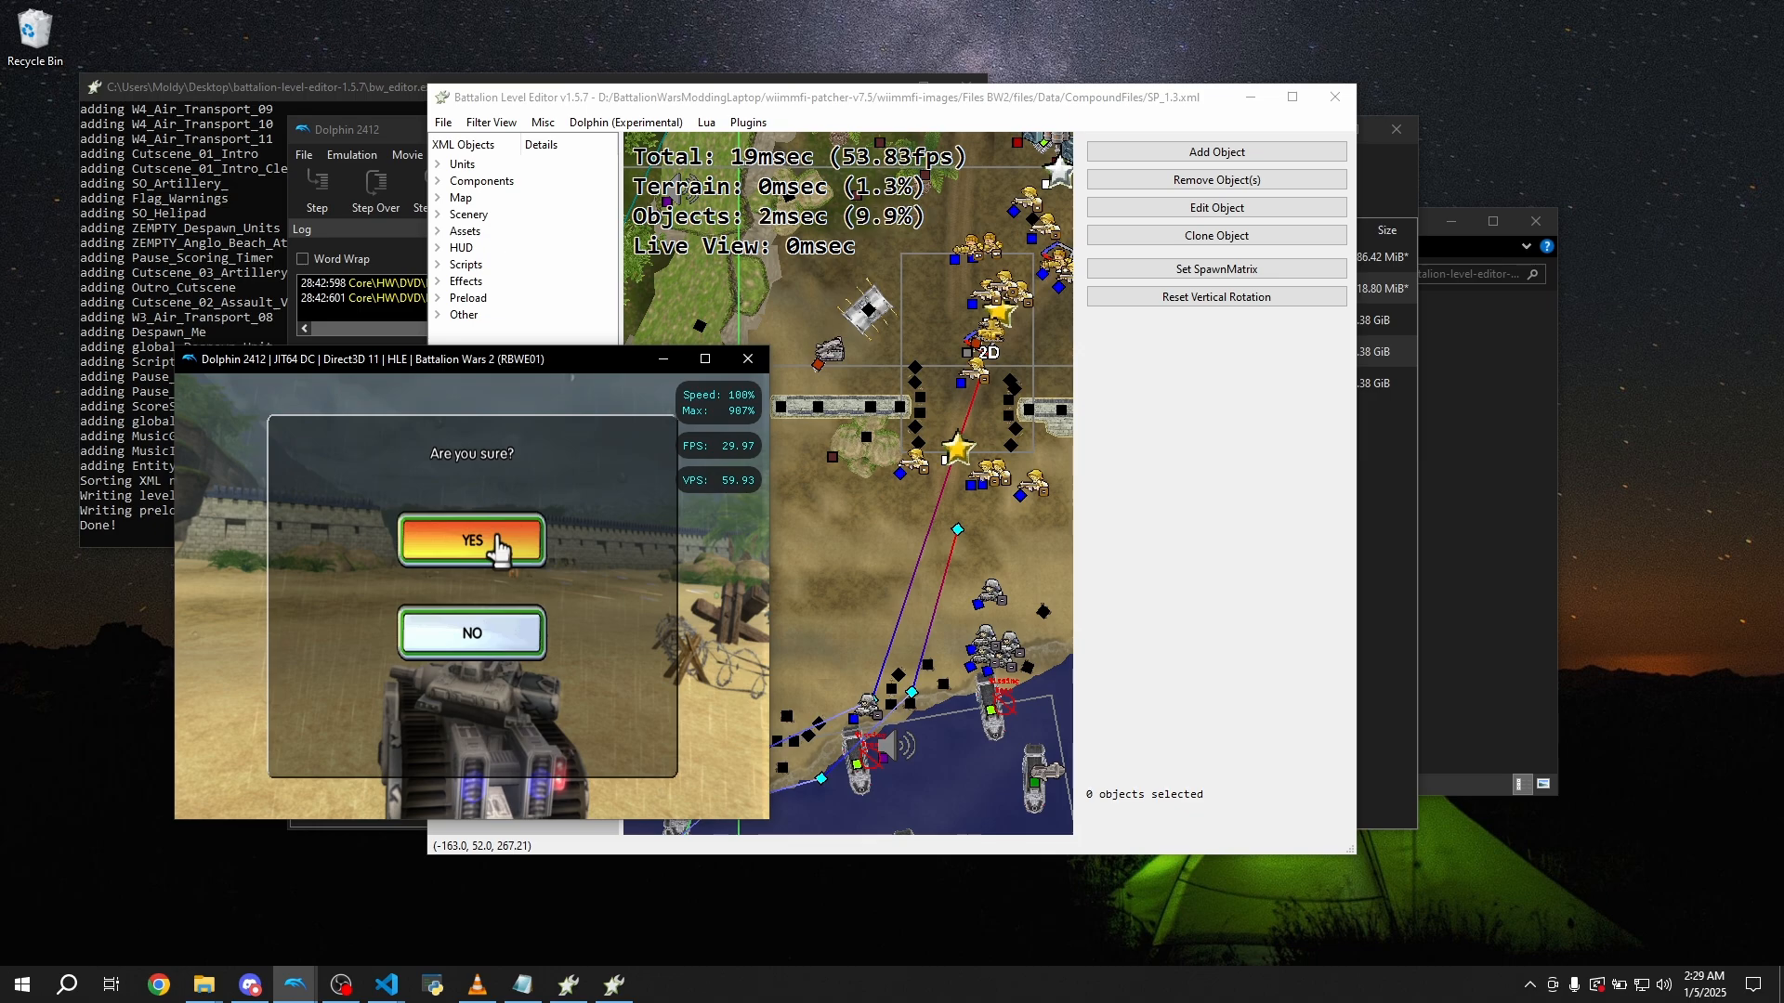
pyautogui.click(776, 368)
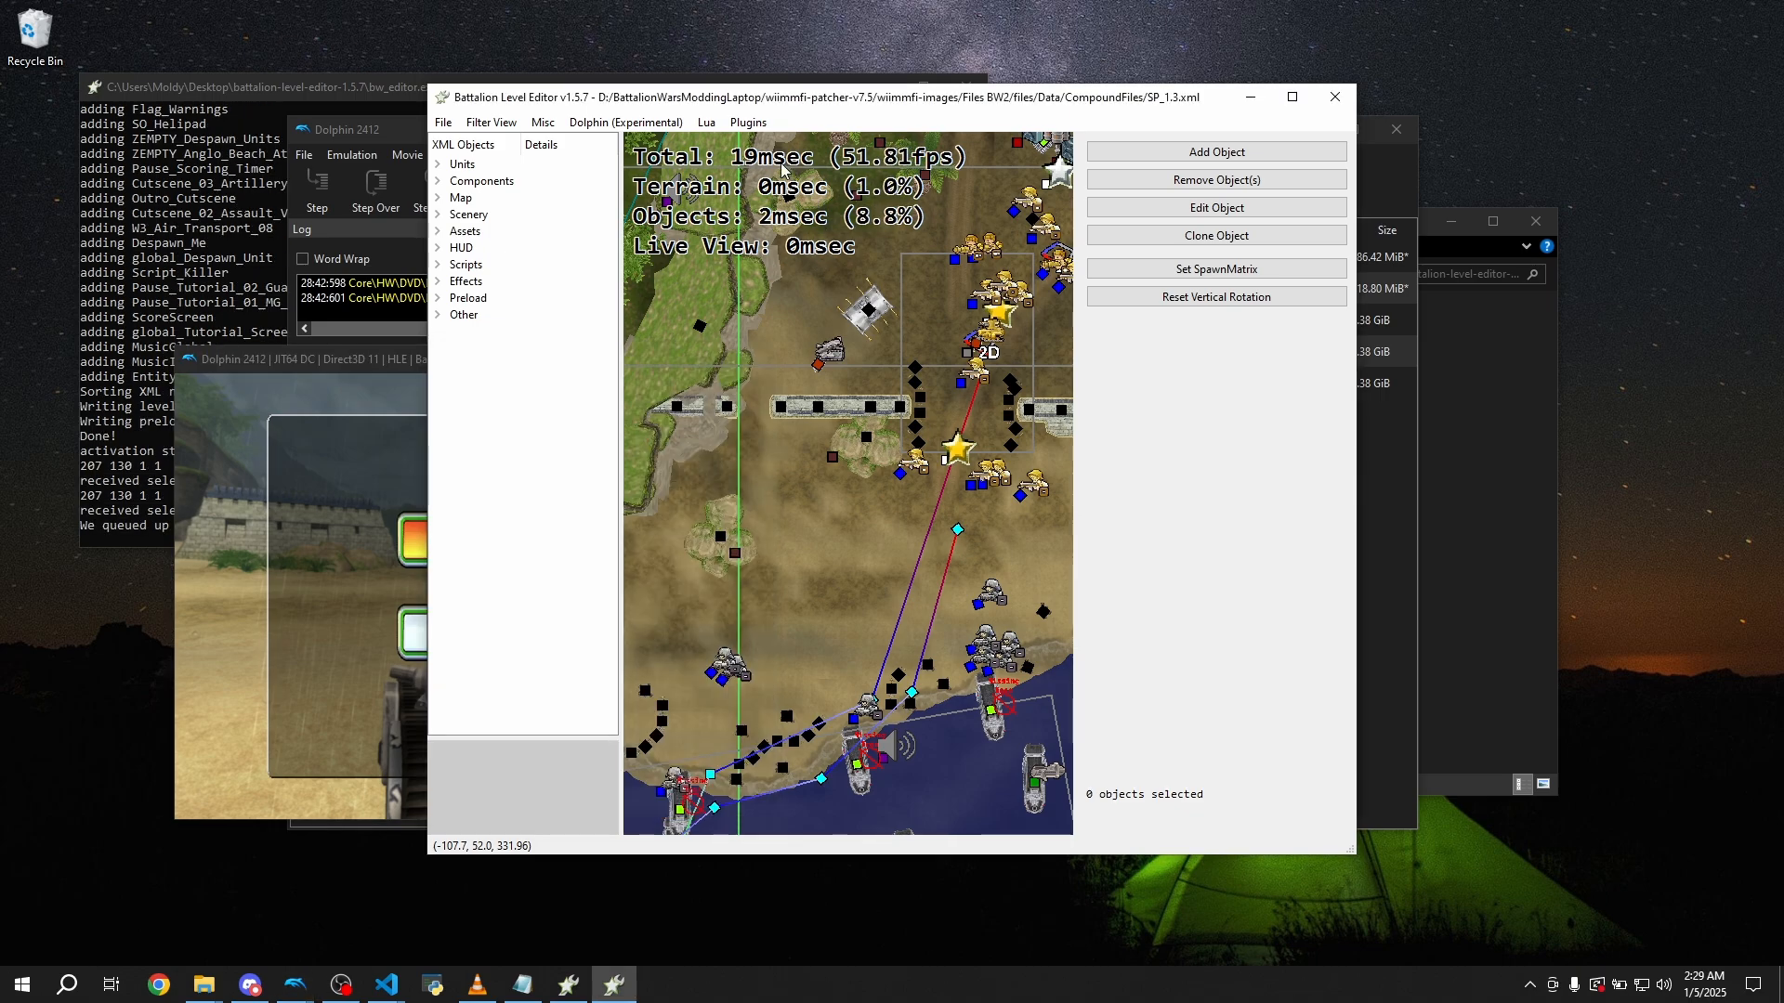
pyautogui.click(747, 359)
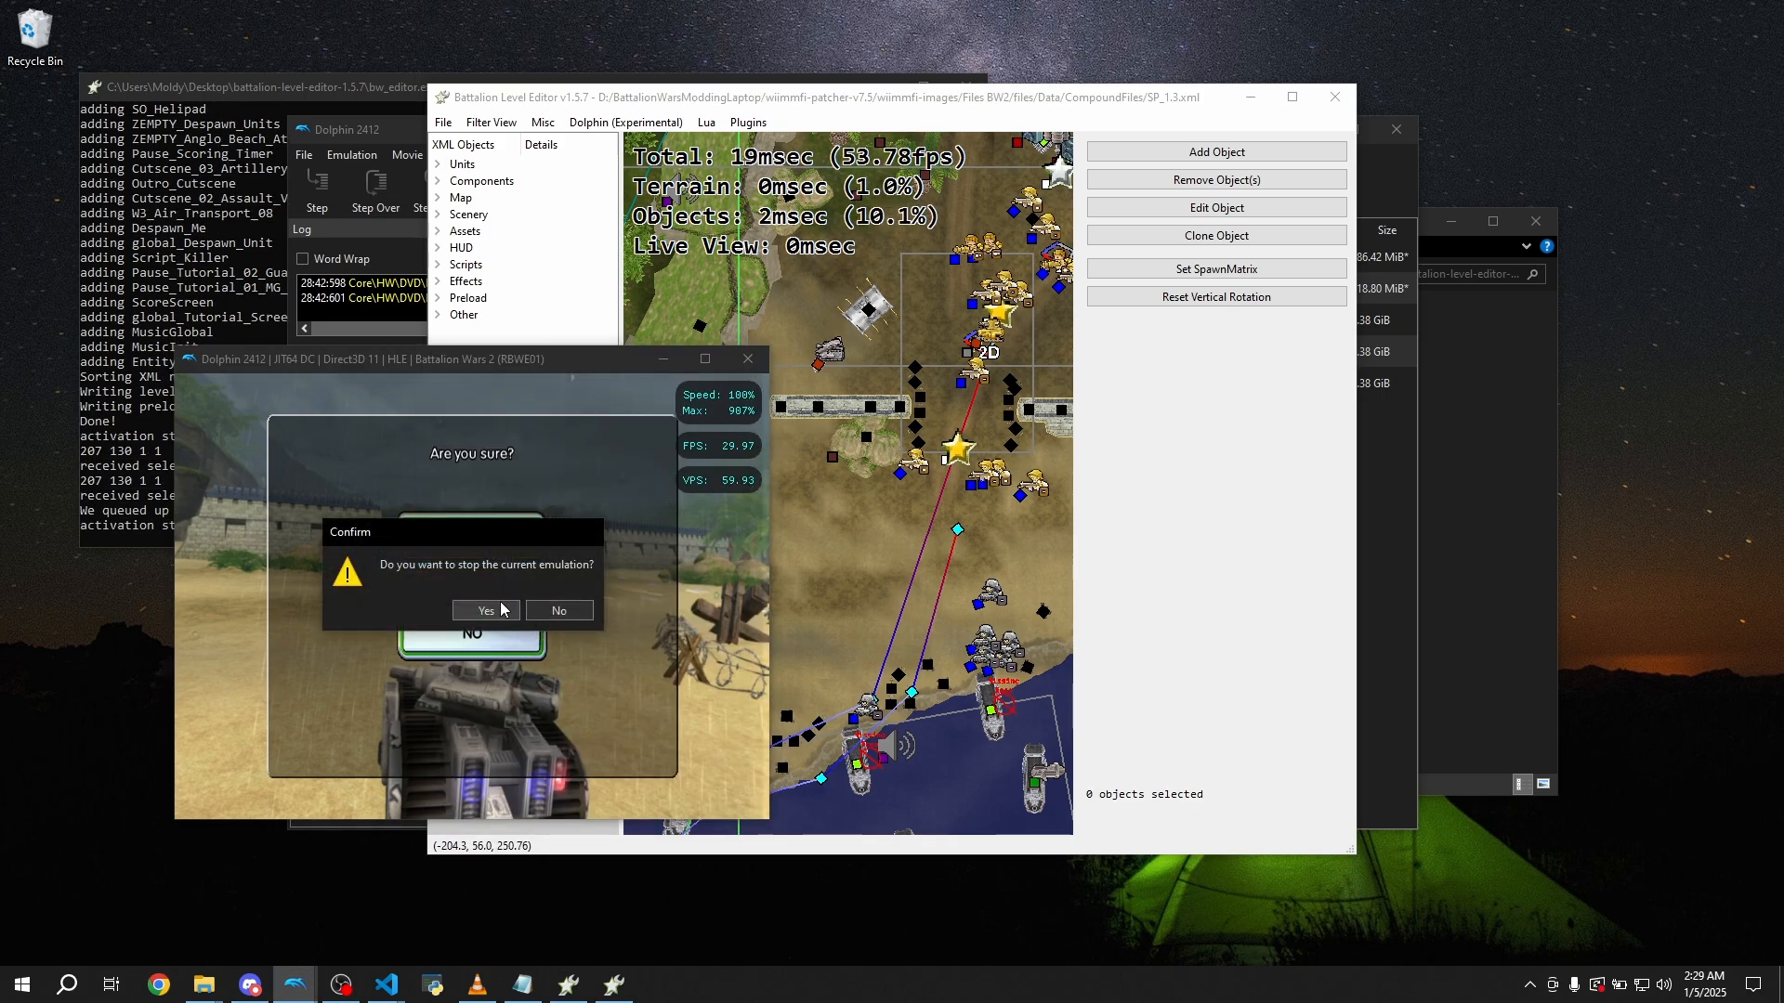
pyautogui.click(501, 608)
# Save the level in the level editor and return SE_Beach_Tank_2 to the beach beside the other tanks
pyautogui.click(800, 535)
pyautogui.hotkey('ctrl', 's')
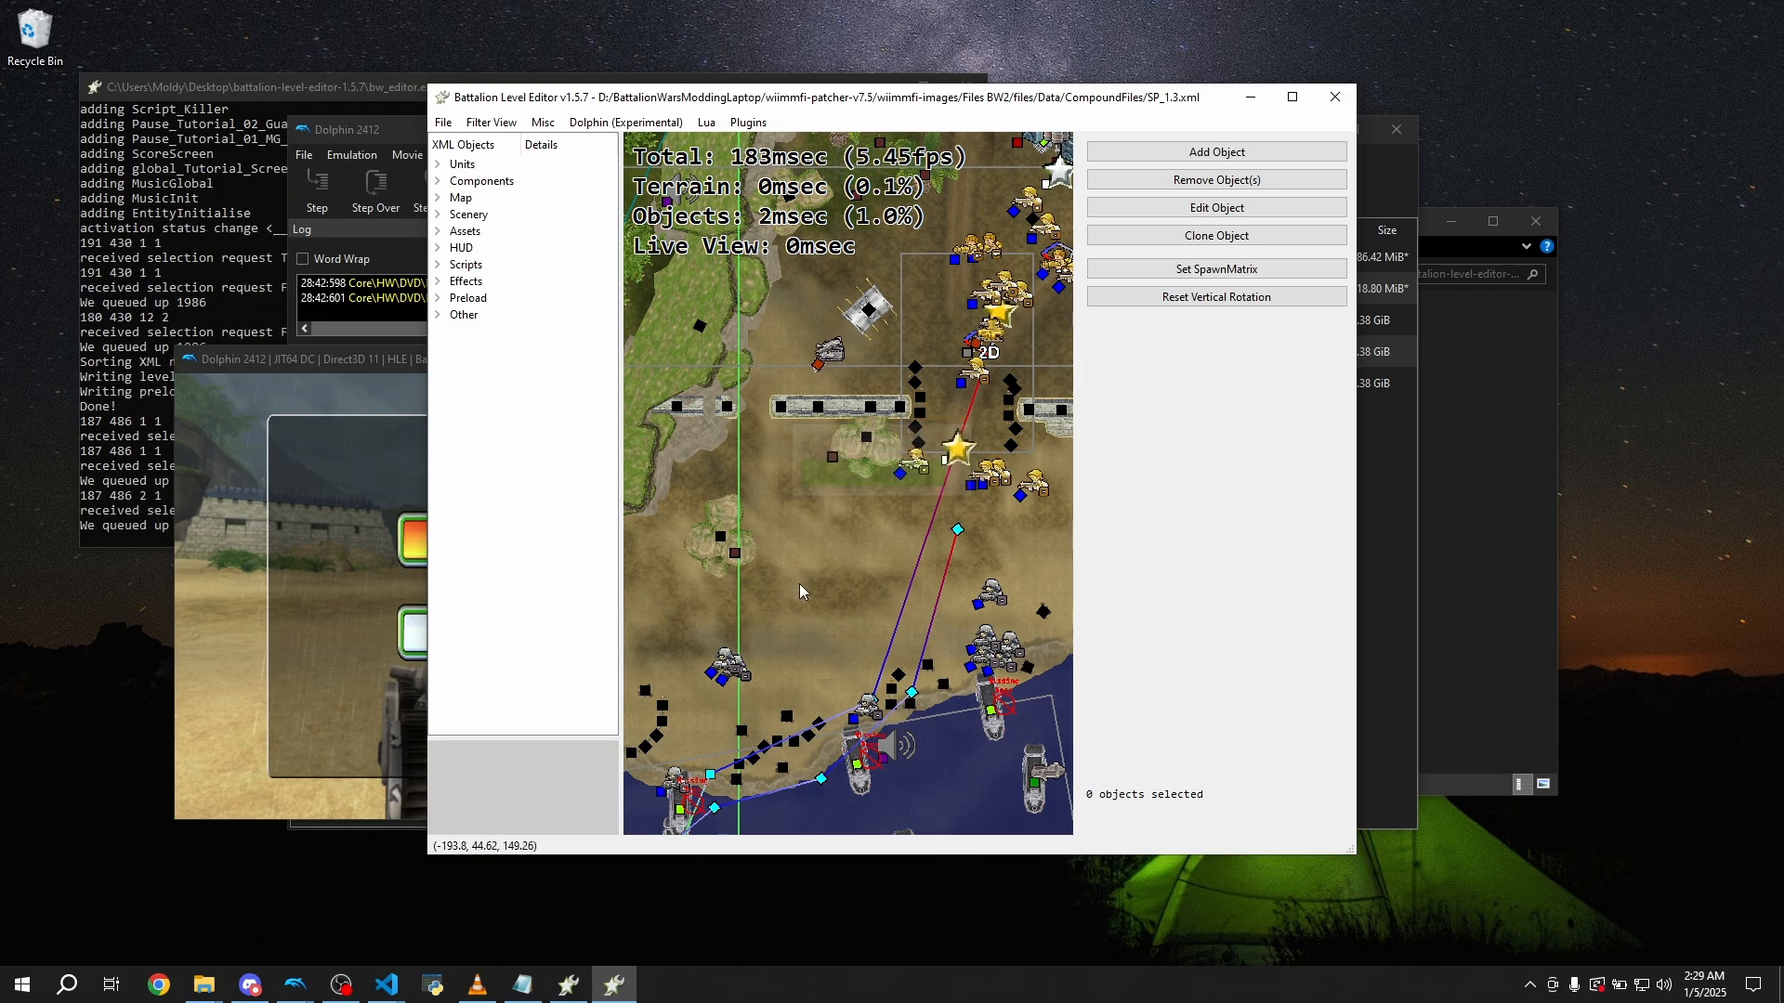
# Apply padding to the level XML with the Padding plugin, accepting the padding percentage offered
pyautogui.click(749, 122)
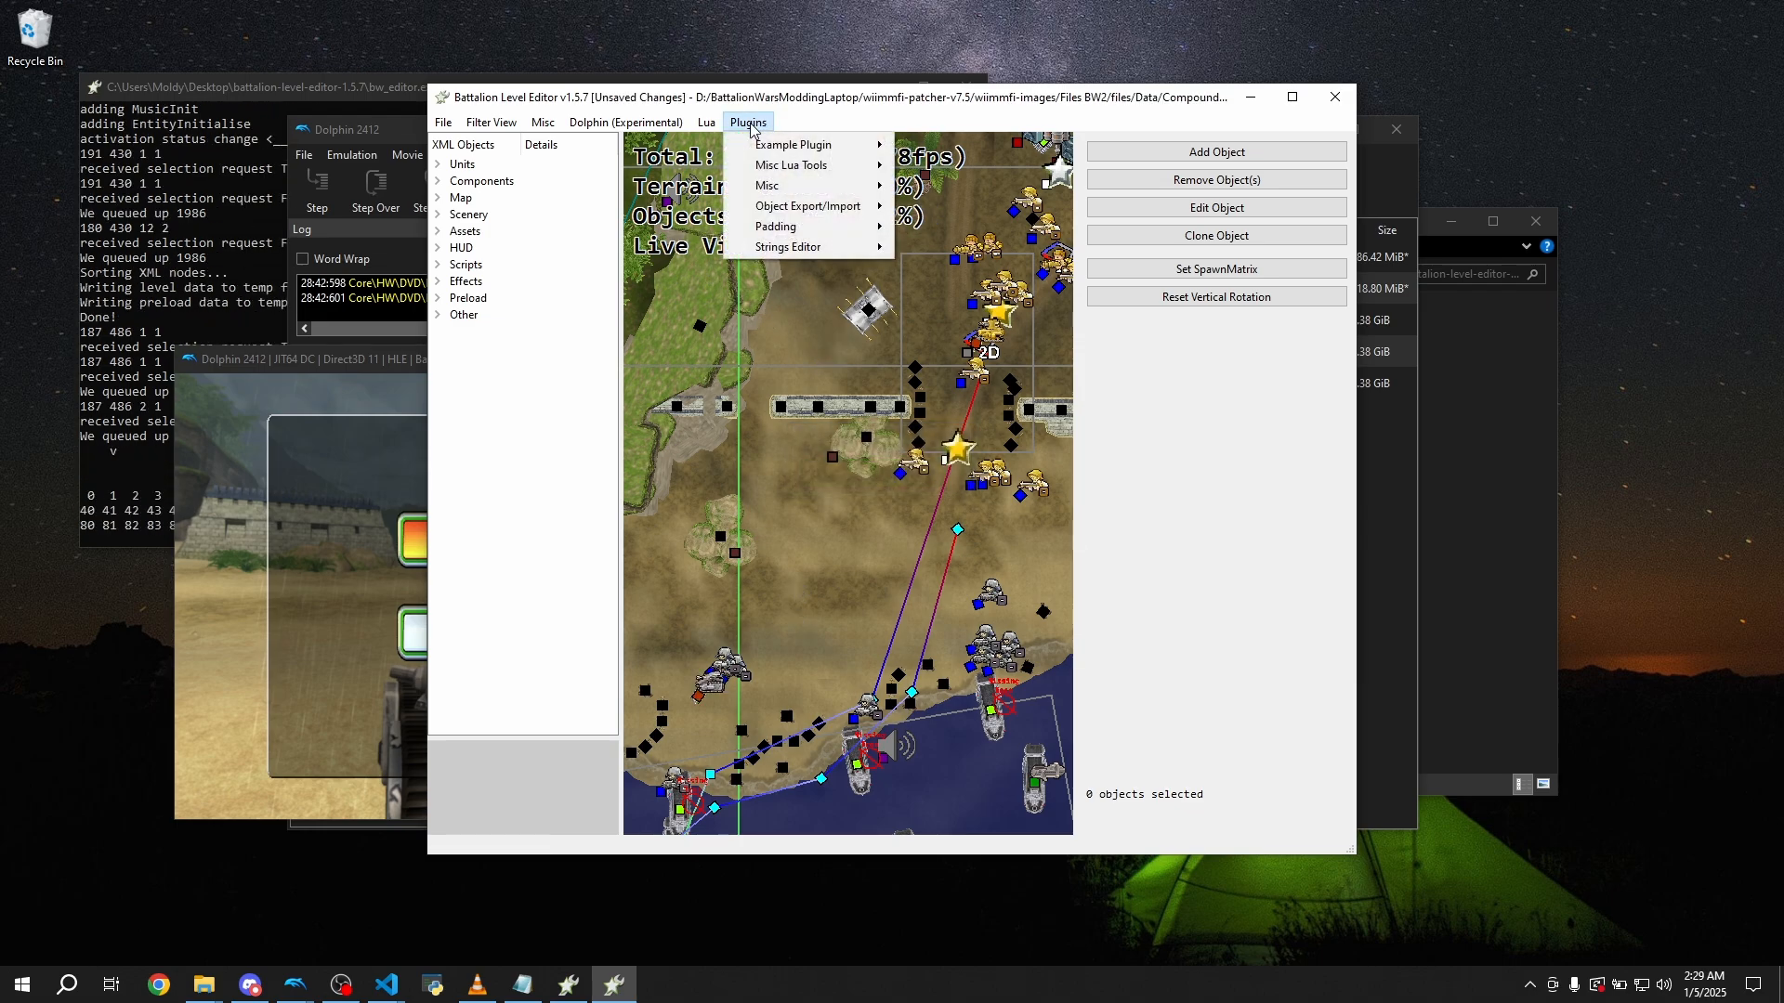
pyautogui.moveTo(818, 227)
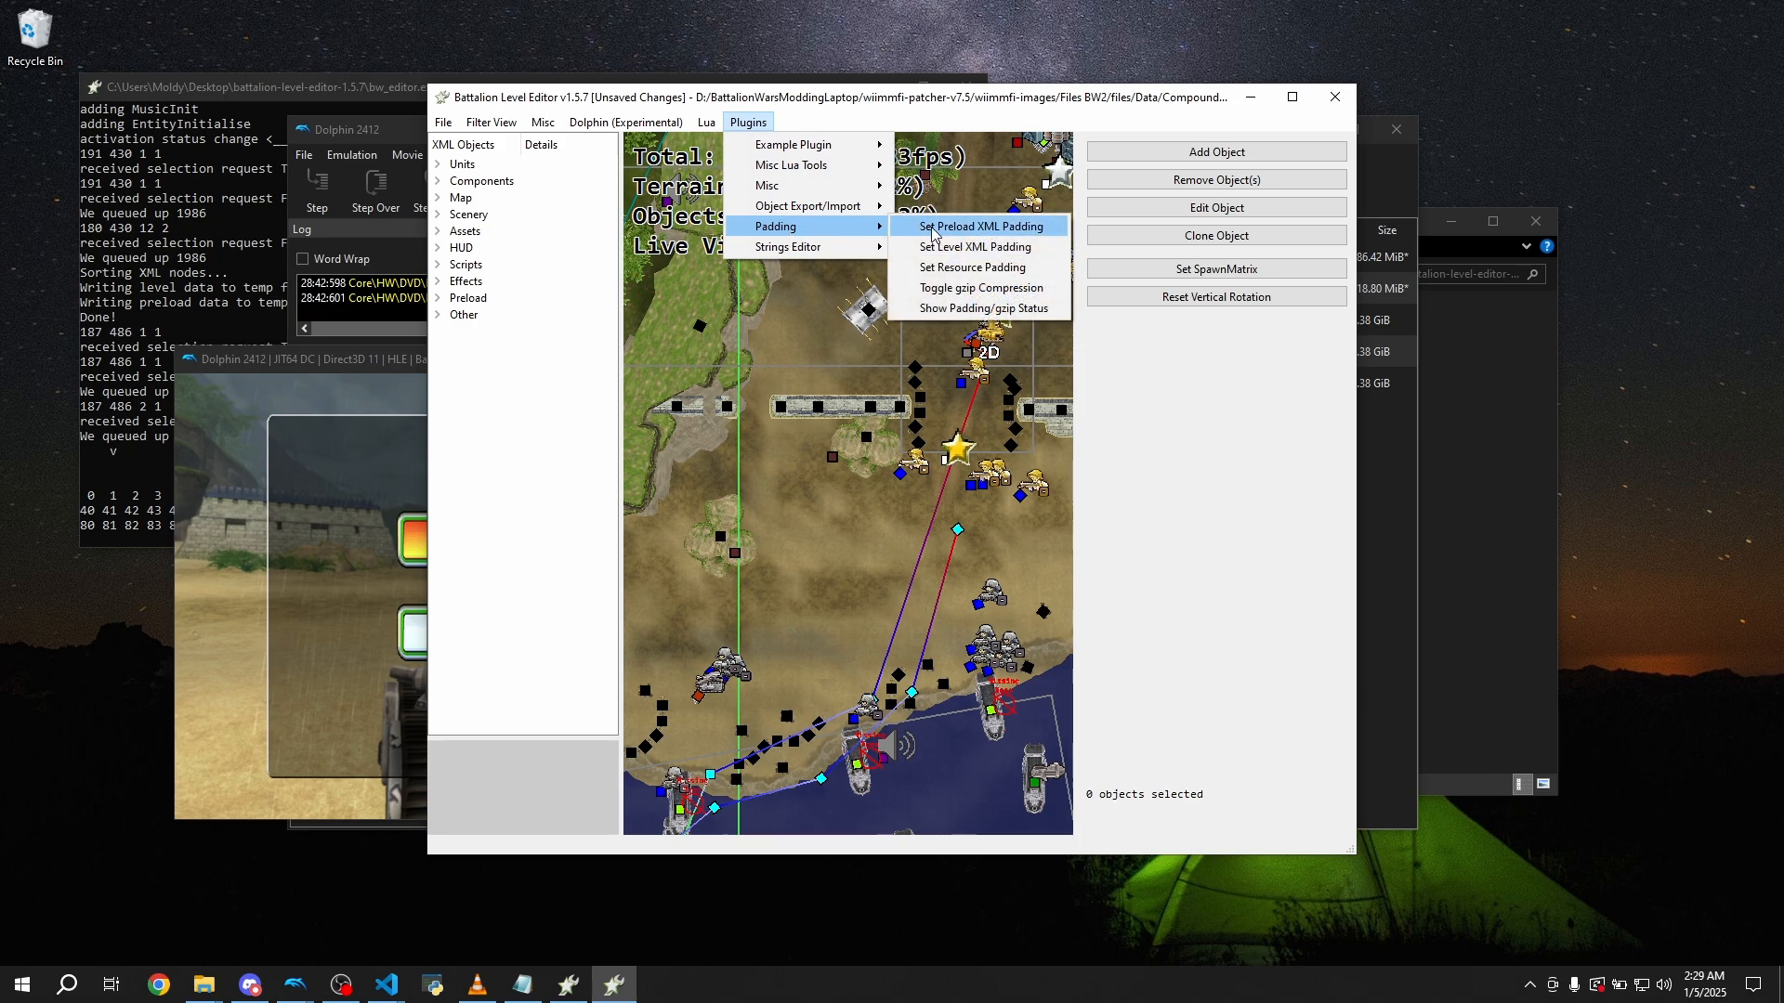
pyautogui.click(973, 247)
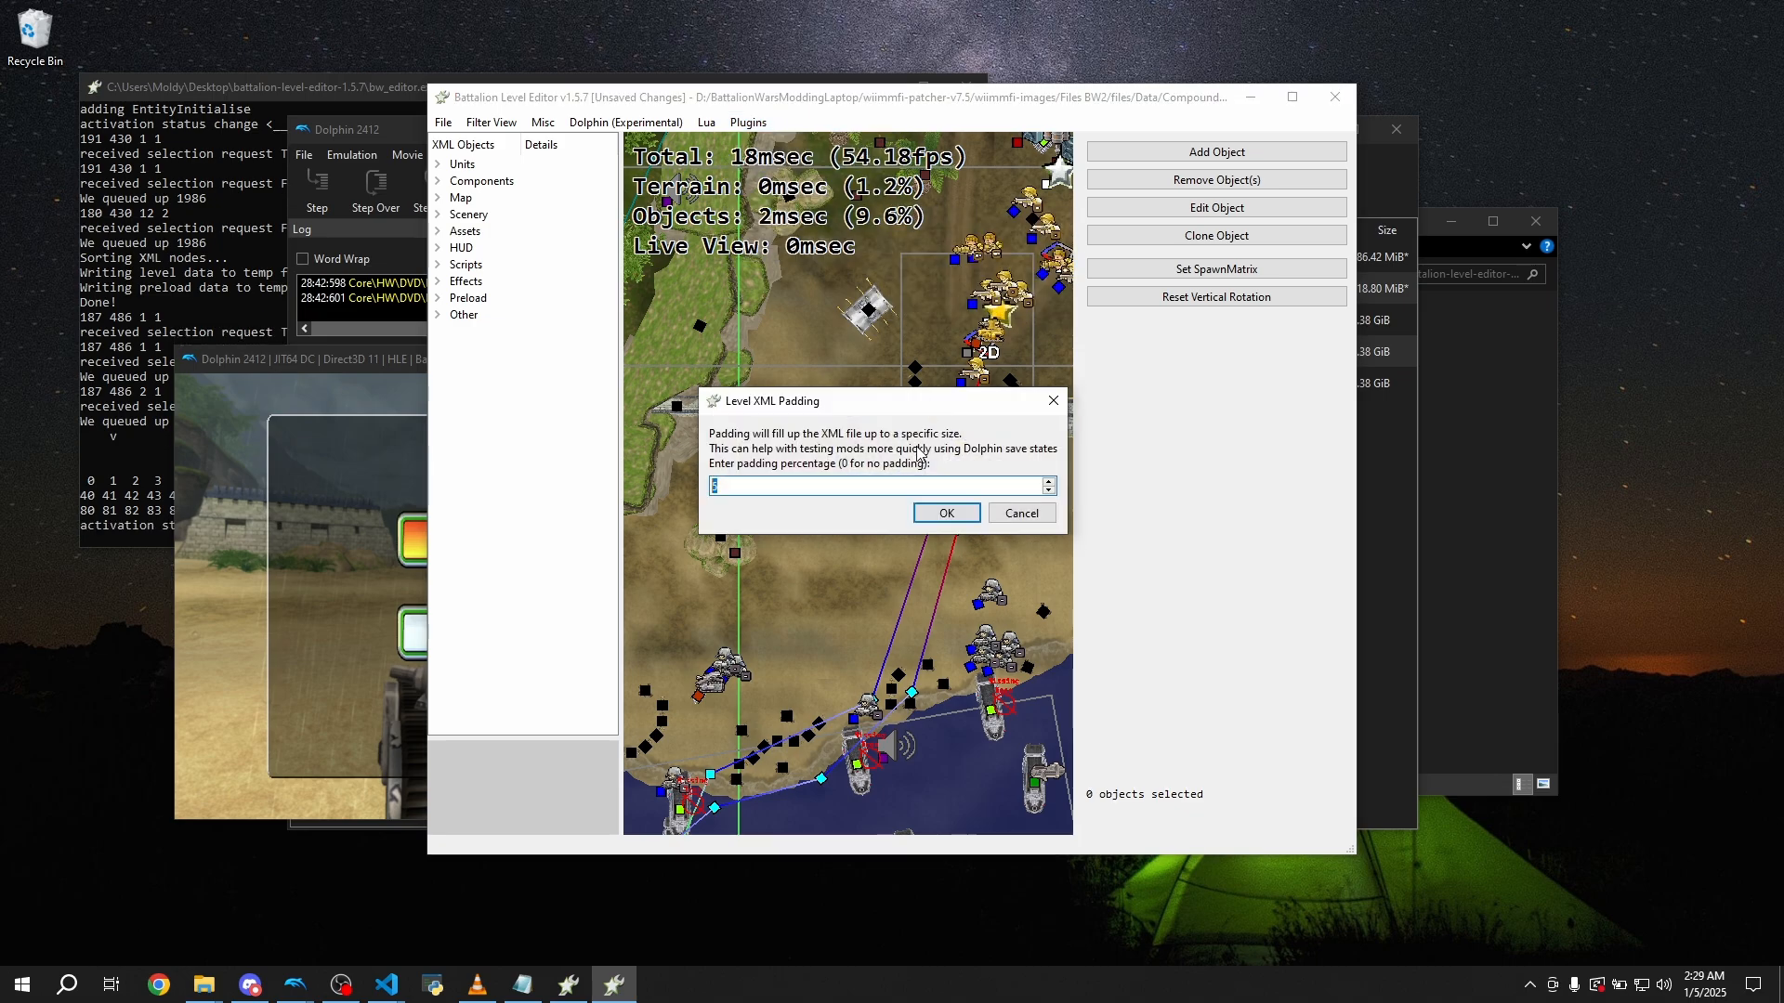
pyautogui.click(948, 512)
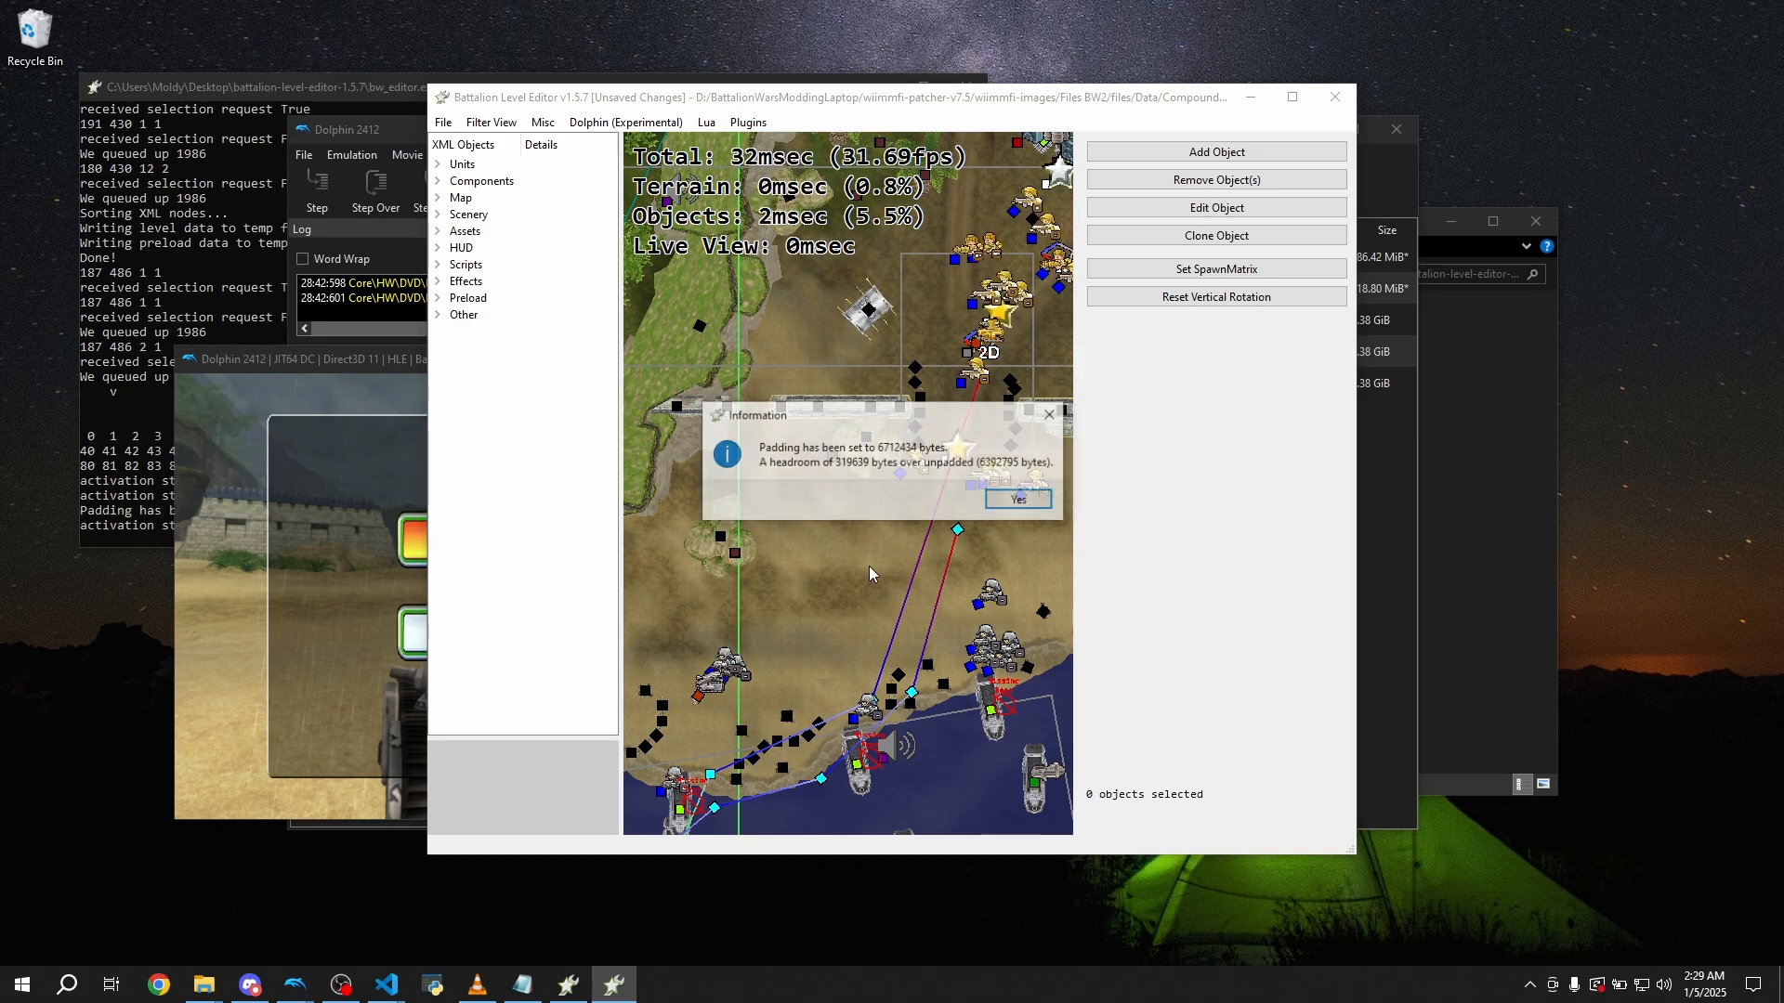
pyautogui.click(1017, 500)
pyautogui.click(946, 514)
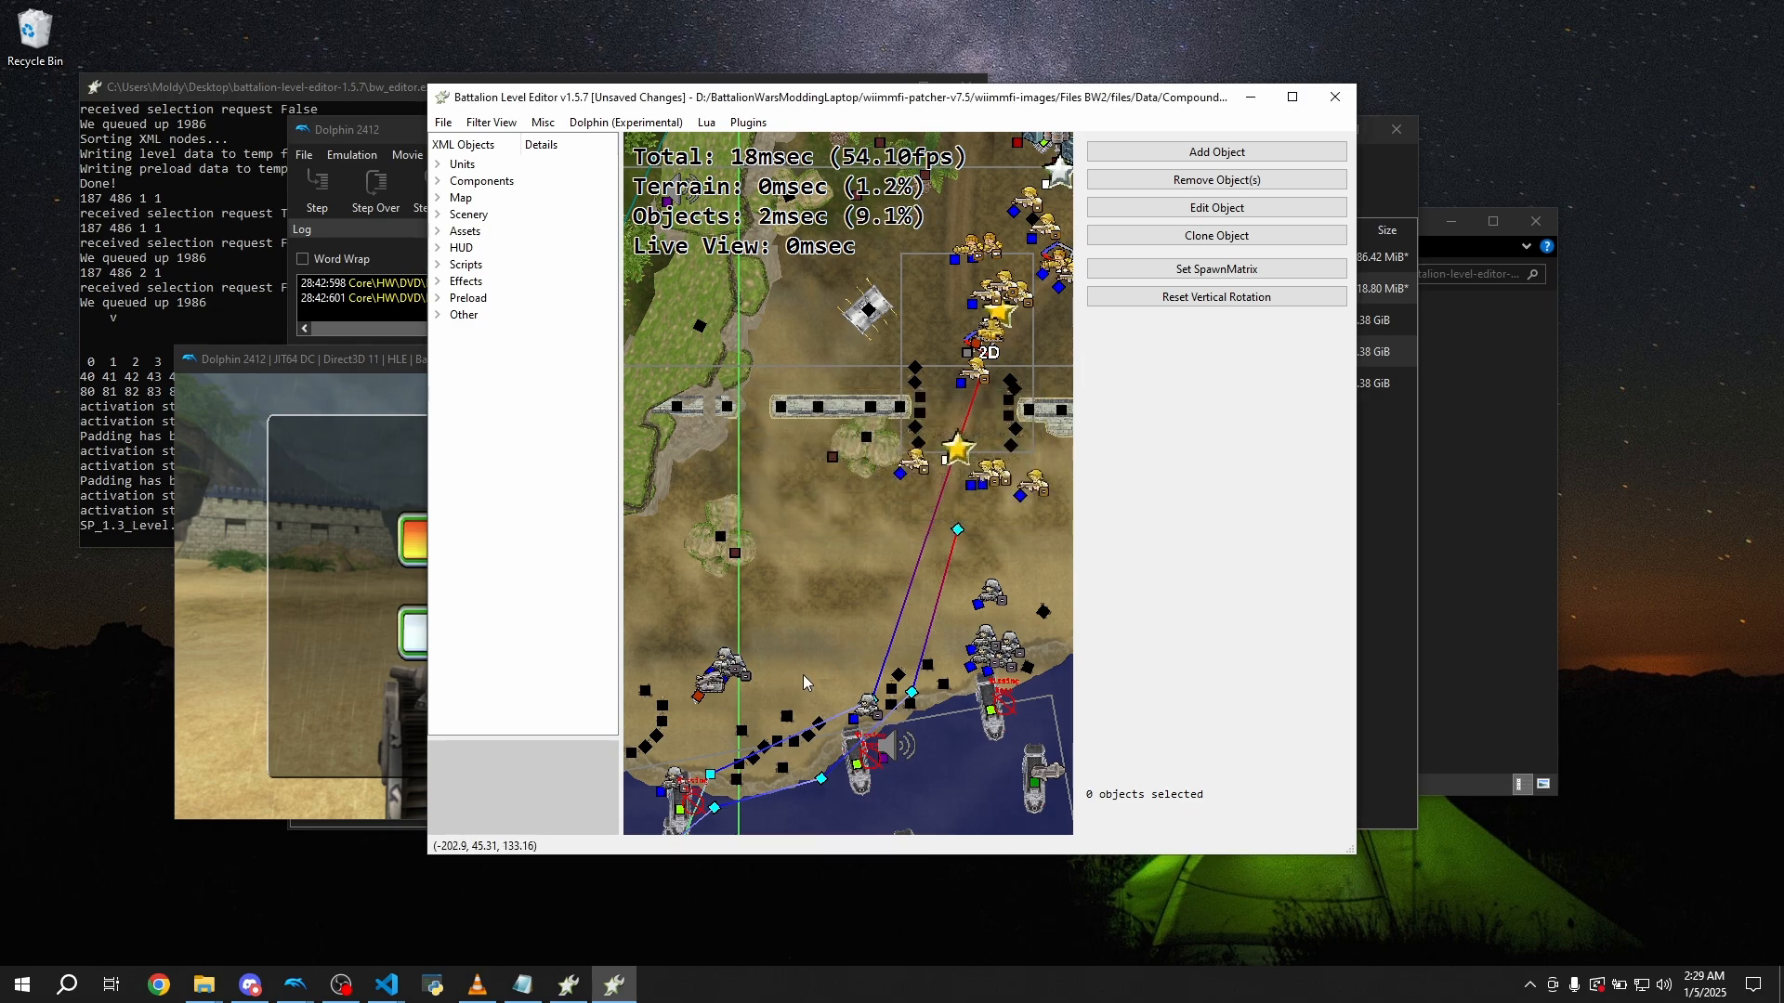
# Force stop the Dolphin emulation that is still shutting down
pyautogui.click(344, 613)
pyautogui.click(748, 359)
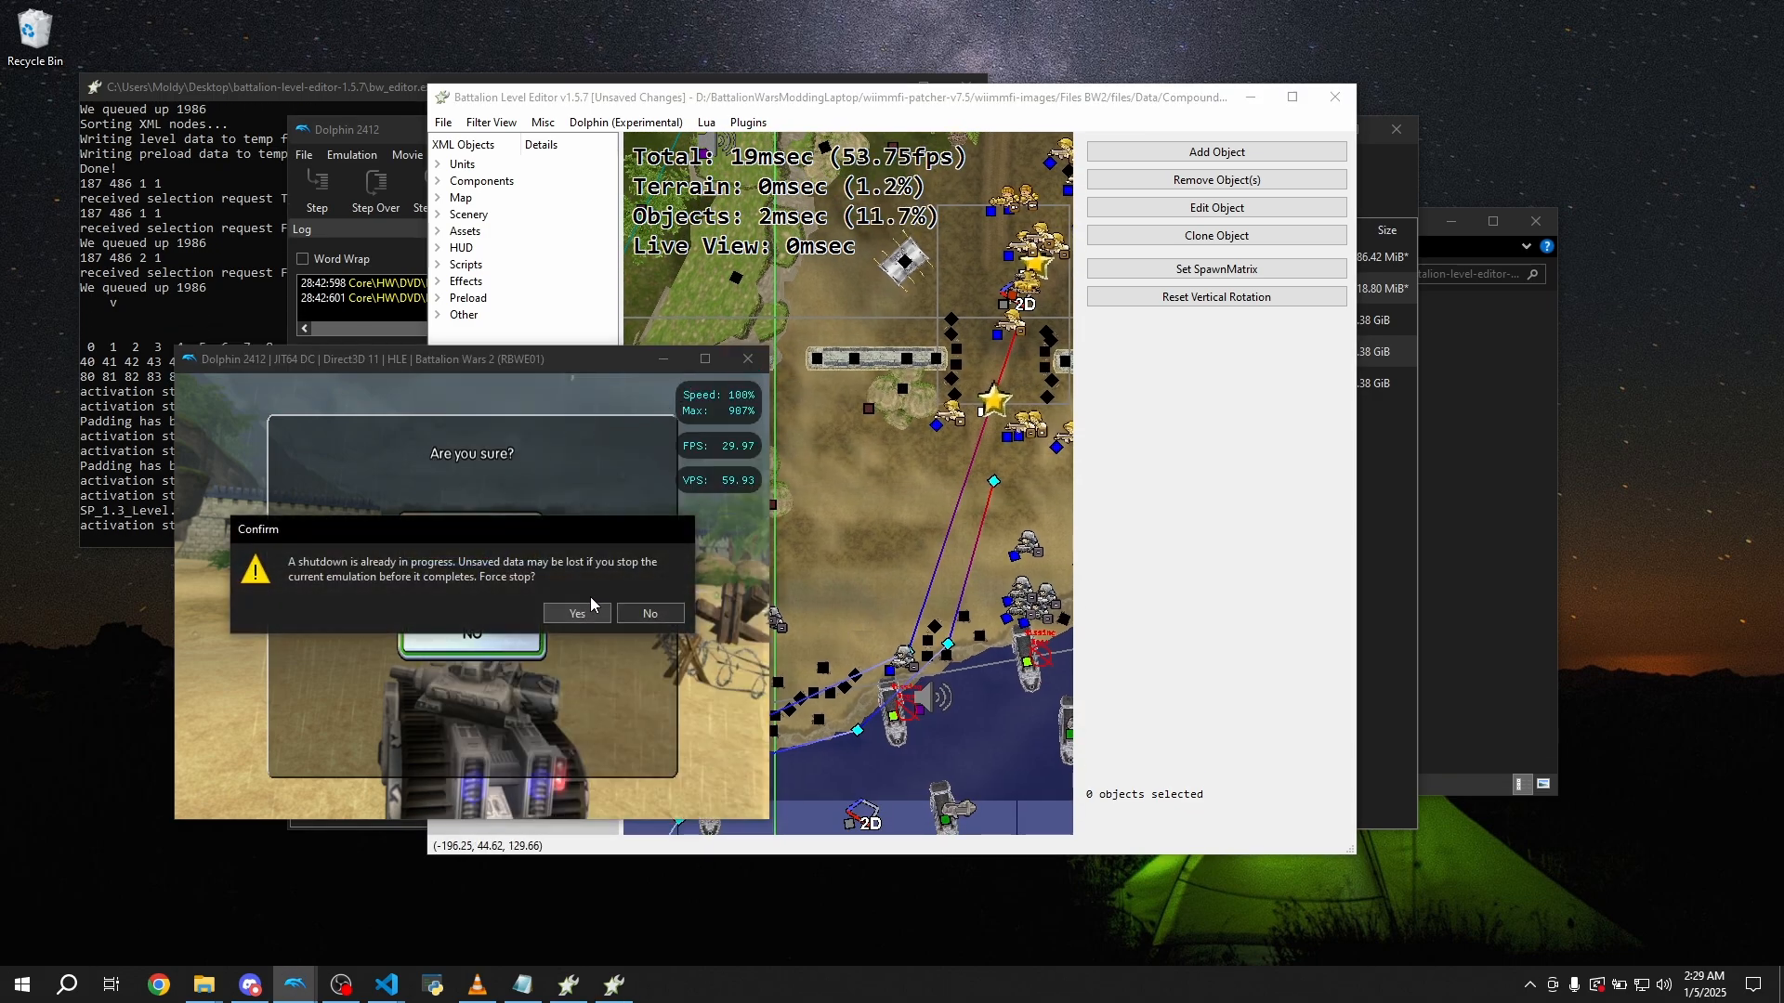
pyautogui.click(592, 610)
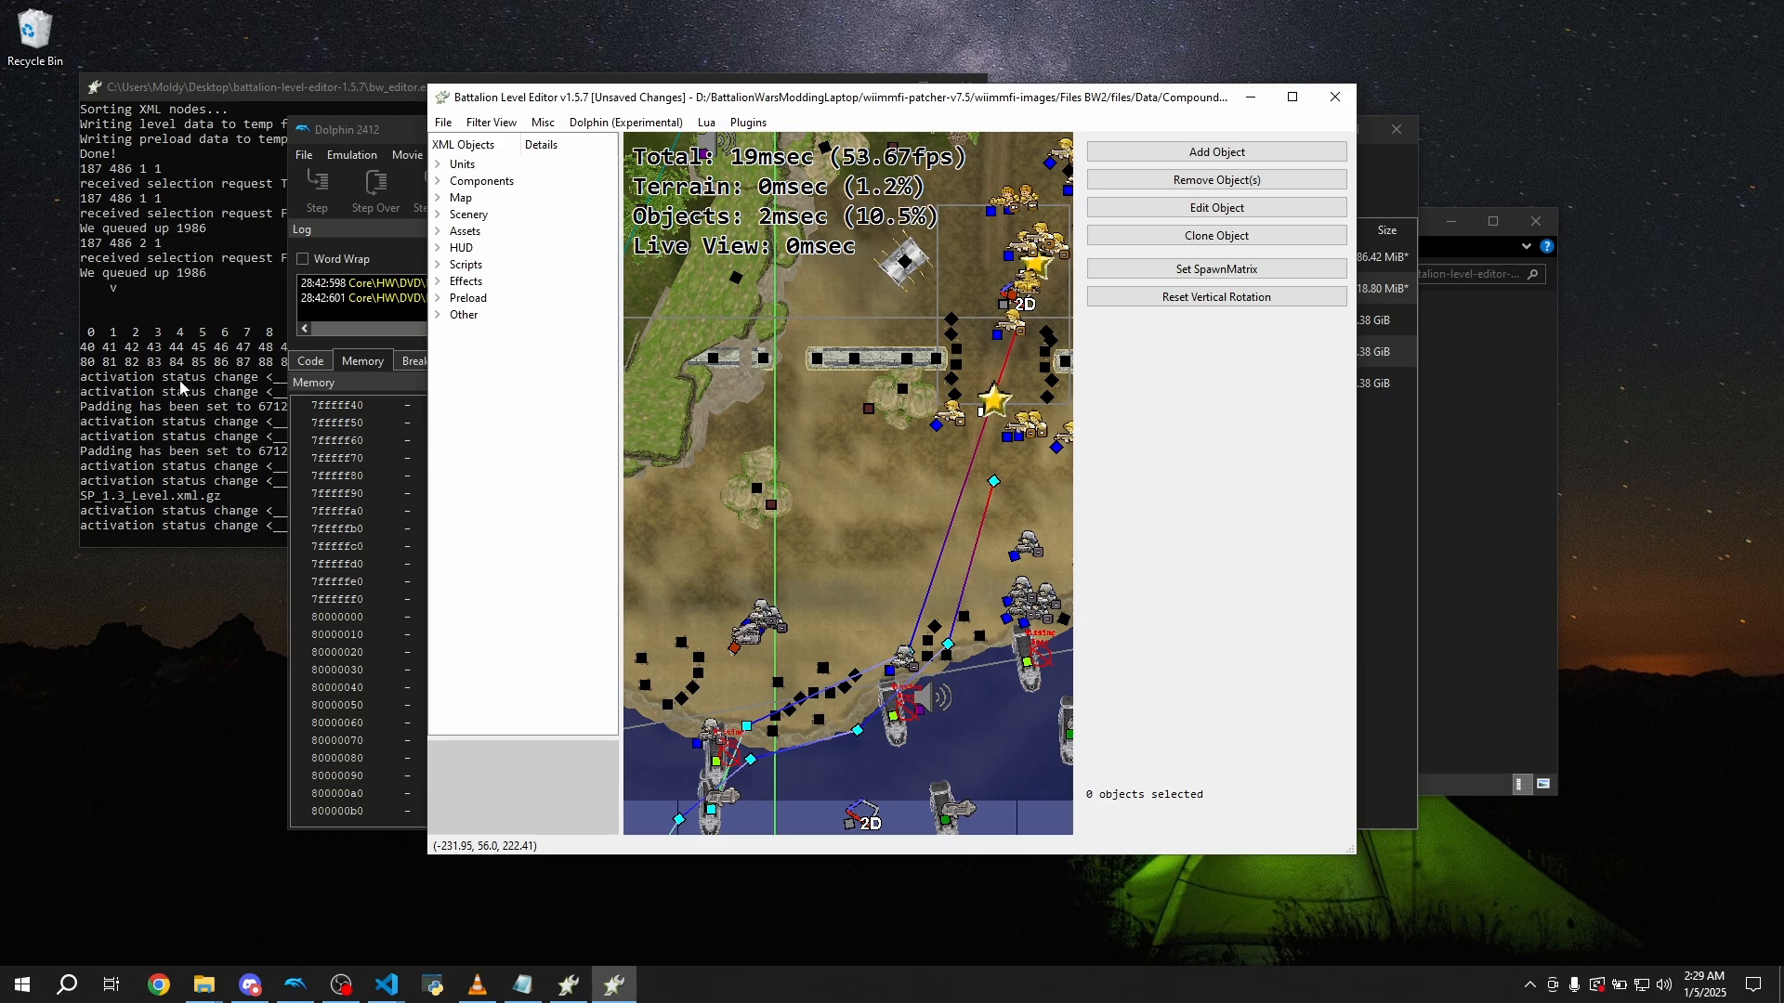
# Boot the game again from main.dol in Dolphin and bring the level editor back into view behind it
pyautogui.click(296, 985)
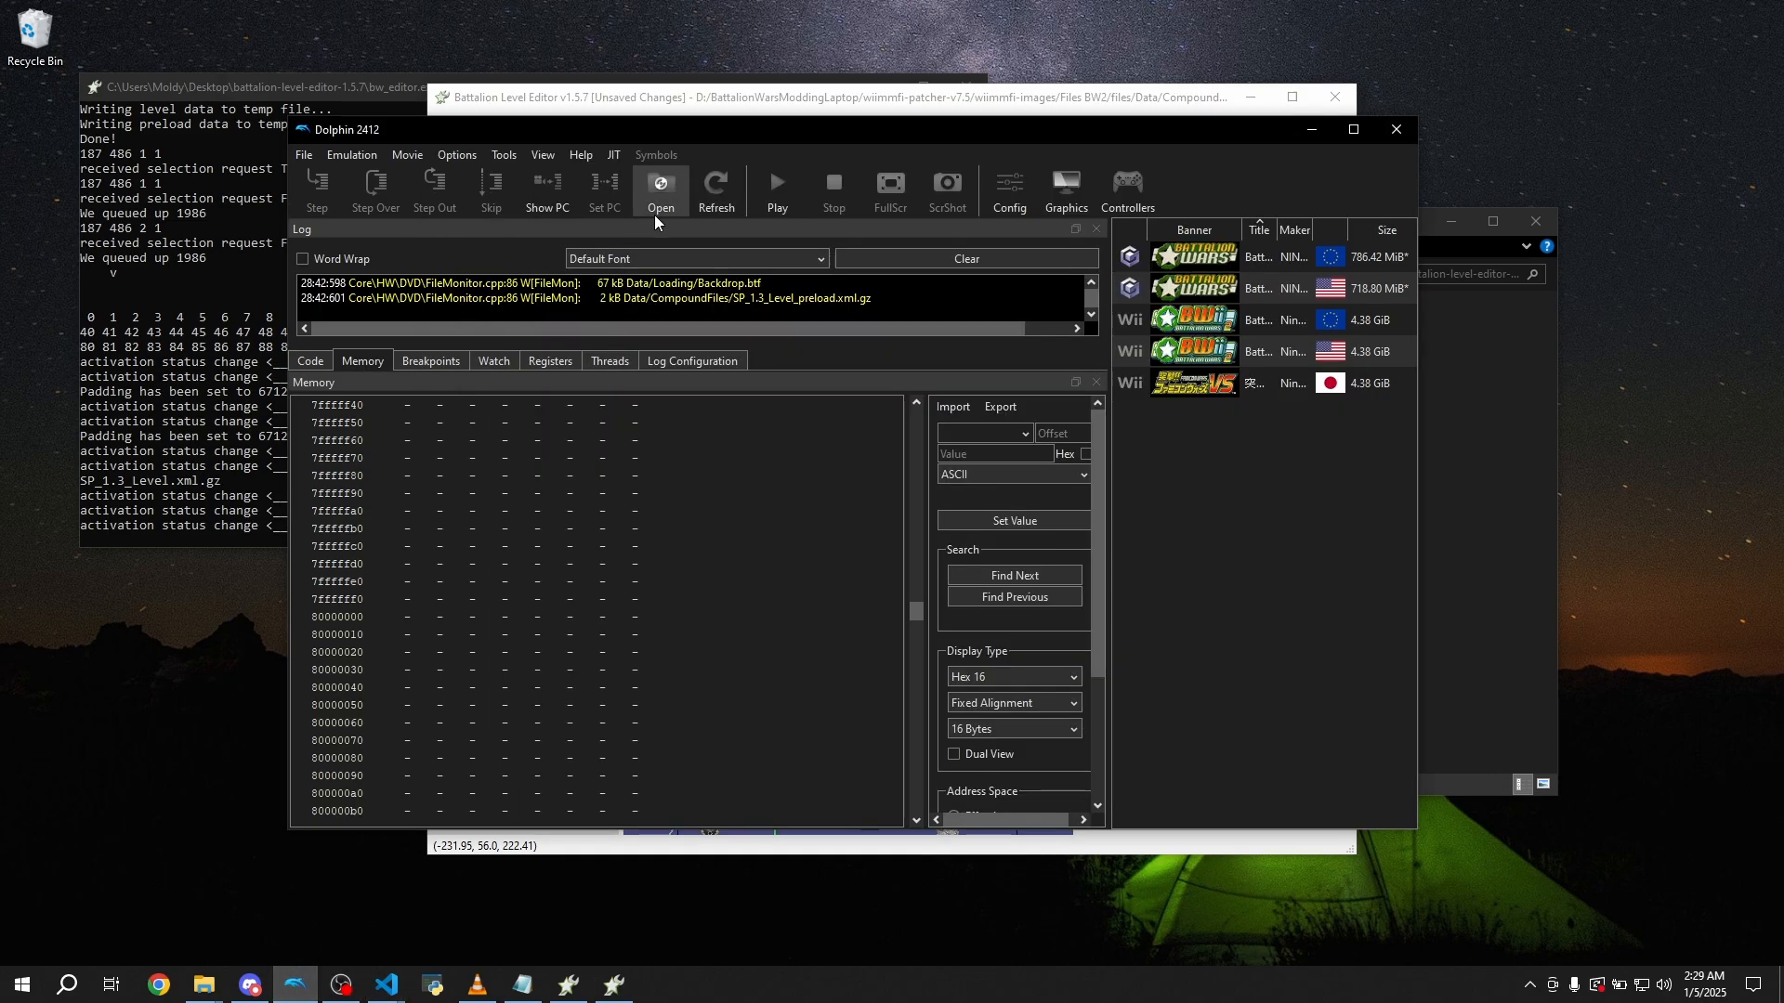
pyautogui.click(655, 214)
pyautogui.doubleClick(493, 268)
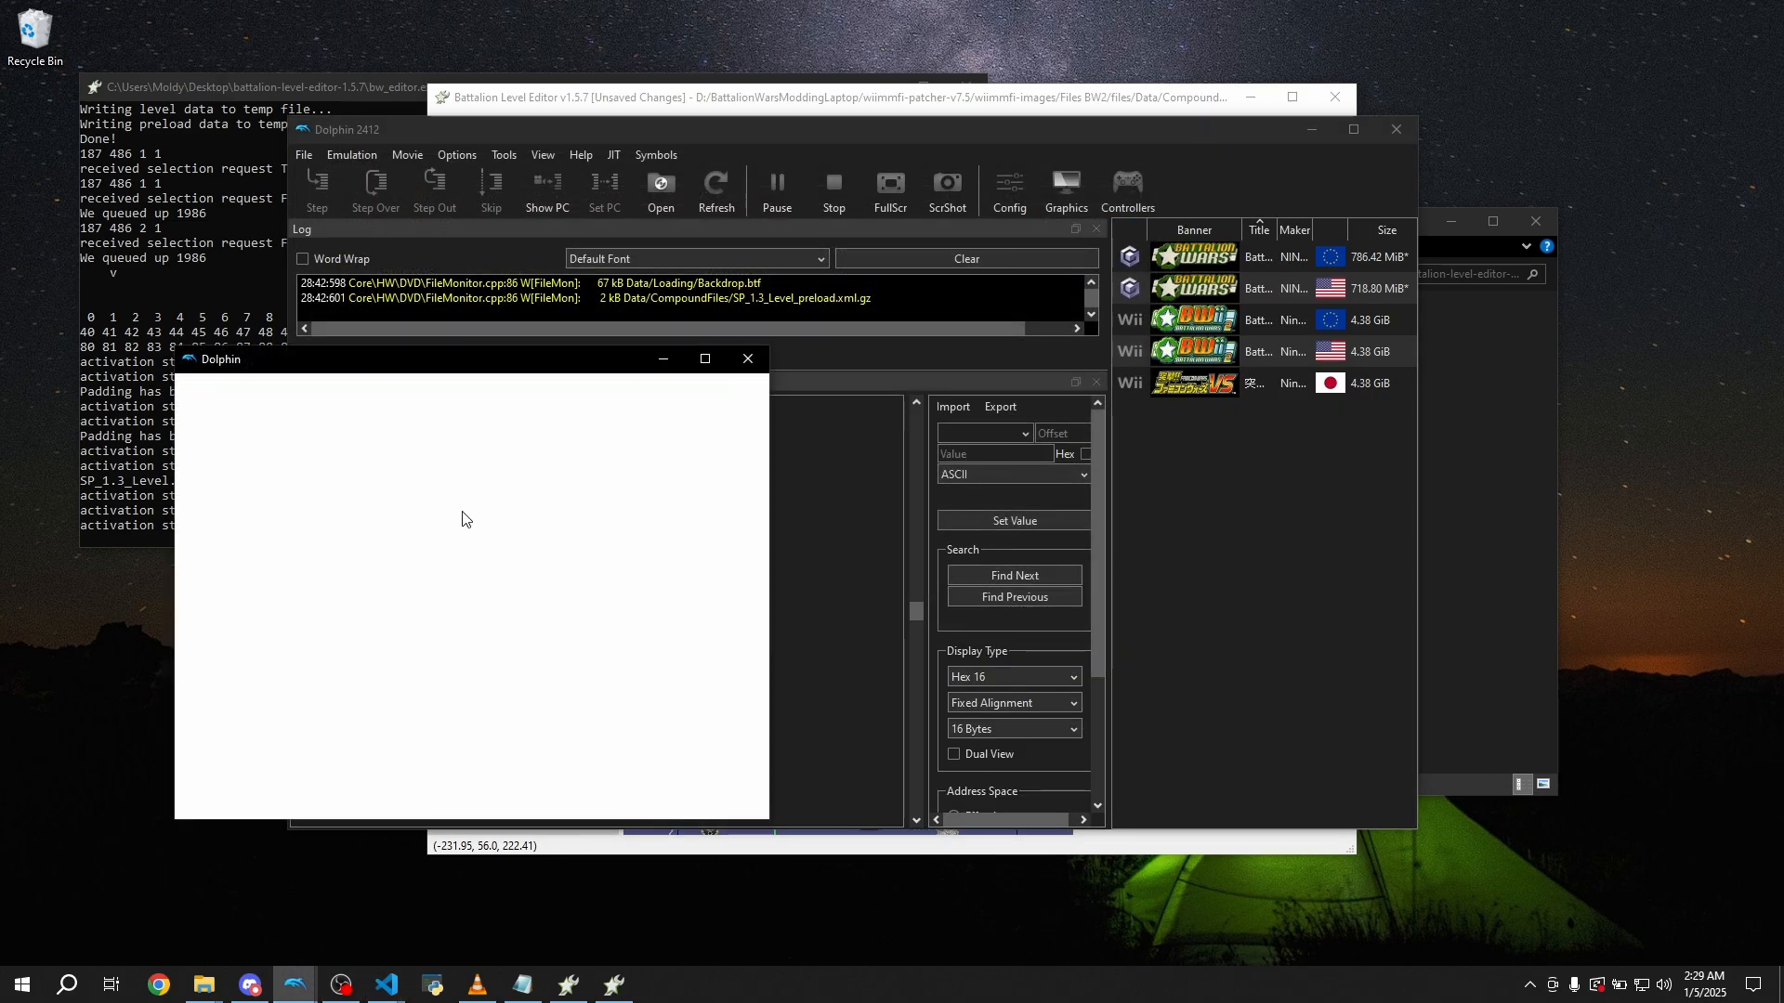
pyautogui.click(901, 99)
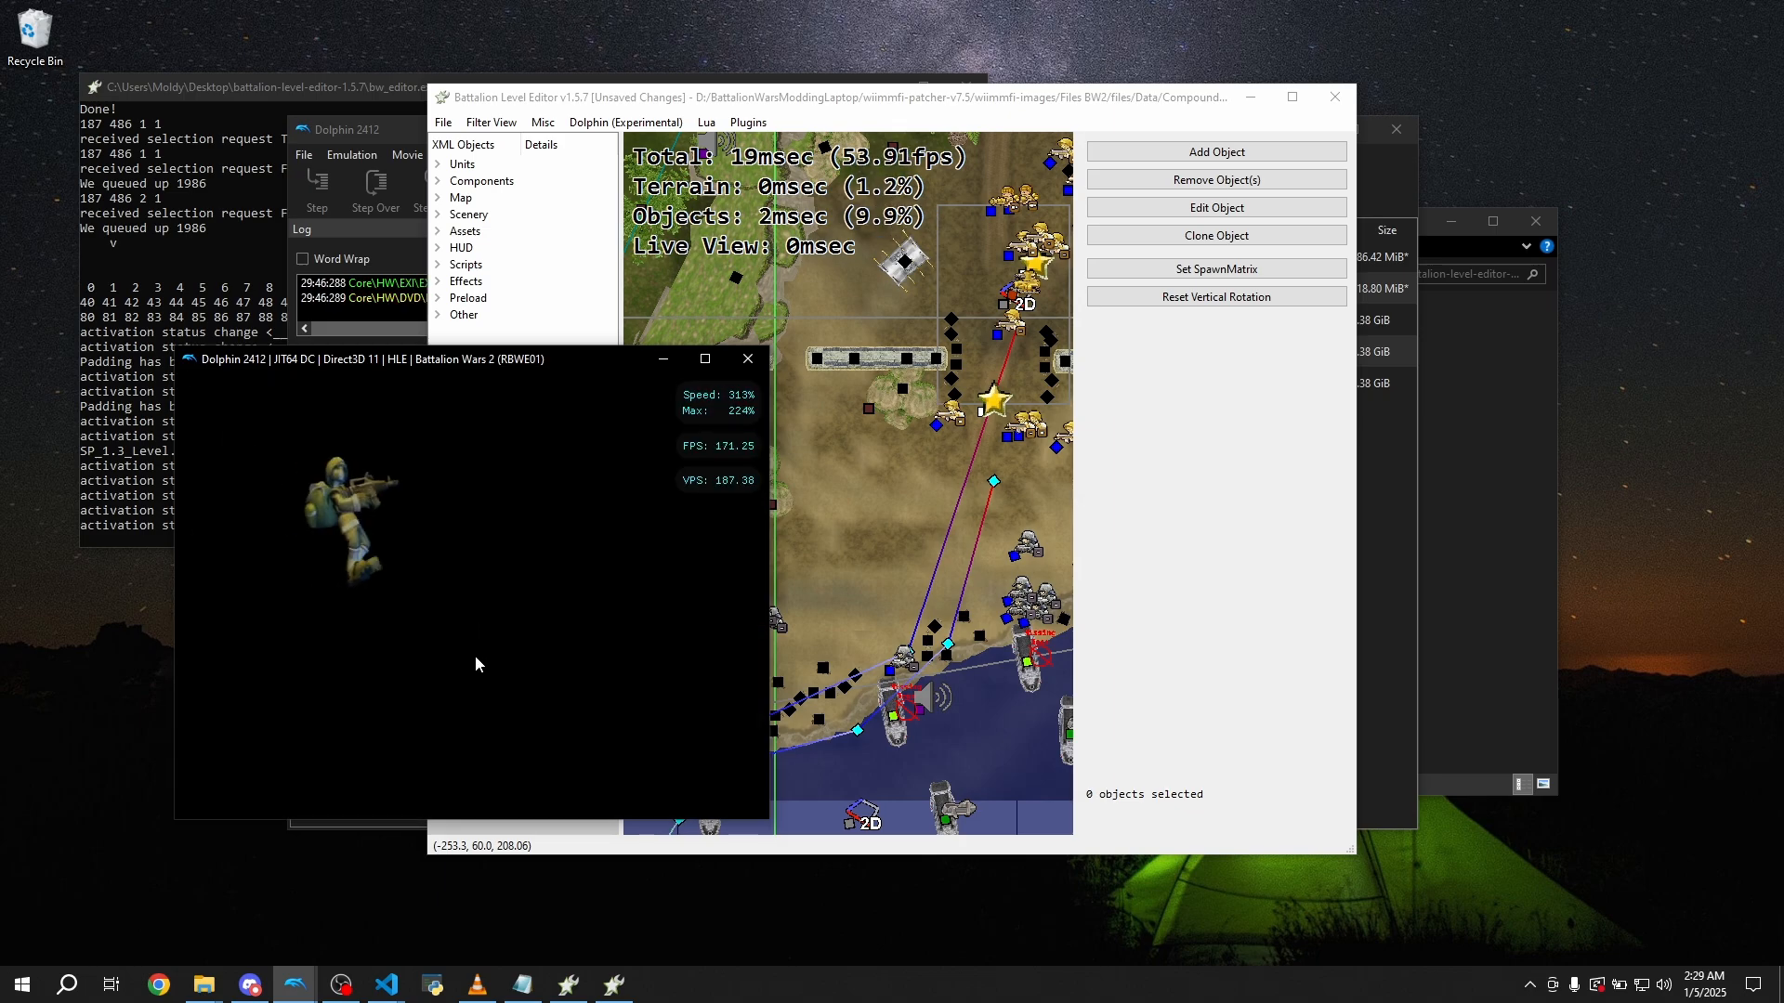
# Start campaign mission 3, A Matter of Honor, and pause it once it is running
pyautogui.click(403, 706)
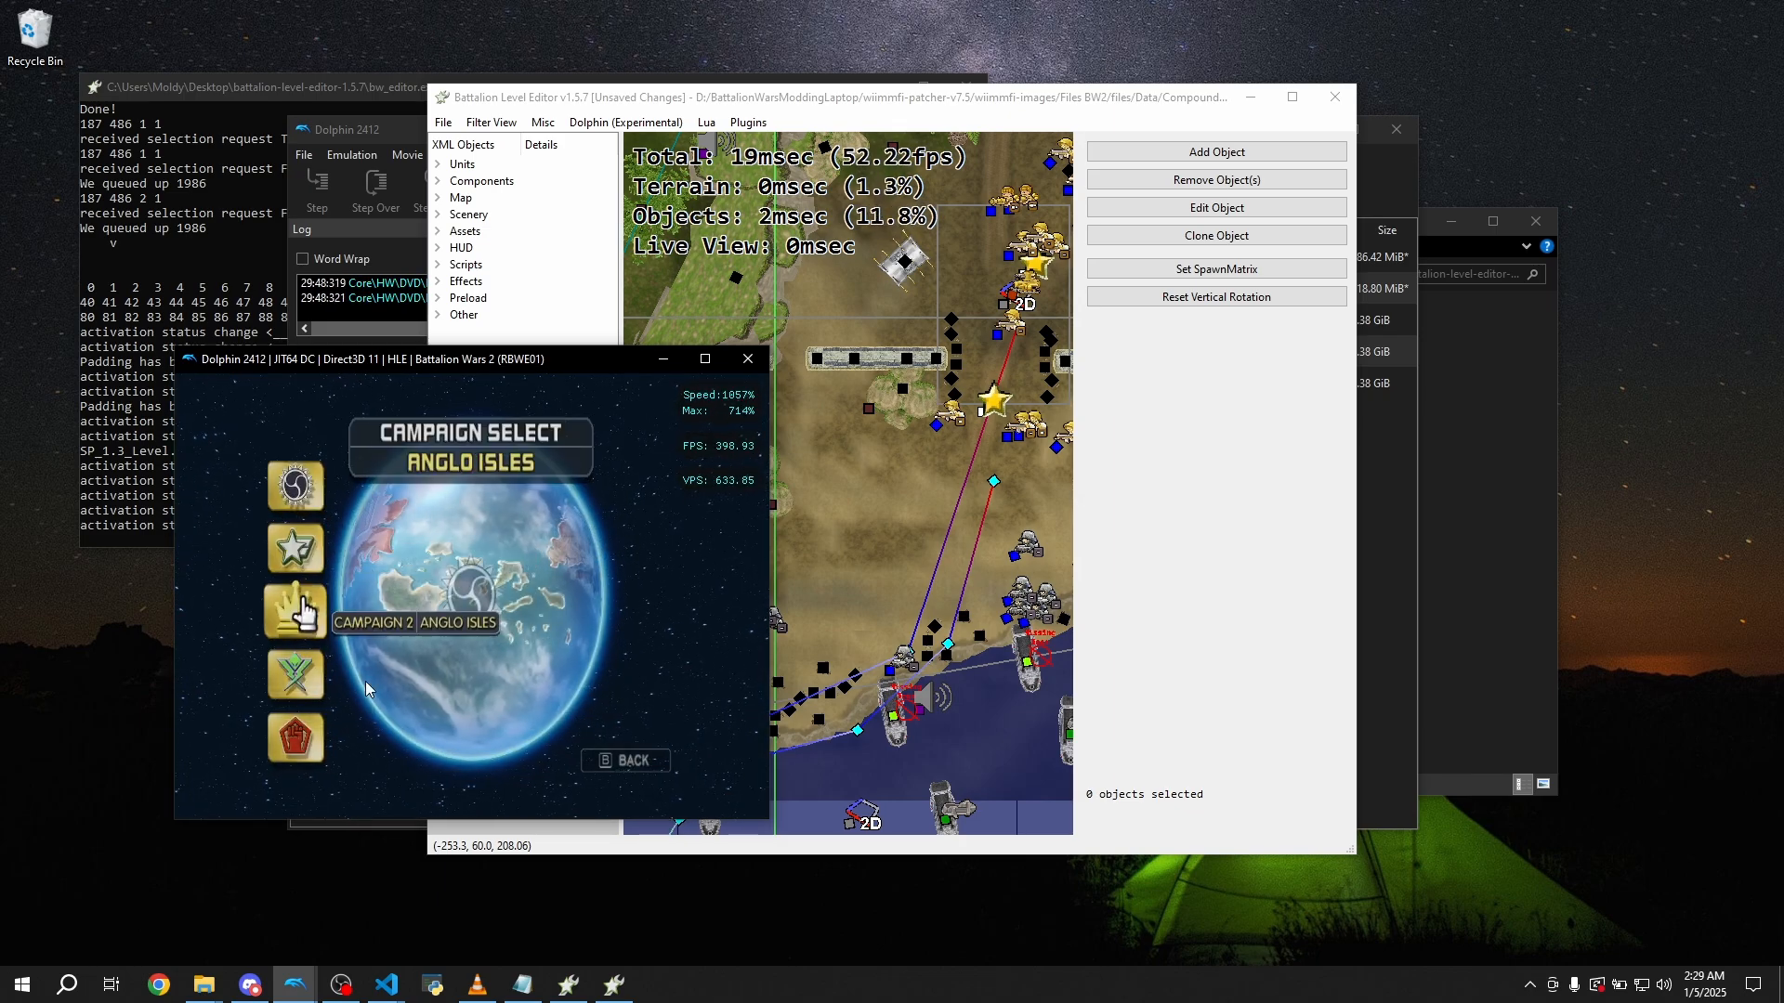
pyautogui.click(365, 613)
pyautogui.click(437, 714)
pyautogui.click(446, 789)
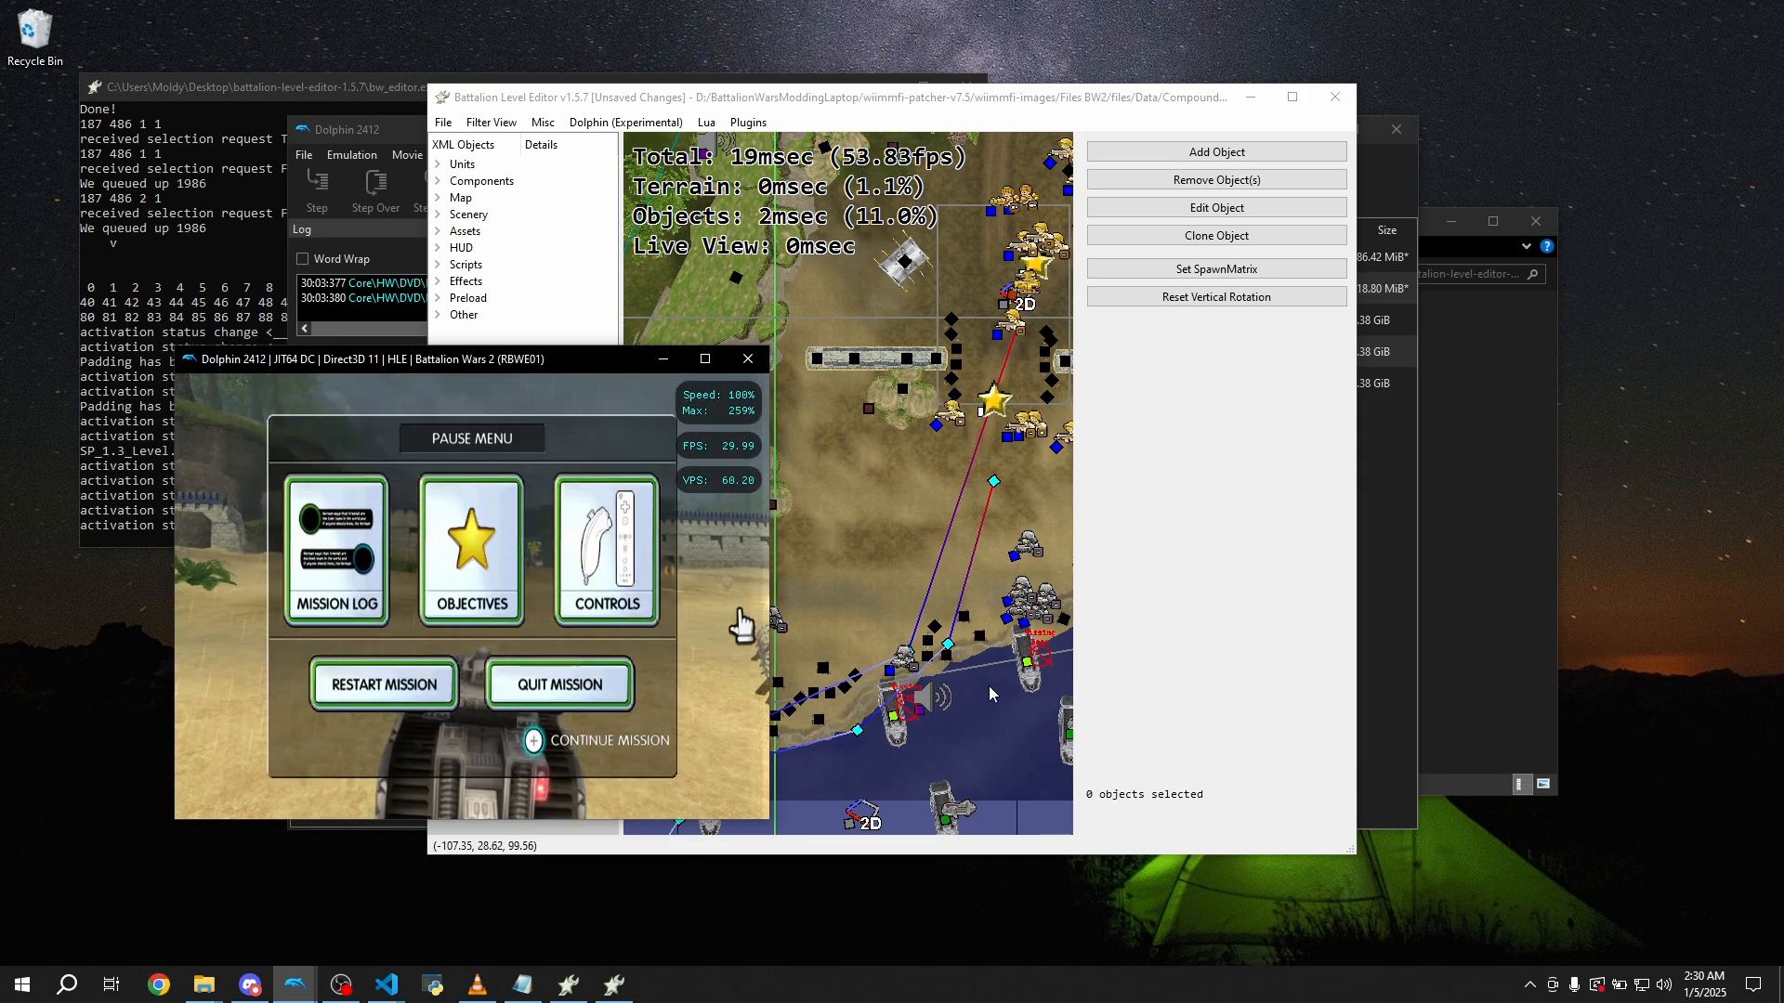
# Place SE_Beach_Tank_2 on the inland side of the fortress wall in the level editor and save the padded level
pyautogui.click(778, 616)
pyautogui.click(767, 624)
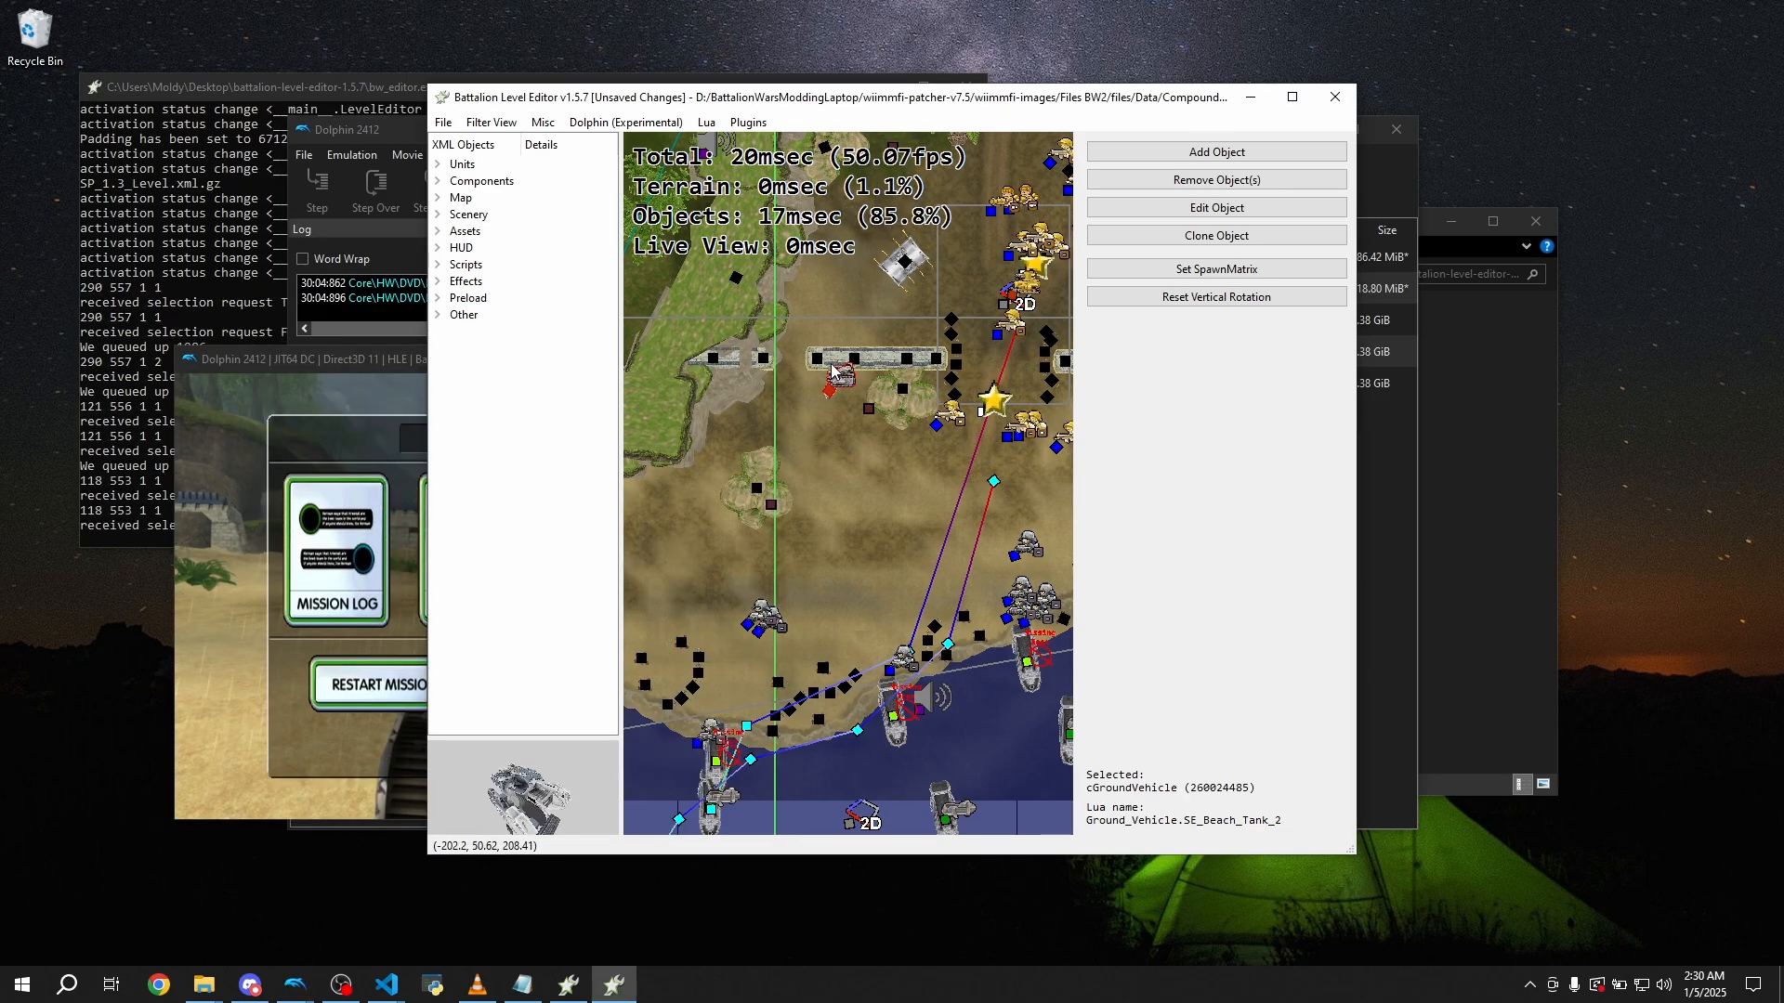
pyautogui.moveTo(766, 624); pyautogui.dragTo(815, 319)
pyautogui.click(839, 528)
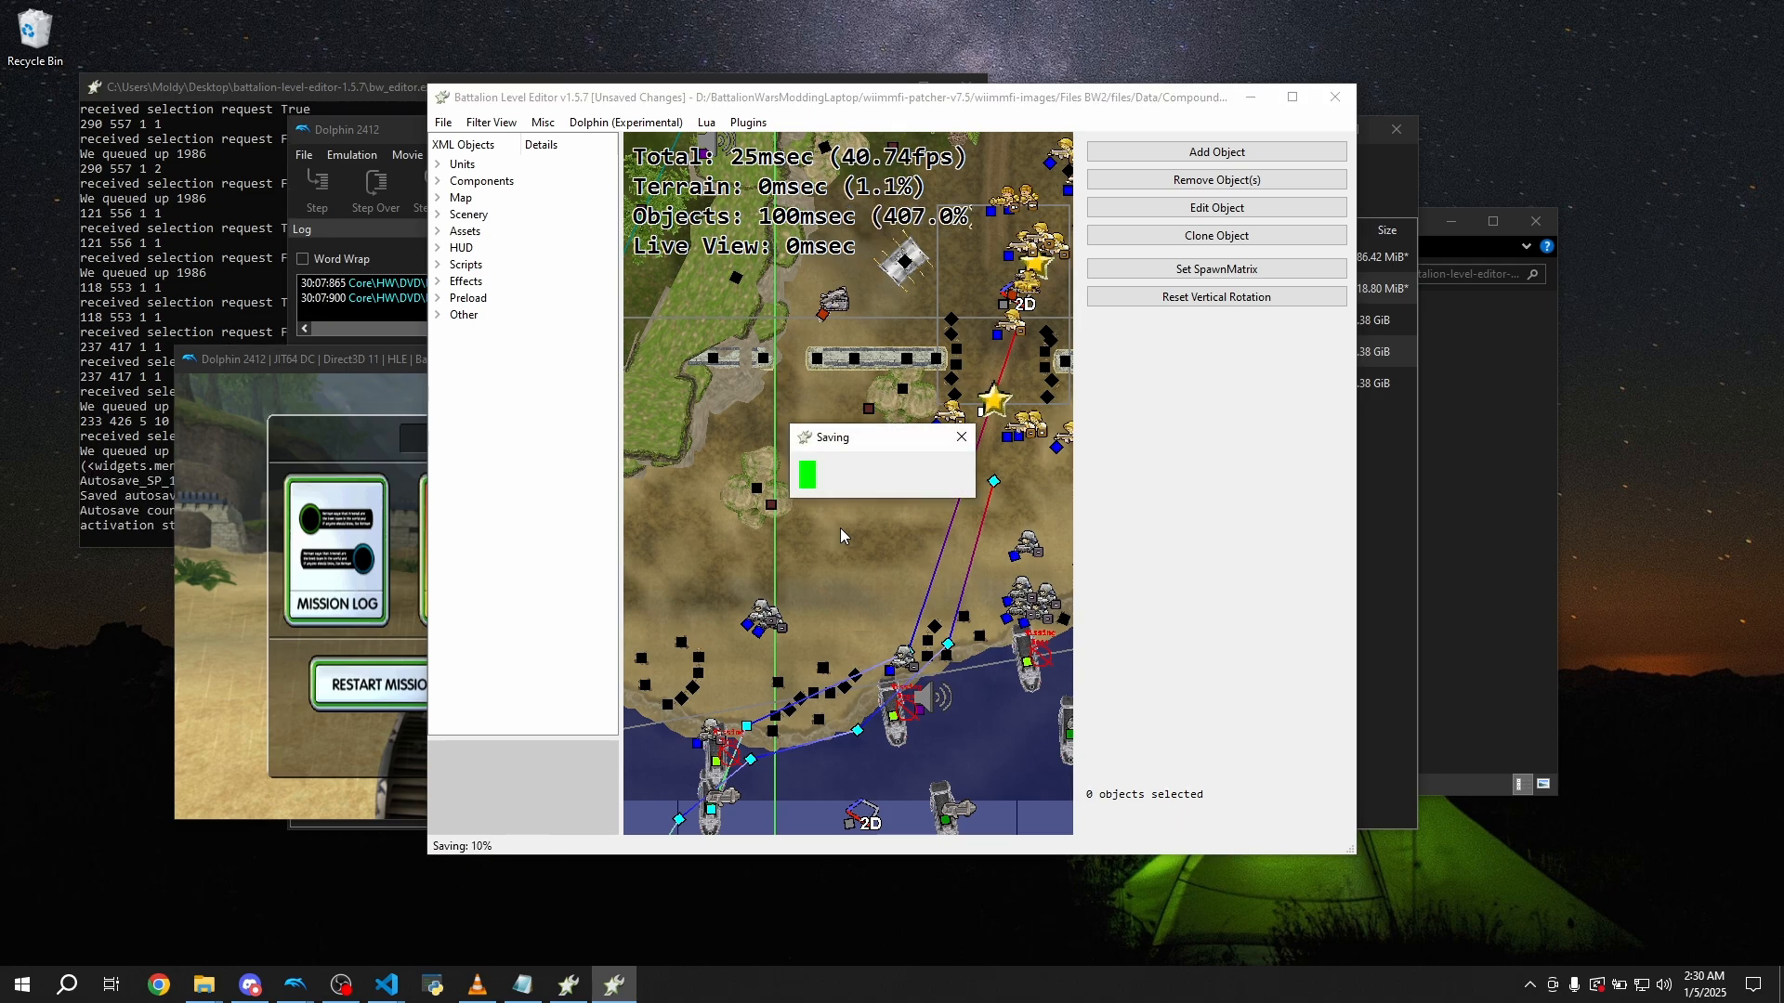
# Return to the paused game in Dolphin and restart the mission to load the edited level
pyautogui.click(342, 595)
pyautogui.rightClick(487, 709)
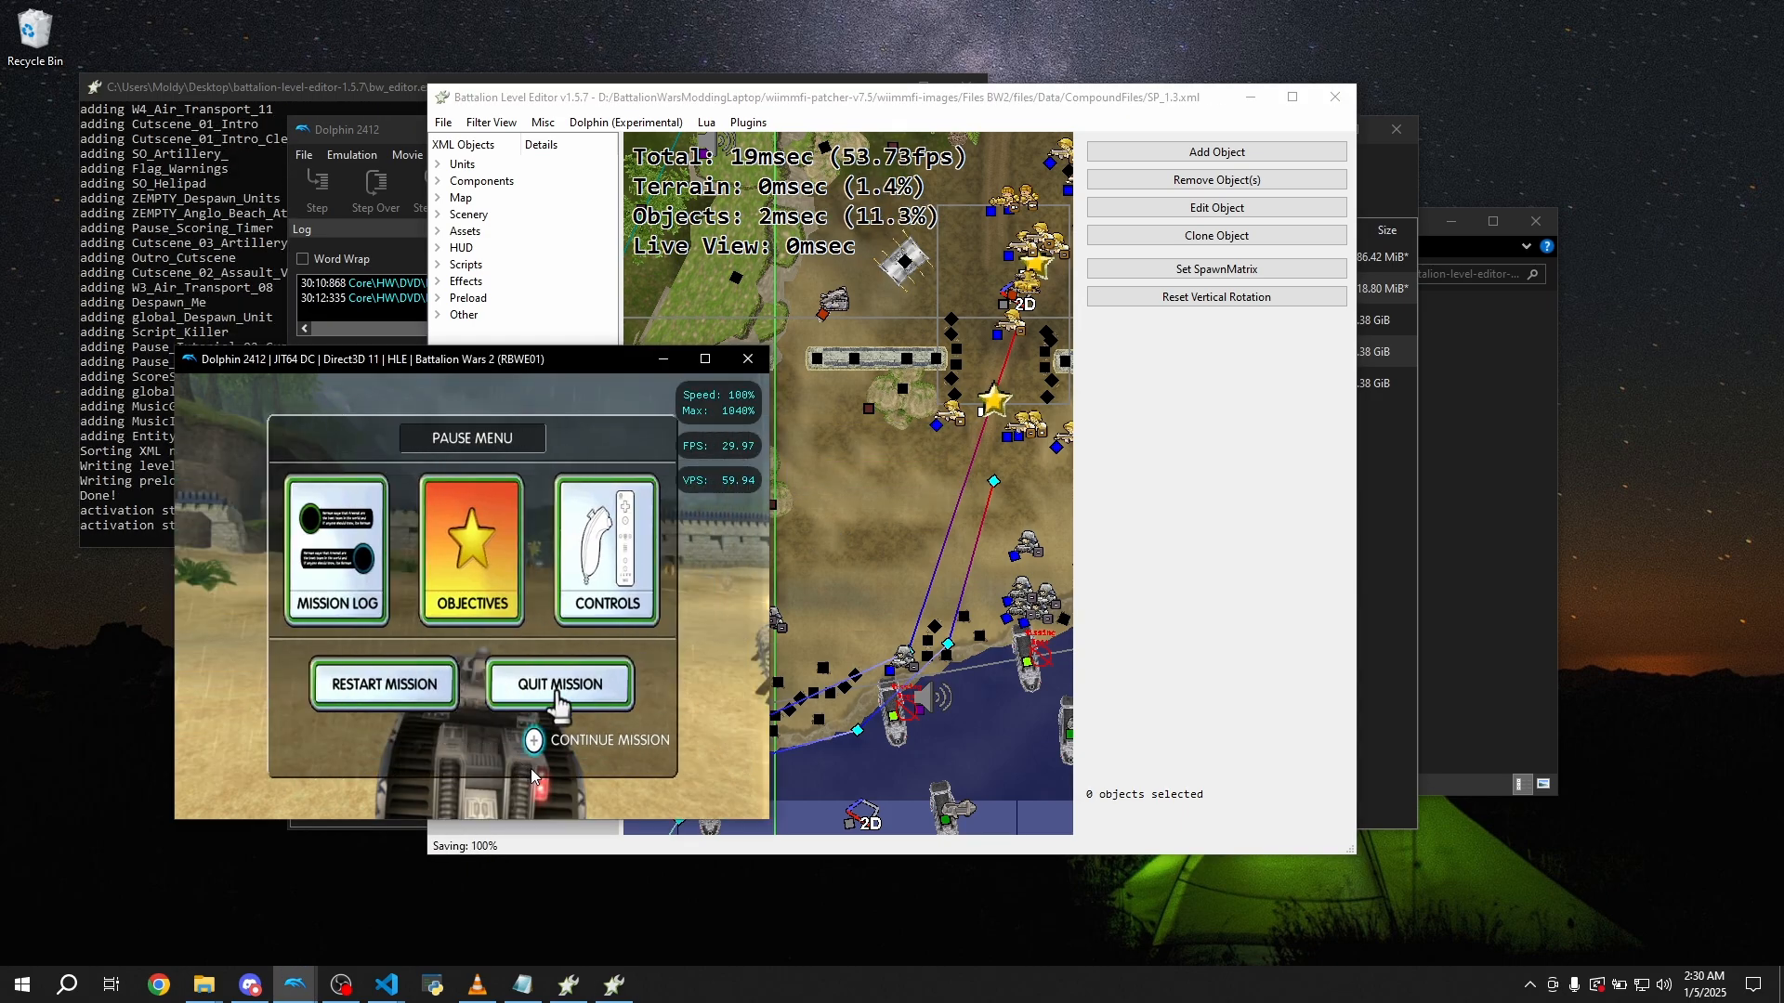
pyautogui.click(470, 716)
pyautogui.click(489, 637)
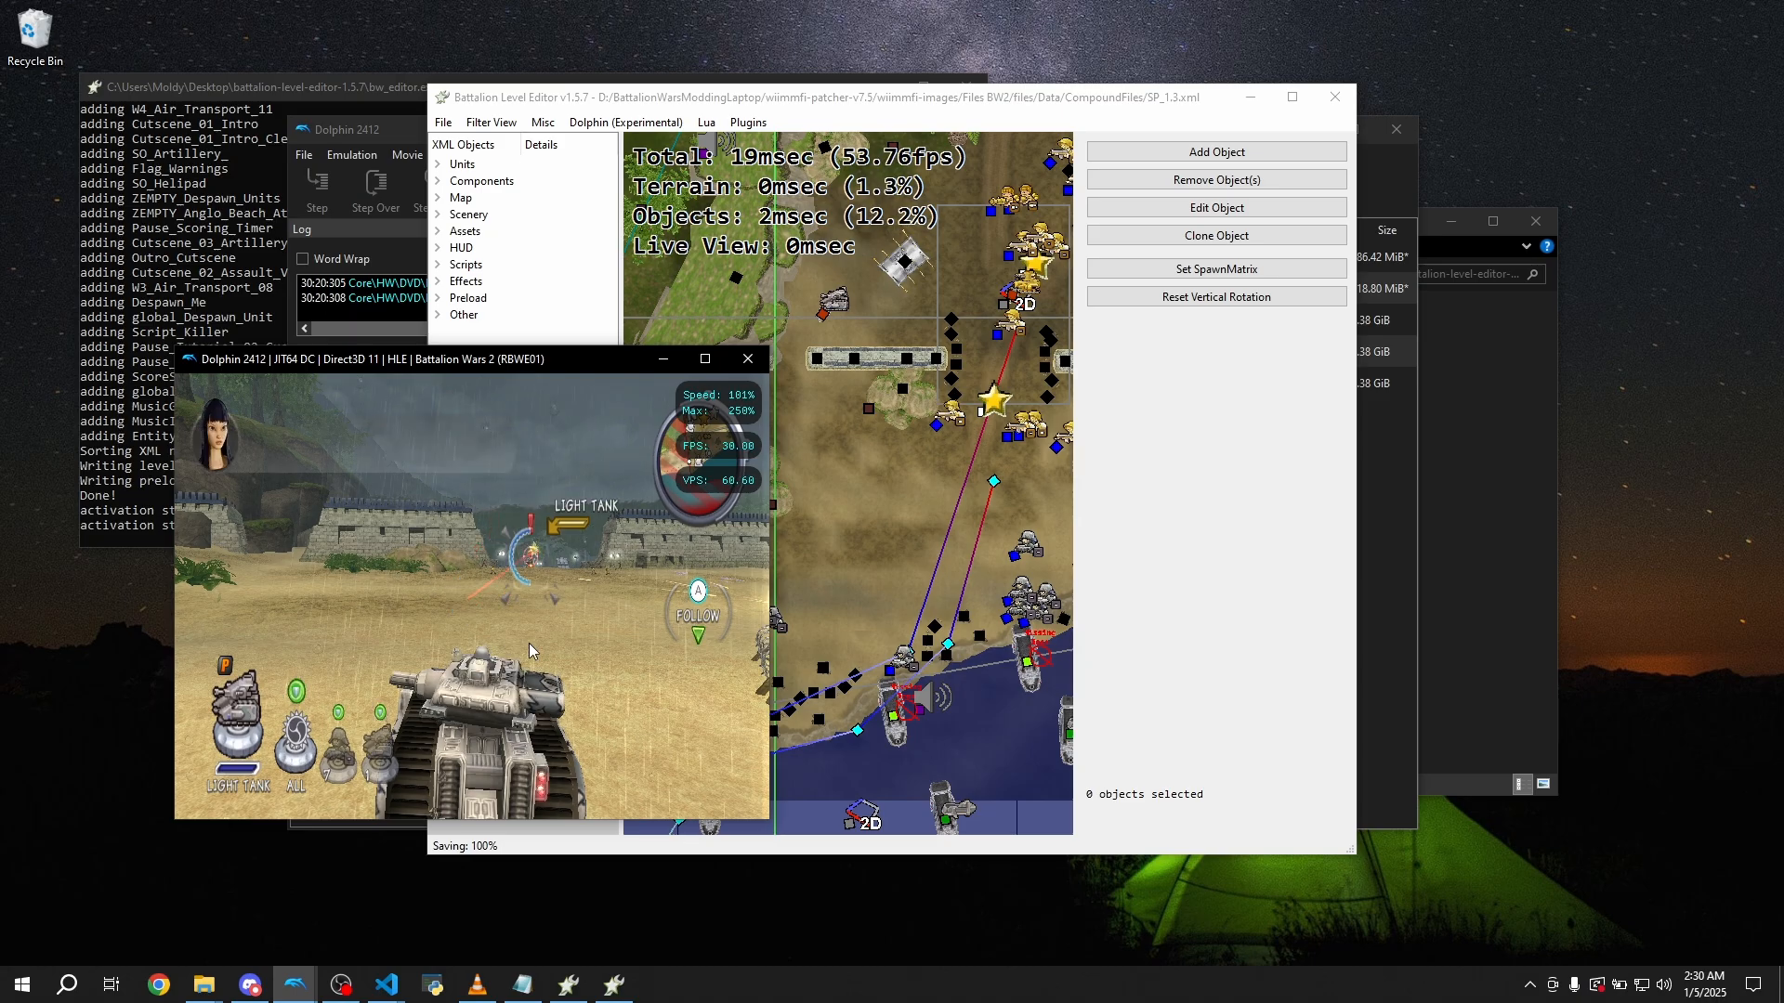
# Take control of the relocated light tank behind the wall and check its new position in the game
pyautogui.press('q')
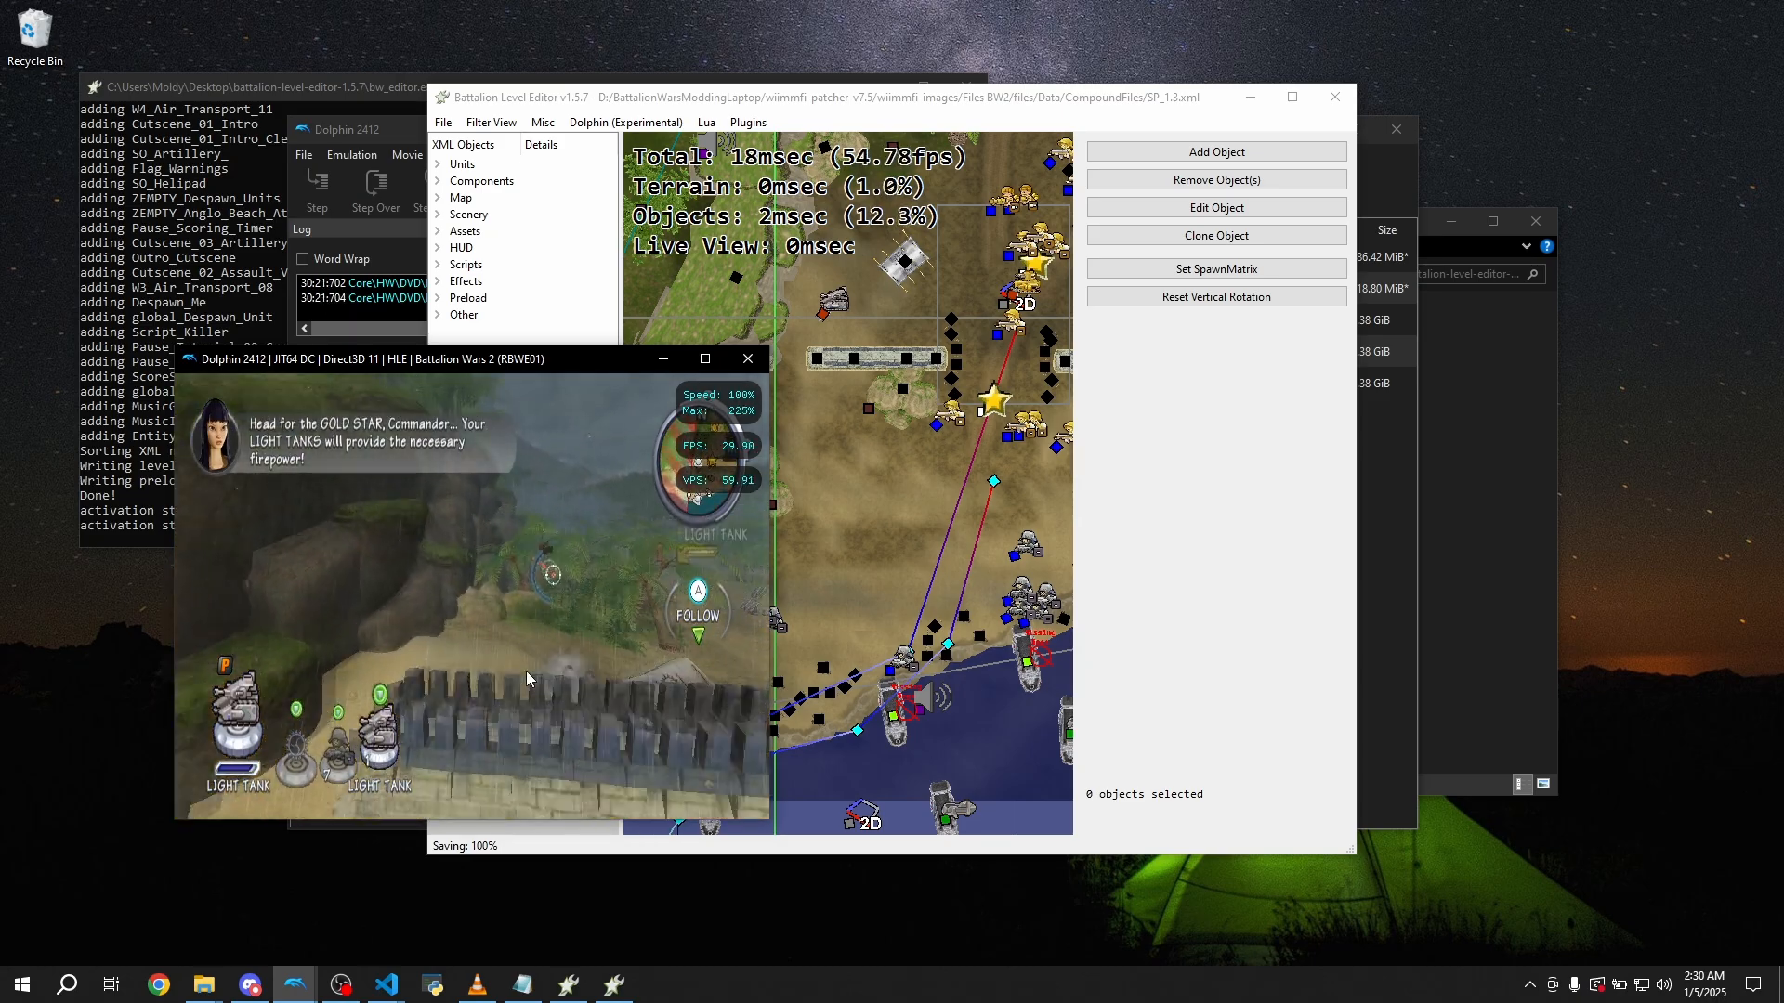
pyautogui.press('q')
pyautogui.press('q')
pyautogui.rightClick(520, 723)
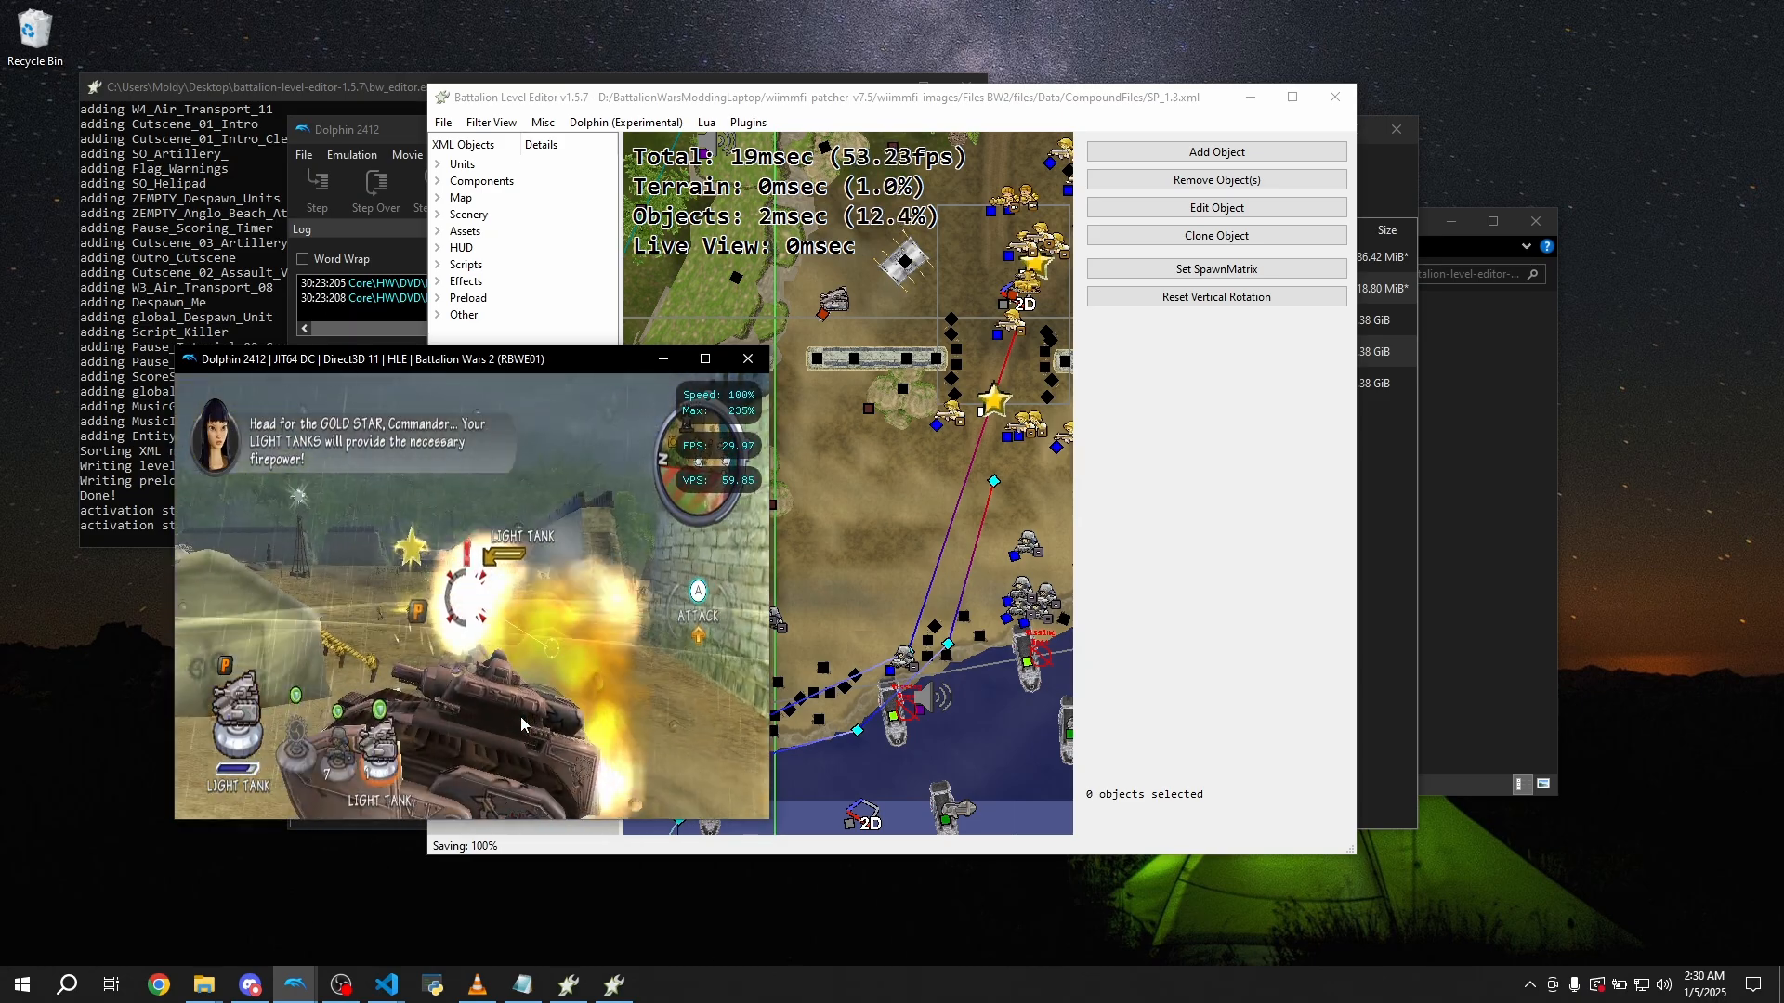
pyautogui.press('e')
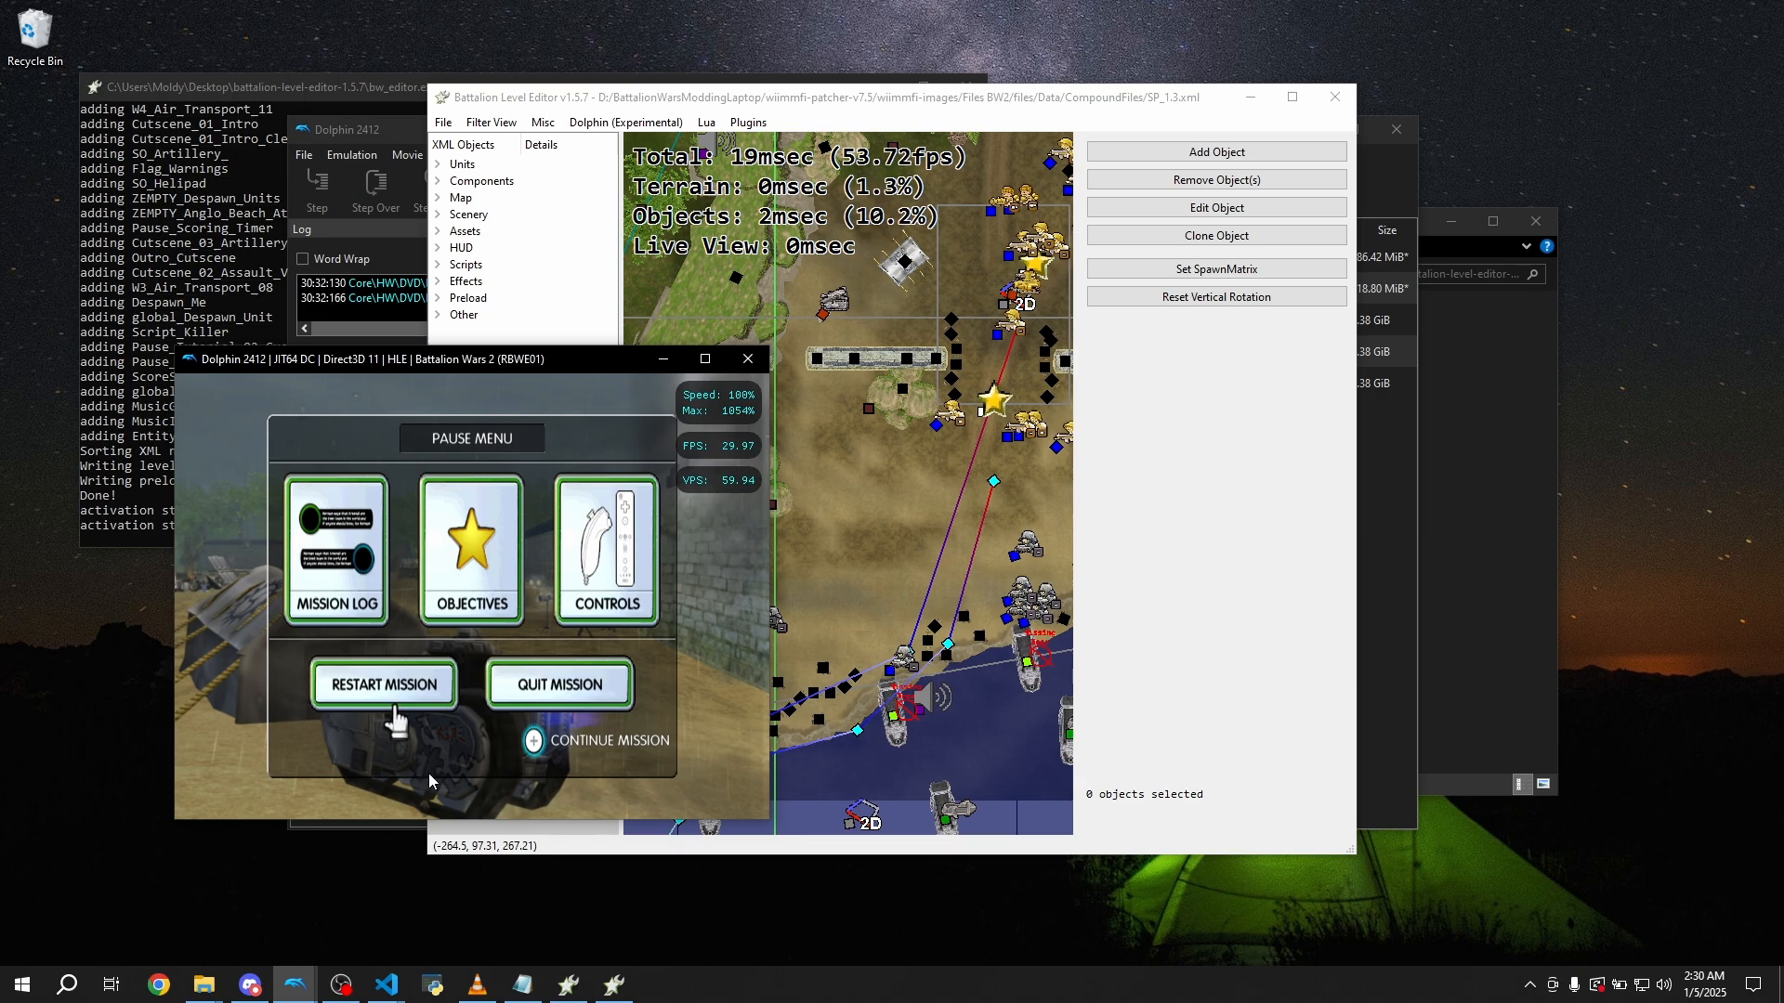
# Examine the Padding plugin's preload, level and resource options together with the cBailOutData objects under Preload
pyautogui.click(748, 122)
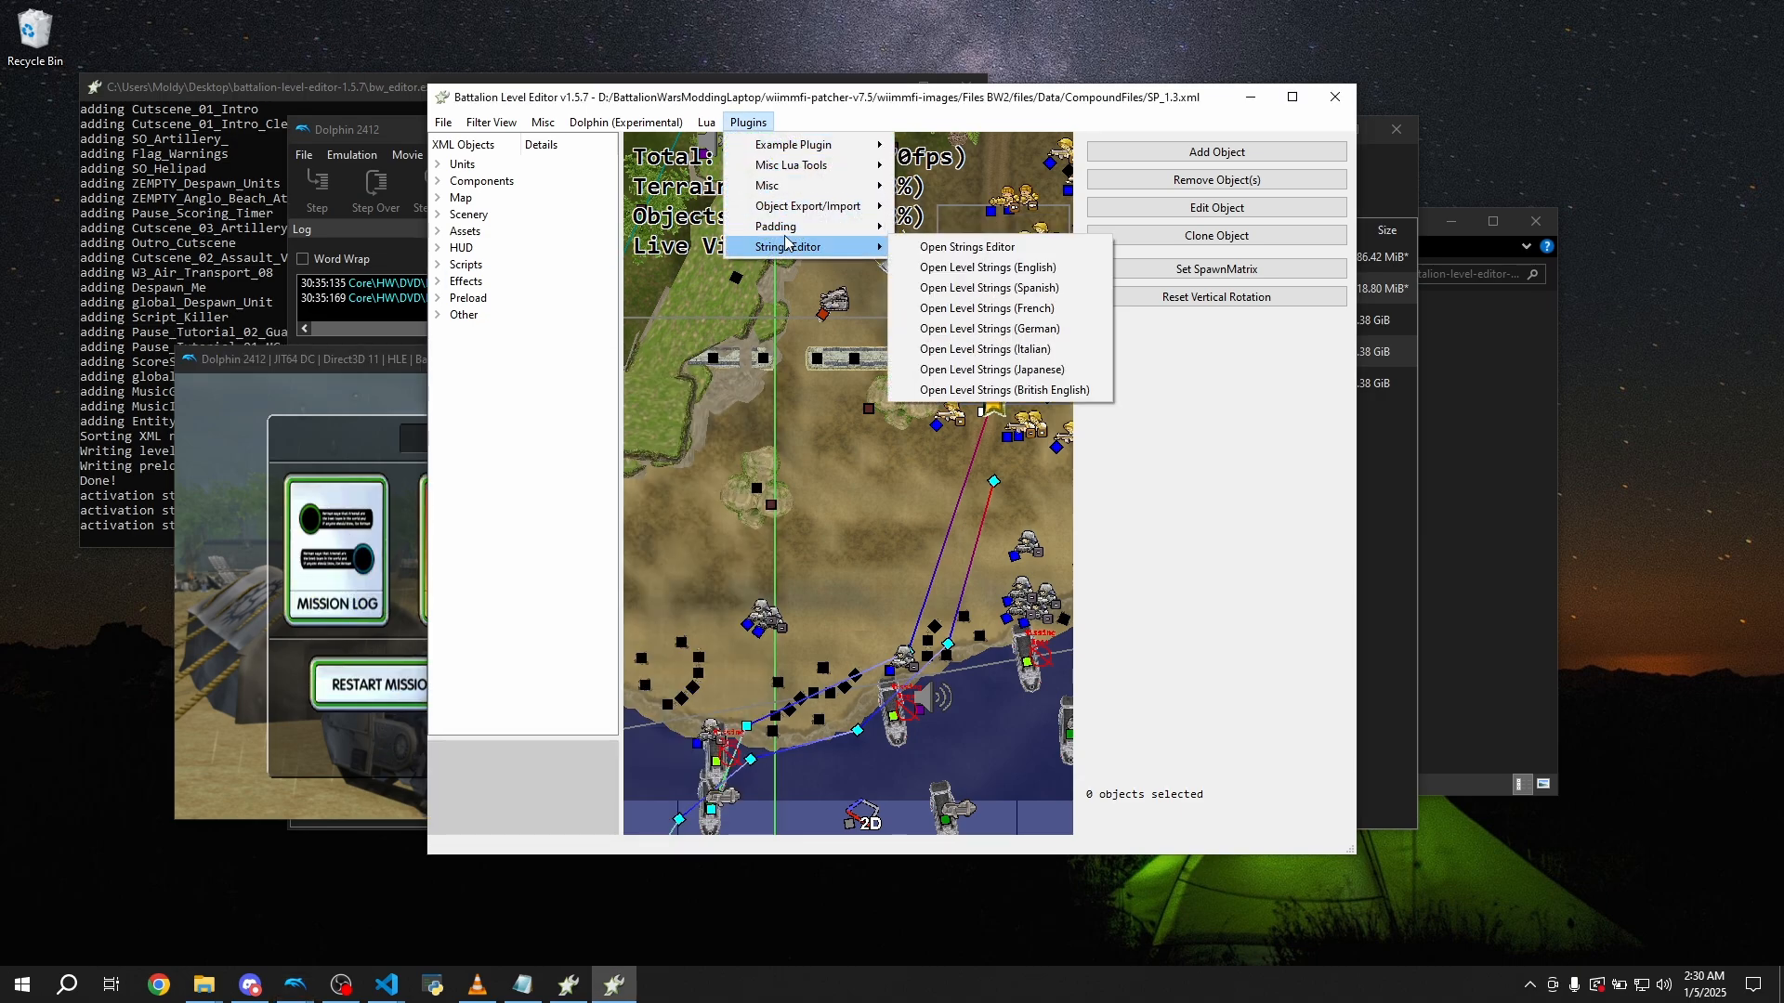
pyautogui.moveTo(799, 229)
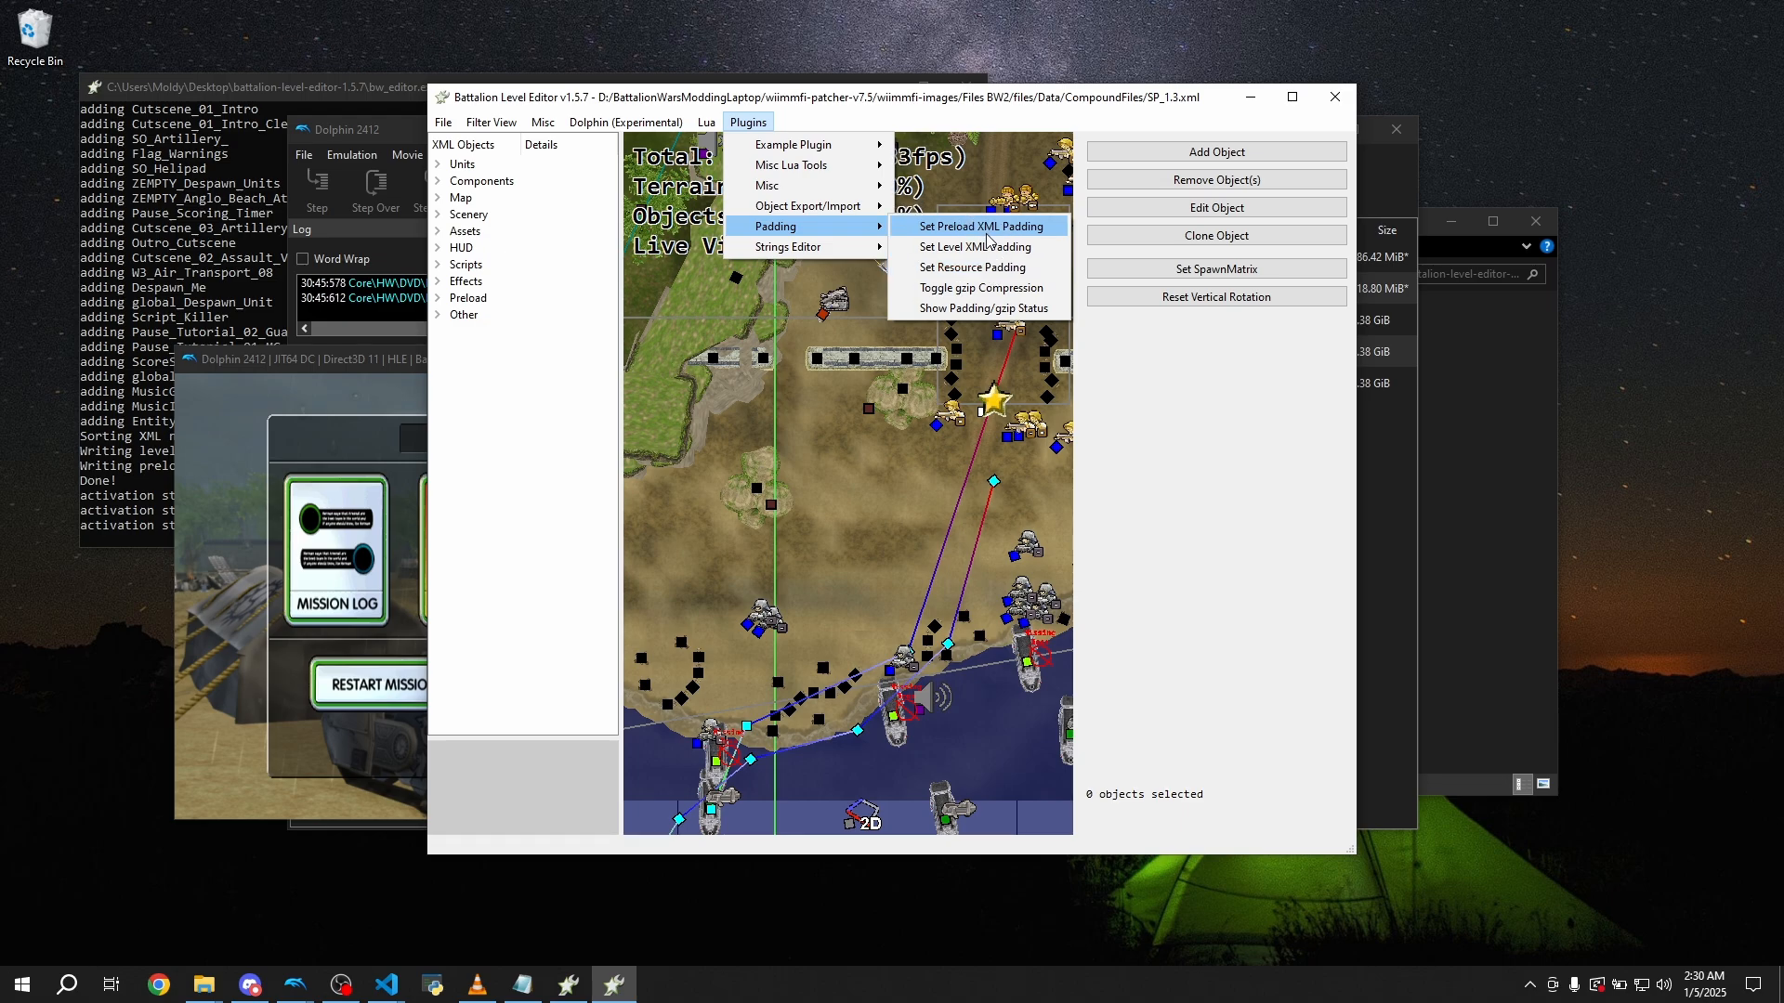
pyautogui.click(438, 298)
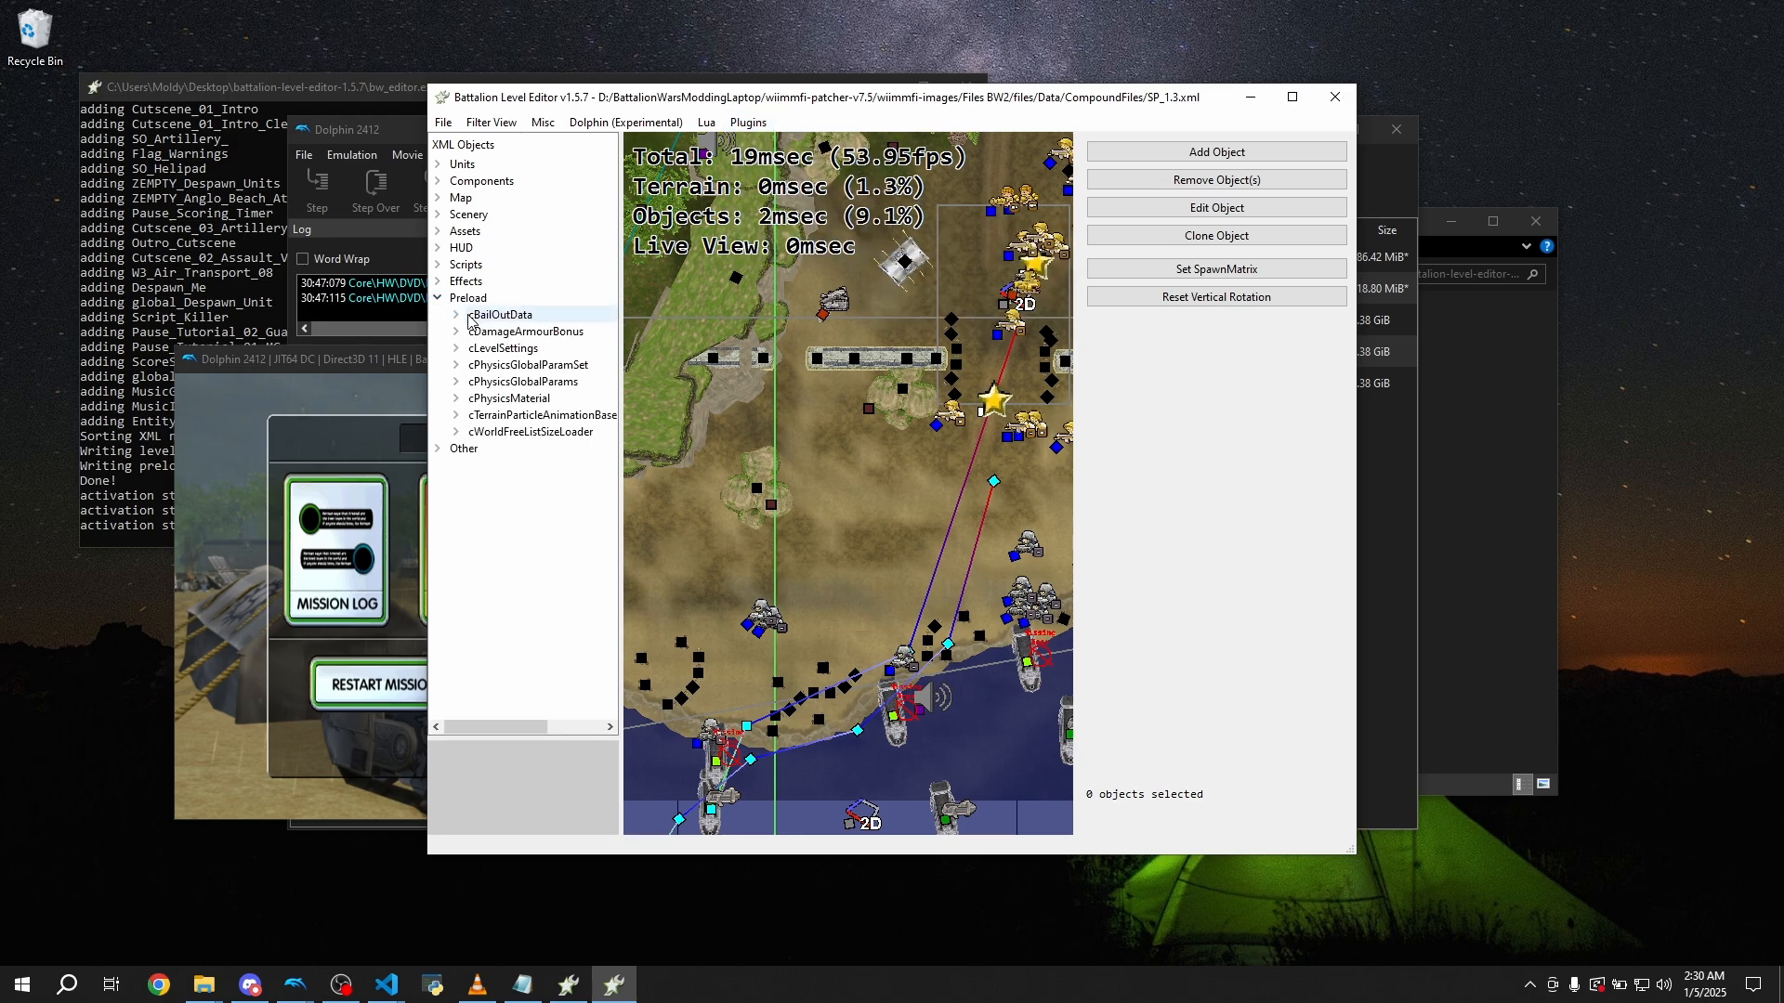
pyautogui.click(456, 315)
pyautogui.click(748, 122)
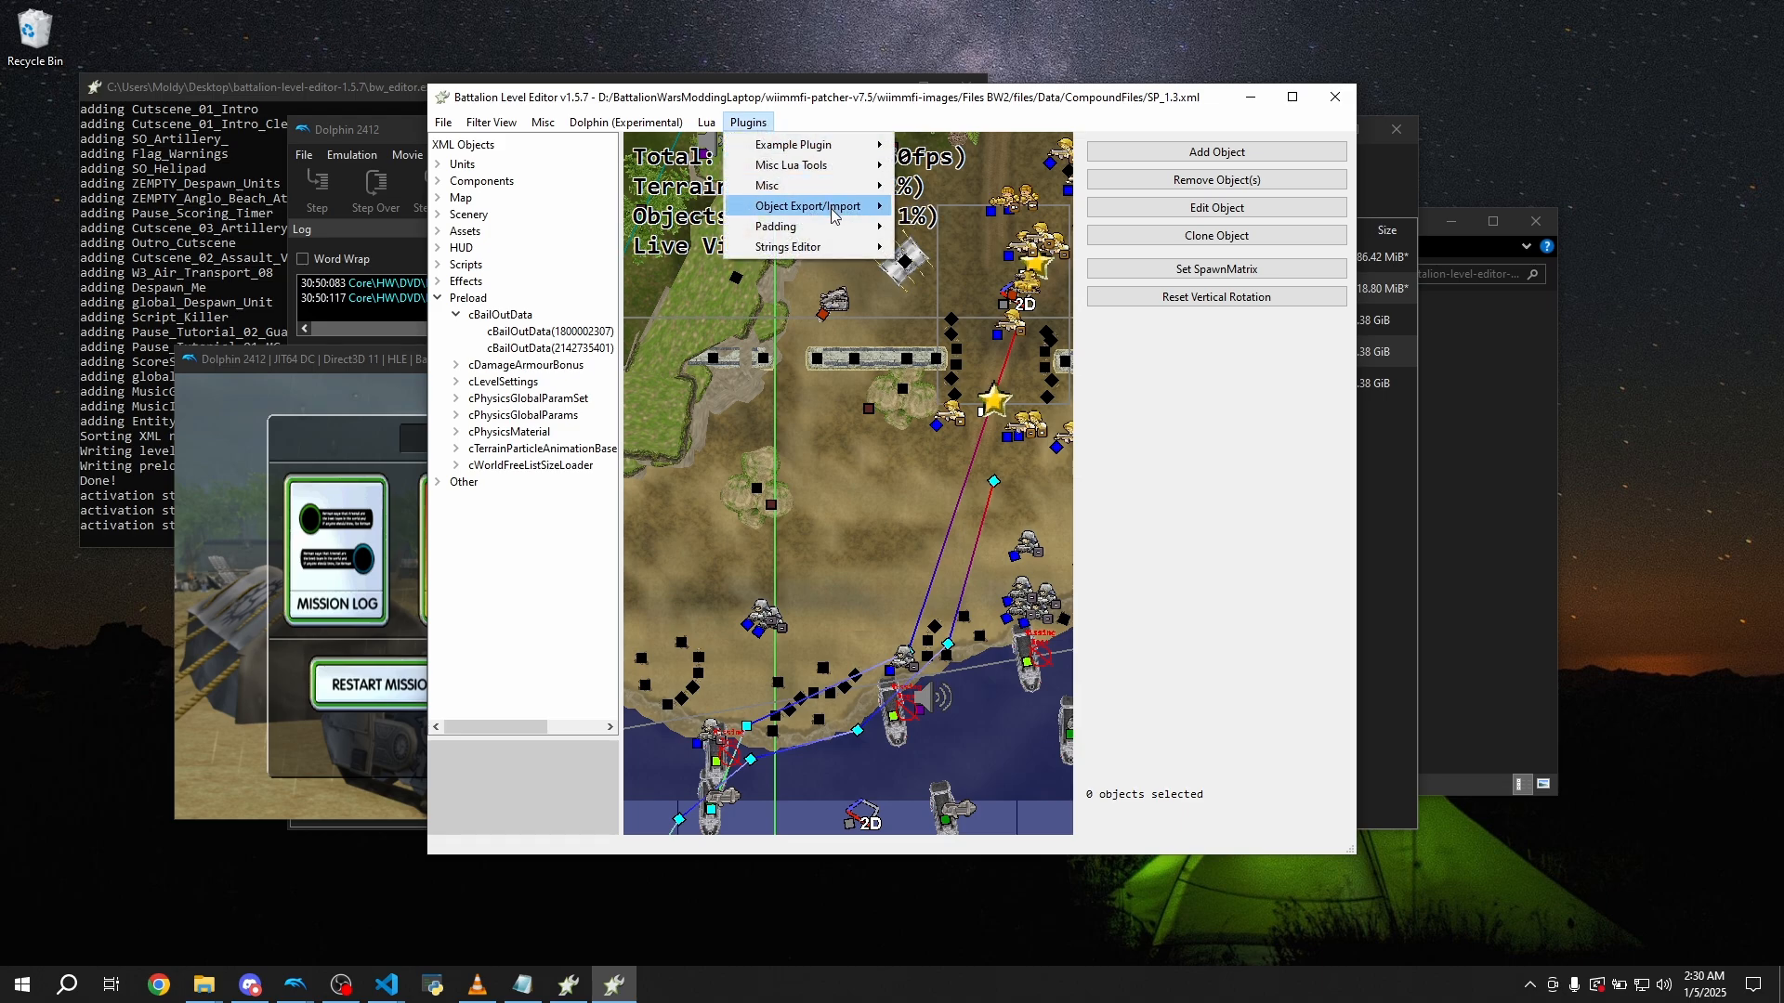
pyautogui.moveTo(843, 229)
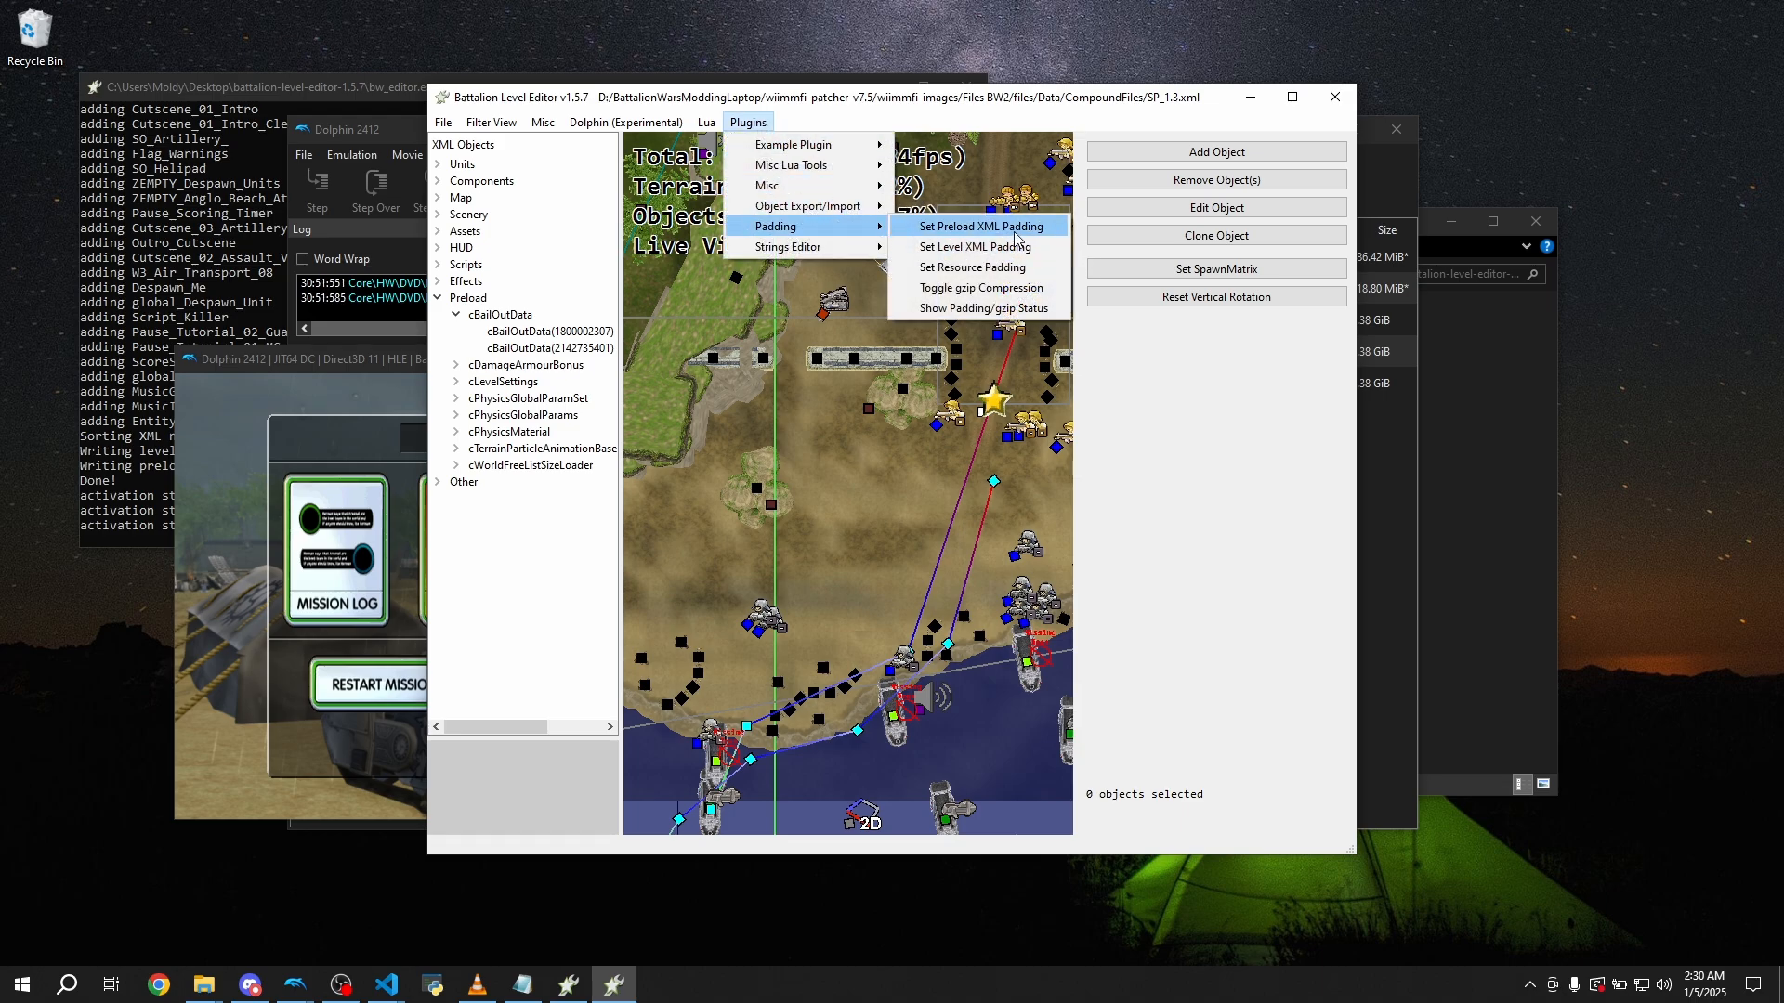
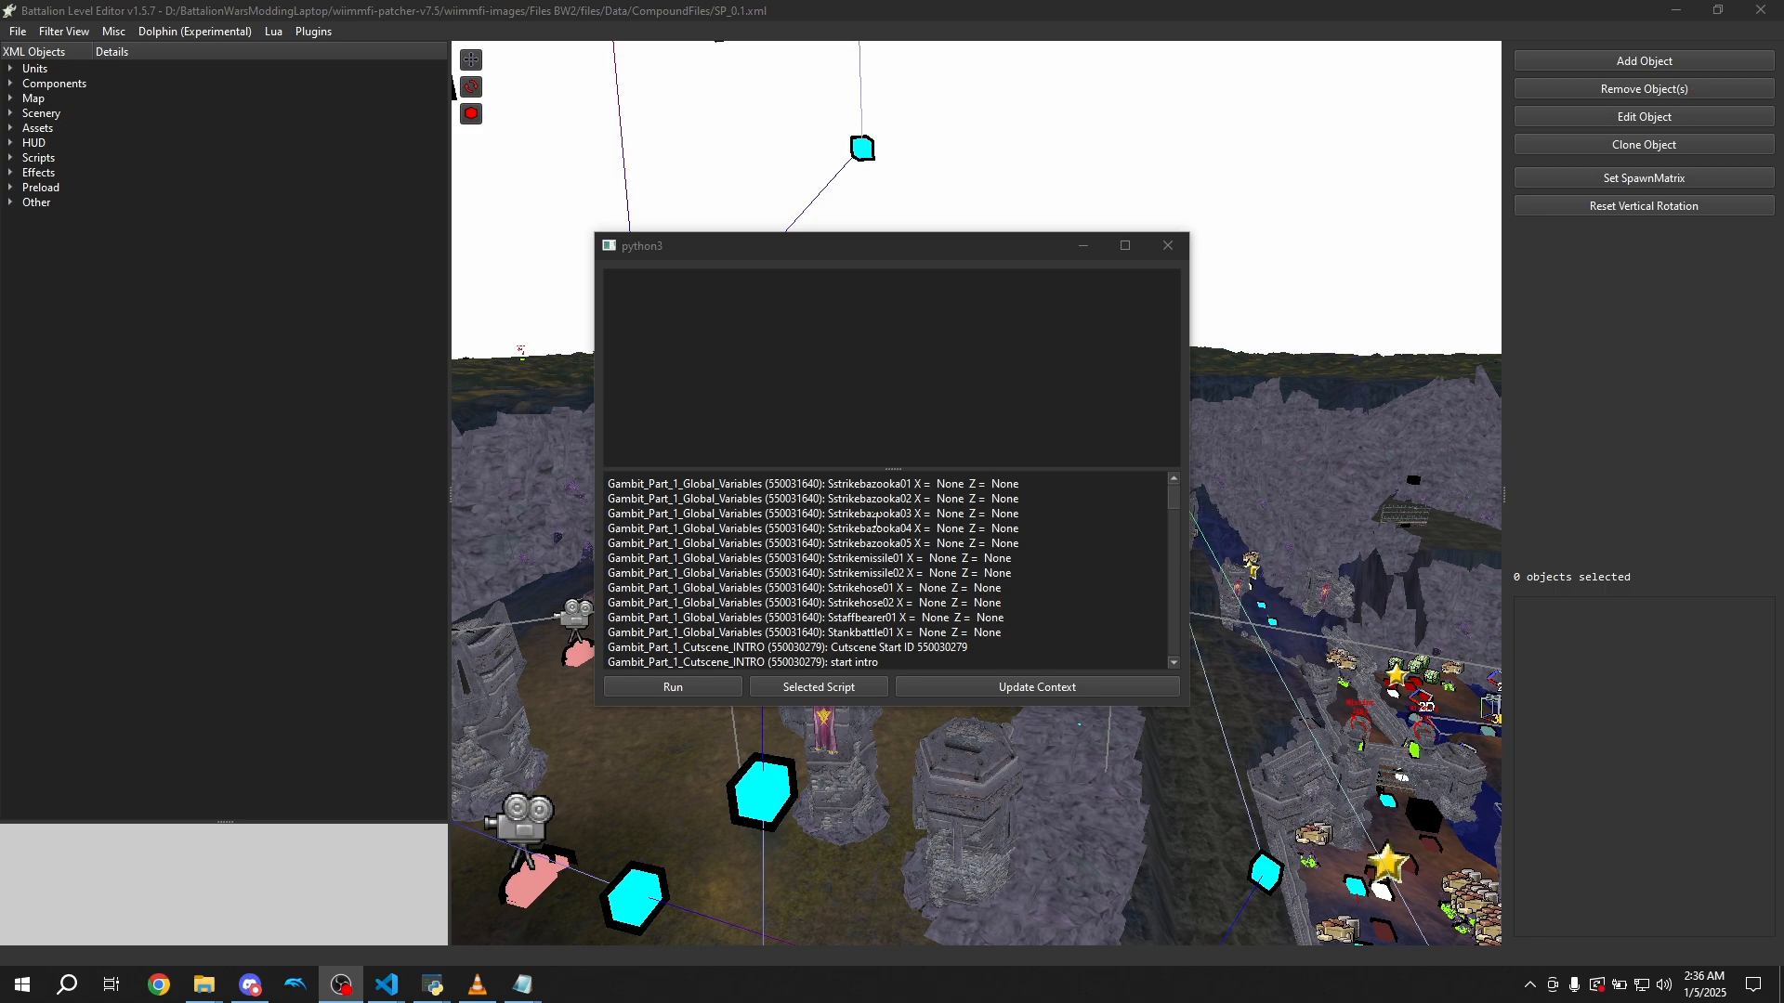
# Review the Lua simulator output, switch the run scope to all scripts, run the simulation and stop it
pyautogui.scroll(-10, 757, 581)
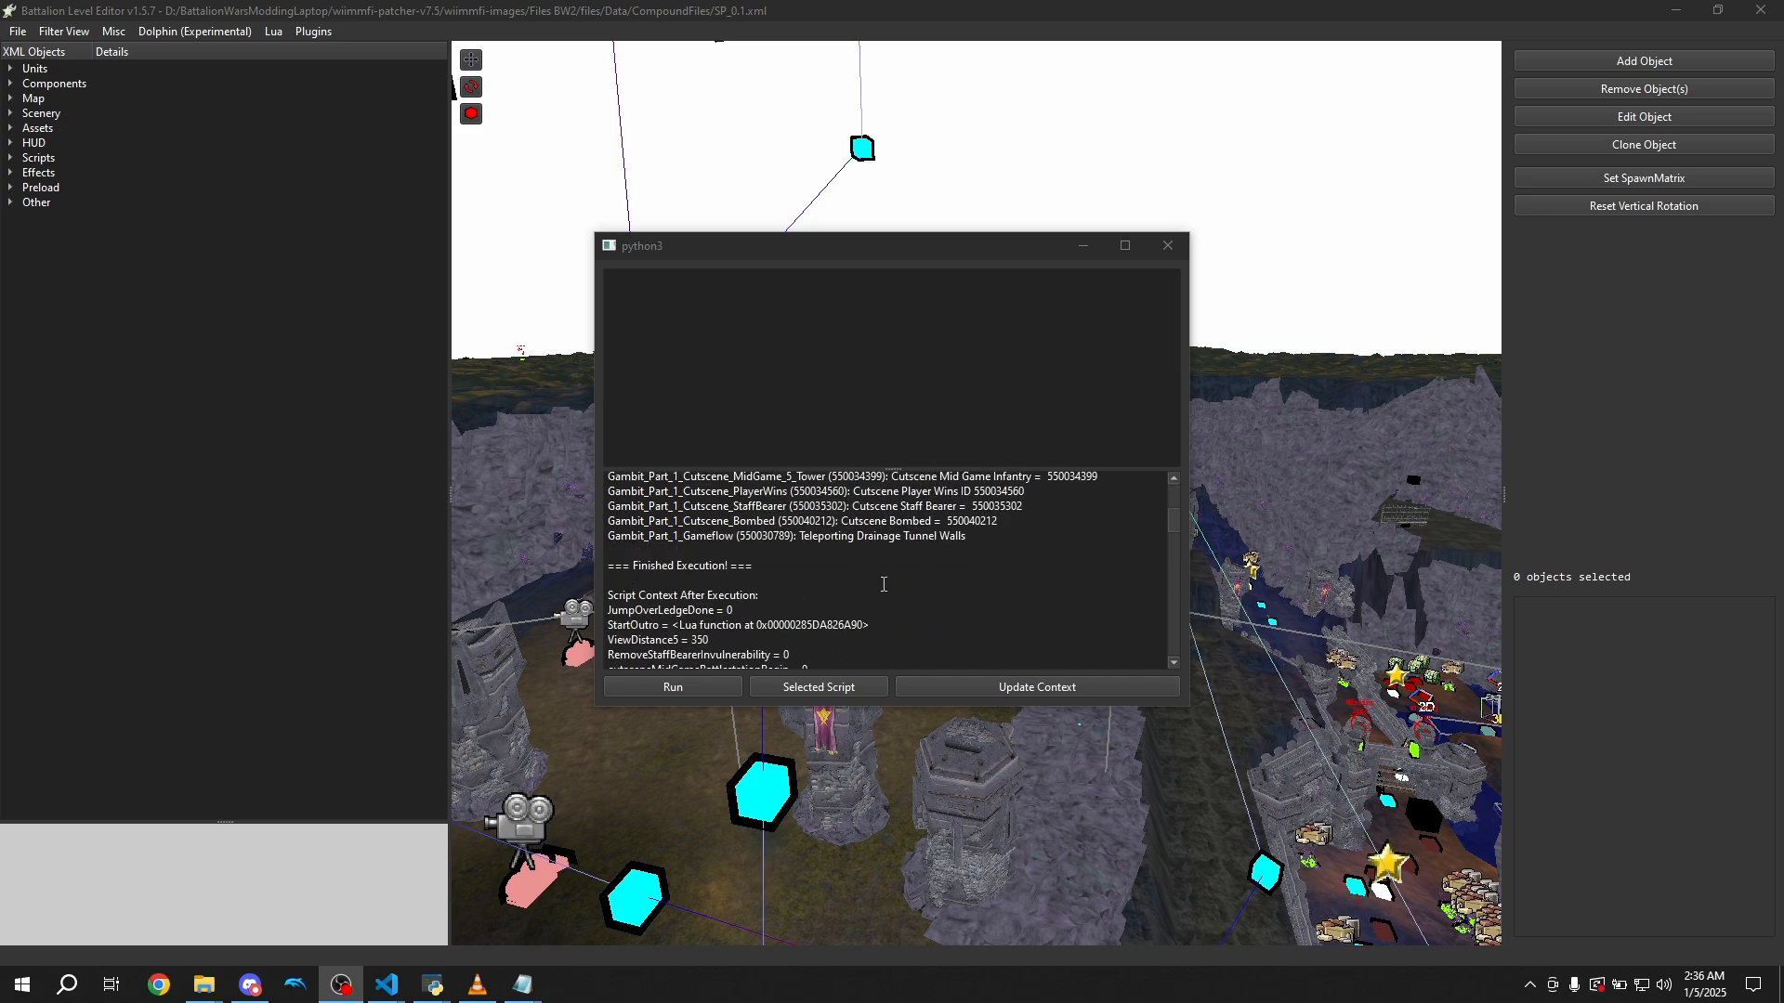
pyautogui.scroll(5, 758, 581)
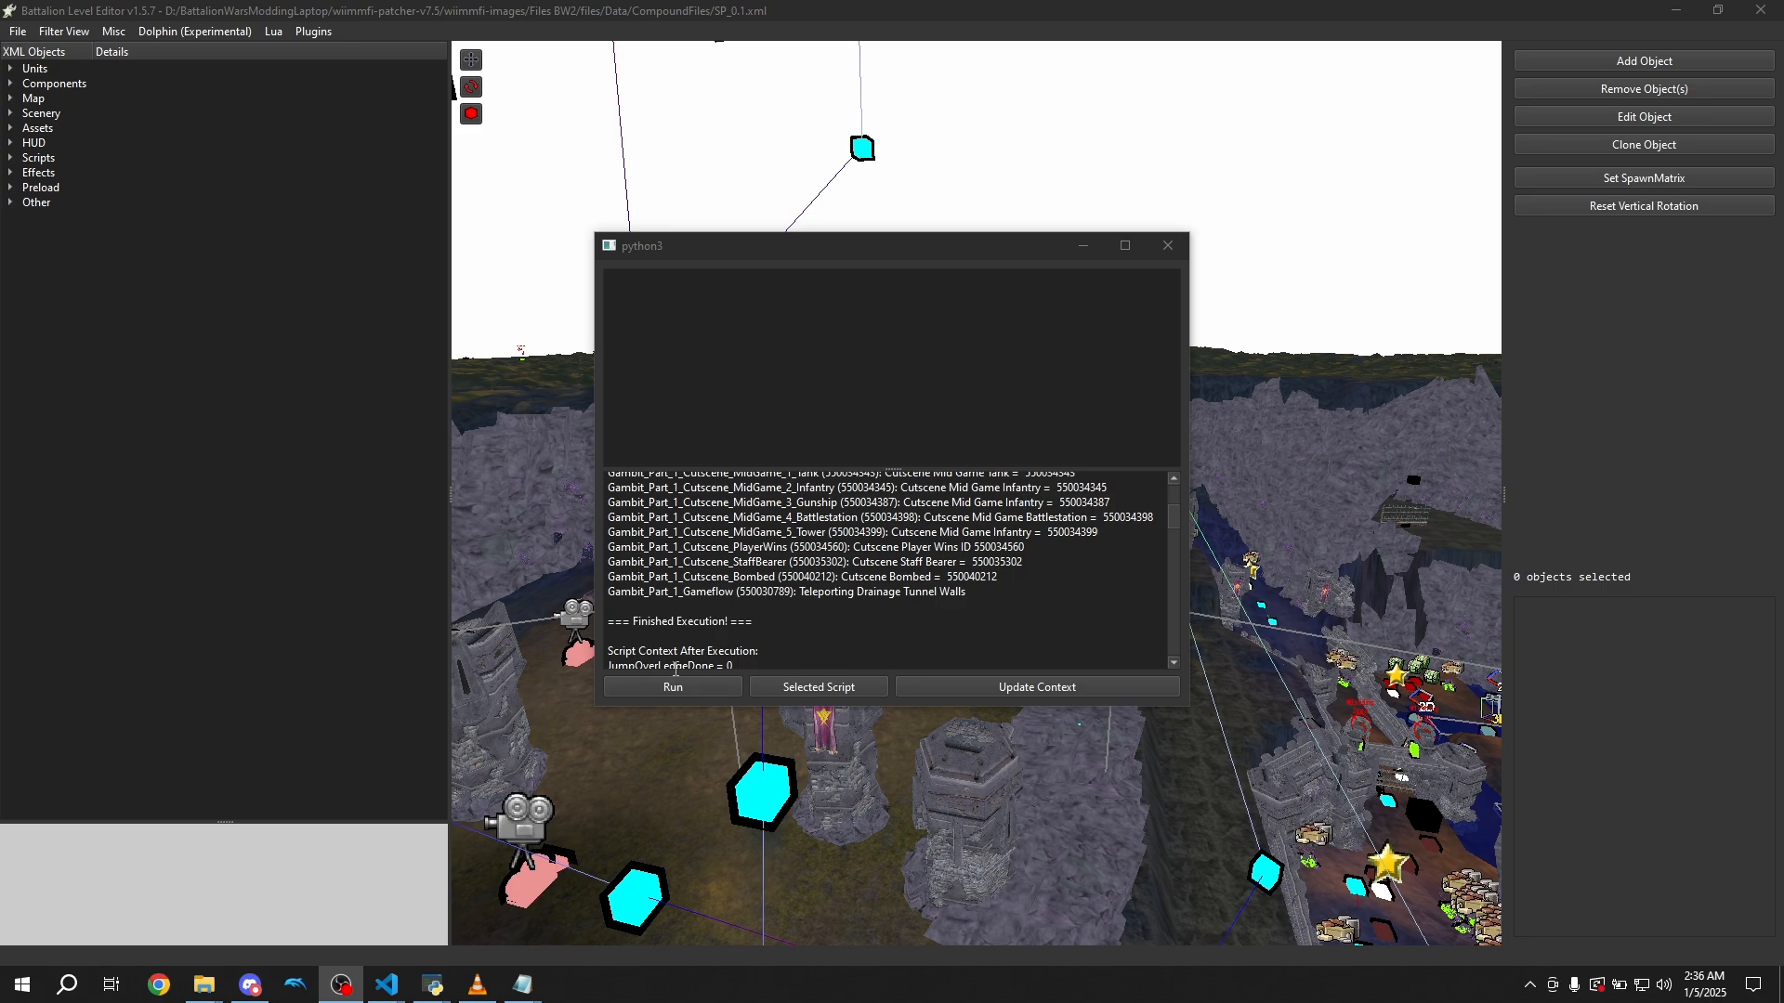
pyautogui.click(766, 692)
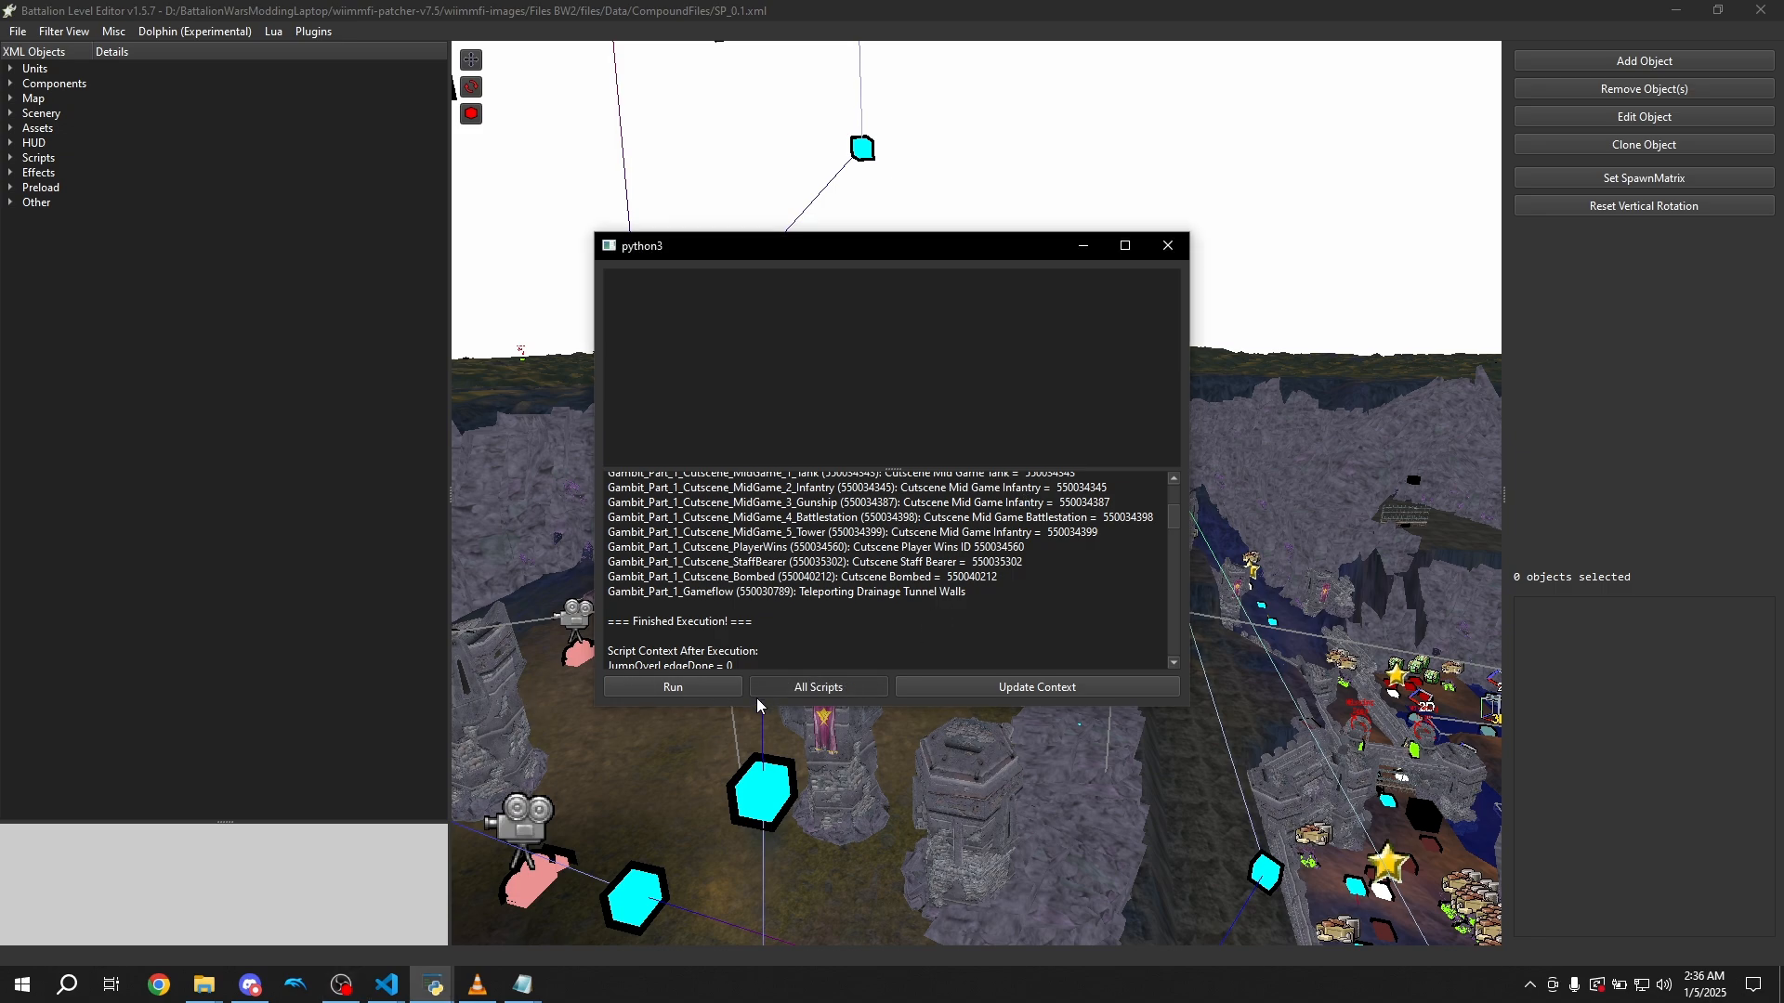
pyautogui.click(698, 691)
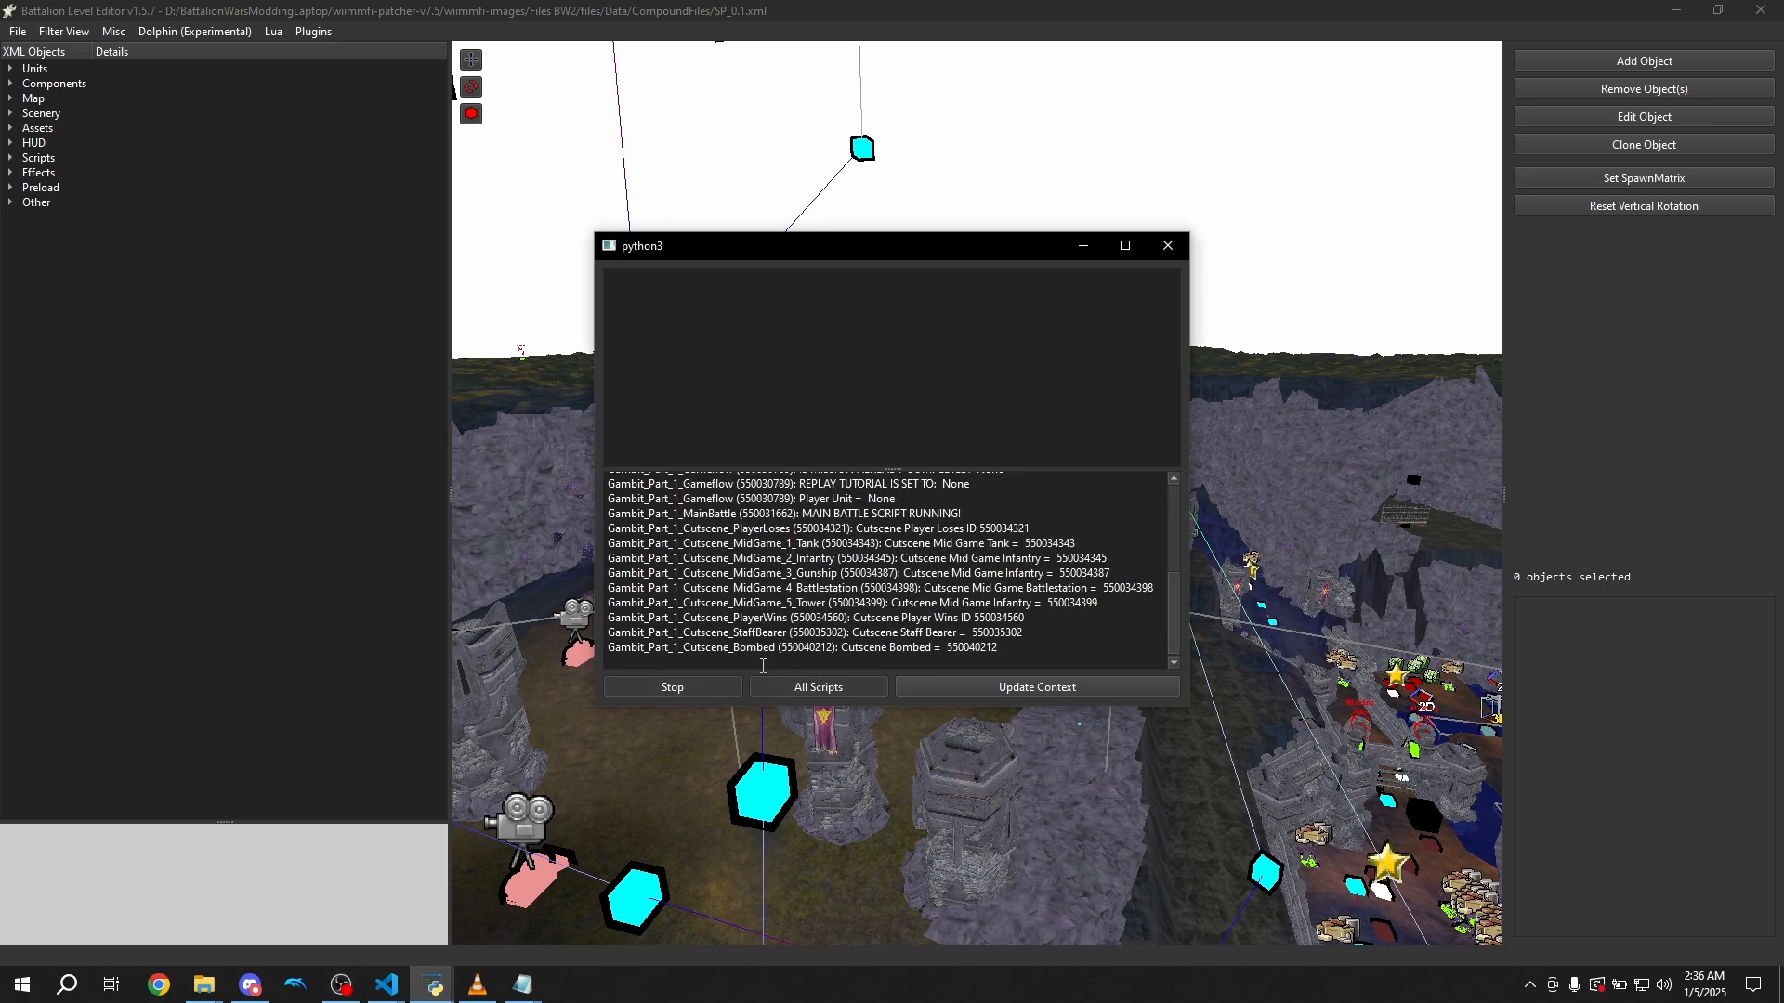
pyautogui.moveTo(1175, 628)
pyautogui.mouseDown()
pyautogui.moveTo(1169, 544)
pyautogui.moveTo(1165, 638)
pyautogui.mouseUp()
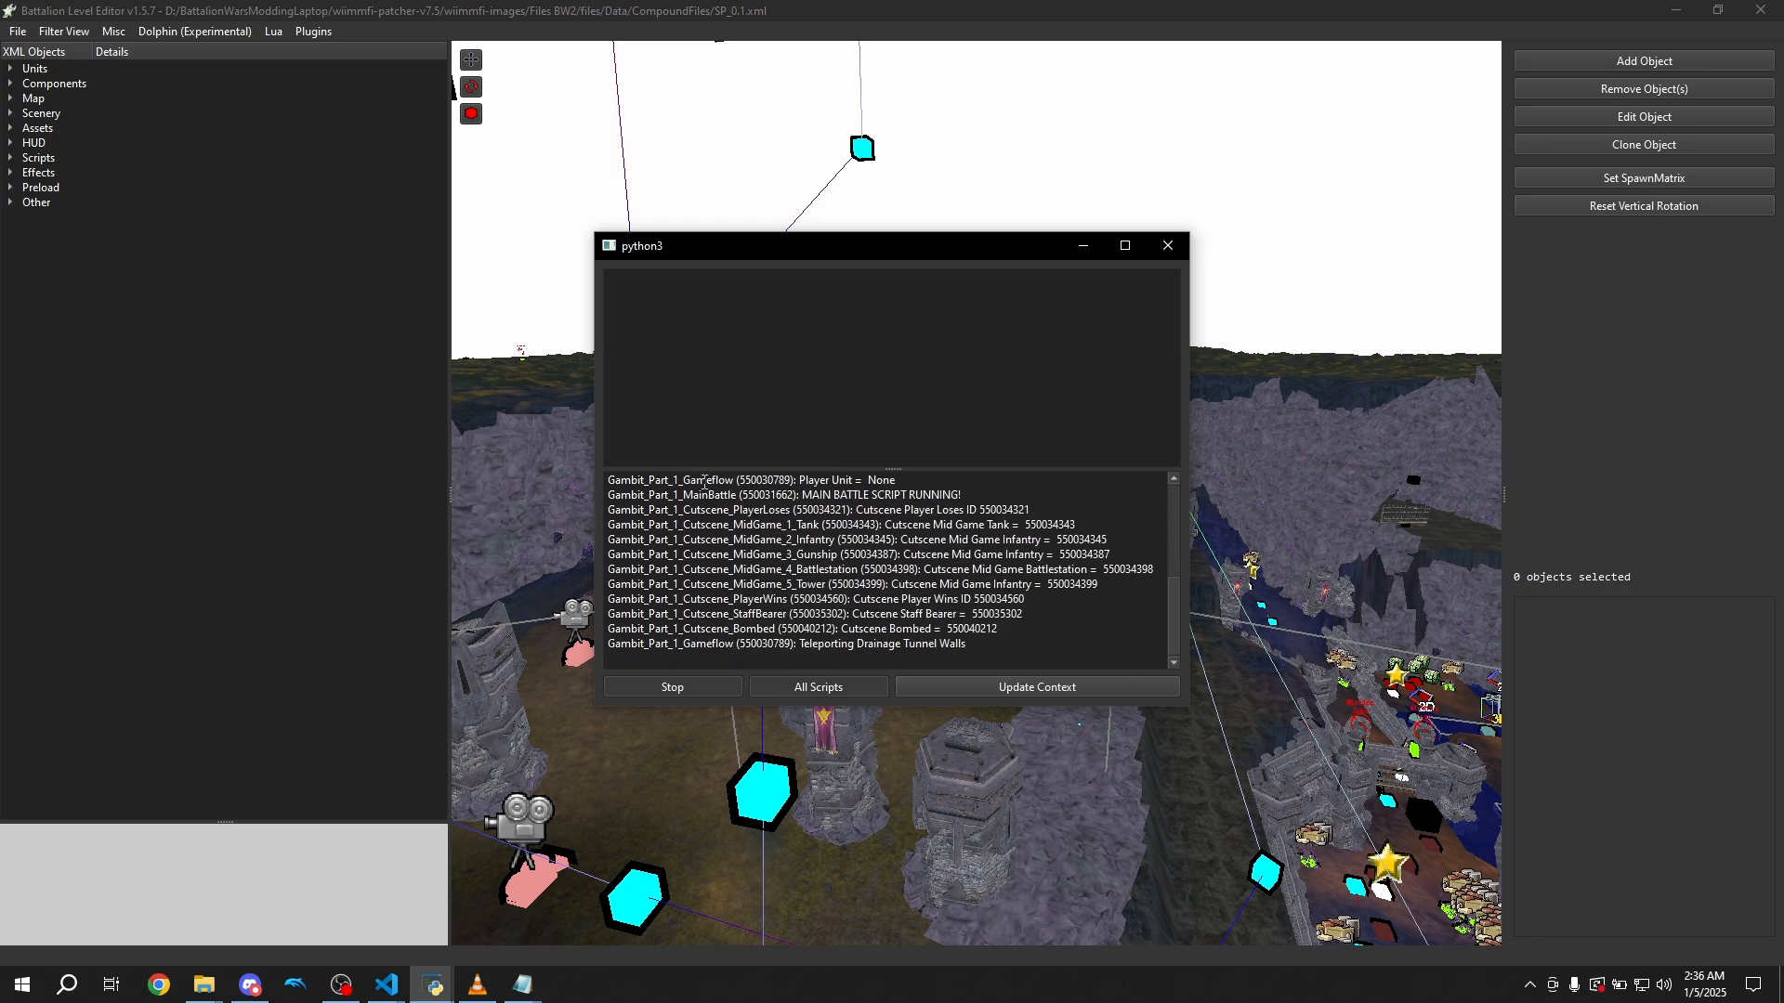
pyautogui.click(702, 688)
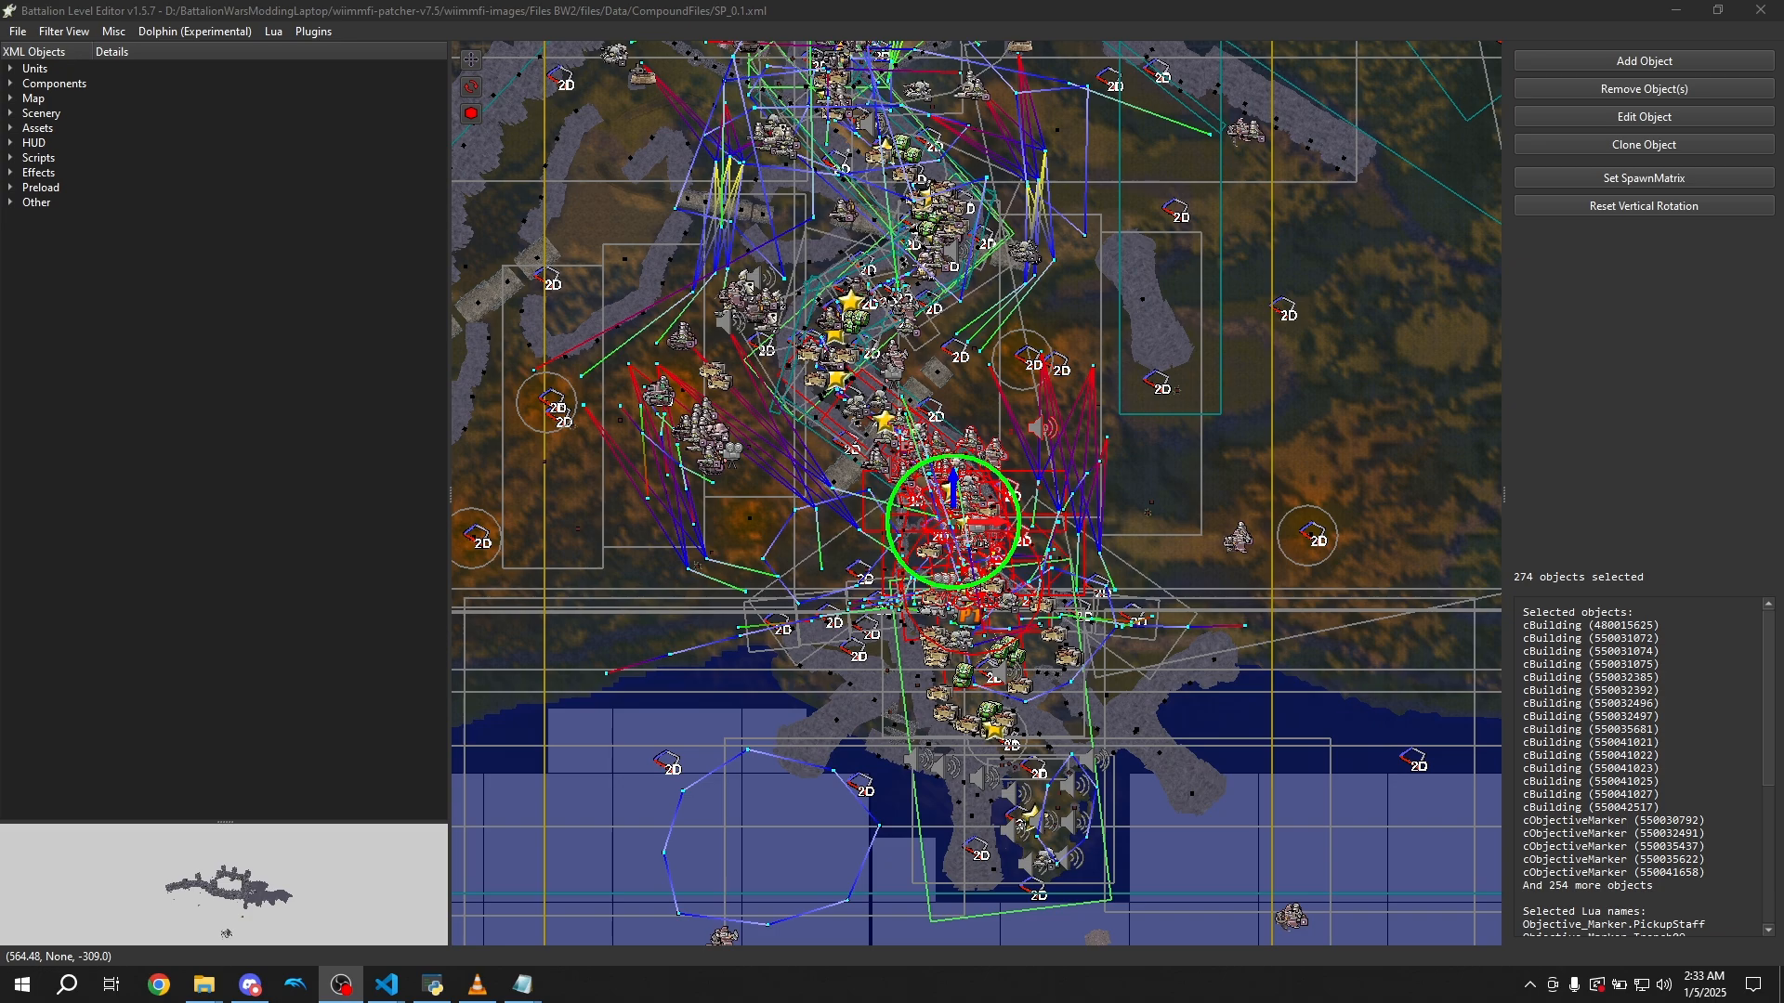
# Review the Lua names of the selected objects, and select the bomber beside the trench wall to check its own Lua name
pyautogui.scroll(-4, 1605, 699)
pyautogui.scroll(-2, 1607, 701)
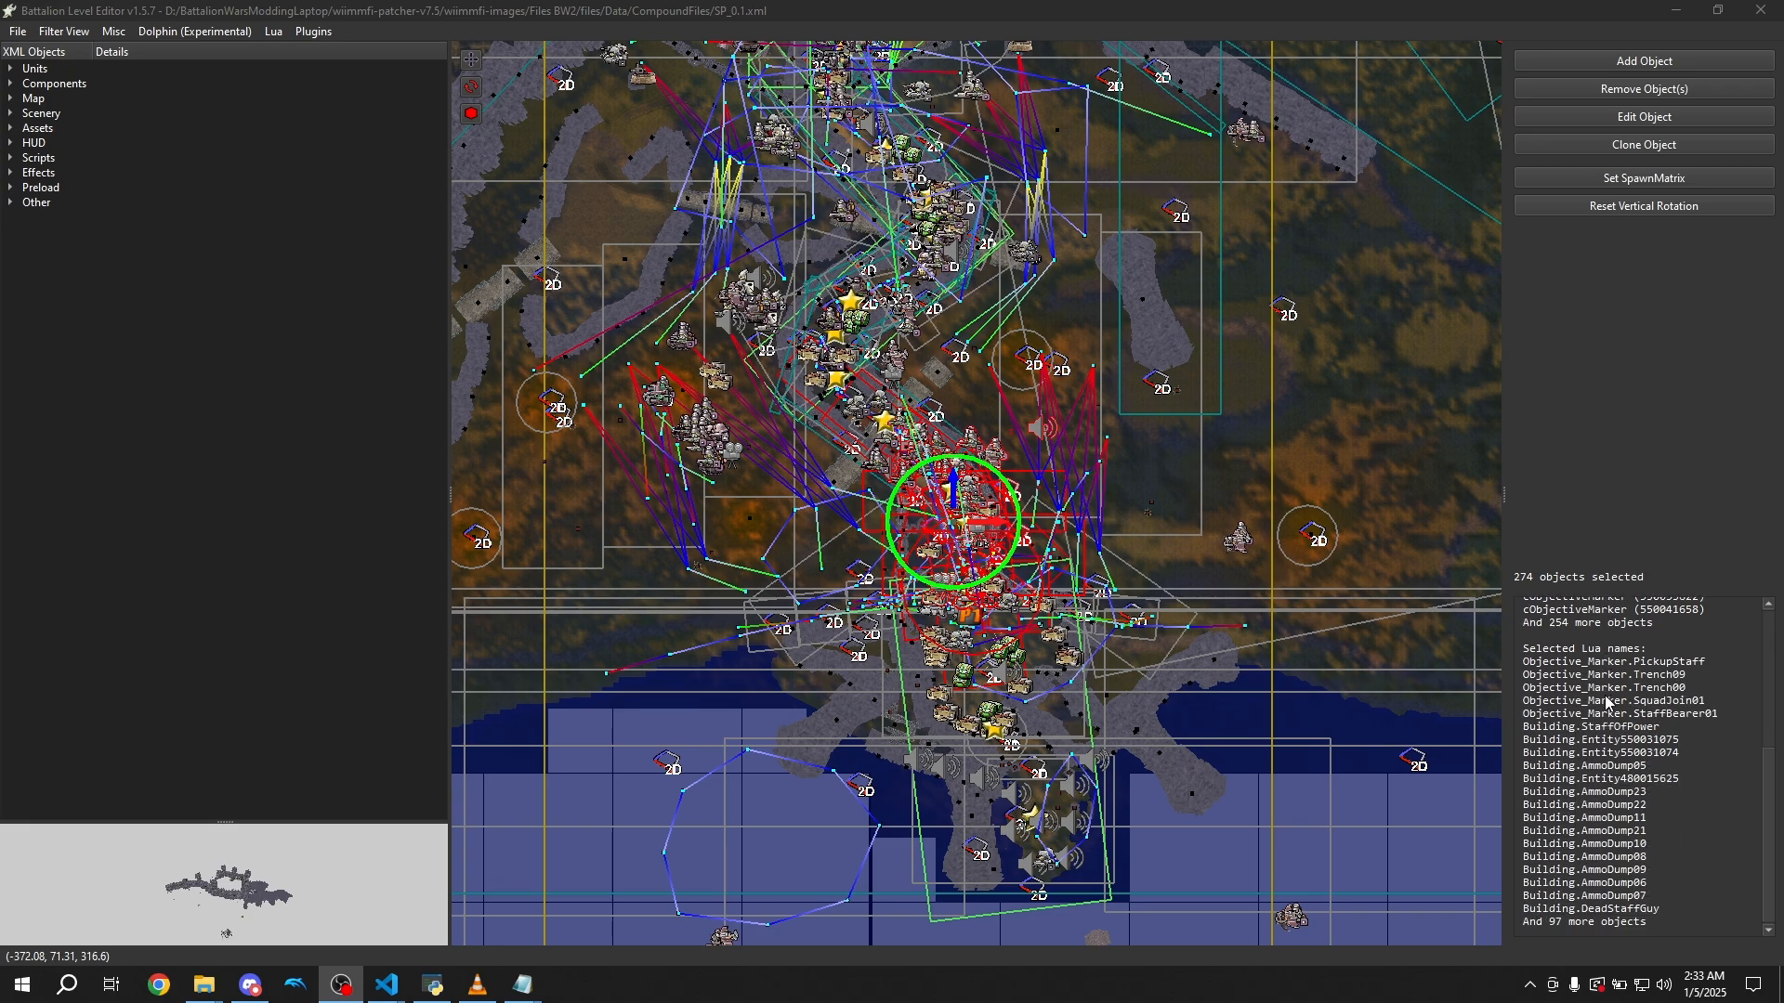
pyautogui.scroll(8, 682, 539)
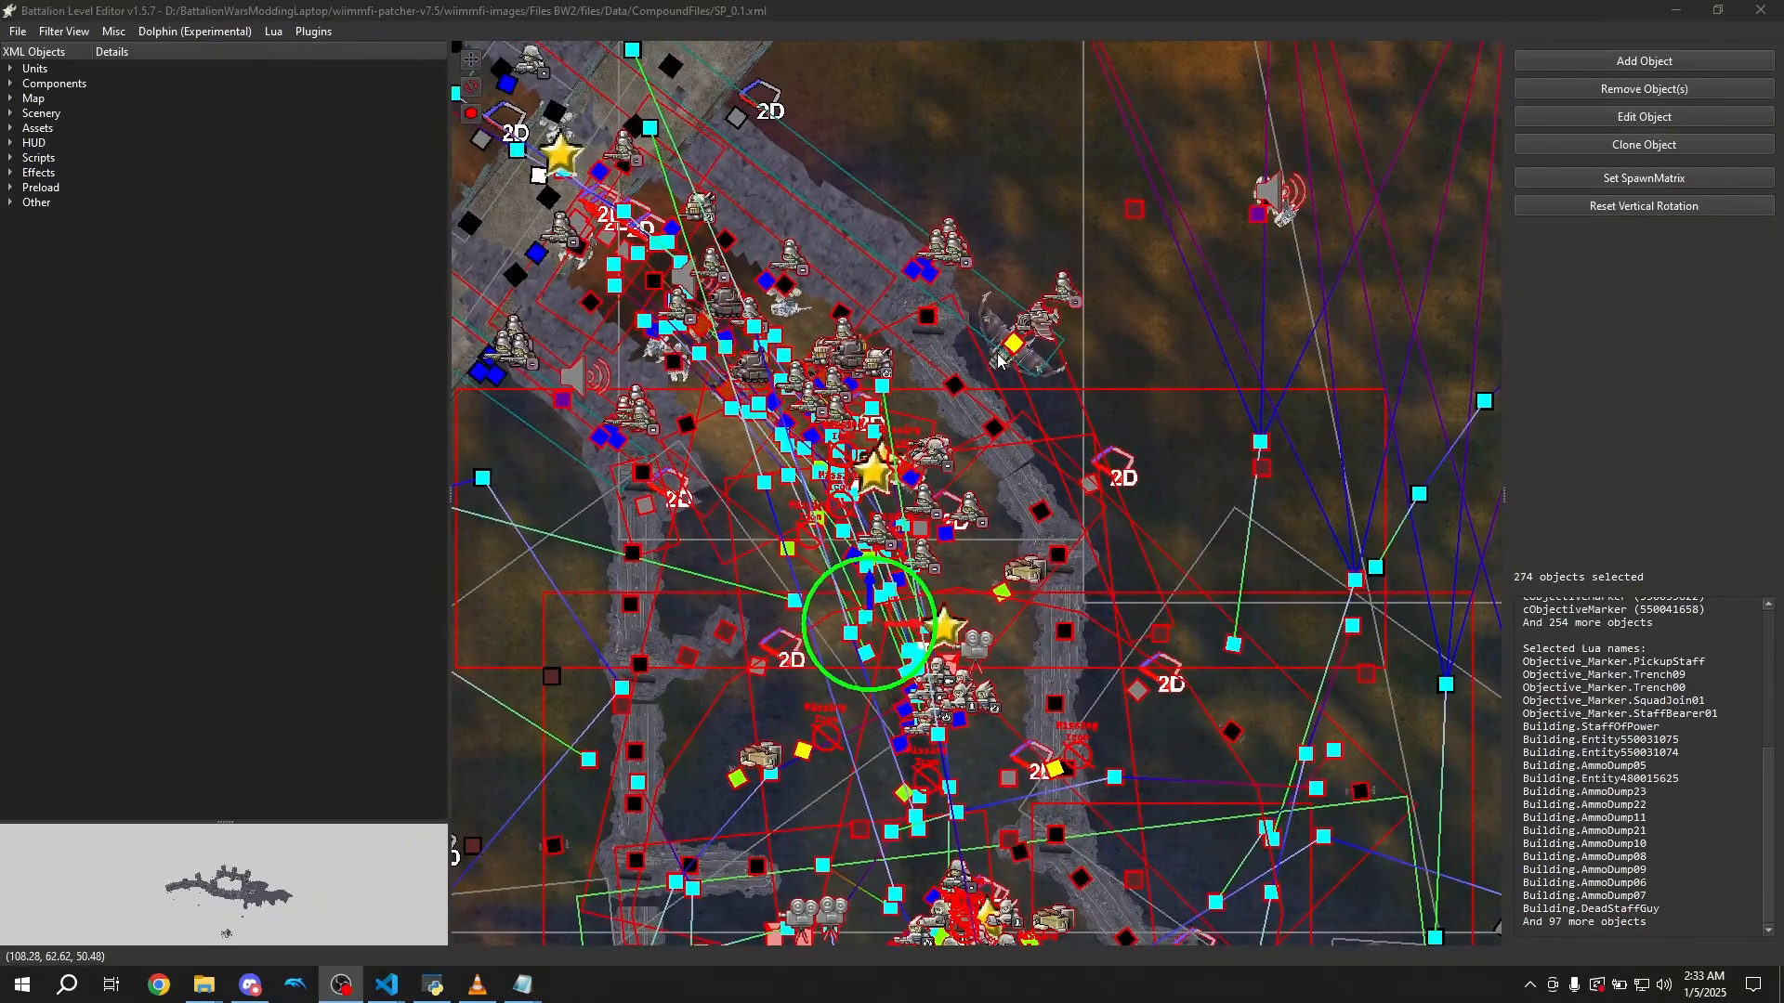
pyautogui.click(999, 361)
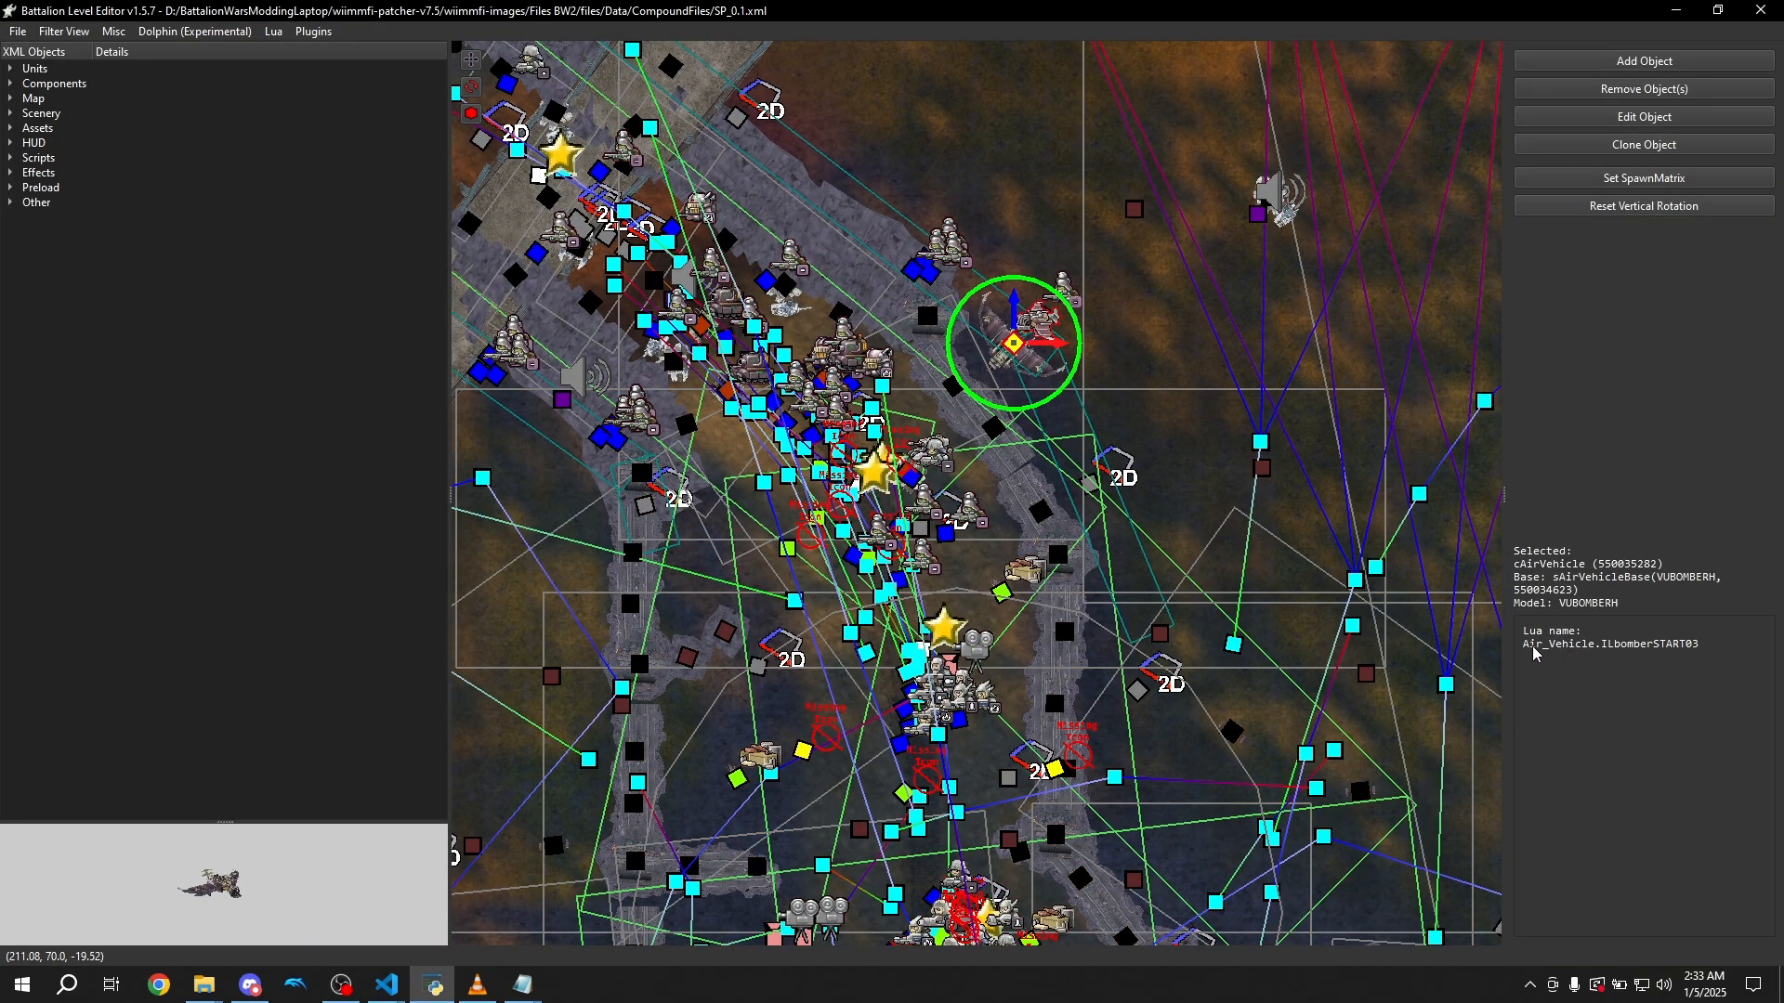
pyautogui.moveTo(1530, 645); pyautogui.dragTo(1679, 669)
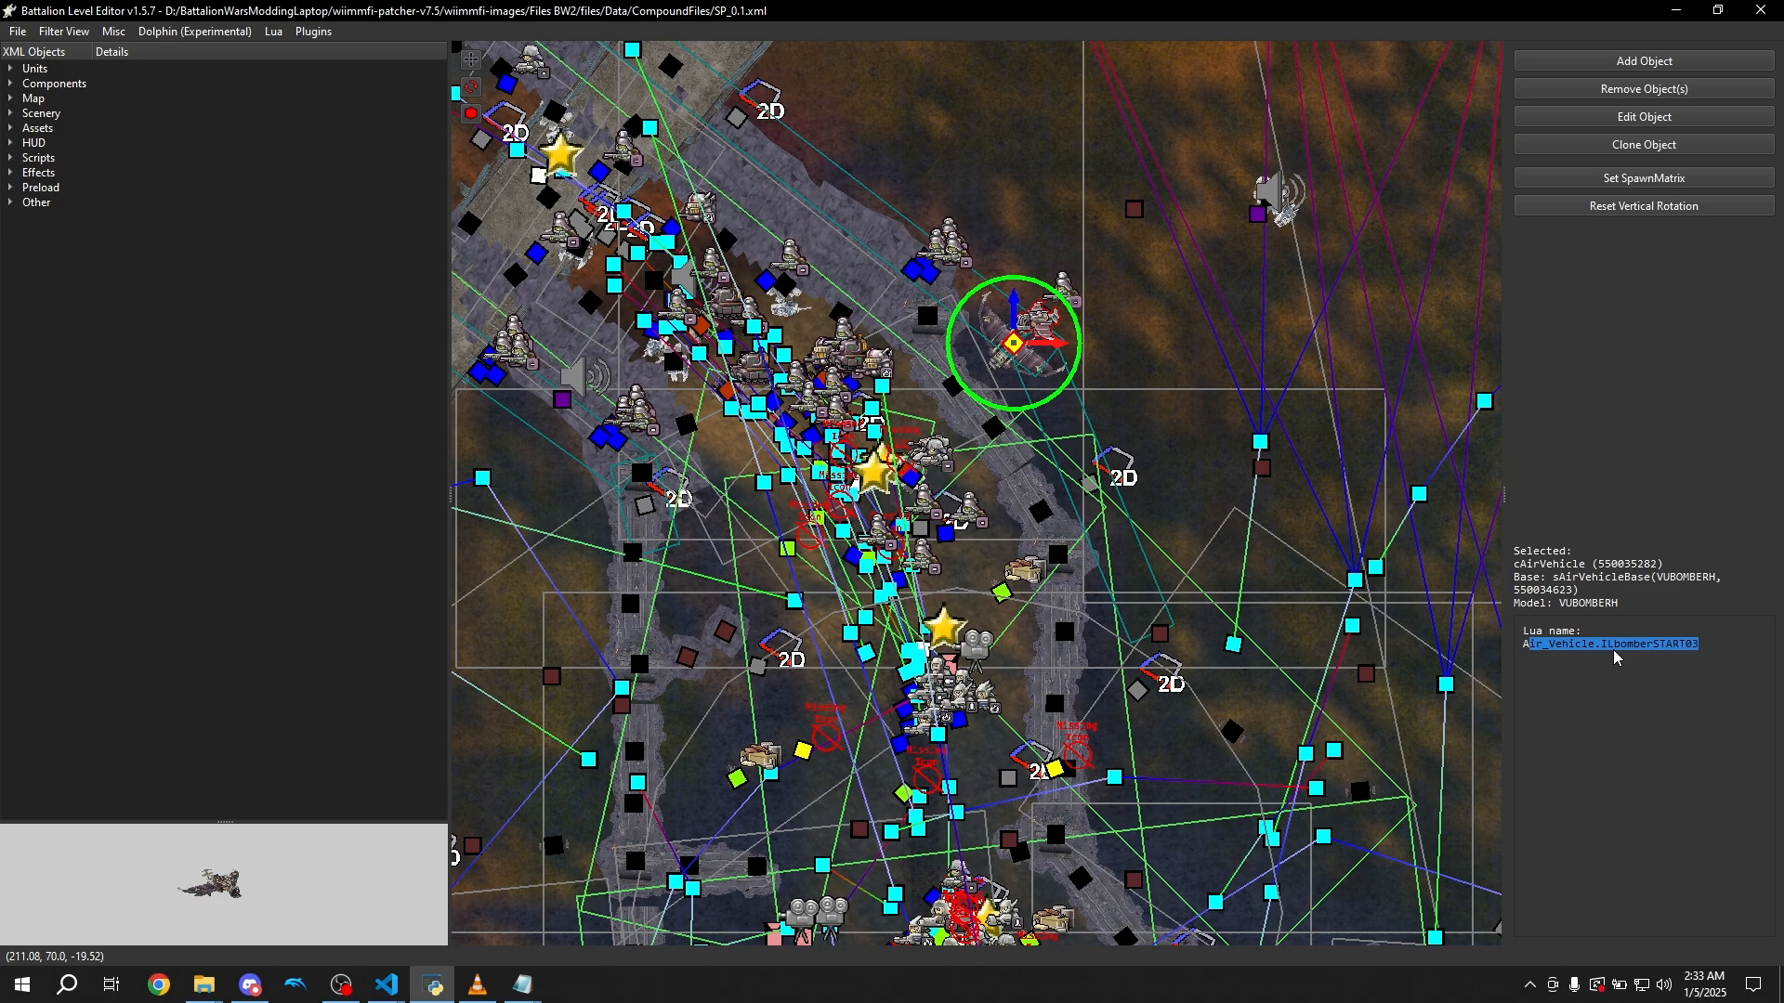
pyautogui.click(1126, 366)
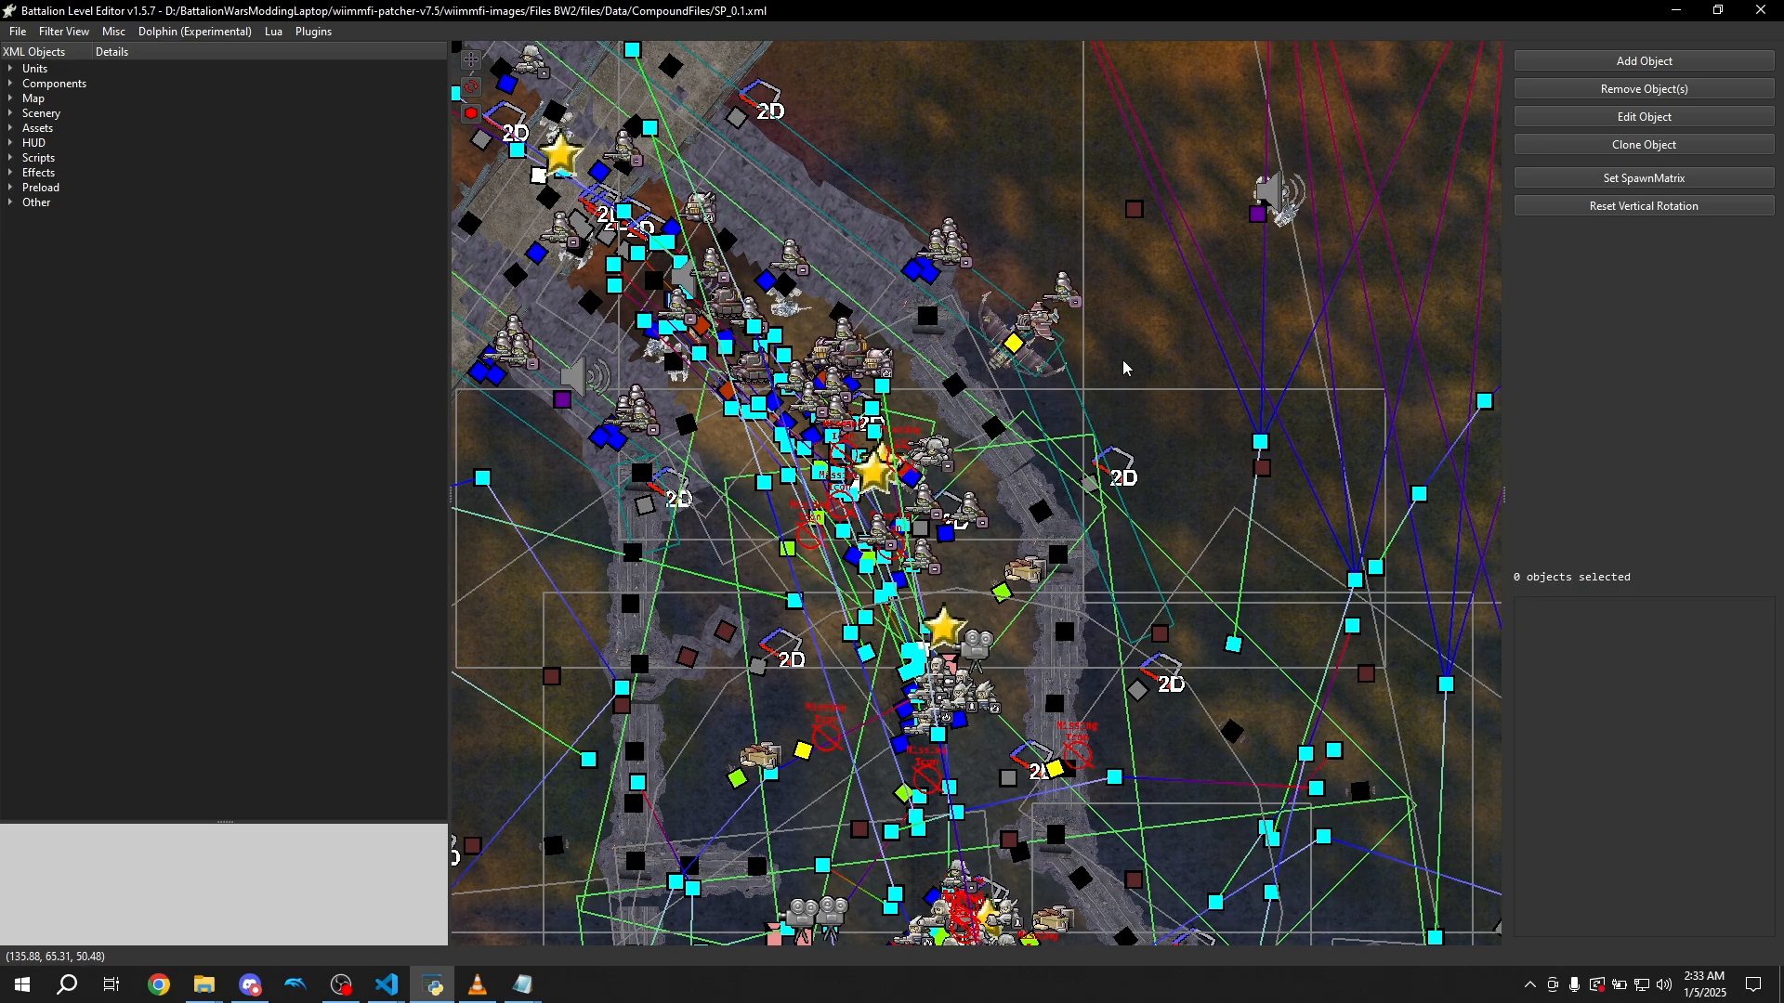
# Search the Lua scripts for ILbomberSTART03, examine its GoToArea and Spawn lines, and close the search
pyautogui.click(1016, 345)
pyautogui.click(314, 31)
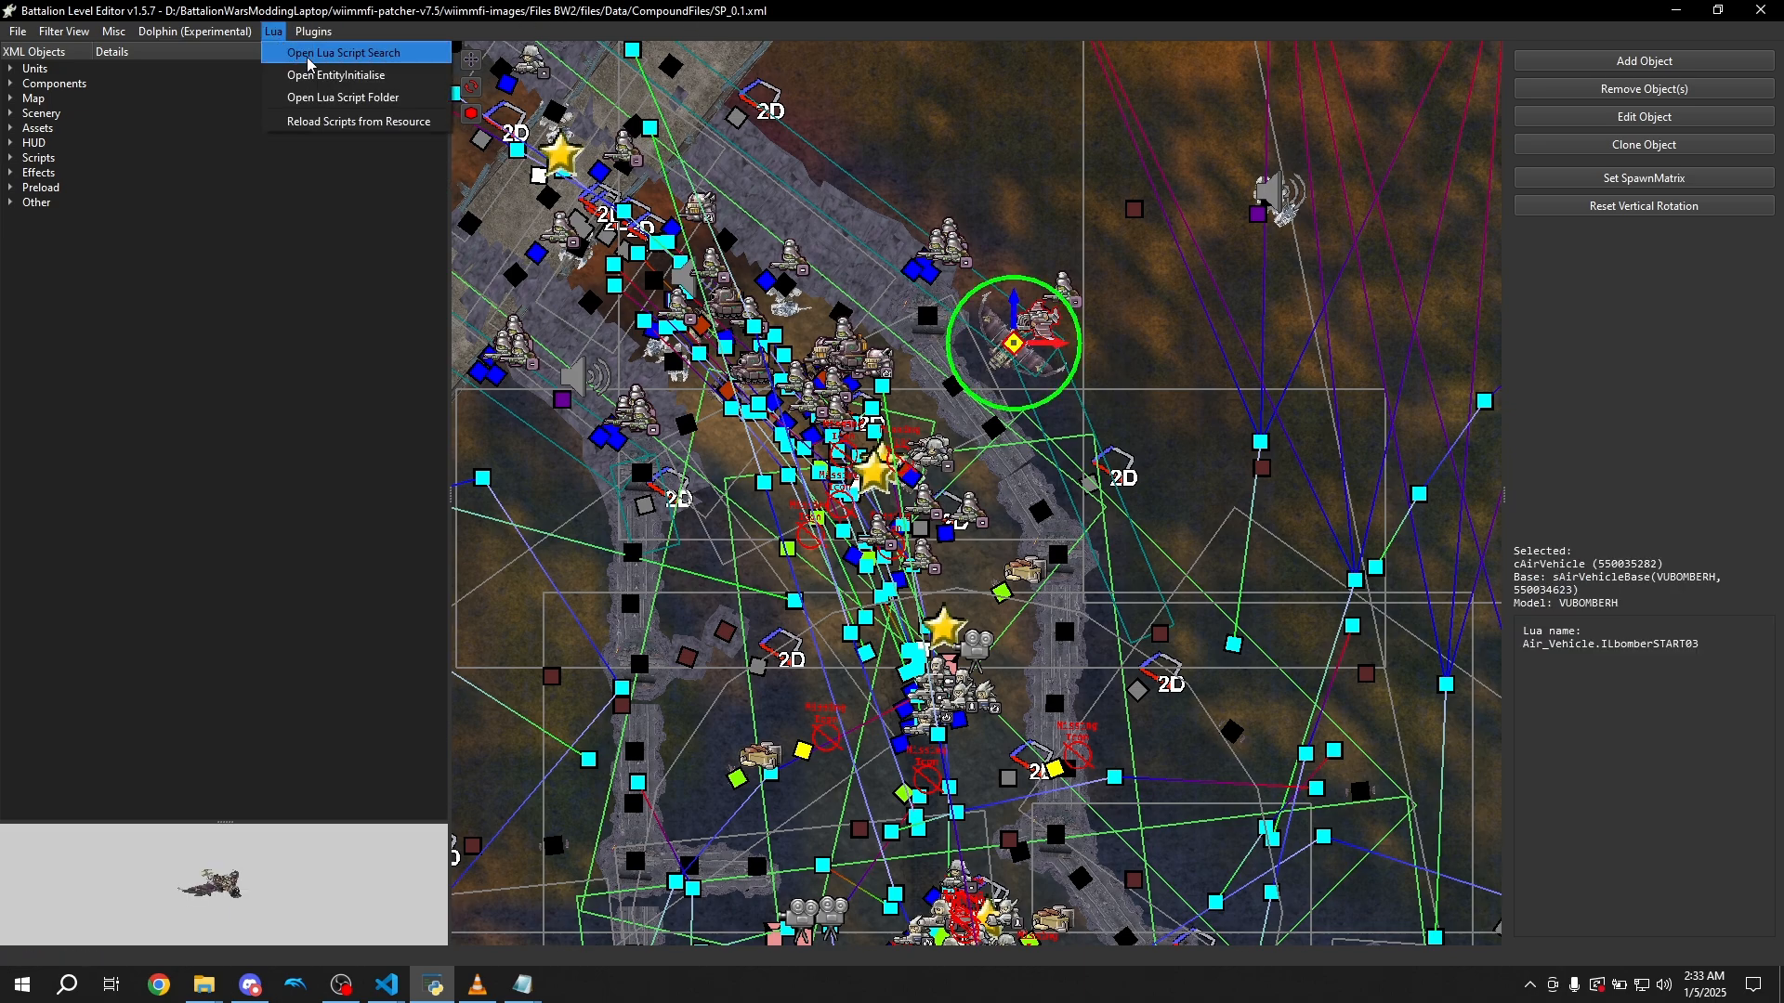
pyautogui.click(314, 57)
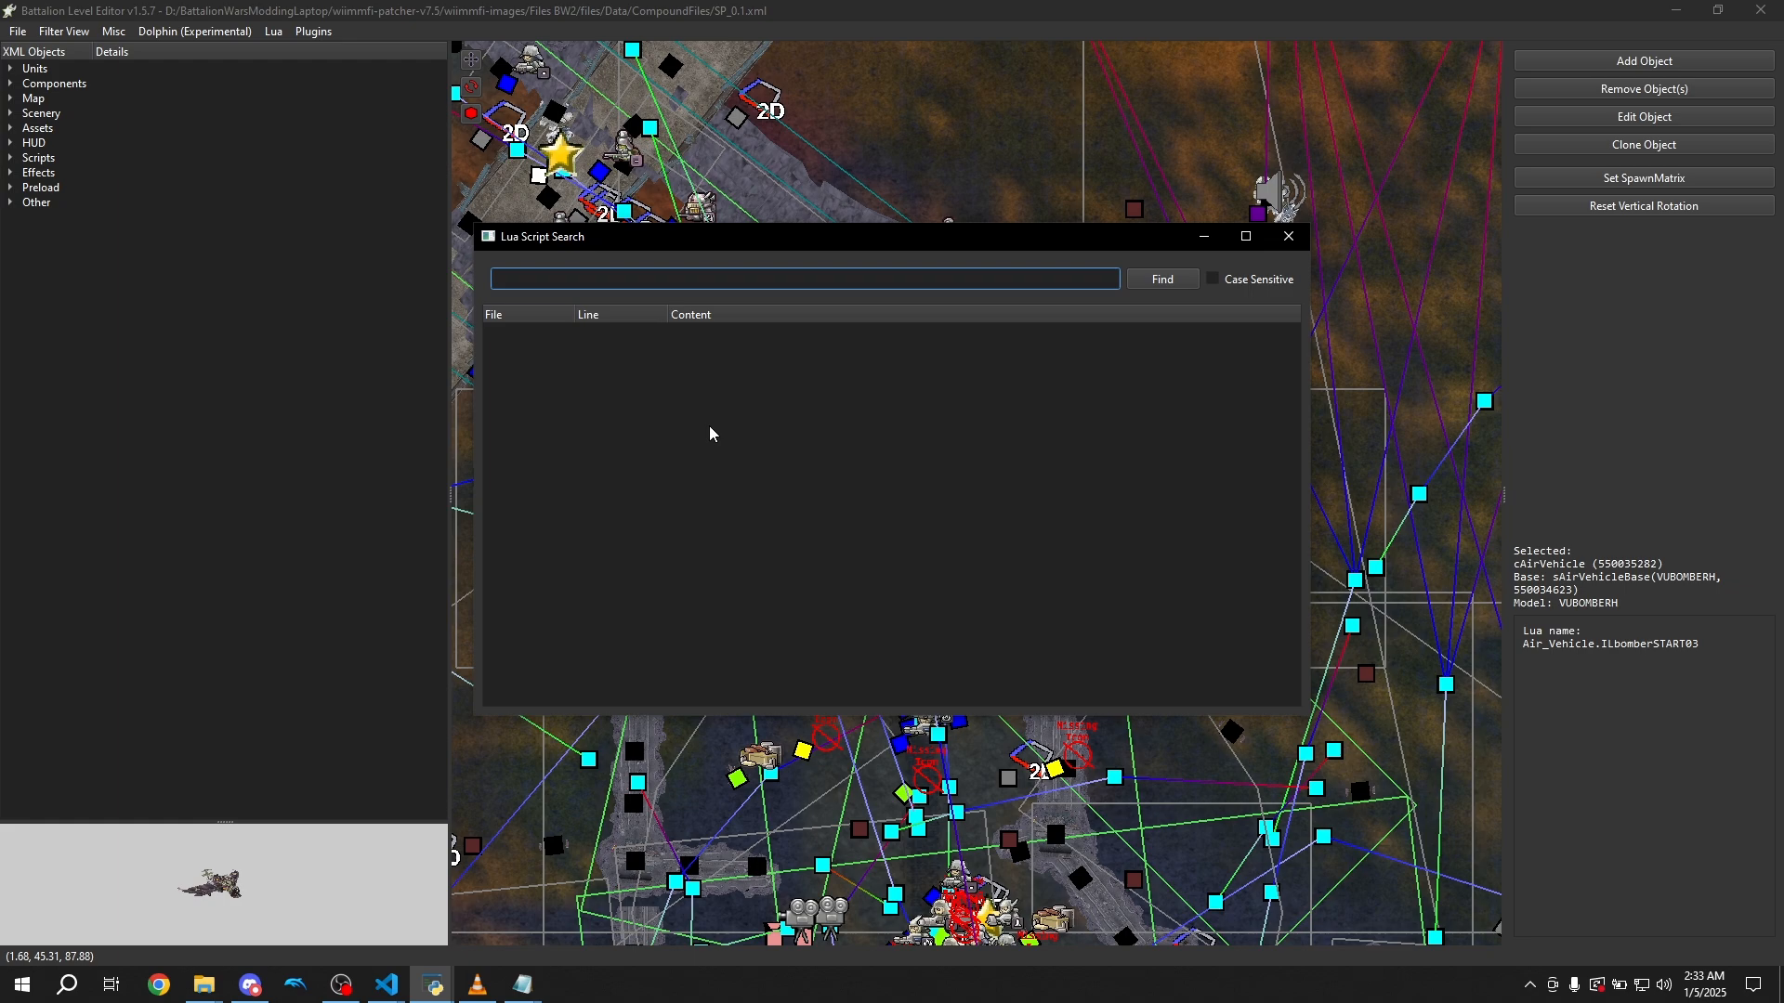
pyautogui.write('ILbomberSTART03')
pyautogui.press('Return')
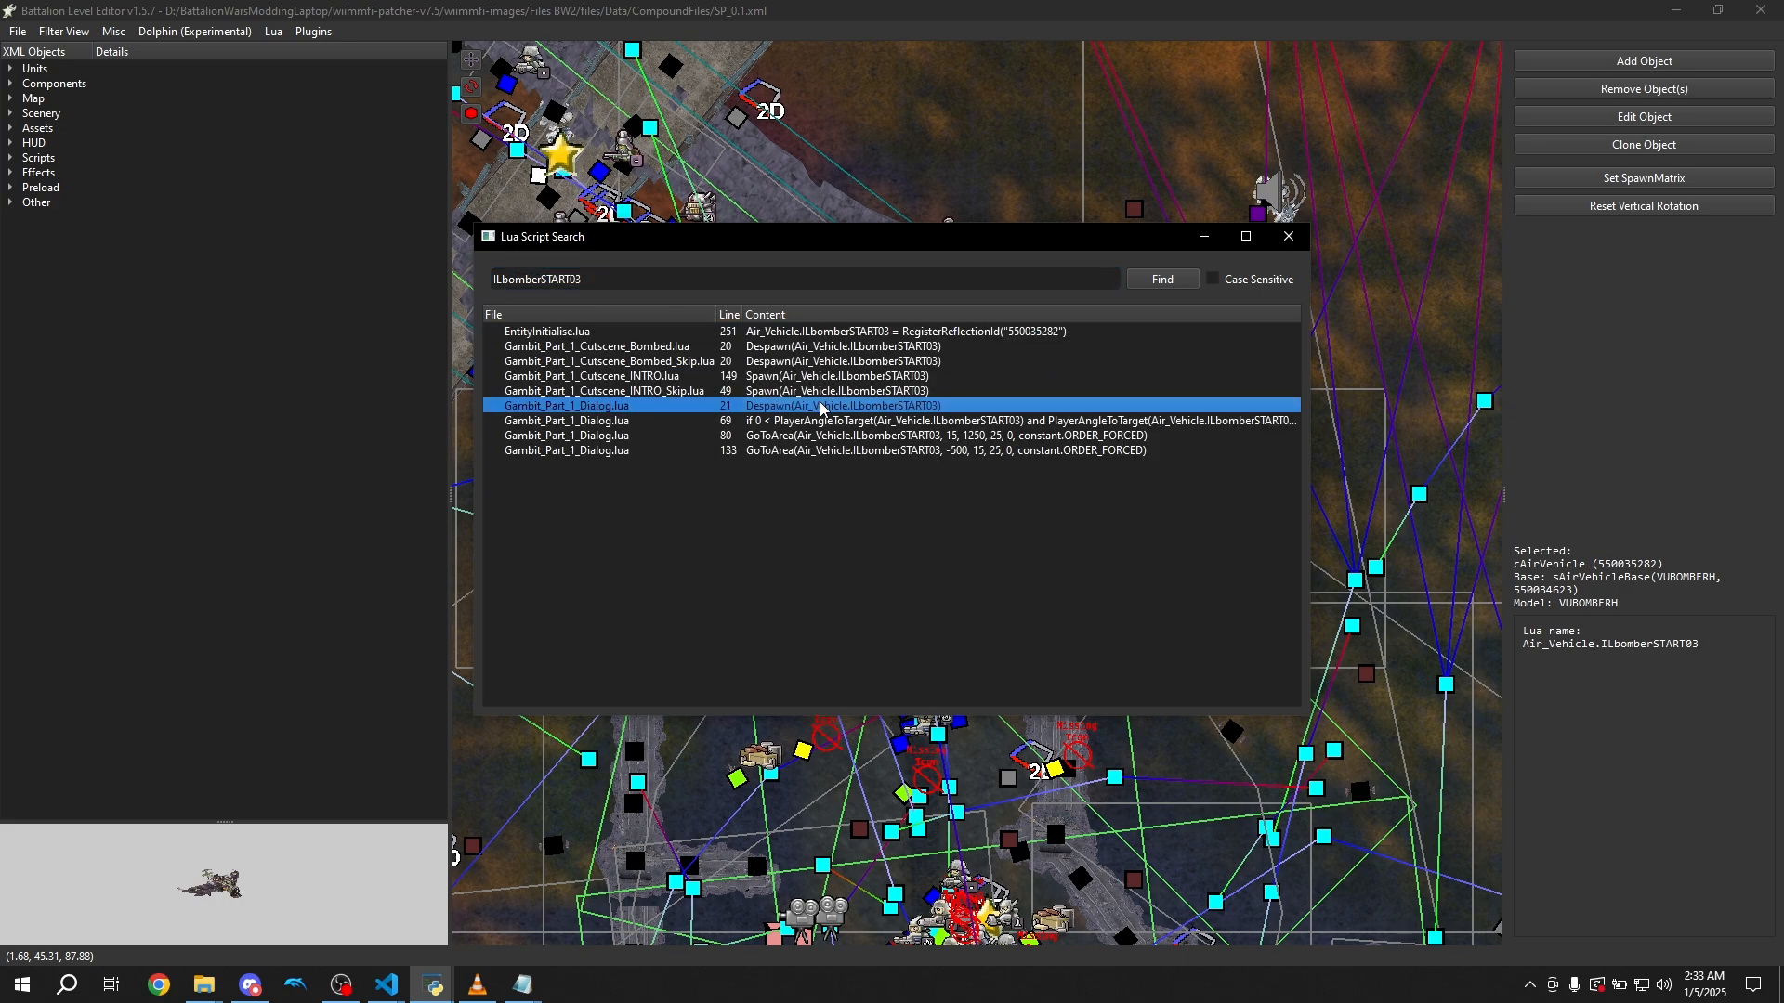
pyautogui.click(766, 441)
pyautogui.click(765, 377)
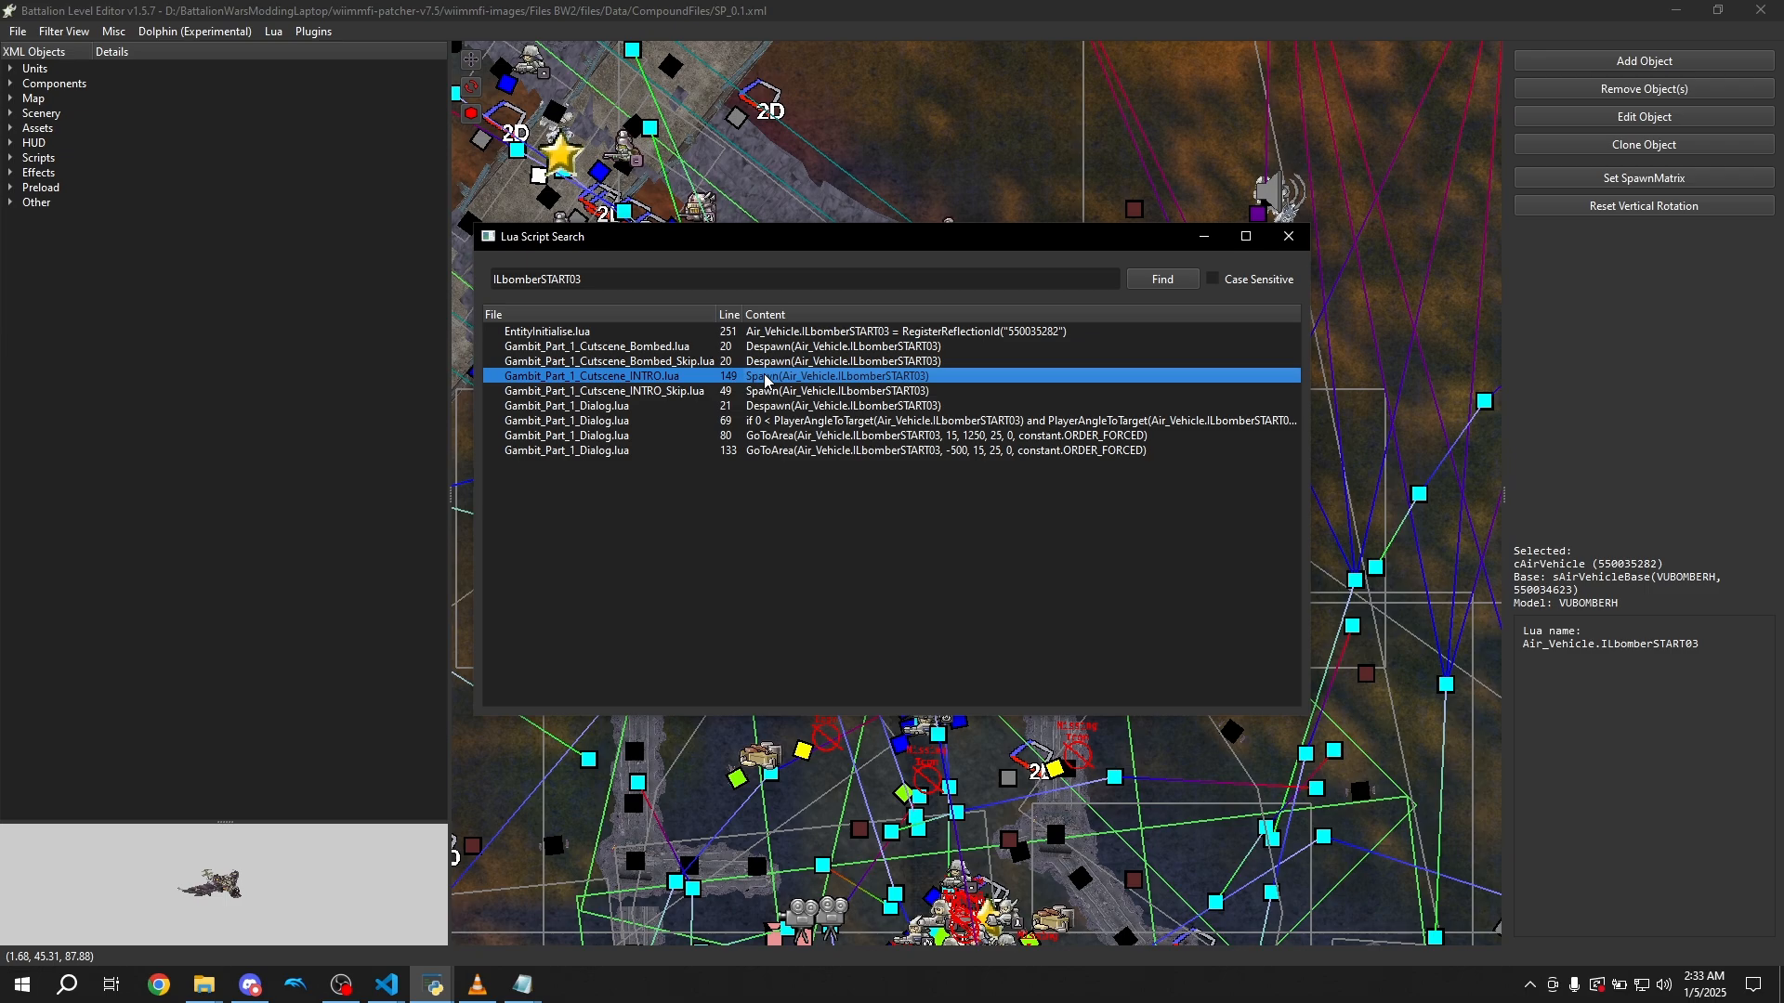
pyautogui.click(1289, 236)
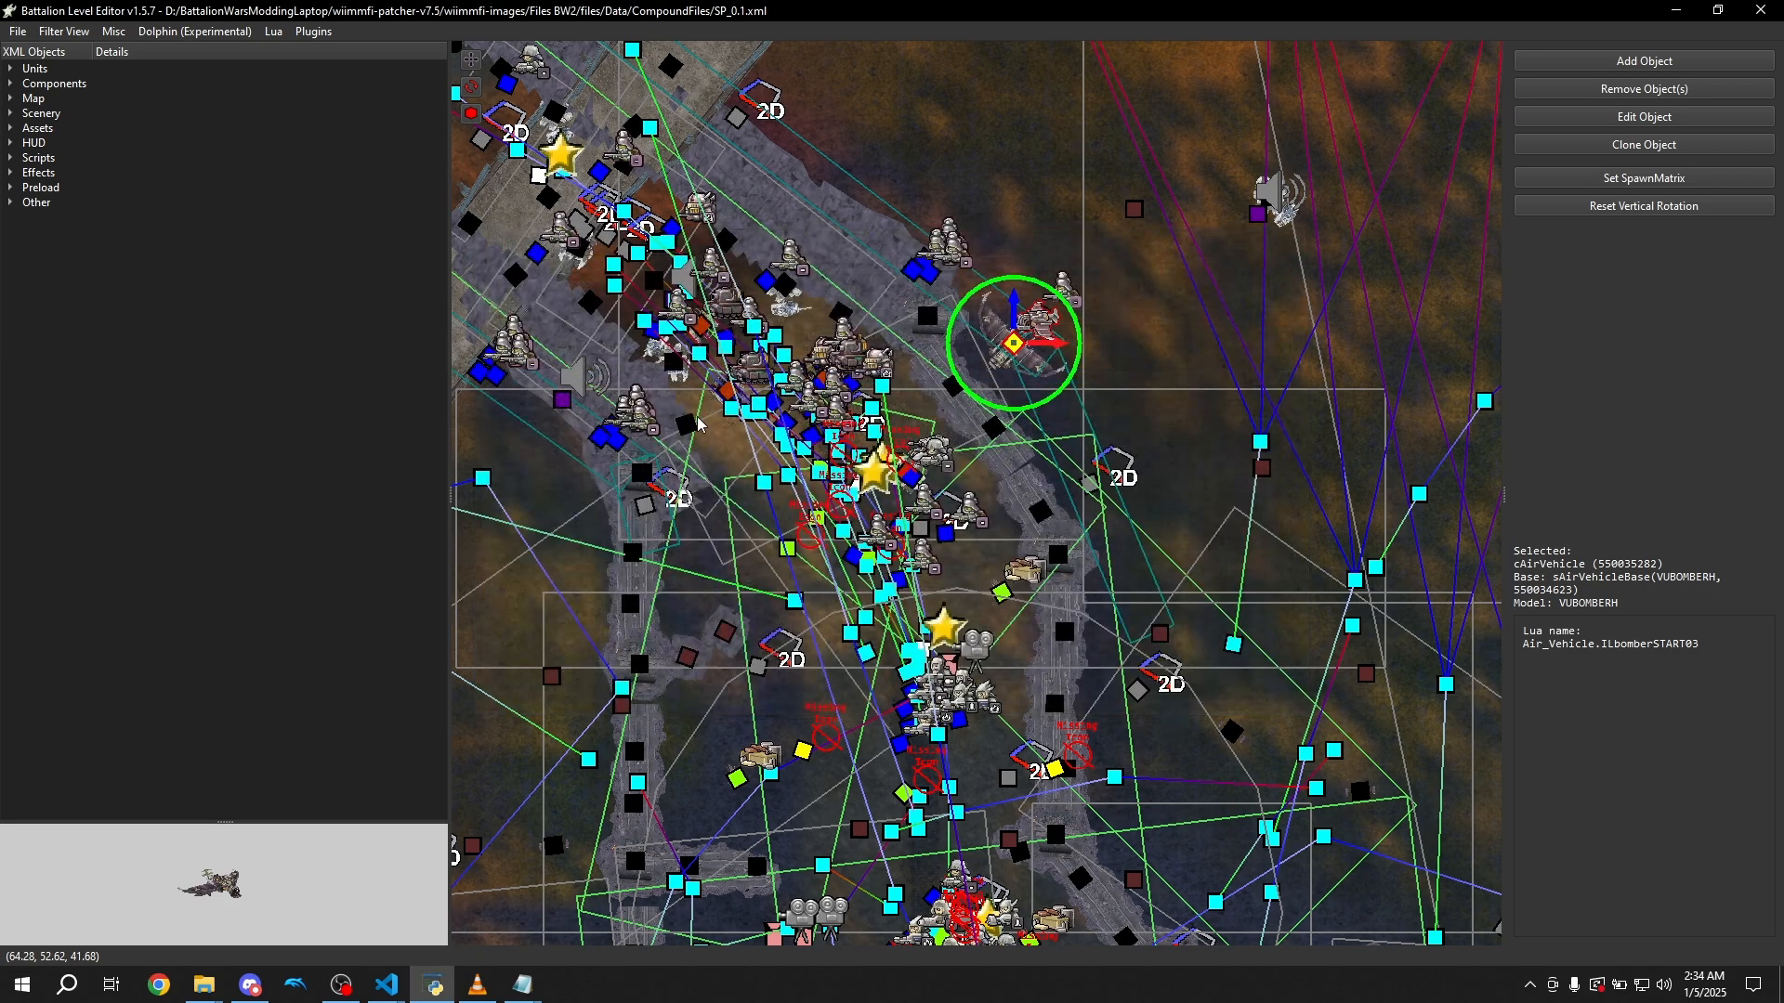
# Hide the object icons on the map and switch to the 3D view, facing the fortress wall
pyautogui.scroll(-5, 699, 425)
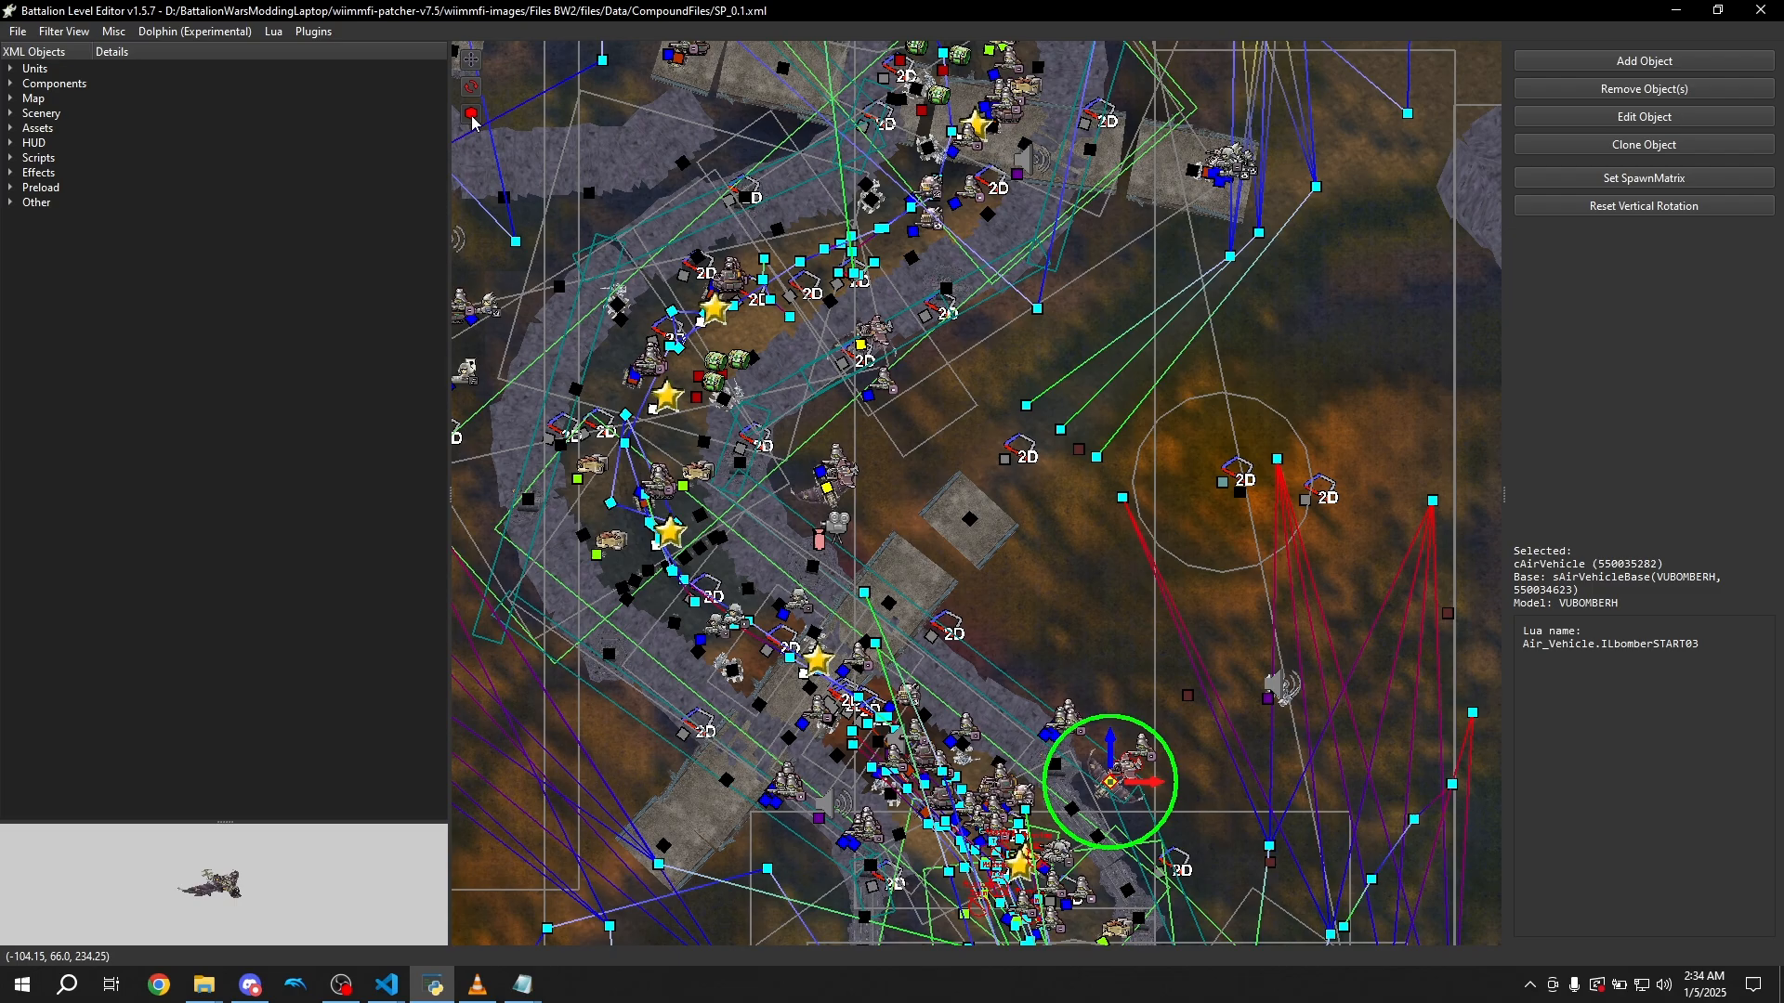
pyautogui.click(471, 115)
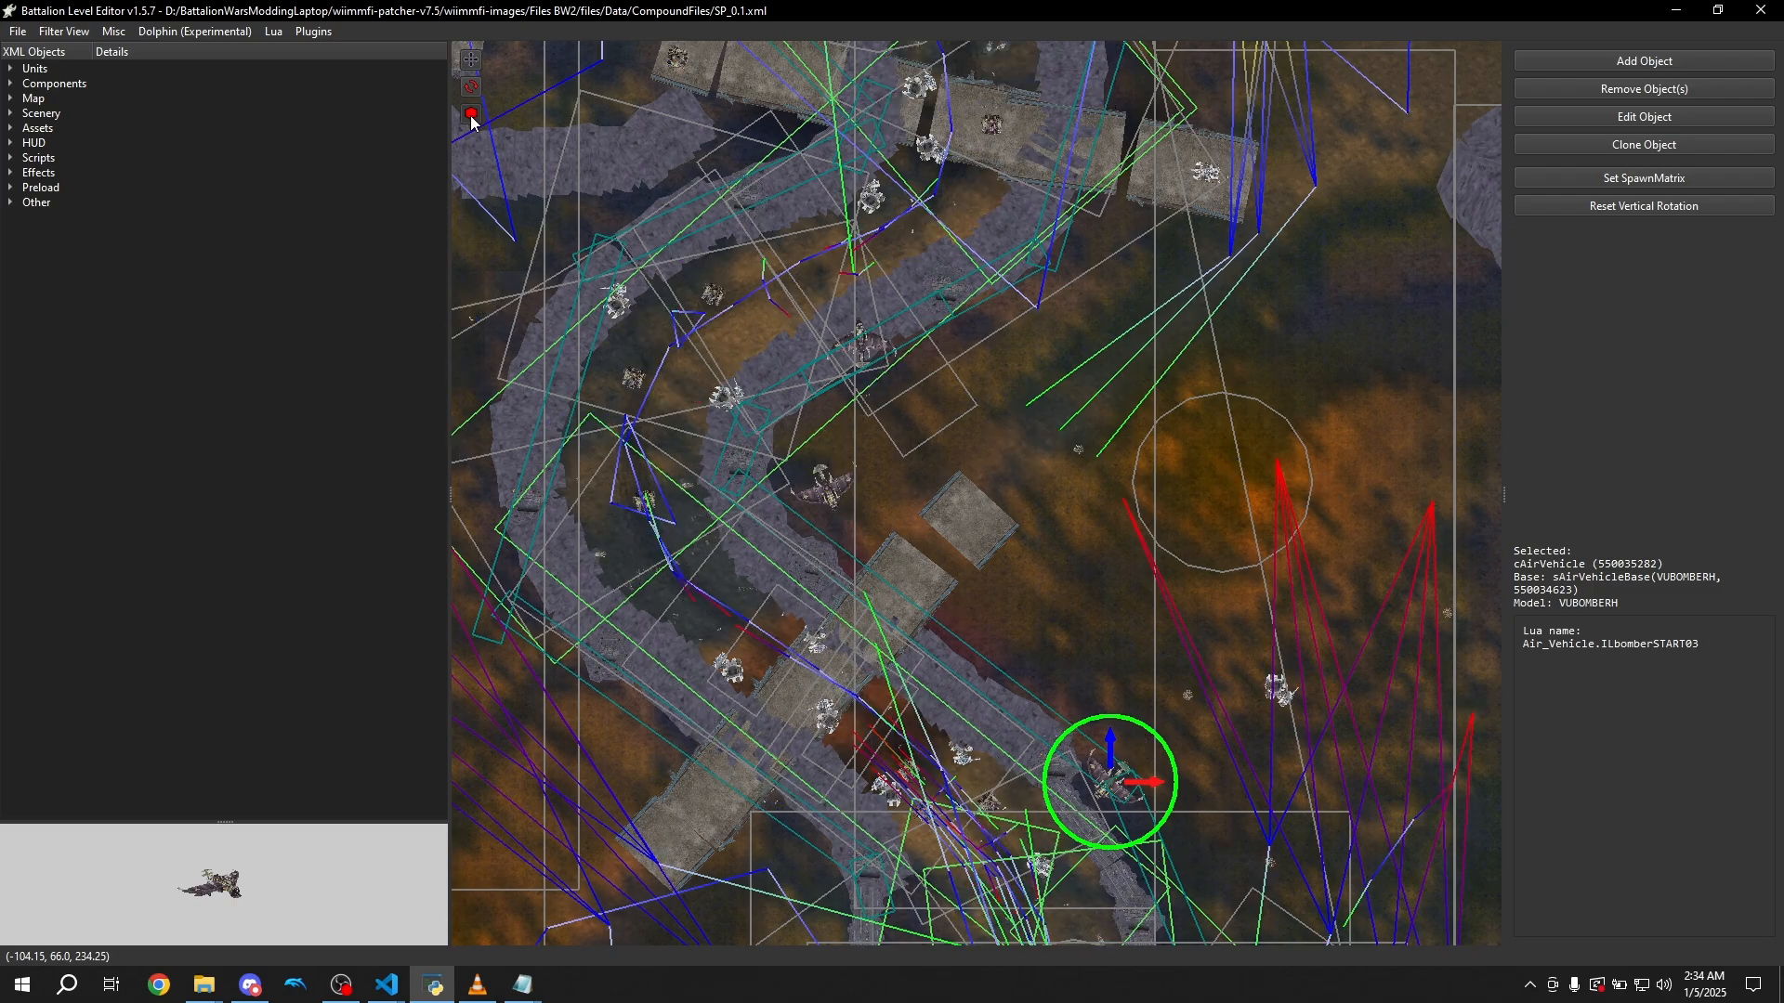
pyautogui.moveTo(759, 624); pyautogui.dragTo(1307, 166, button='middle')
pyautogui.scroll(5, 629, 232)
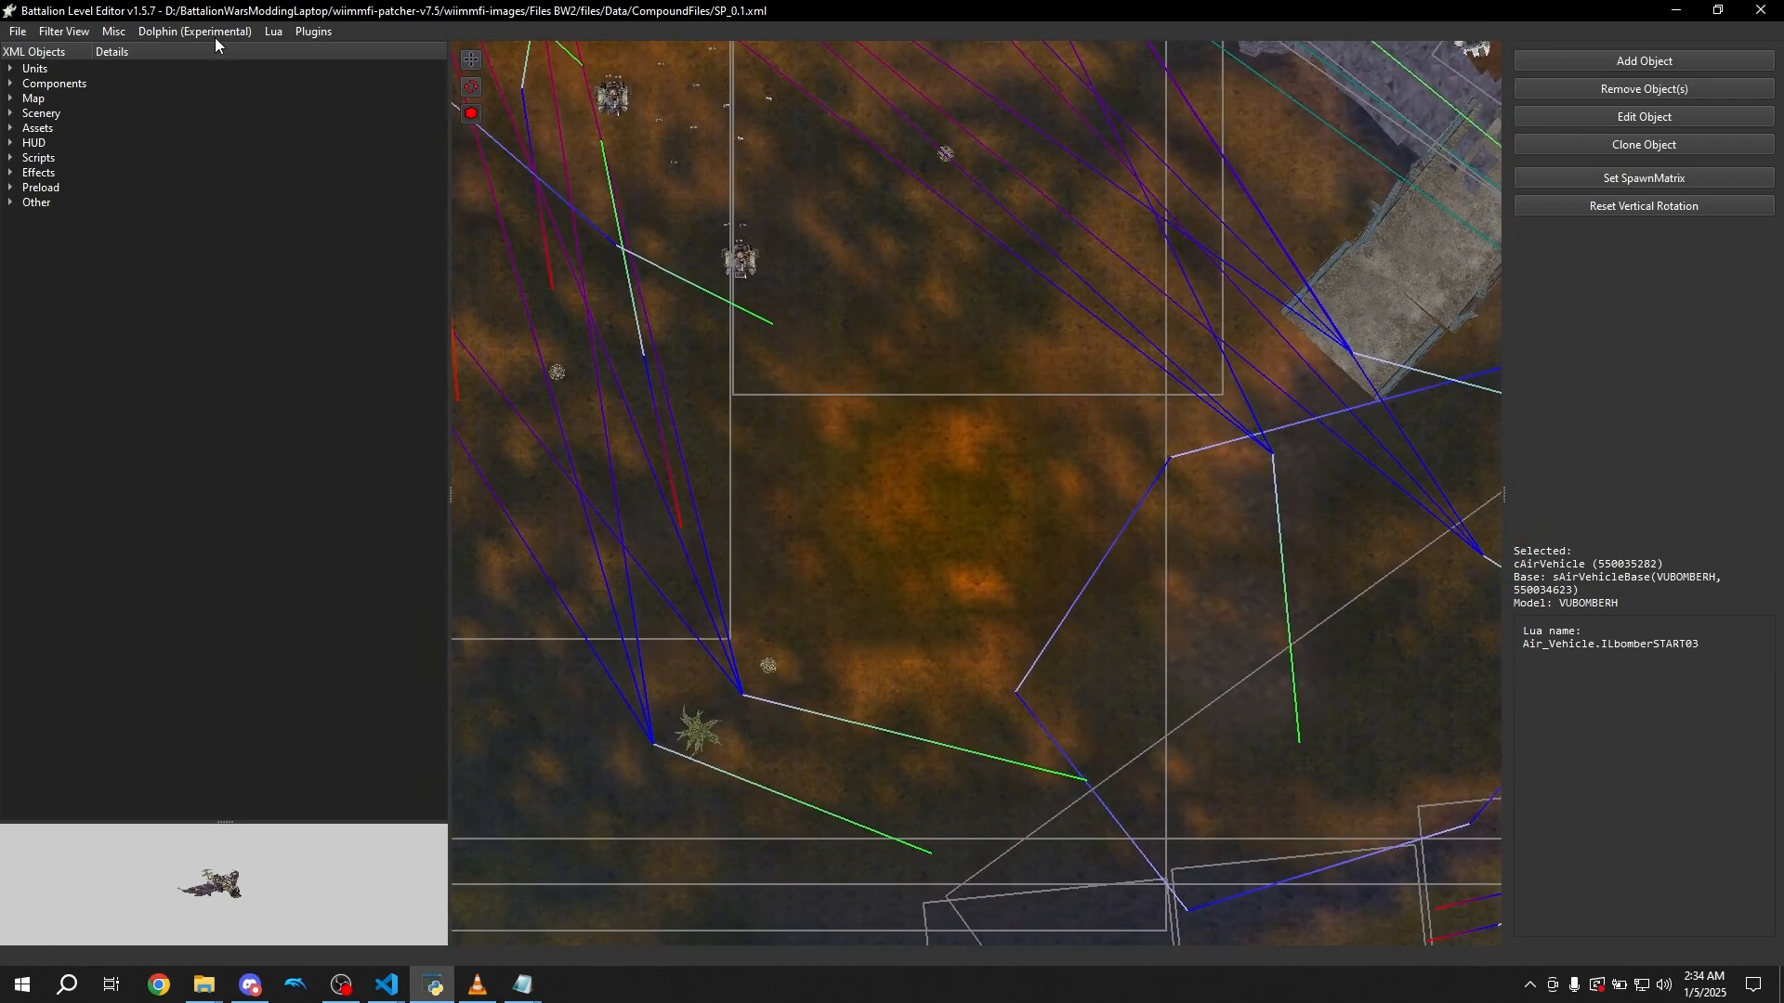
pyautogui.click(125, 32)
pyautogui.click(154, 99)
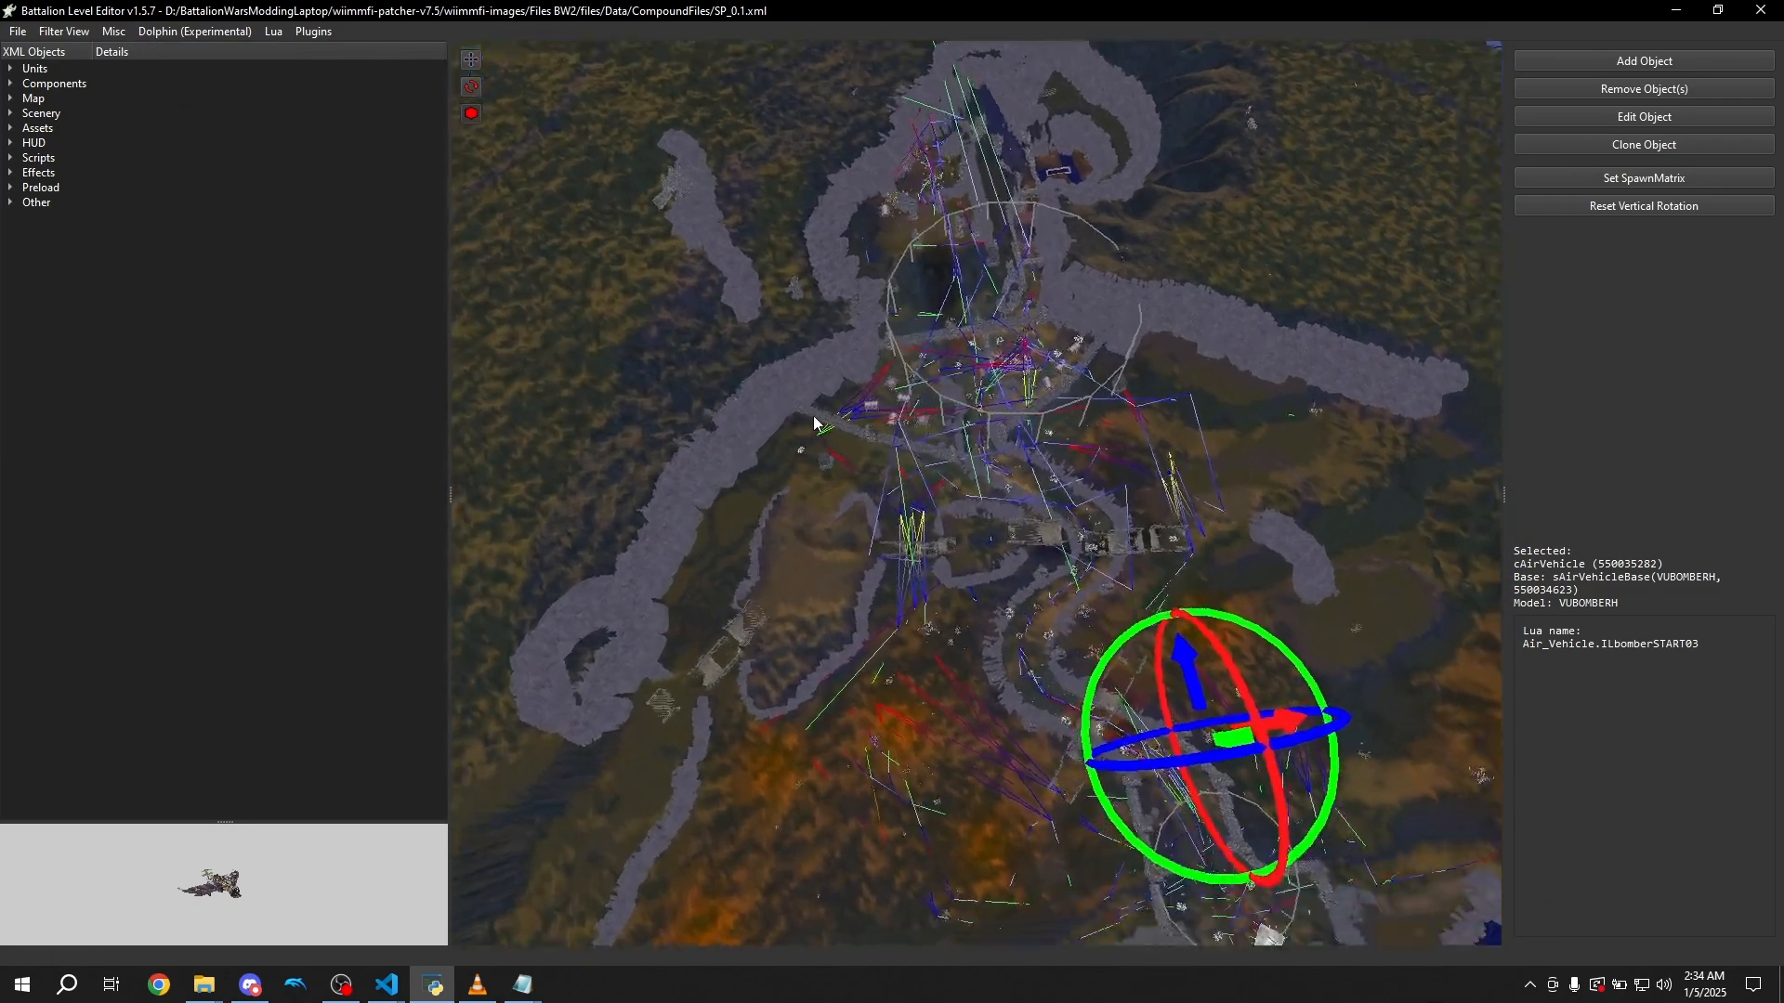
pyautogui.press('w')
pyautogui.moveTo(814, 418); pyautogui.dragTo(743, 298, button='right')
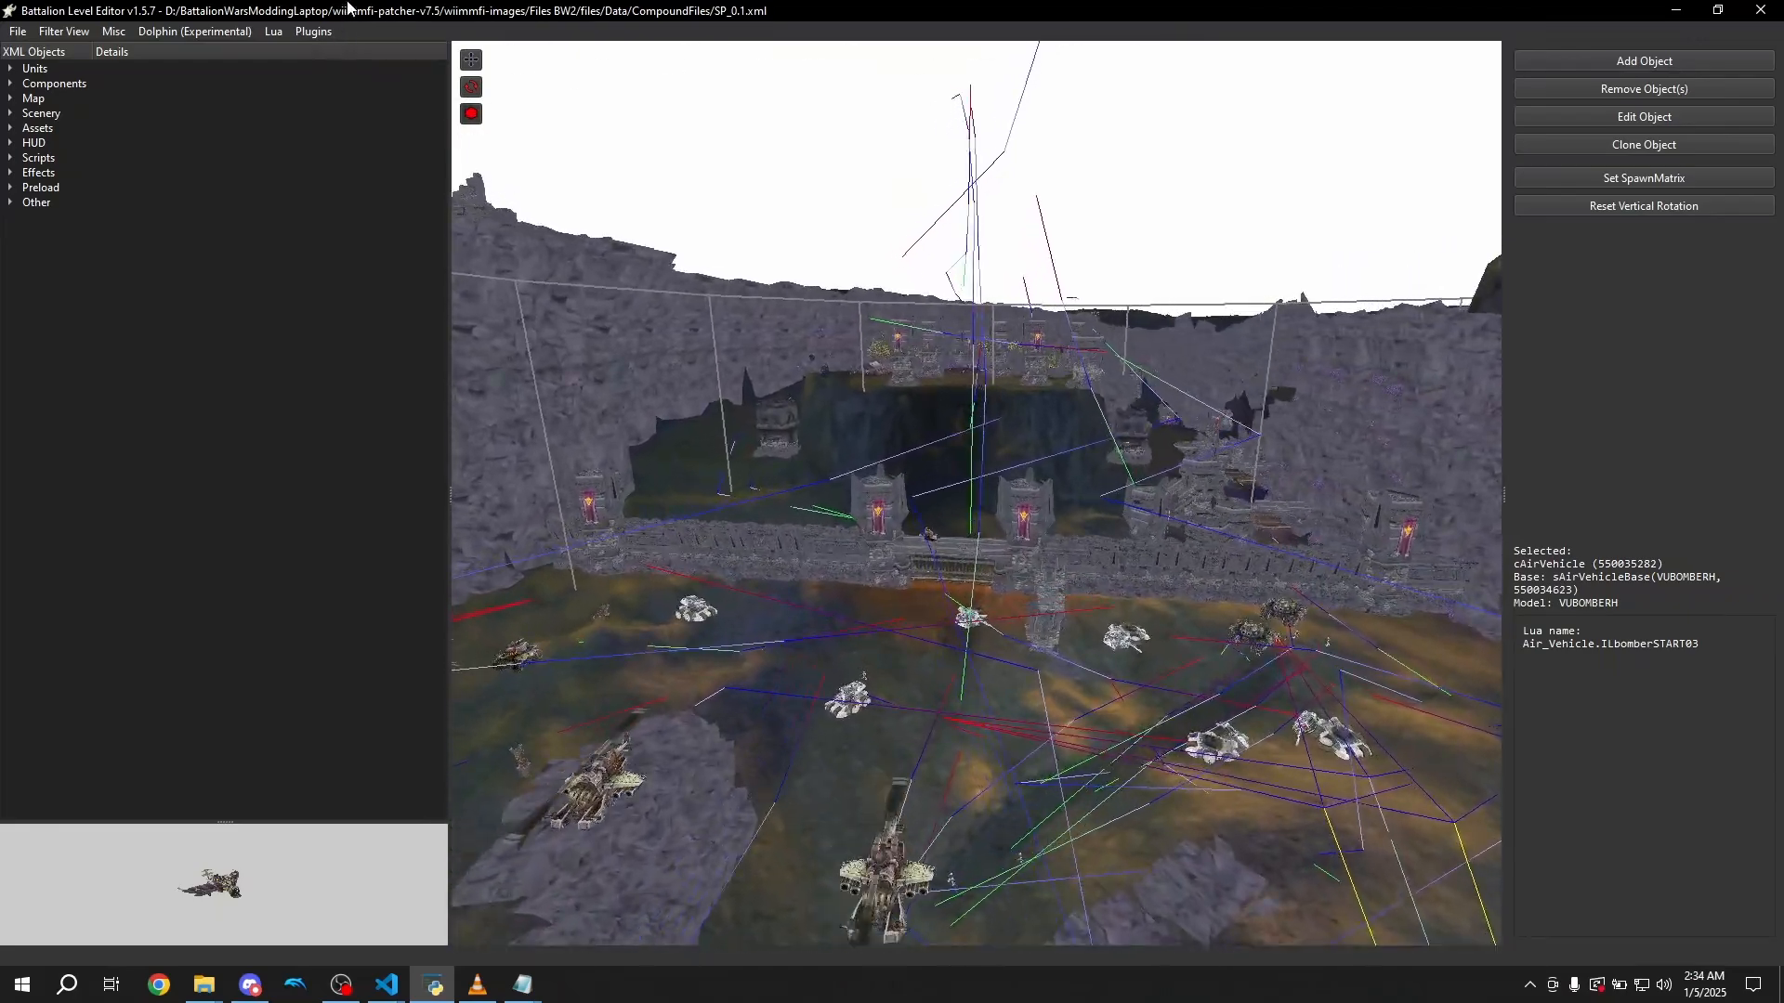
# Hide all object categories with the view filter and show them all again
pyautogui.click(64, 31)
pyautogui.click(90, 74)
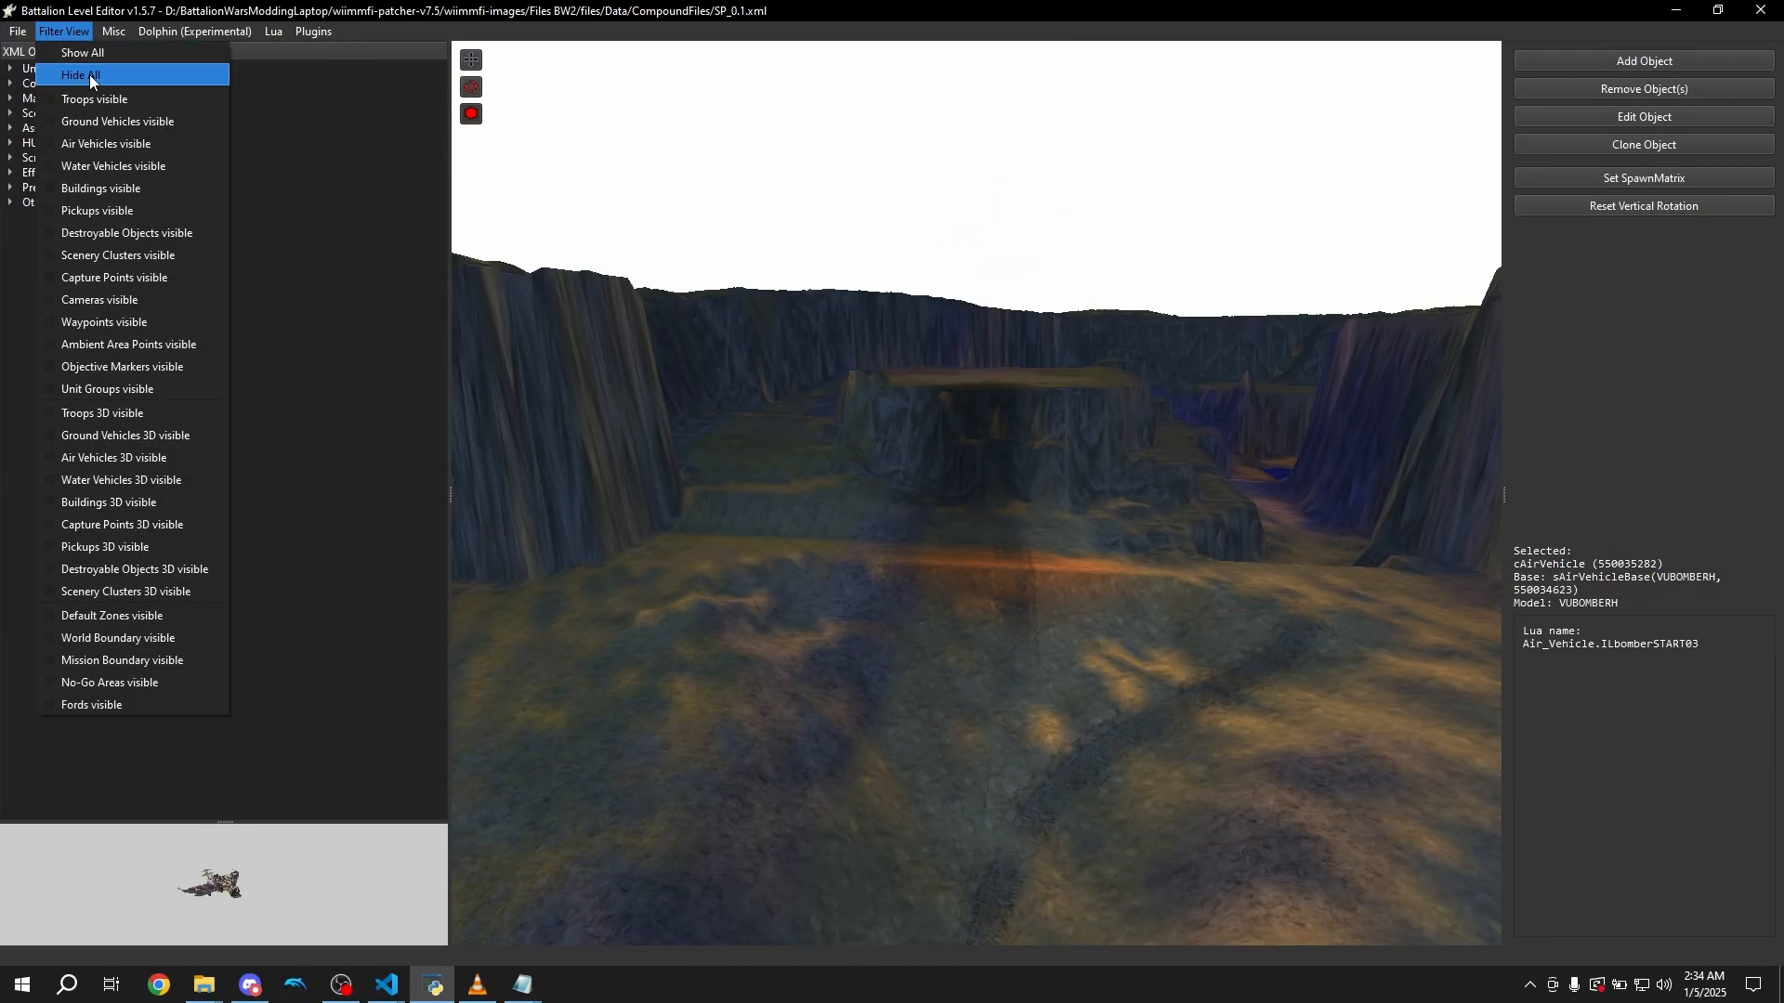
pyautogui.click(82, 54)
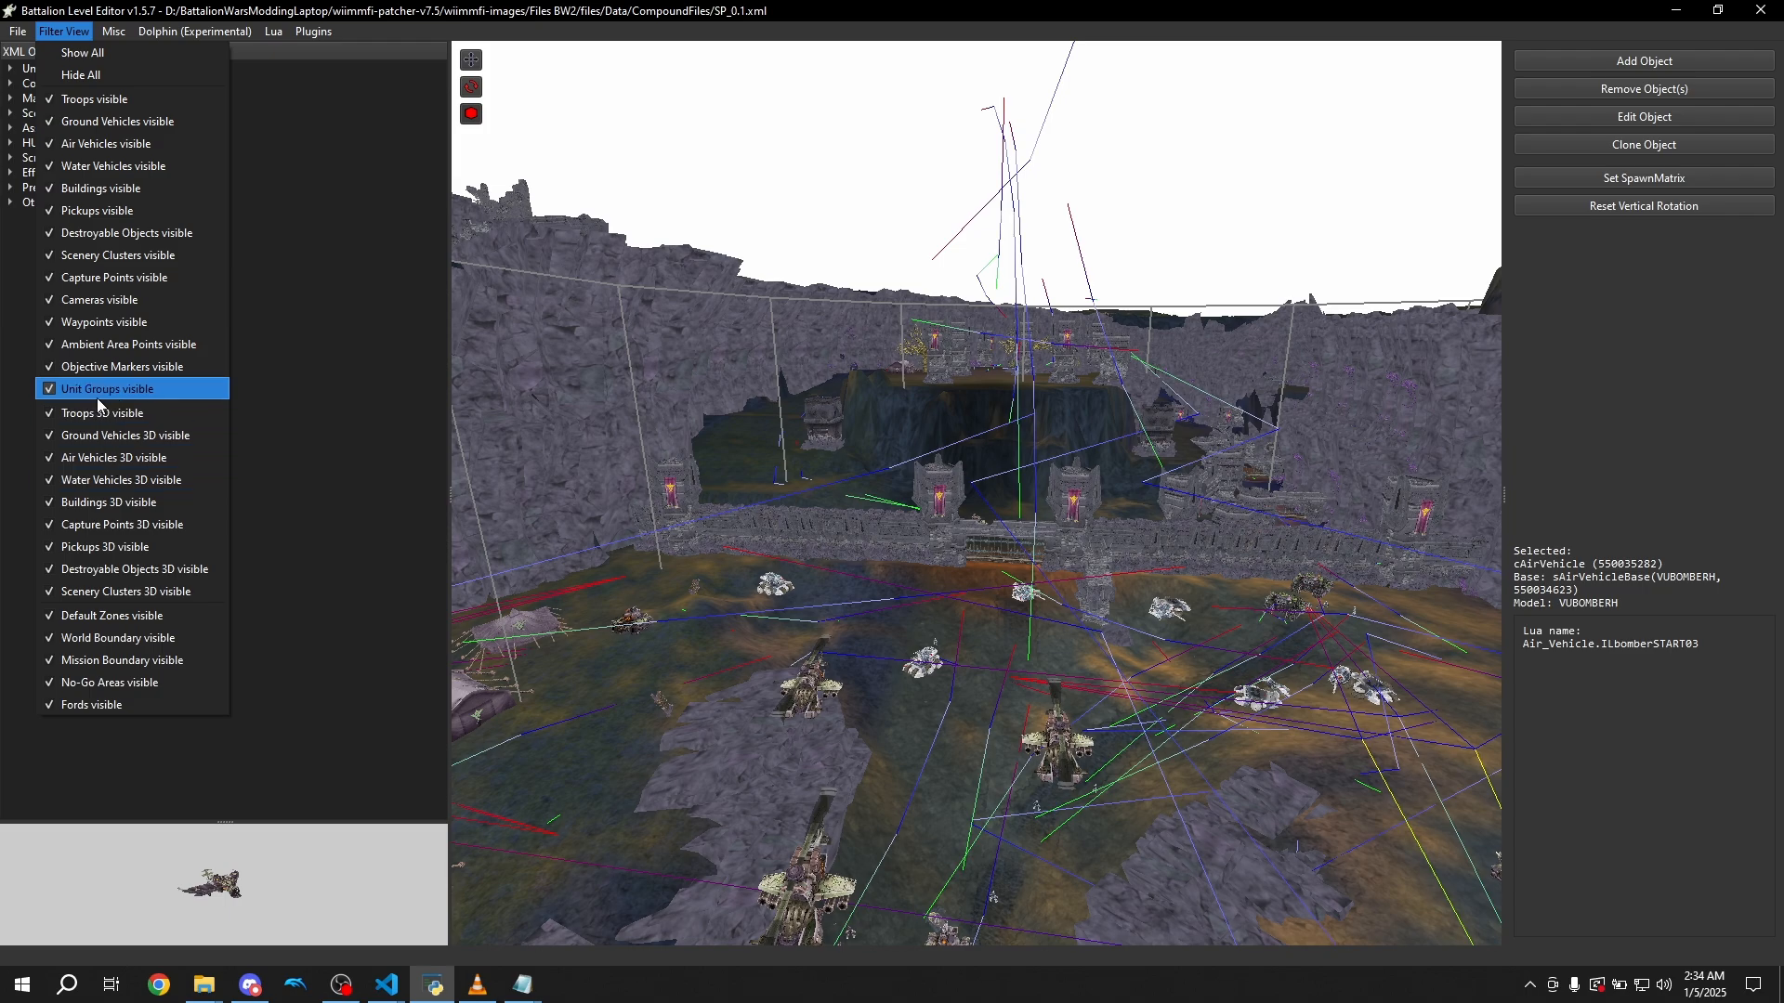
# Hide waypoints, default zones, world and mission boundaries, no-go areas and fords with the view filter
pyautogui.click(90, 323)
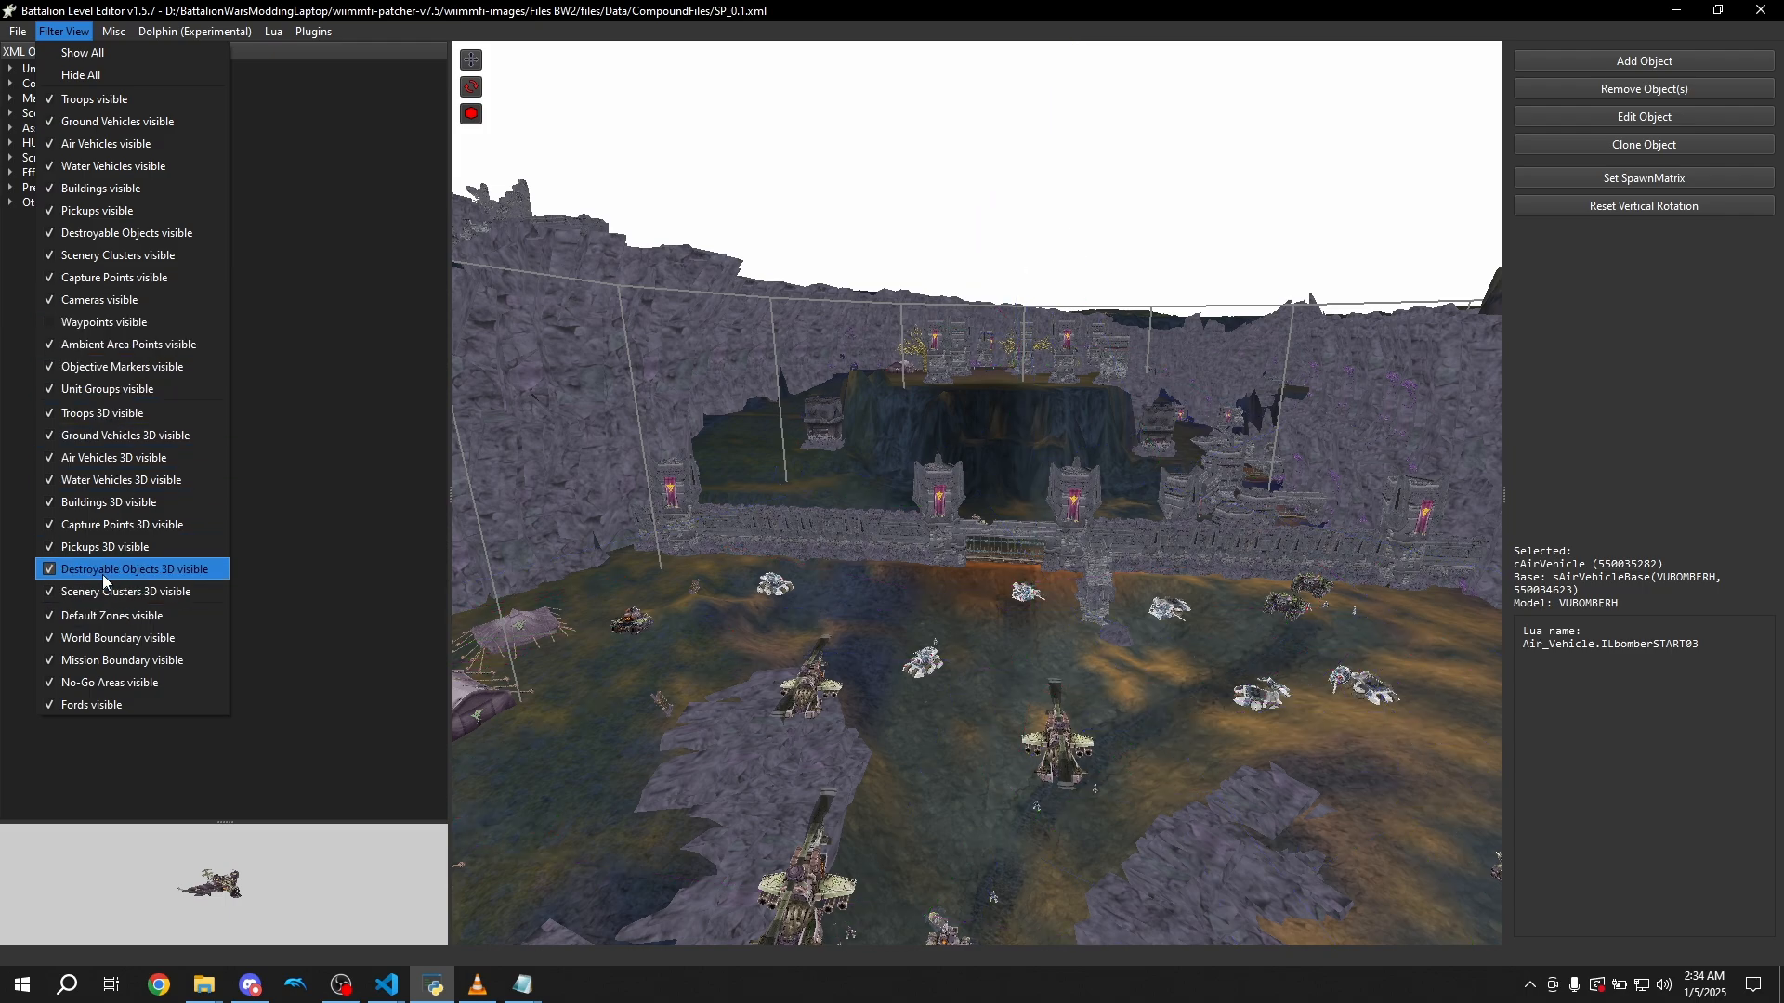
pyautogui.click(111, 615)
pyautogui.click(121, 639)
pyautogui.click(123, 661)
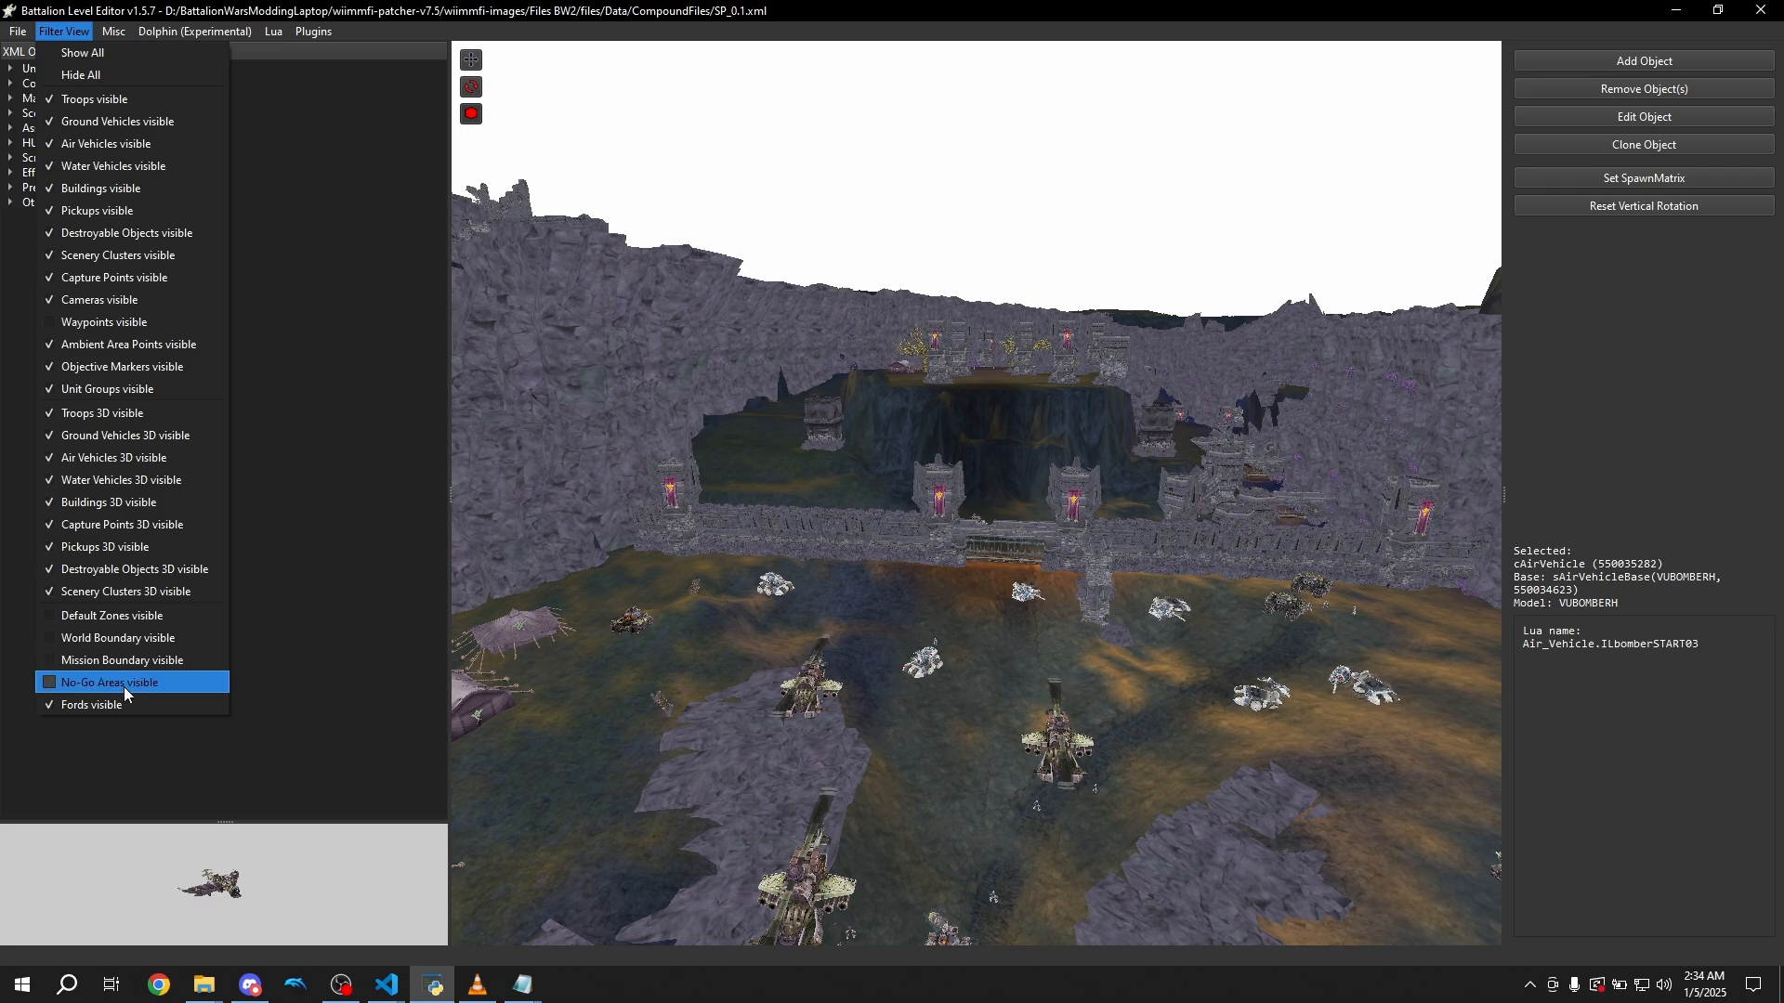
pyautogui.click(124, 683)
pyautogui.click(125, 705)
pyautogui.click(516, 679)
# Fly through the level in 3D to examine the fortress, bridges, vehicles and aircraft without overlay lines
pyautogui.moveTo(516, 679); pyautogui.dragTo(437, 605, button='right')
pyautogui.press('e')
pyautogui.press('w')
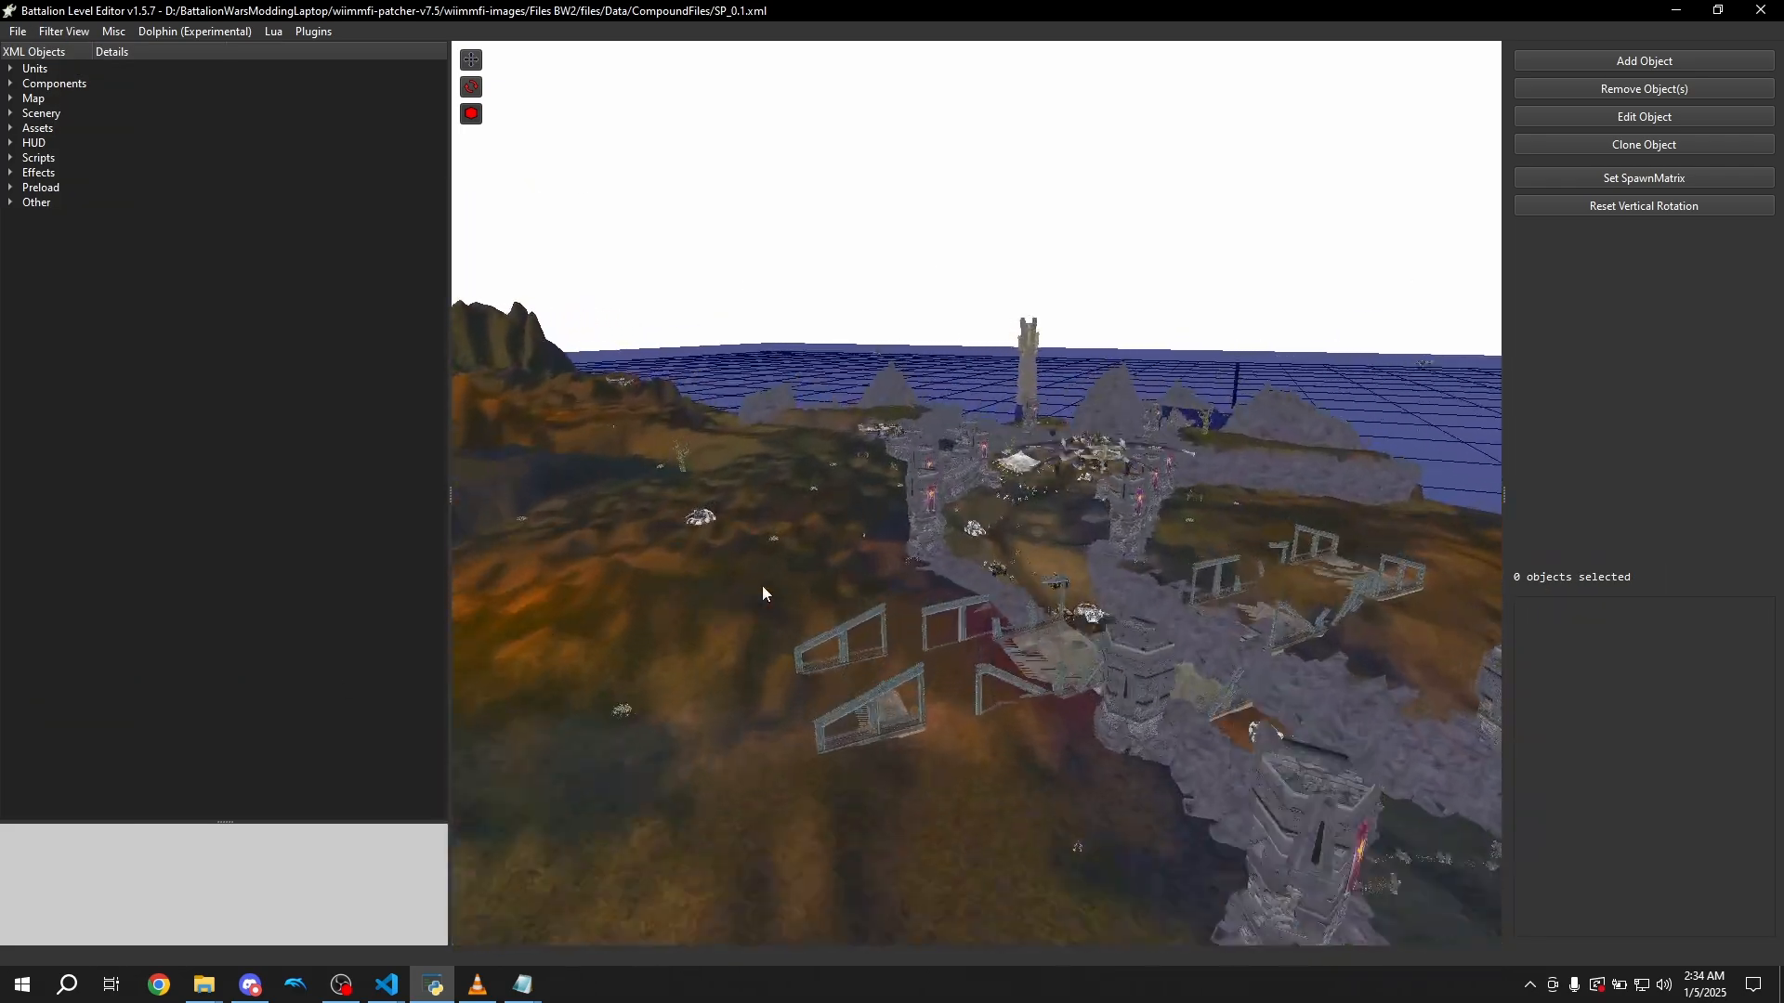
pyautogui.moveTo(762, 585); pyautogui.dragTo(1075, 307, button='right')
pyautogui.press('w')
pyautogui.press('w')
pyautogui.press('w')
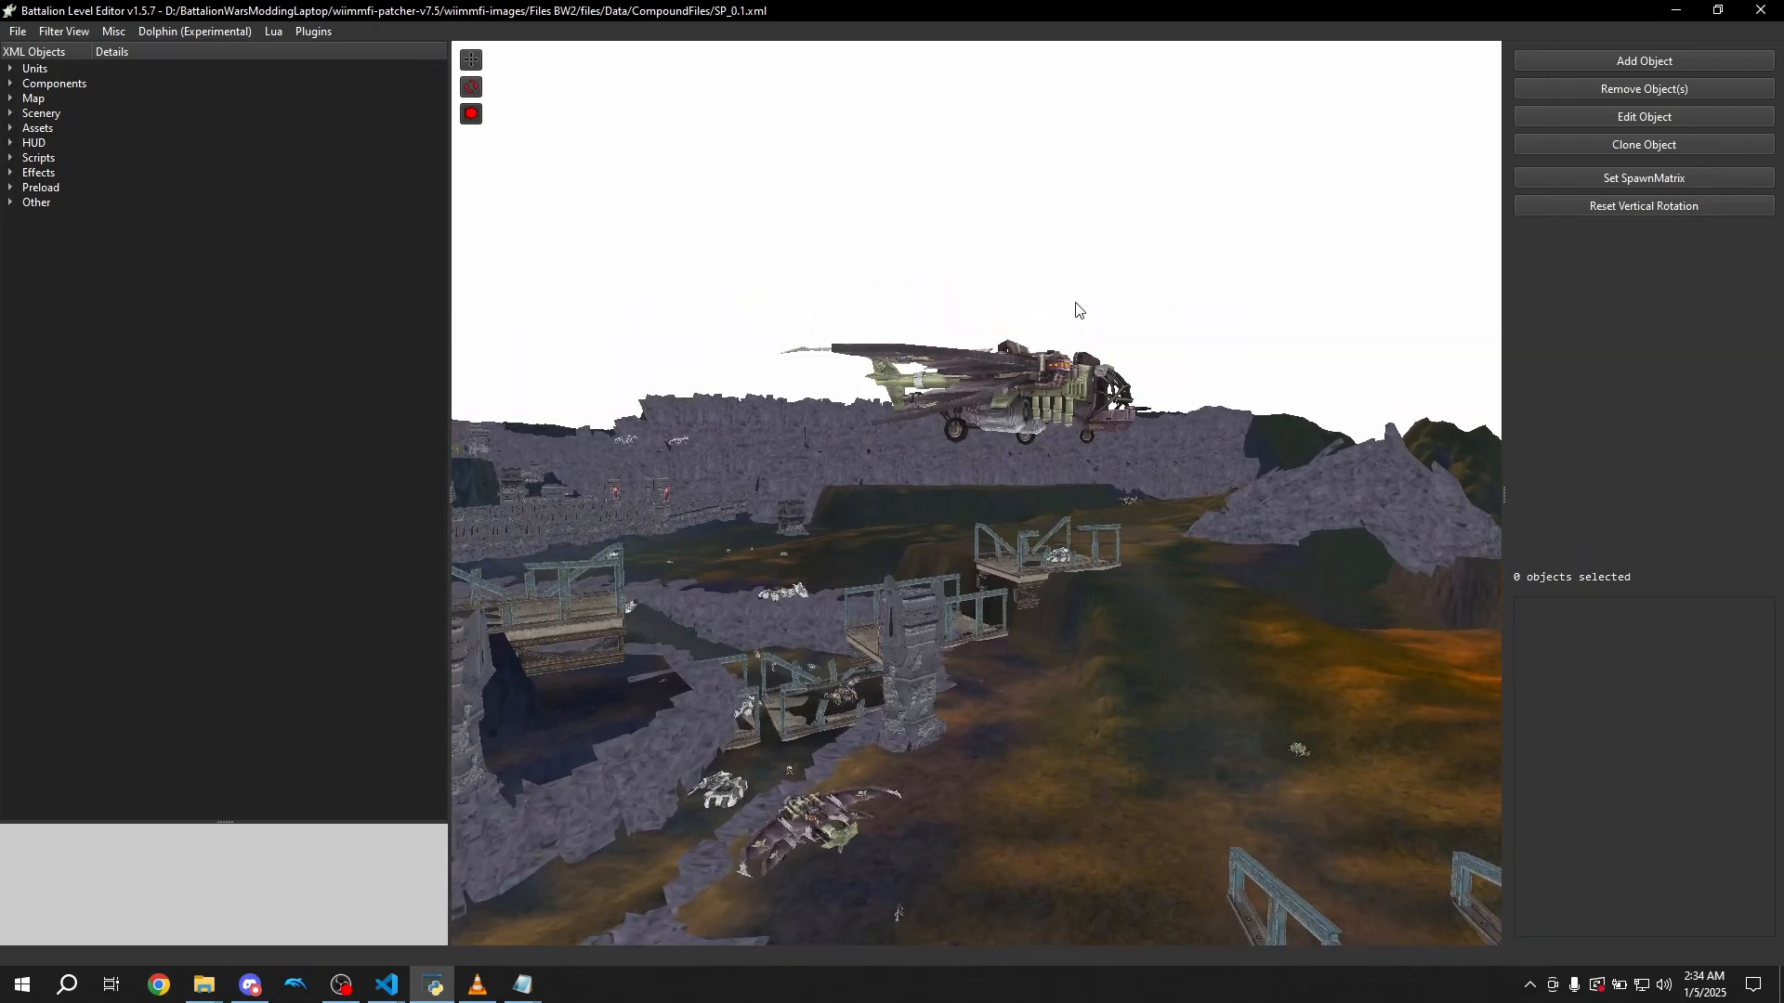
pyautogui.moveTo(1075, 306); pyautogui.dragTo(949, 556)
pyautogui.click(950, 556)
pyautogui.moveTo(1024, 400); pyautogui.dragTo(522, 169, button='right')
# Turn the object icons back on and make every object category visible in the 3D view
pyautogui.click(470, 114)
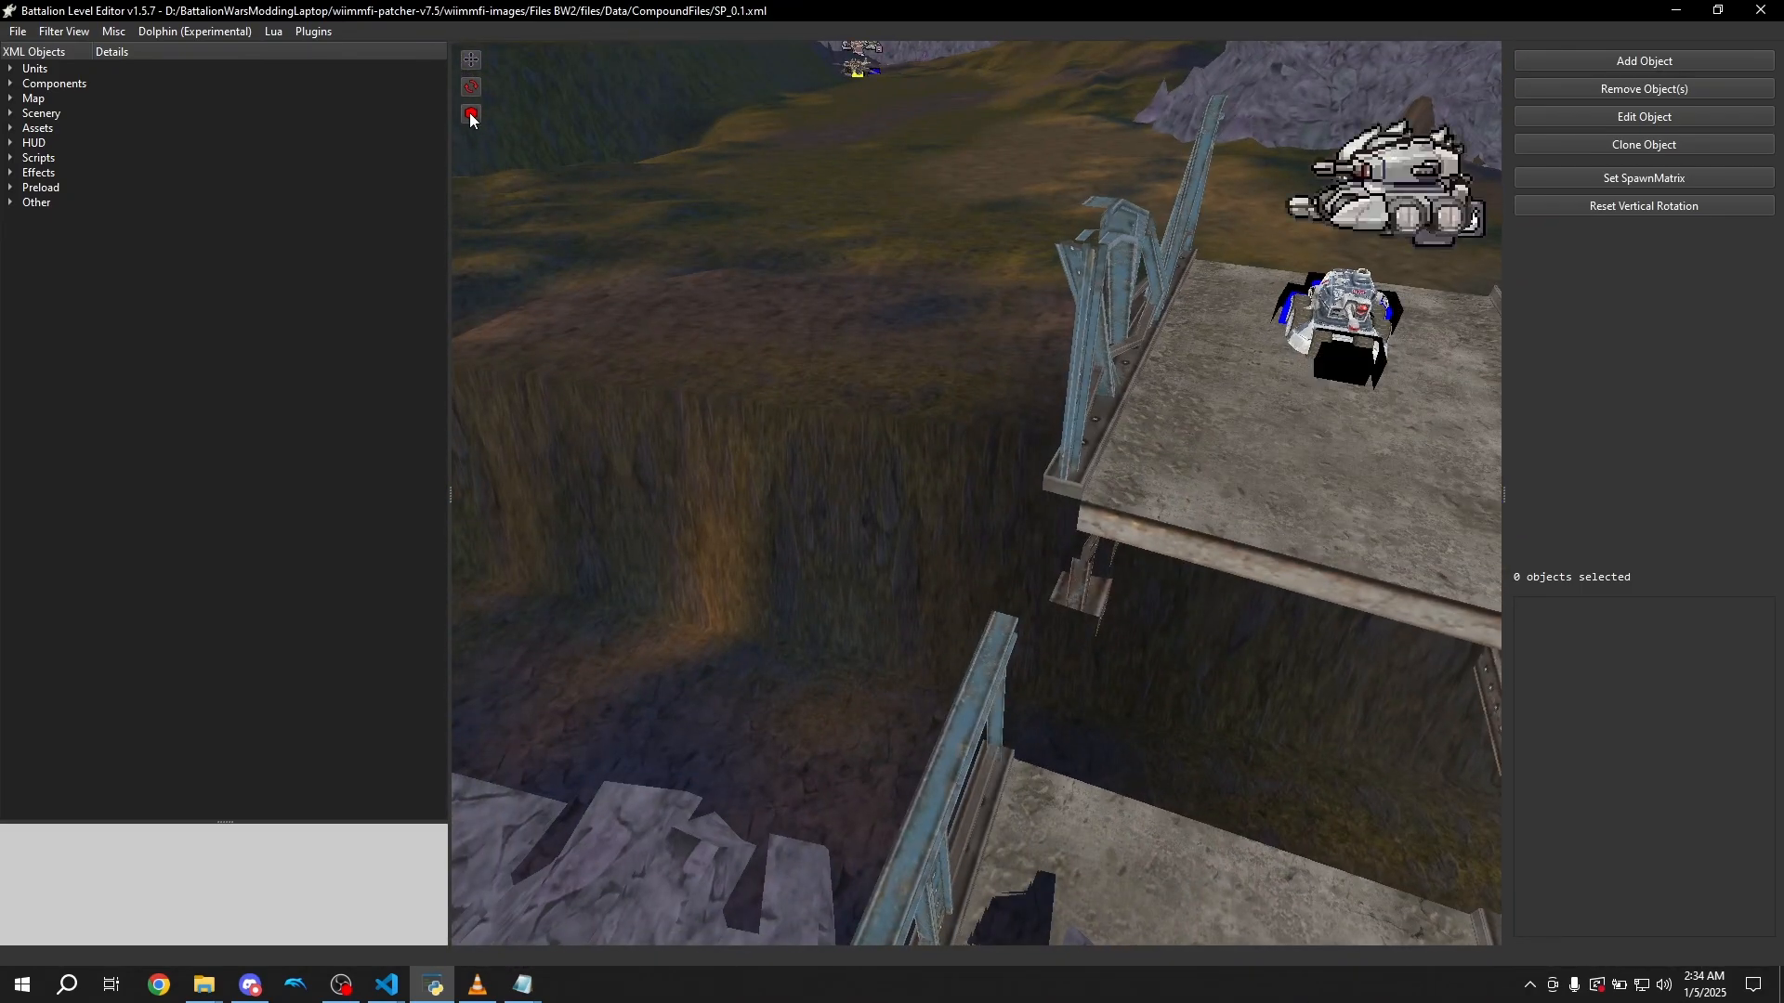
pyautogui.moveTo(976, 307); pyautogui.dragTo(483, 186, button='right')
pyautogui.click(63, 31)
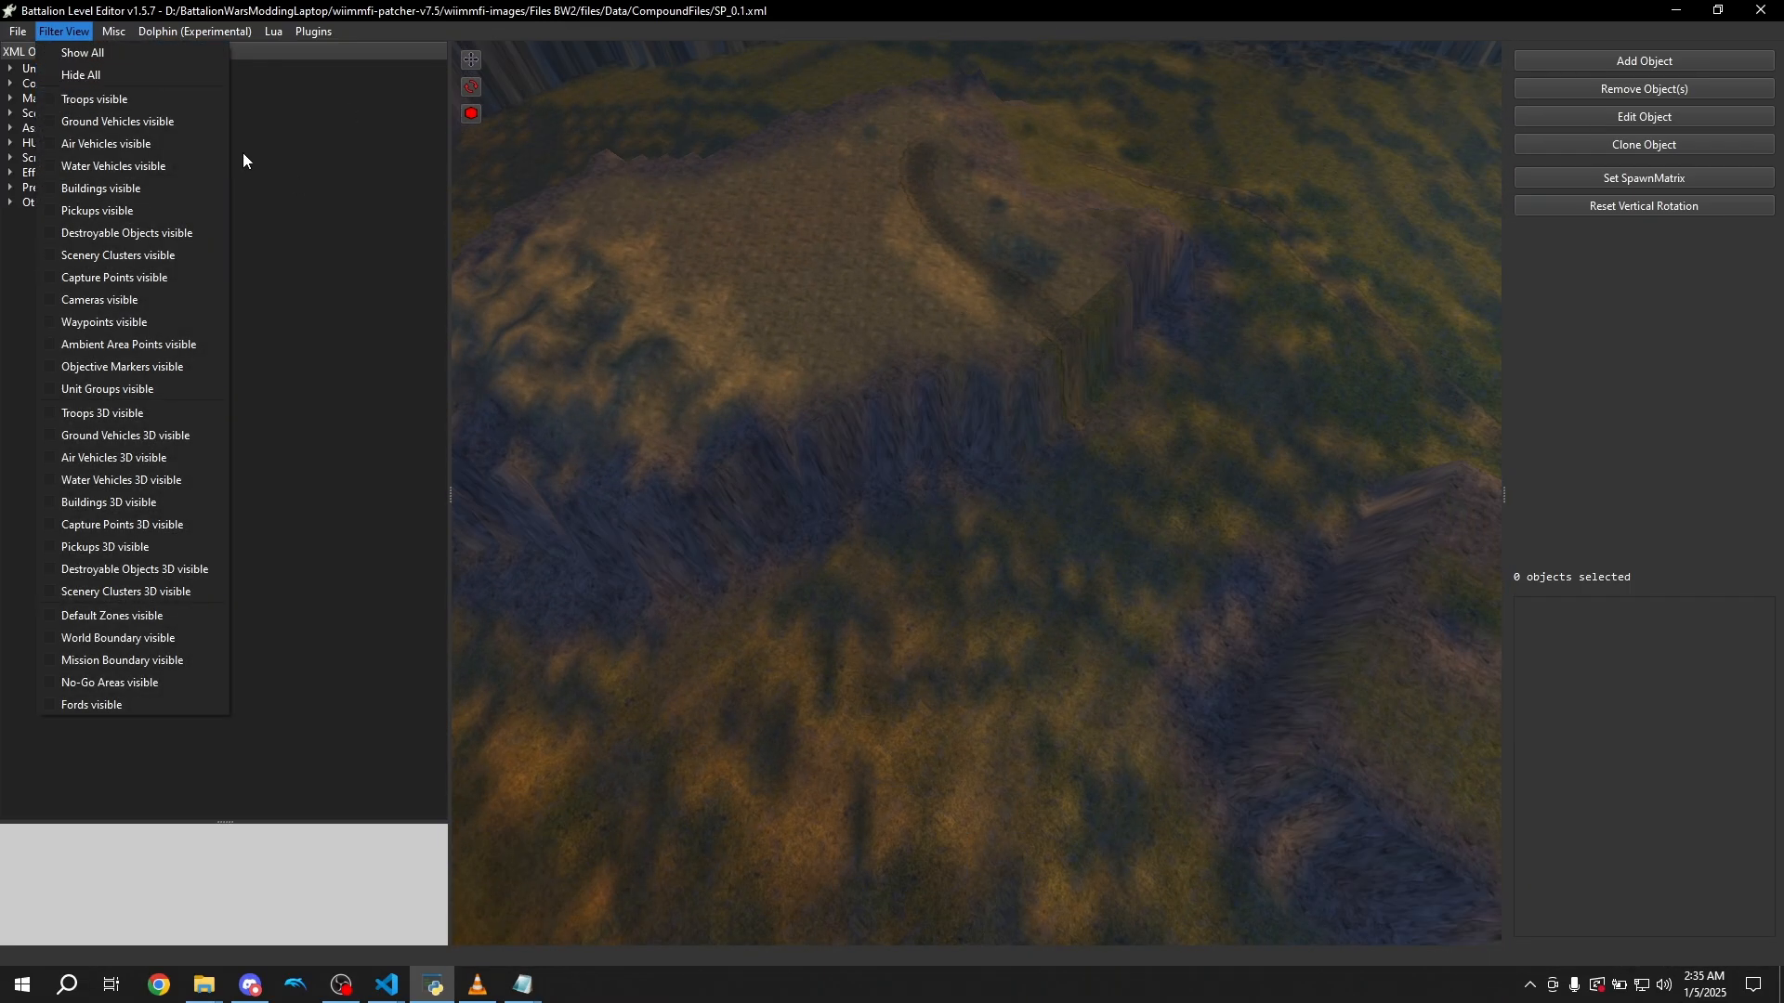
pyautogui.click(117, 56)
pyautogui.moveTo(929, 404); pyautogui.dragTo(1048, 500, button='right')
pyautogui.press('w')
pyautogui.press('w')
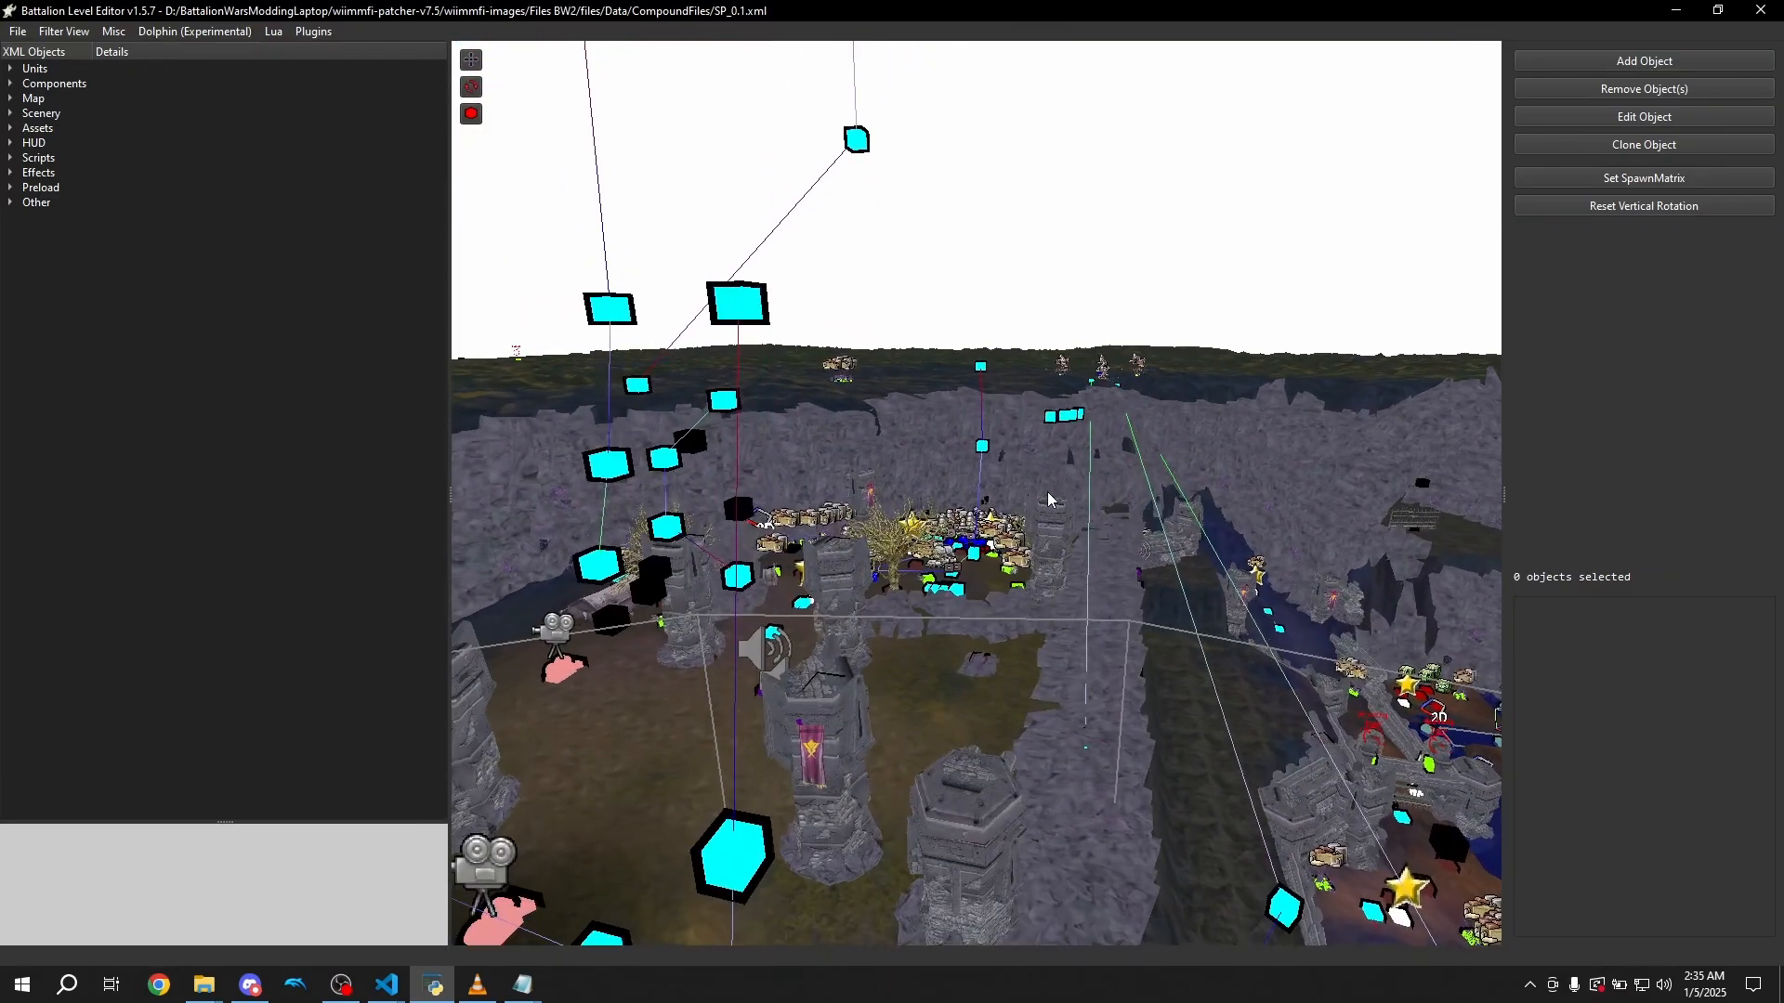
pyautogui.press('s')
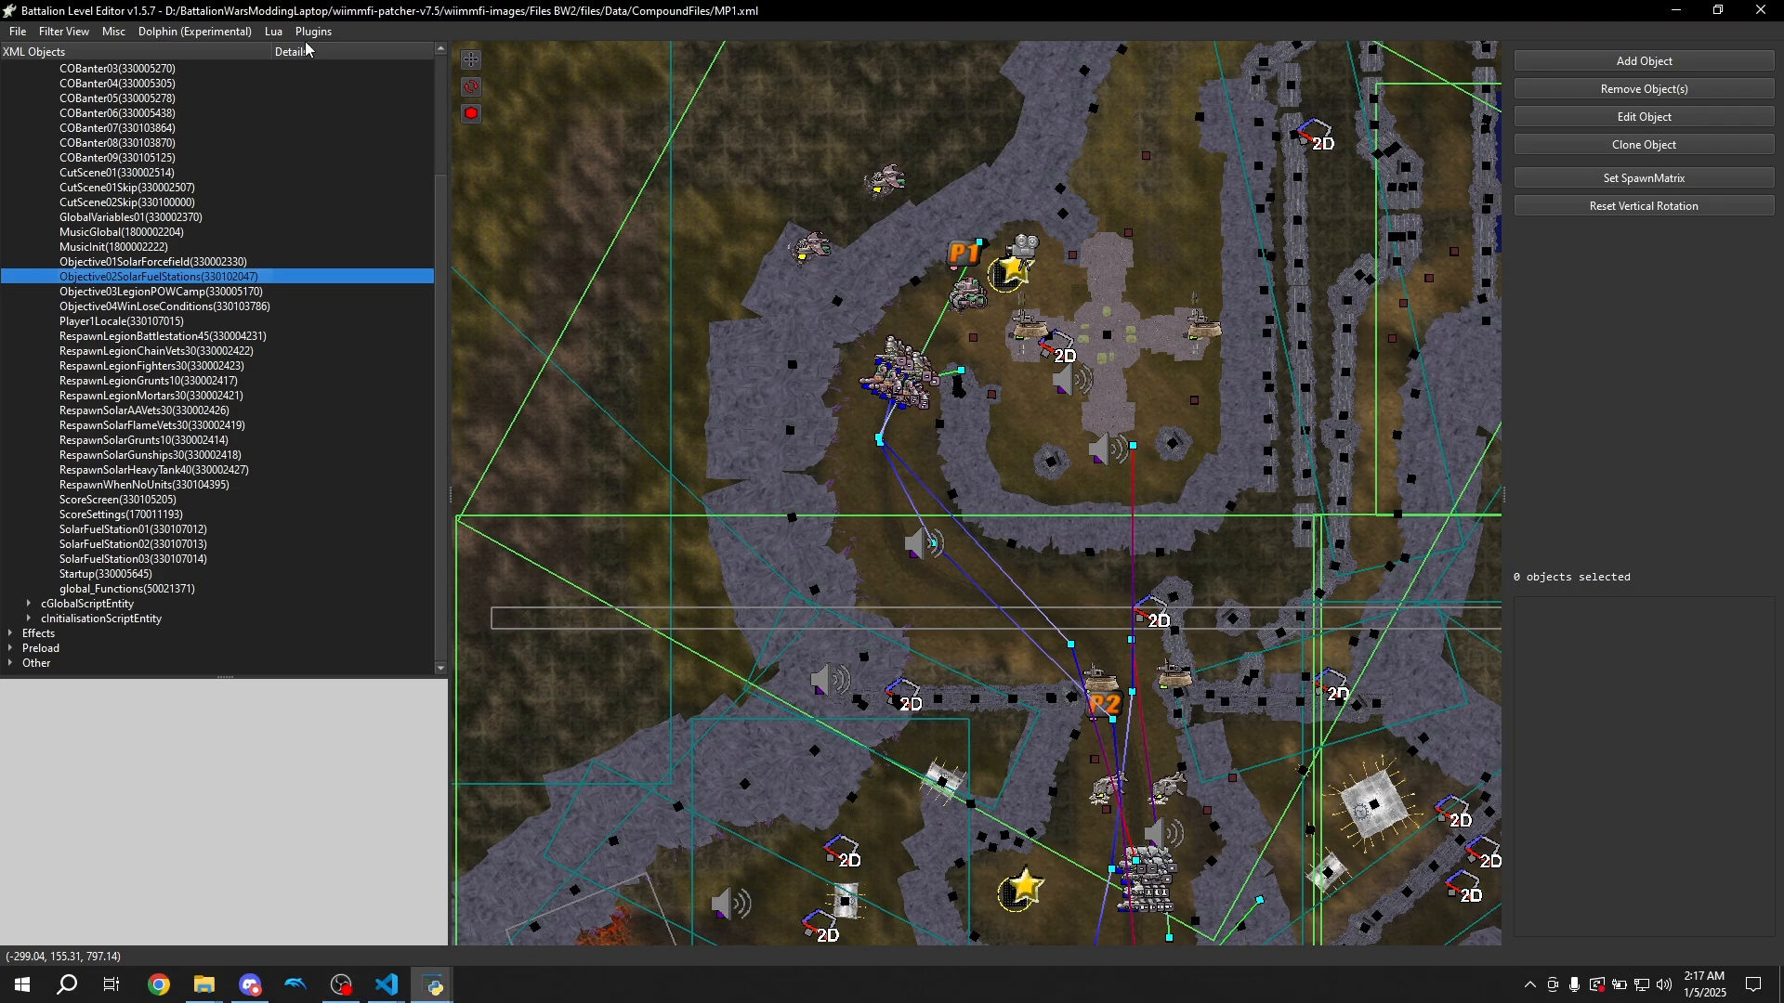
# Open the Strings Editor without a level file and bring up its dialog for loading a string file
pyautogui.click(313, 30)
pyautogui.moveTo(384, 190)
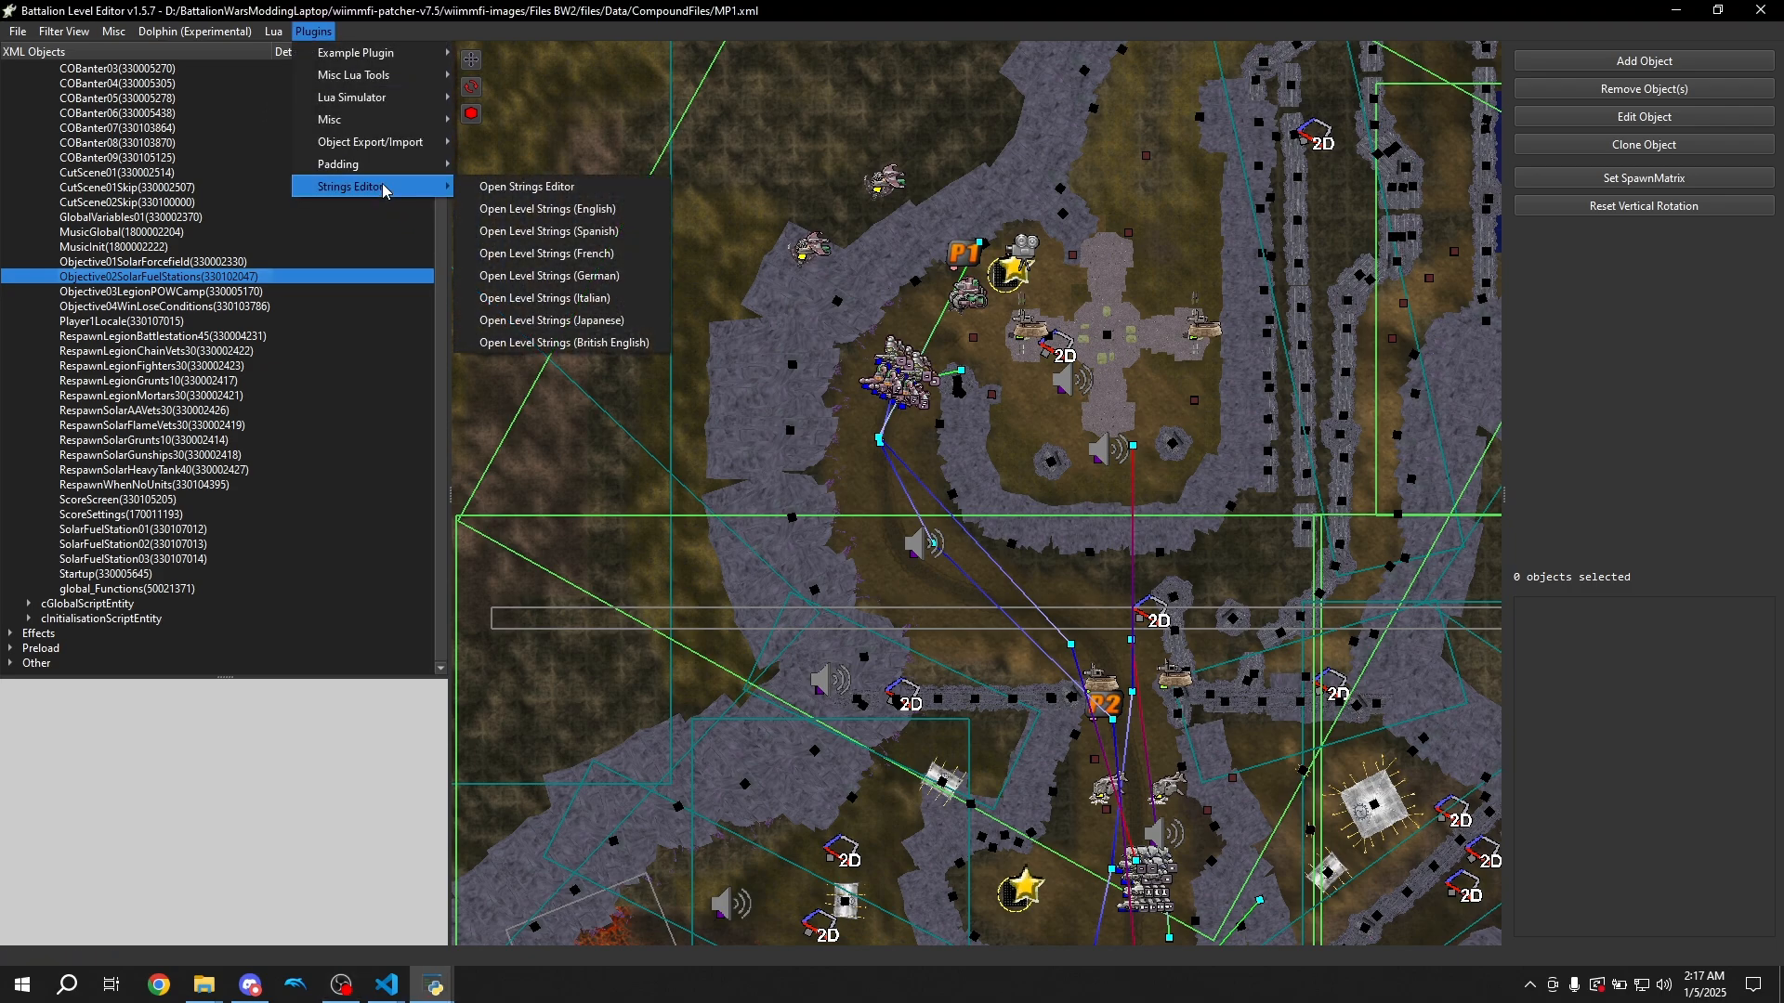
pyautogui.click(532, 187)
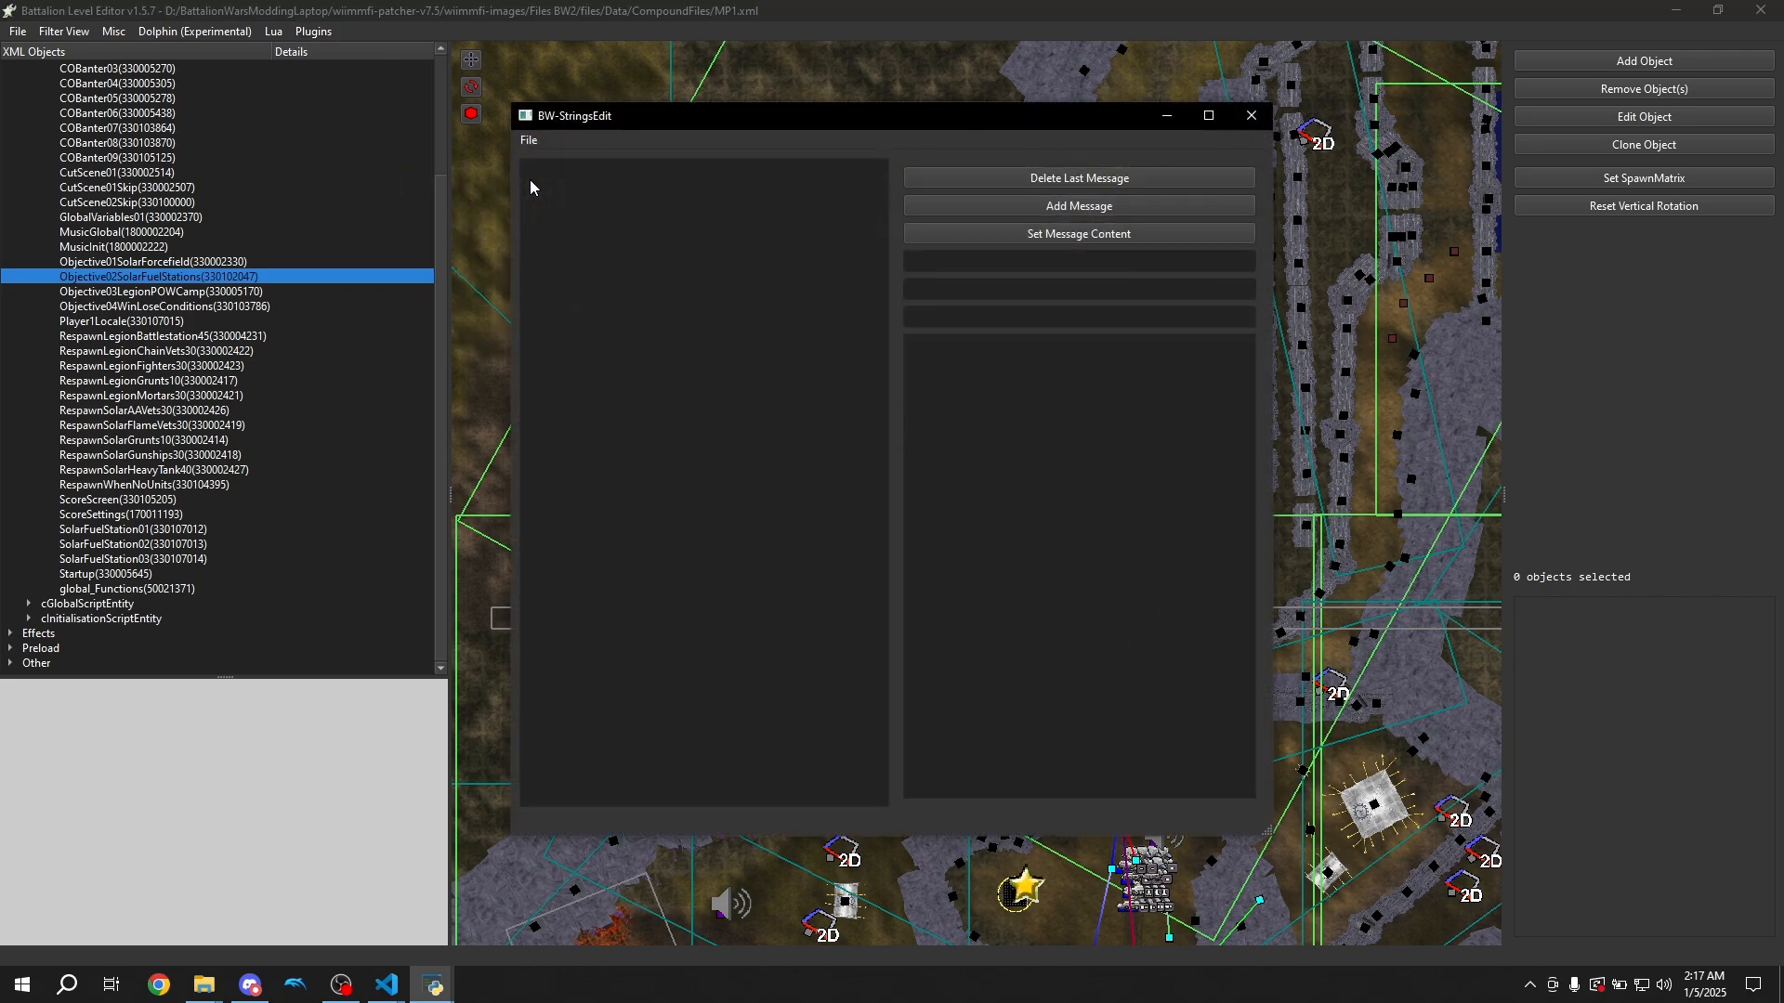
pyautogui.click(528, 140)
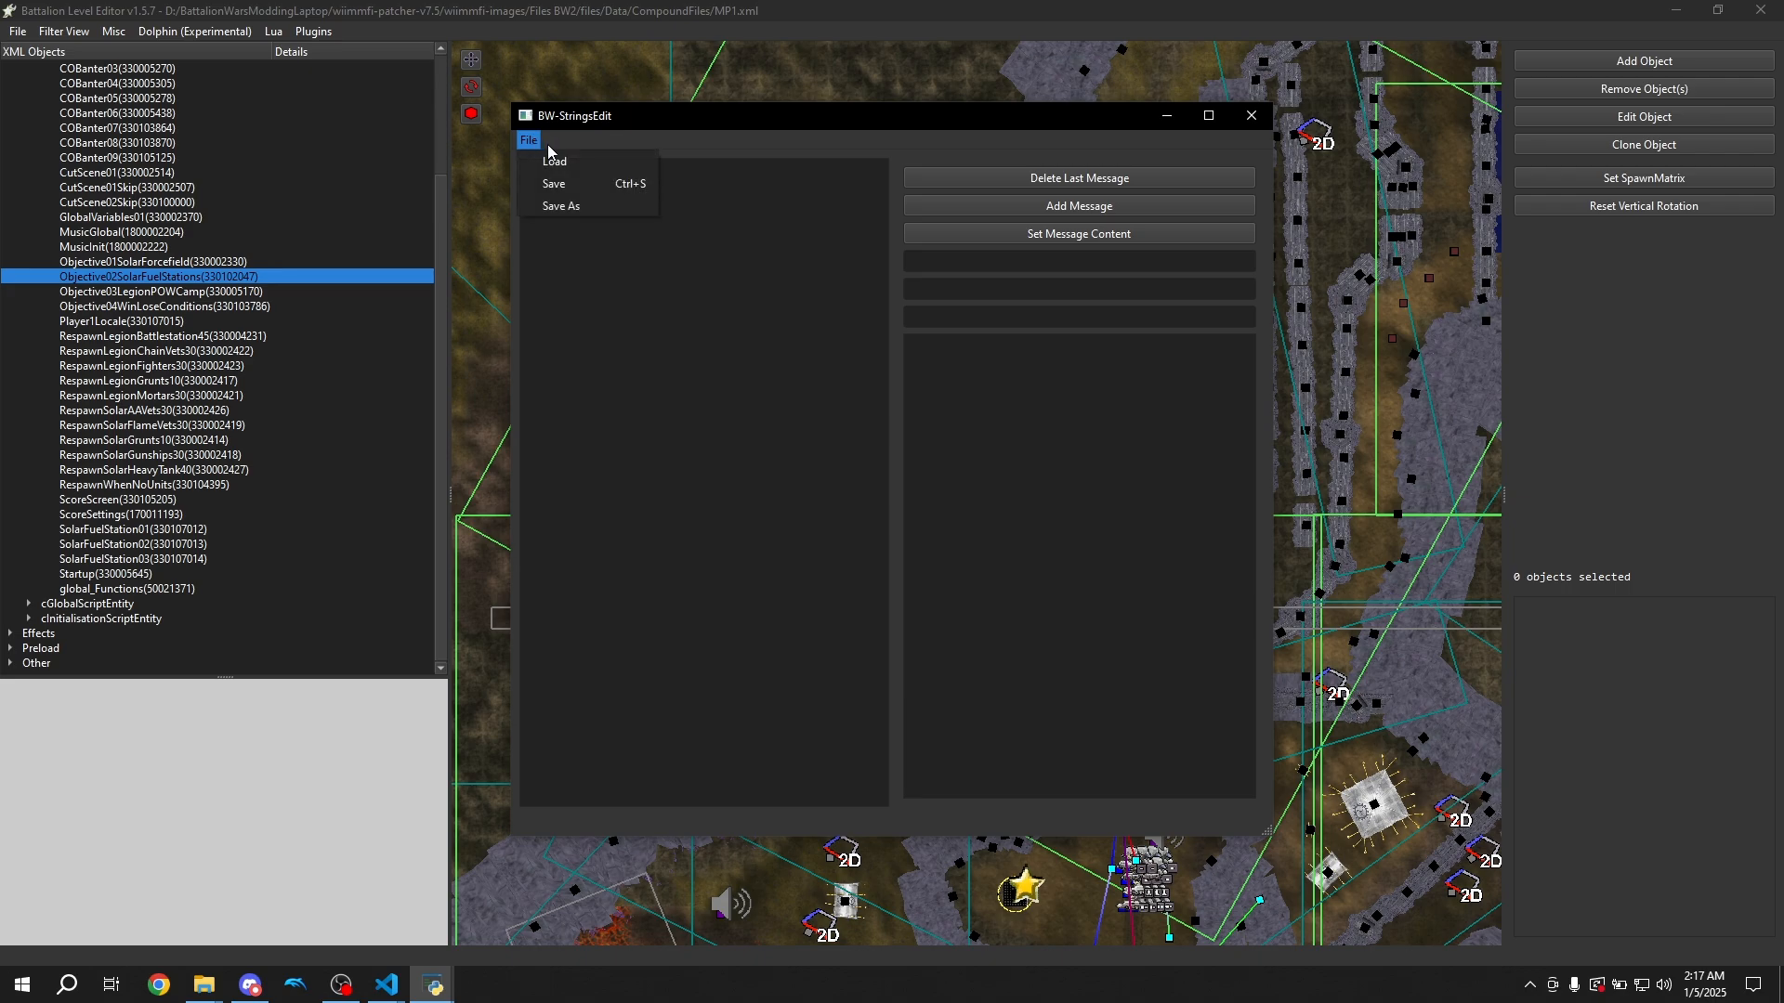
pyautogui.click(528, 140)
pyautogui.click(528, 140)
pyautogui.click(563, 163)
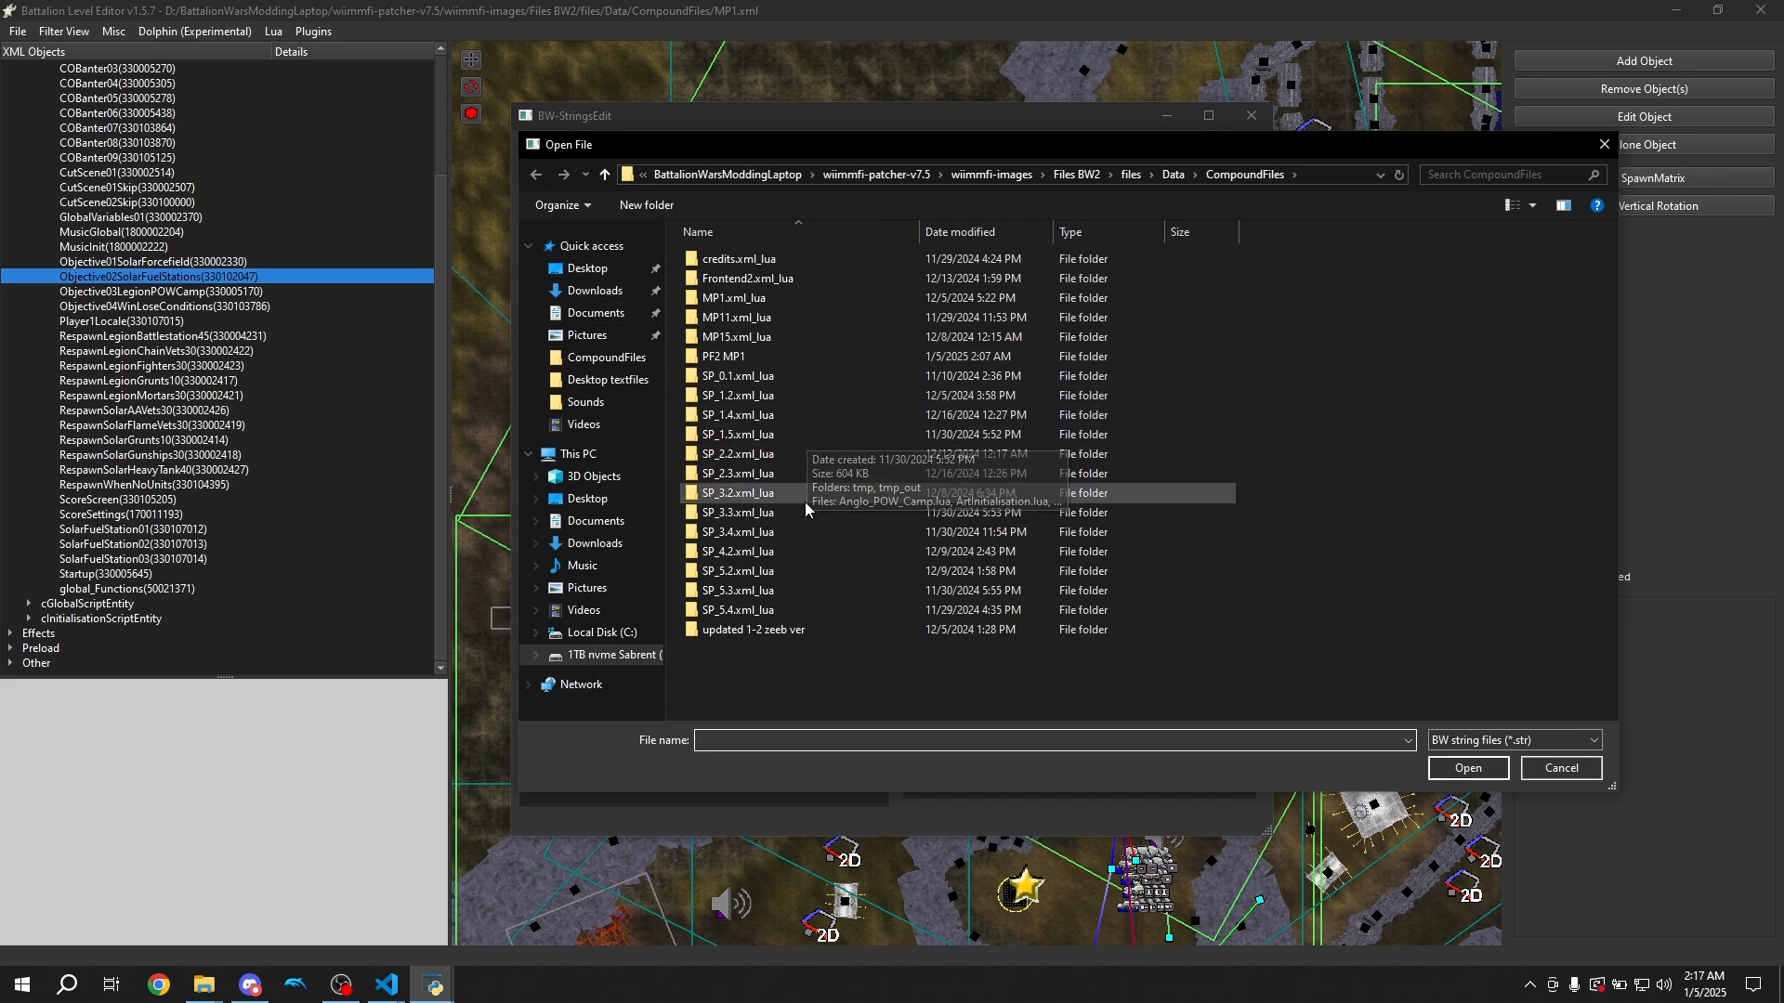
# Load 0.1_Prologue_1_captions_English.str from the Data\Strings folder to view its messages, and close the Strings Editor
pyautogui.click(1178, 175)
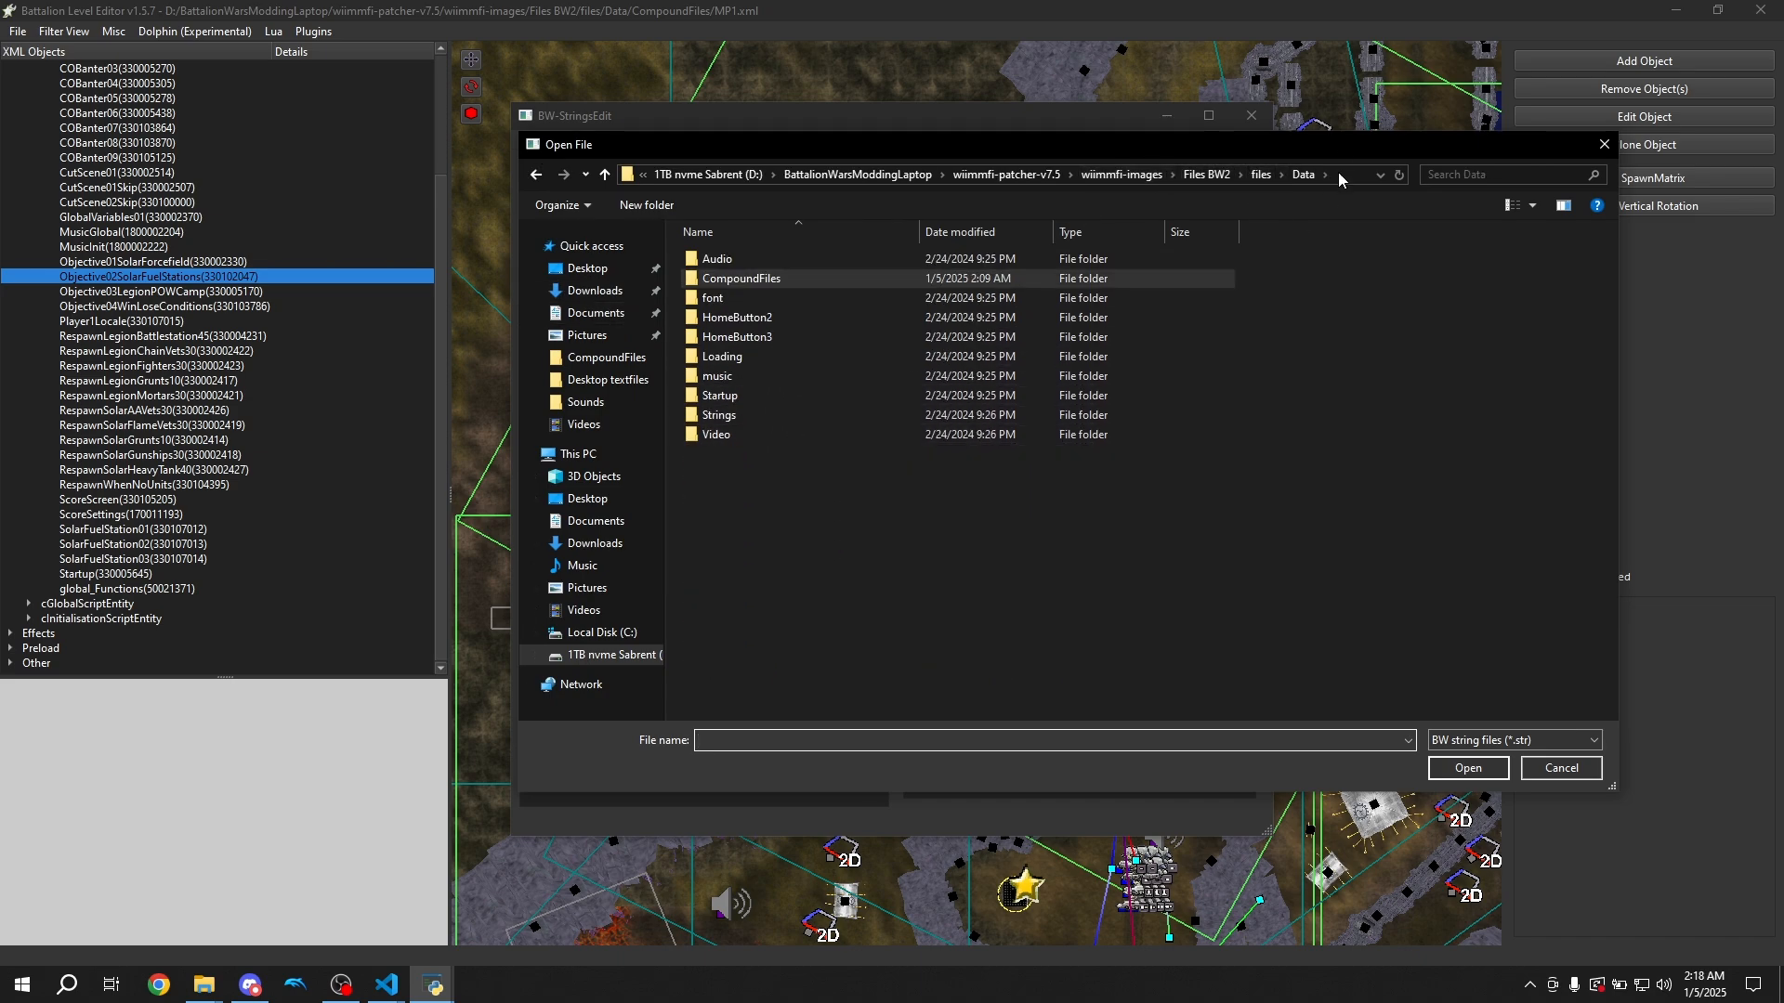
pyautogui.doubleClick(730, 415)
pyautogui.scroll(-10, 797, 512)
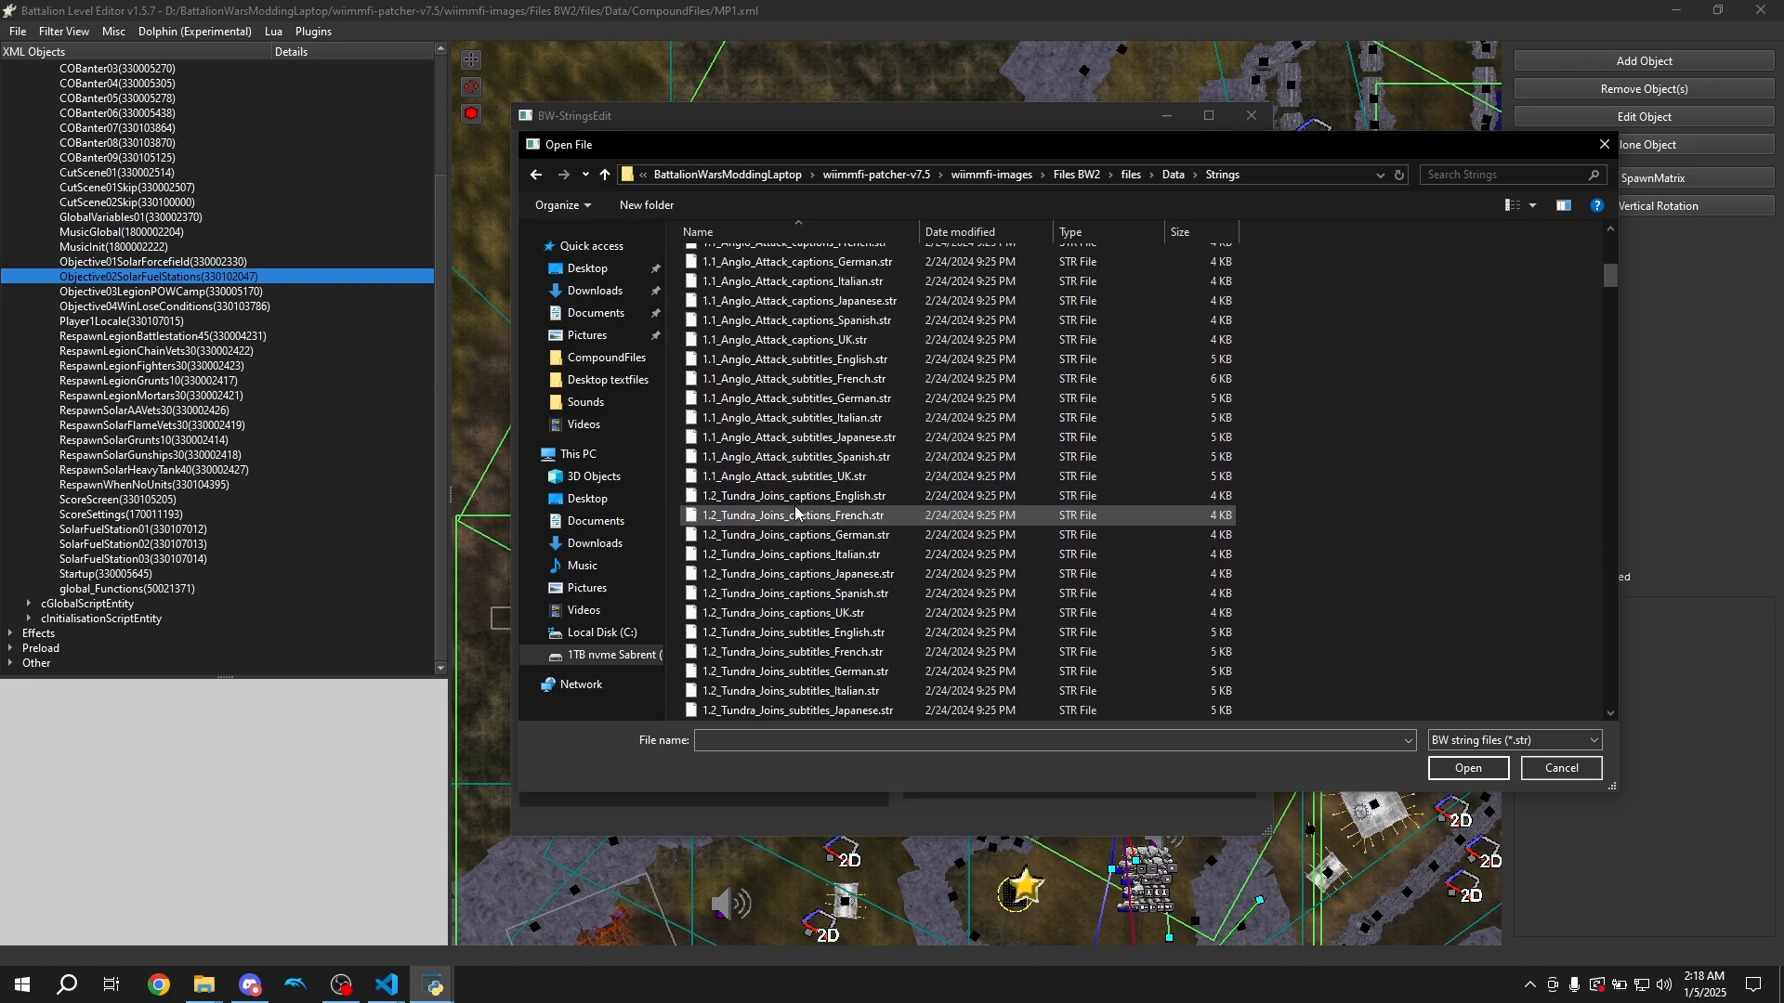
pyautogui.scroll(-20, 796, 512)
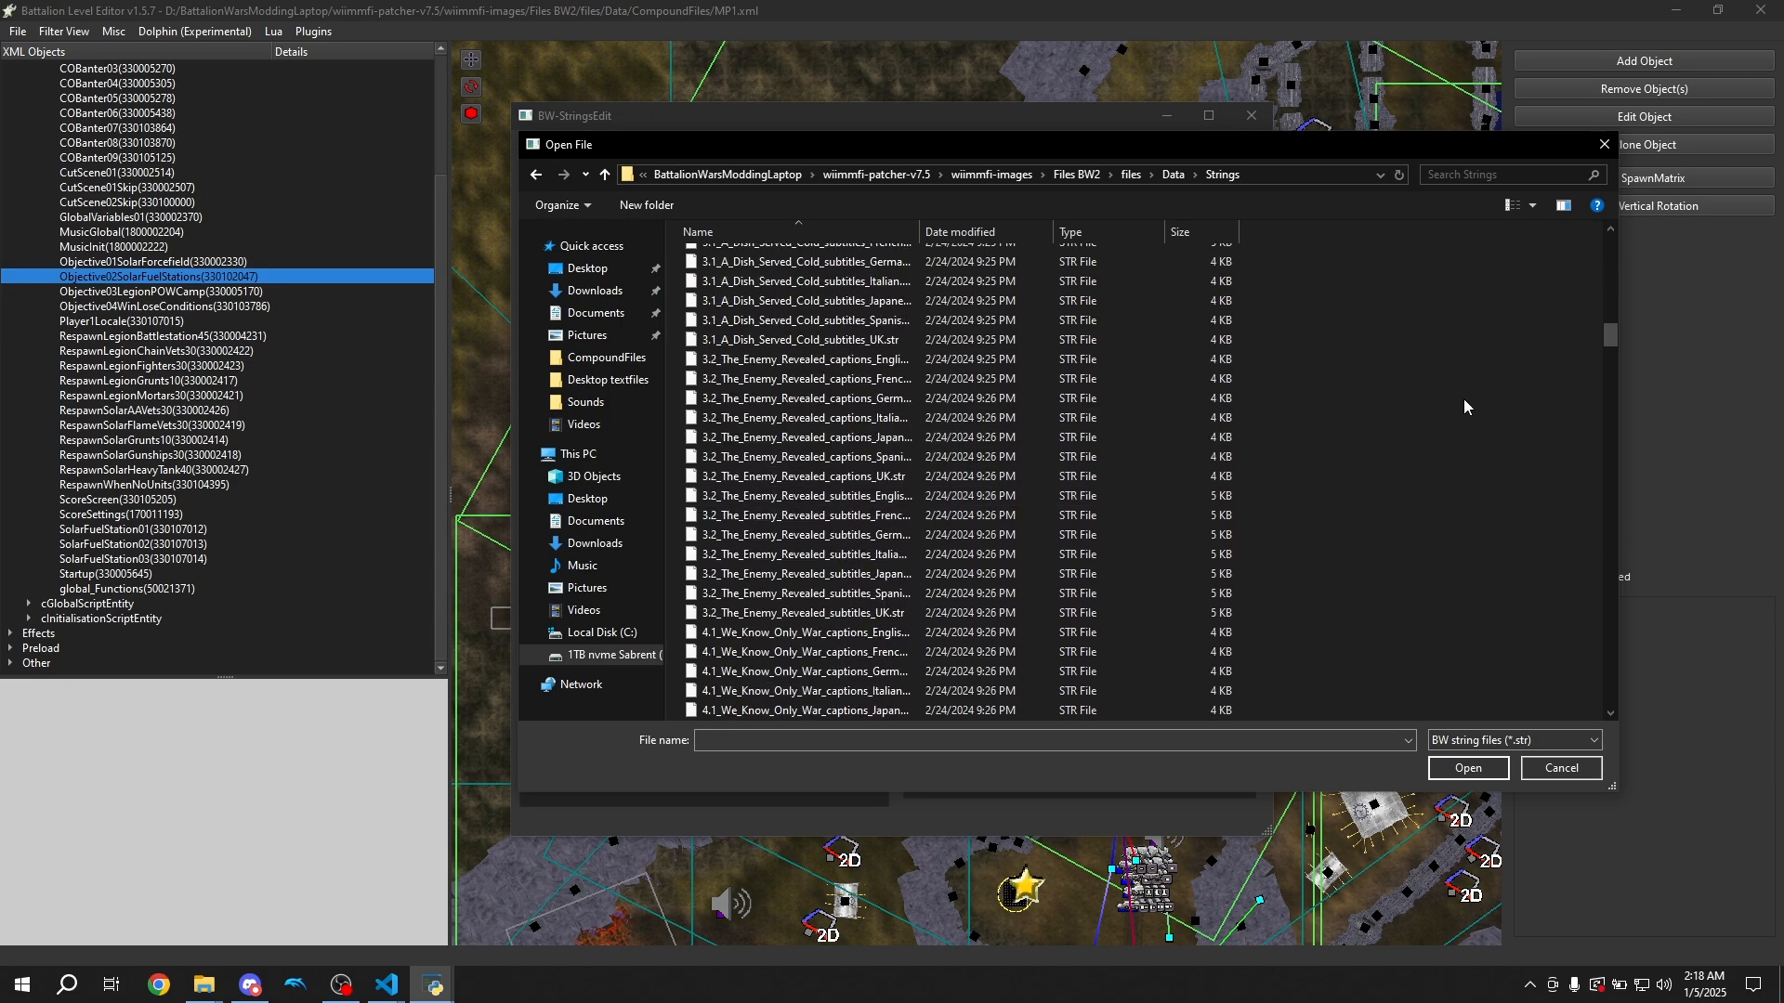
pyautogui.moveTo(1610, 336); pyautogui.dragTo(1607, 238)
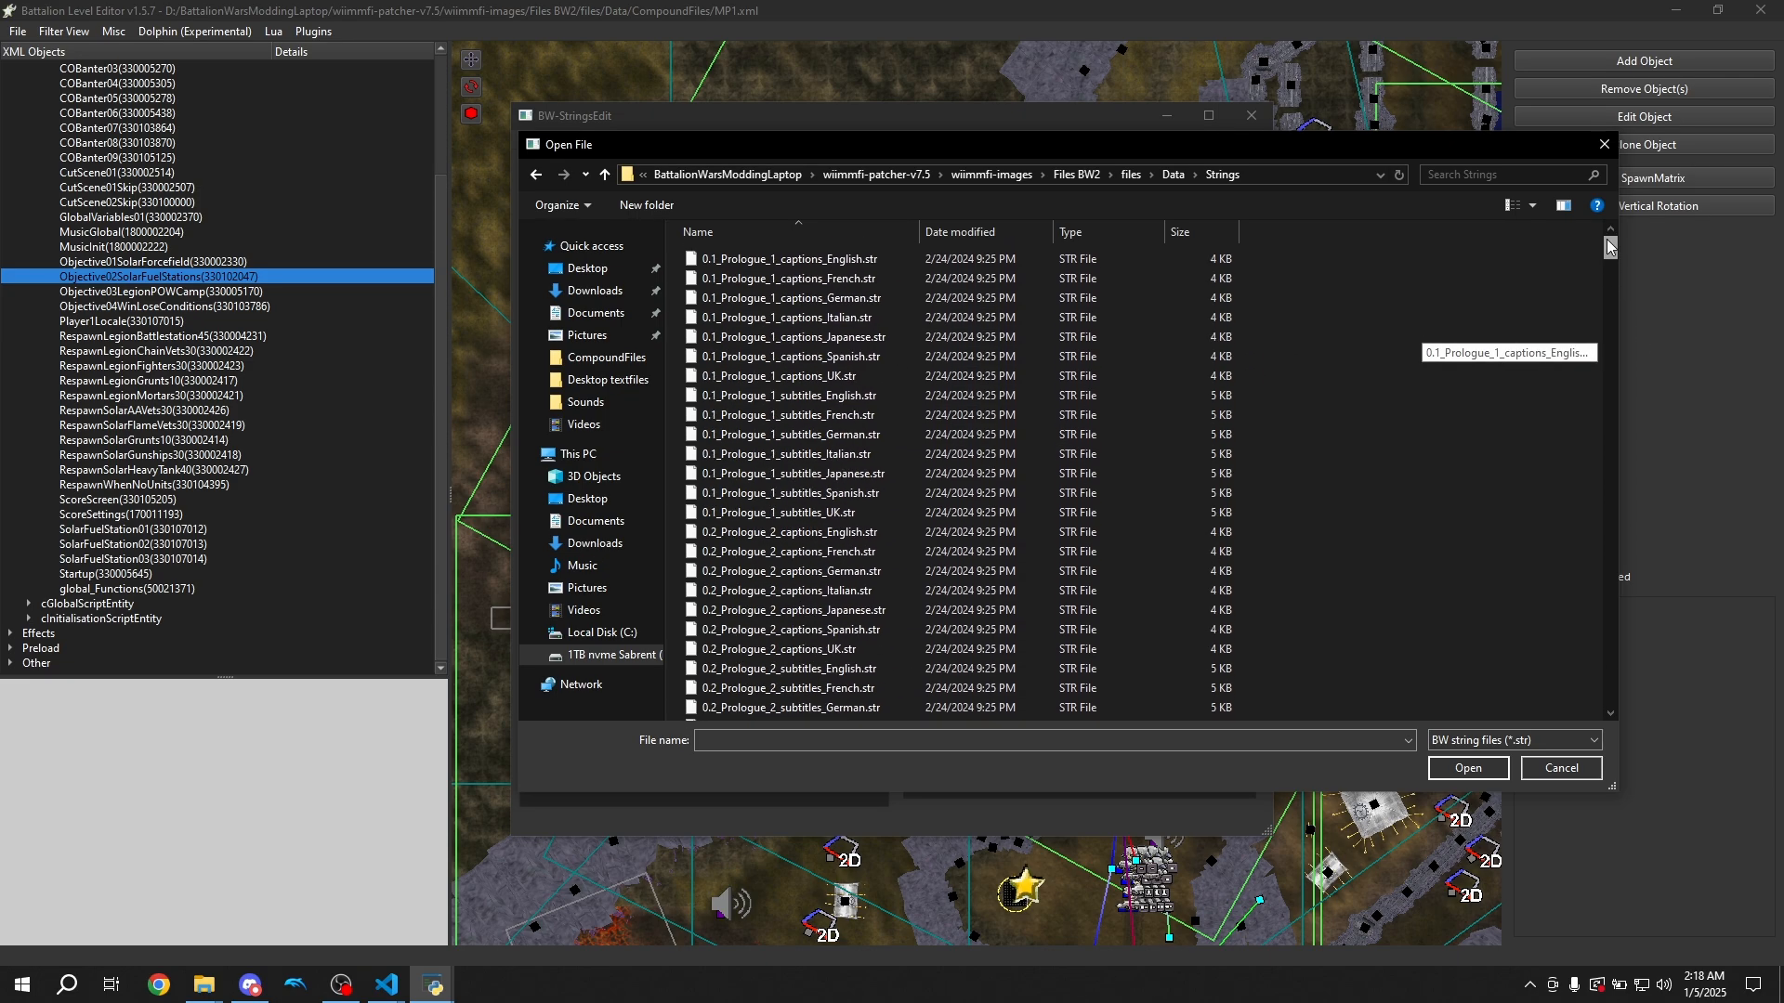
pyautogui.doubleClick(822, 260)
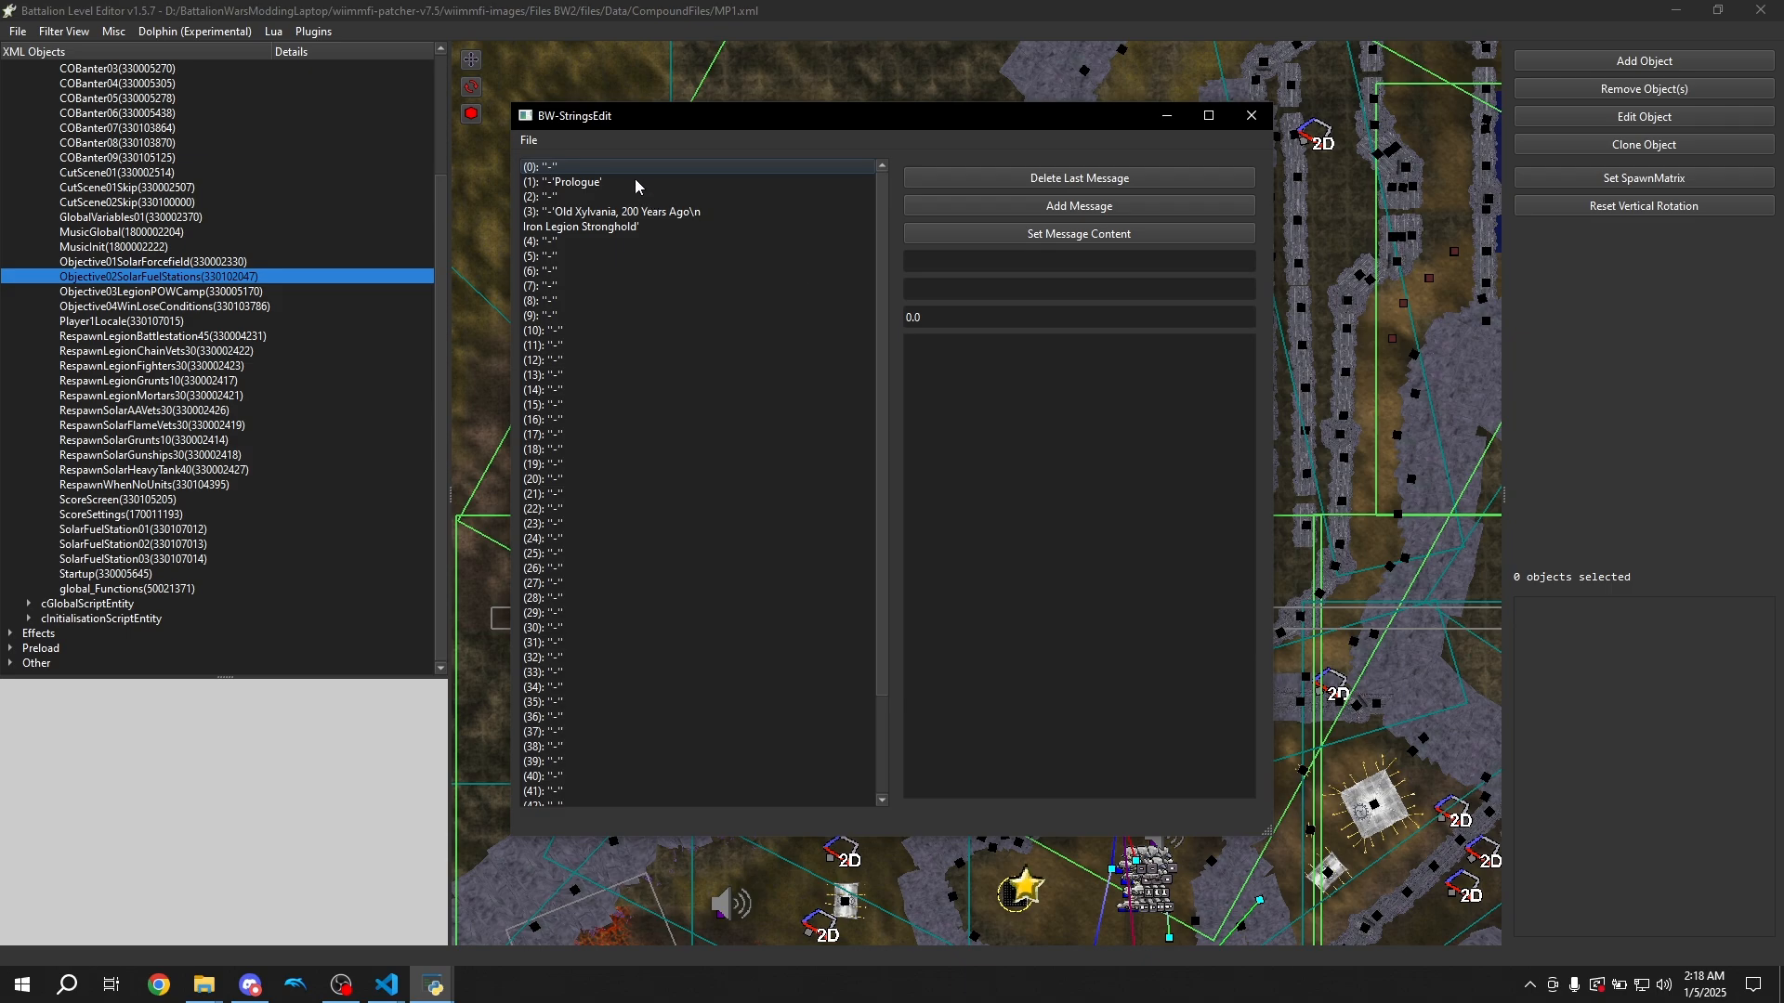
pyautogui.click(1251, 115)
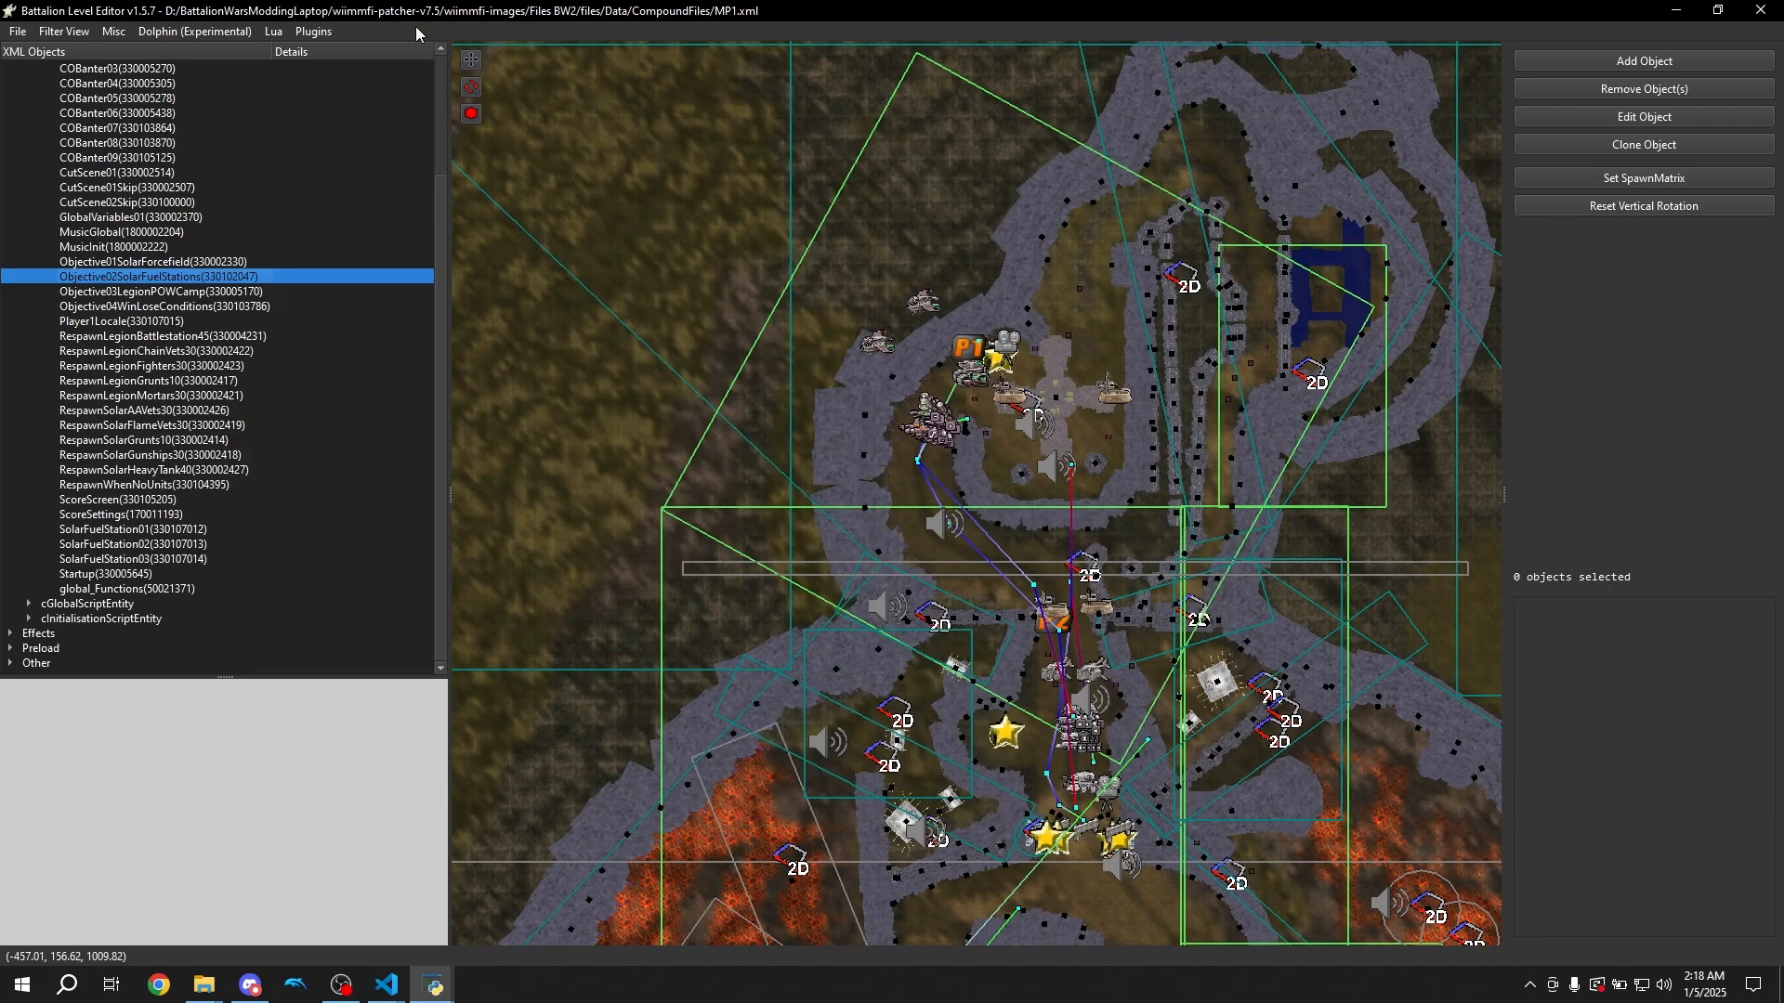
# Open the current level's English strings and look through the whole message list
pyautogui.click(313, 31)
pyautogui.moveTo(376, 186)
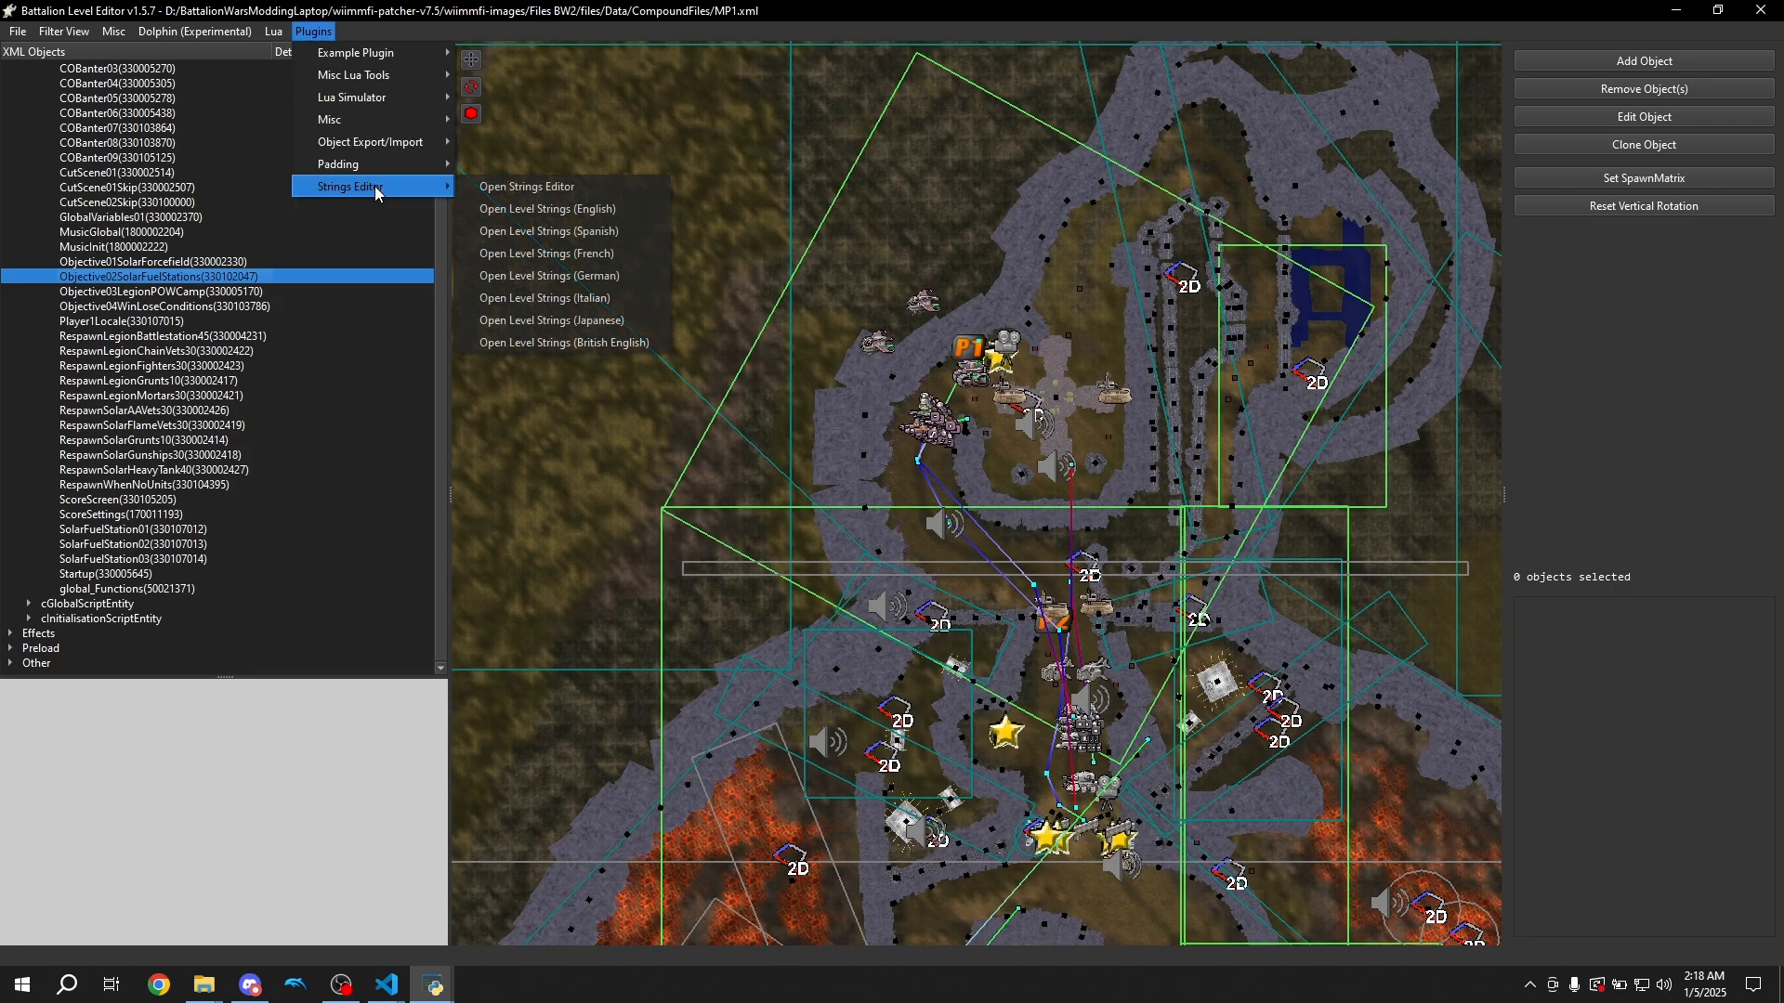
pyautogui.click(589, 210)
pyautogui.scroll(-10, 734, 354)
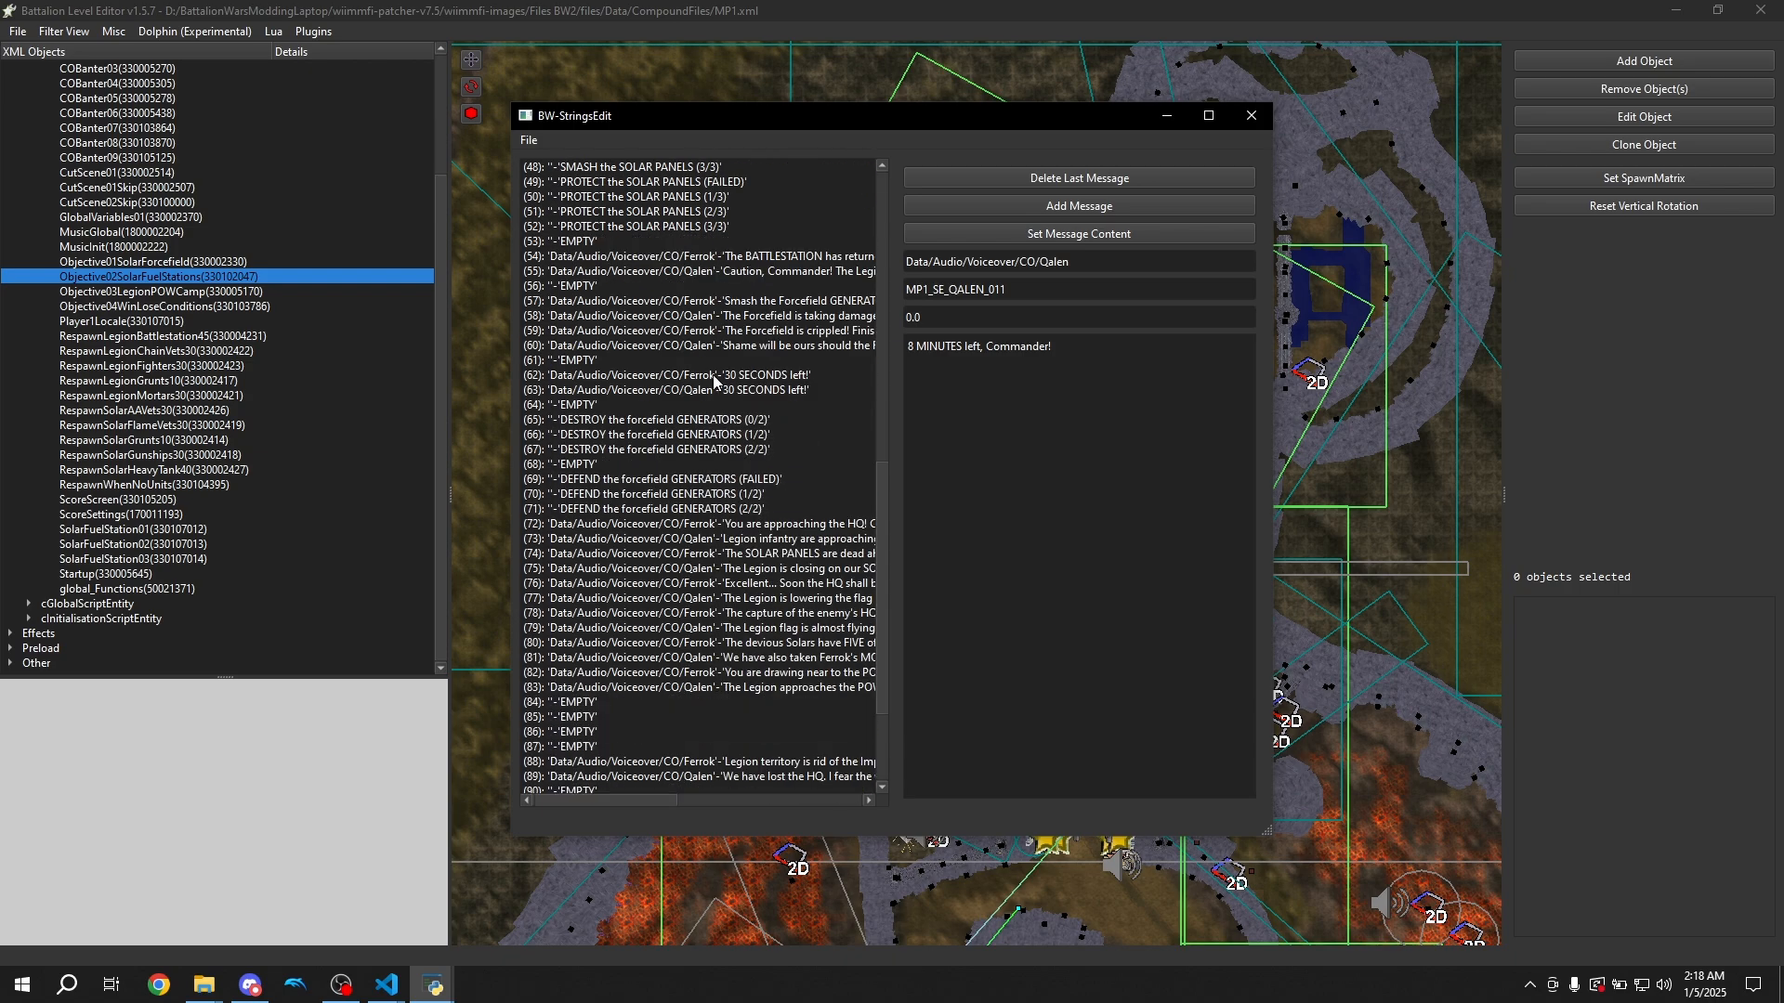
pyautogui.scroll(-3, 676, 466)
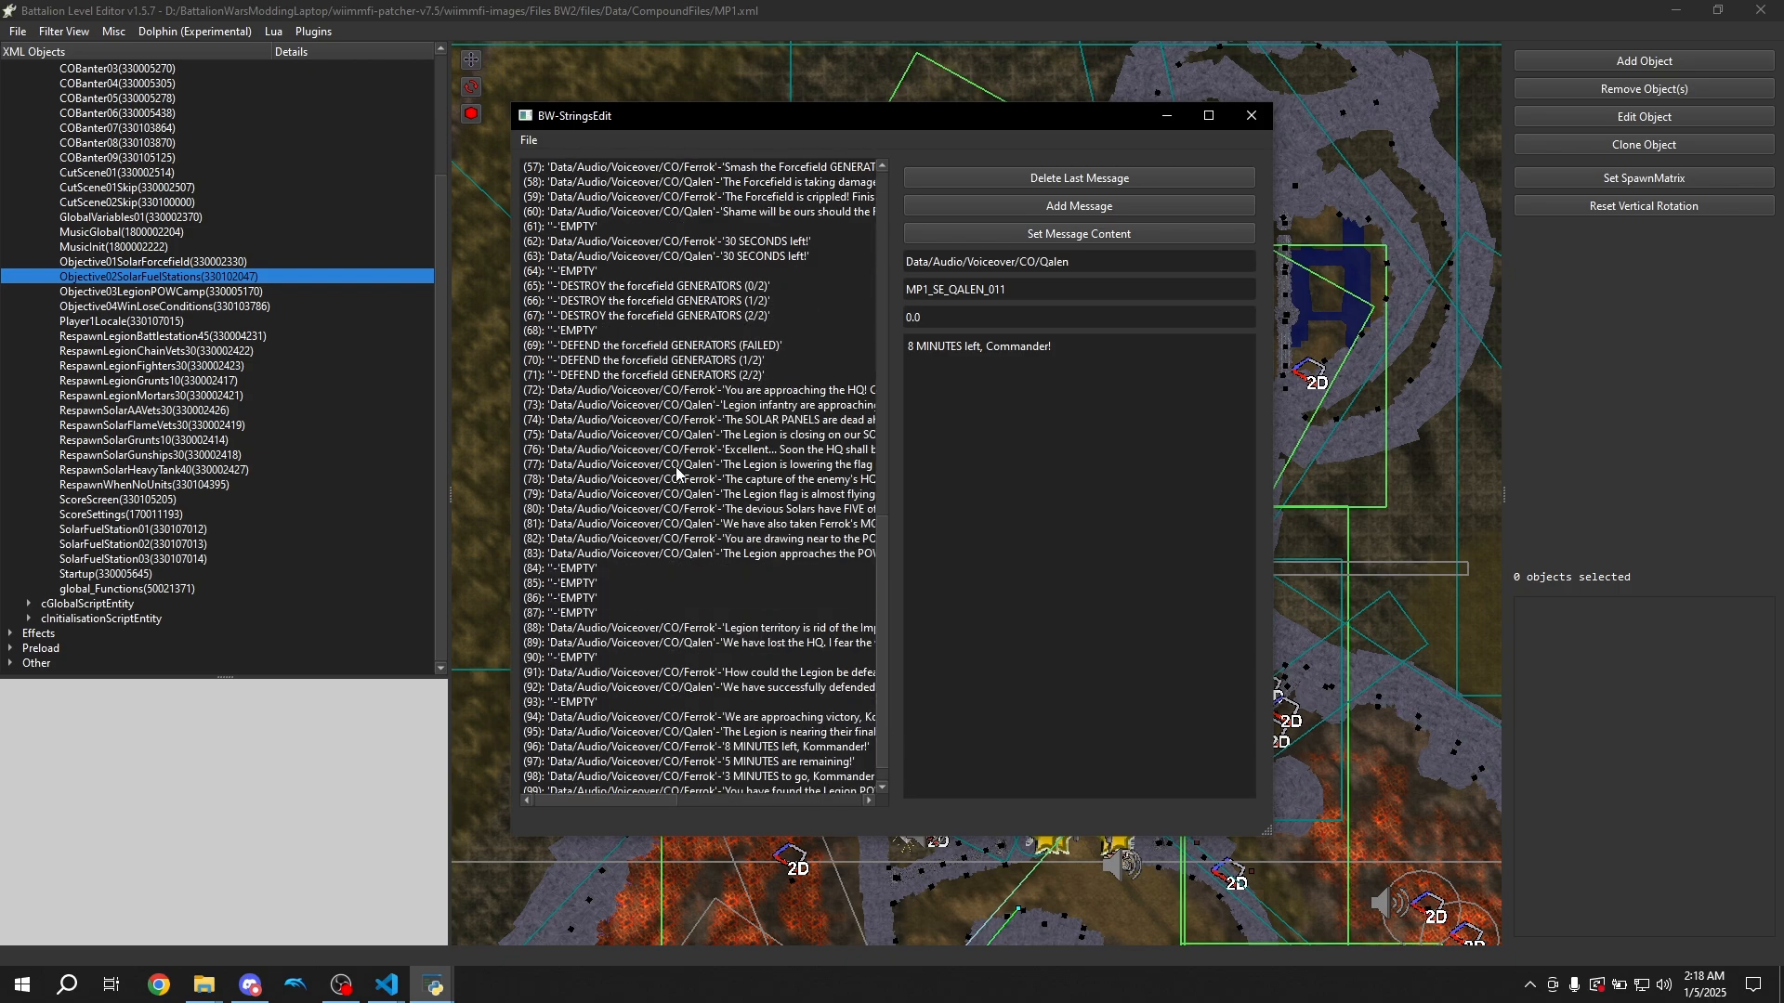
pyautogui.scroll(-1, 676, 466)
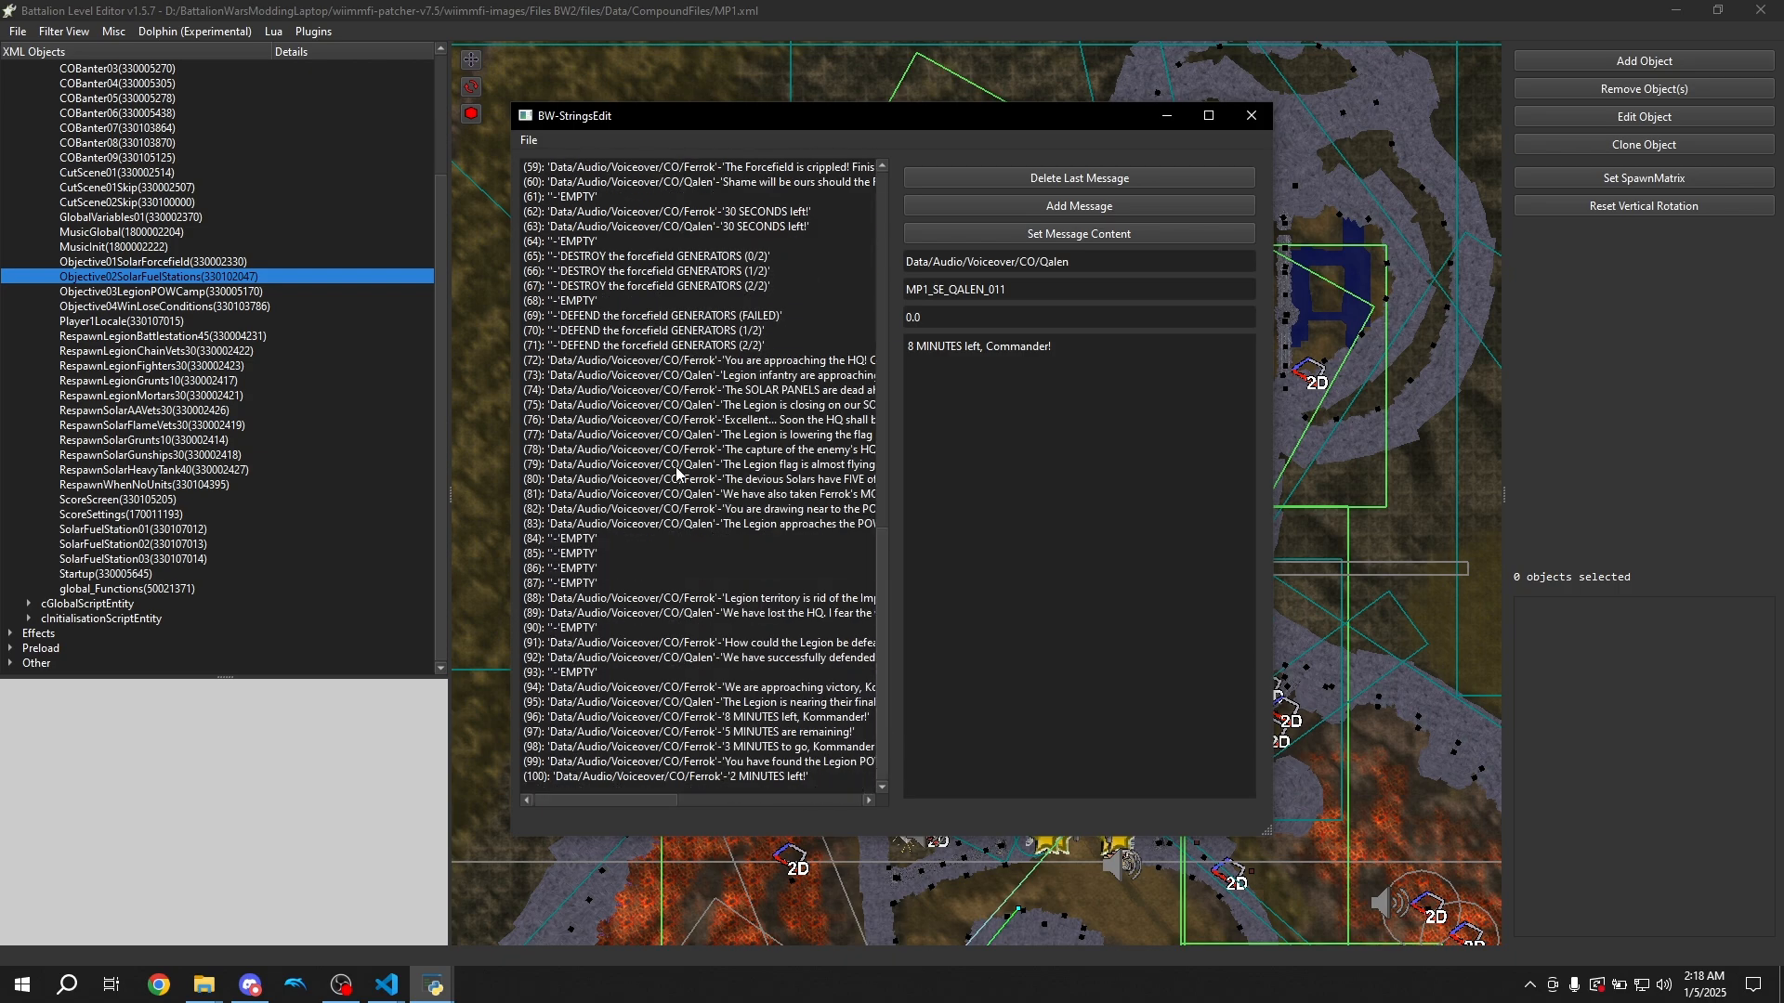
# View the contents of messages 73, 78 and 83 in the level strings
pyautogui.click(528, 141)
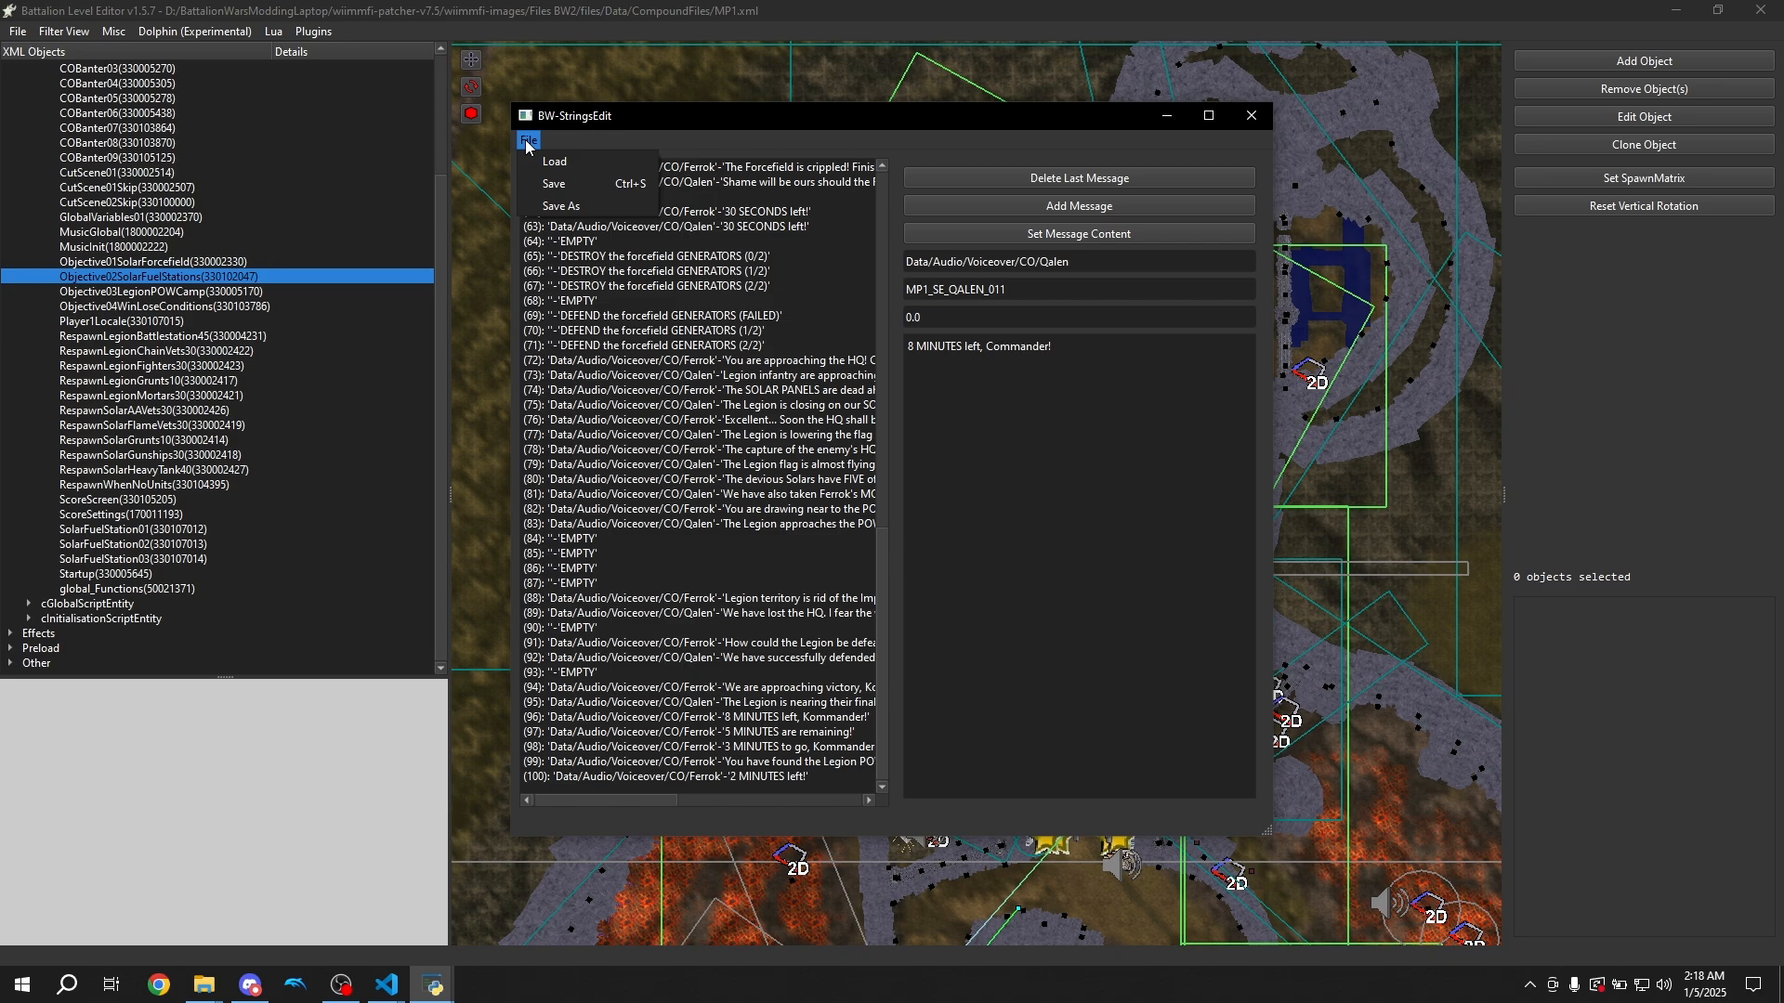
pyautogui.click(673, 376)
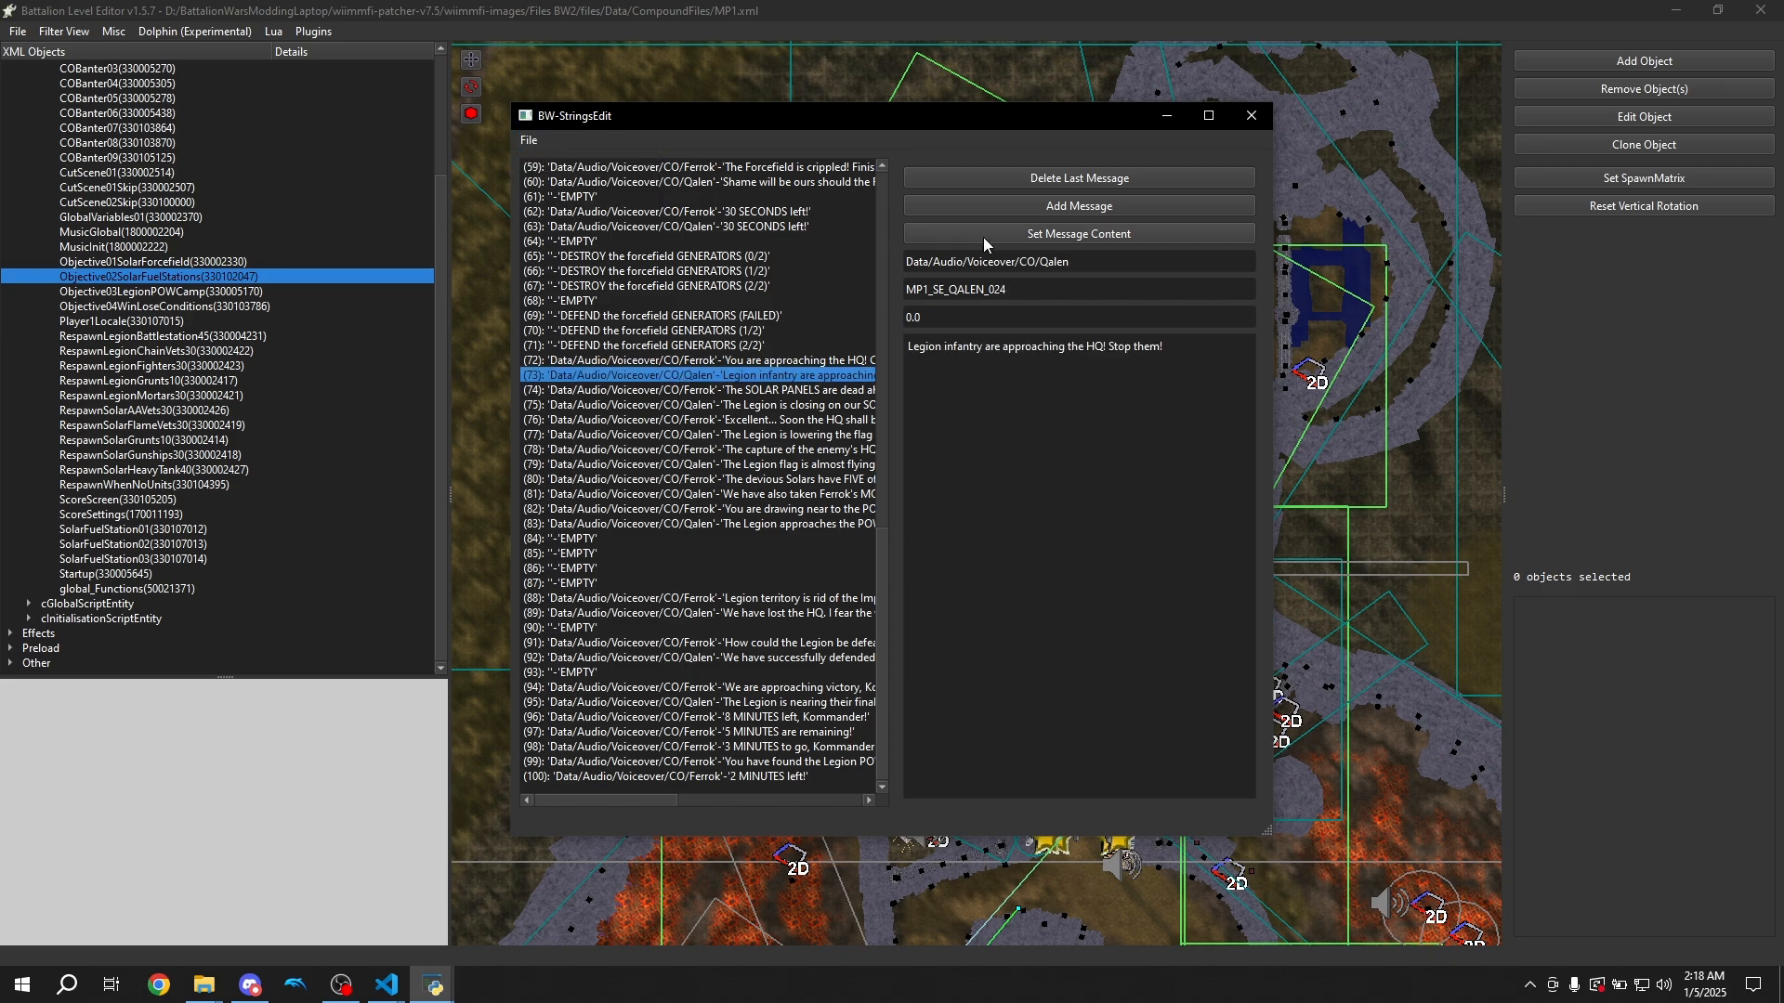
pyautogui.click(801, 450)
pyautogui.click(806, 525)
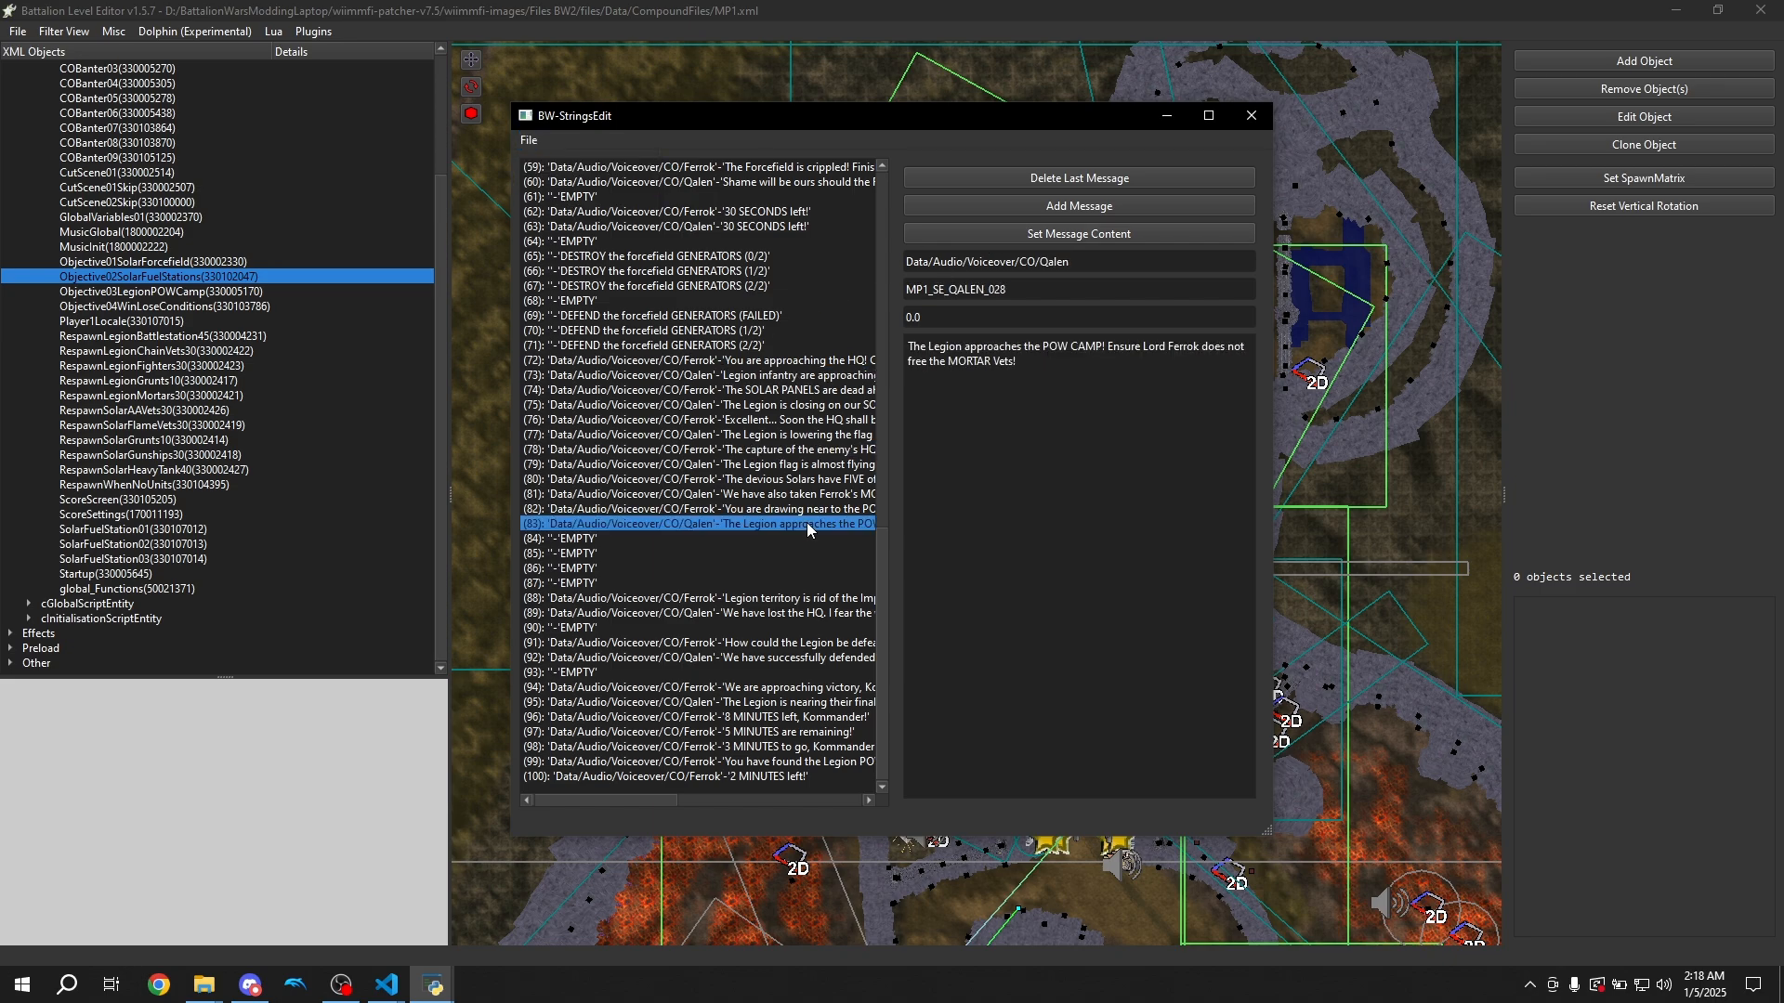
# Add two new messages to the end of the level strings, entering "jefwhbefjhwbekf" as trial text in the first
pyautogui.click(1056, 206)
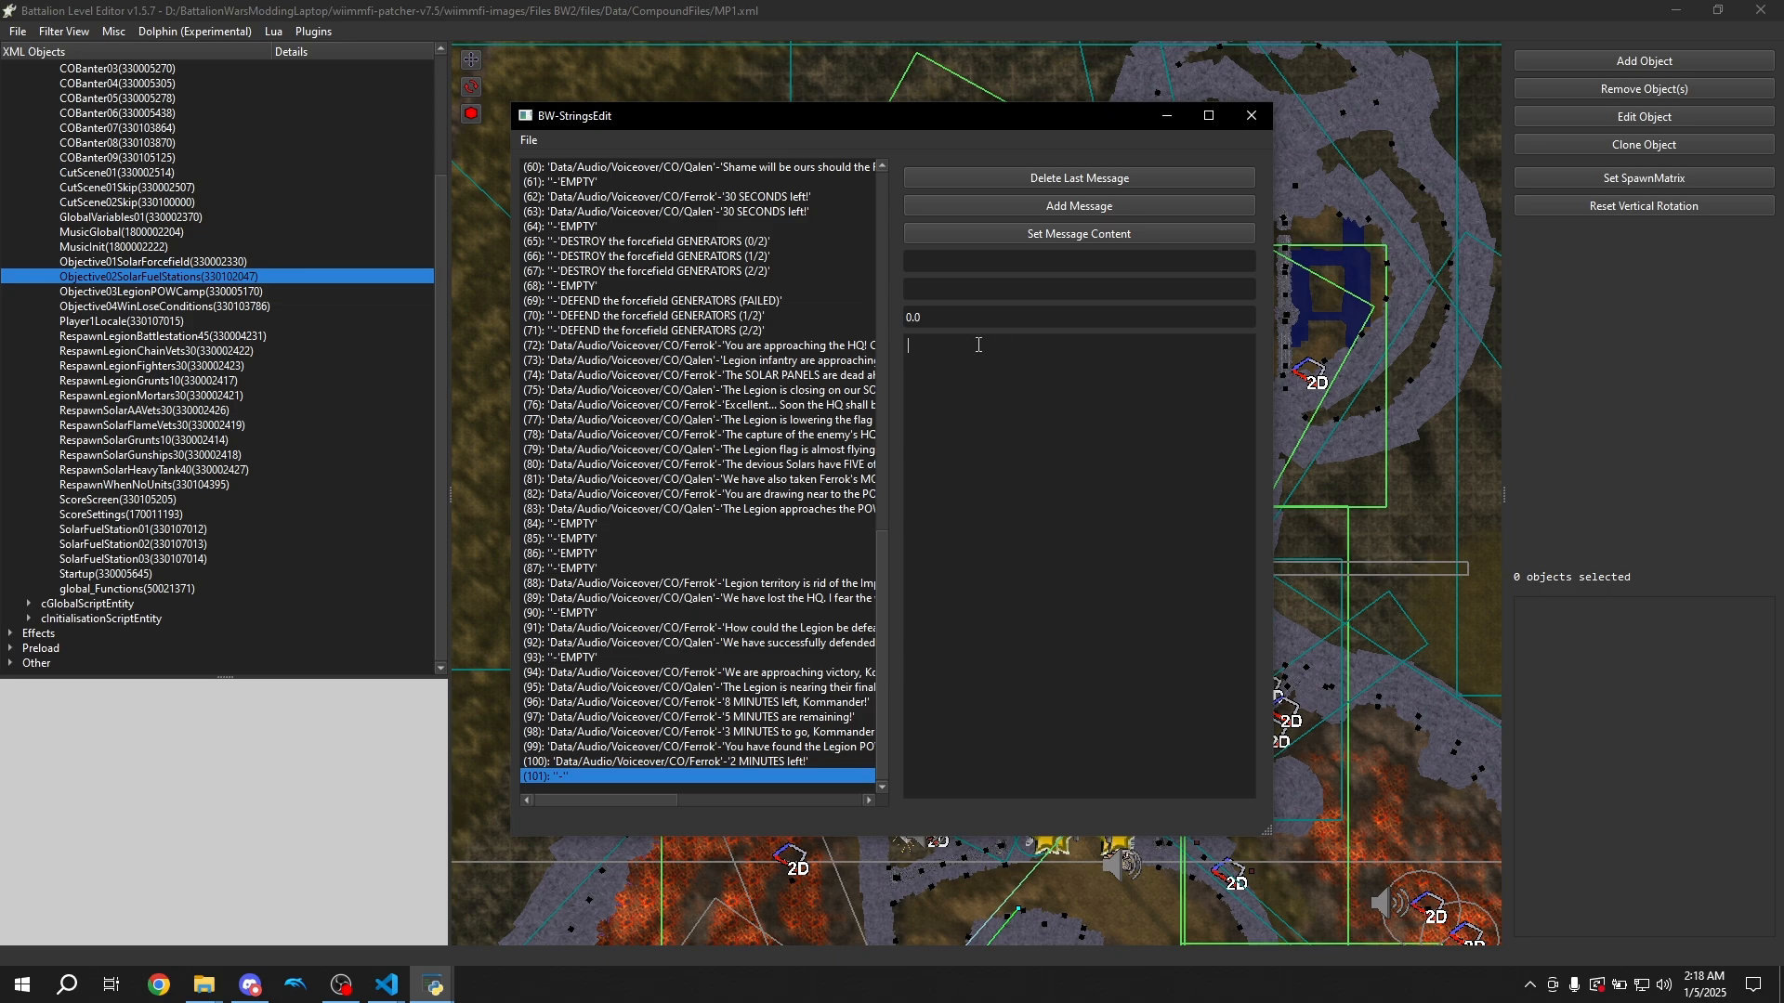
pyautogui.write('jefwhbefjhwbekf')
pyautogui.click(1032, 213)
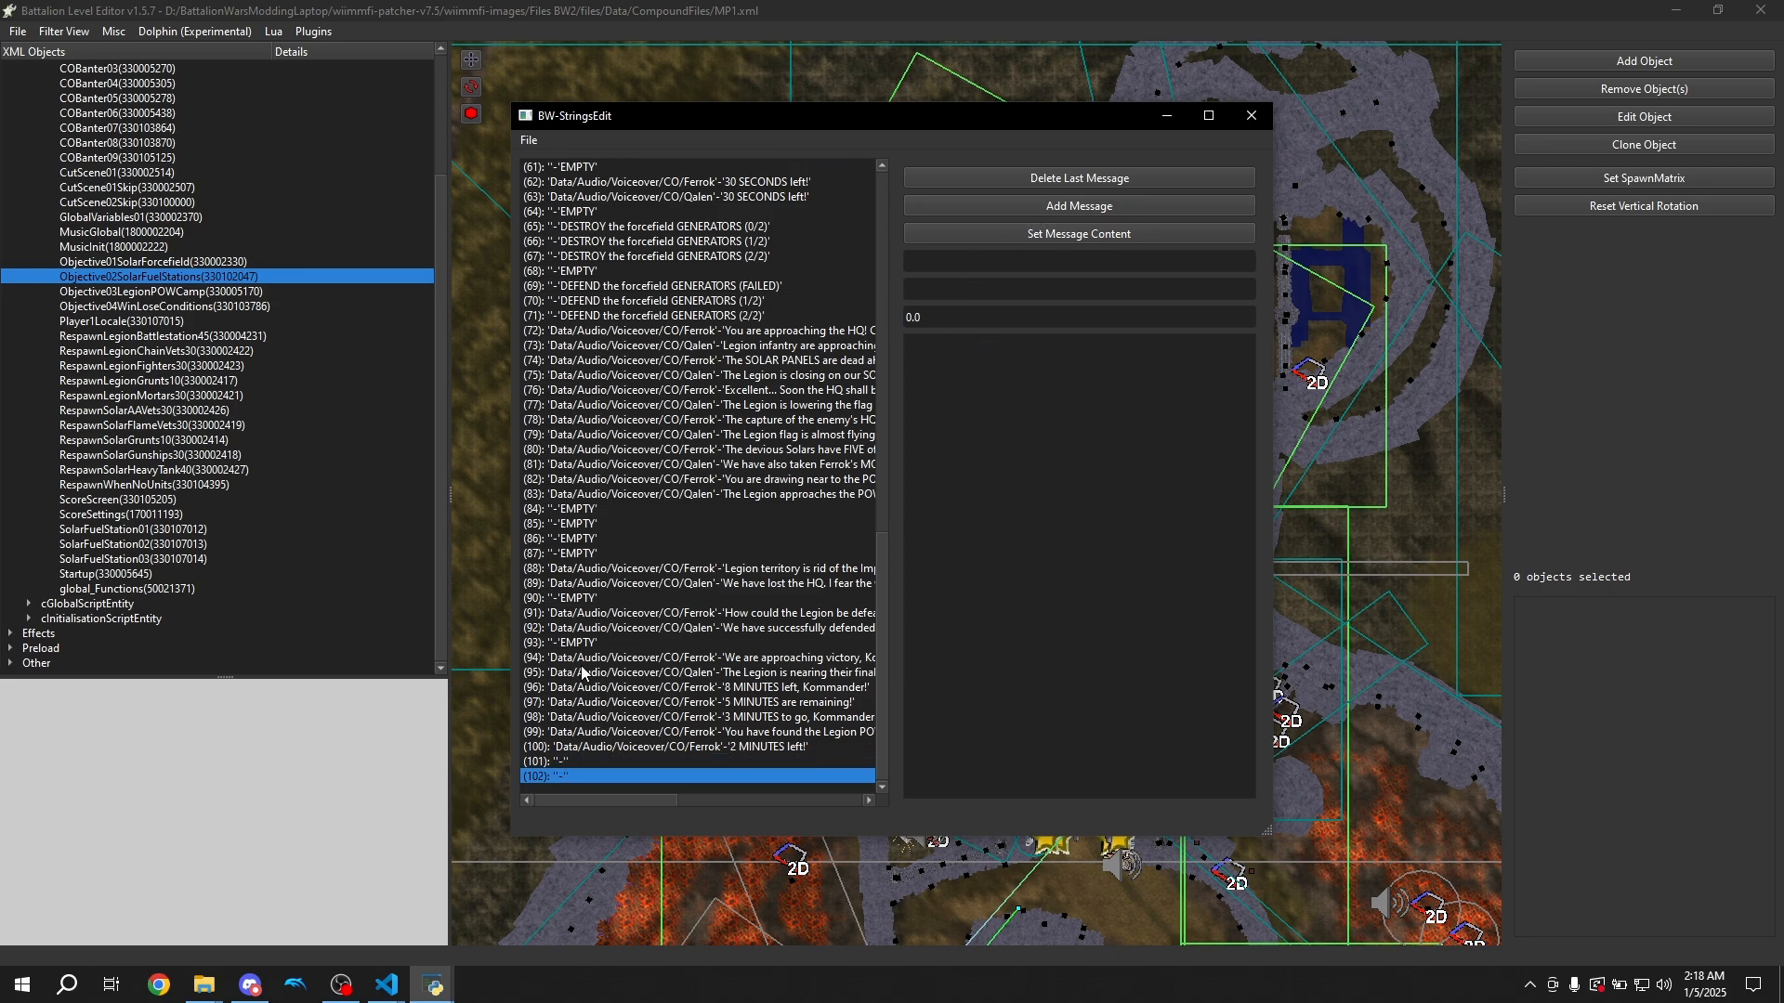
# Set the content of the new last message, number 102, to "ewEFWEFWEF"
pyautogui.click(731, 703)
pyautogui.press('Down')
pyautogui.press('Down')
pyautogui.press('Down')
pyautogui.press('Down')
pyautogui.press('Down')
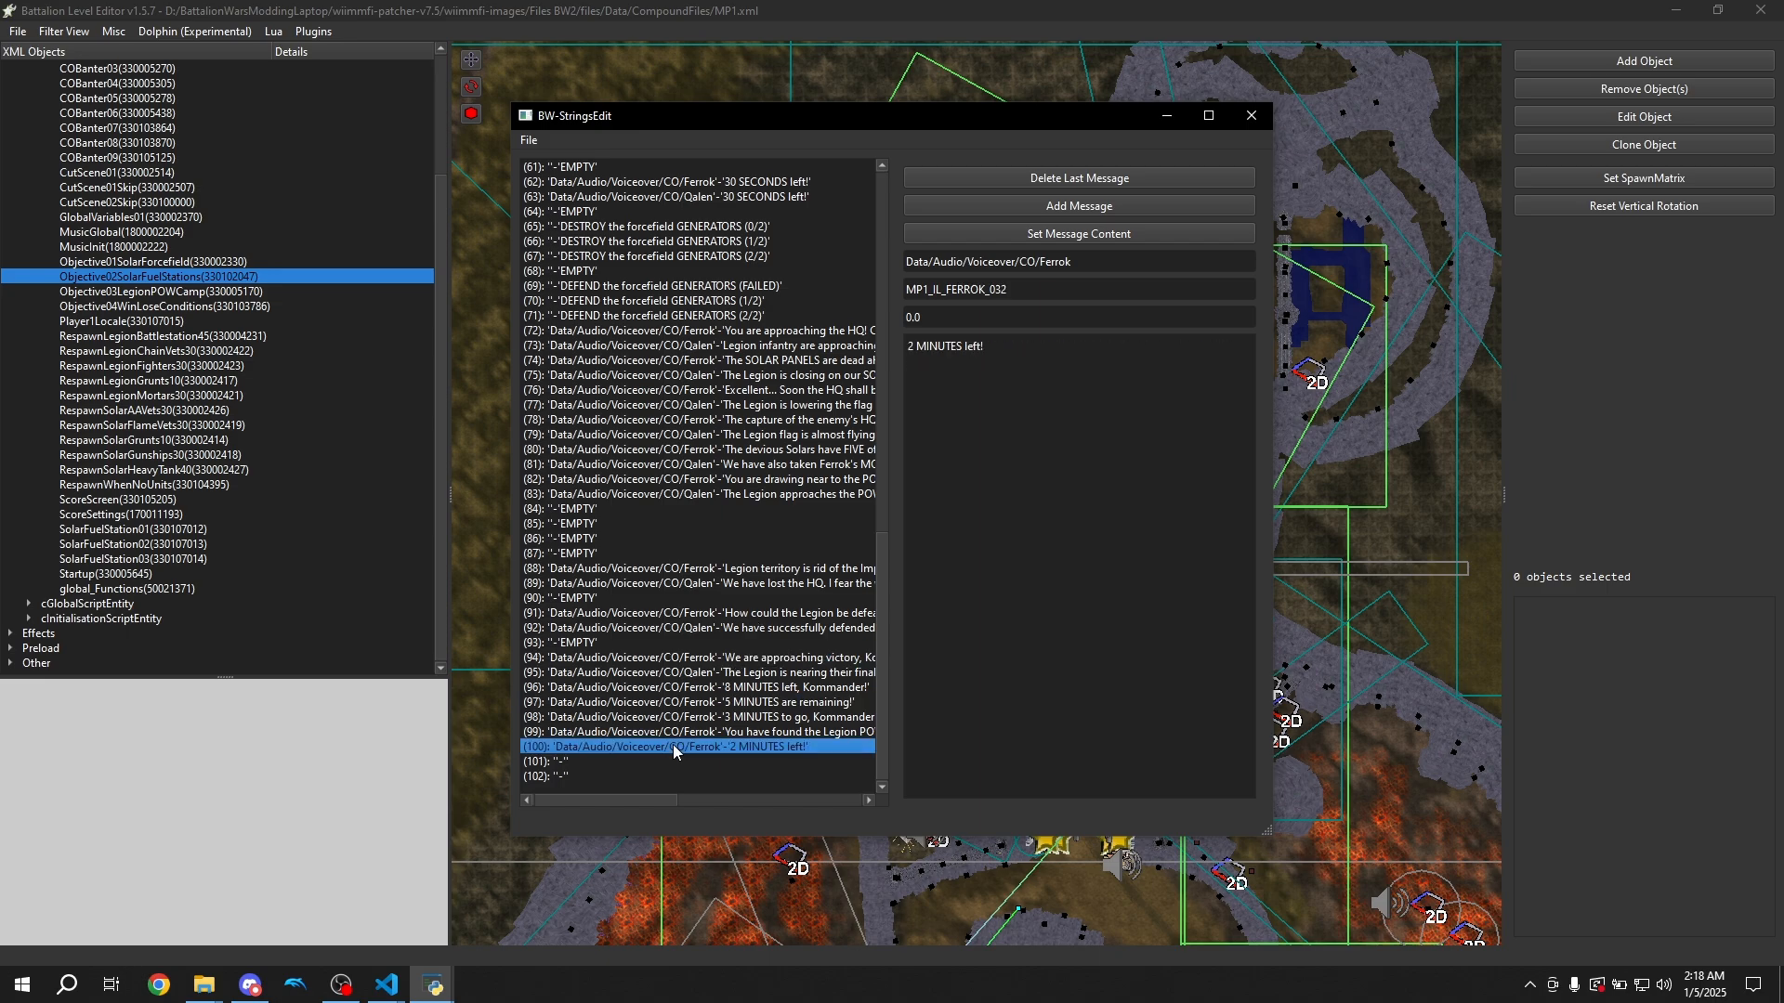
pyautogui.click(1011, 502)
pyautogui.write('ew')
pyautogui.press('capslock')
pyautogui.write('EFWEFWEF')
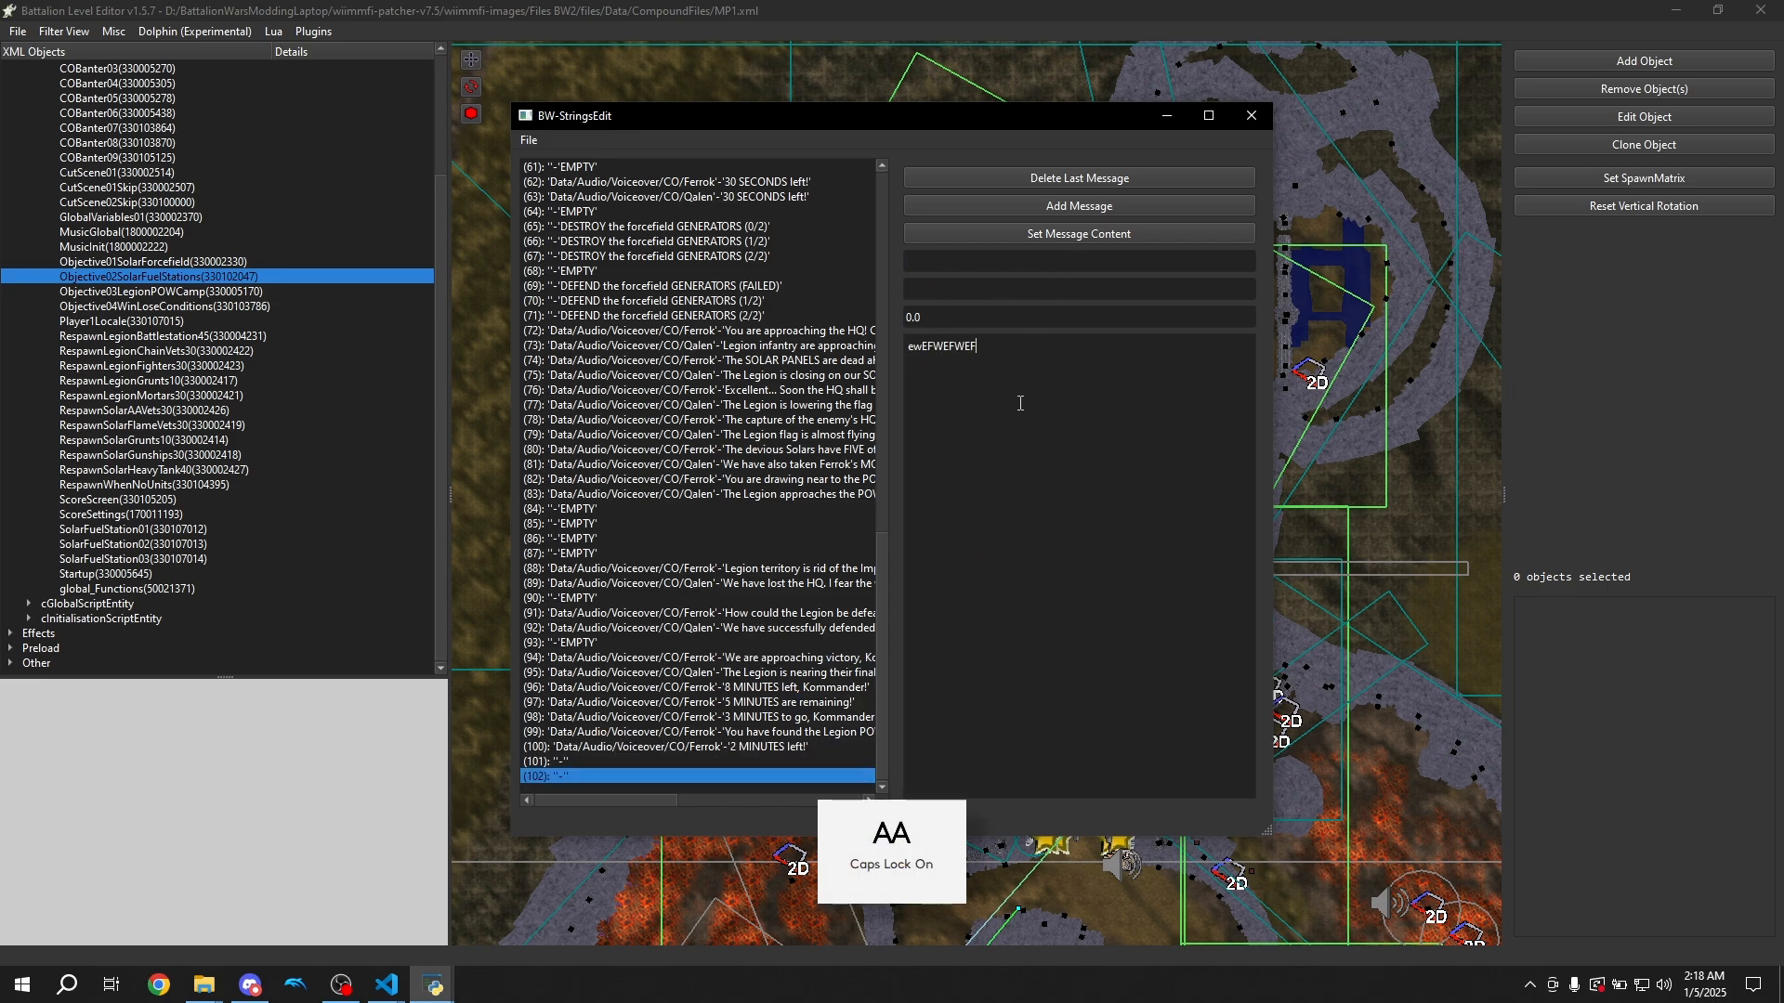
pyautogui.press('capslock')
pyautogui.click(1065, 232)
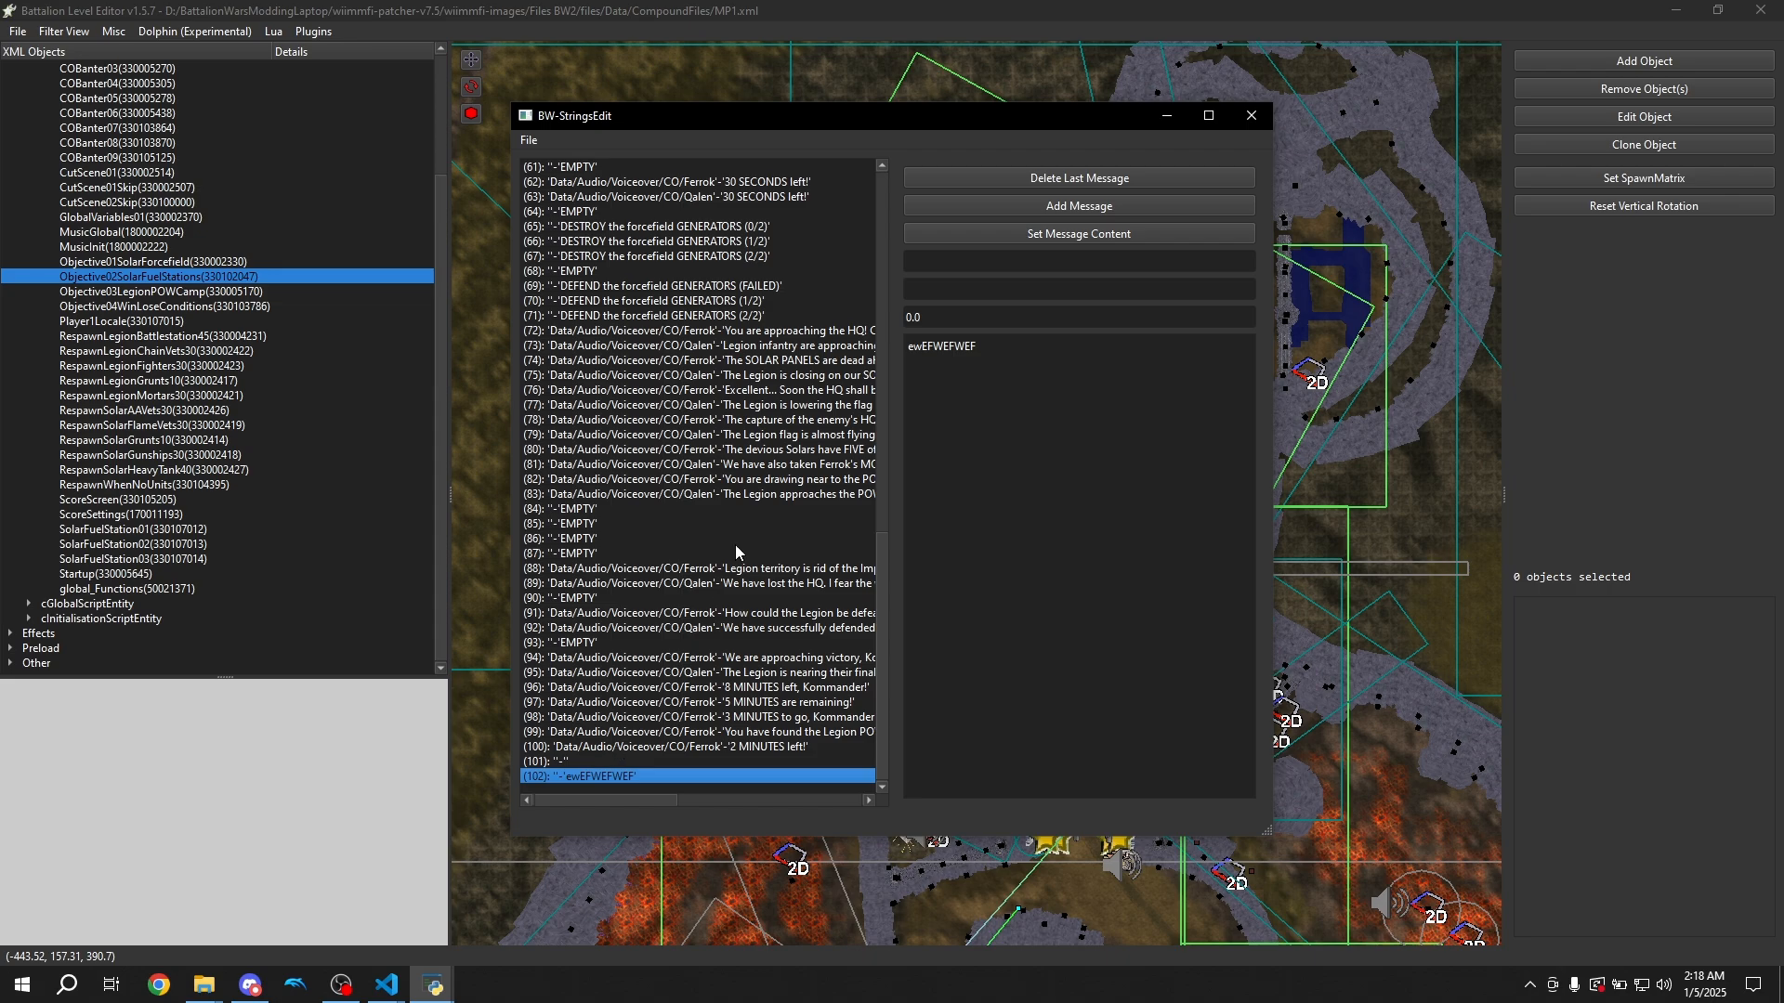
# Delete the last message, number 102, and look back through the list to its beginning
pyautogui.scroll(5, 871, 447)
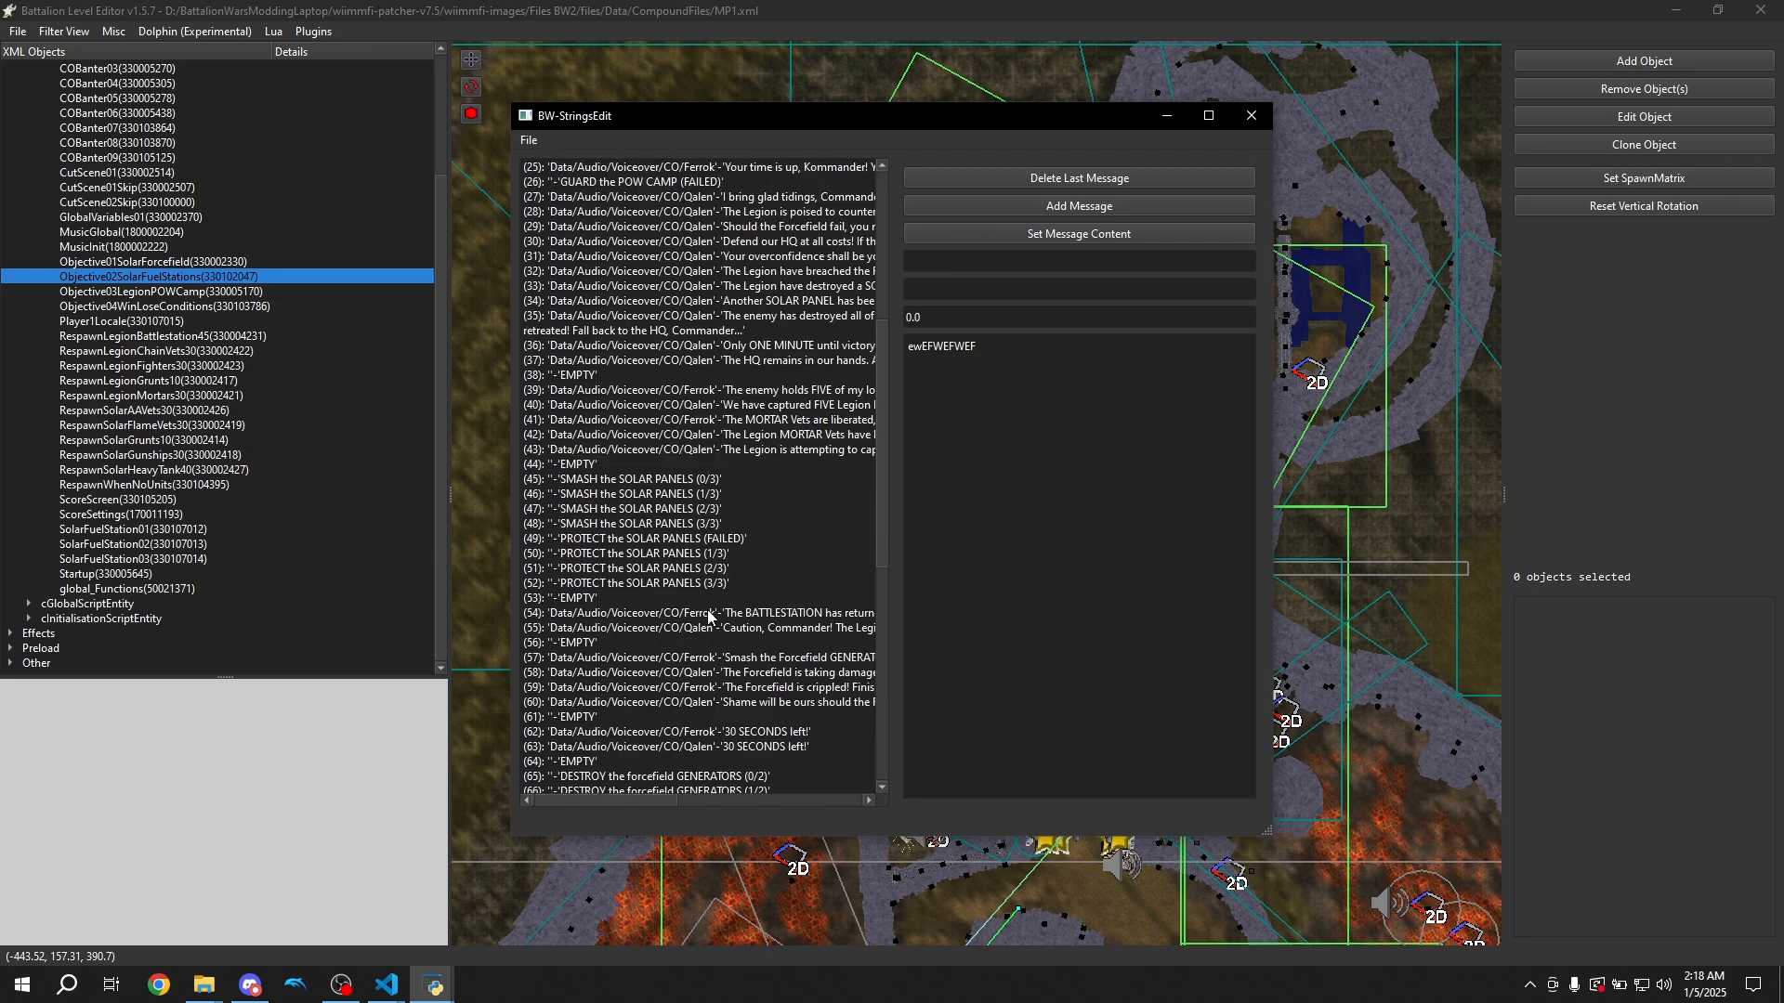
pyautogui.click(1046, 178)
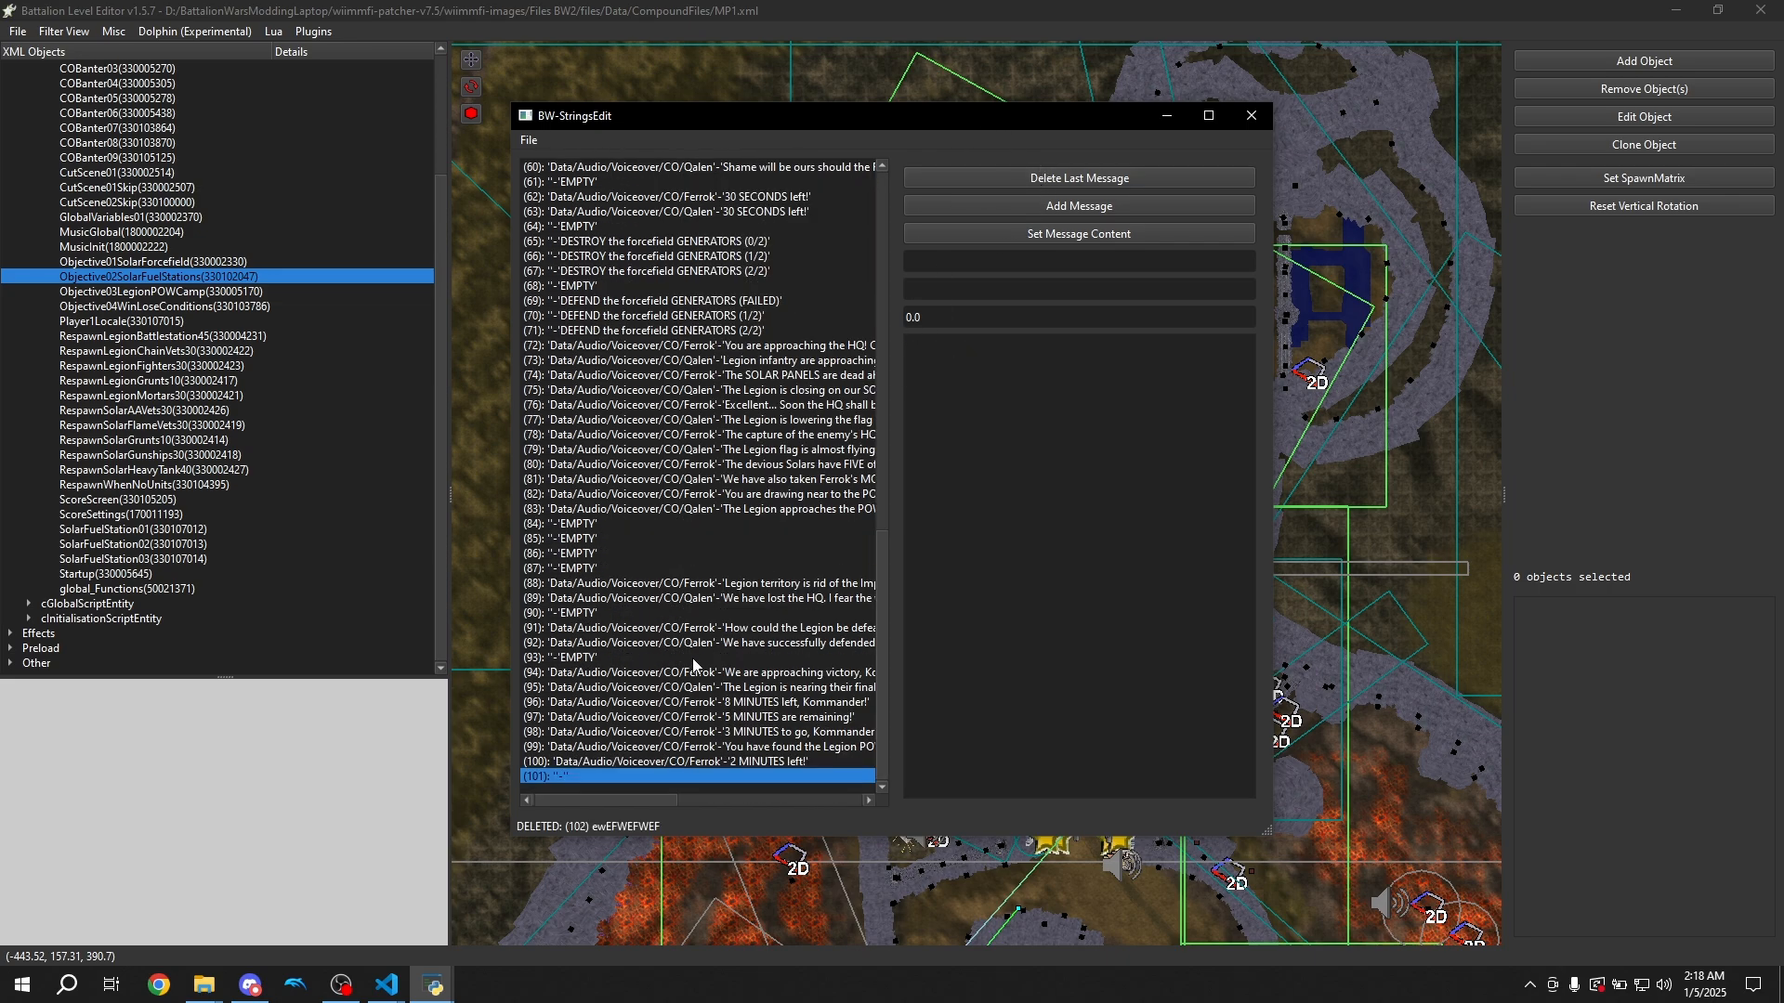
pyautogui.scroll(7, 627, 522)
pyautogui.scroll(6, 626, 522)
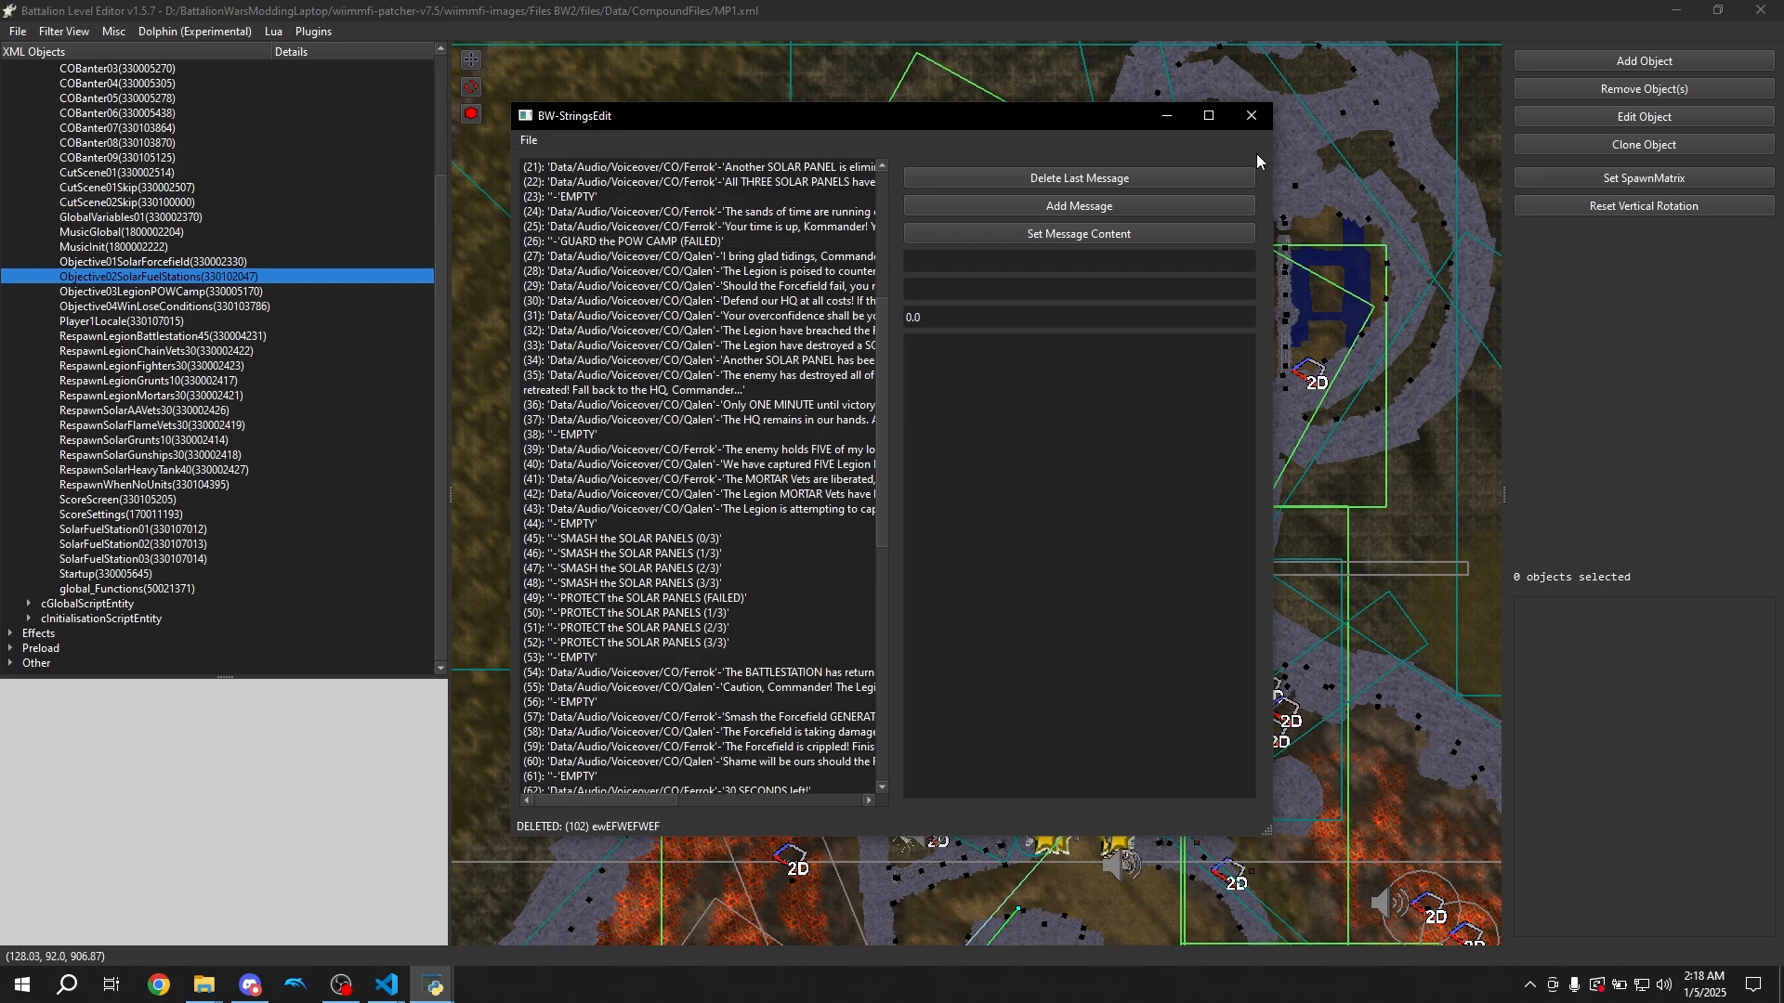
pyautogui.scroll(7, 627, 277)
# Browse the string files available for loading, cancel without choosing one, and close the Strings Editor
pyautogui.click(529, 139)
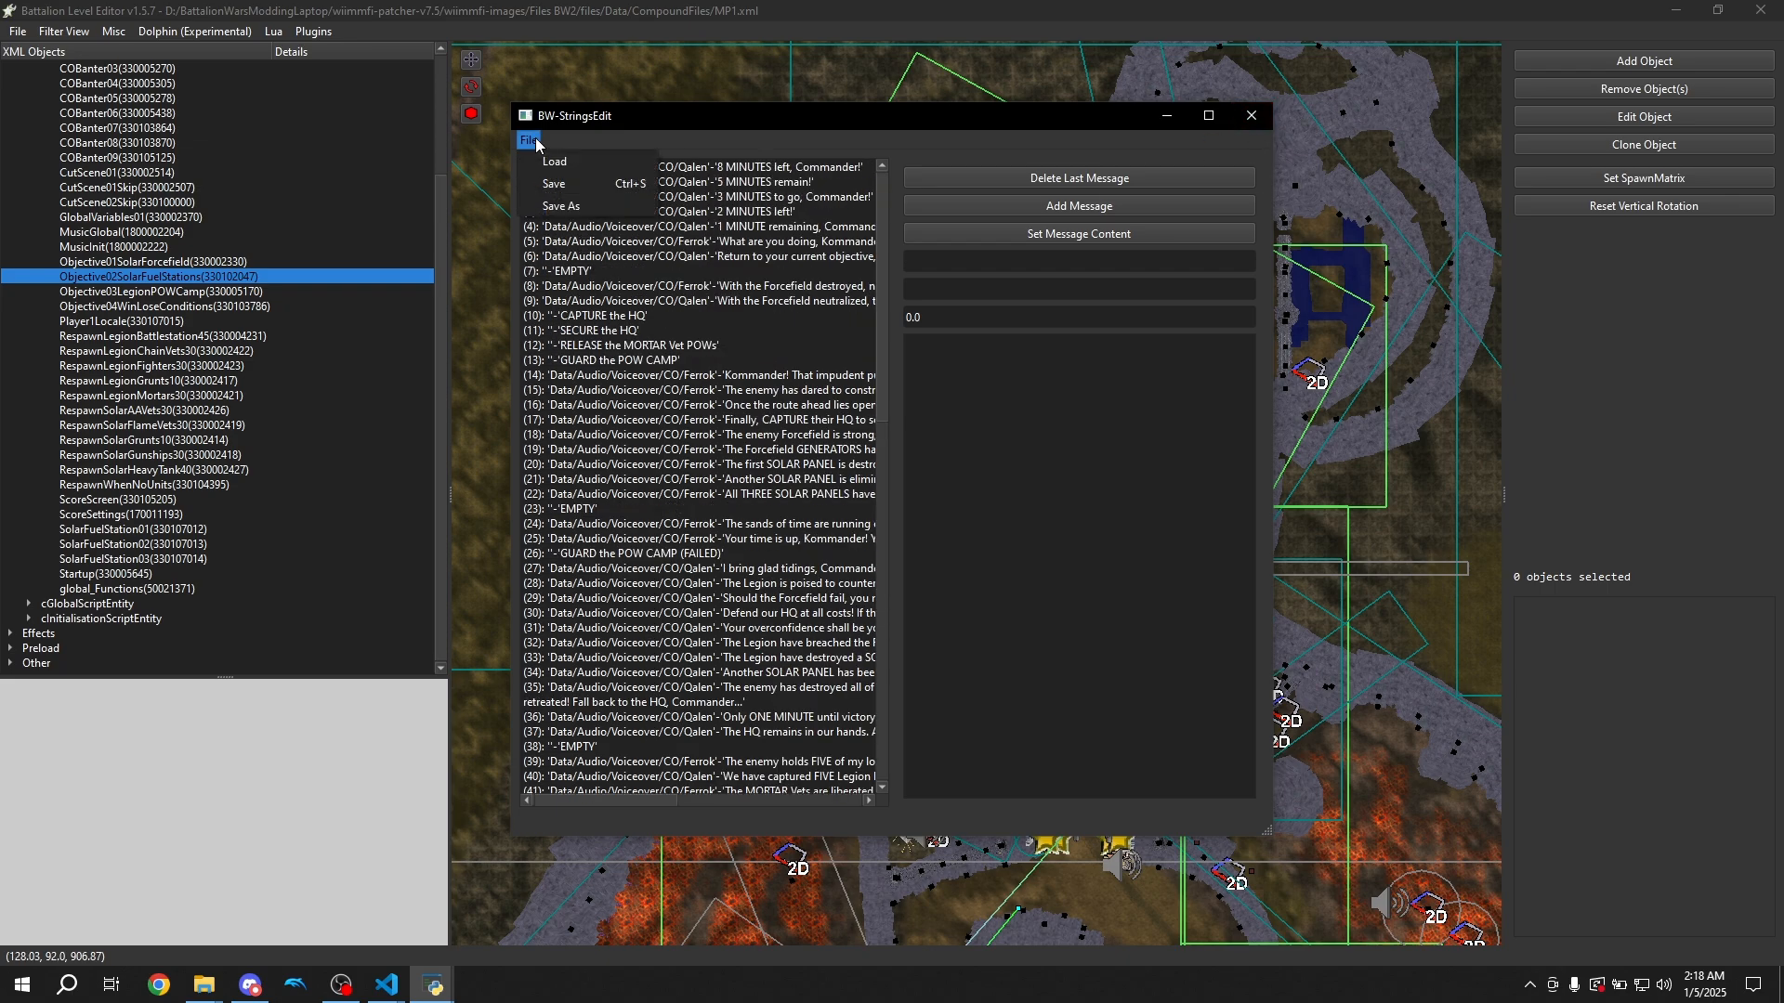
pyautogui.click(552, 168)
pyautogui.scroll(-5, 790, 539)
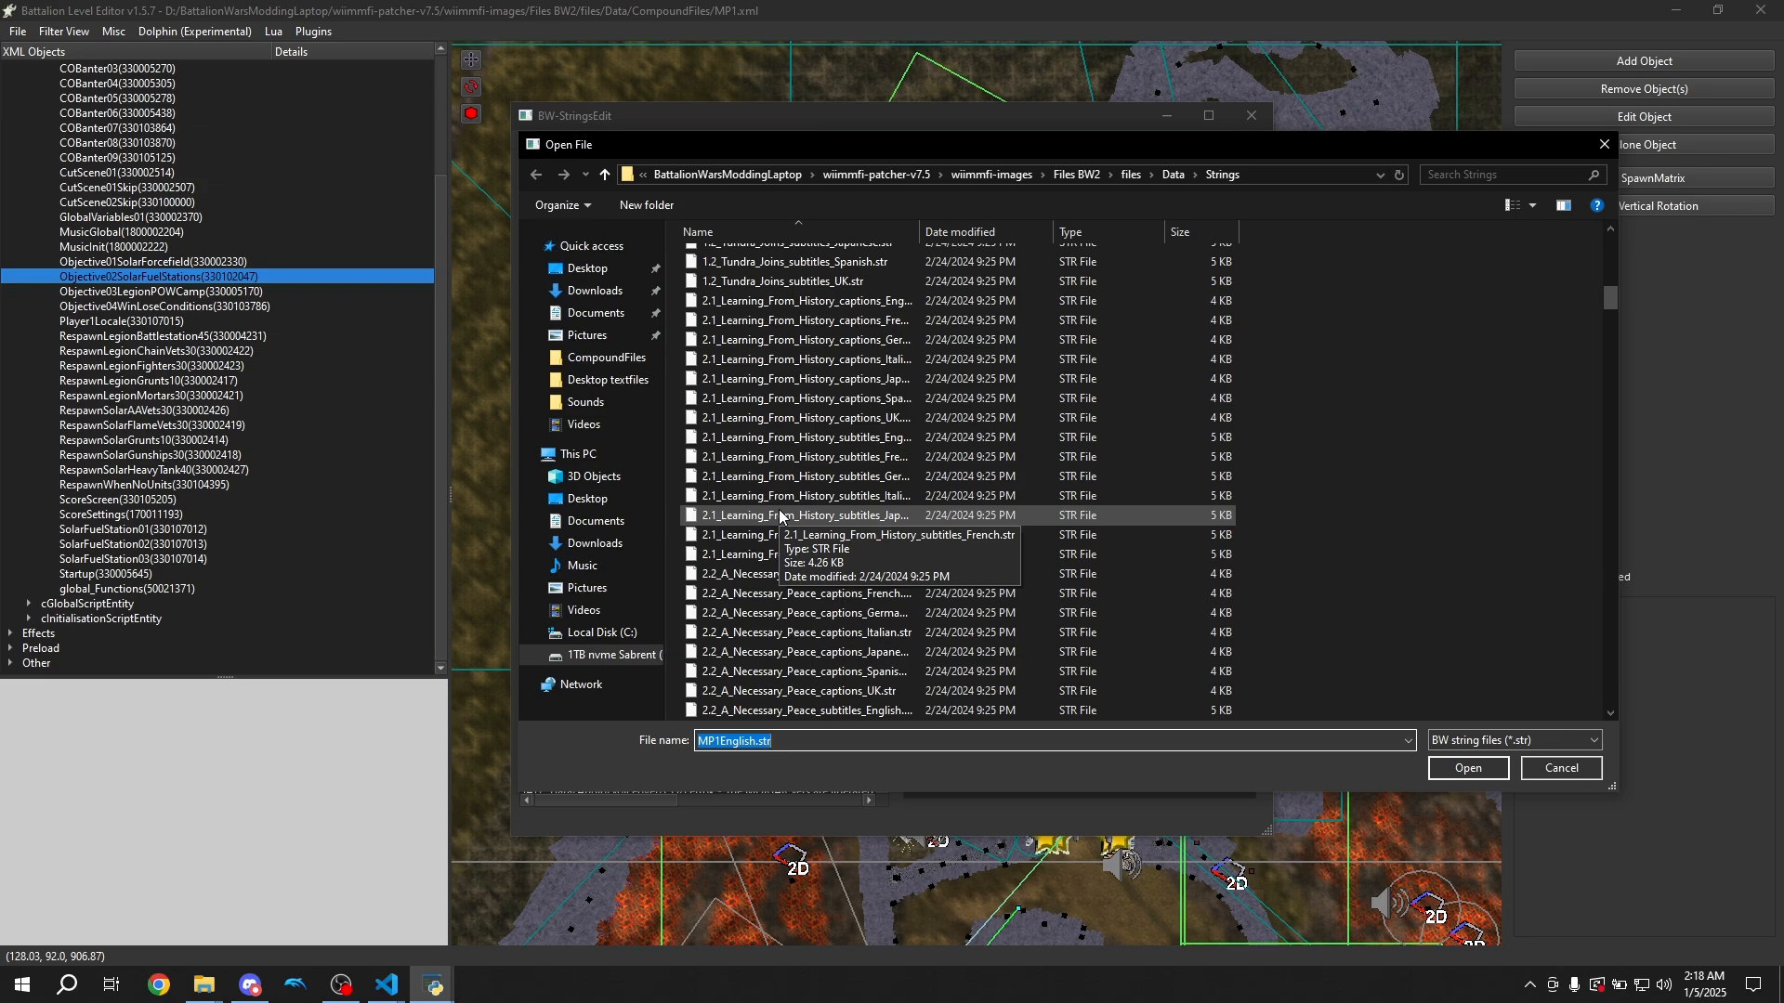
pyautogui.scroll(-20, 818, 493)
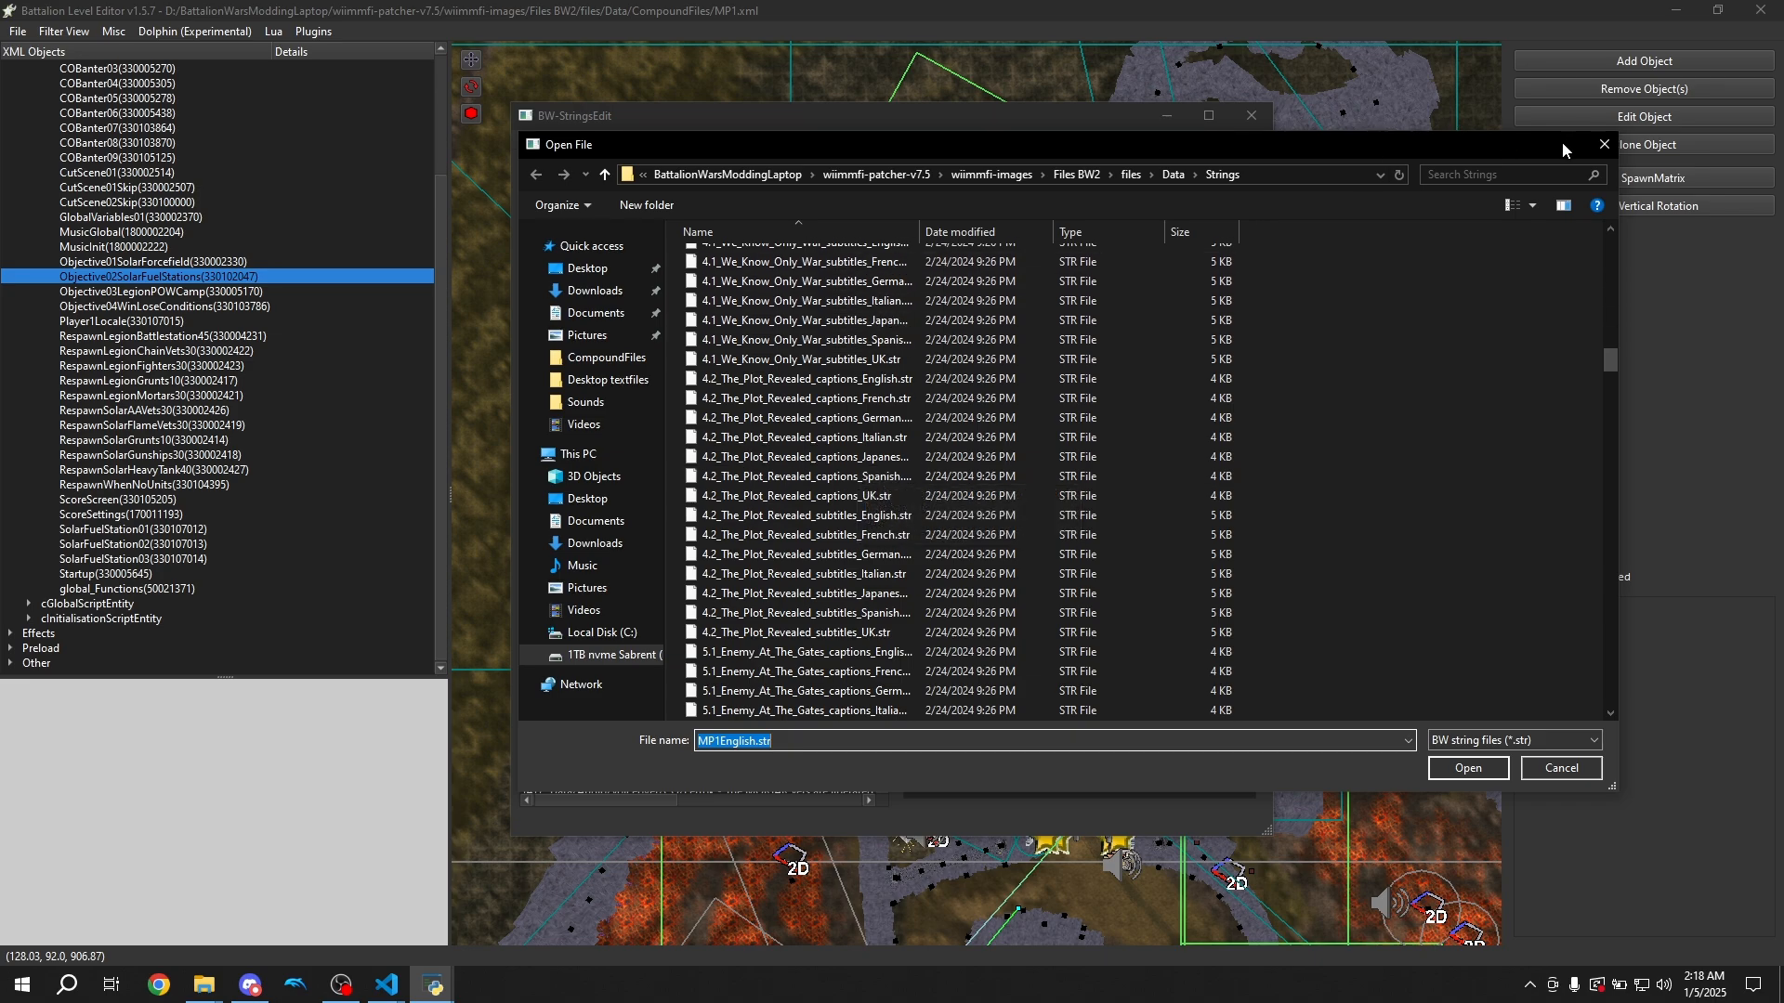
pyautogui.click(1596, 145)
pyautogui.click(1250, 115)
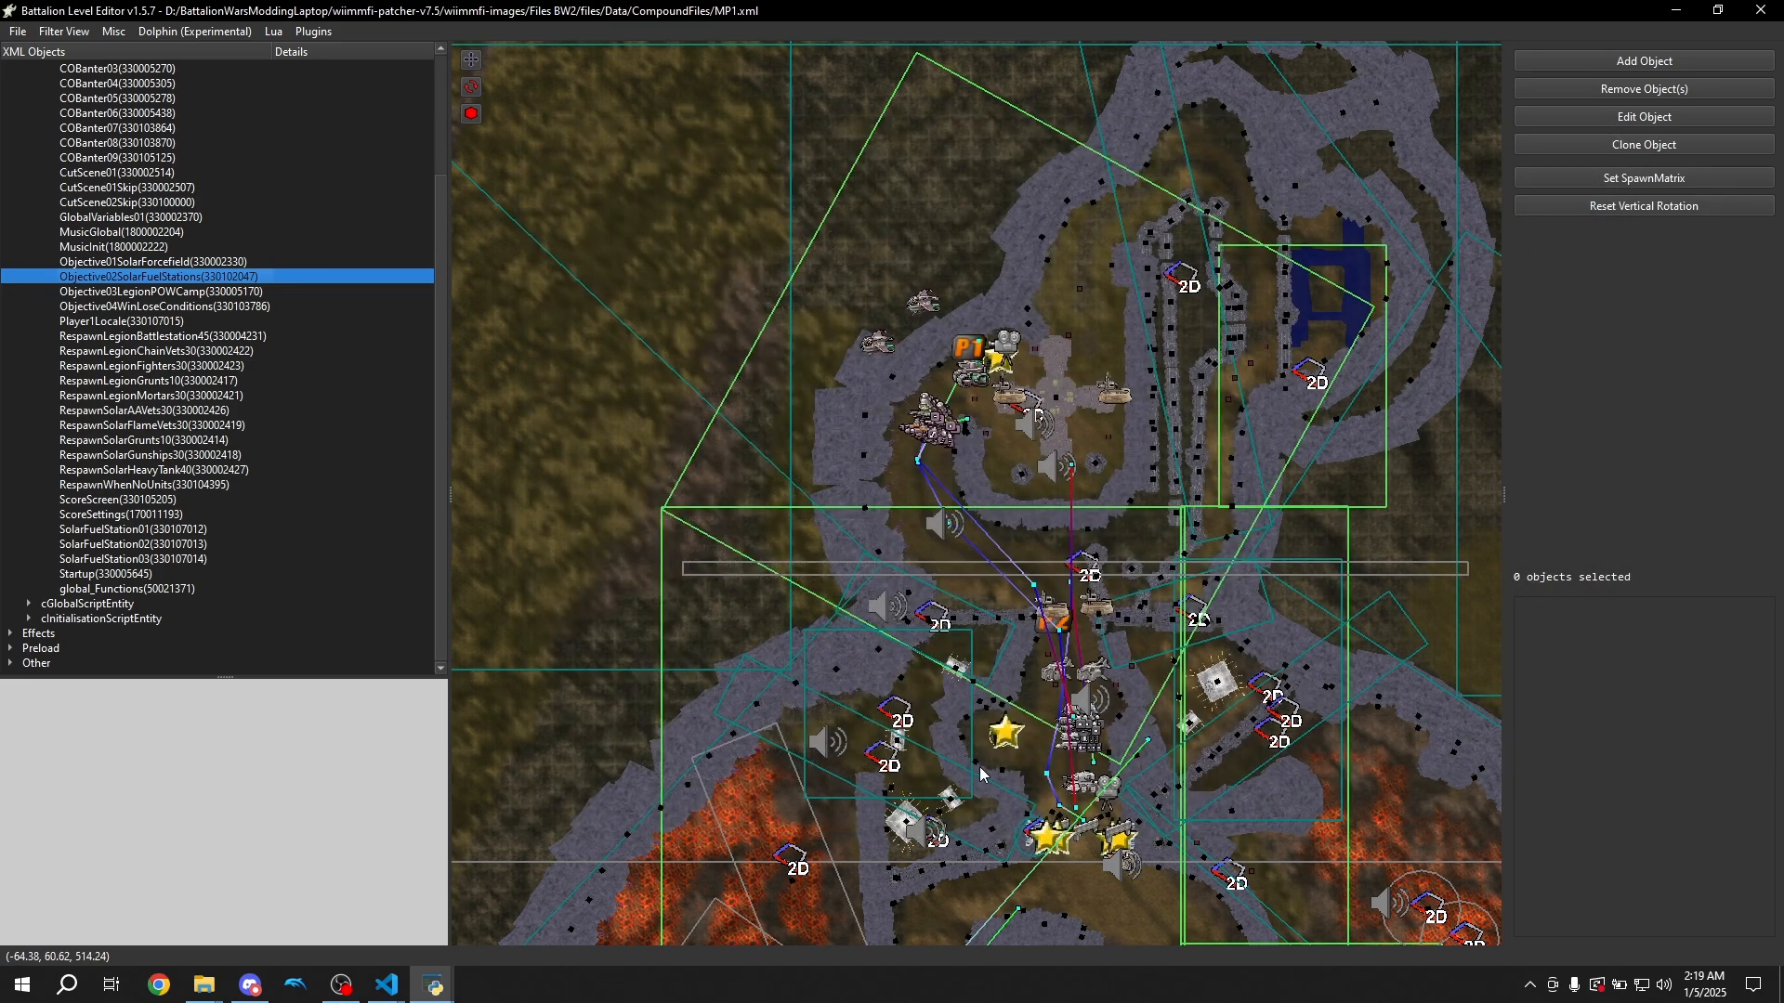
# Select the LegionChainVet01 troop at the lower end of the Legion squad on the map
pyautogui.scroll(5, 912, 497)
pyautogui.scroll(3, 913, 497)
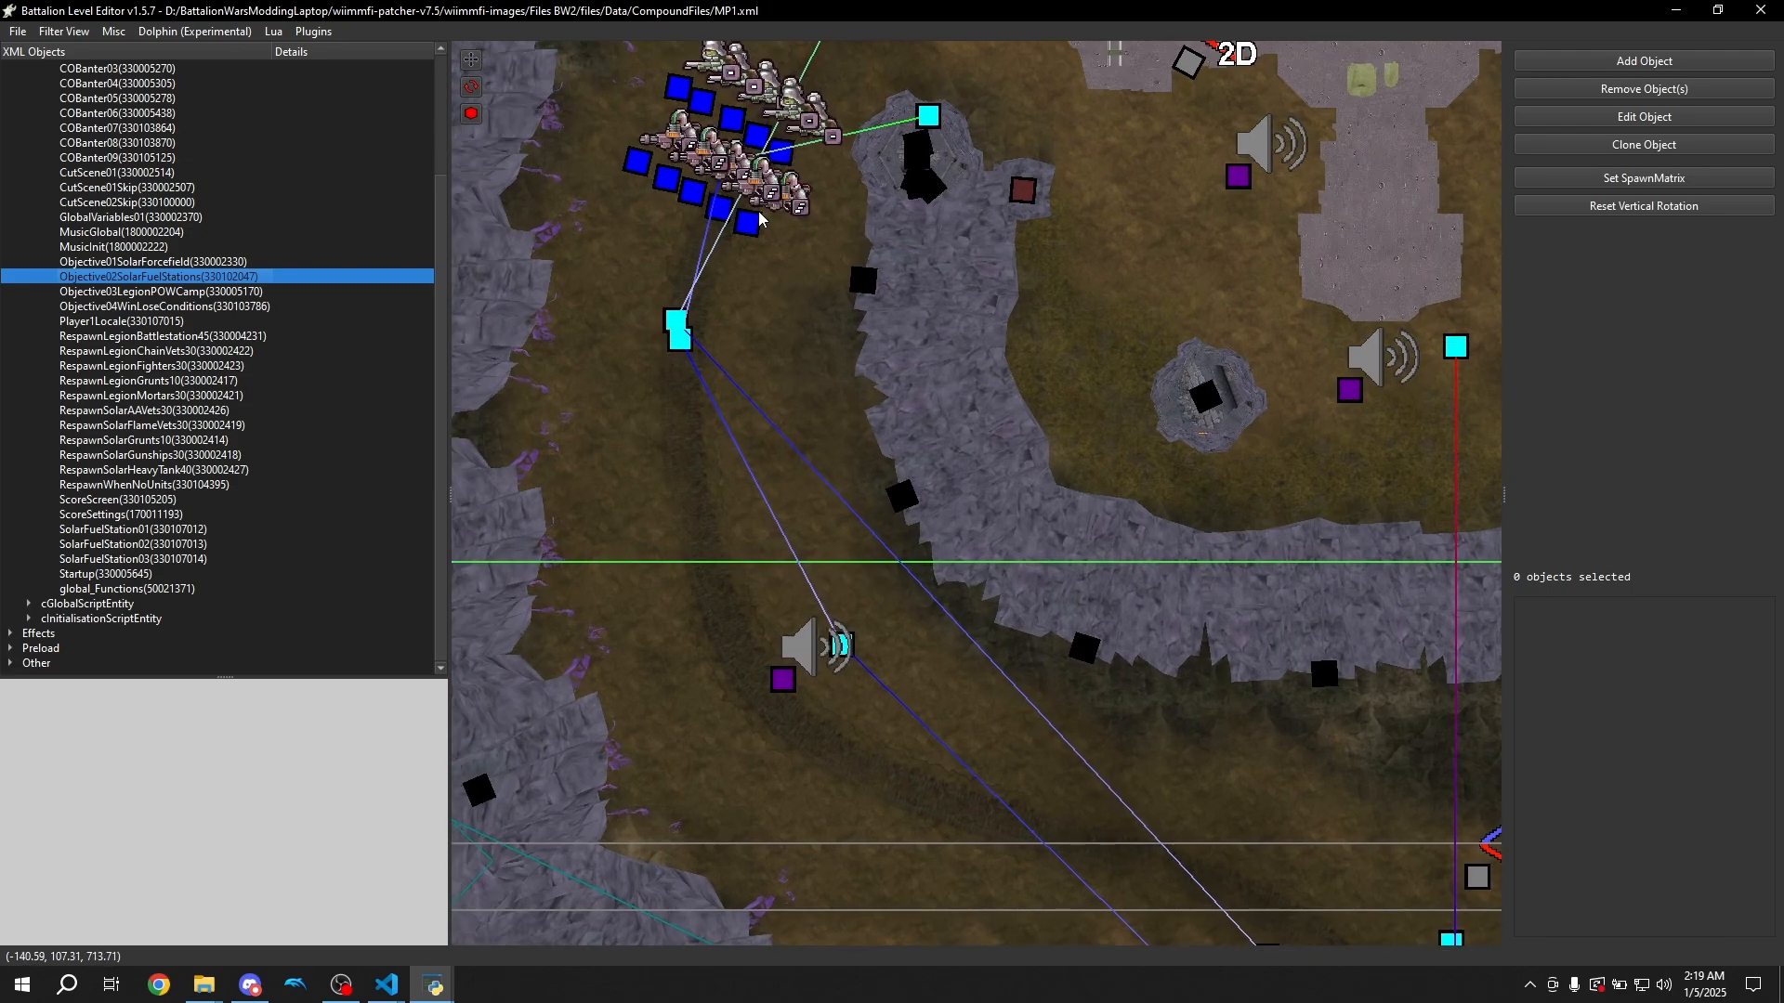
pyautogui.click(747, 223)
pyautogui.scroll(1, 854, 563)
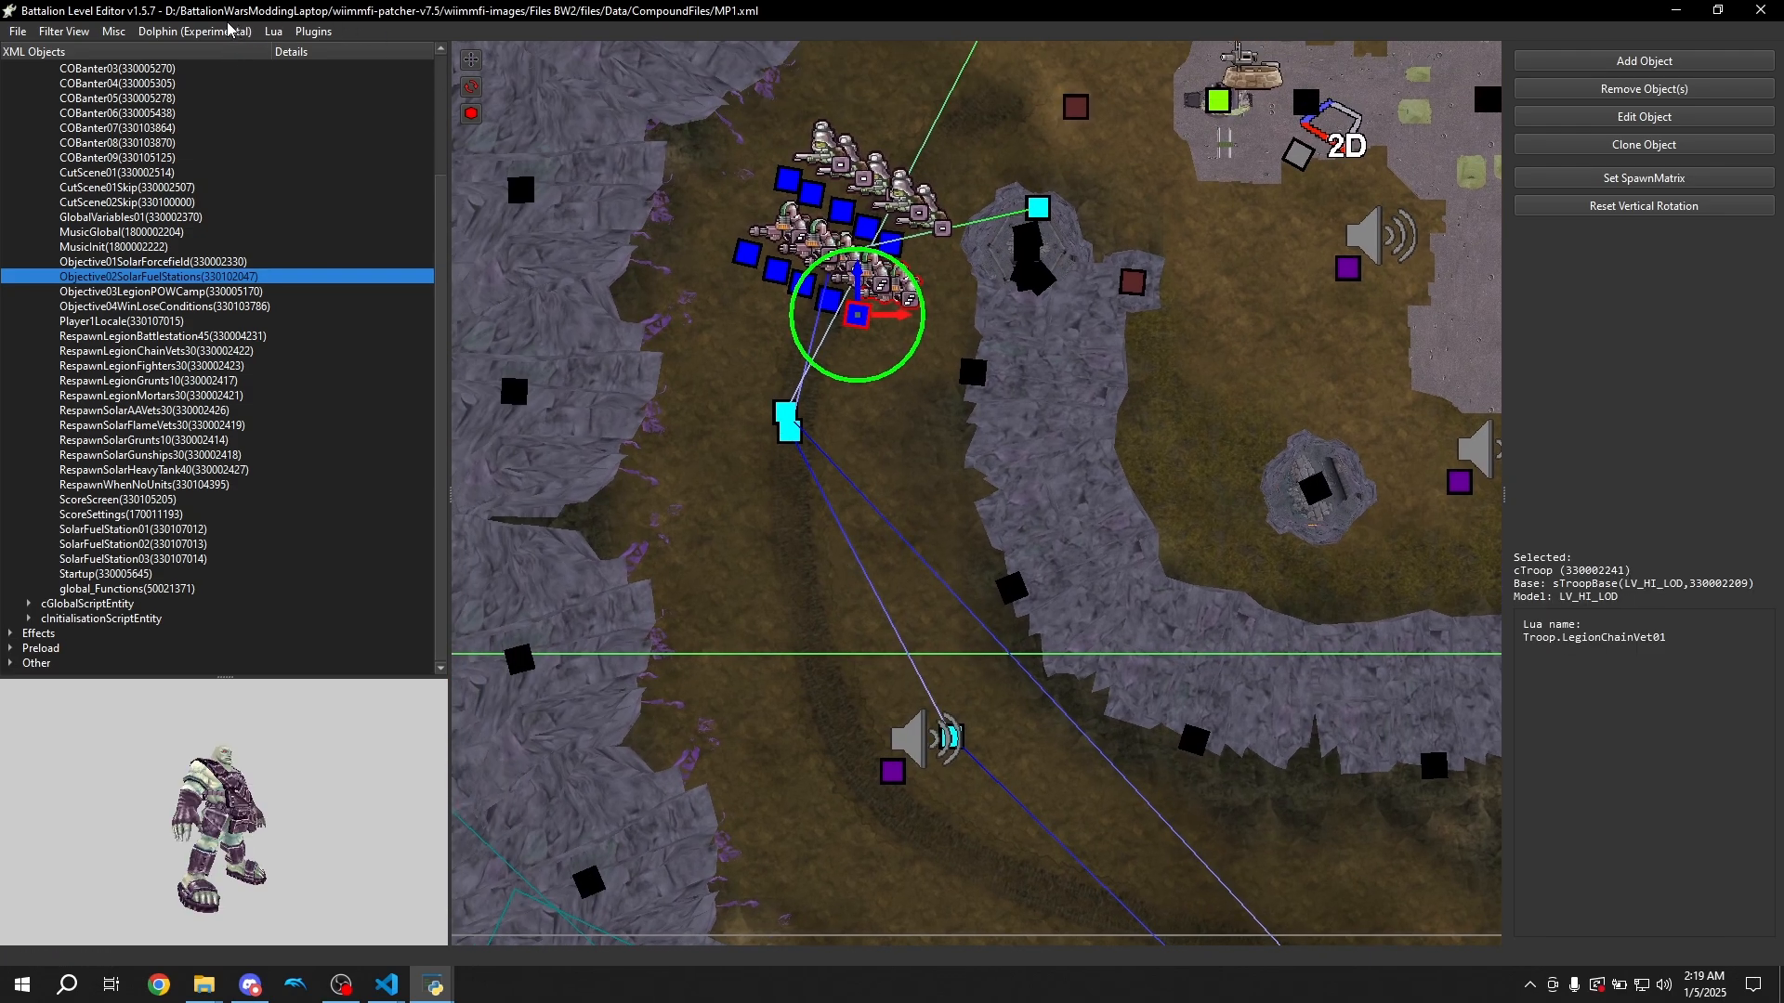
# Switch to the 3D view and bring the camera close to the selected chain vet troop
pyautogui.click(113, 31)
pyautogui.click(140, 101)
pyautogui.moveTo(962, 327); pyautogui.dragTo(1022, 437, button='right')
pyautogui.press('w')
pyautogui.press('w')
pyautogui.press('w')
pyautogui.press('q')
pyautogui.press('d')
pyautogui.press('w')
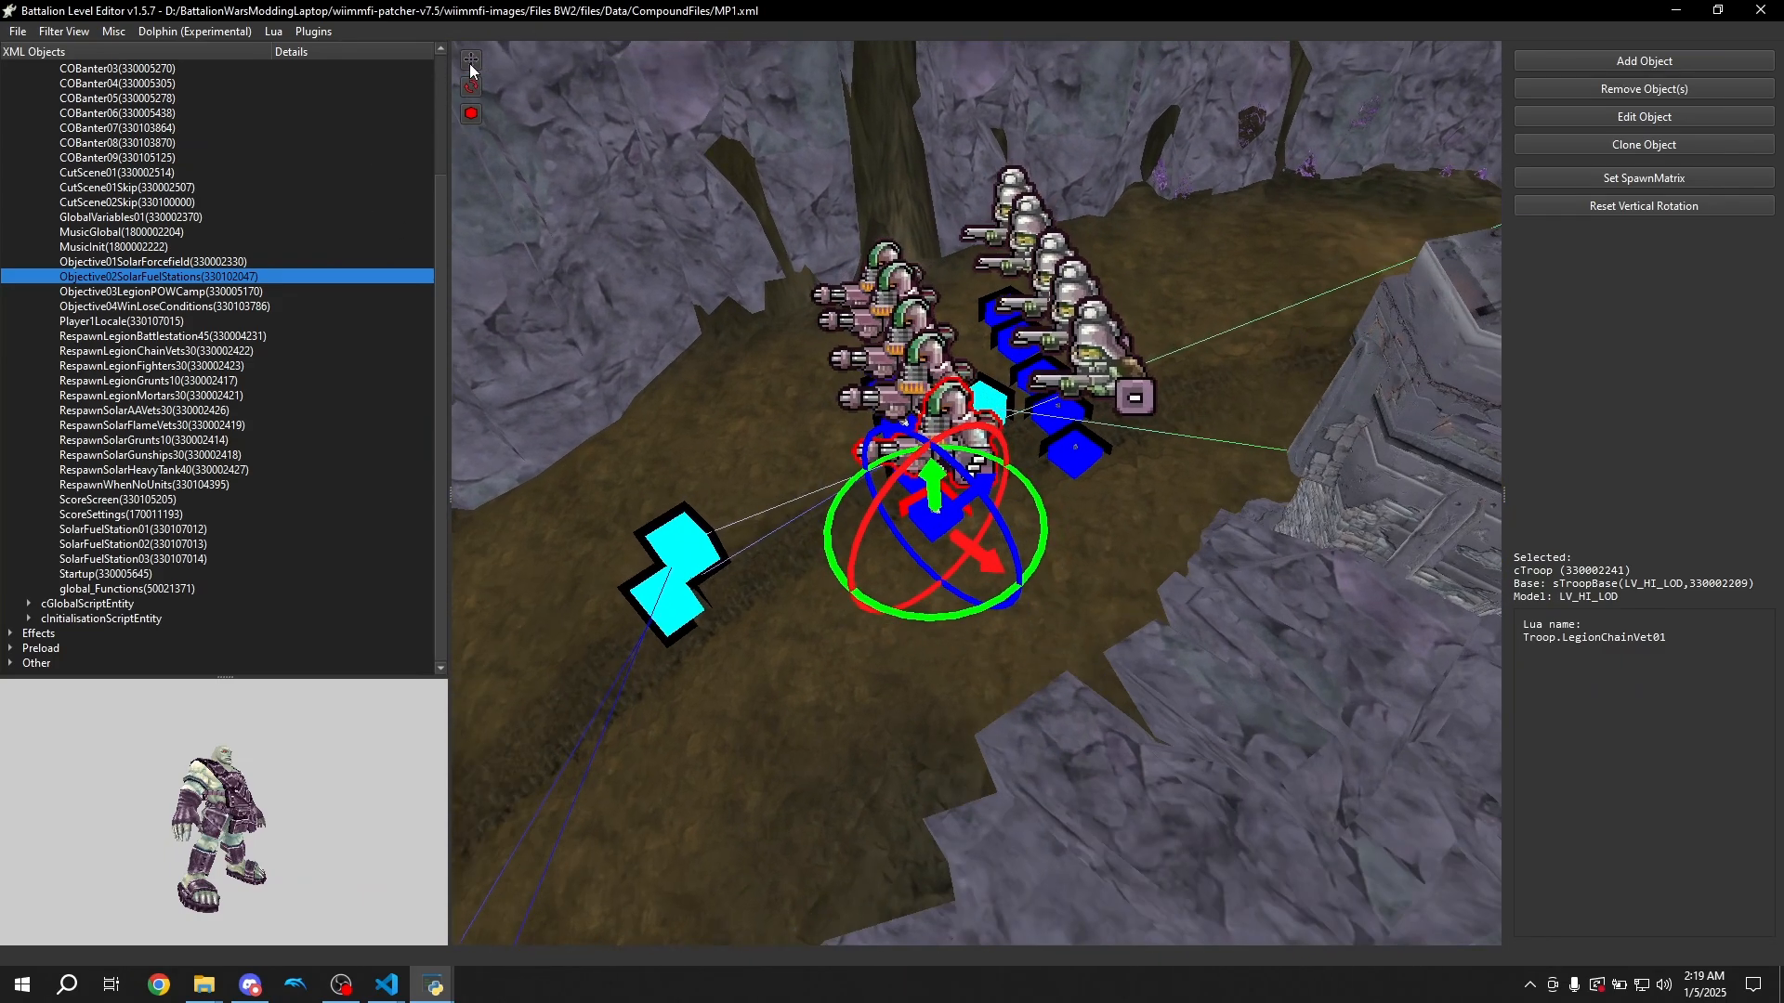
# Turn the move arrows of the selected troop's gizmo off and back on
pyautogui.click(470, 63)
pyautogui.press('s')
pyautogui.press('w')
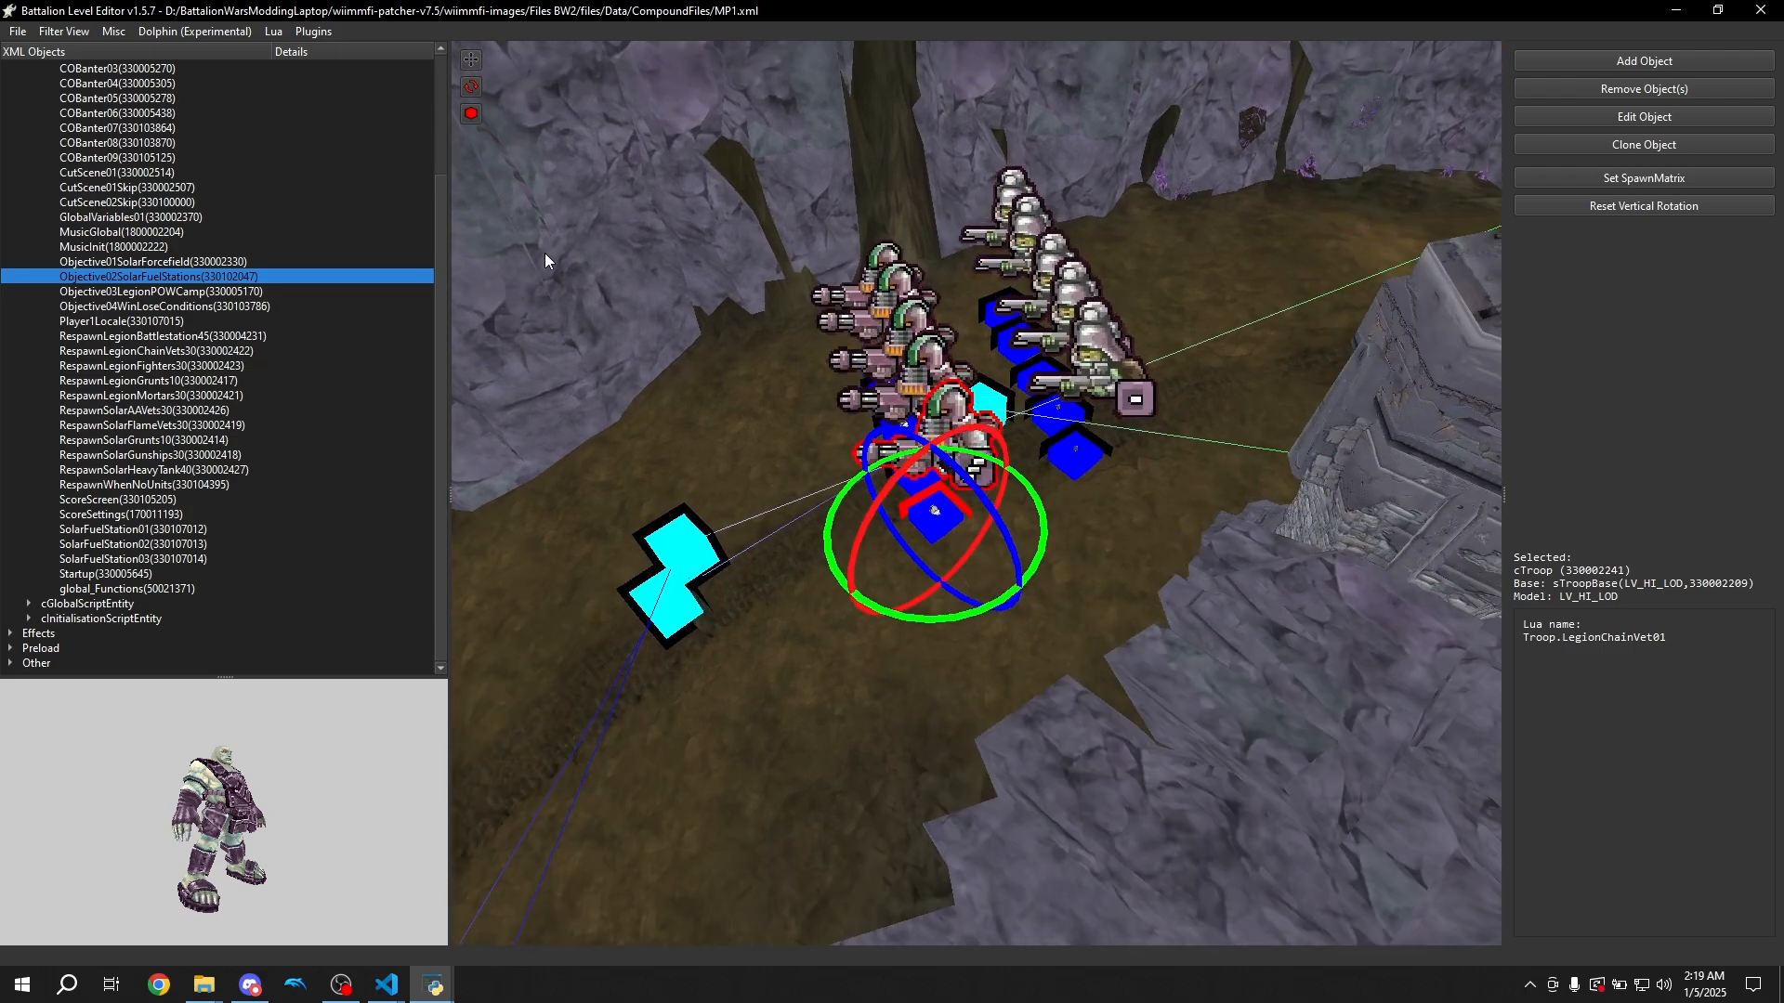
pyautogui.click(472, 60)
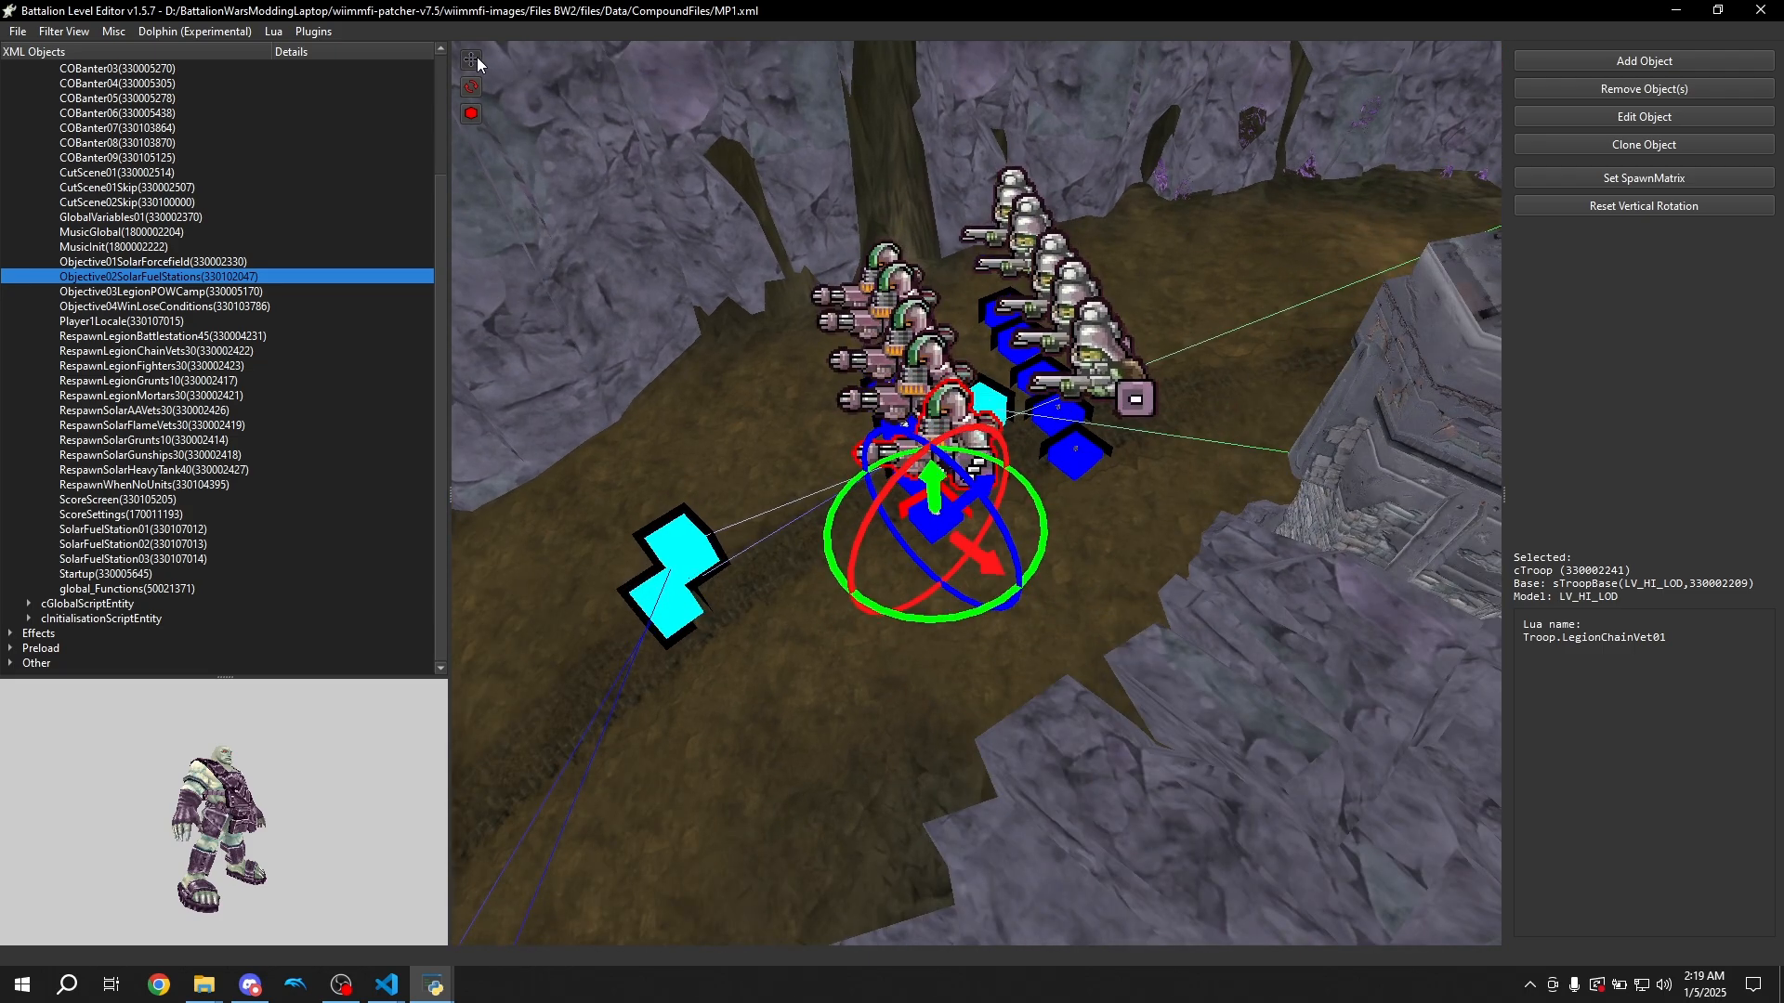
# Hide the gizmo's move arrows and rotation rings, trying a rotation of the selected troop in between
pyautogui.click(474, 62)
pyautogui.moveTo(977, 490); pyautogui.dragTo(1117, 493)
pyautogui.click(475, 93)
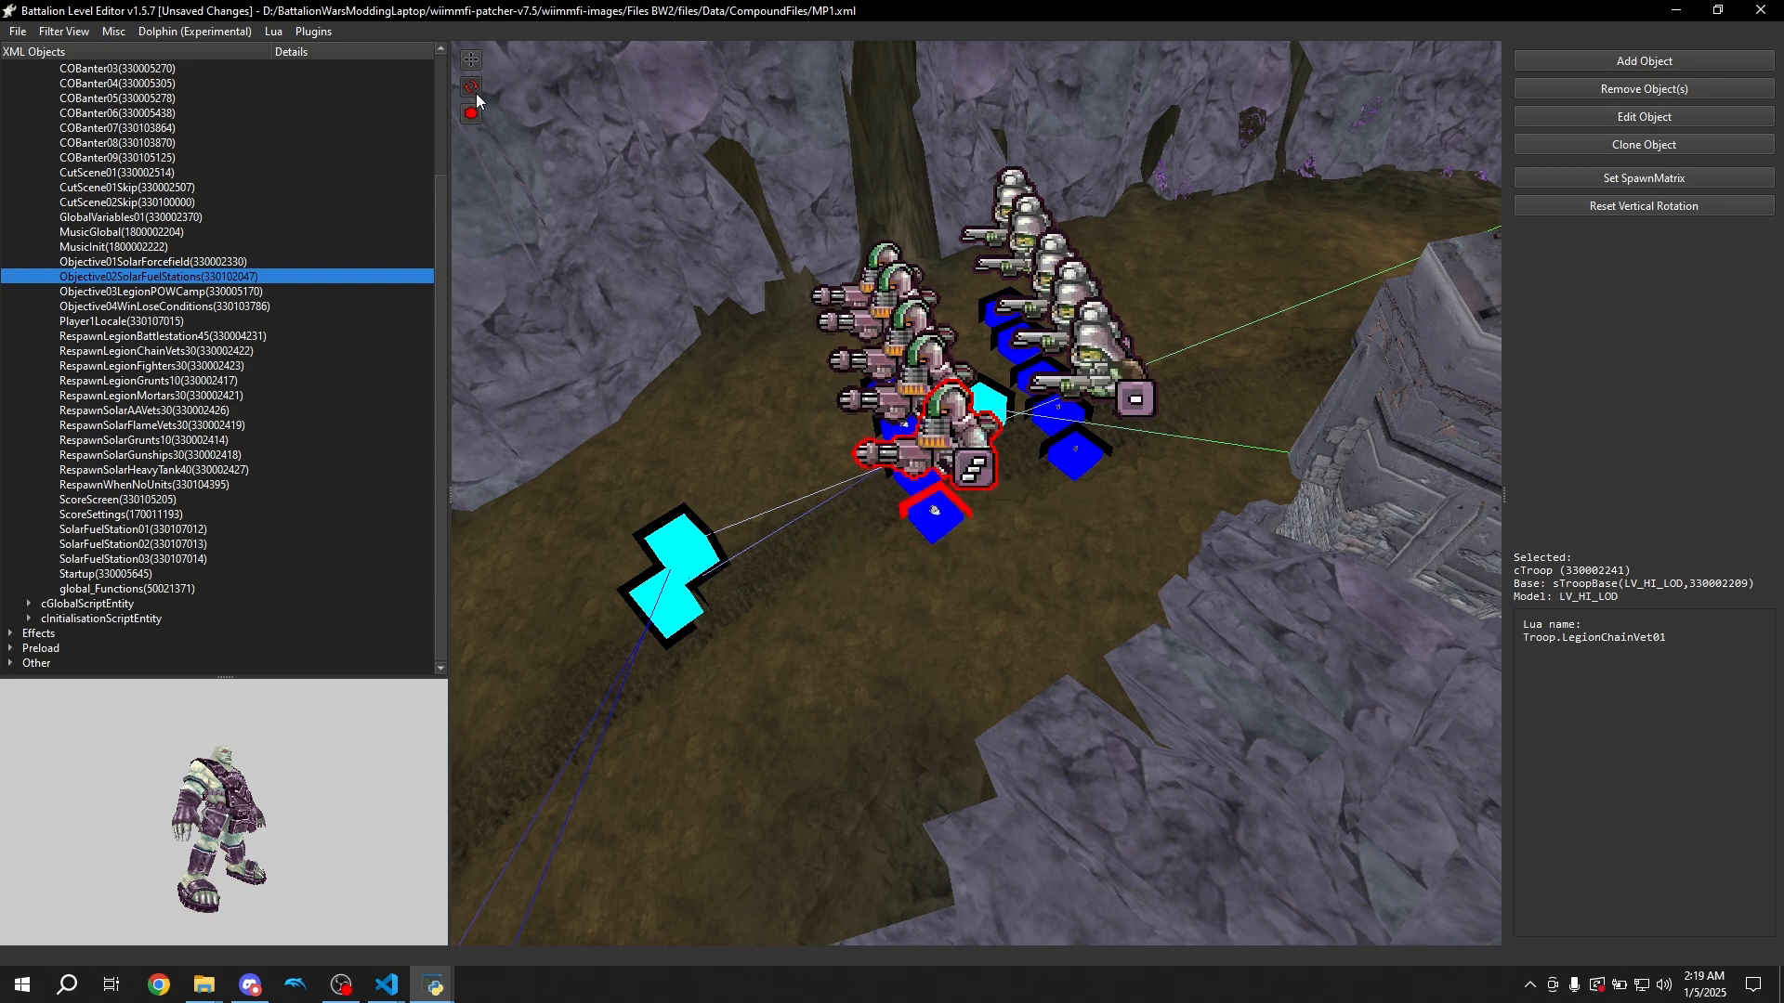
# Turn the gizmo's move arrows and rotation rings back on, raising the selected chain vet troop with the vertical arrow and rotating it with a ring
pyautogui.click(472, 60)
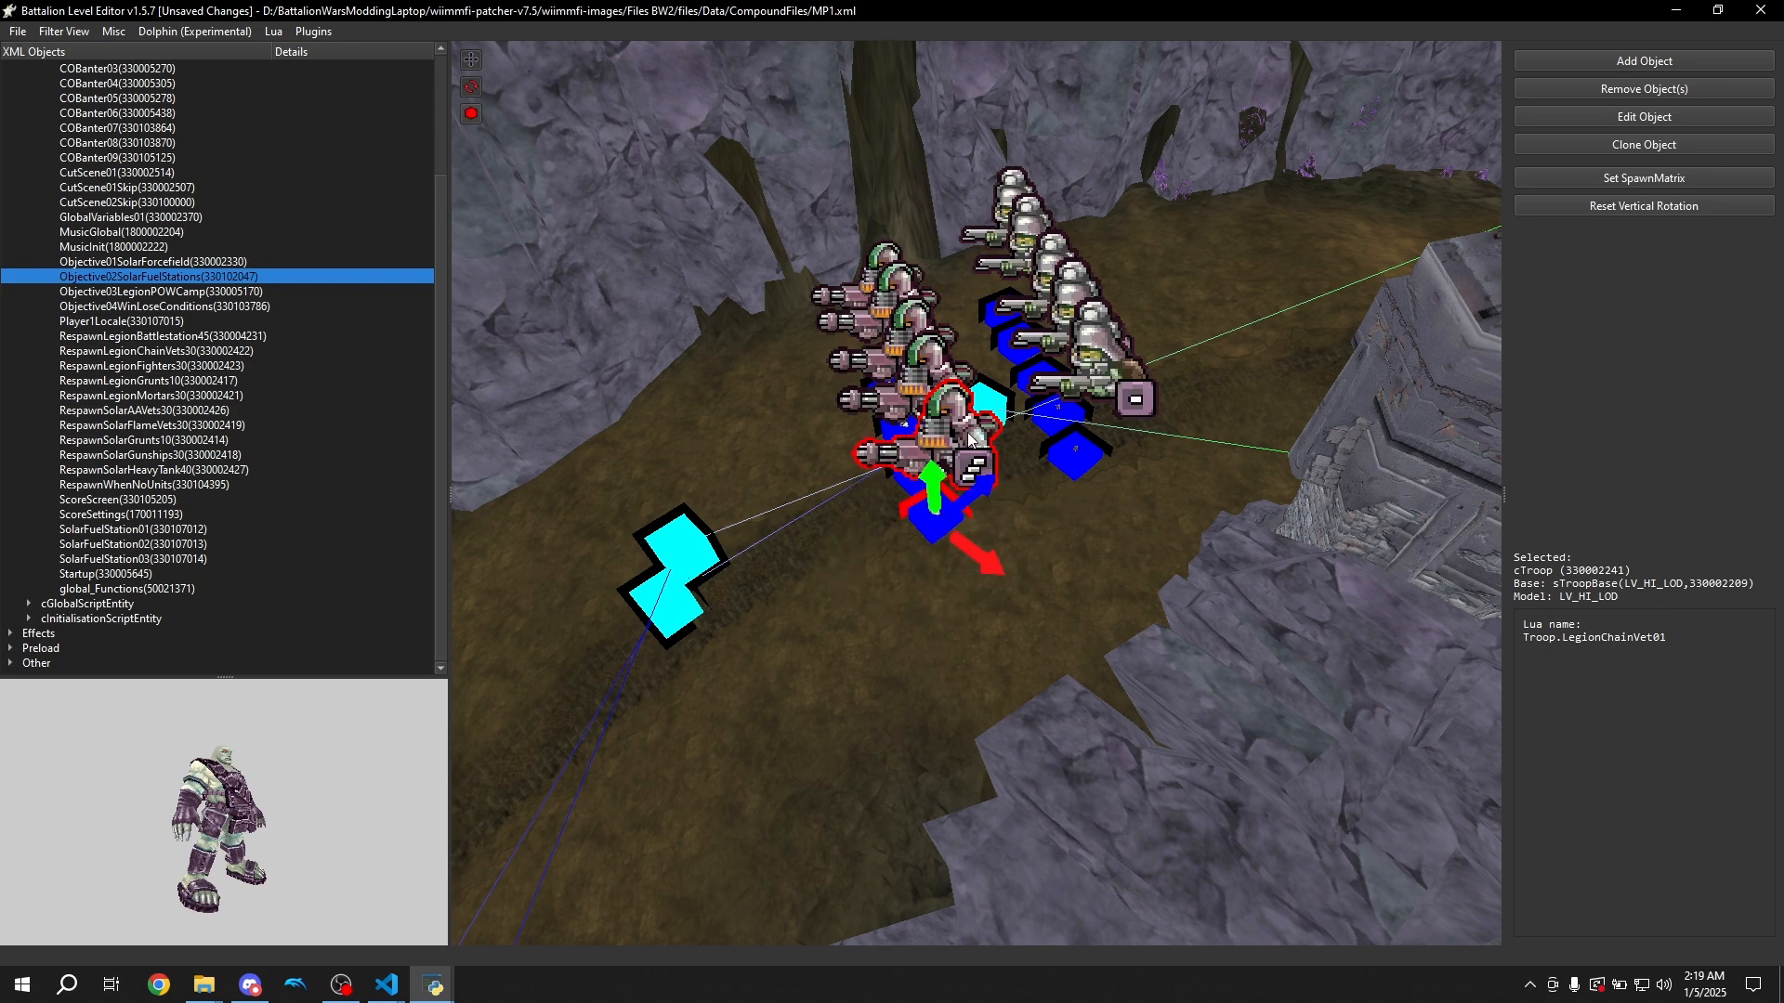
pyautogui.moveTo(932, 481); pyautogui.dragTo(732, 196)
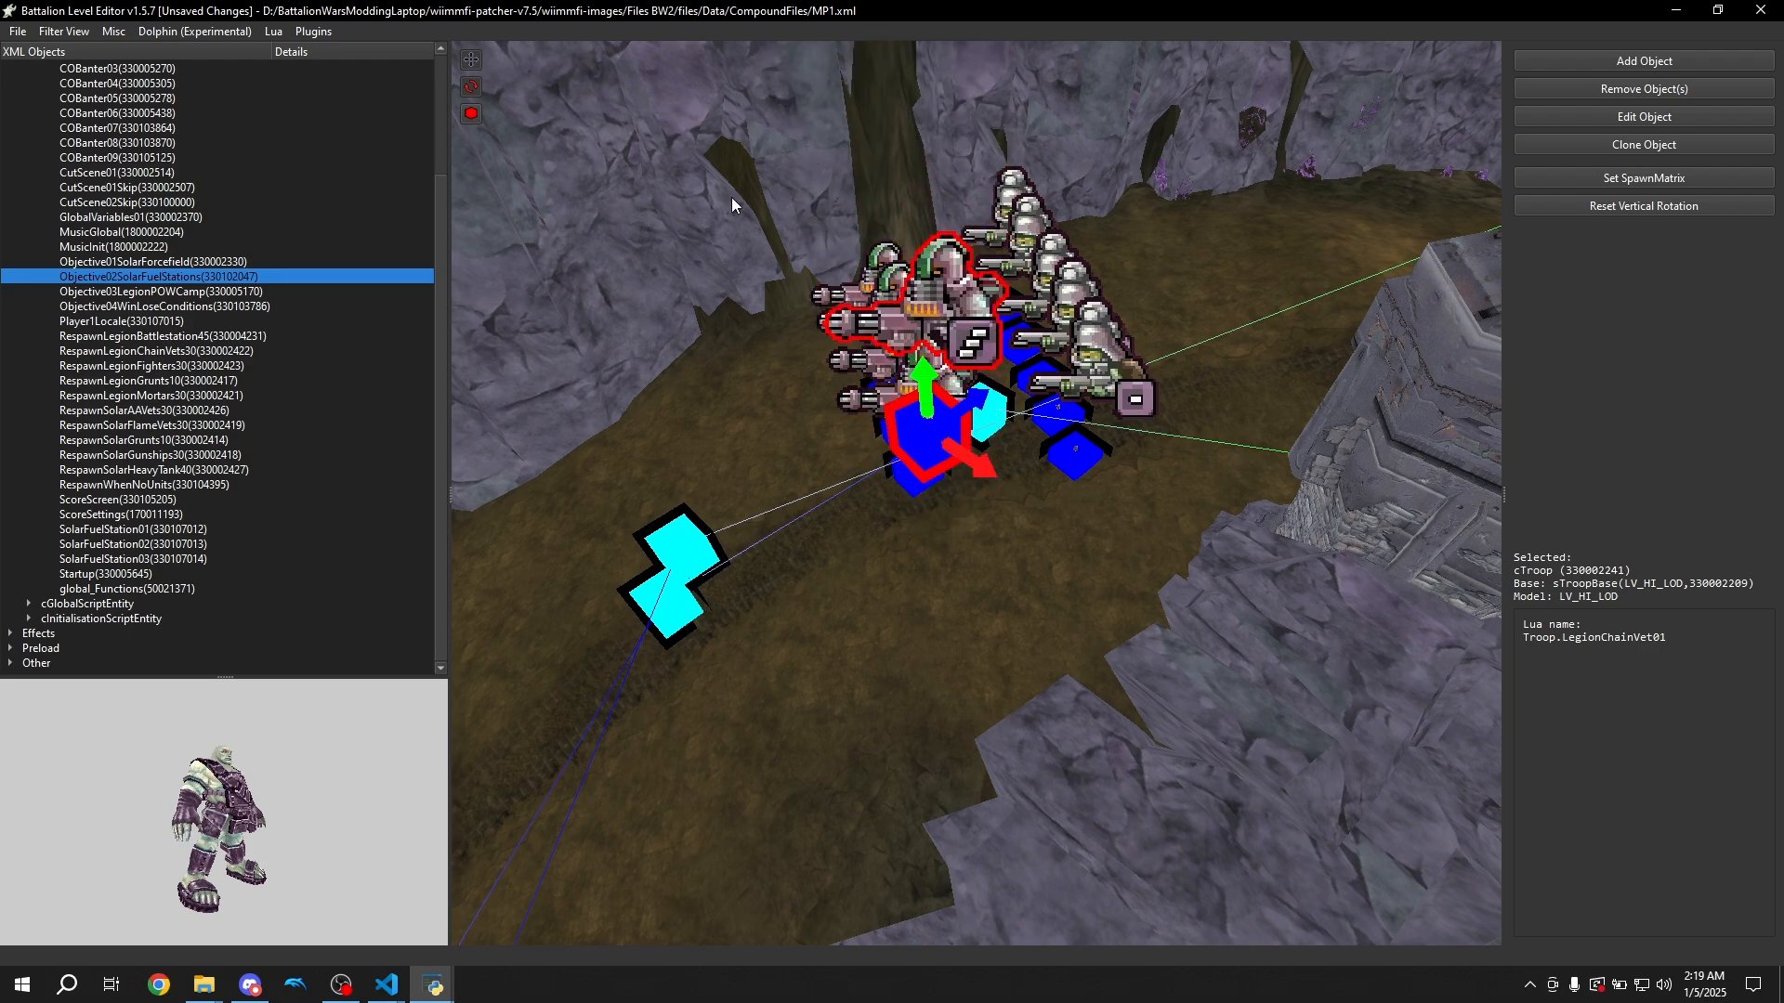
pyautogui.click(472, 90)
pyautogui.moveTo(864, 492); pyautogui.dragTo(906, 231, button='right')
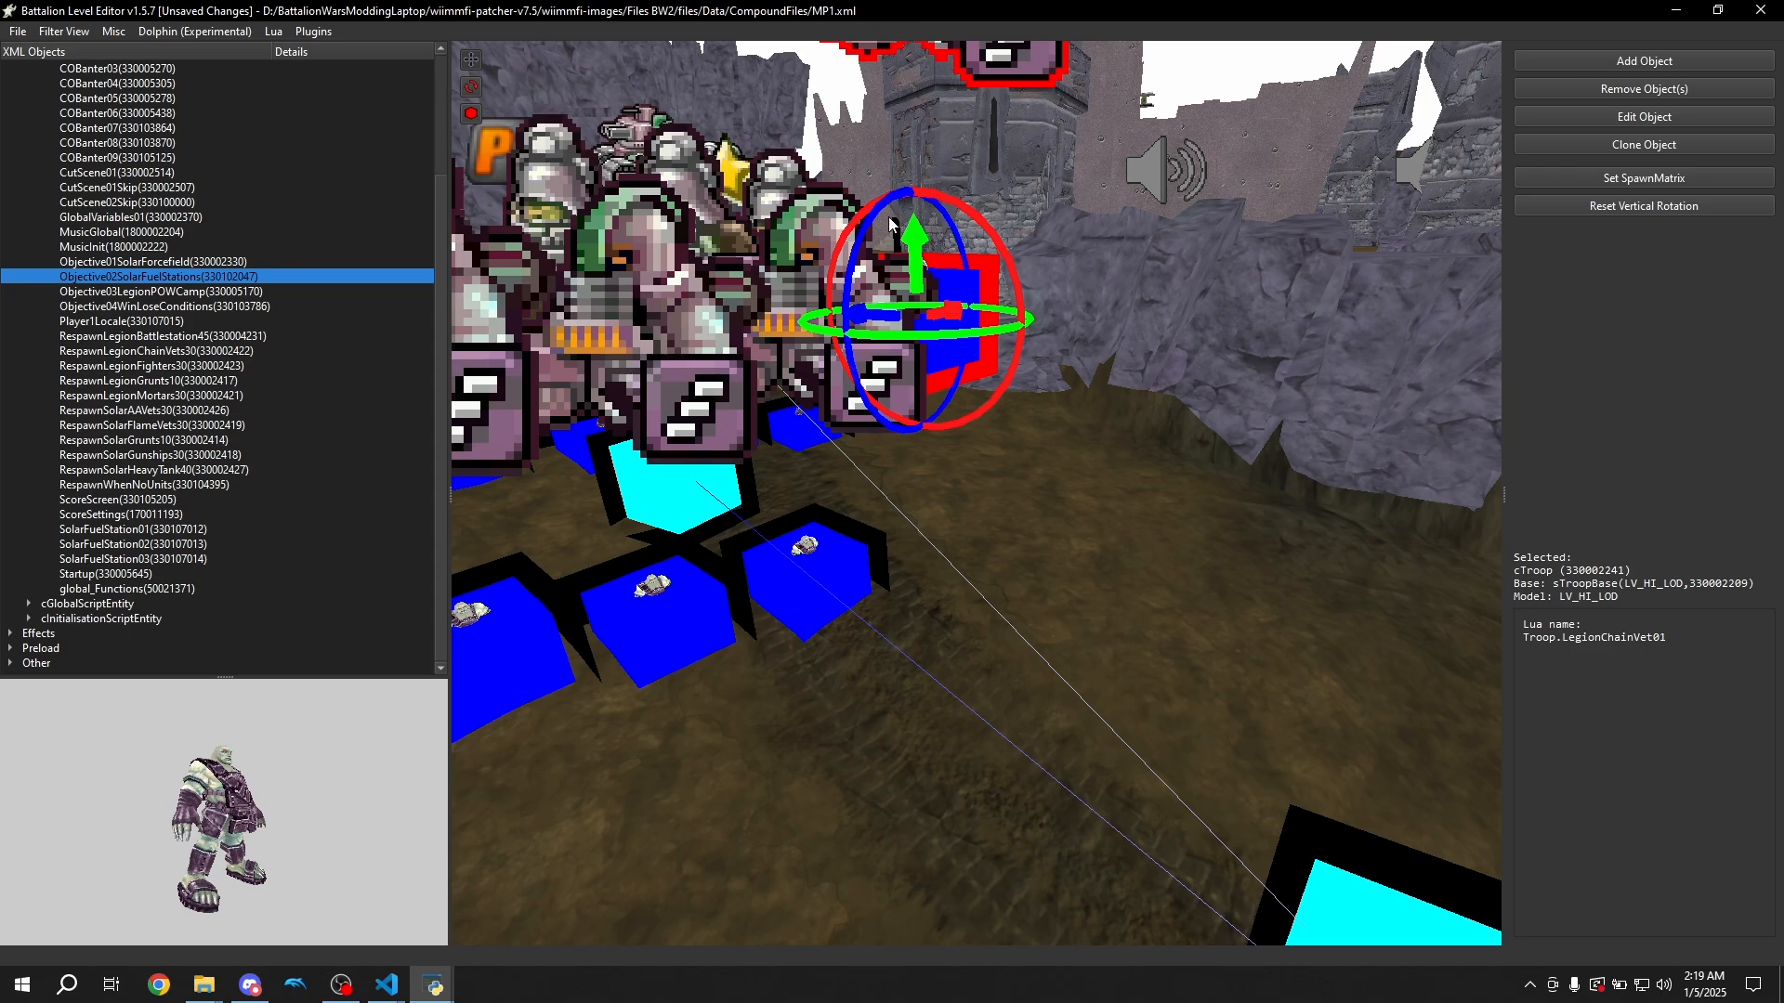
pyautogui.moveTo(890, 223); pyautogui.dragTo(949, 243)
# Select the C4SMWALL20M_A_H destroyable object beside the troops and look around the scene
pyautogui.click(1089, 591)
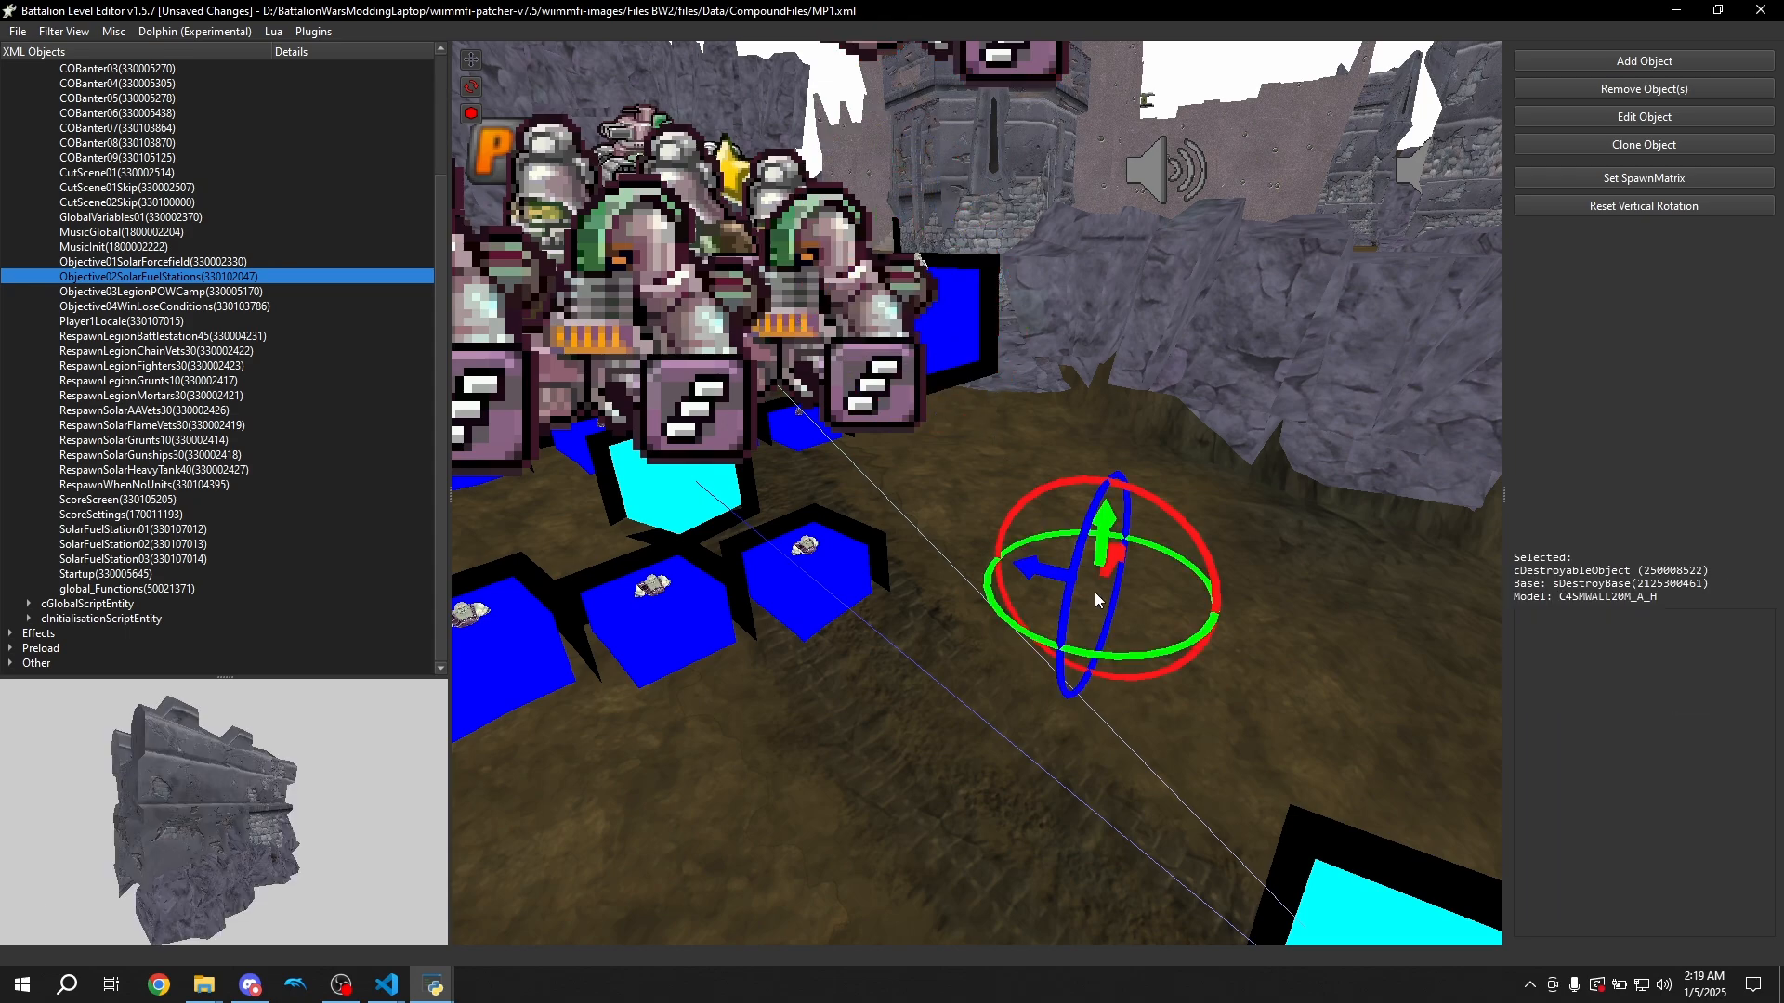
pyautogui.moveTo(1089, 591); pyautogui.dragTo(541, 586, button='right')
pyautogui.press('q')
pyautogui.click(1091, 713)
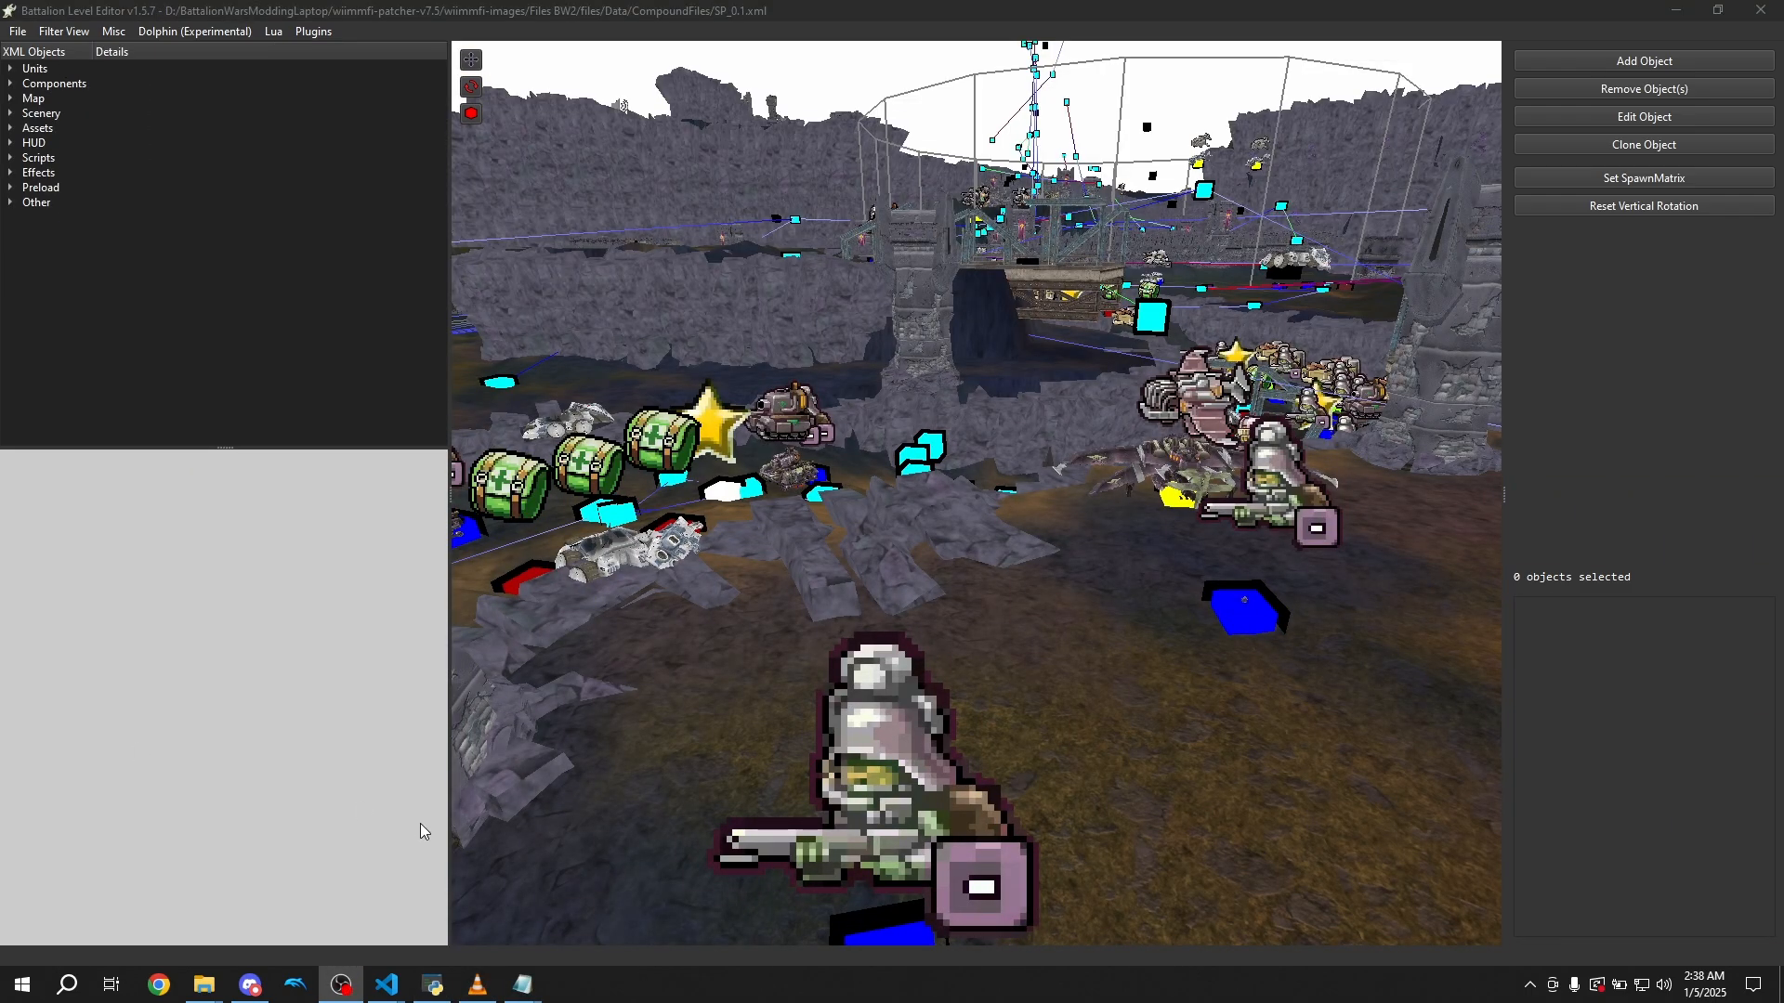
# Select the ILbomberEnd02 air vehicle, turn its model around in the preview, and clear the selection
pyautogui.click(1156, 504)
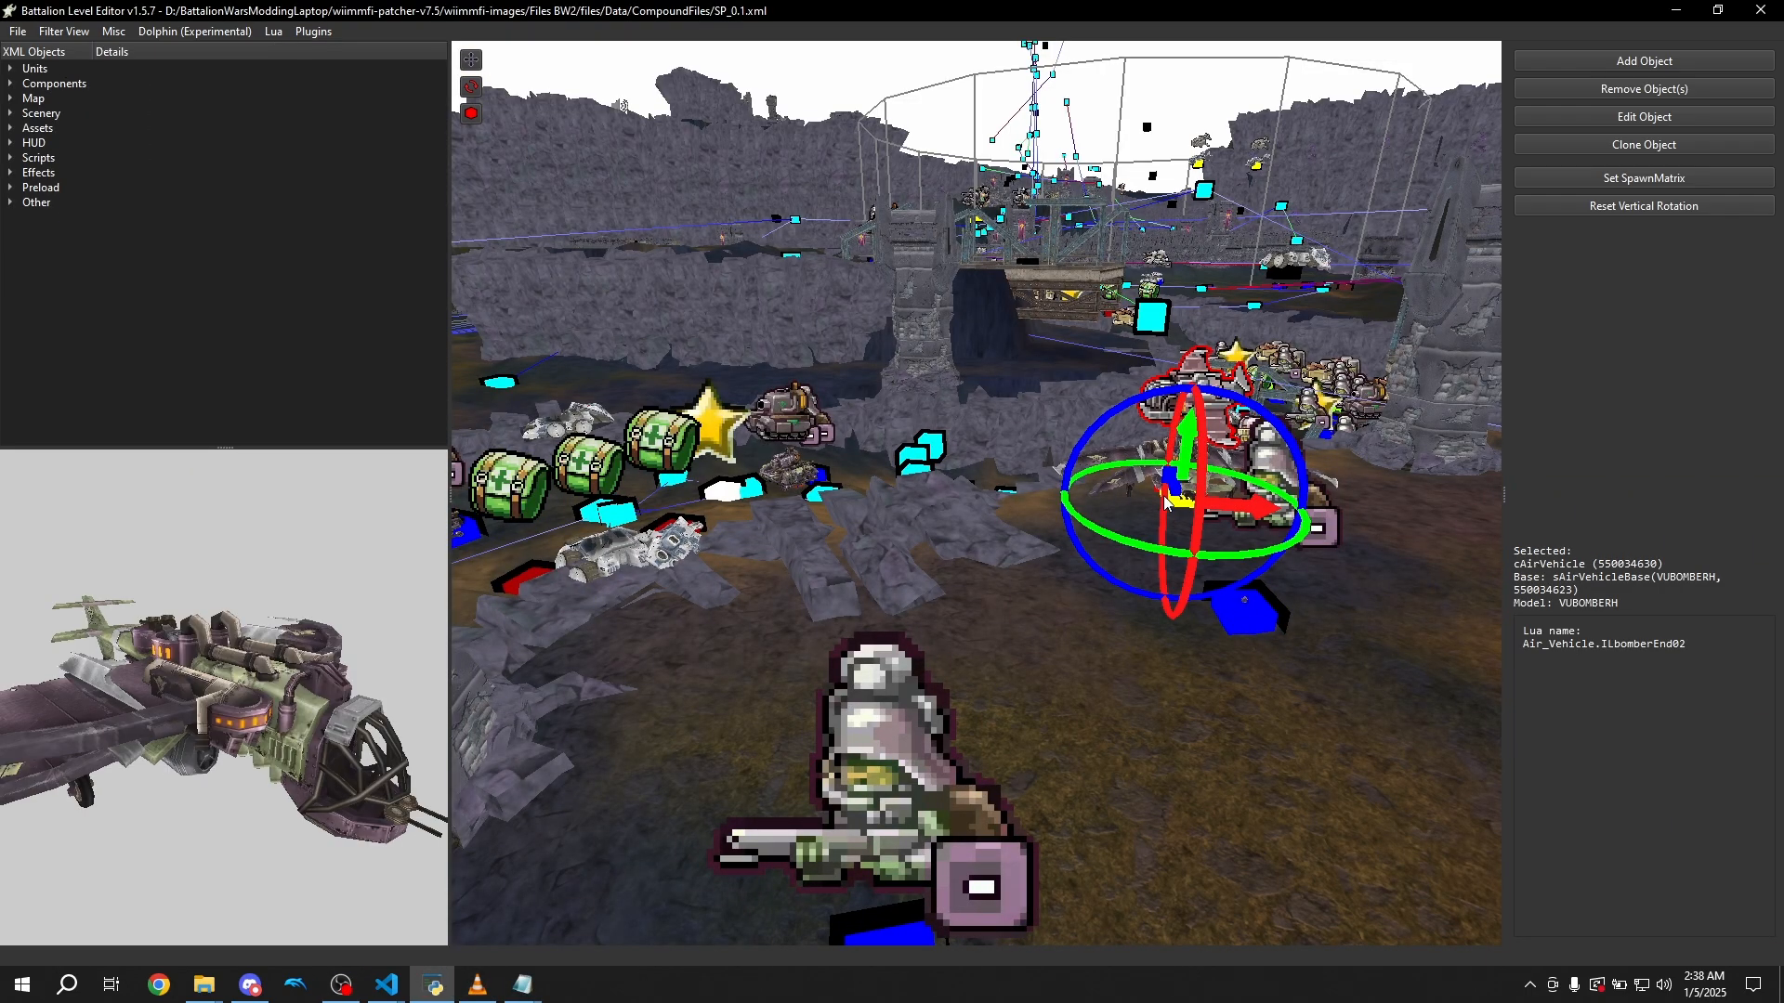
pyautogui.moveTo(178, 723); pyautogui.dragTo(504, 848)
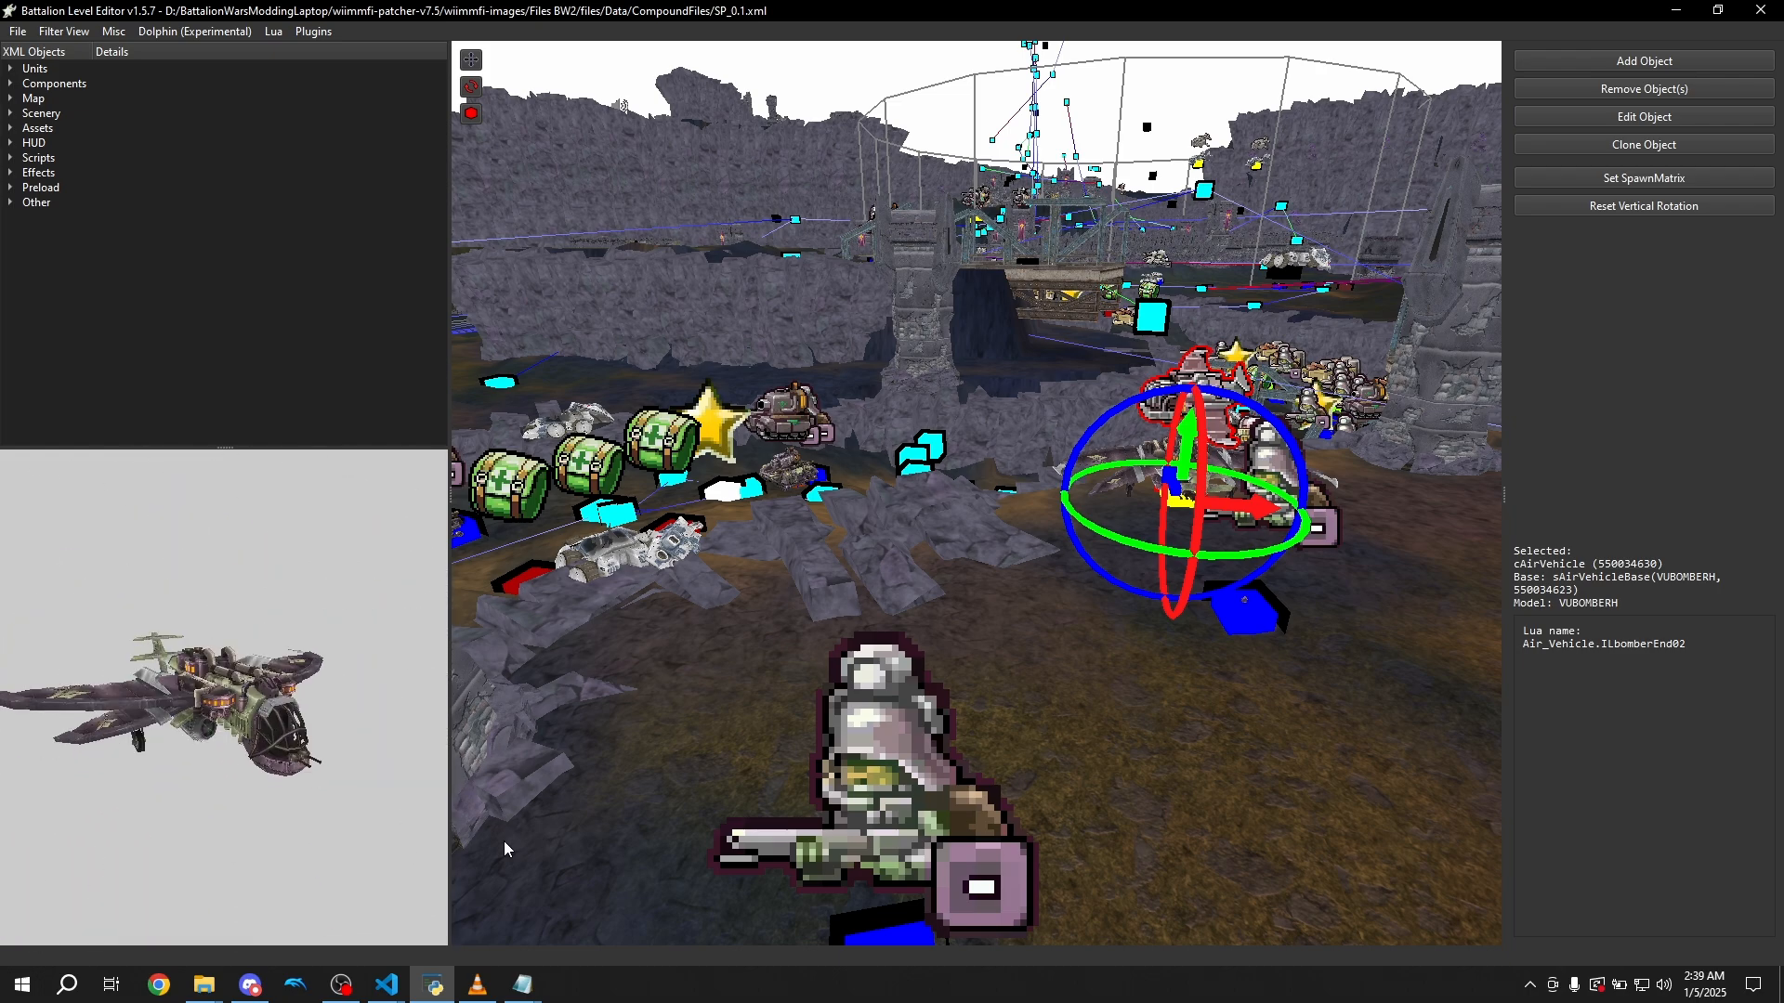
pyautogui.click(1091, 723)
# Select the troop standing in front of the bomber and turn its model around in the preview
pyautogui.press('d')
pyautogui.press('a')
pyautogui.click(1032, 614)
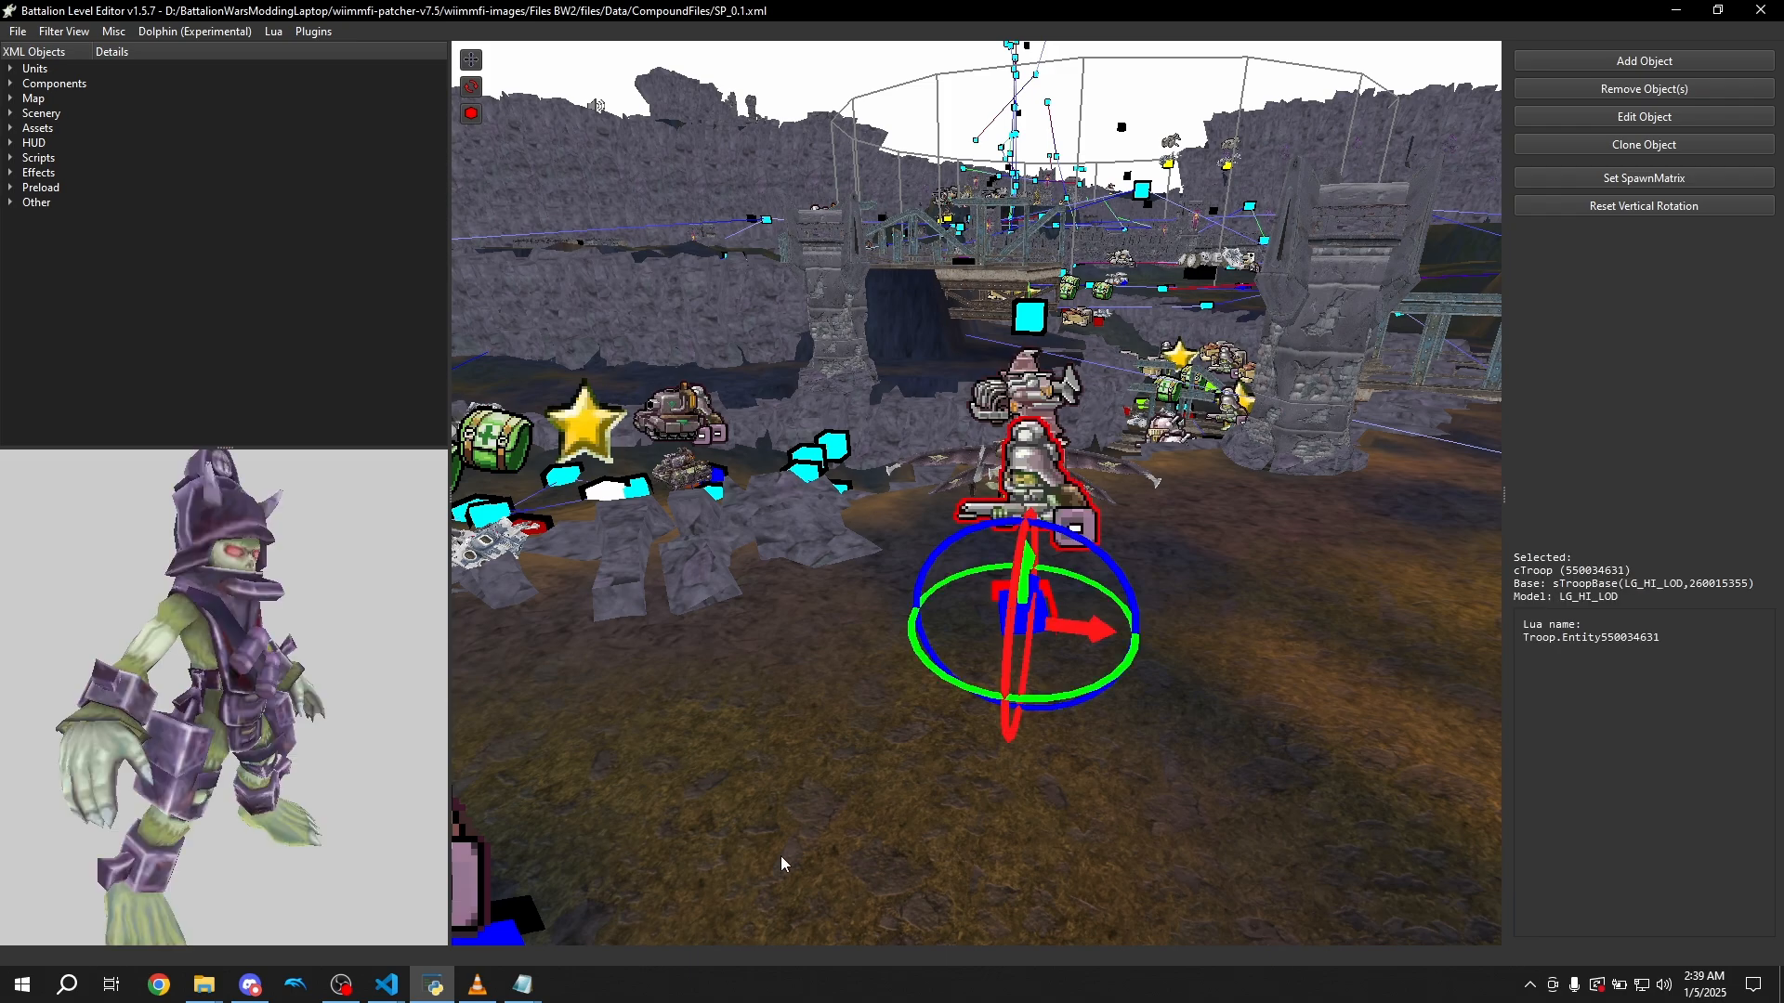
pyautogui.moveTo(129, 760); pyautogui.dragTo(306, 706)
# Select a group of objects around the bomber, turn their combined model preview around, and clear the selection
pyautogui.moveTo(1188, 375); pyautogui.dragTo(836, 810)
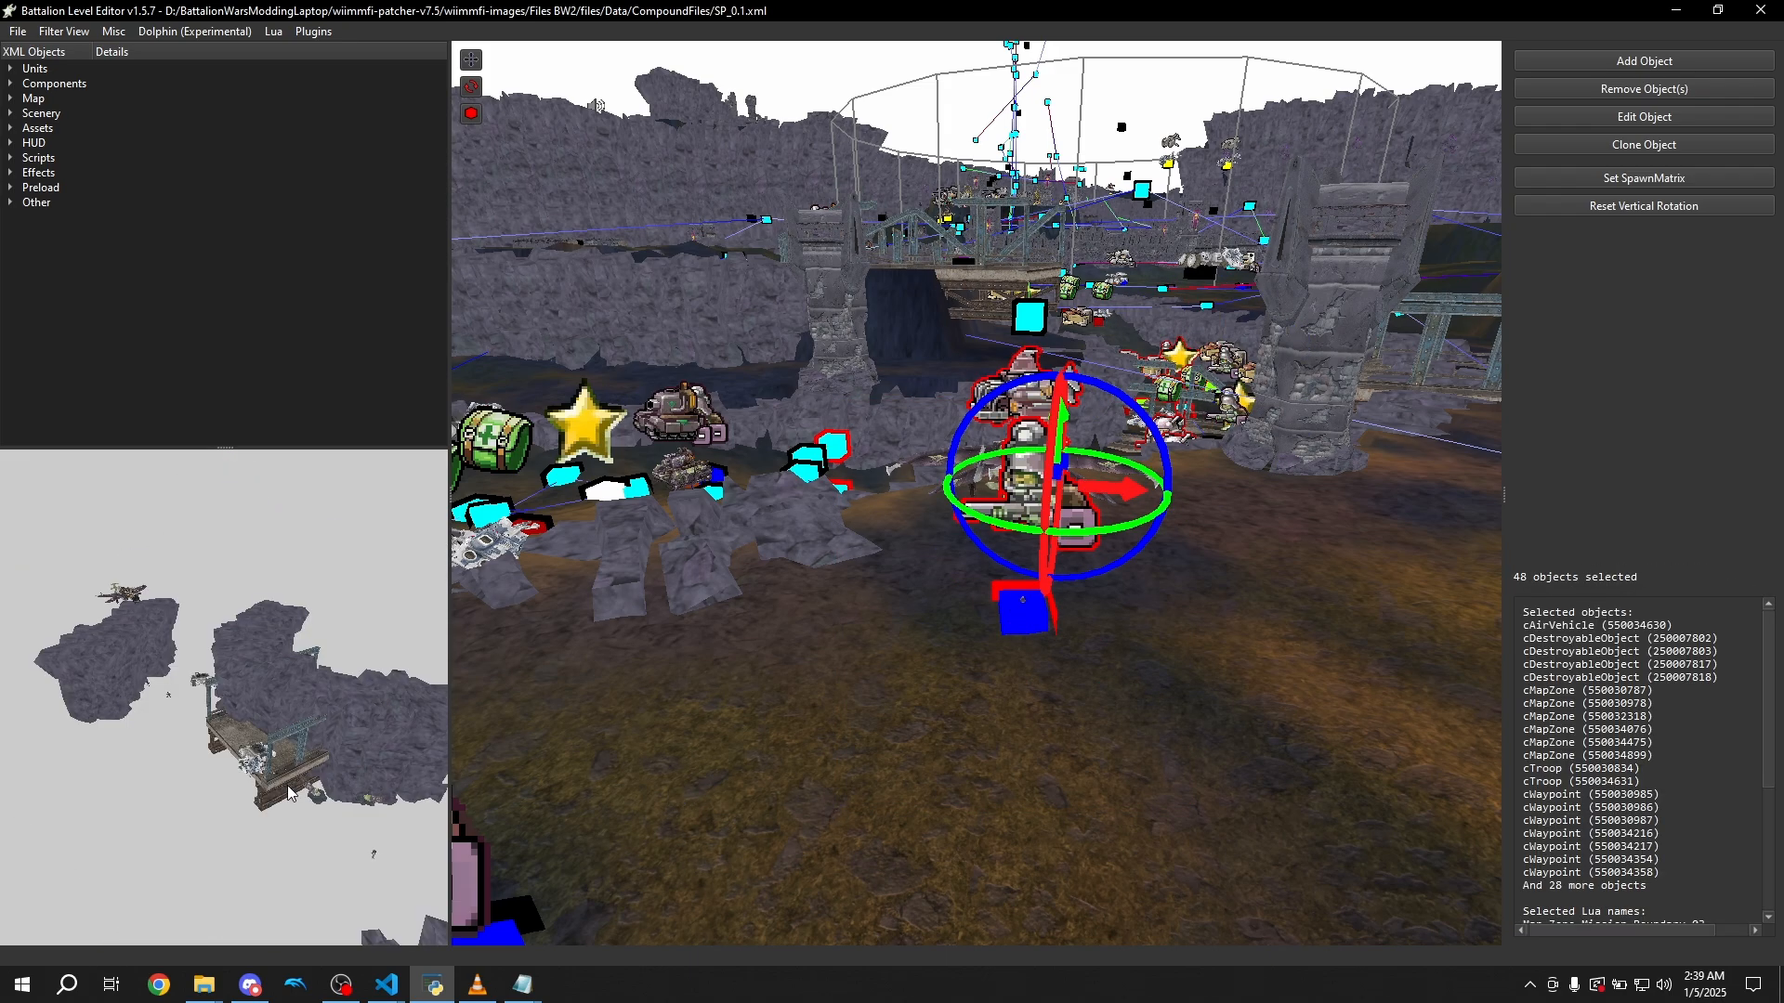
pyautogui.moveTo(287, 783); pyautogui.dragTo(181, 709)
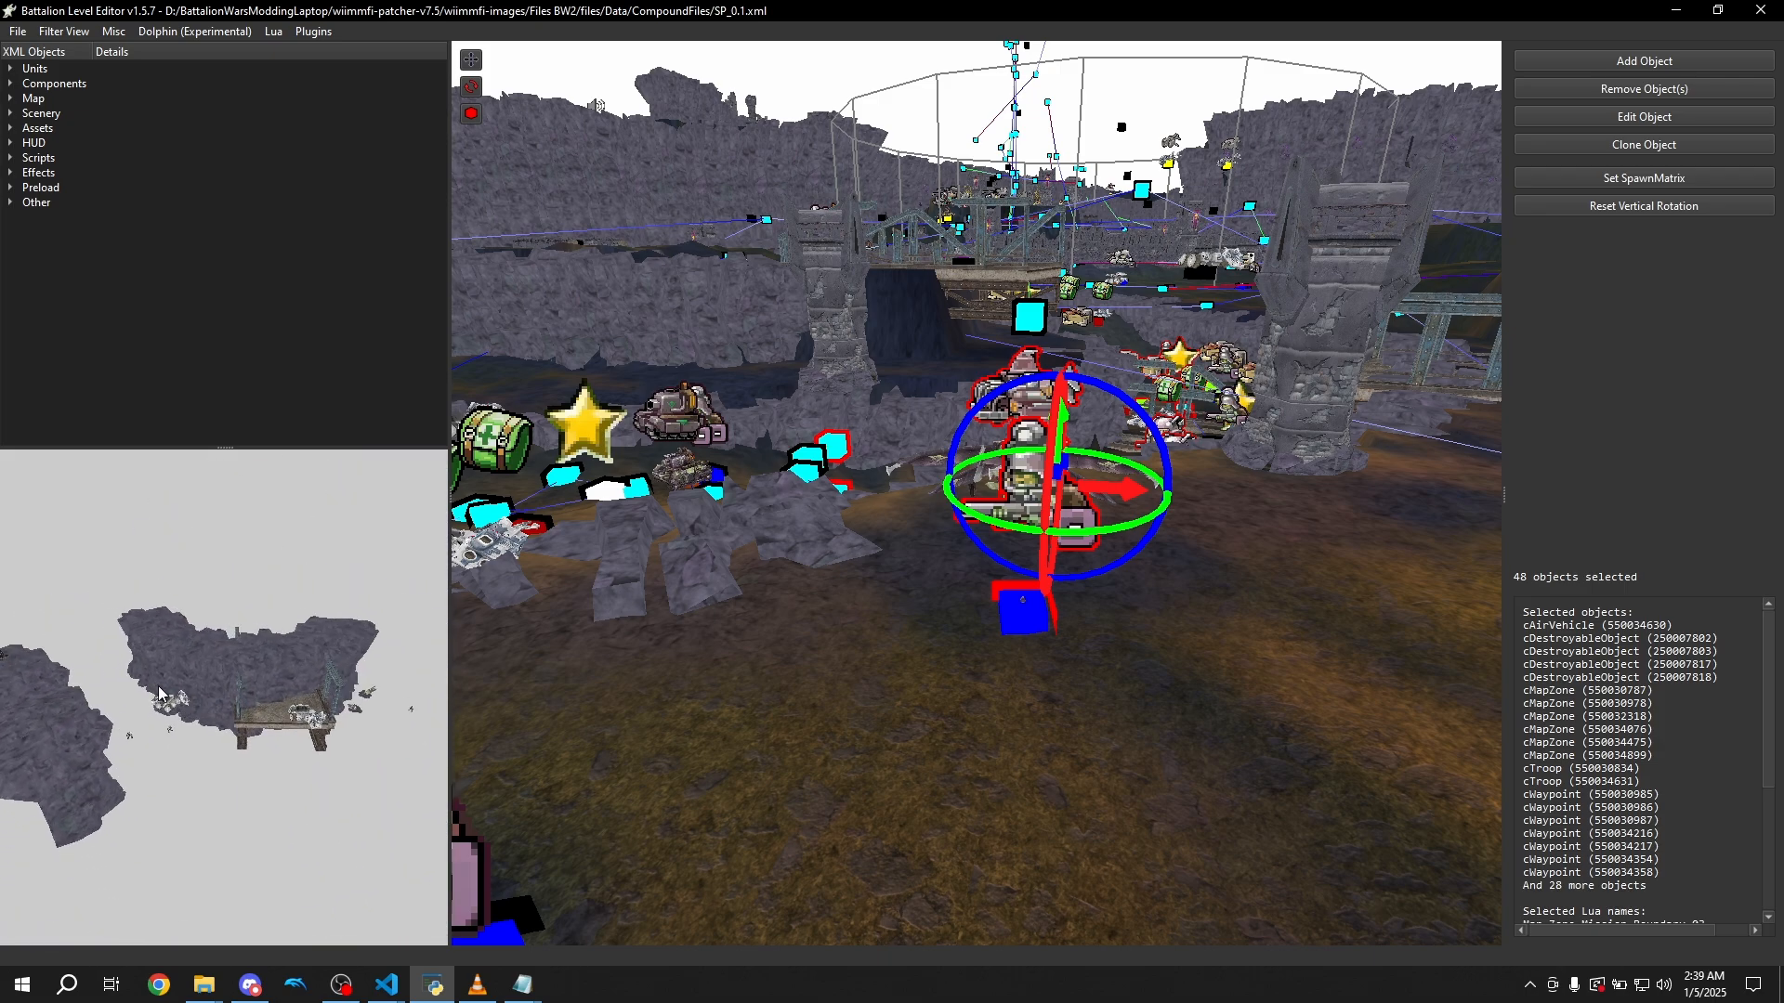
pyautogui.click(730, 660)
pyautogui.press('d')
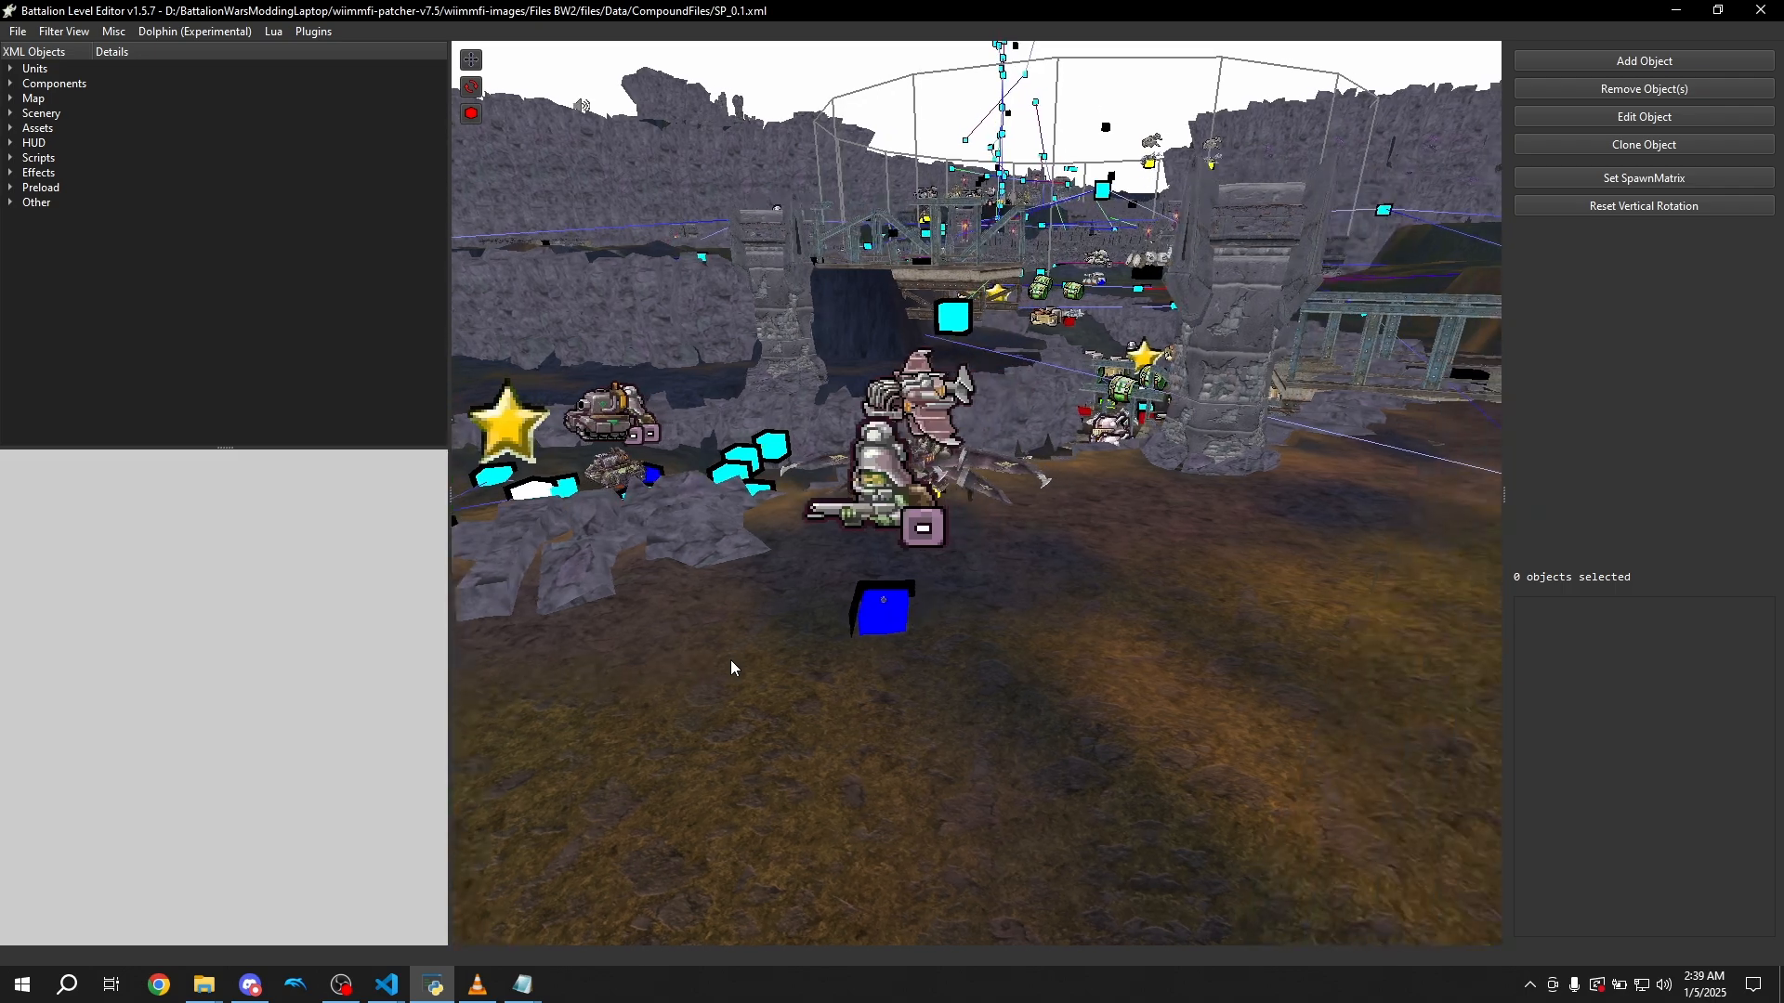
pyautogui.press('w')
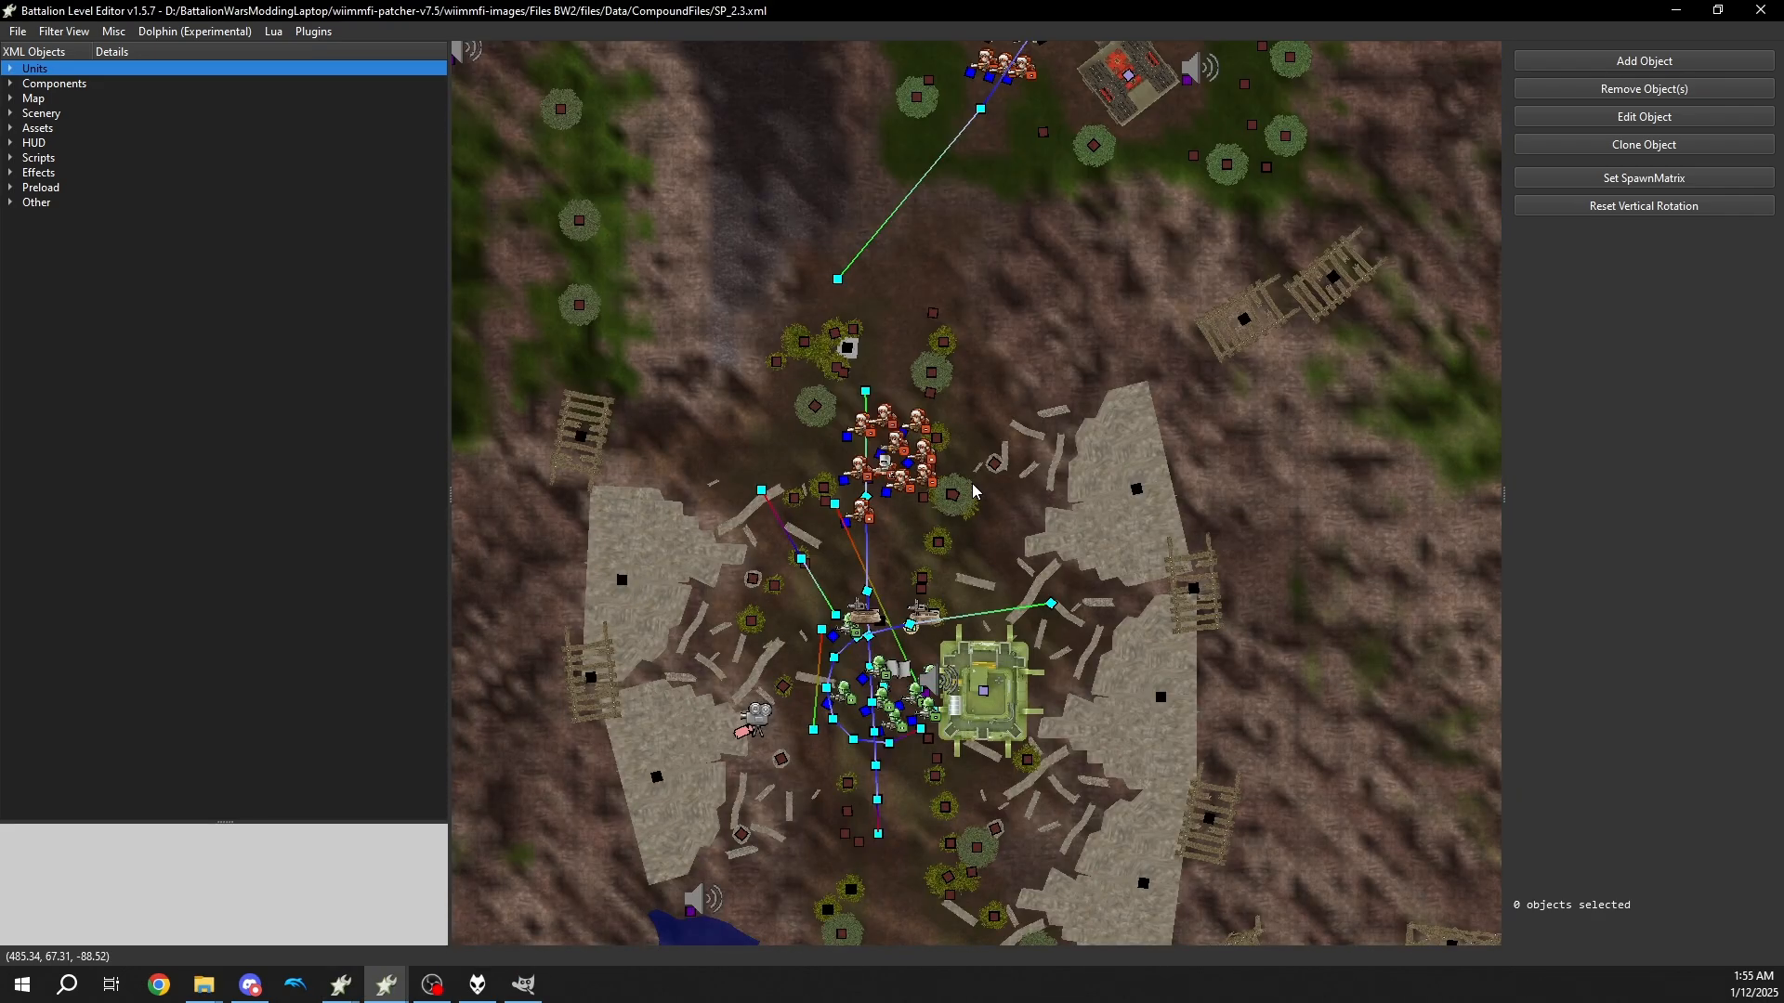
# Look through the commands of the Object Export/Import plugin
pyautogui.click(310, 33)
pyautogui.moveTo(409, 126)
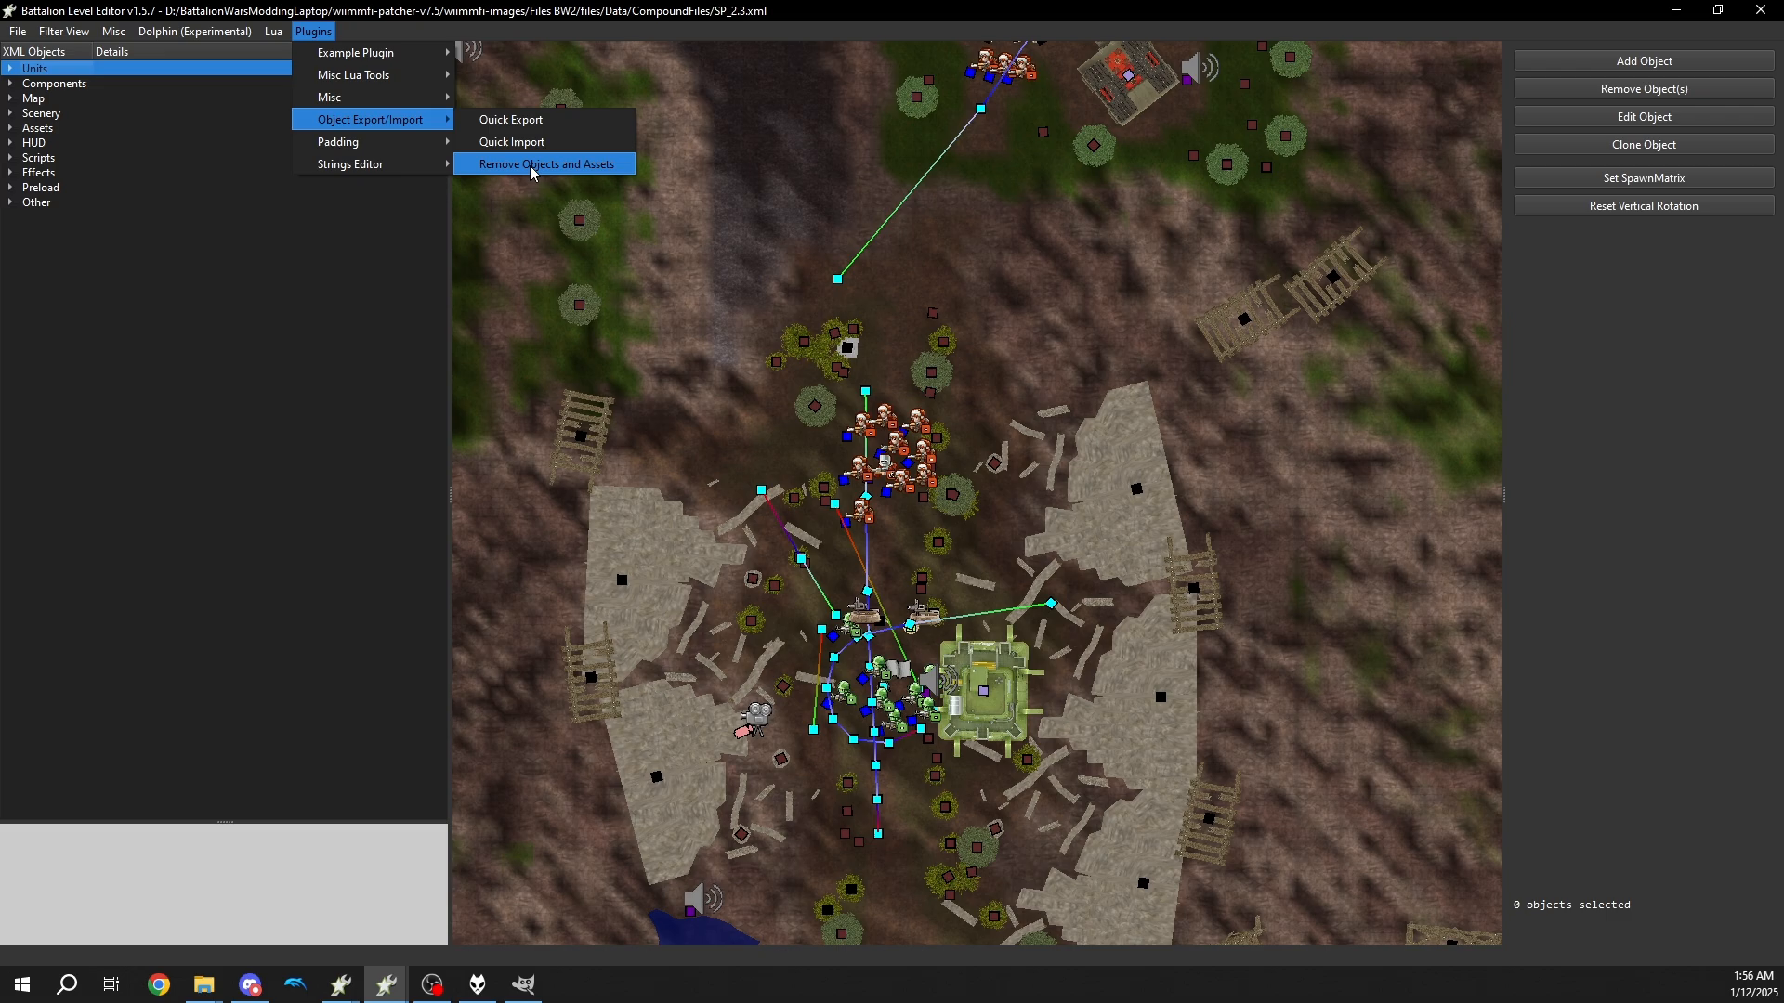
pyautogui.click(942, 272)
# Remove the TT_Flame_Barracks_1_1 troop and its assets with Remove Objects and Assets, including the object's base and its other instances
pyautogui.scroll(2, 968, 379)
pyautogui.press('w')
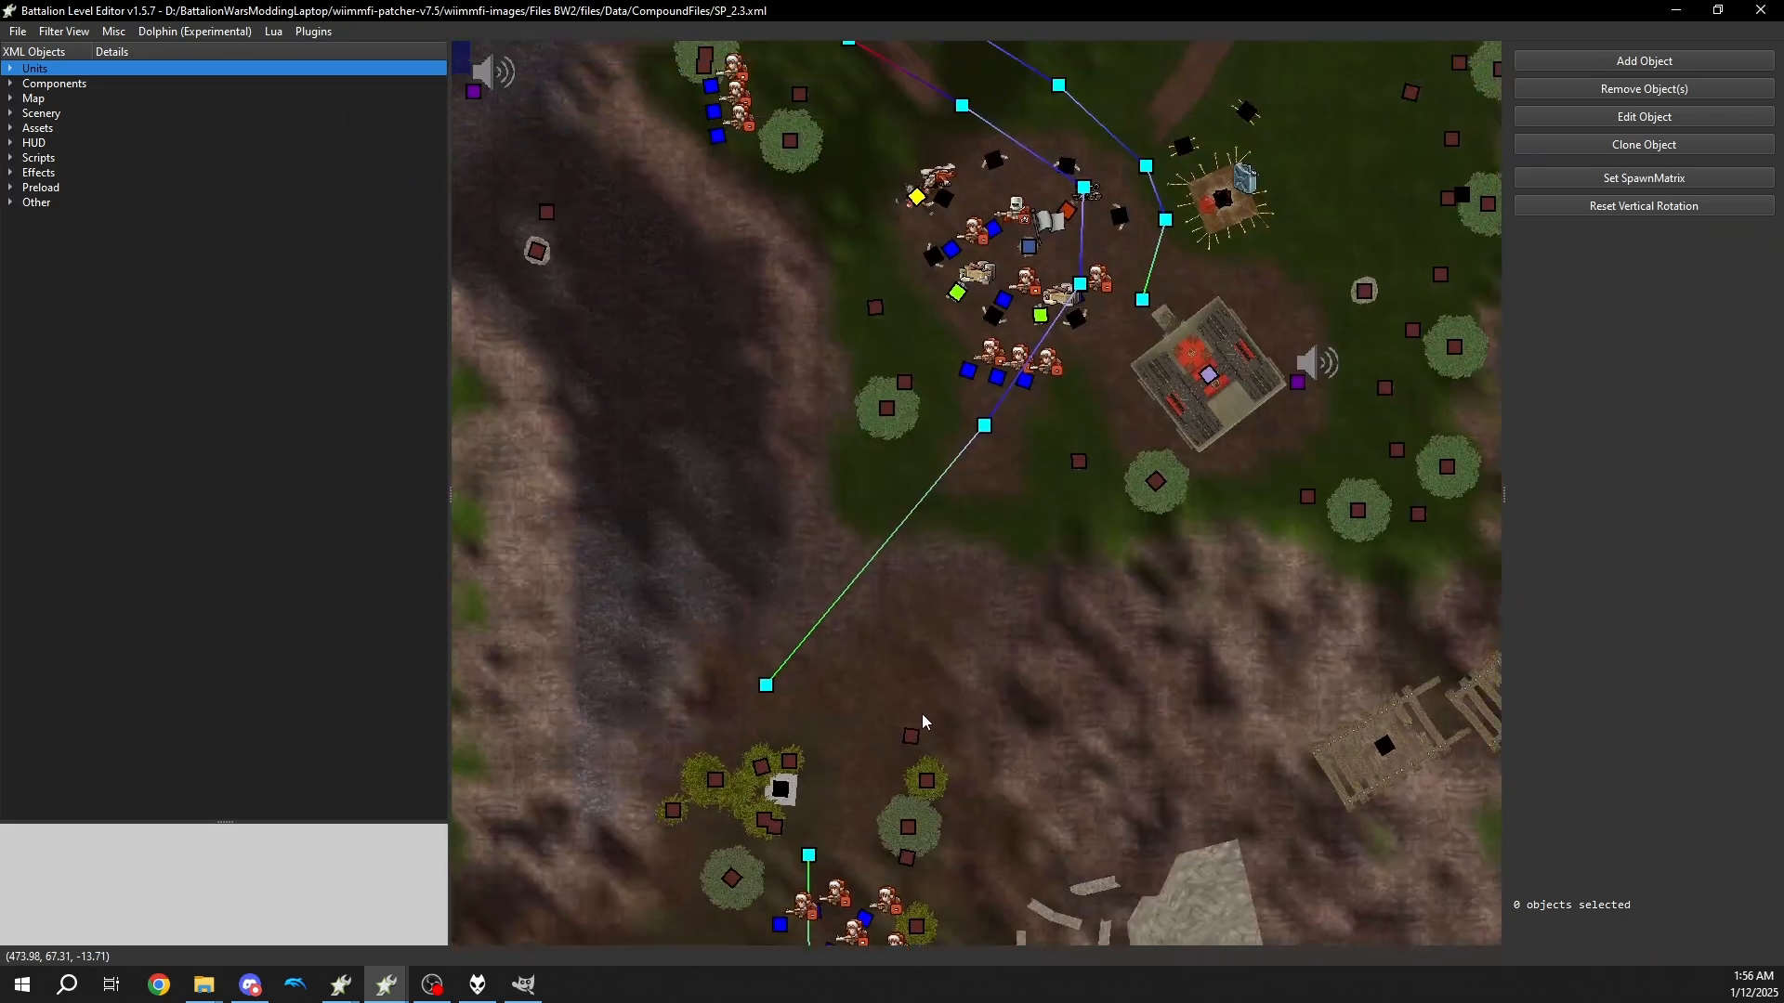
pyautogui.press('w')
pyautogui.scroll(1, 977, 600)
pyautogui.click(977, 600)
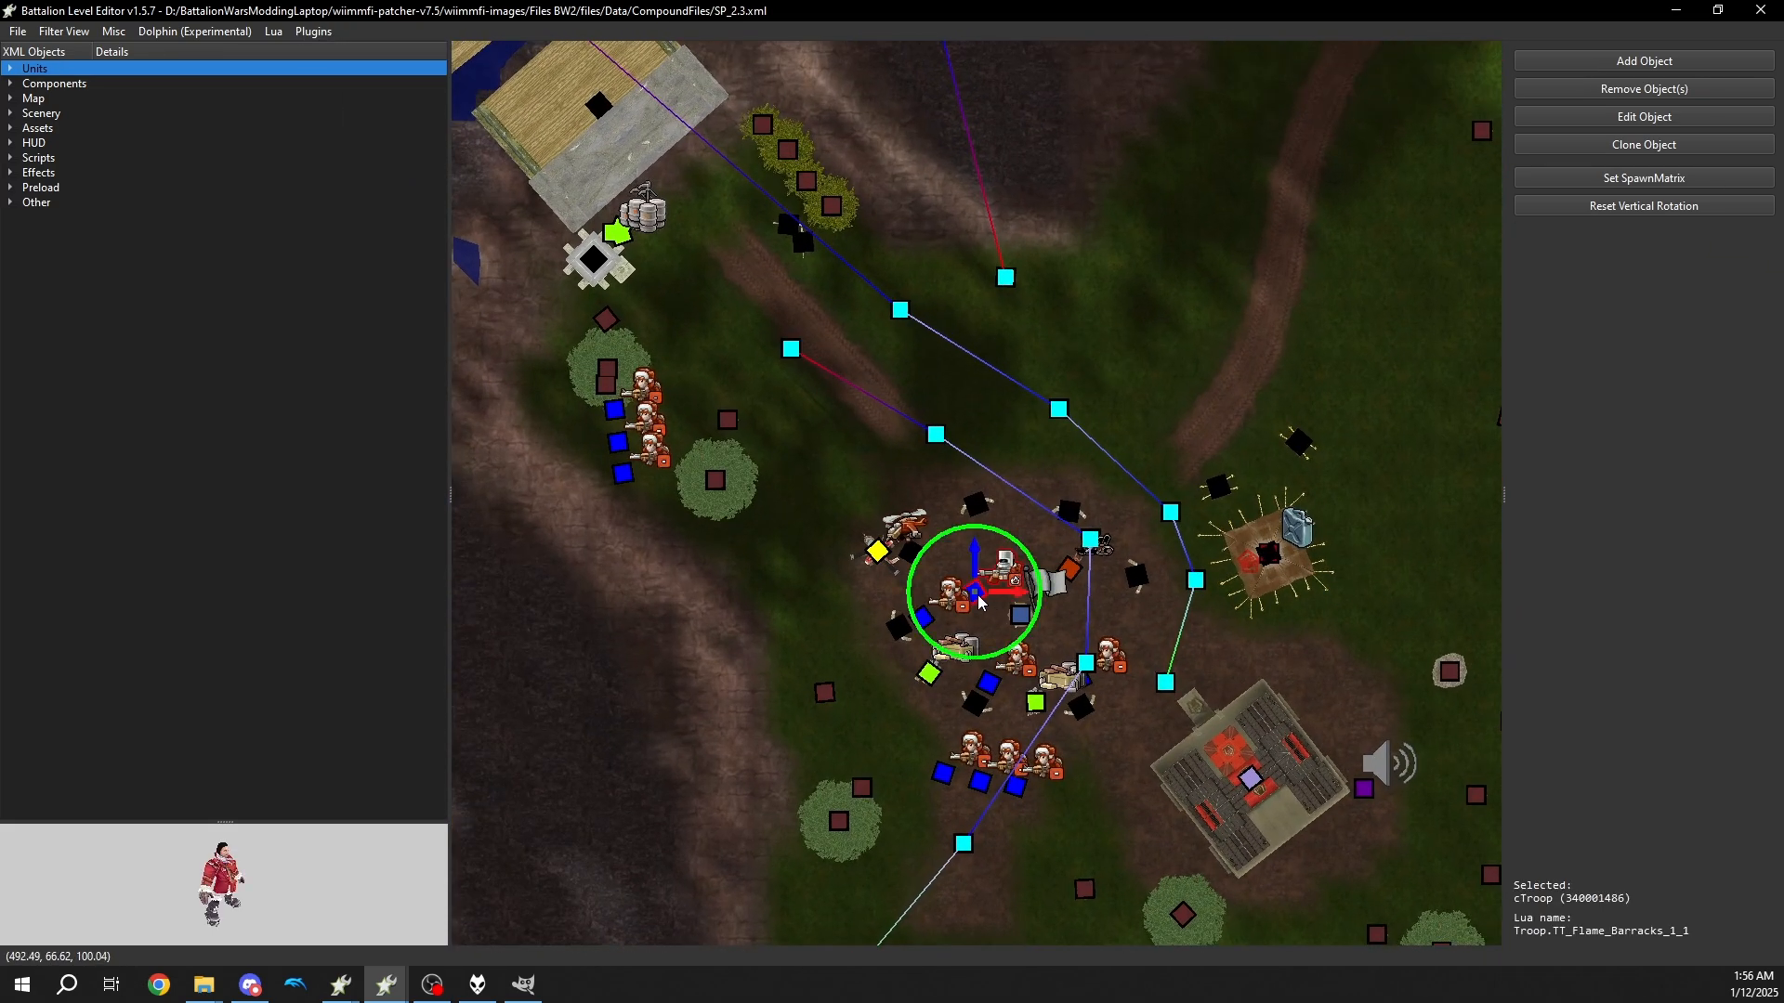
pyautogui.click(312, 31)
pyautogui.moveTo(351, 129)
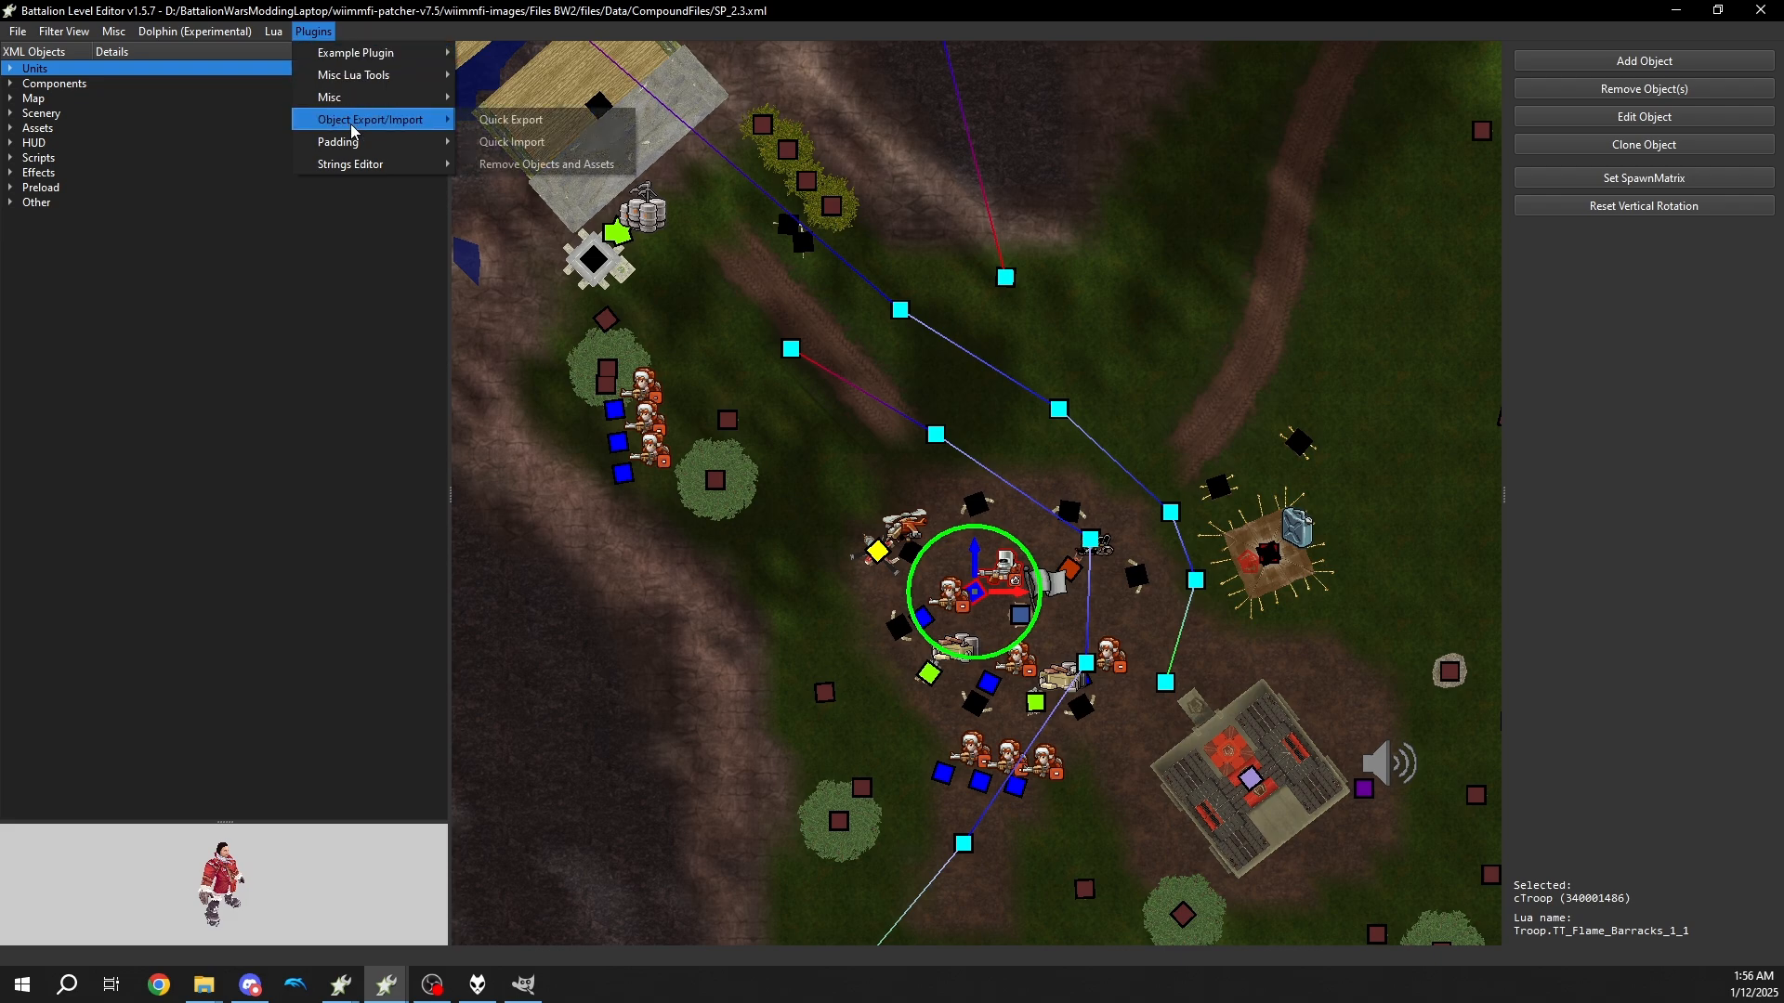
pyautogui.click(545, 164)
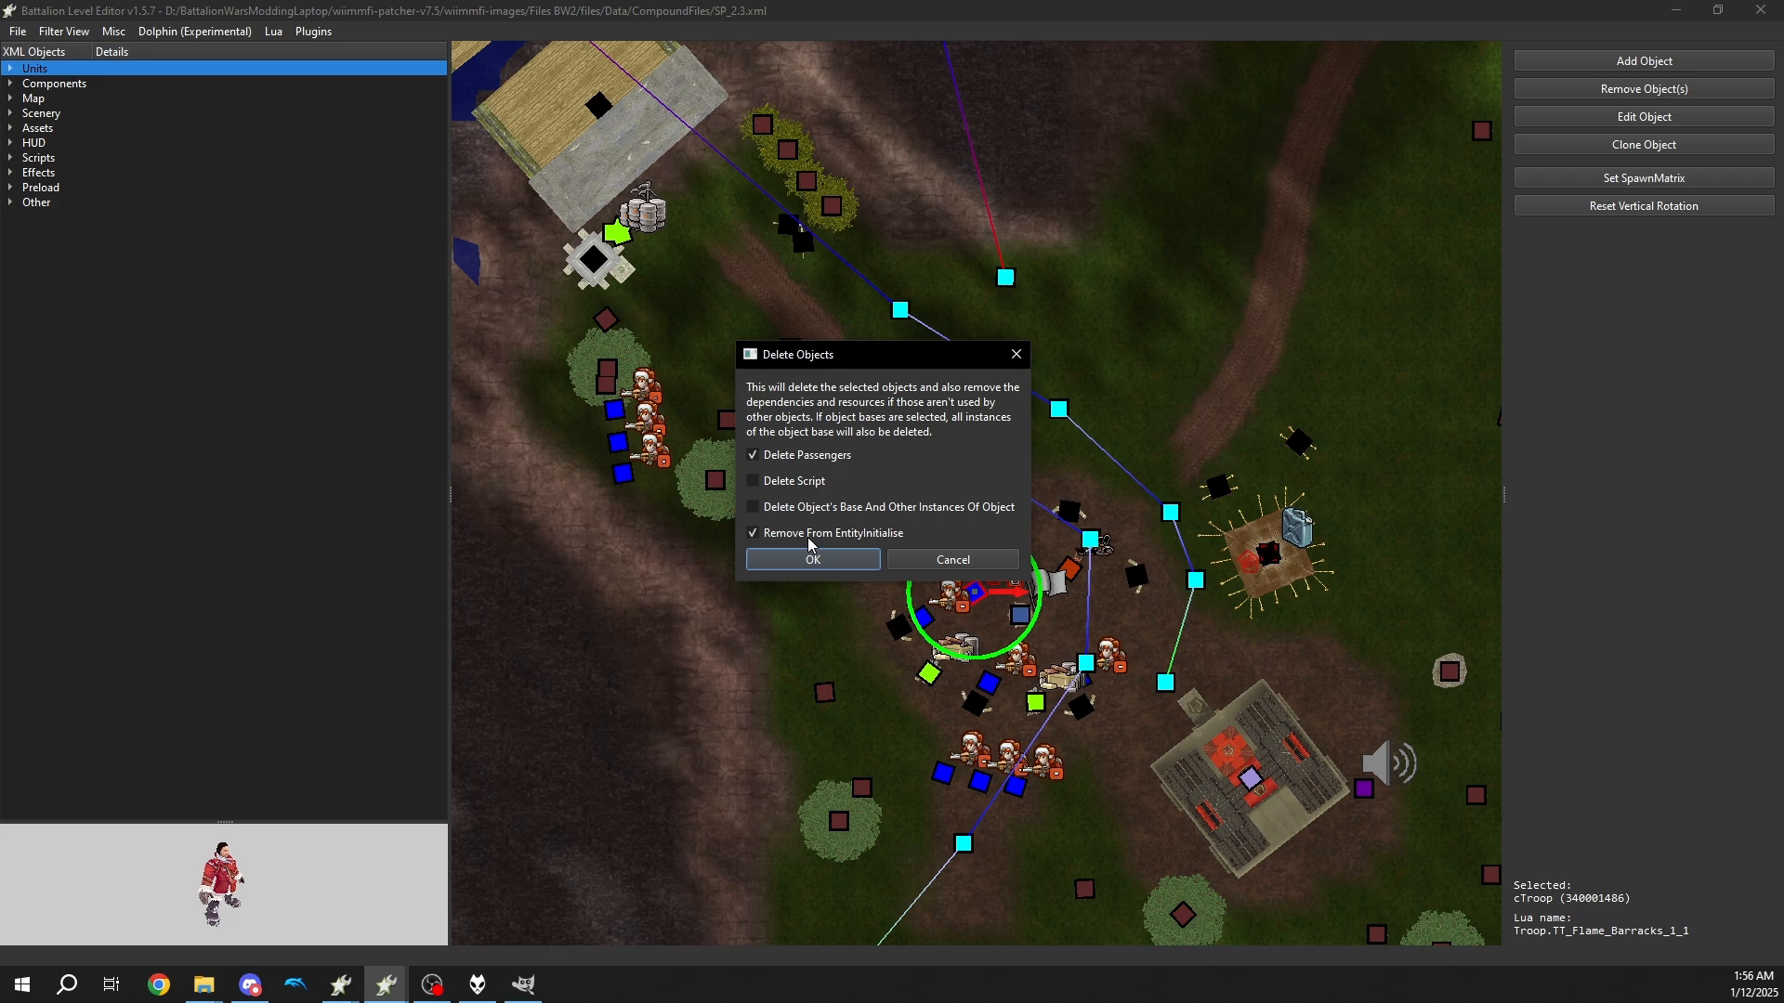
pyautogui.click(820, 511)
pyautogui.click(840, 558)
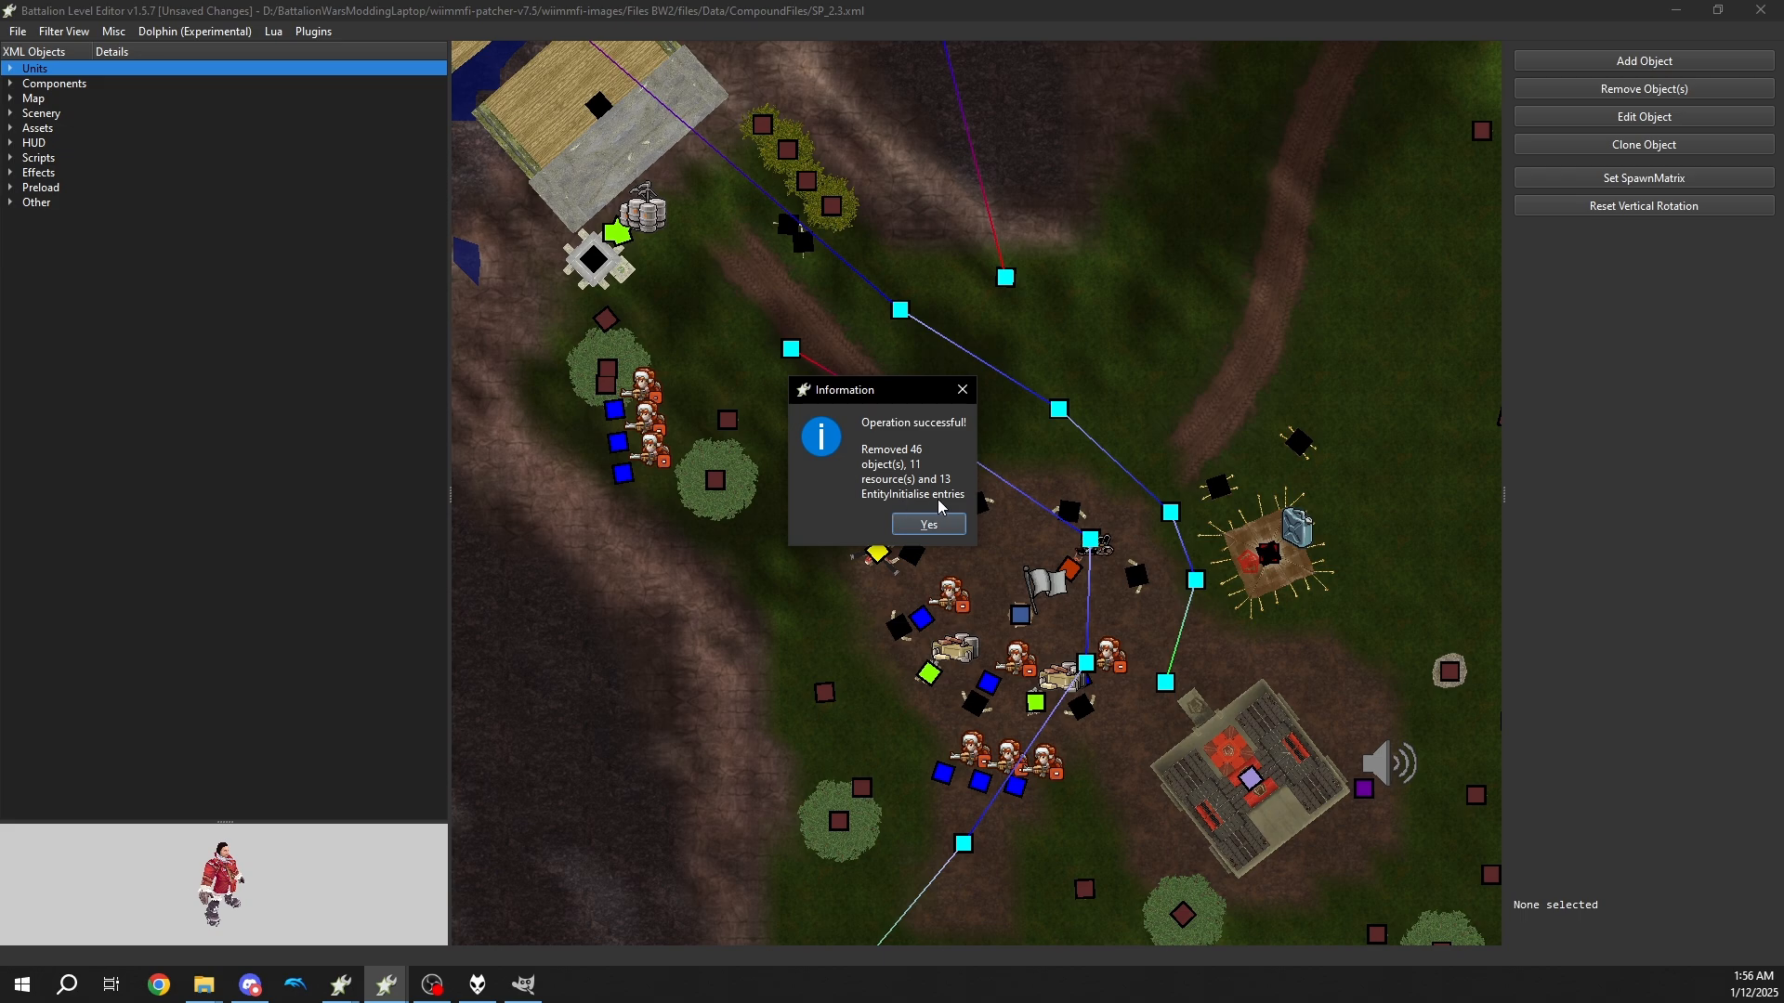
pyautogui.click(929, 525)
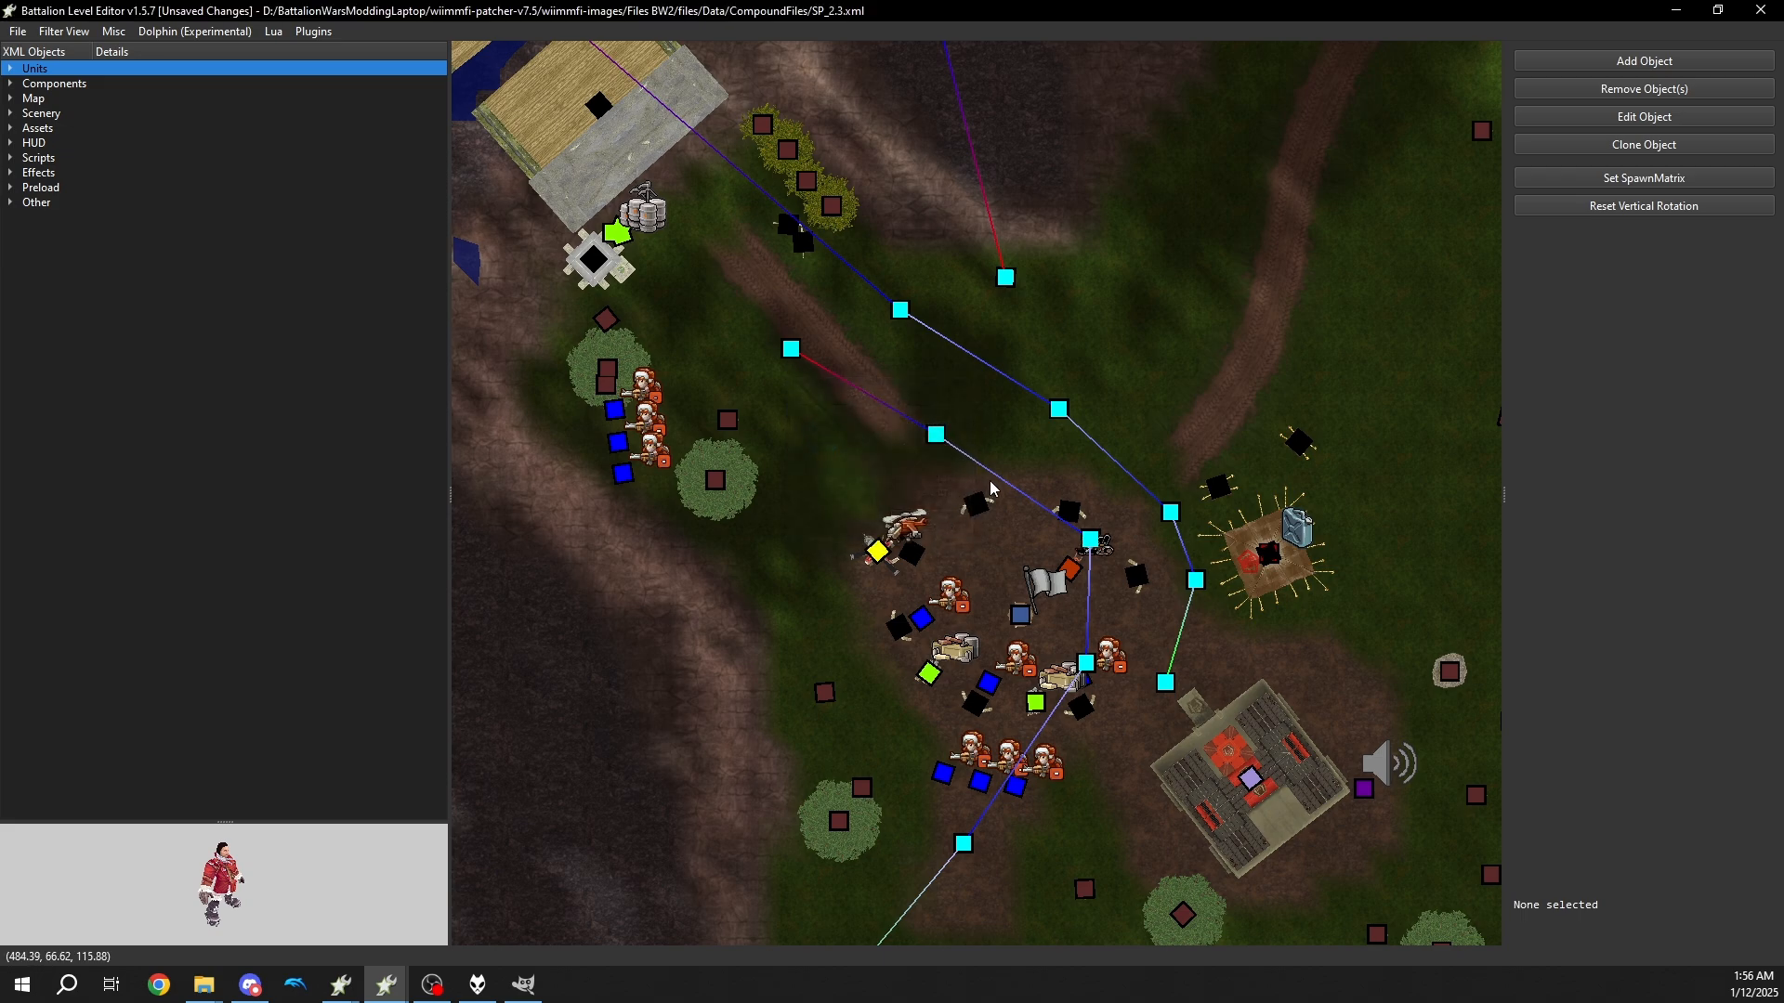
pyautogui.scroll(-2, 1049, 342)
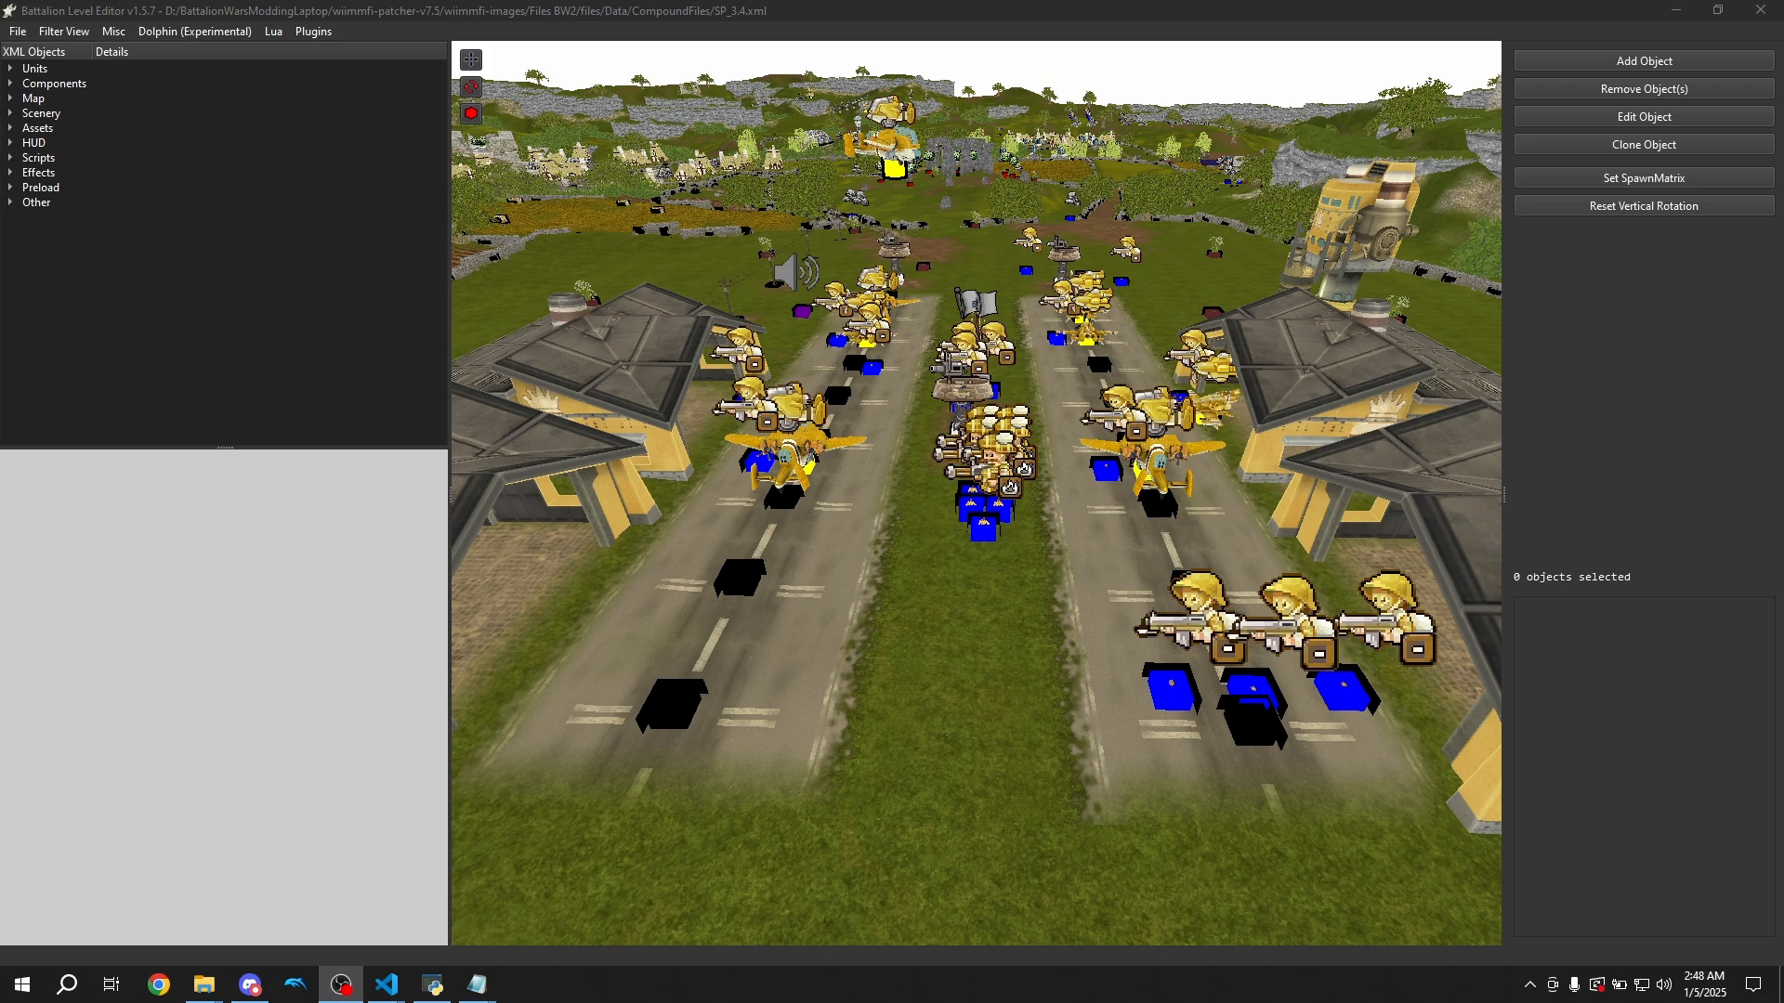
# Fly the camera from the airfield across the countryside in the 3D view
pyautogui.press('w')
pyautogui.moveTo(583, 728); pyautogui.dragTo(661, 623, button='right')
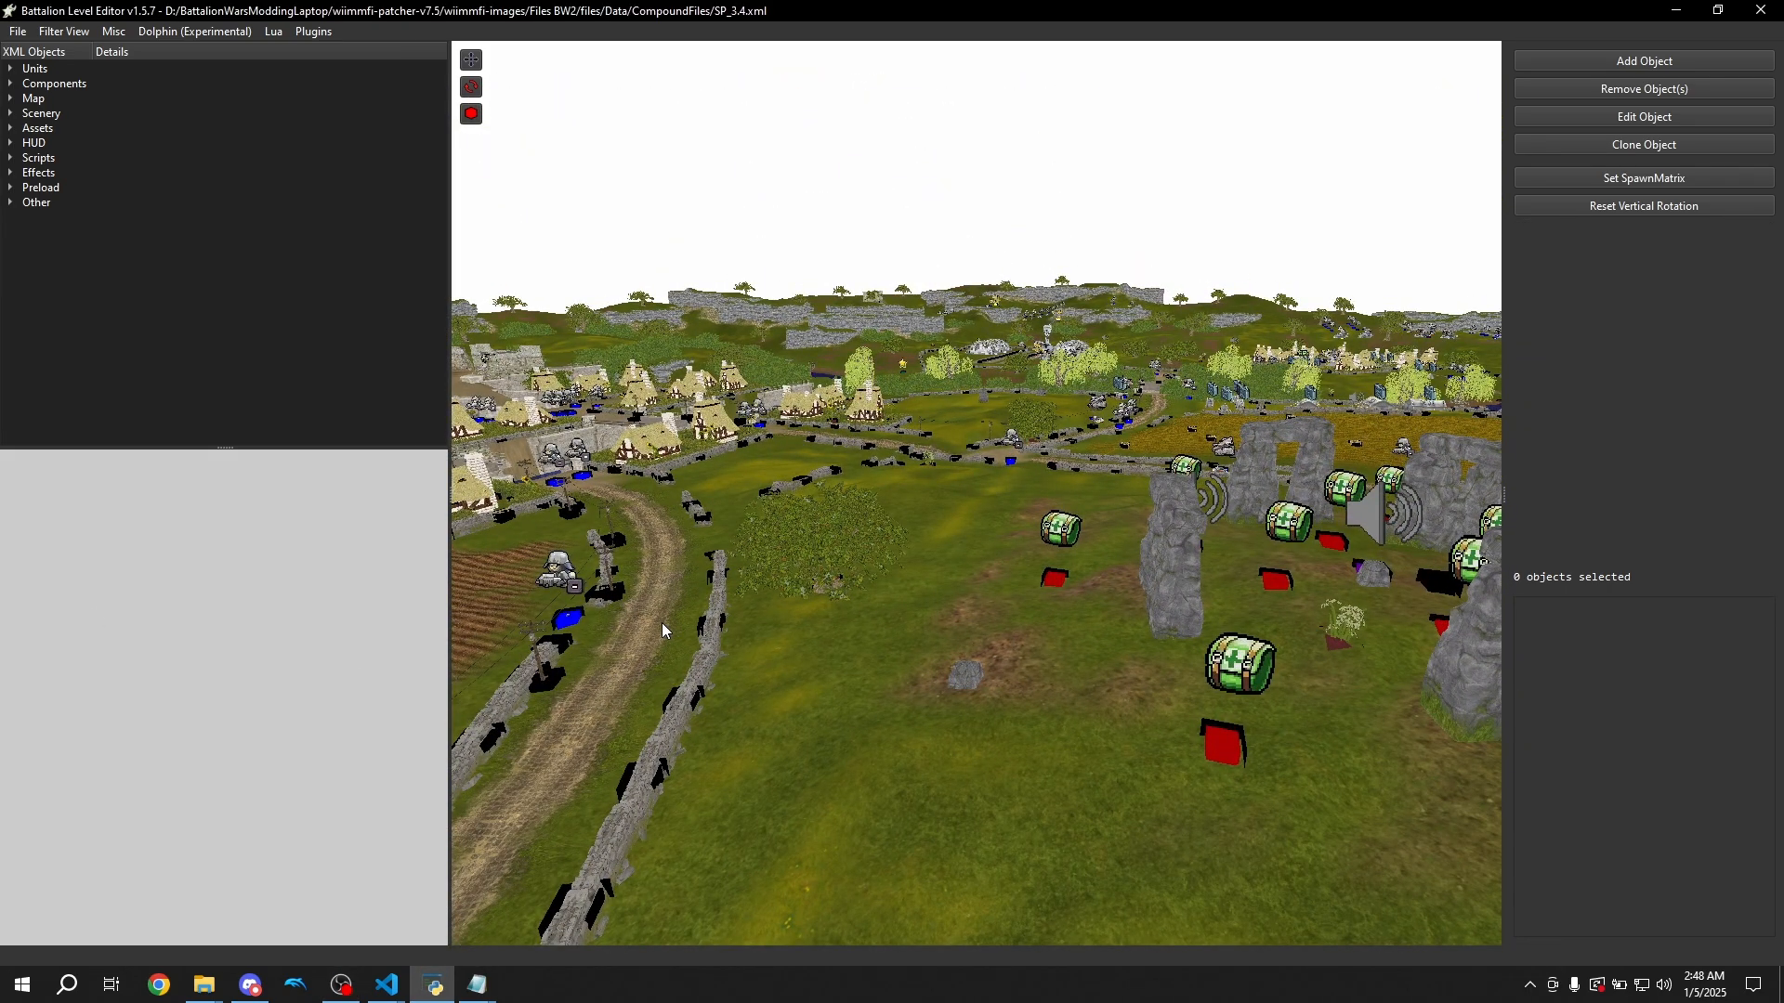